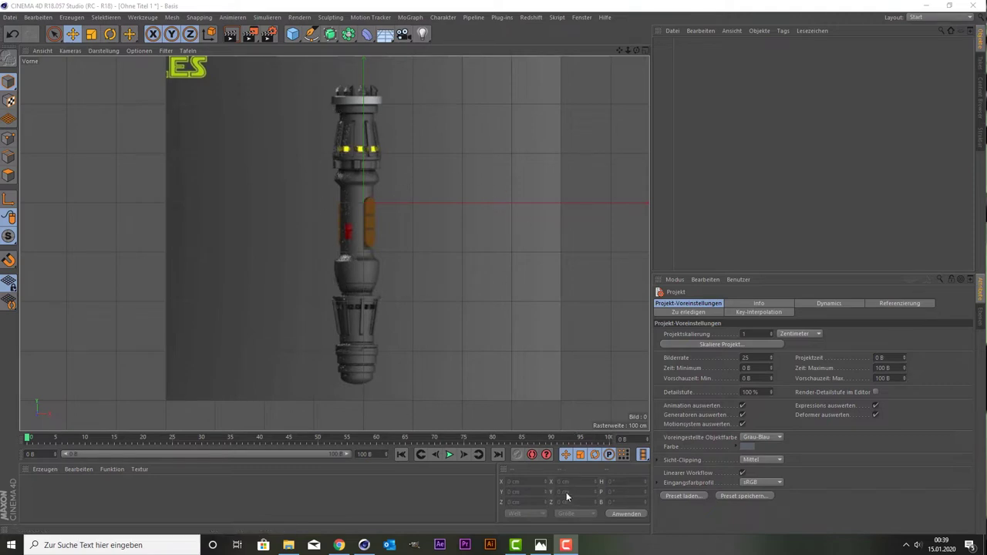
Look over the lightsaber reference photo, then reposition the front view of the hilt.
click(541, 545)
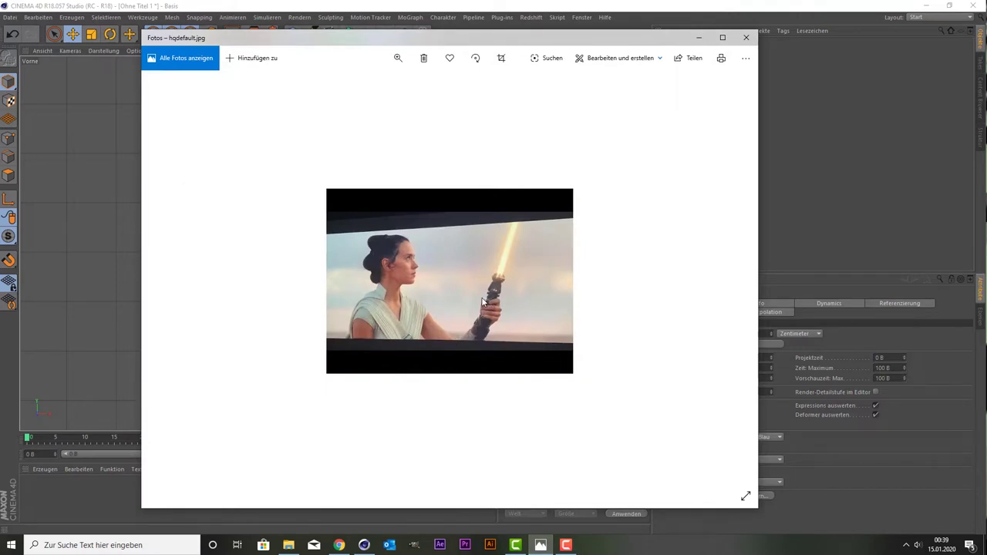
scroll(494, 309, up, 3)
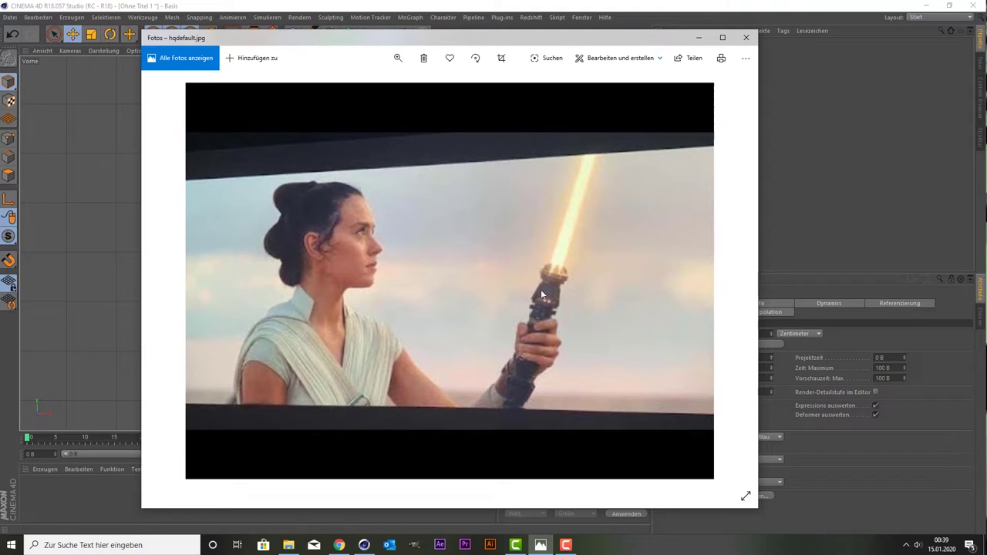
scroll(540, 293, down, 1)
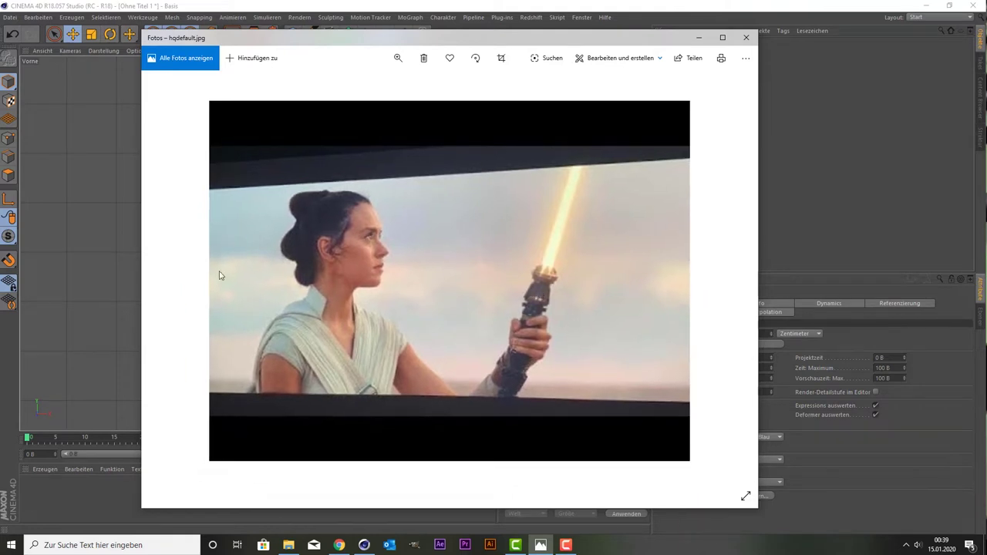
click(90, 207)
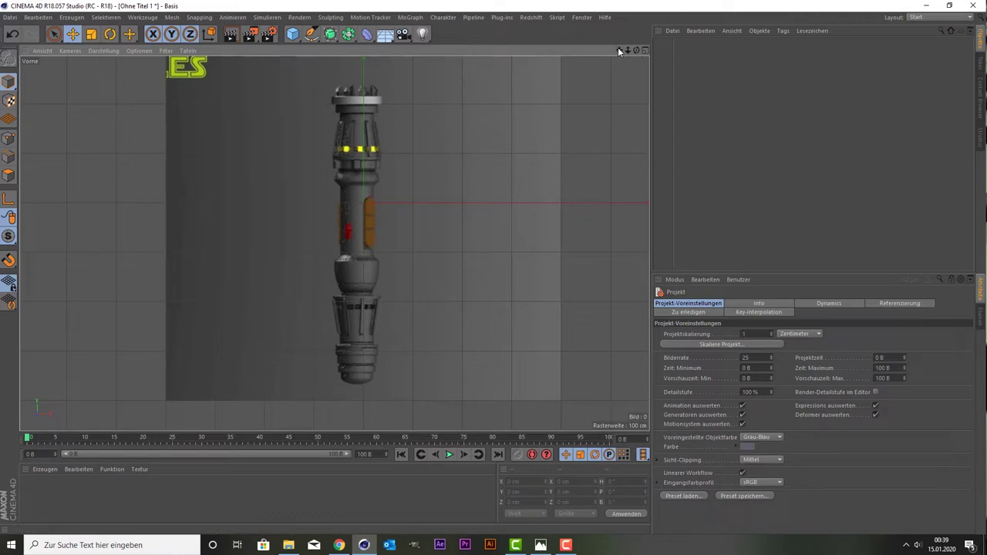
drag(618, 51, 618, 67)
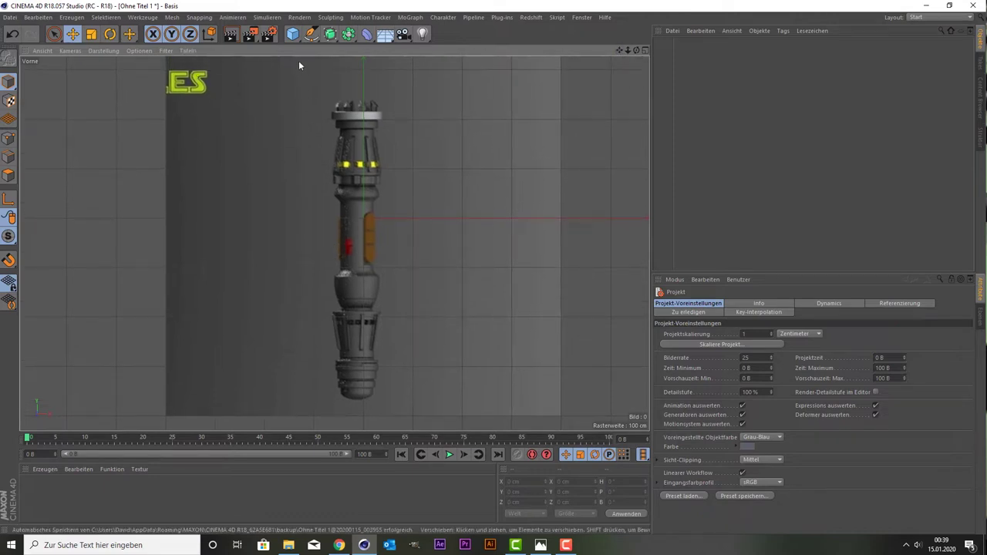
Add a circle spline and set its pitch rotation to 90°.
click(308, 36)
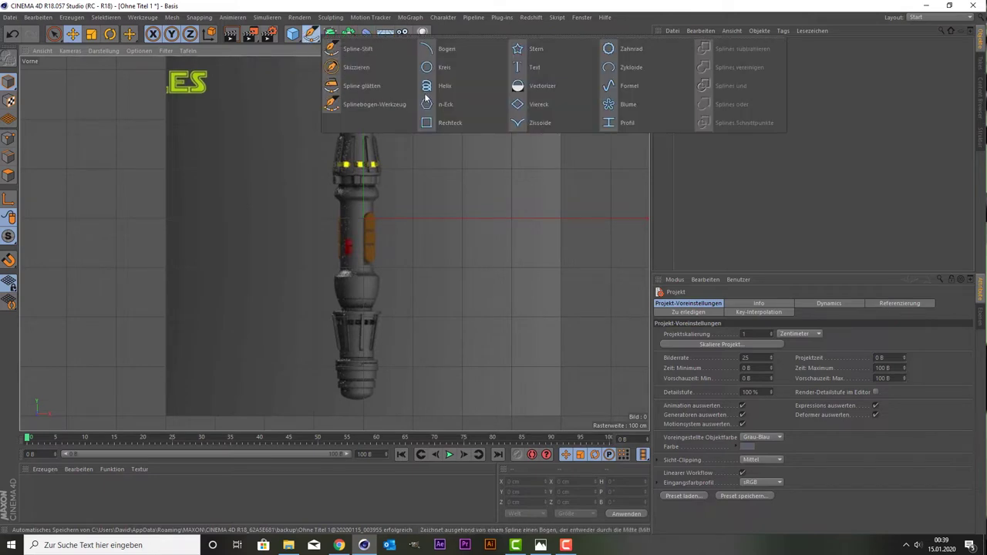
click(446, 66)
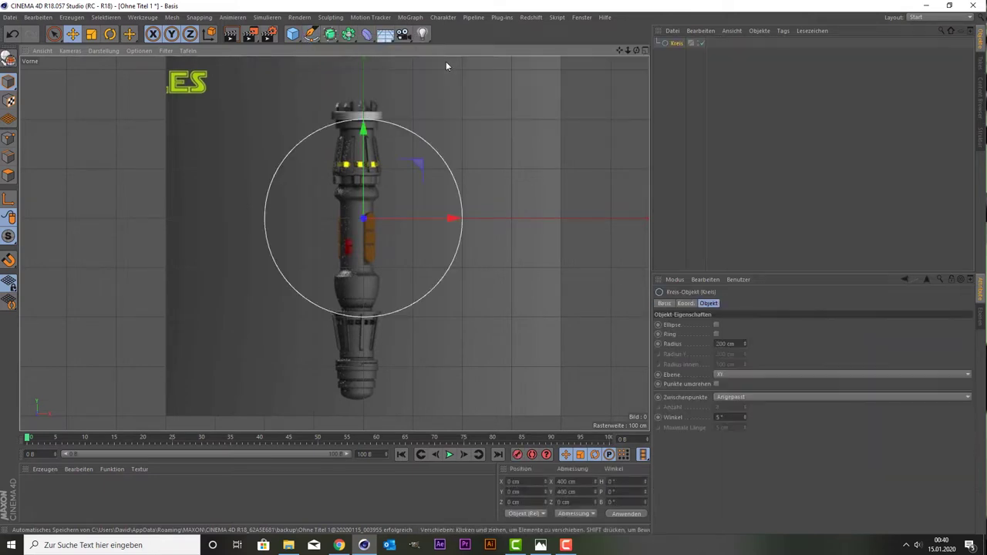
click(625, 513)
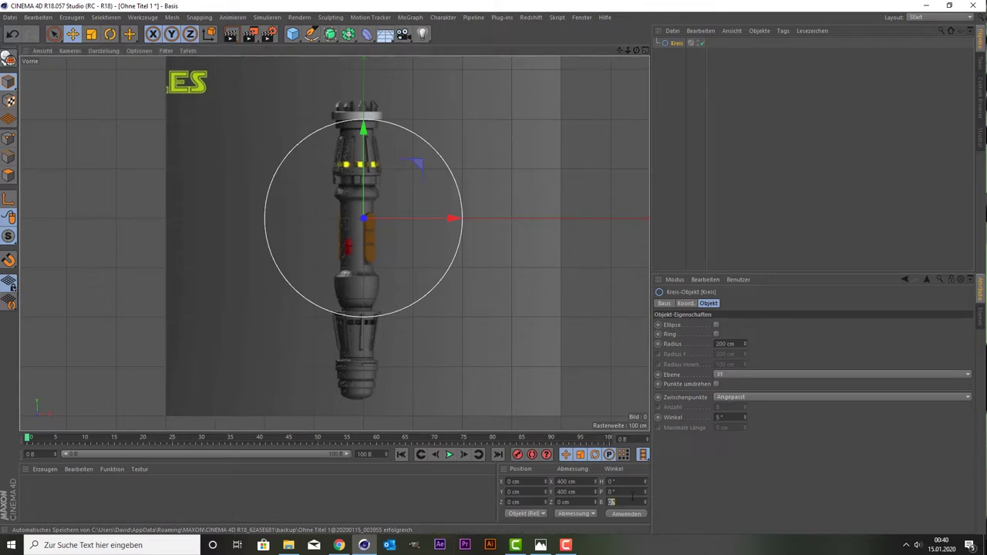
click(613, 491)
text(90)
key(Return)
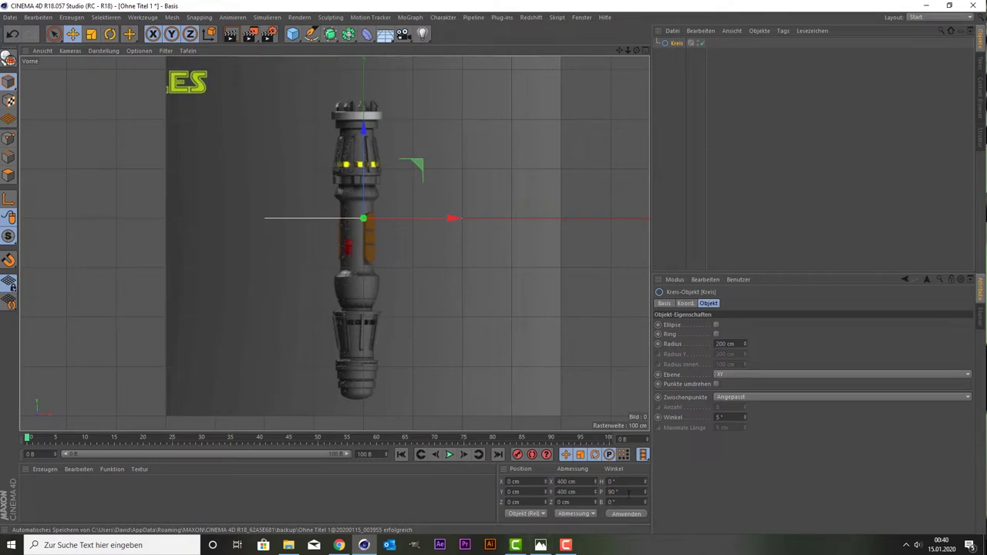
Return to the maximized front view and reselect the Kreis circle.
double_click(627, 493)
click(331, 280)
middle_click(333, 275)
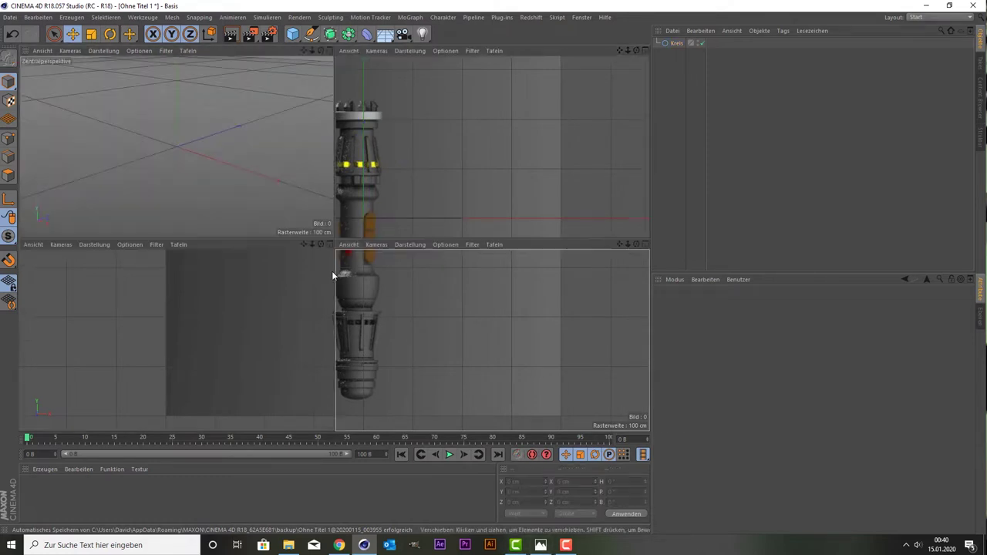
middle_click(487, 364)
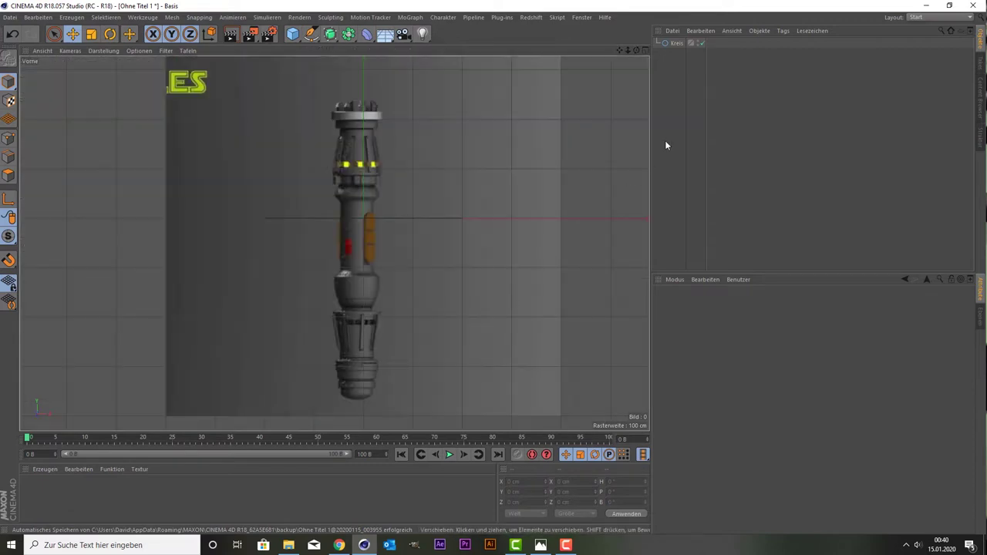
click(673, 43)
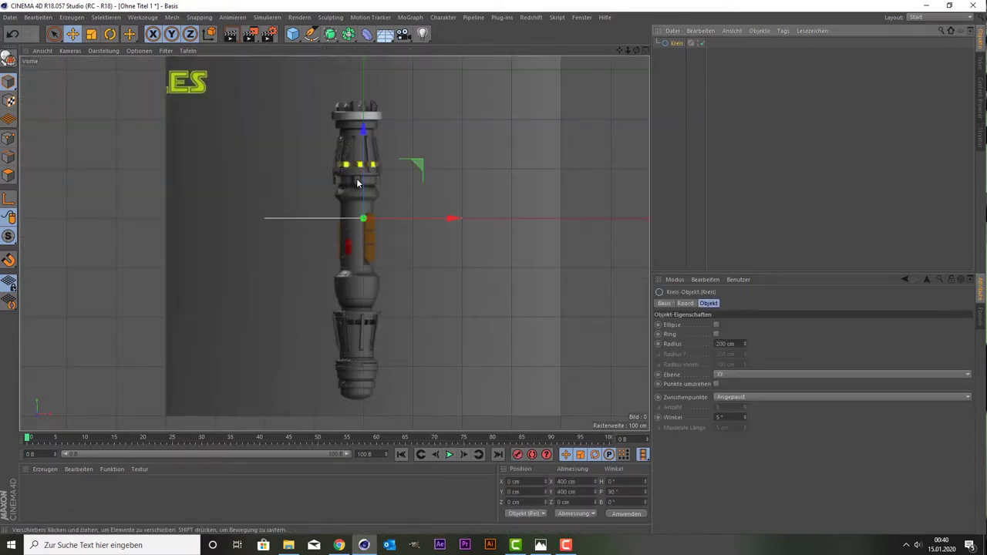
Raise the circle to Y 180.878 cm near the hilt's top and frame it.
drag(362, 178, 370, 93)
scroll(403, 137, up, 5)
scroll(254, 141, up, 3)
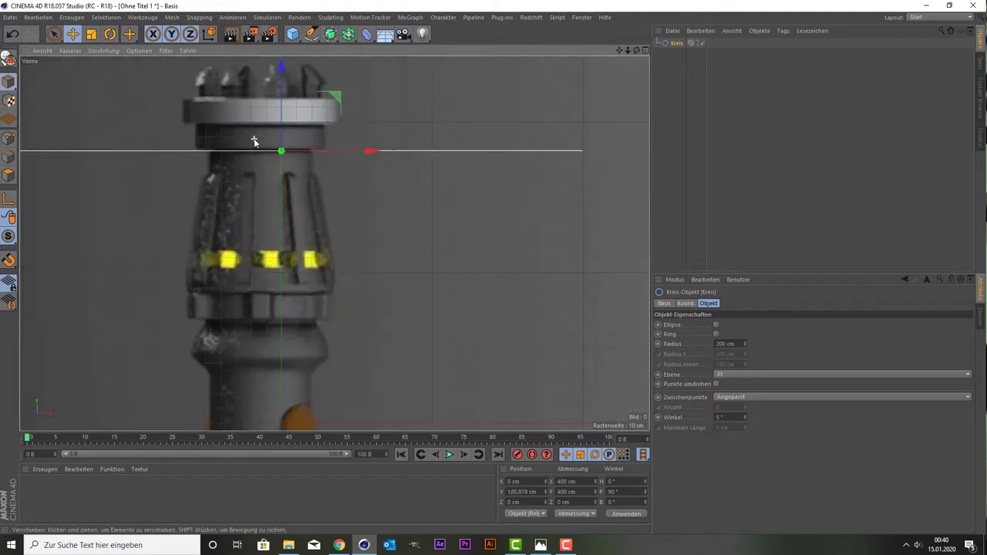
scroll(250, 127, up, 2)
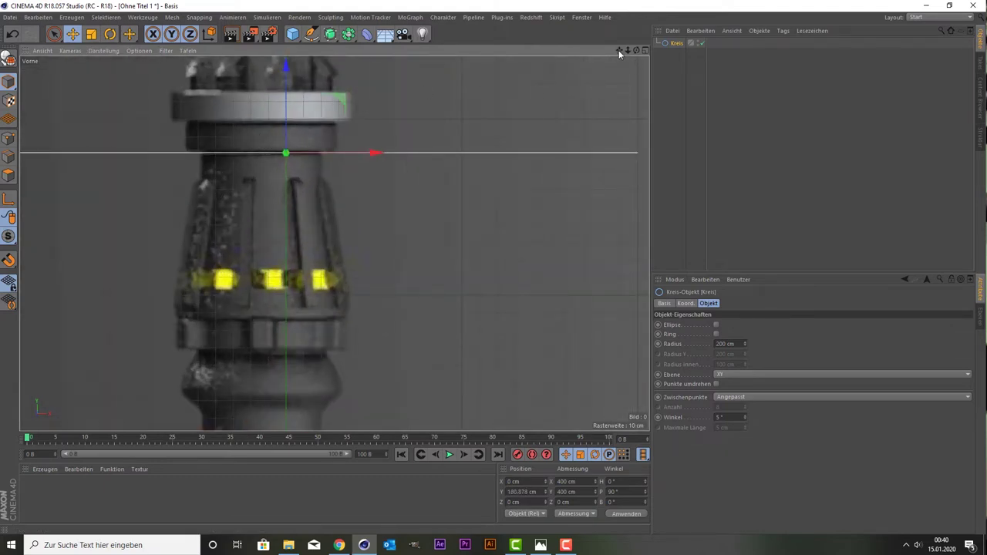
drag(618, 50, 394, 177)
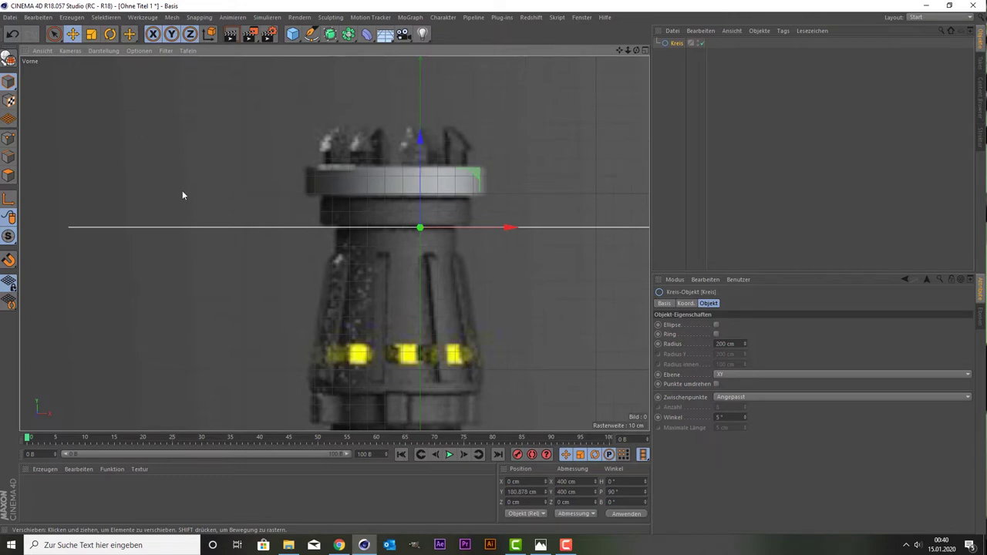
scroll(182, 195, down, 3)
Scale the circle down to 106.8 cm across to match the hilt's width.
key(9)
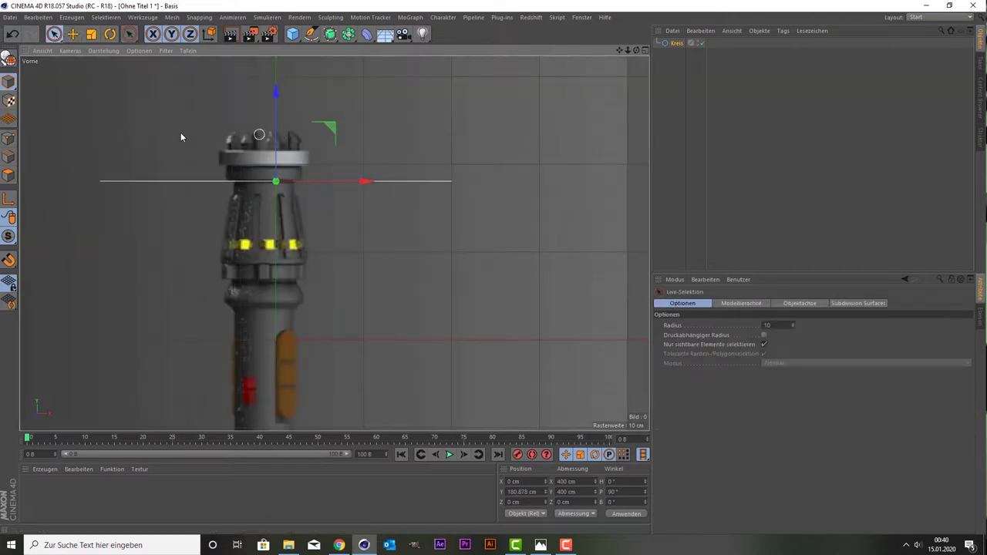
click(8, 138)
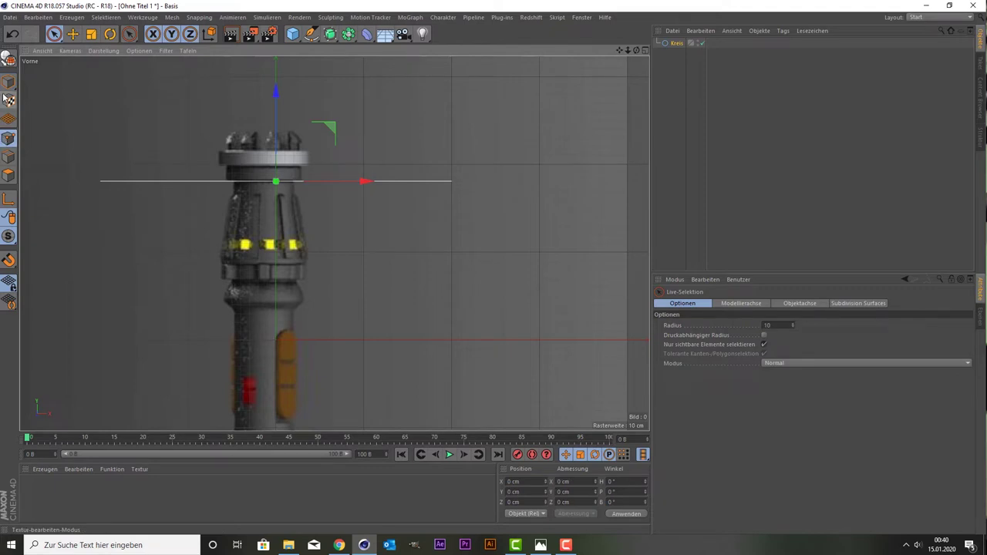
scroll(315, 211, down, 4)
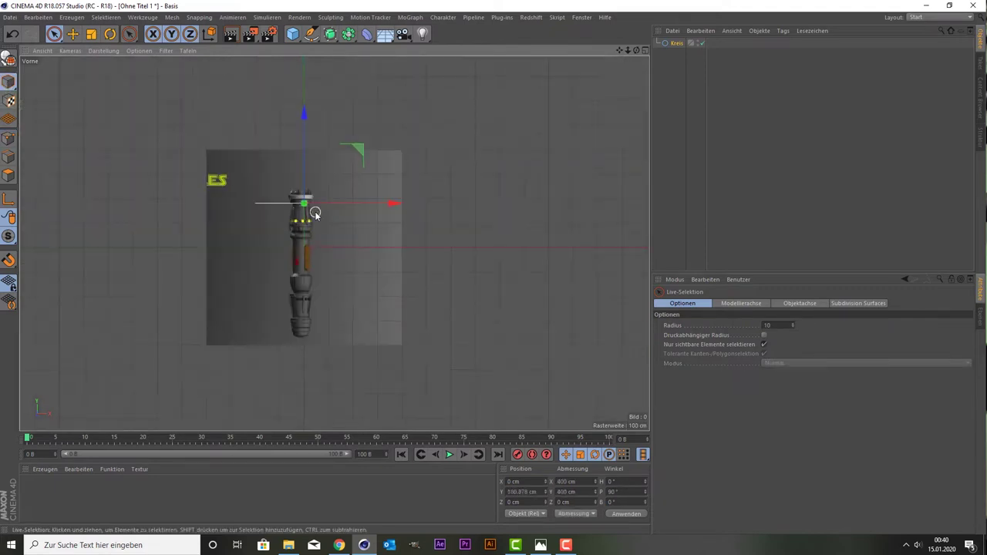
scroll(314, 212, up, 3)
scroll(309, 211, up, 2)
scroll(150, 153, down, 3)
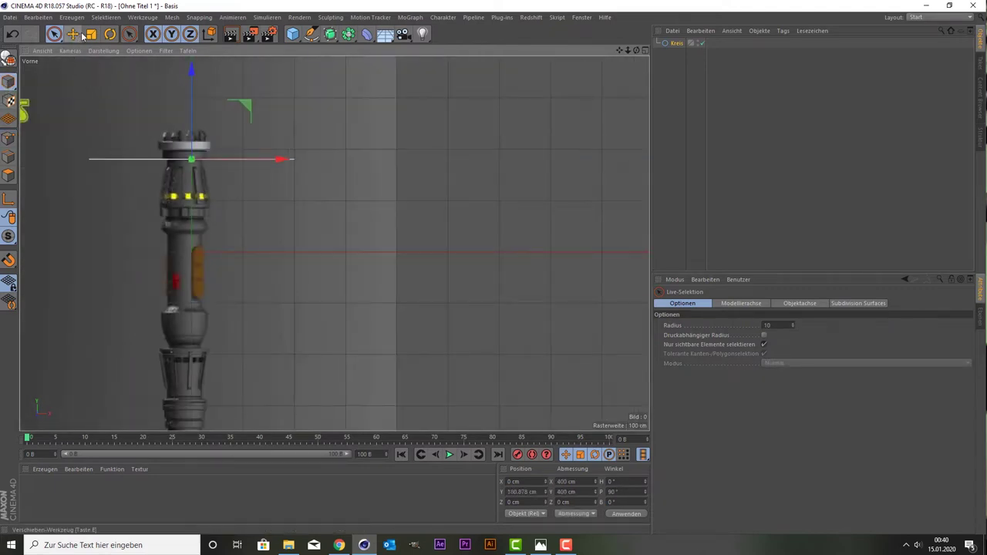
click(91, 34)
mouse_move(120, 66)
mouse_down()
mouse_move(21, 330)
mouse_move(6, 332)
mouse_up()
scroll(302, 190, up, 5)
scroll(463, 115, down, 1)
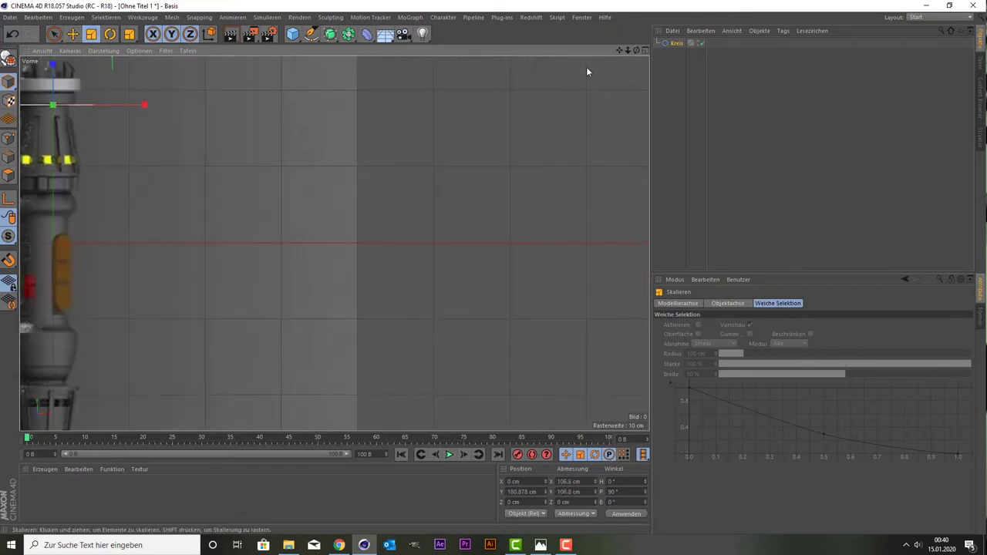
drag(618, 51, 592, 60)
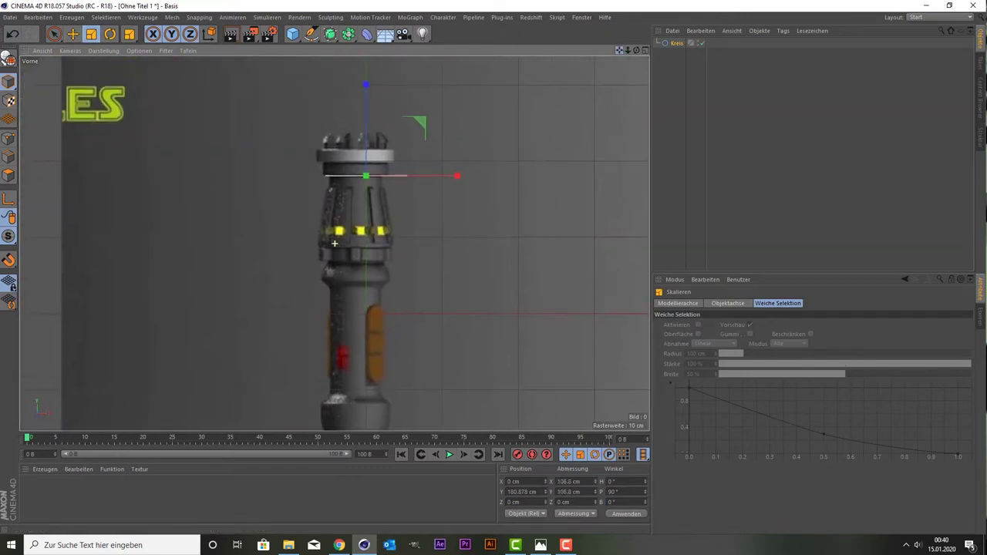
scroll(364, 268, up, 2)
scroll(364, 268, up, 2)
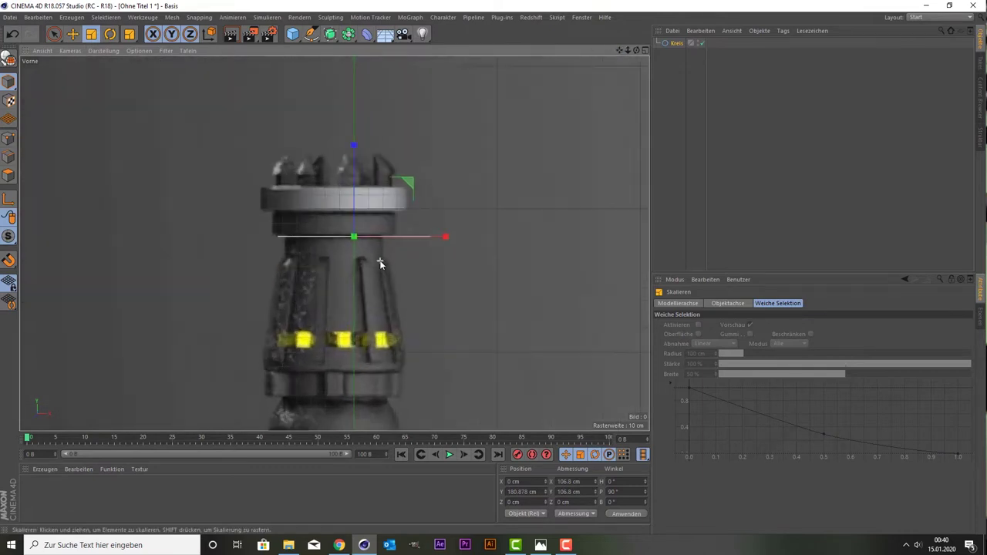
scroll(364, 267, up, 2)
scroll(357, 262, up, 2)
scroll(358, 262, down, 3)
scroll(262, 352, down, 1)
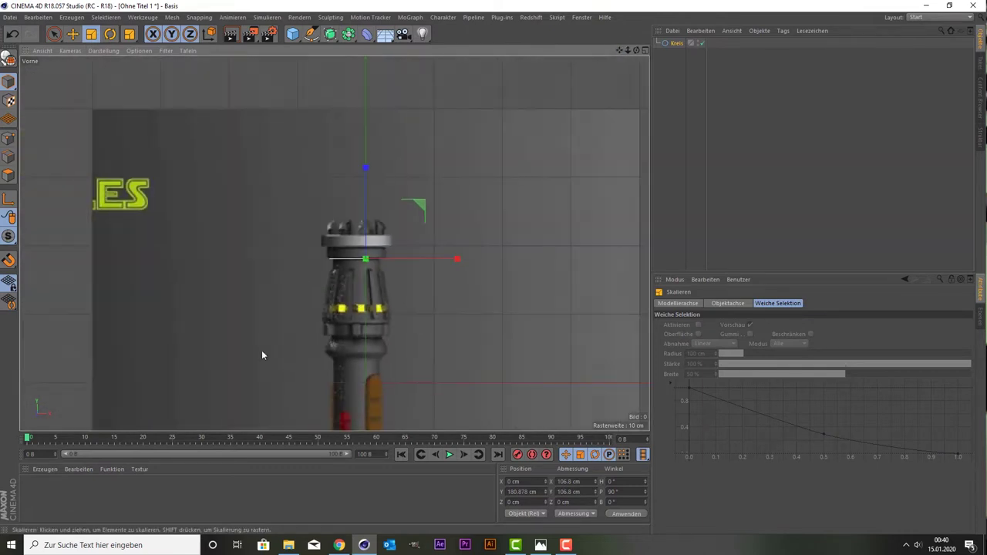
scroll(371, 317, up, 4)
scroll(371, 316, up, 2)
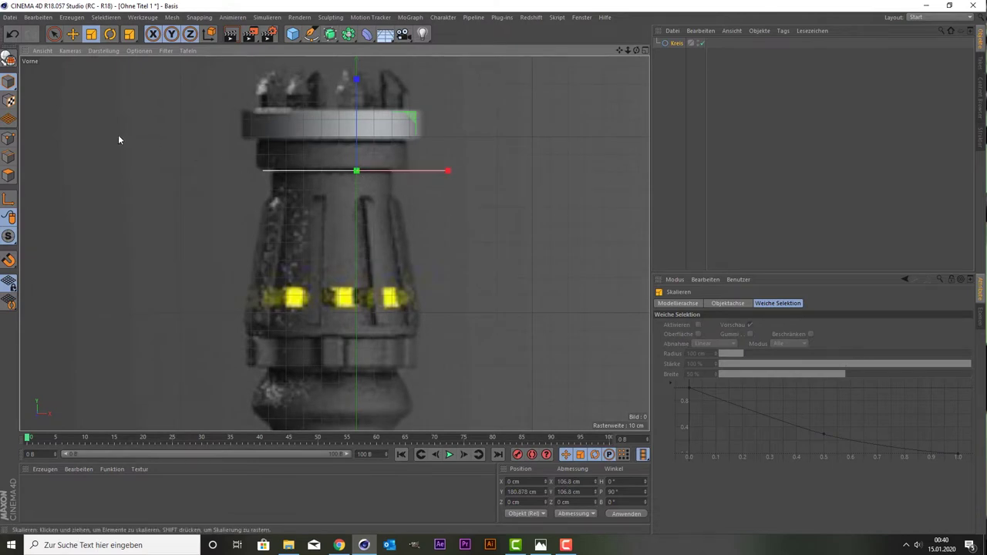
Shift the front view's blueprint background image slightly to the right.
click(166, 50)
mouse_move(138, 50)
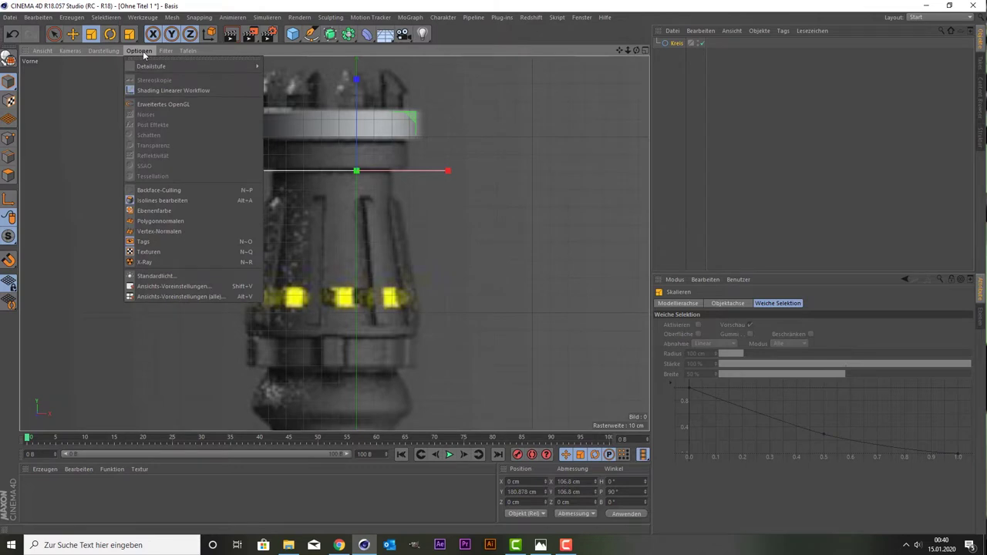
click(189, 286)
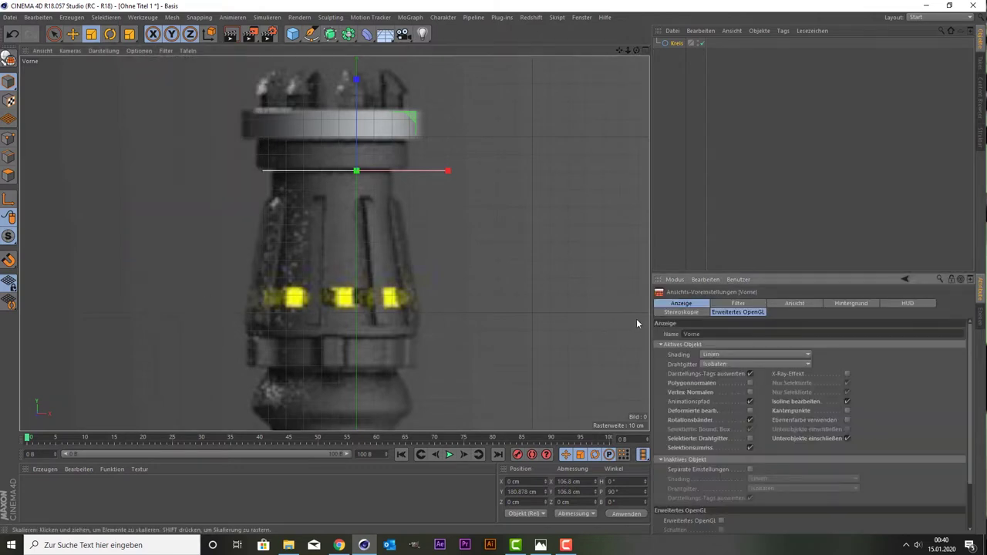
click(856, 304)
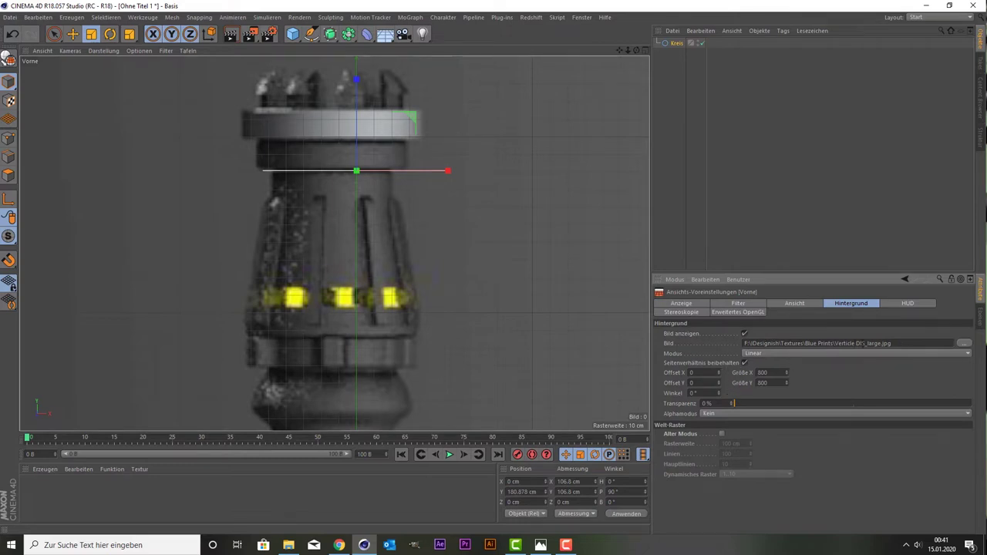
drag(718, 376, 718, 372)
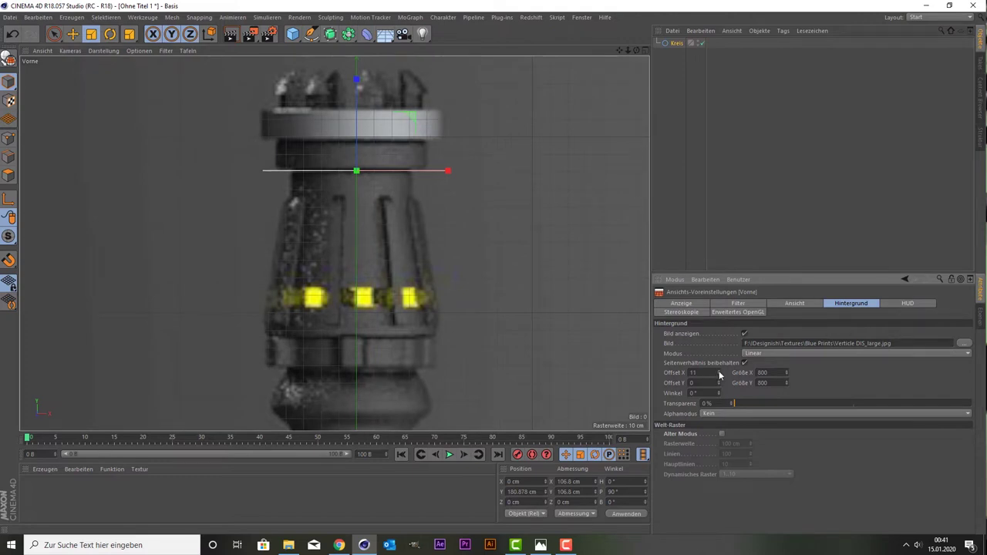
click(718, 371)
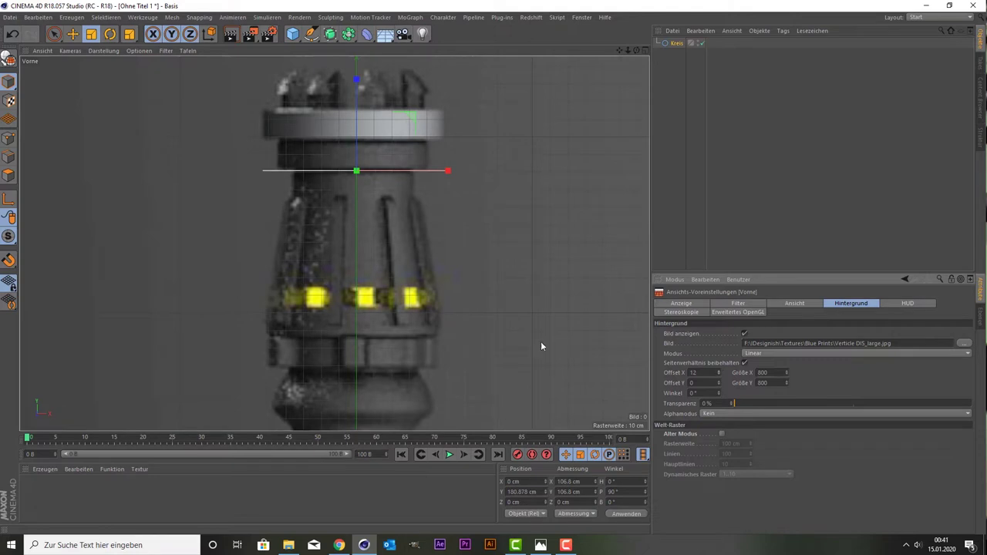
Scale the circle to a 36.793 cm radius (73.585 cm across) to fit the hilt neck.
scroll(485, 322, down, 5)
scroll(485, 323, down, 1)
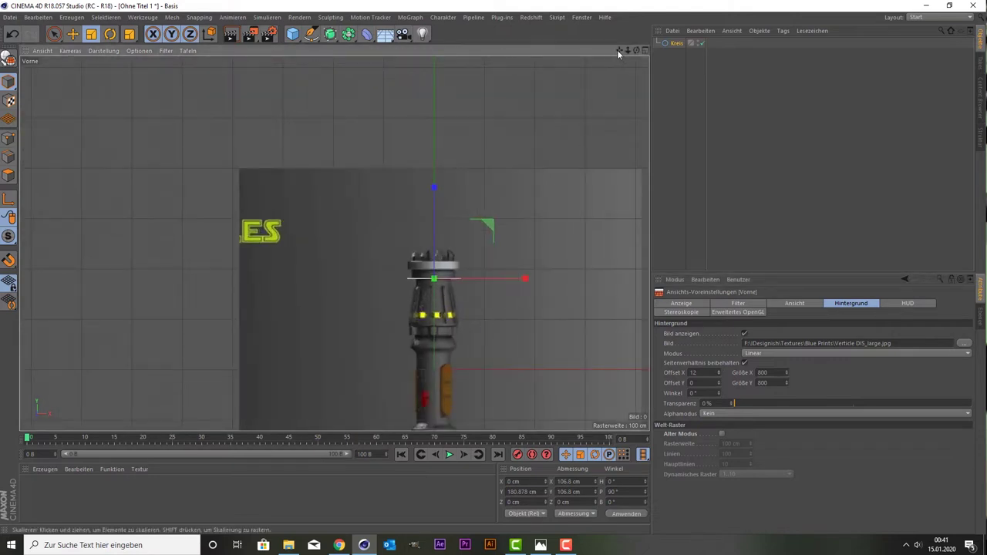
mouse_move(619, 50)
mouse_down()
mouse_move(334, 244)
mouse_move(337, 273)
mouse_up()
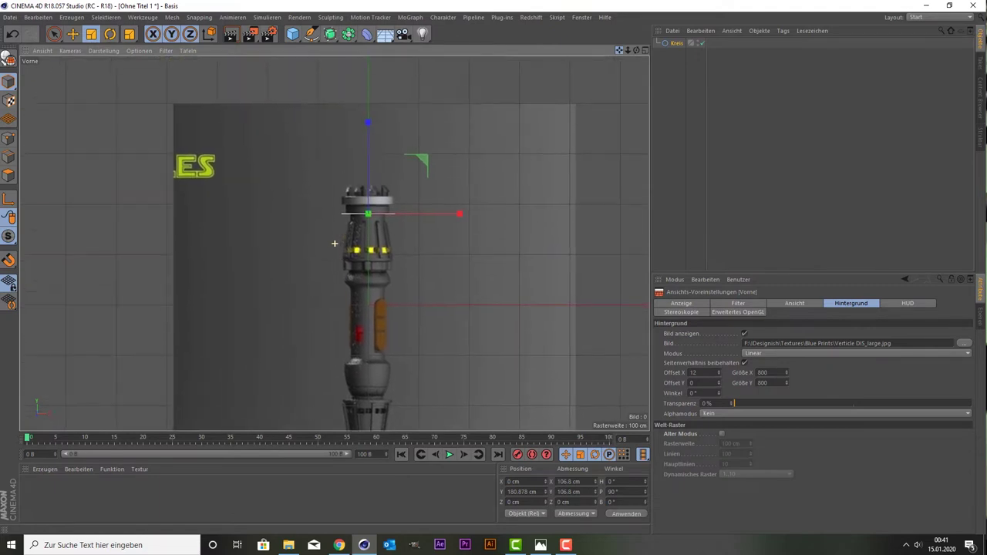
scroll(340, 241, up, 5)
scroll(453, 136, down, 1)
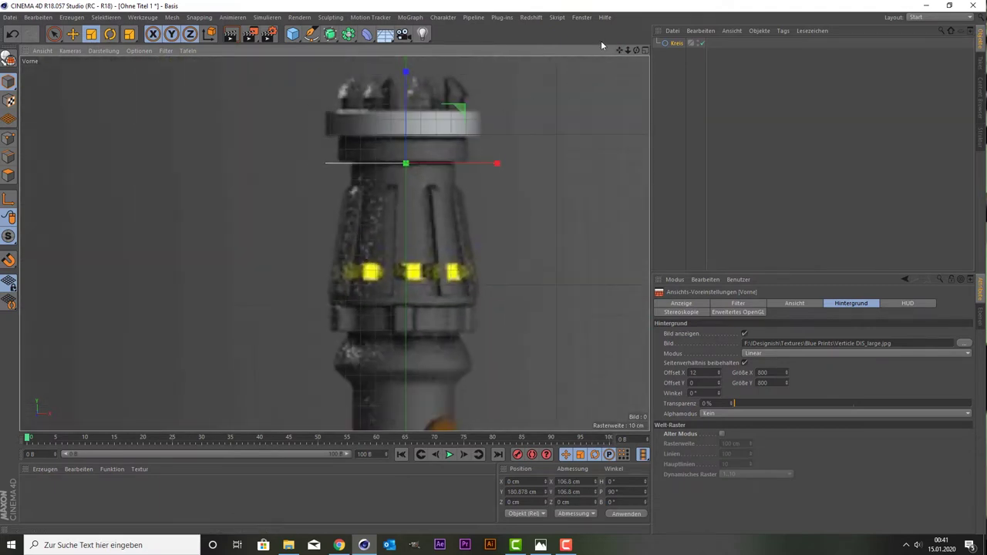
drag(617, 49, 555, 99)
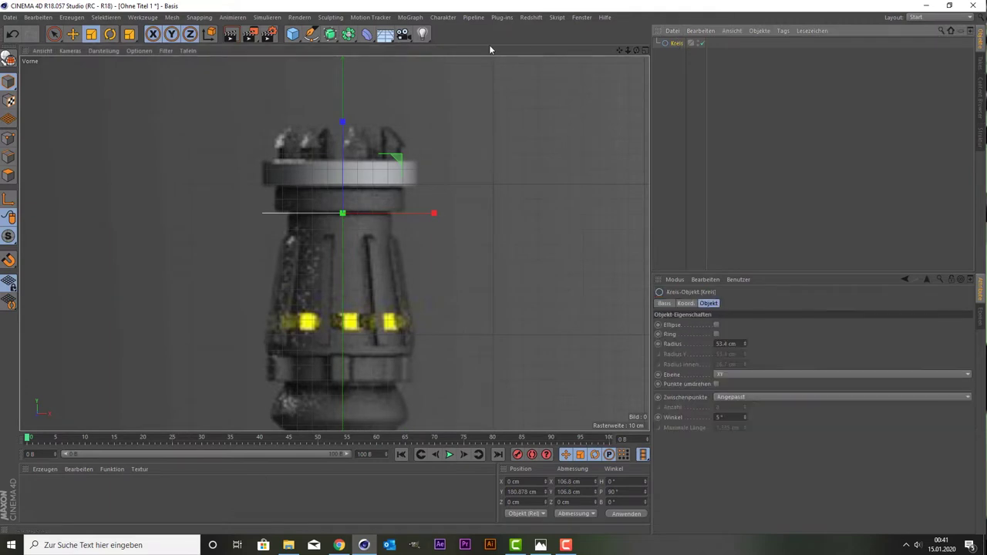
drag(187, 132, 135, 225)
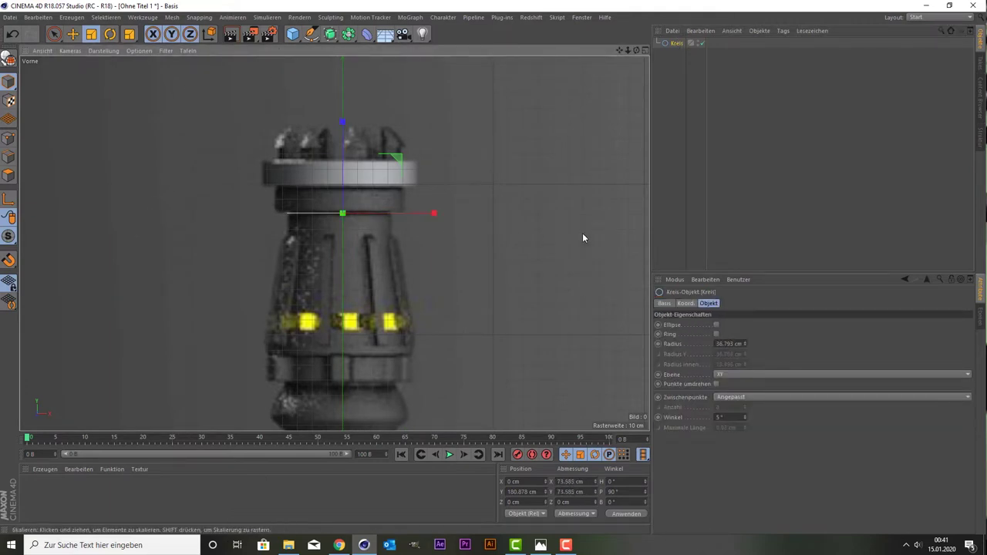
click(708, 185)
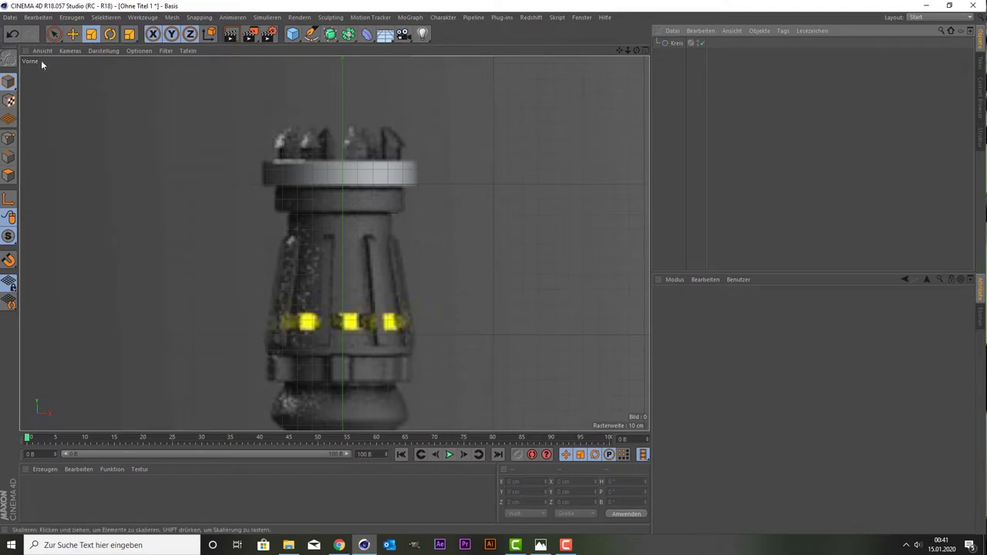
click(104, 52)
mouse_move(139, 51)
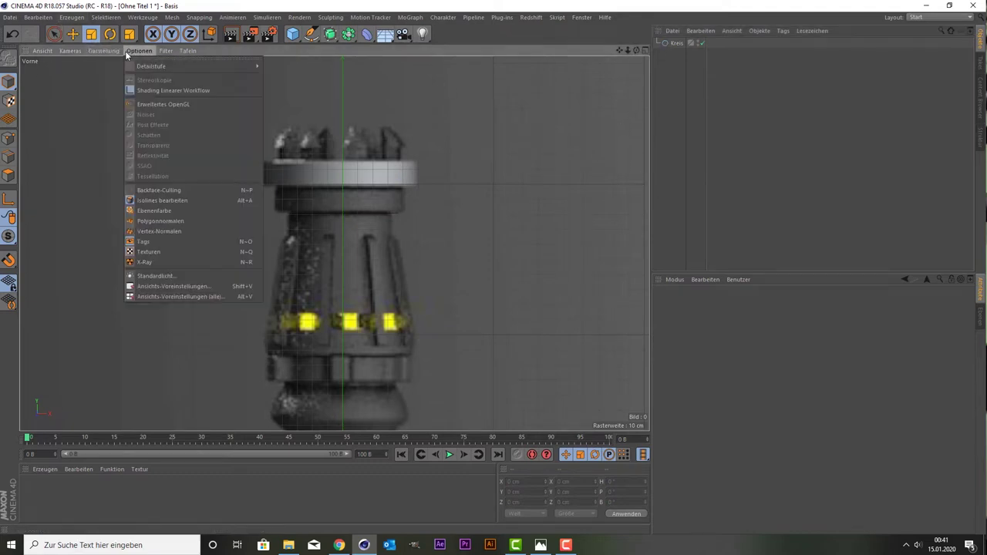
Nudge the front-view blueprint background offset left and up toward Y 2.
click(180, 285)
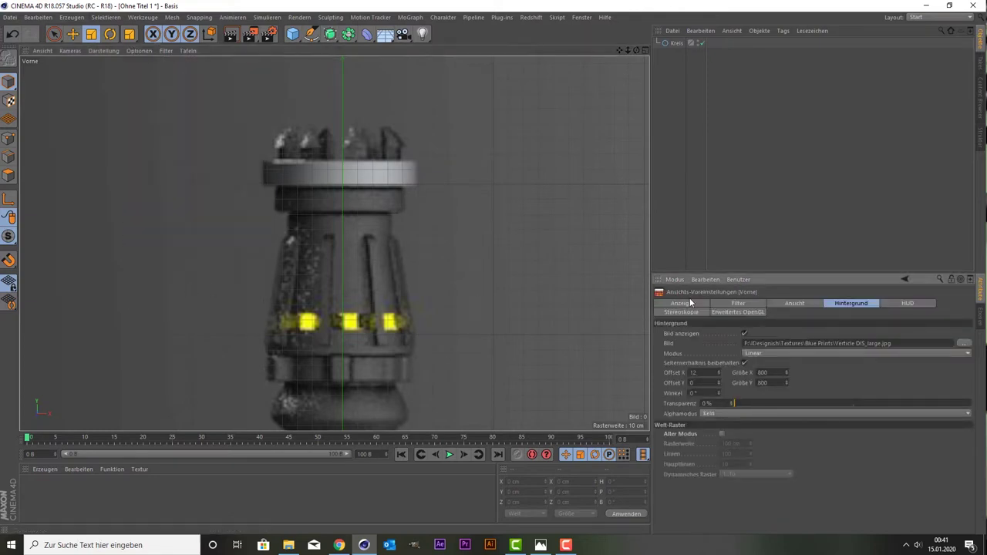
click(719, 371)
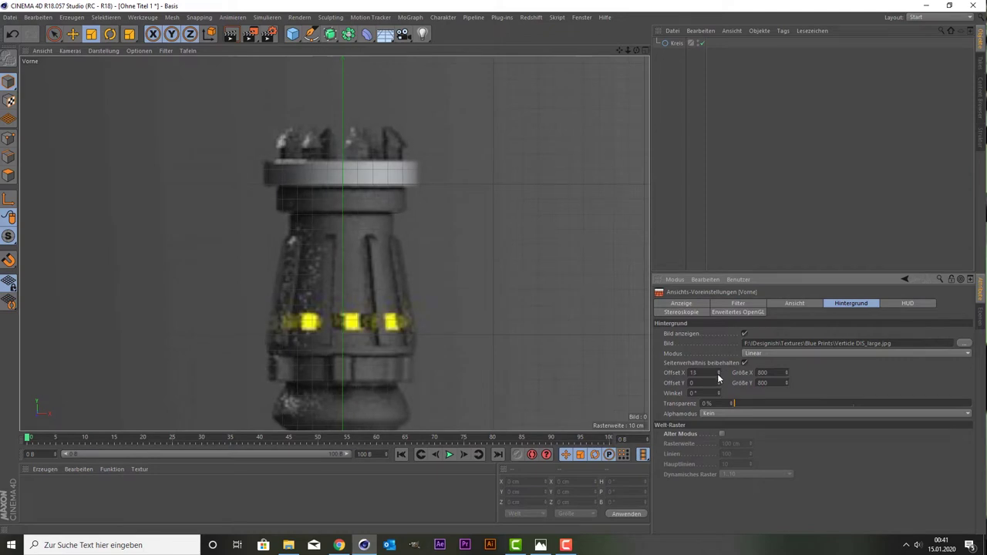
click(717, 374)
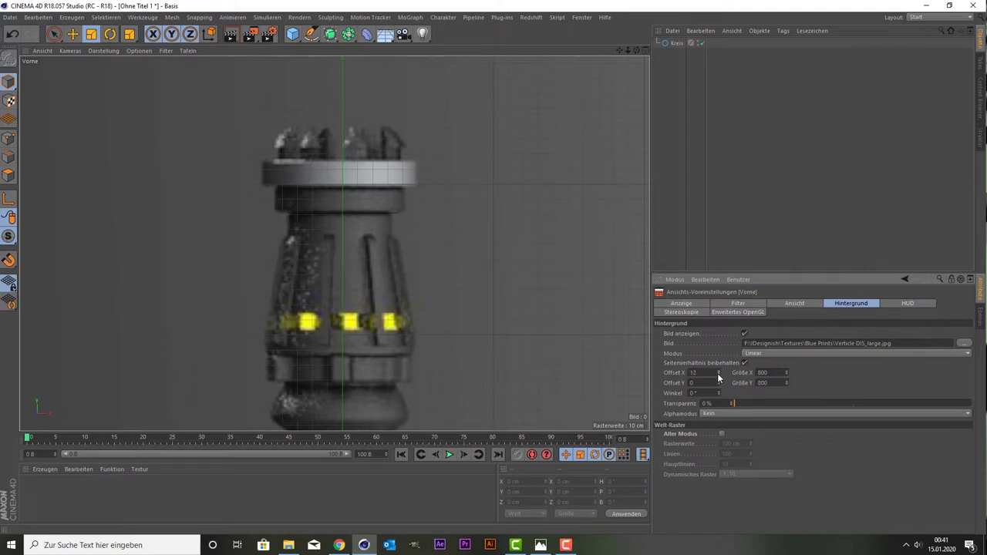
click(717, 374)
click(718, 374)
click(717, 374)
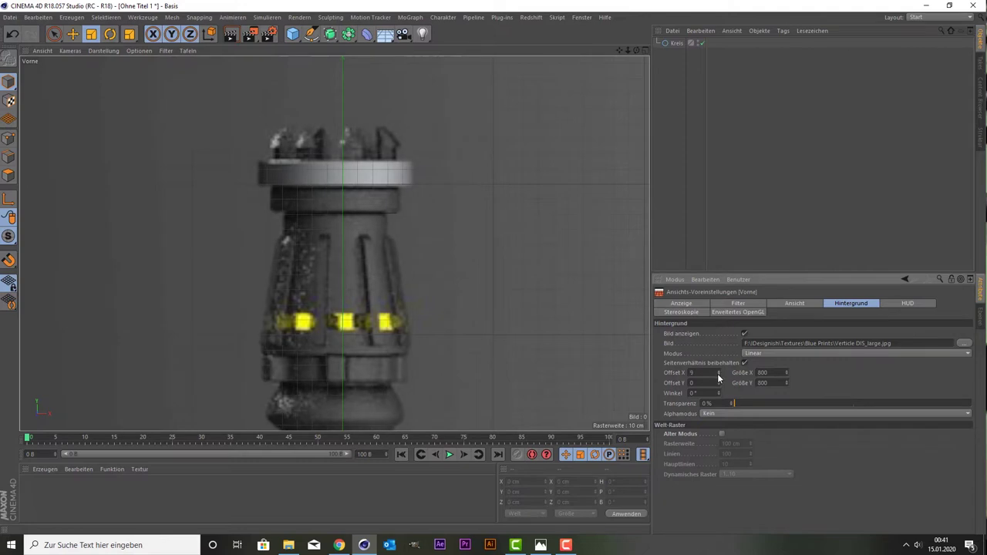
click(717, 382)
click(717, 381)
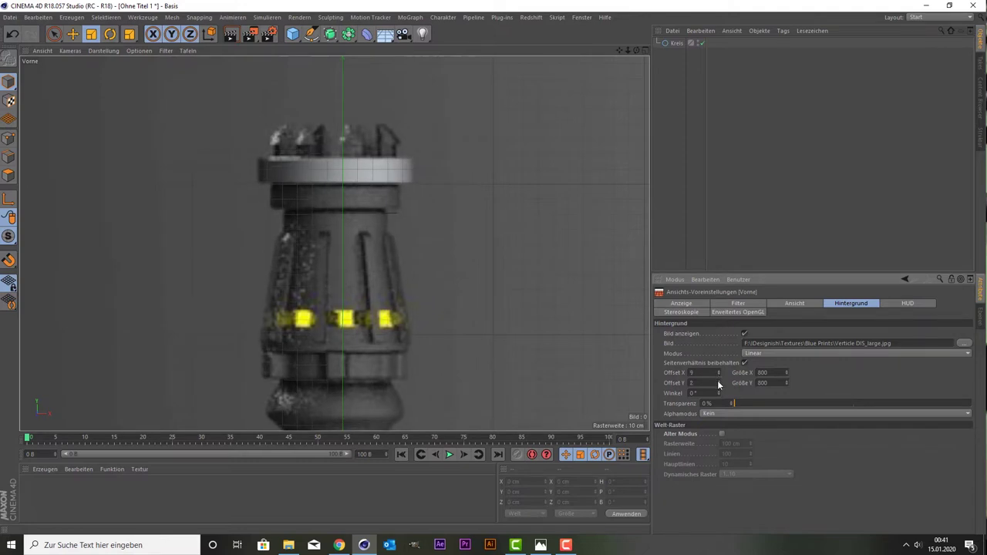
key(ctrl+z)
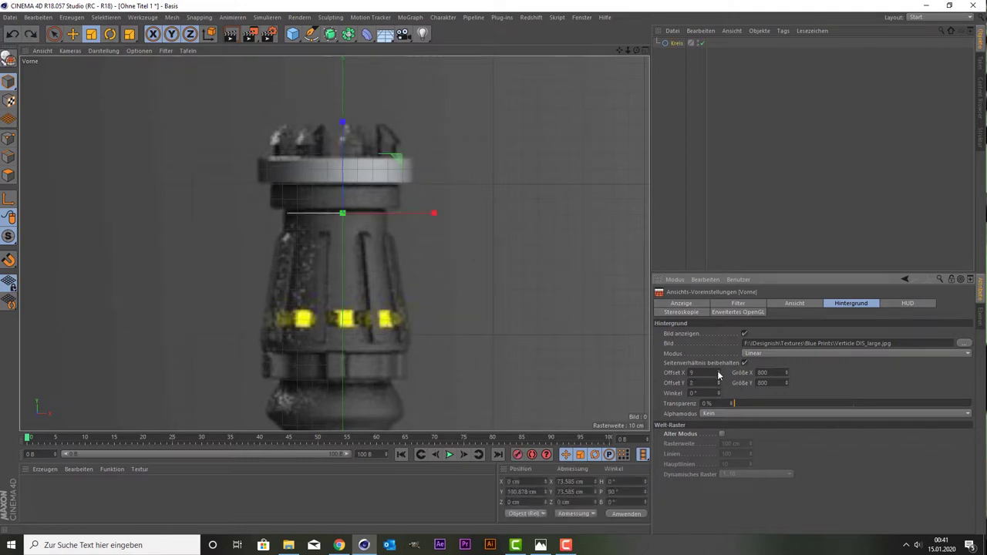
click(718, 370)
click(718, 371)
click(718, 371)
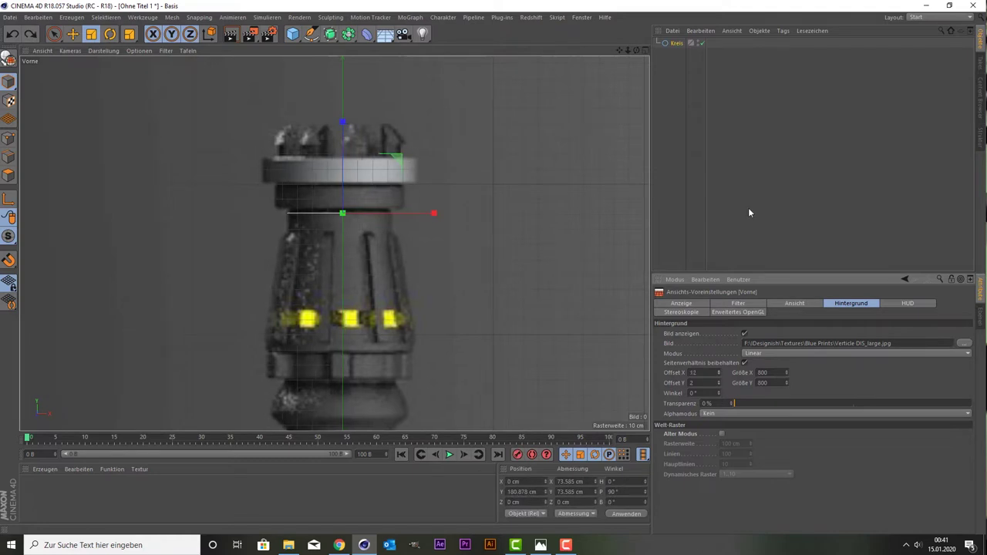
Fine-tune the blueprint background to Offset X 14, then reselect the circle spline.
click(762, 143)
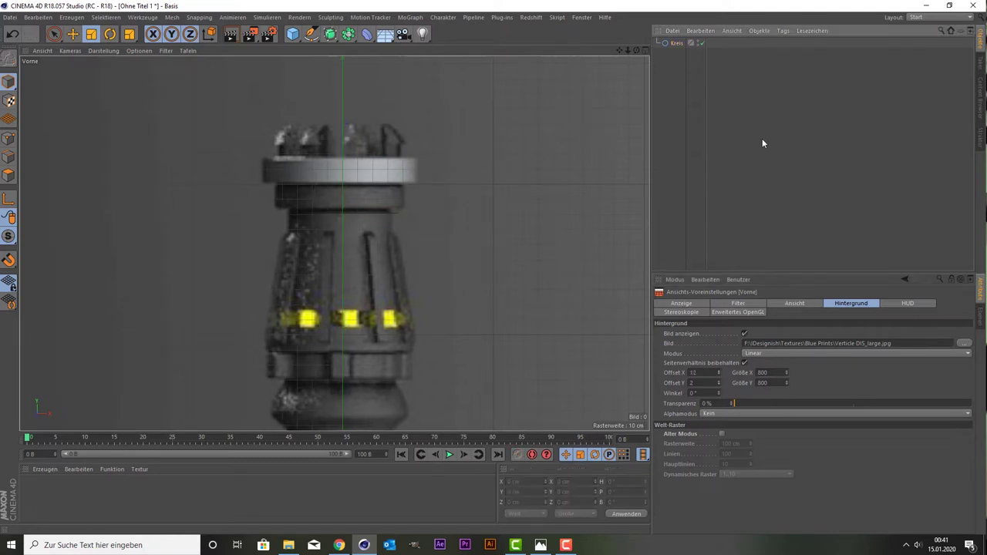
click(718, 371)
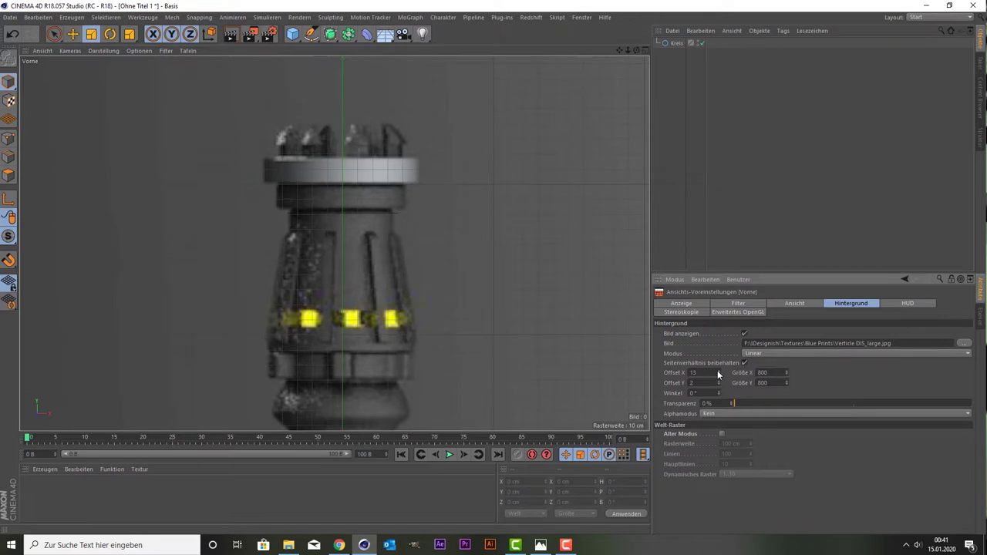
click(718, 371)
click(716, 374)
click(716, 374)
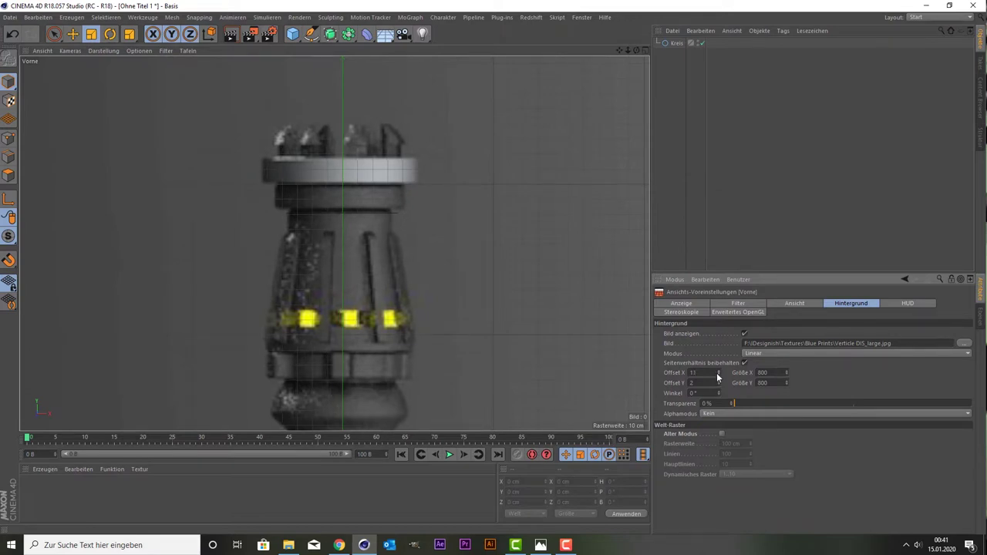
click(718, 368)
click(718, 368)
click(718, 368)
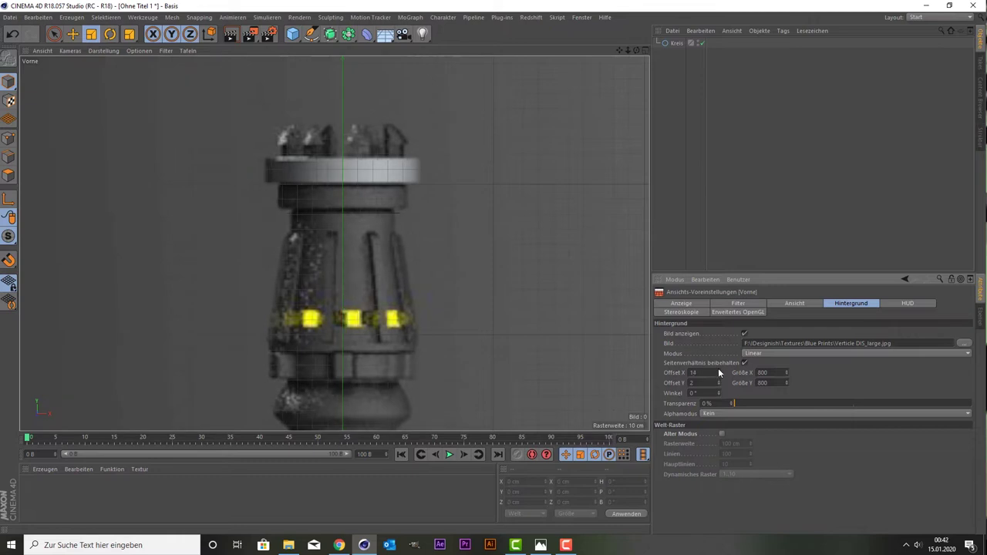
click(718, 367)
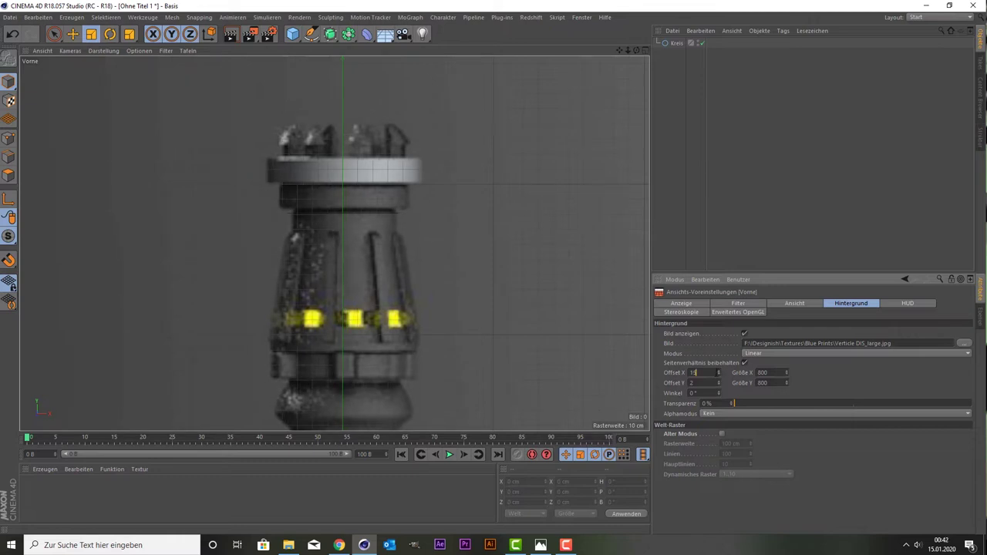
drag(718, 373, 718, 376)
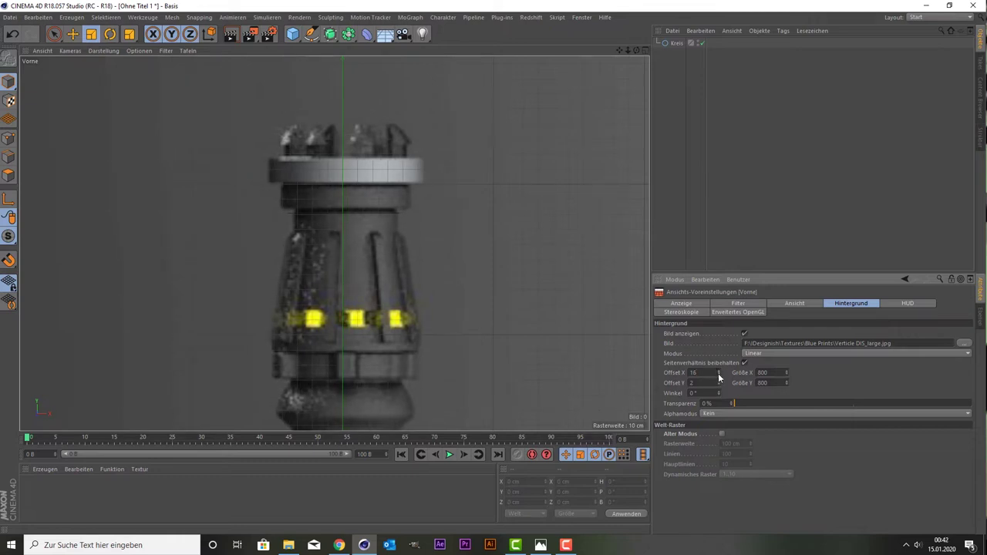
click(718, 373)
click(718, 373)
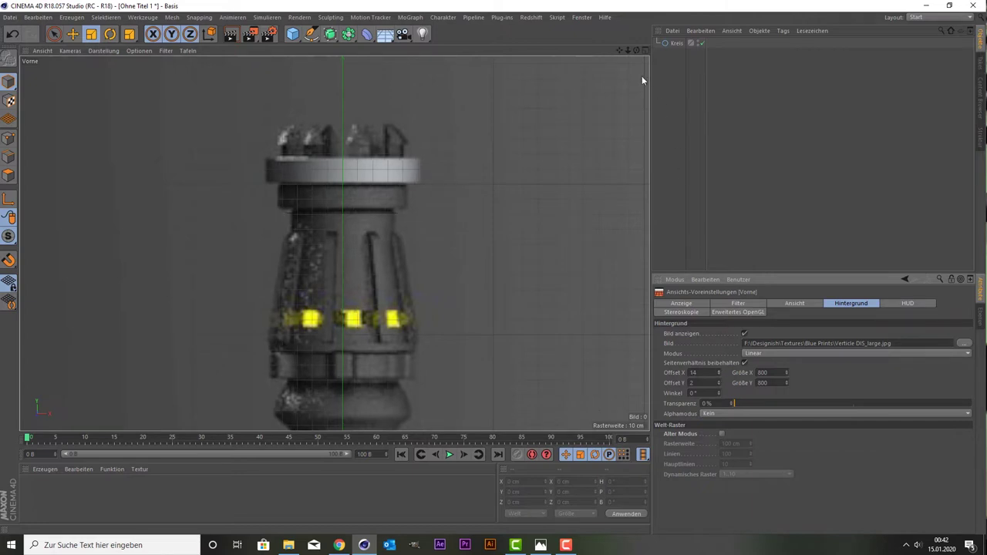
click(678, 43)
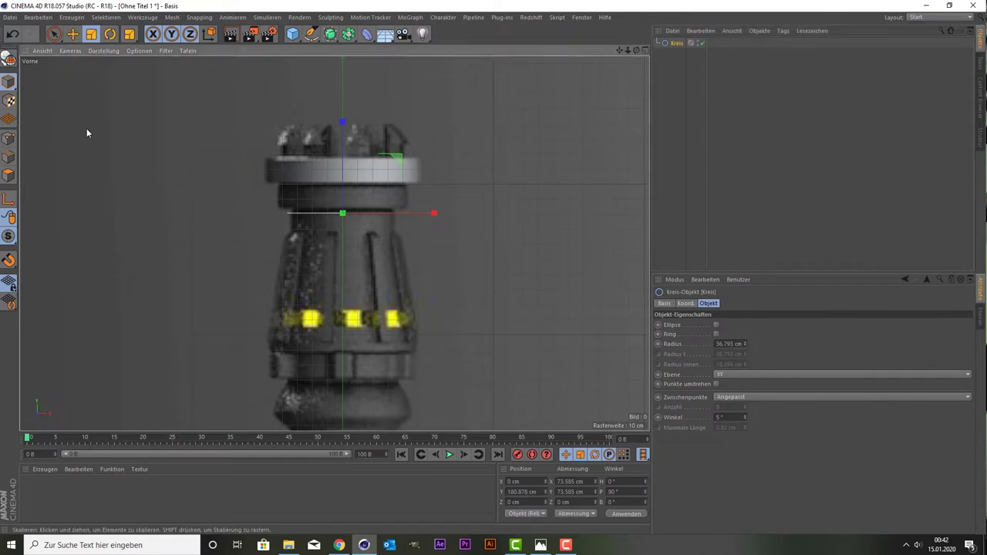
Try moving the circle down to the lower hilt band and enlarging it to about 141%.
click(736, 183)
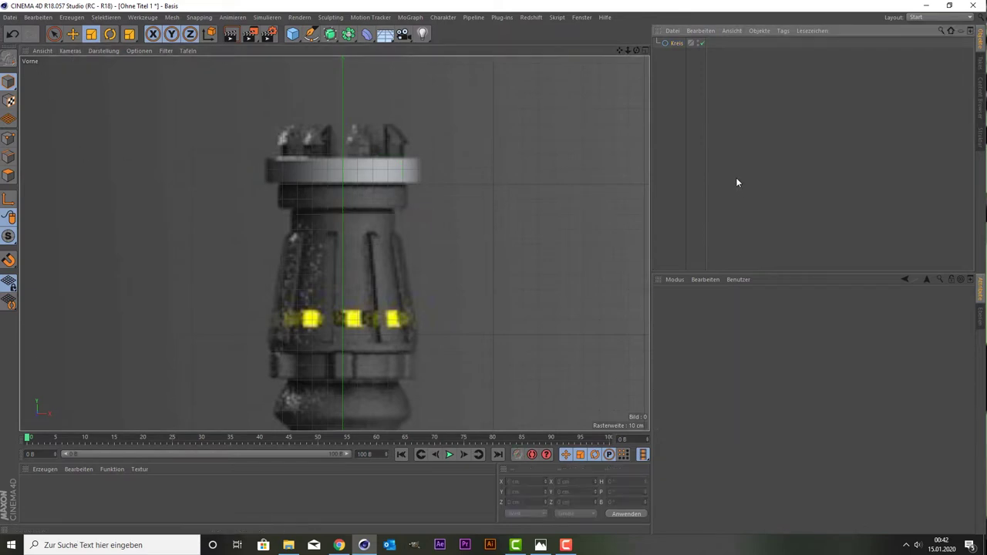
click(670, 43)
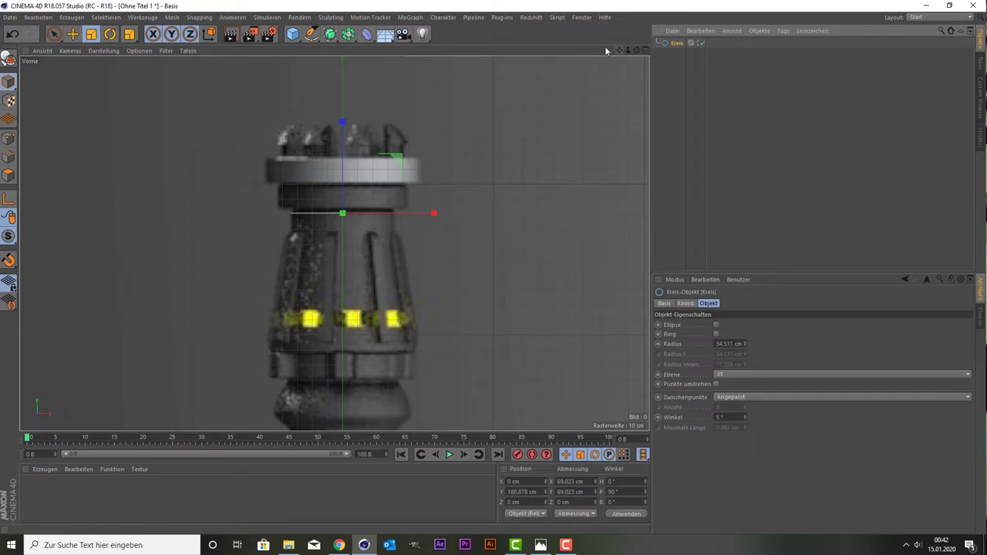
key(9)
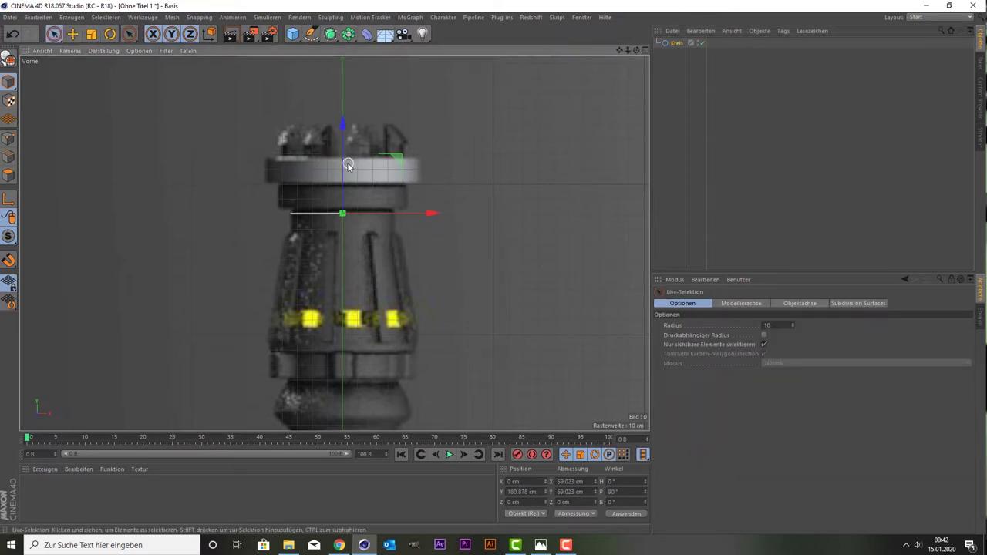
drag(344, 165, 343, 158)
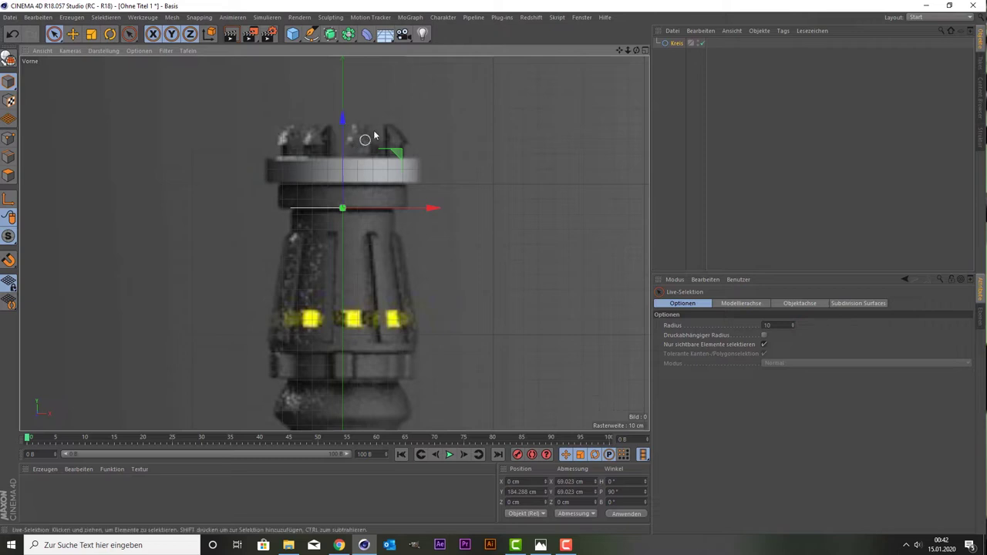
drag(340, 131, 347, 282)
click(91, 34)
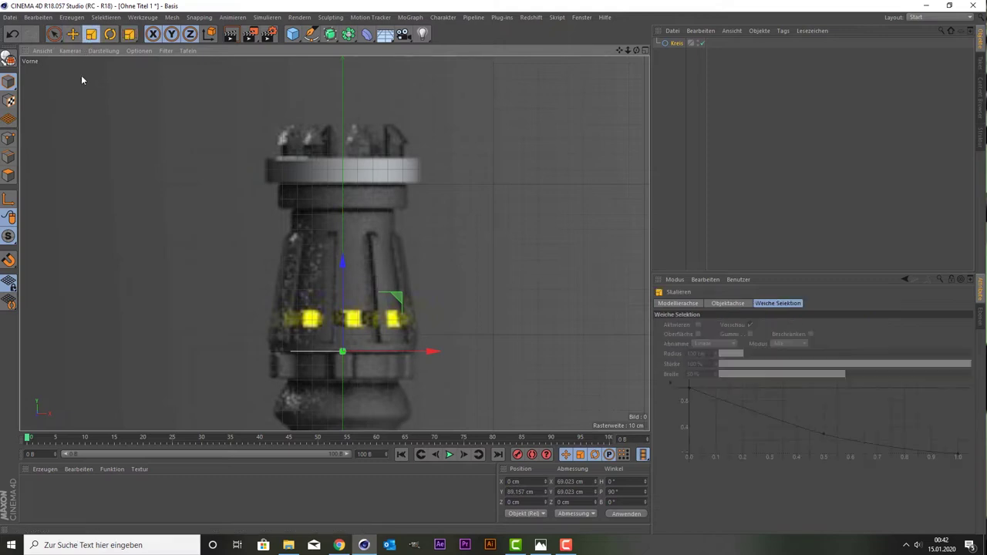
drag(190, 171, 306, 164)
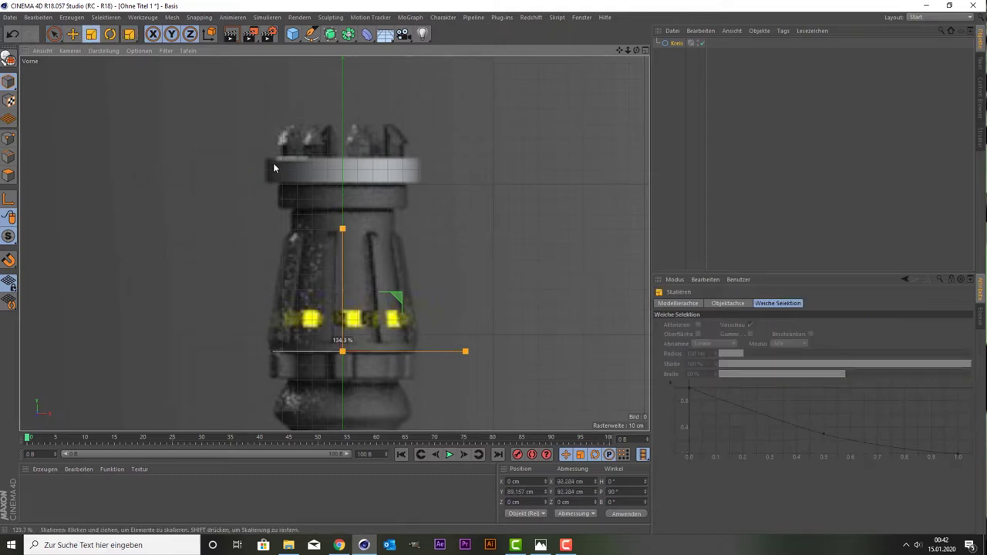
click(819, 188)
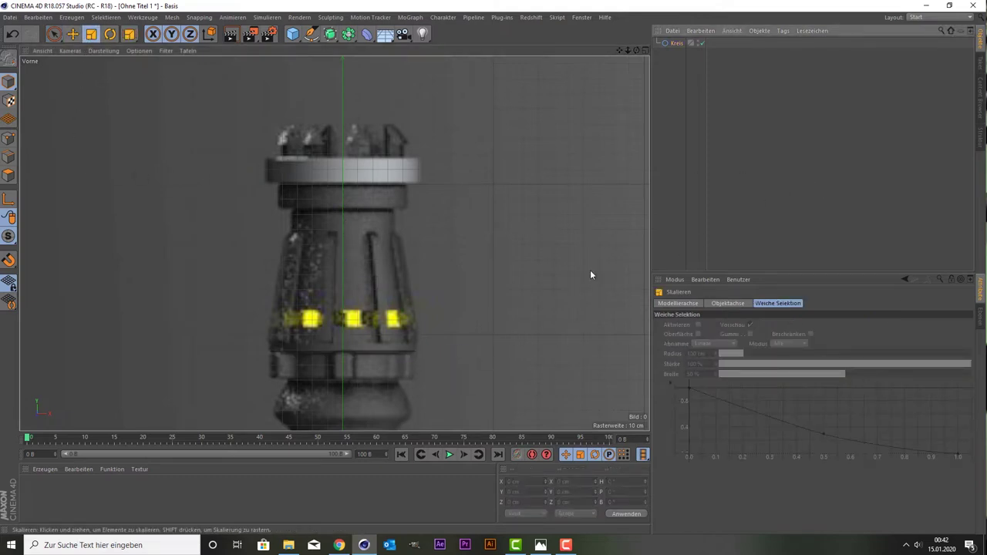
Undo the circle's enlargement and duplicate it as Kreis.1 with copy and paste.
click(665, 46)
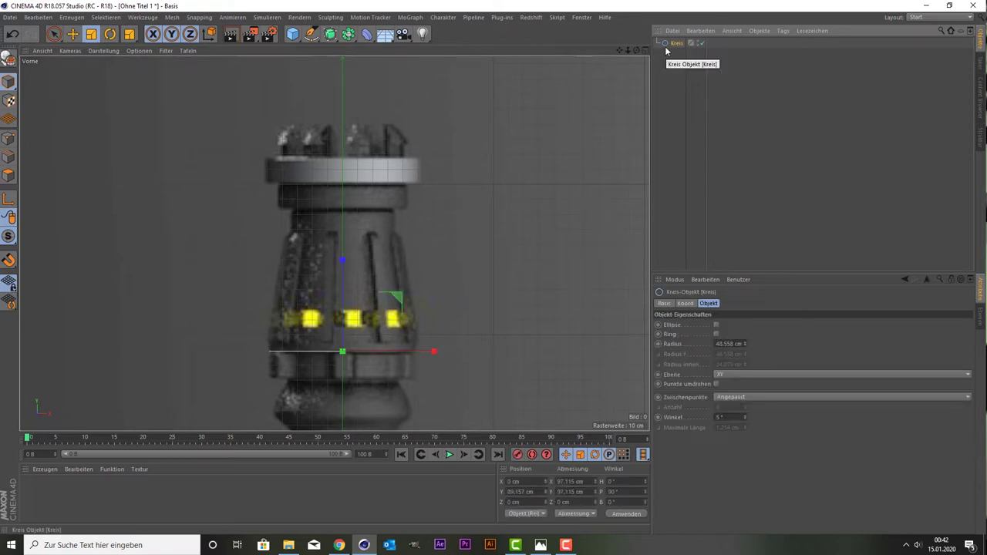
key(ctrl+z)
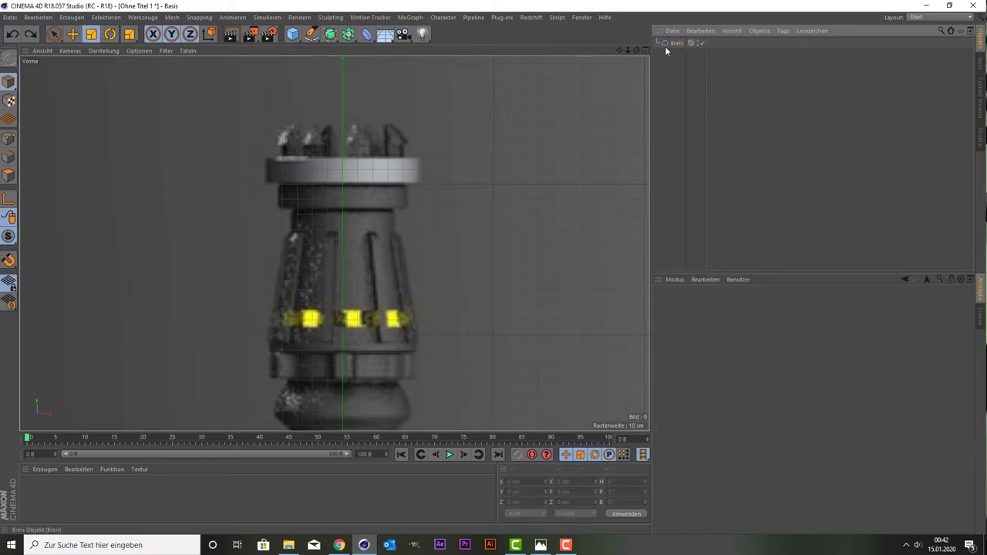
key(ctrl+z)
key(ctrl+z)
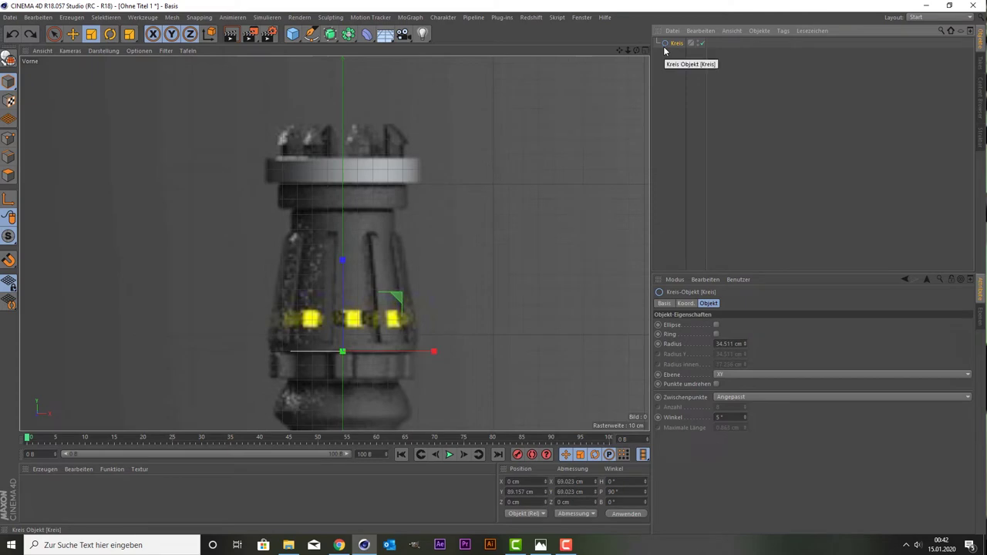
key(ctrl+z)
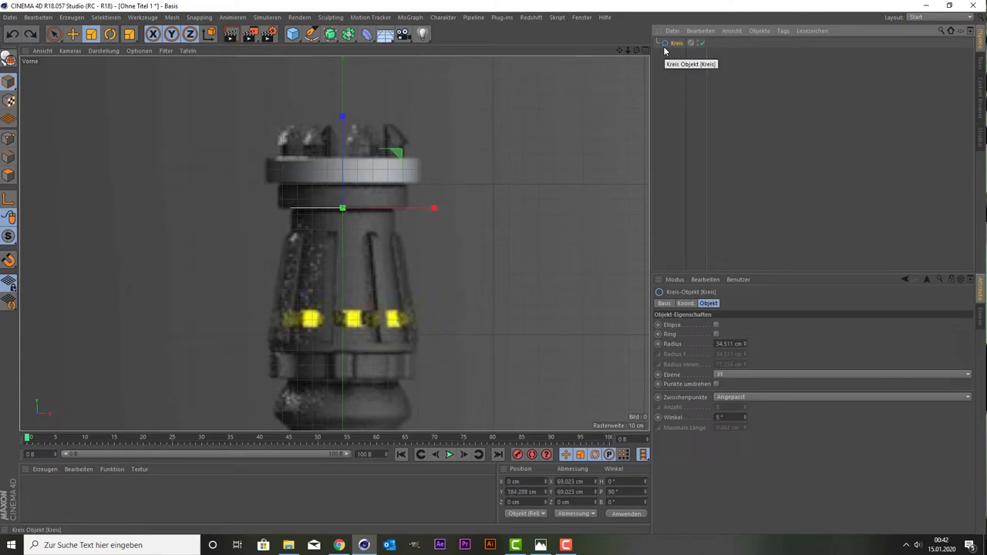
key(ctrl+c)
key(ctrl+v)
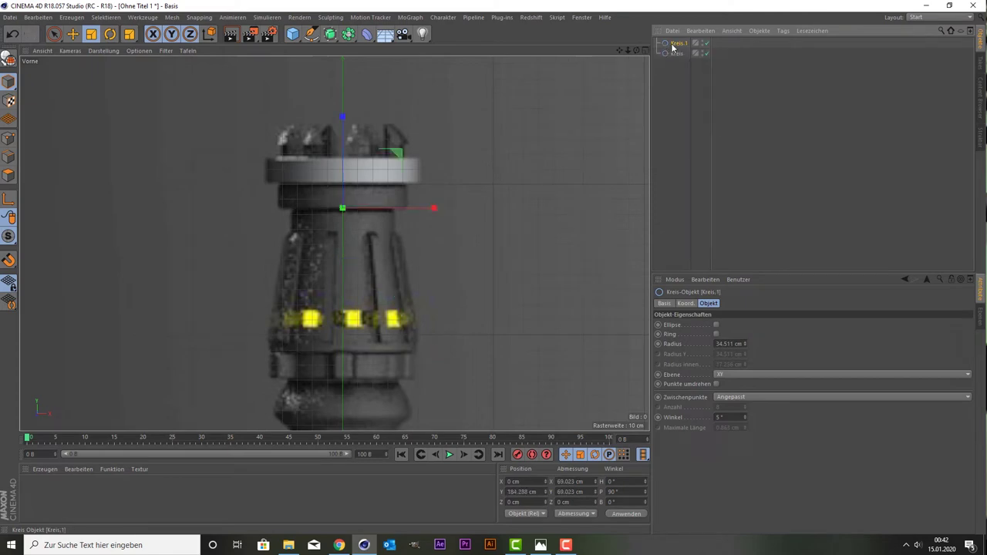
Lower Kreis.1 to Y 89.839 cm and widen it to a 48.558 cm radius.
drag(345, 127, 317, 269)
key(t)
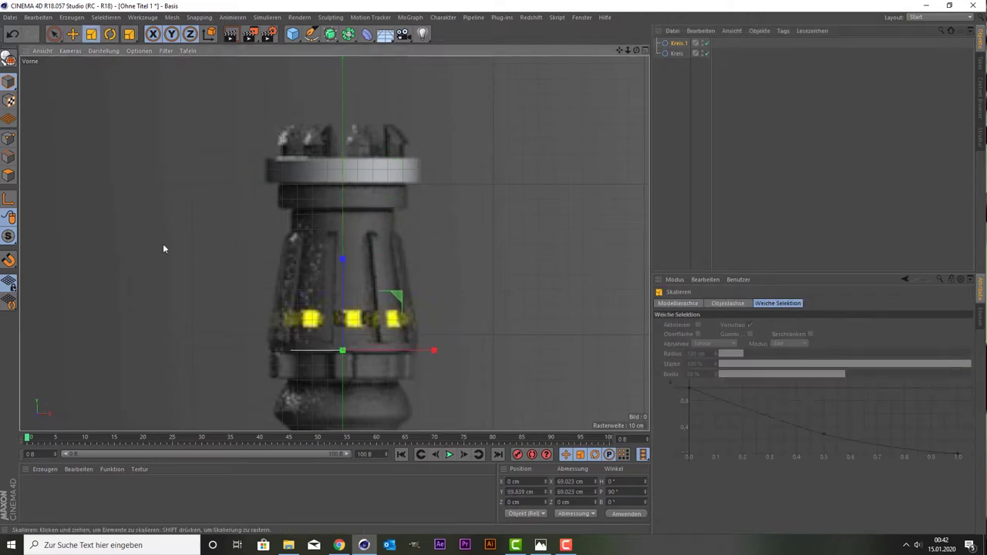
drag(163, 249, 321, 193)
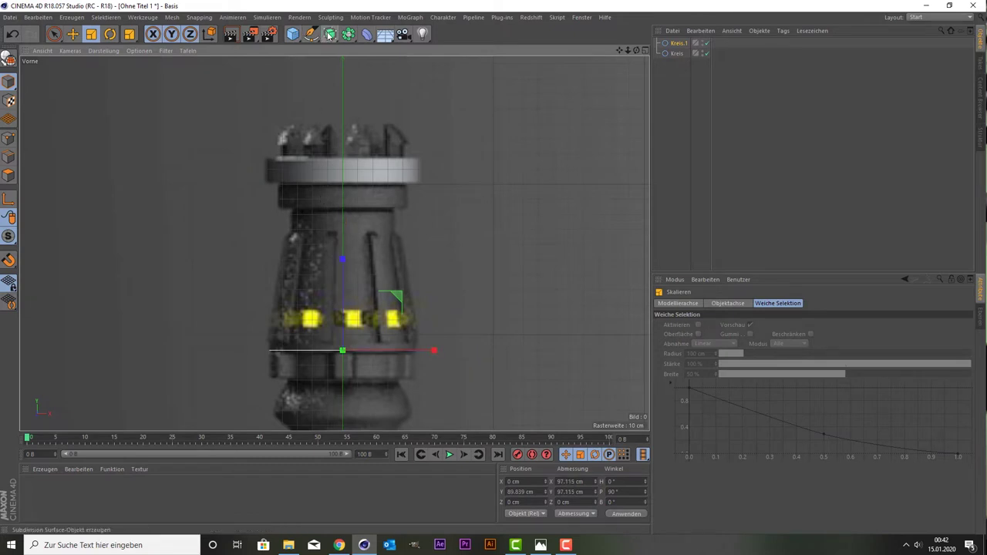
Add a Loft object containing both circles to form the tapered body.
click(329, 35)
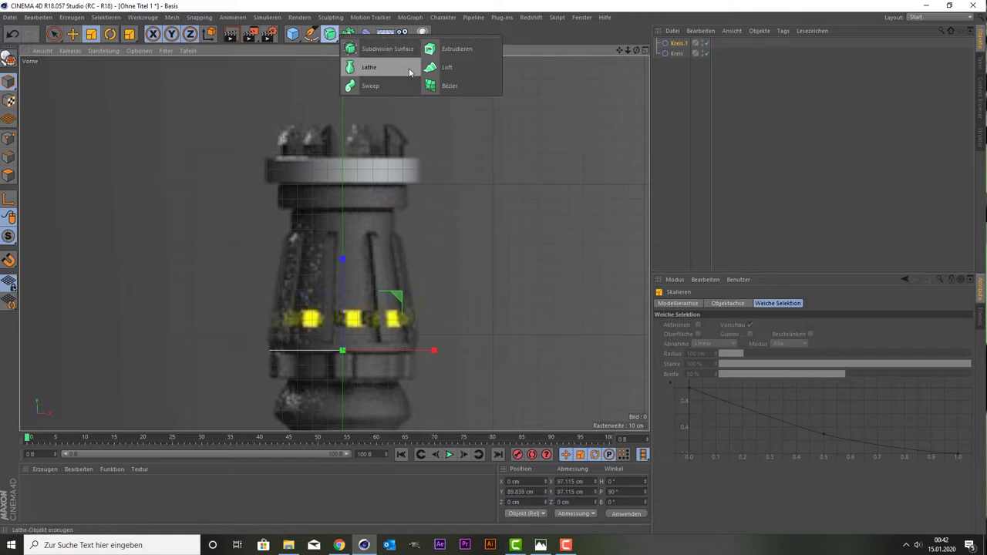
click(446, 67)
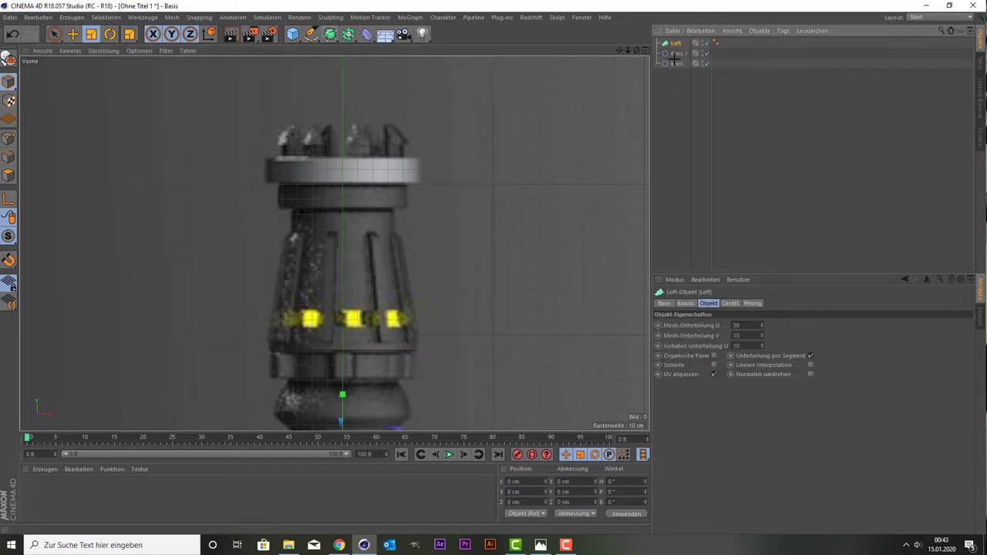
drag(676, 54, 677, 45)
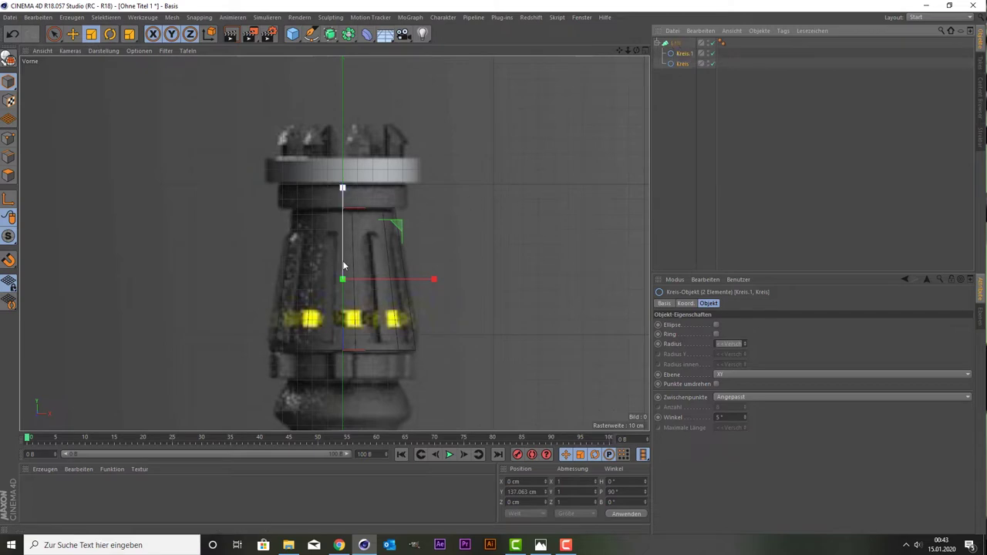
middle_click(346, 296)
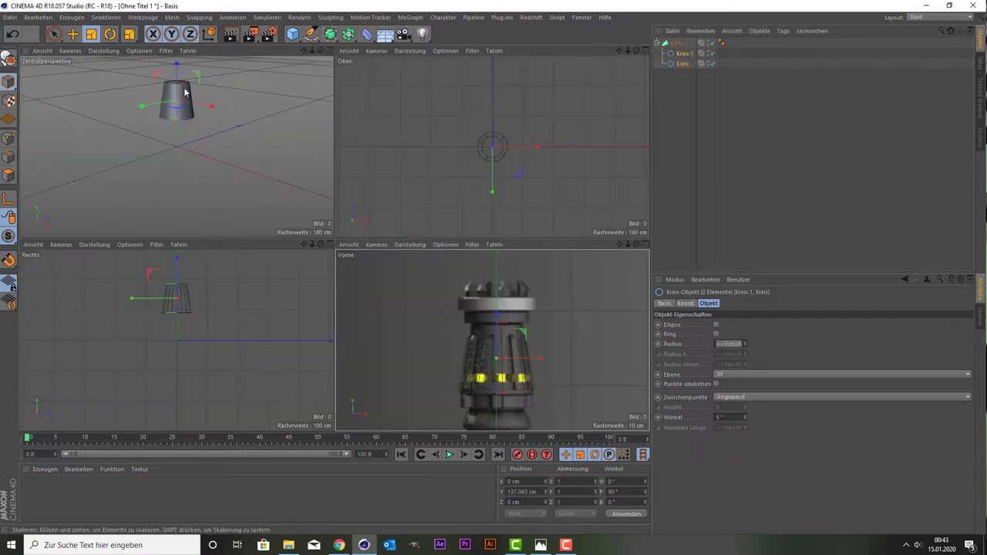
middle_click(210, 107)
middle_click(296, 180)
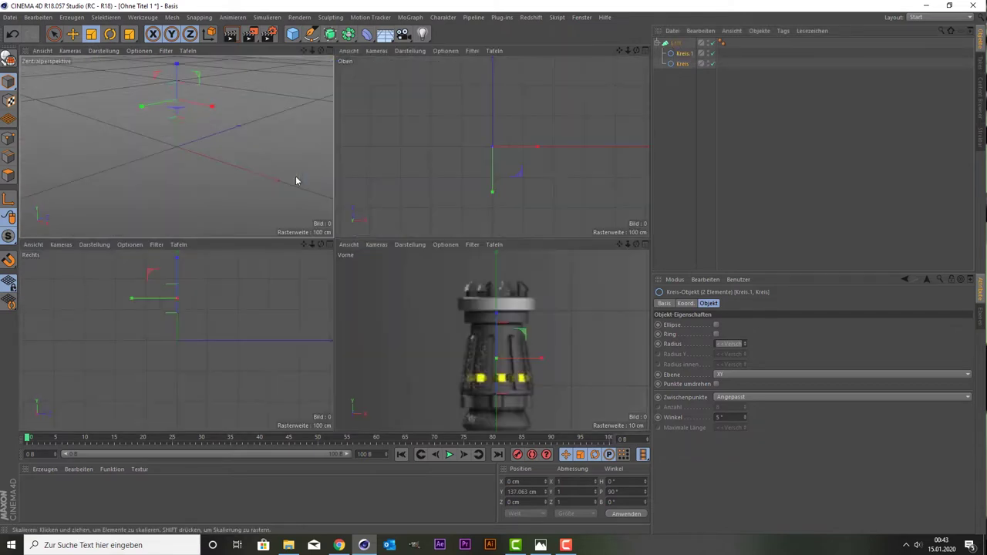
middle_click(459, 306)
Select the lower circle Kreis.1 and inspect the loft from the top view.
click(678, 54)
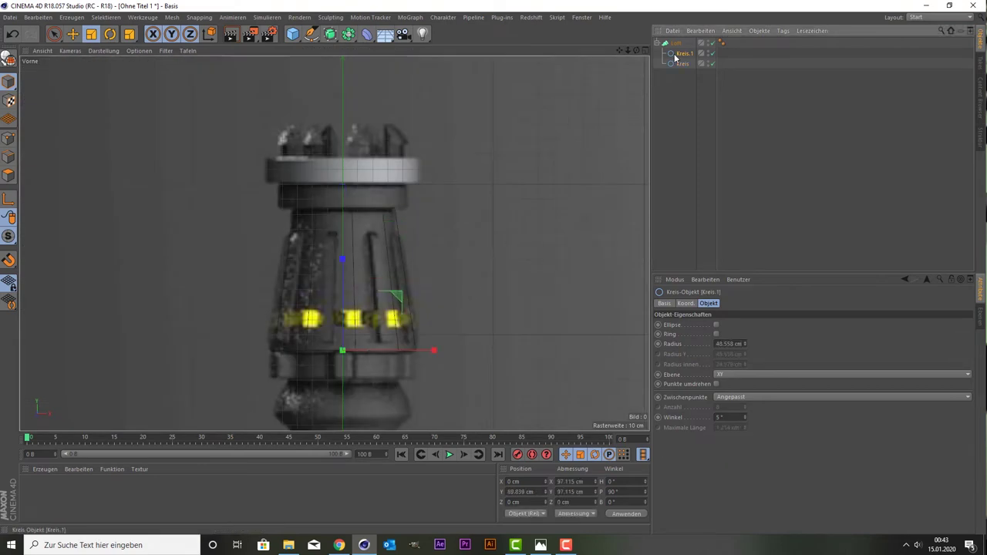
click(679, 64)
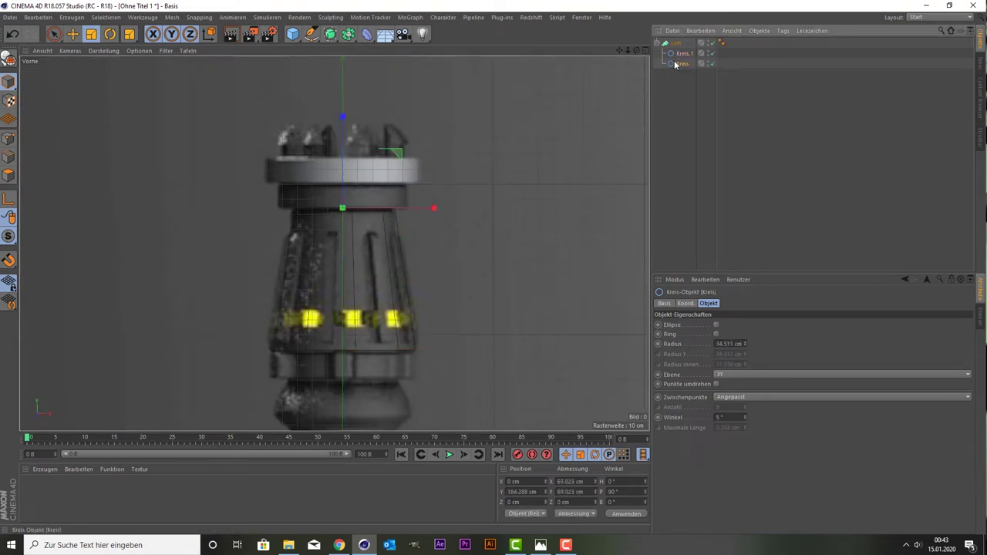
click(684, 54)
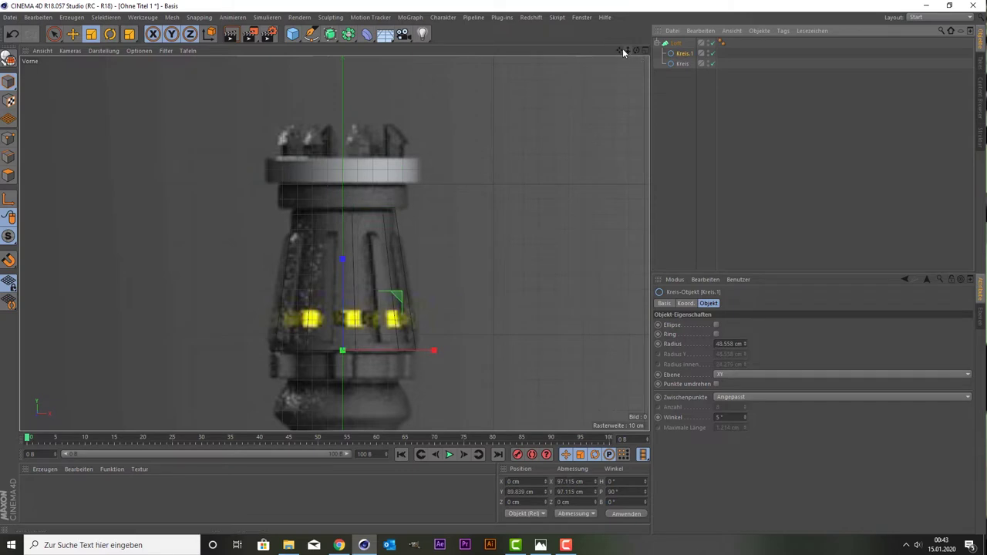
mouse_move(367, 382)
alt+middle_down()
mouse_move(334, 243)
mouse_move(352, 222)
alt+middle_up()
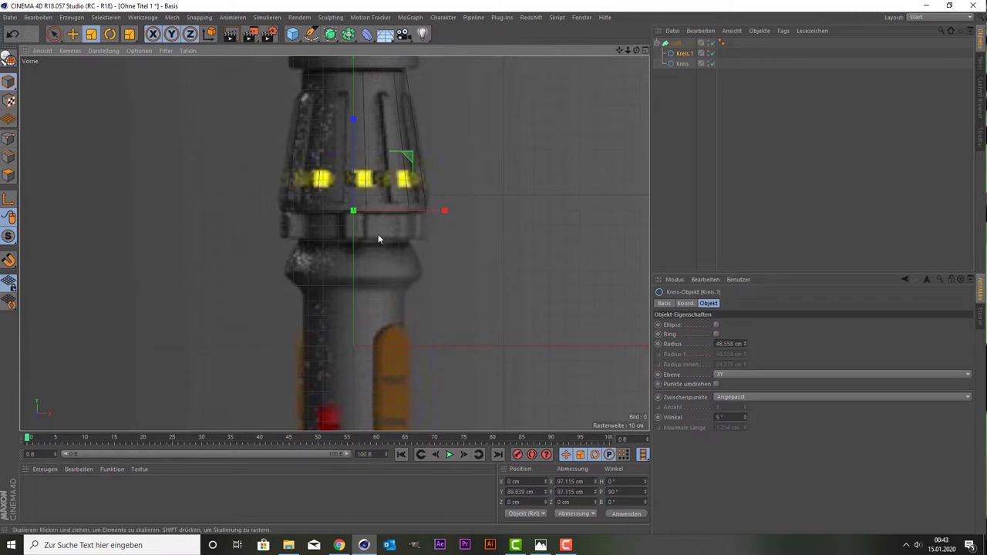
middle_click(426, 143)
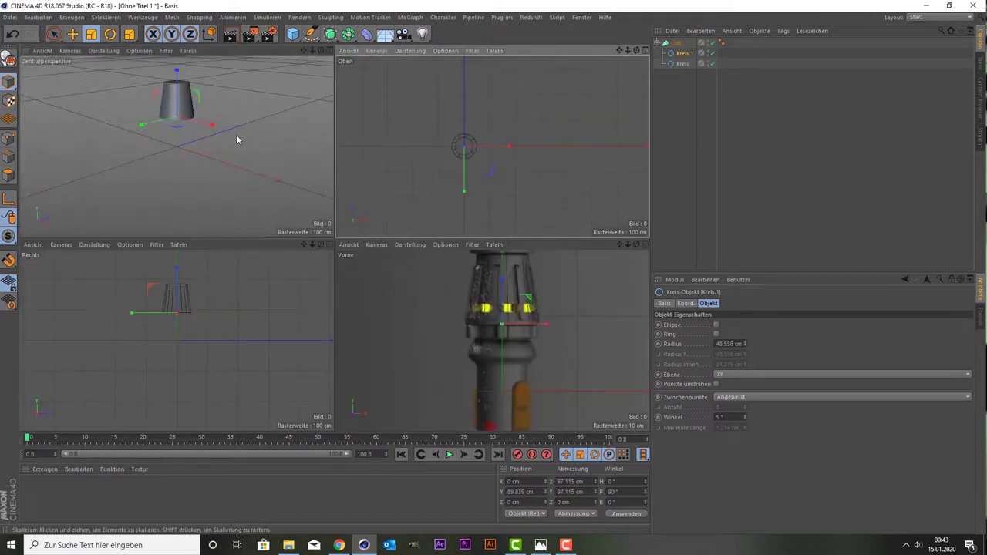
middle_click(429, 189)
middle_click(429, 188)
middle_click(391, 264)
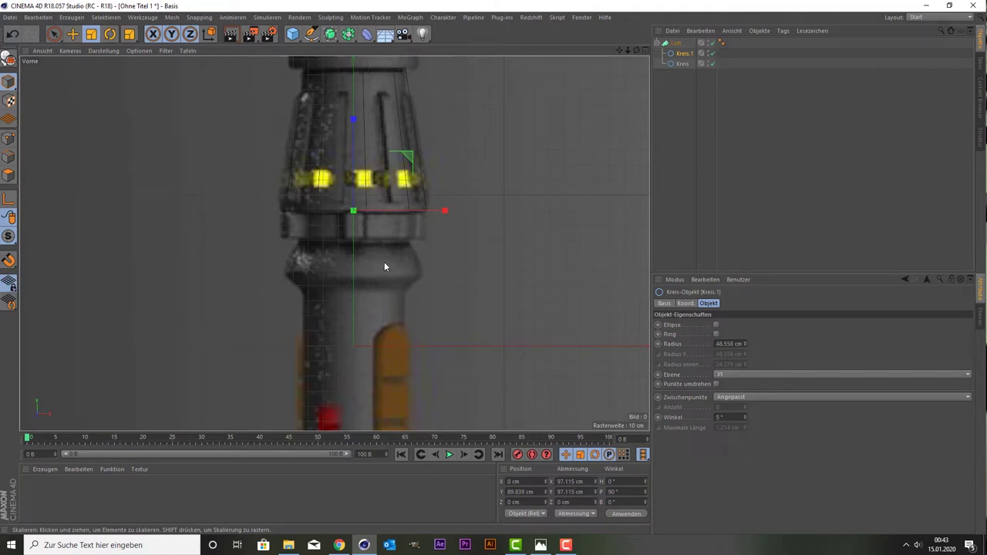
Create a new upright circle spline sized and placed on the ring below the flare.
click(311, 33)
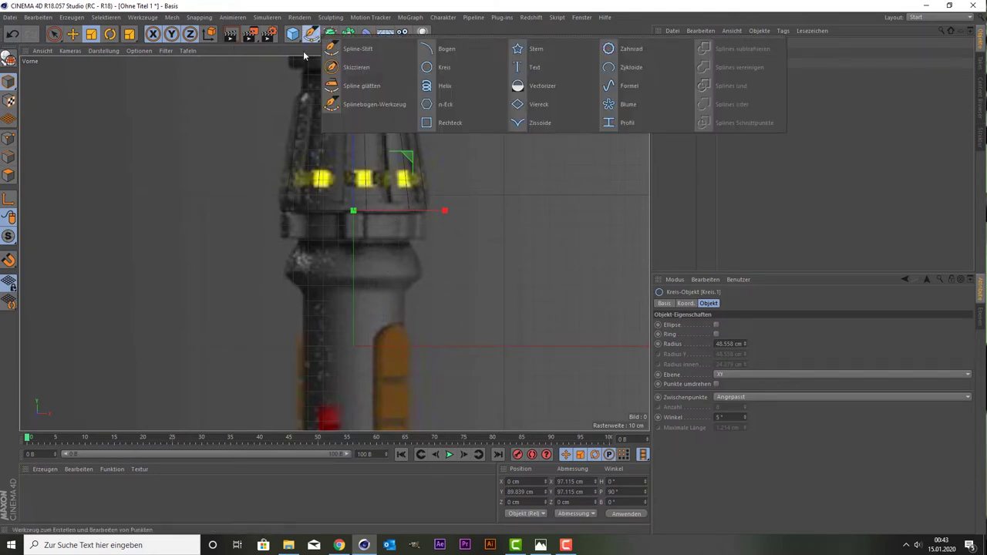
click(454, 69)
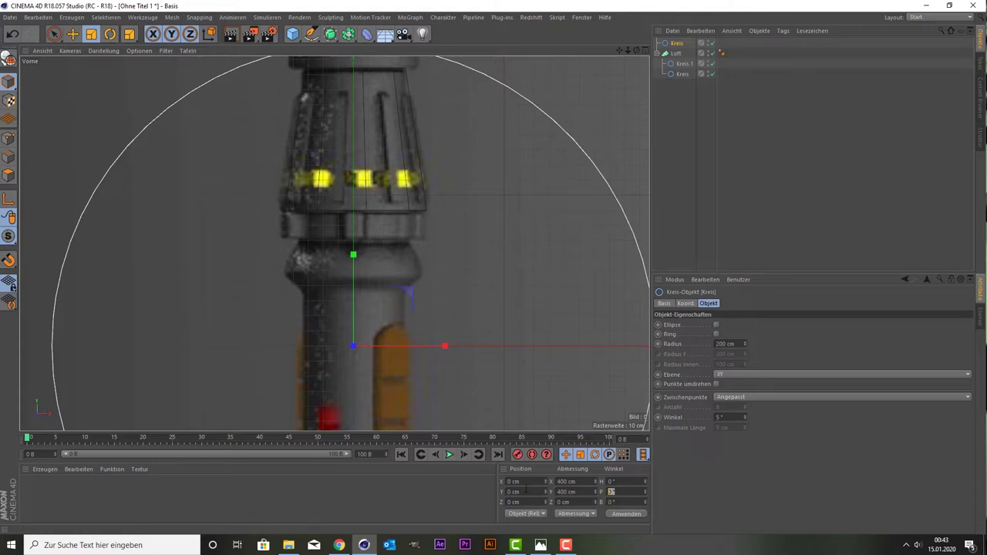
text(0)
key(Return)
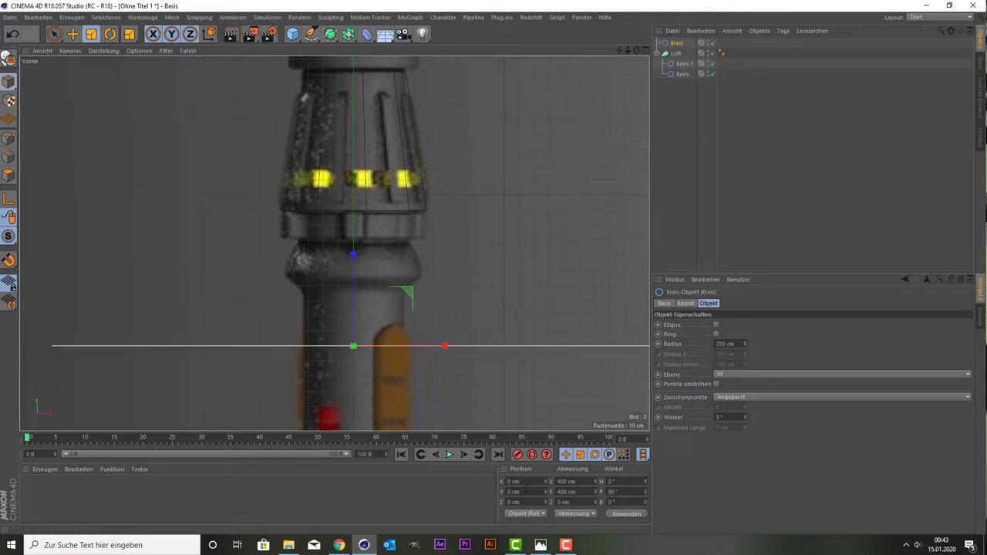
drag(356, 333, 349, 225)
key(space)
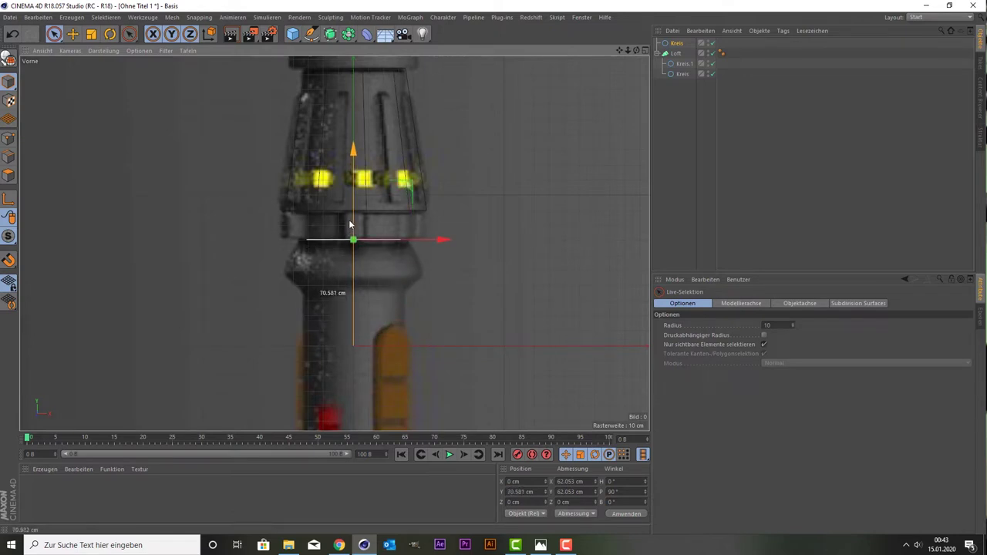
key(t)
drag(458, 234, 529, 207)
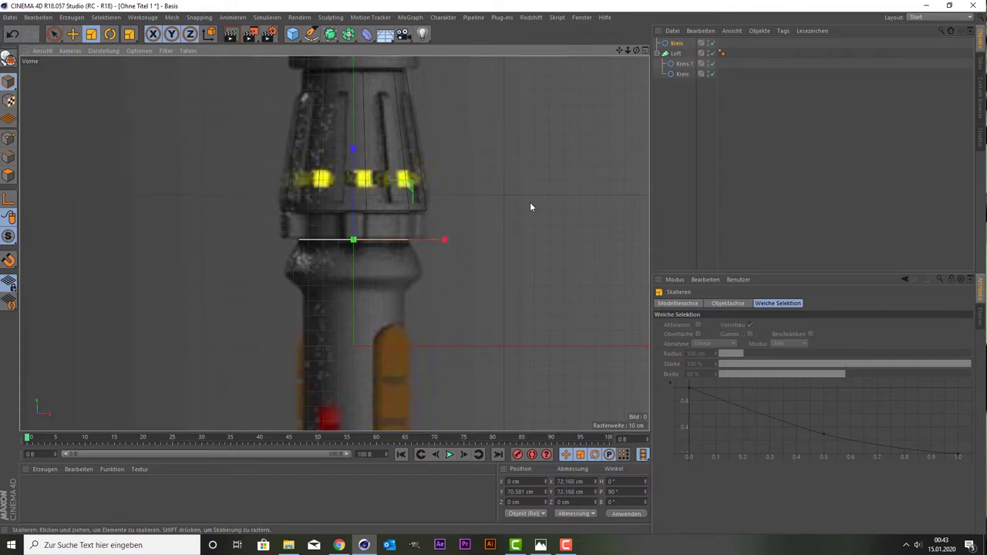
Copy the circle down to the hilt's narrow neck and add a second Loft, Loft.1.
key(ctrl+c)
key(ctrl+v)
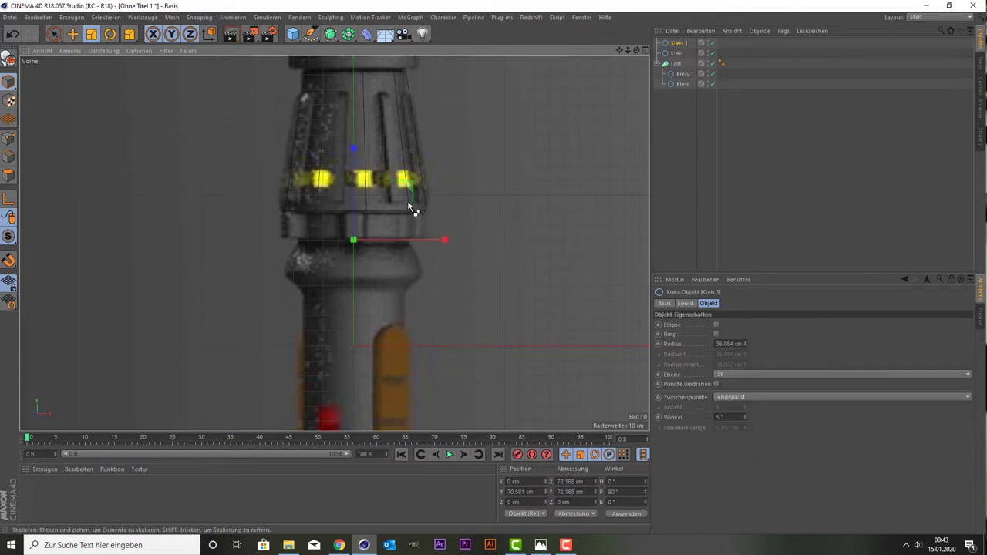
key(space)
drag(349, 197, 342, 234)
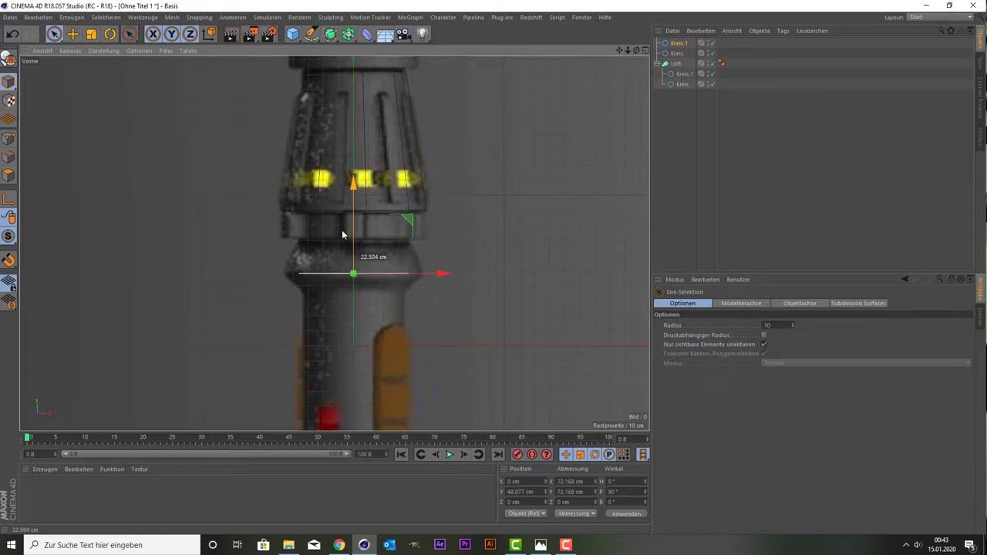
drag(342, 234, 339, 235)
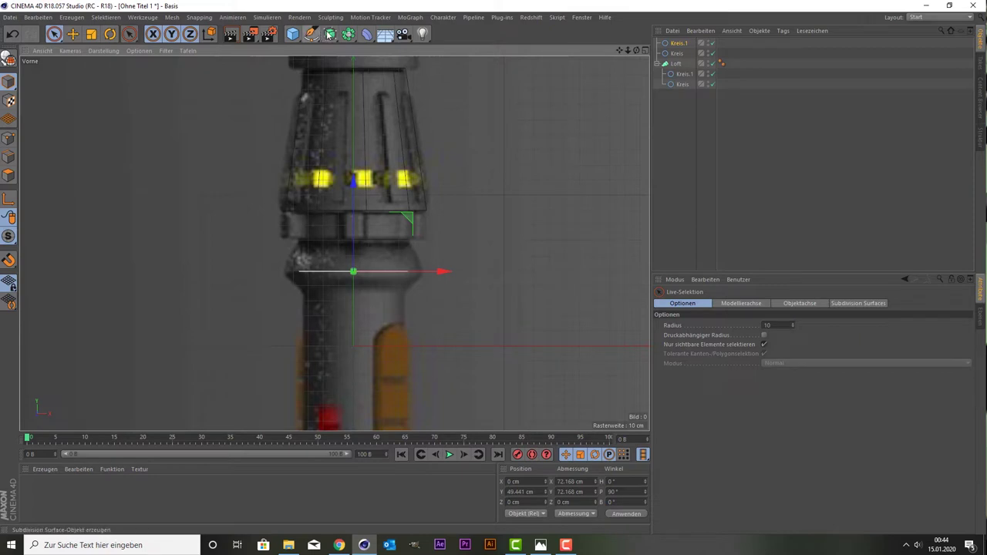
drag(330, 34, 440, 68)
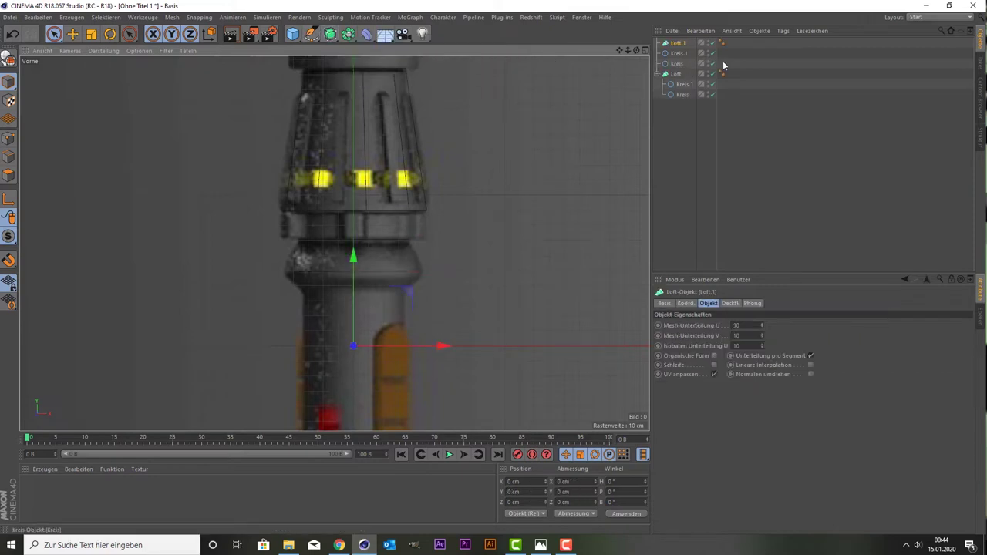
Place the two neck circles, Kreis and Kreis.1, inside Loft.1.
click(678, 53)
shift+click(678, 64)
drag(673, 60, 668, 44)
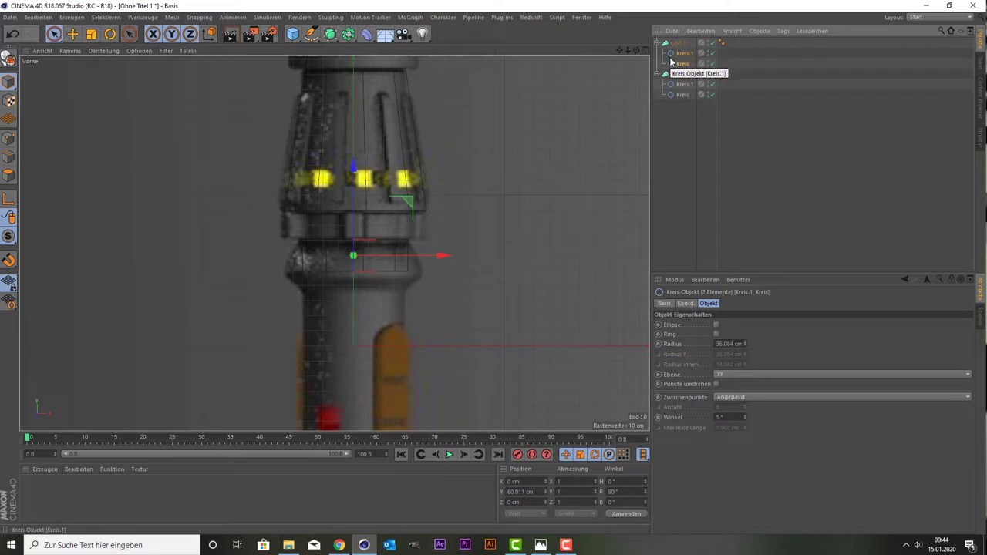
Widen Kreis.1 to about 130% and duplicate it into Loft.1 as Kreis.2.
click(681, 61)
click(682, 53)
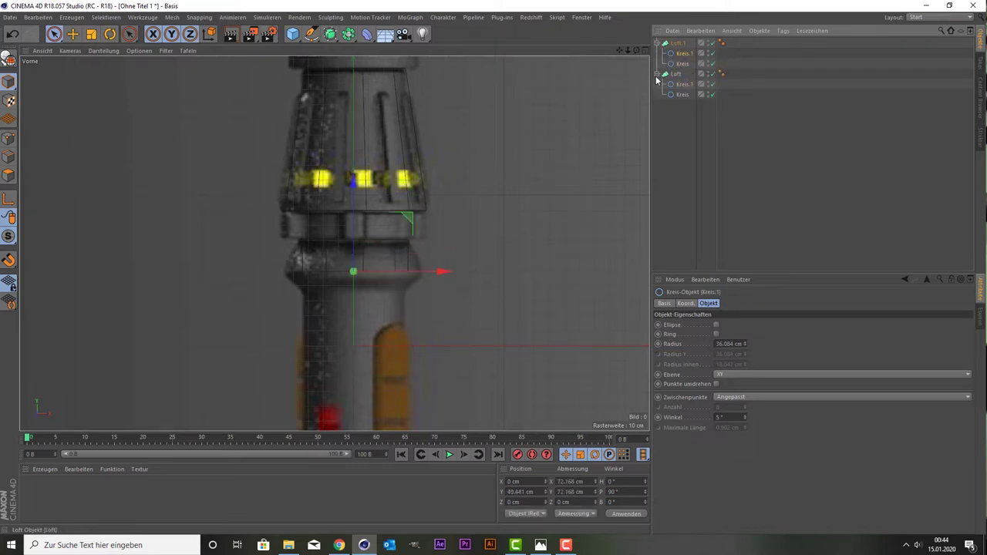
key(t)
drag(114, 236, 225, 201)
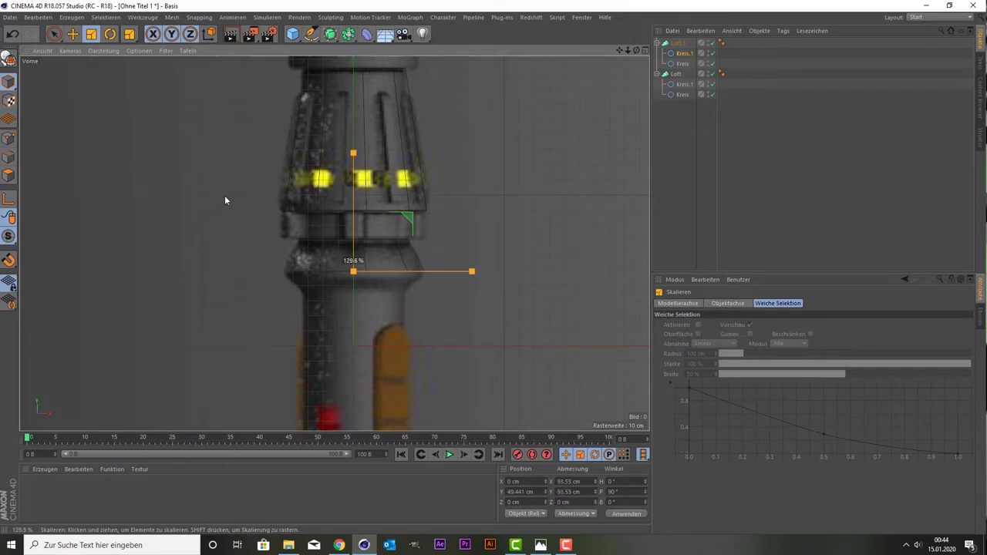
drag(225, 200, 225, 201)
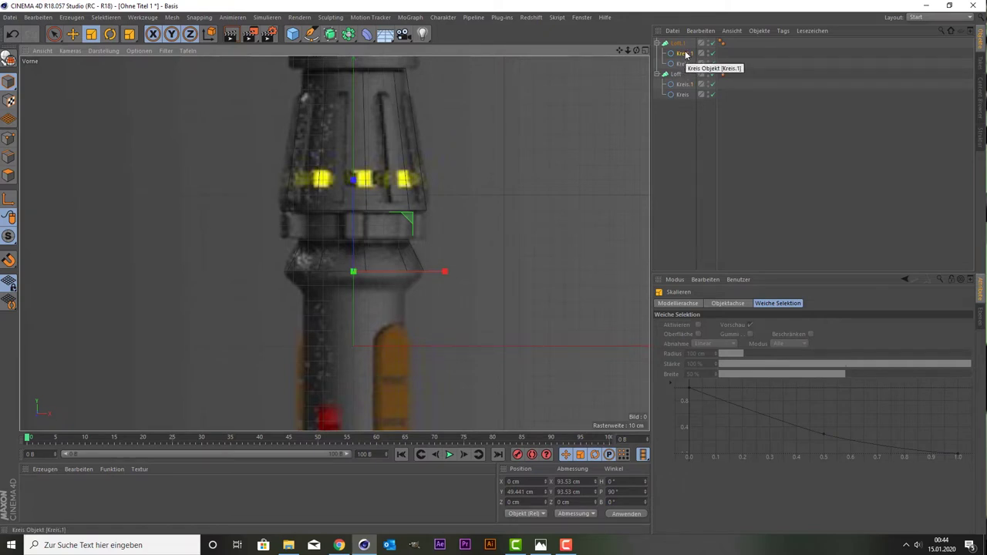
ctrl+drag(685, 54, 688, 48)
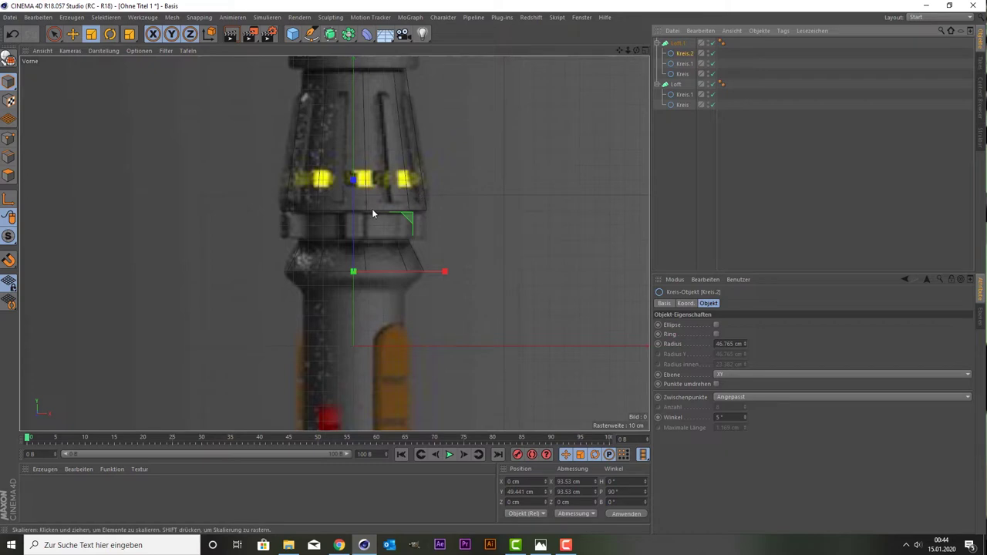
Lower Kreis.2 along the hilt and shrink it to the blueprint's width.
key(9)
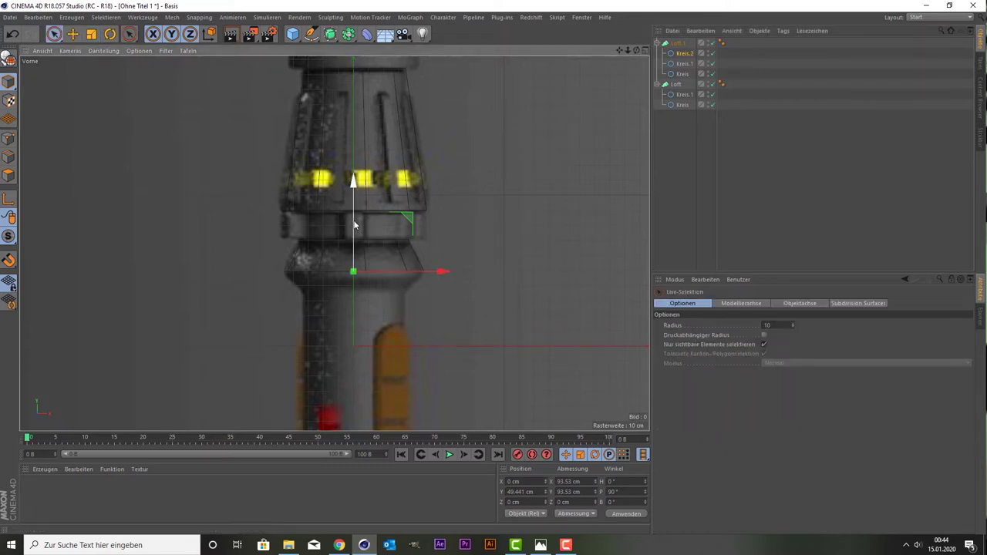
drag(353, 221, 352, 241)
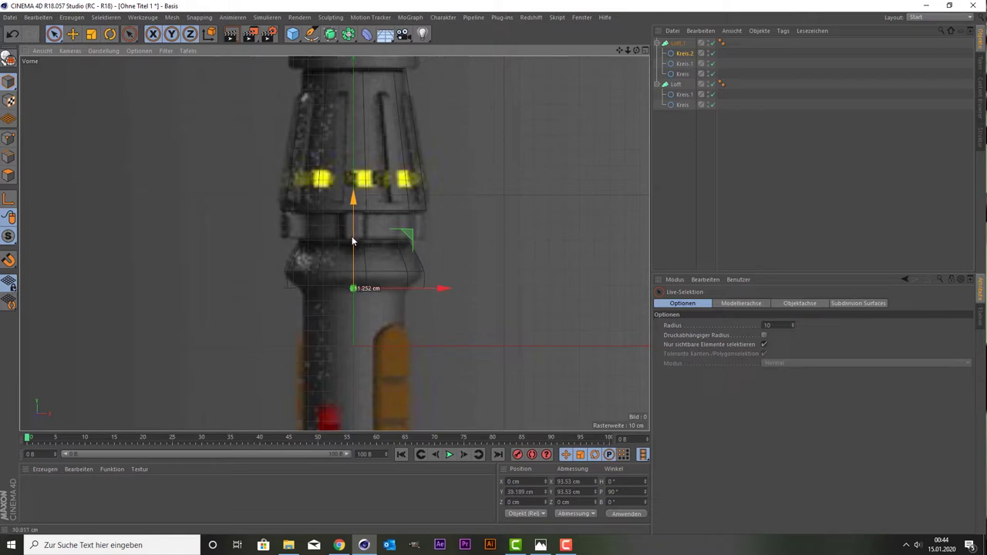
key(t)
drag(503, 197, 445, 275)
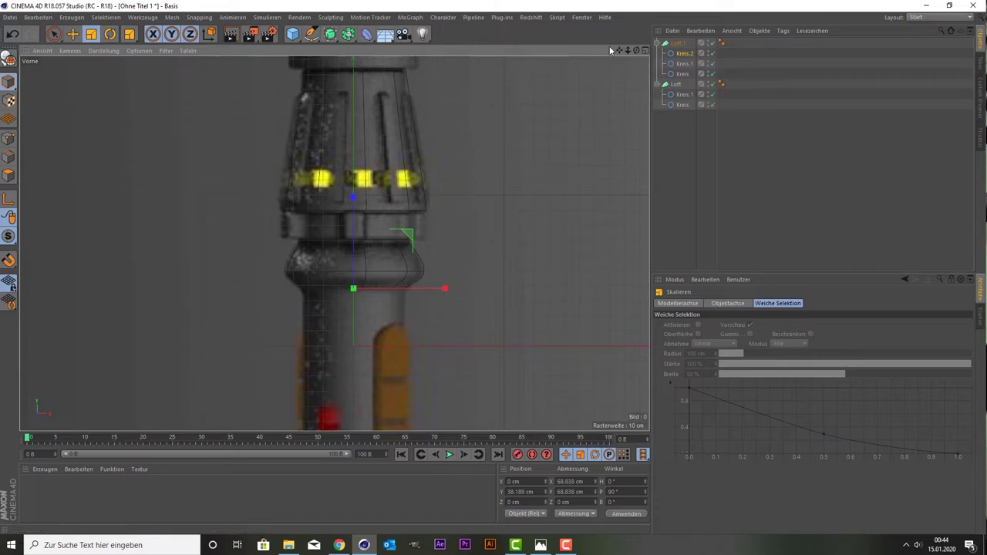
drag(618, 50, 399, 227)
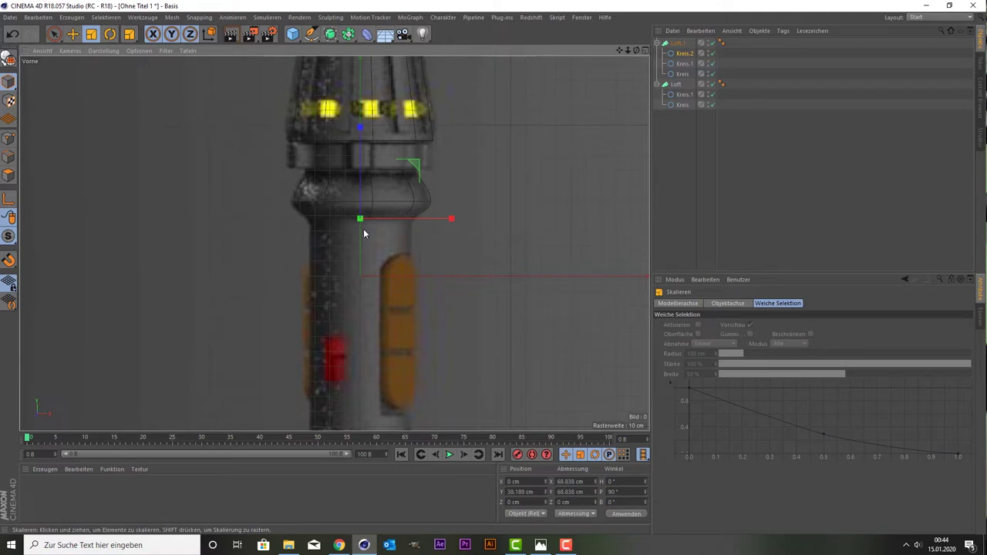
middle_click(210, 202)
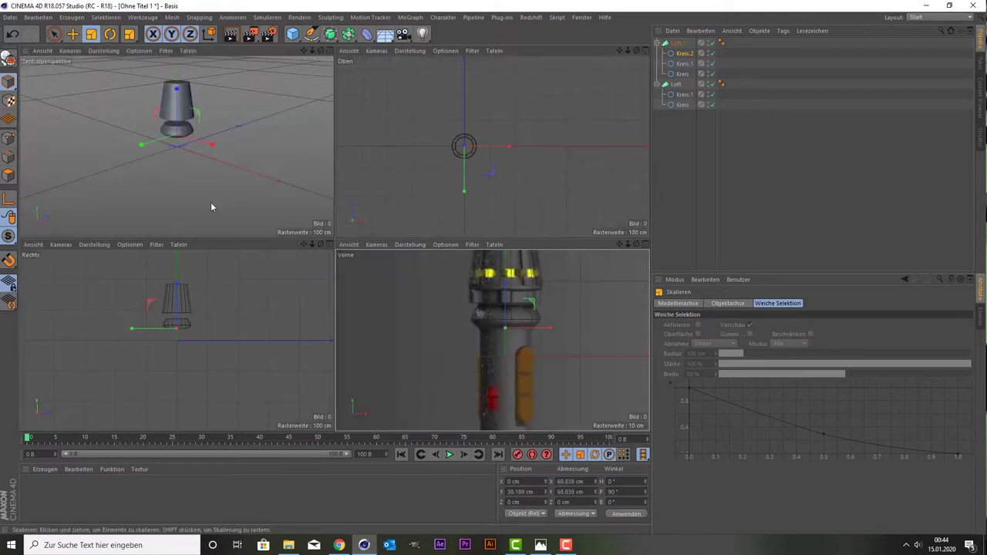
middle_click(208, 138)
middle_click(281, 189)
middle_click(473, 322)
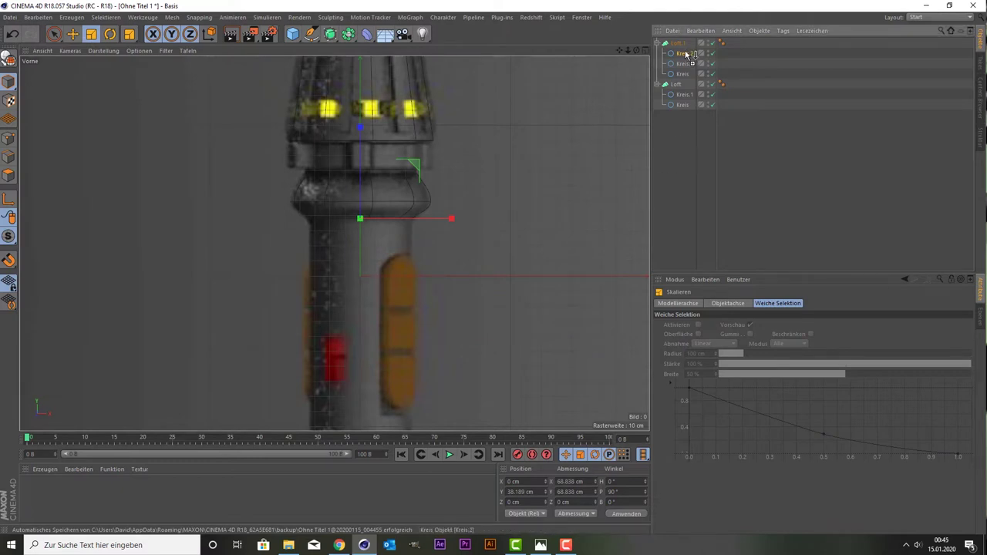
Add two circle copies lower on the hilt, widening the second to the bulge's width.
drag(687, 54, 679, 46)
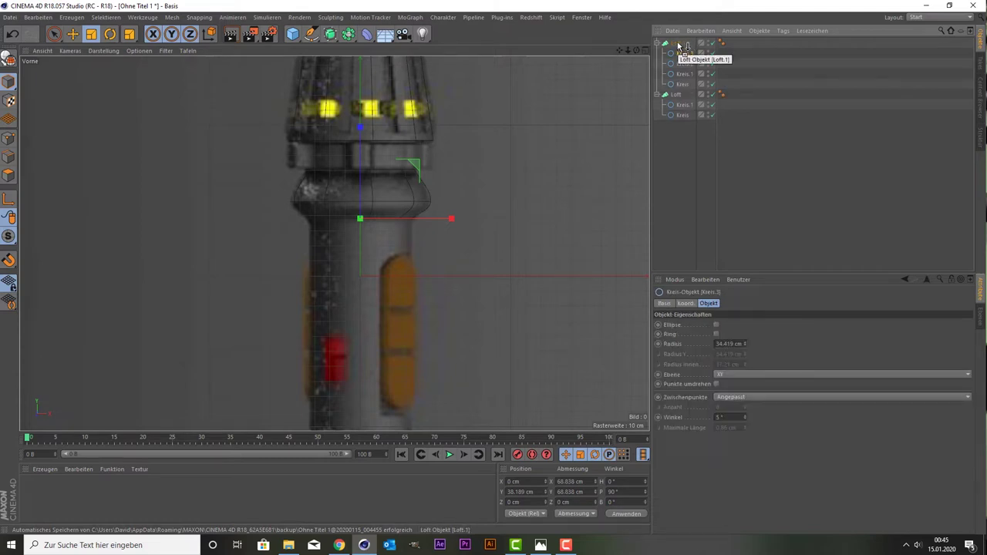
drag(359, 123, 358, 375)
drag(619, 50, 566, 90)
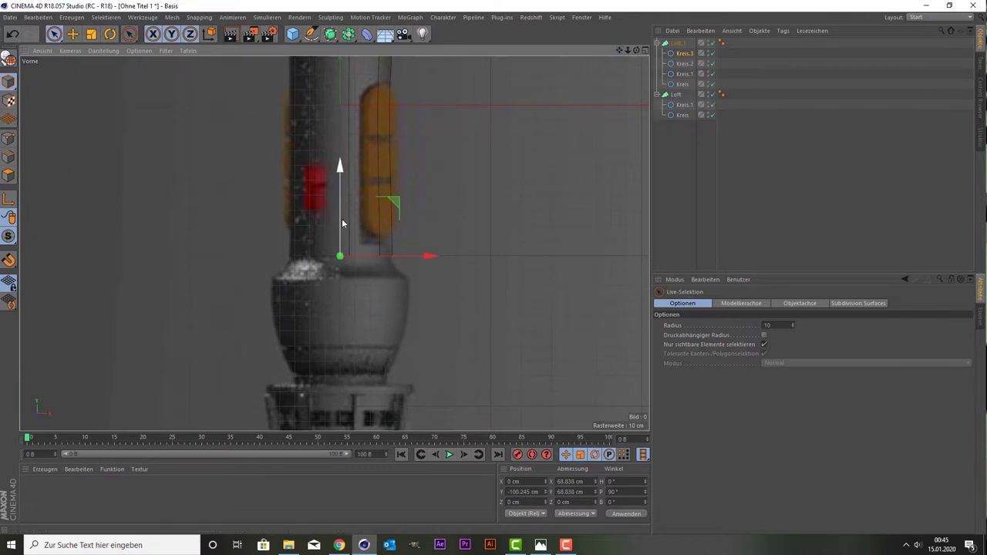
drag(342, 219, 343, 229)
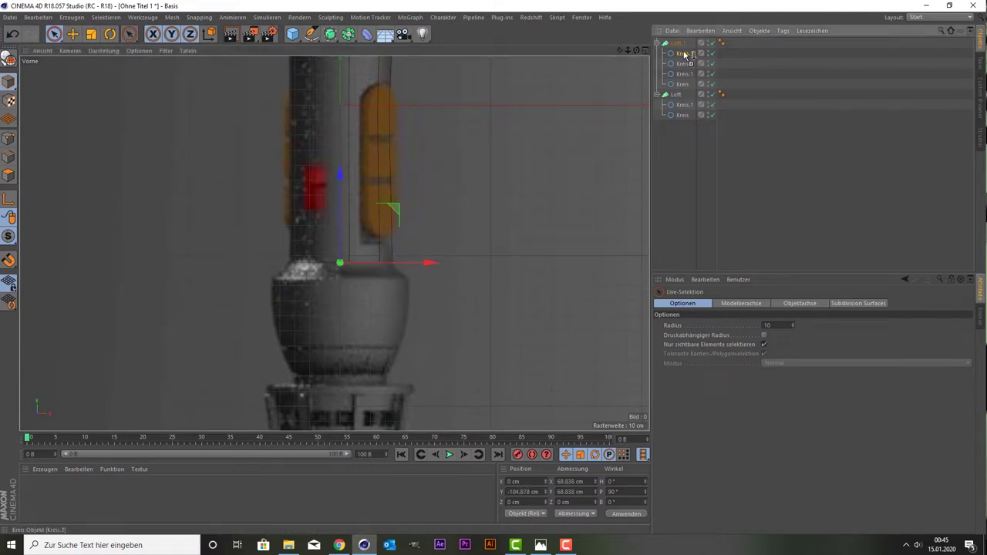
drag(684, 54, 682, 49)
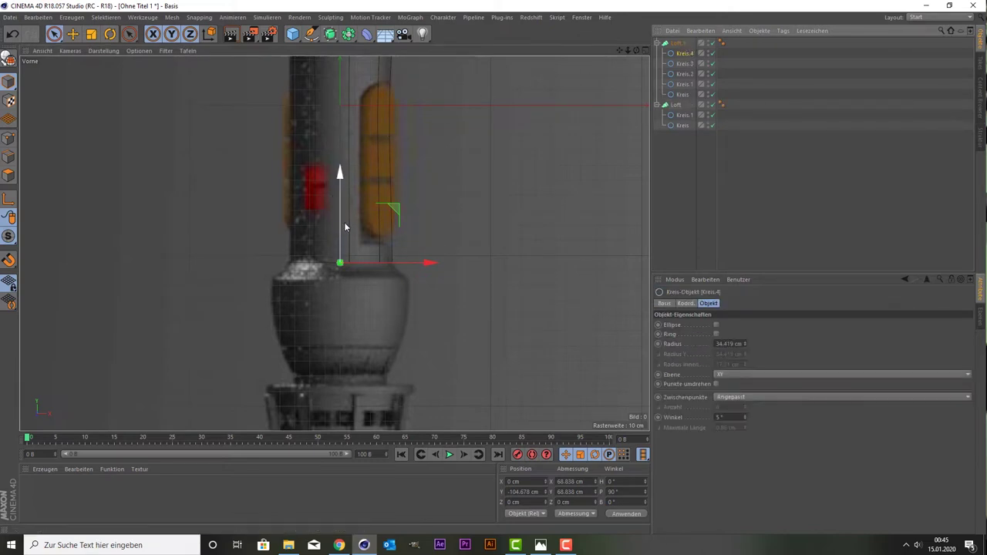
drag(344, 227, 343, 245)
key(t)
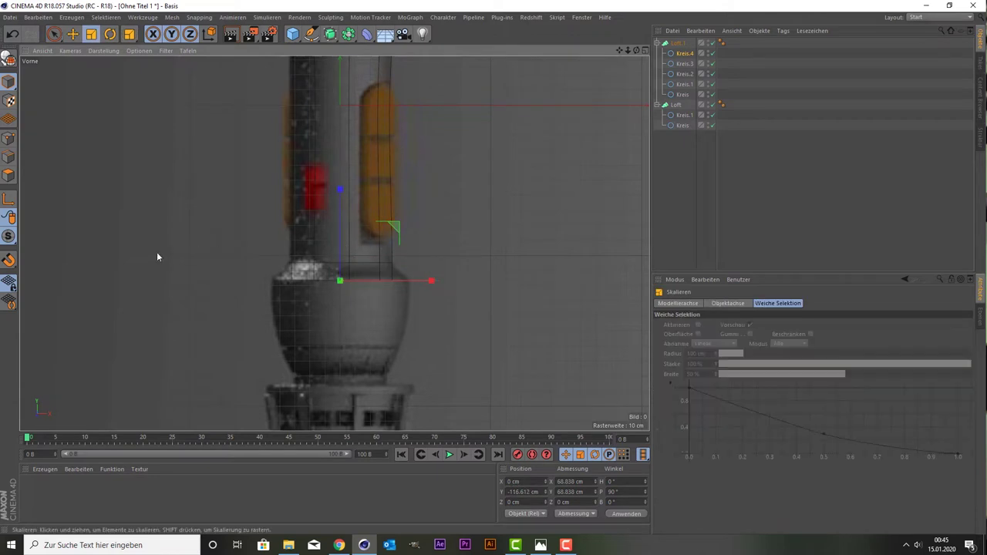
drag(160, 252, 287, 203)
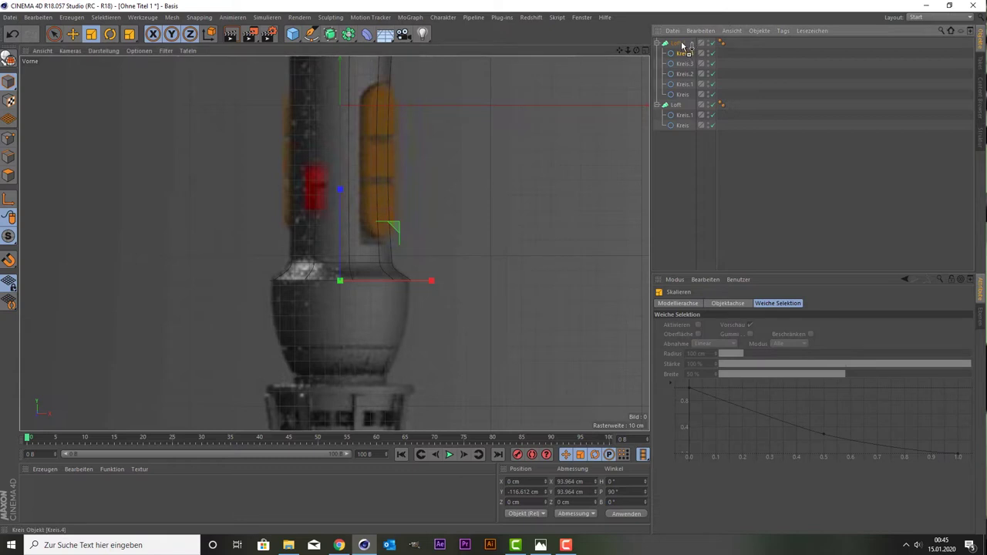
Add circles down the bulge, shrinking them; Kreis.6 ends at Y -160.597 cm, radius 38.619 cm.
ctrl+drag(689, 58, 683, 48)
key(space)
drag(342, 219, 315, 290)
key(t)
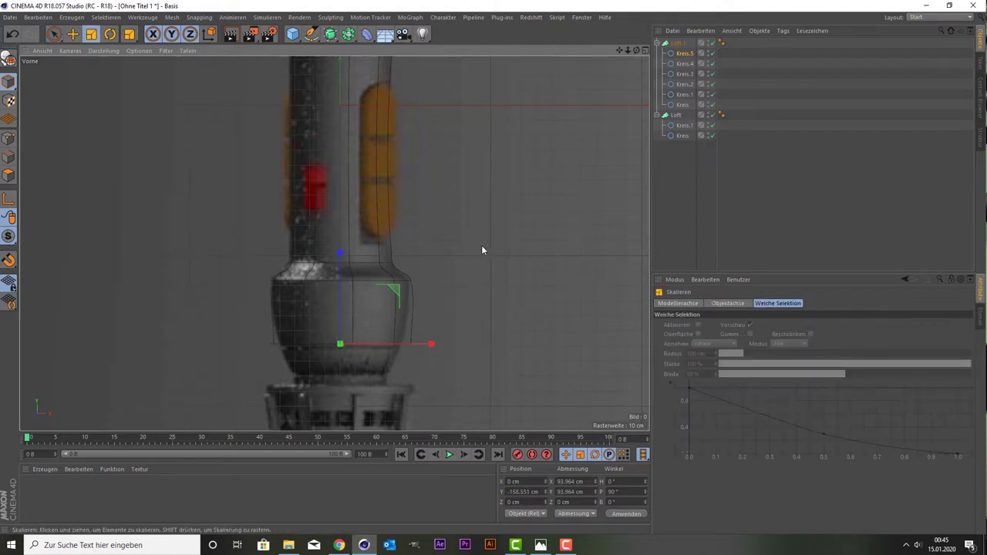
drag(481, 245, 440, 310)
middle_drag(633, 125, 535, 127)
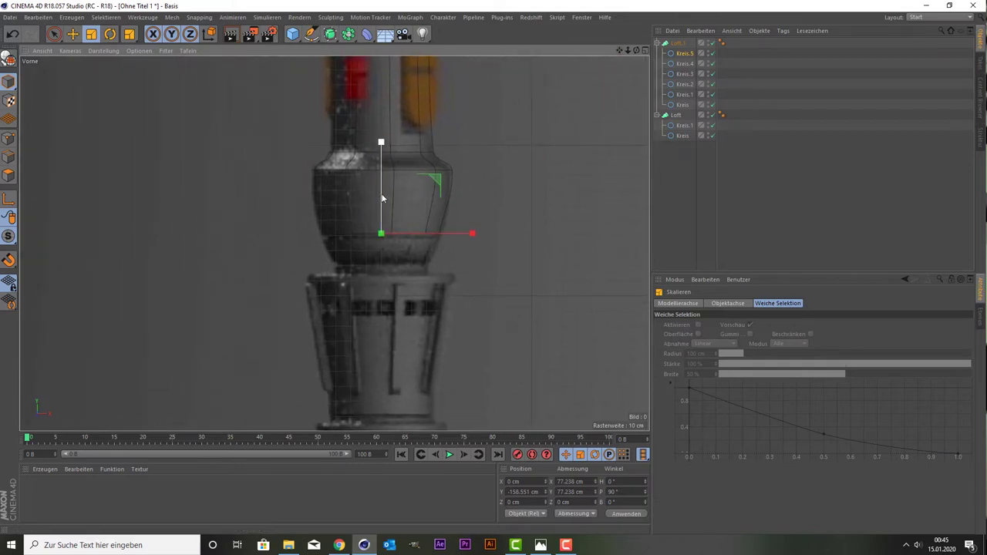
key(space)
drag(380, 198, 378, 197)
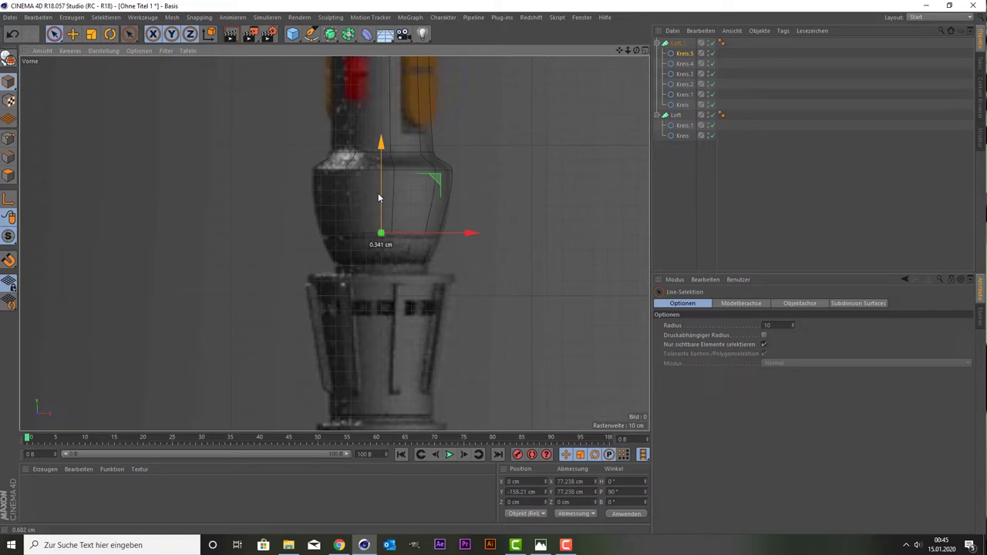
drag(378, 198, 378, 198)
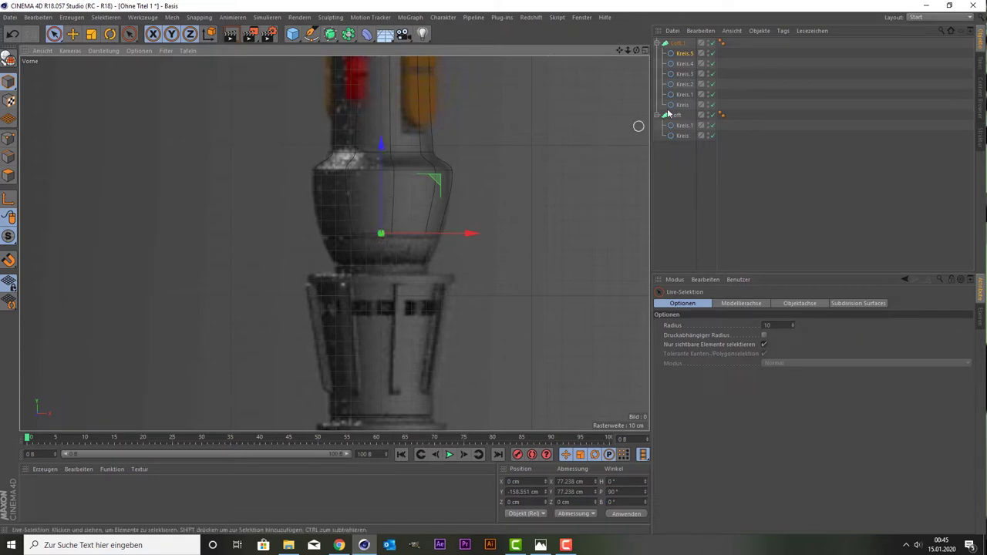
ctrl+drag(681, 46, 682, 48)
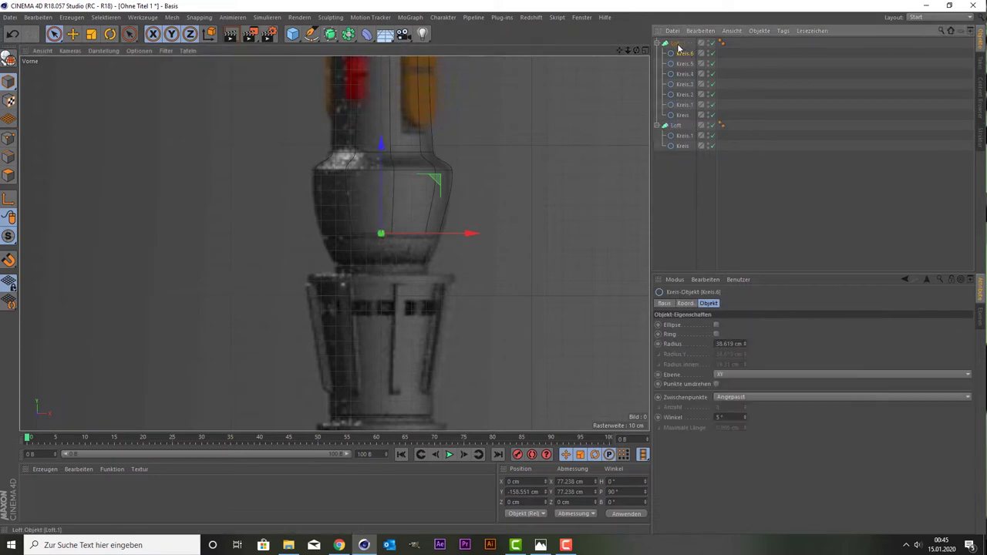
drag(384, 194, 380, 192)
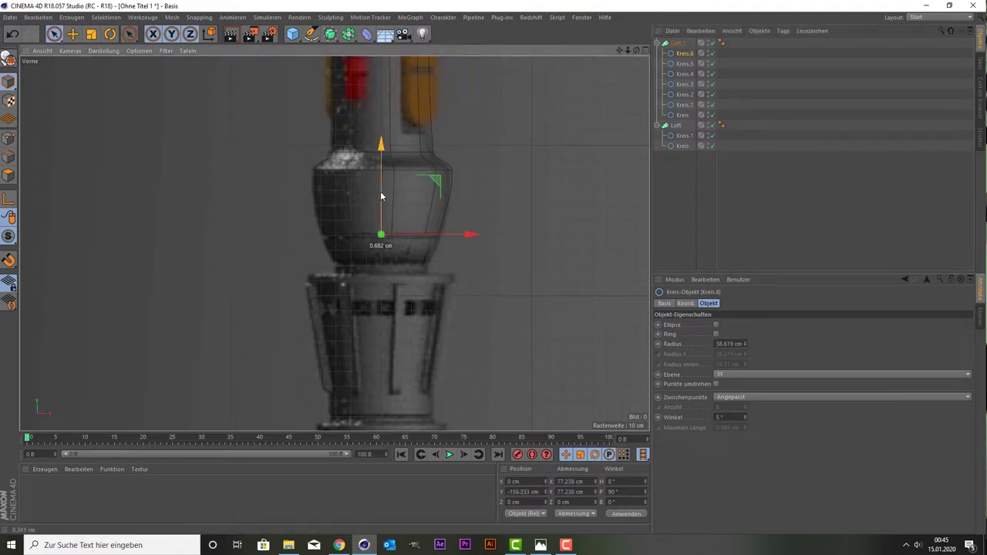
scroll(447, 255, up, 3)
Shrink Kreis.6 slightly and add Kreis.7 just below it, widened to about 123%.
scroll(452, 266, up, 2)
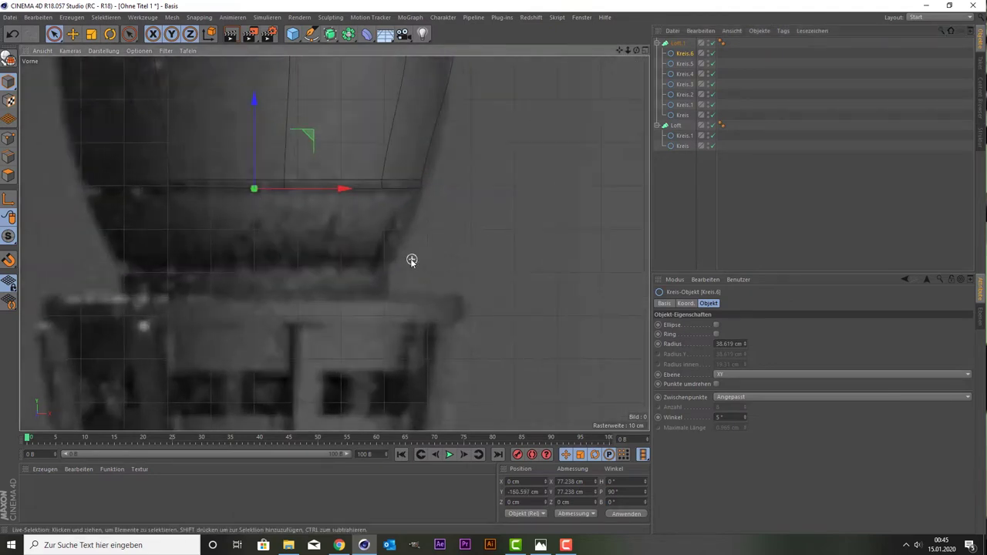
key(t)
mouse_move(463, 235)
mouse_down()
mouse_move(481, 251)
mouse_move(445, 276)
mouse_up()
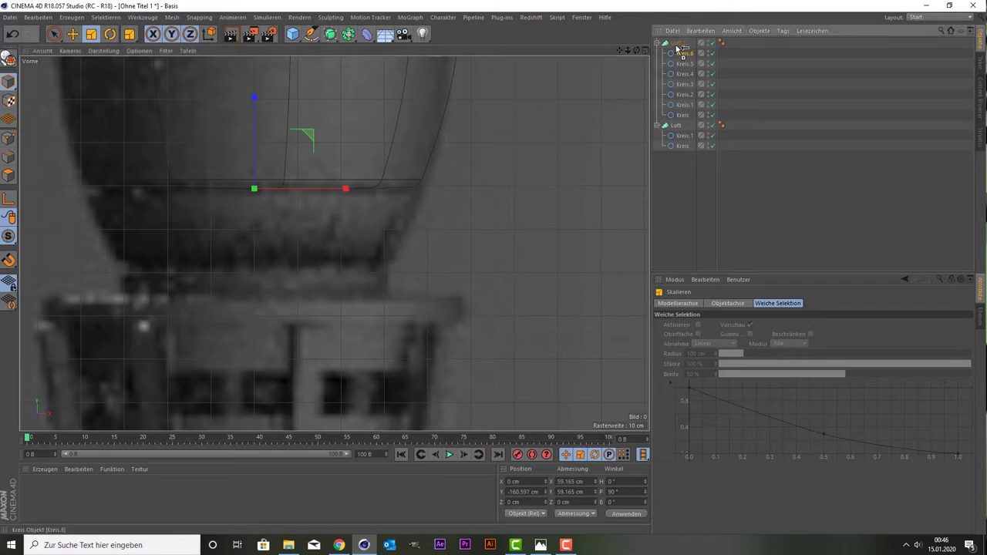
ctrl+drag(677, 48, 678, 46)
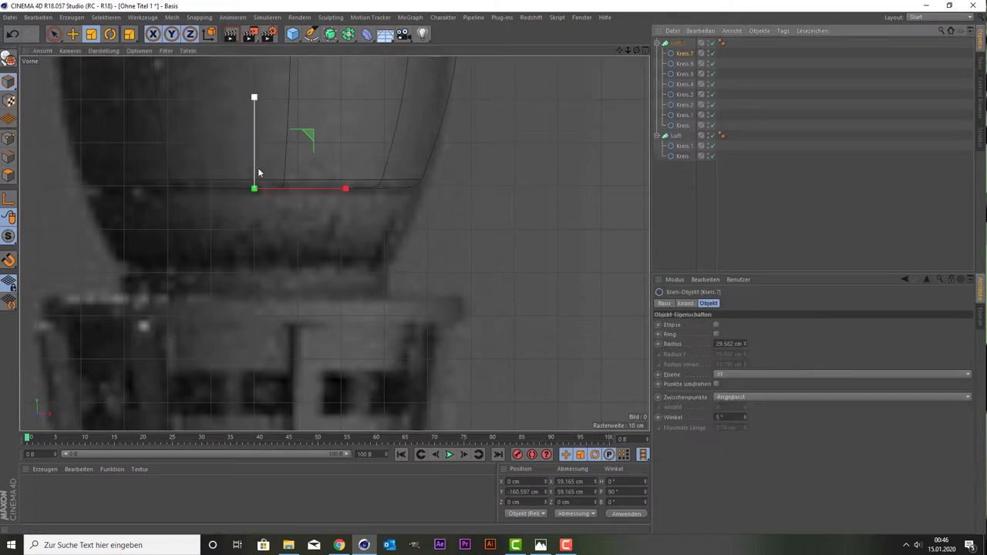
key(space)
drag(251, 157, 250, 164)
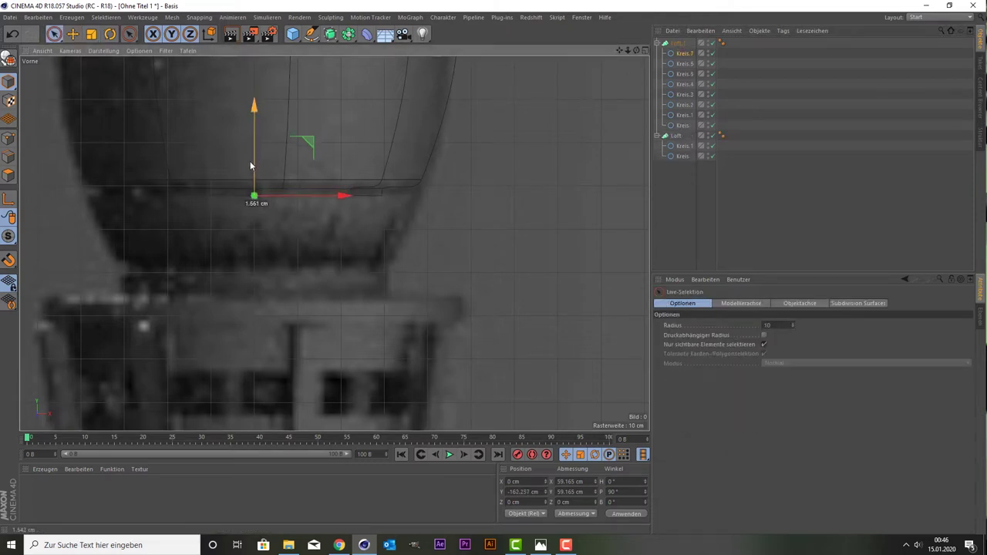
key(space)
mouse_move(388, 210)
mouse_down()
mouse_move(549, 204)
mouse_move(532, 194)
mouse_up()
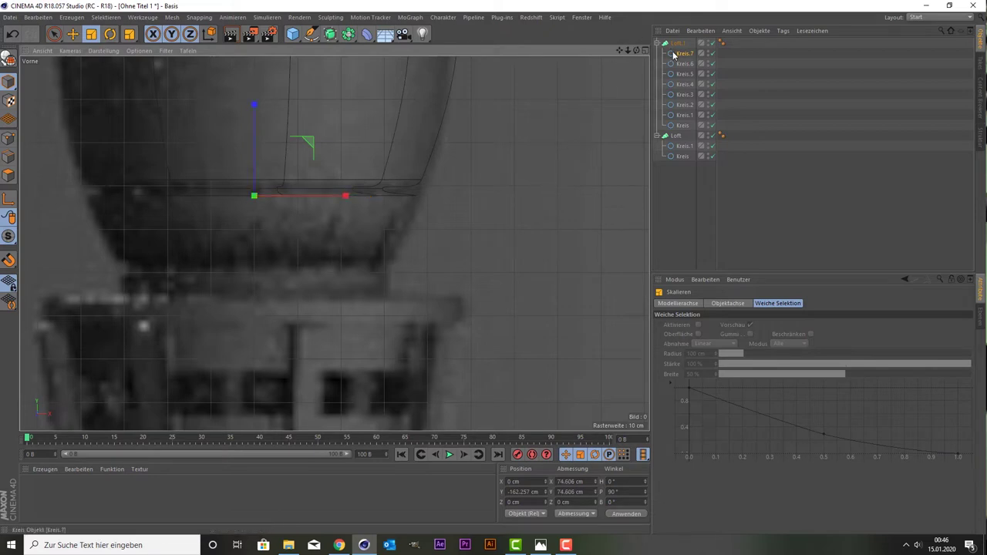
Add Kreis.8 at Y -176.729 cm, shrunk to 59.312 cm across to taper the loft.
drag(673, 54, 678, 48)
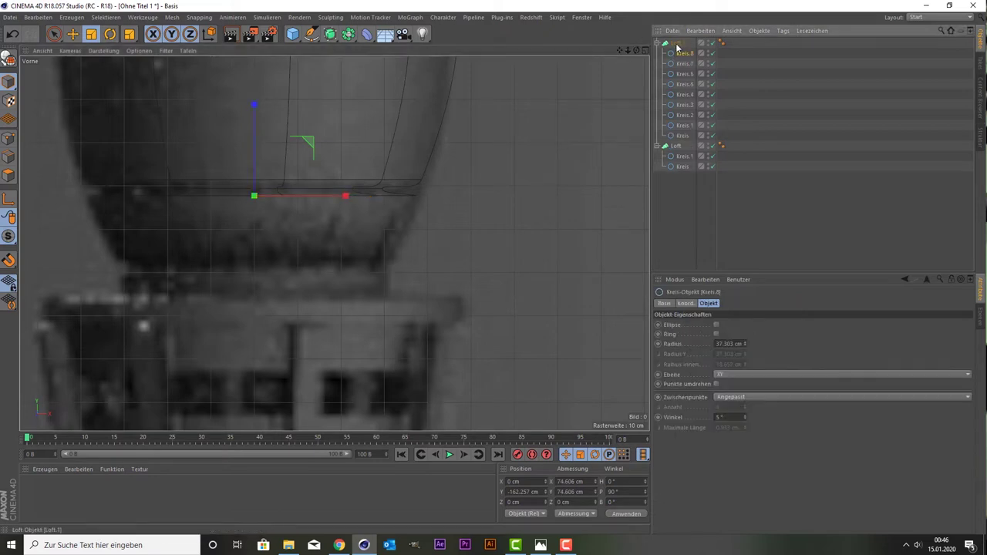
key(space)
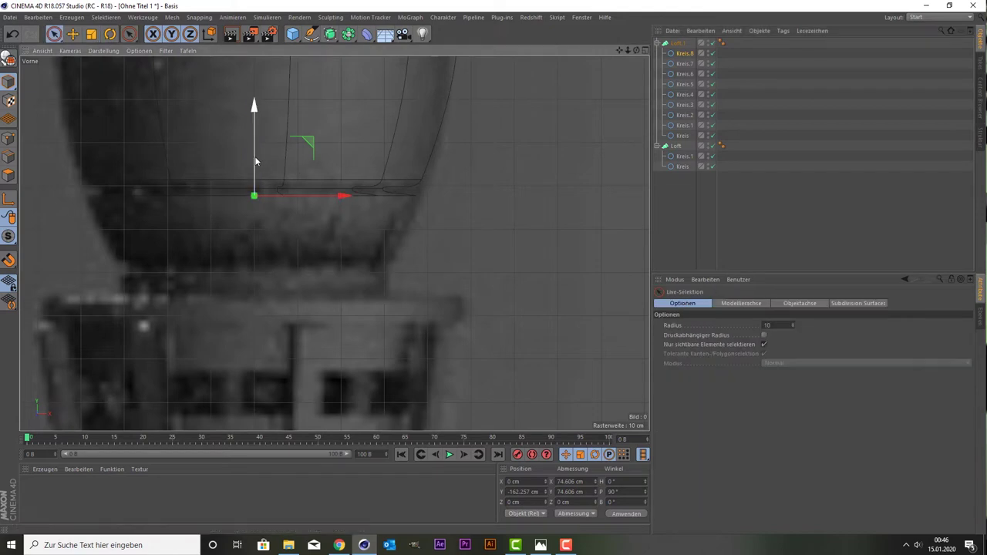
drag(256, 161, 237, 223)
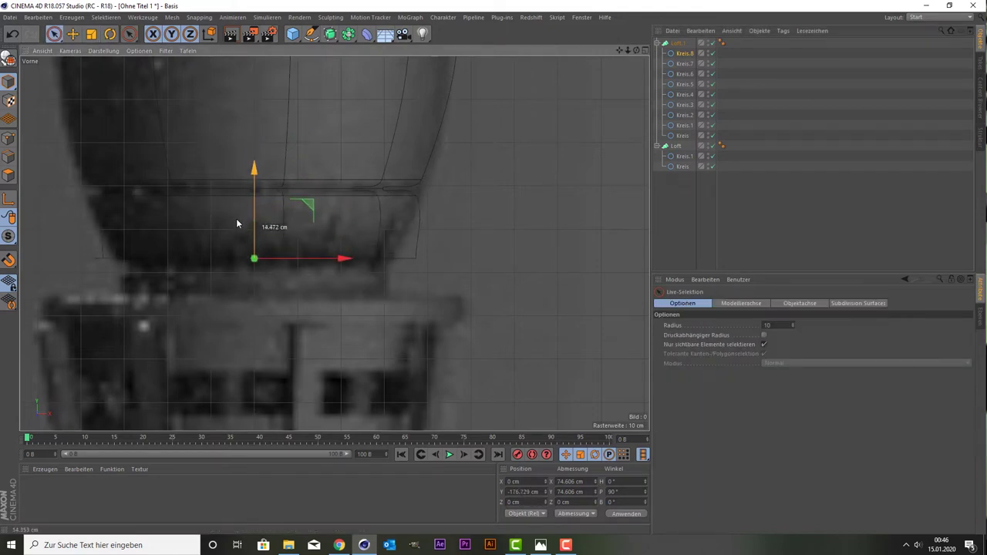
key(t)
mouse_move(492, 213)
mouse_down()
mouse_move(417, 260)
mouse_move(423, 249)
mouse_up()
scroll(417, 216, down, 3)
middle_click(397, 209)
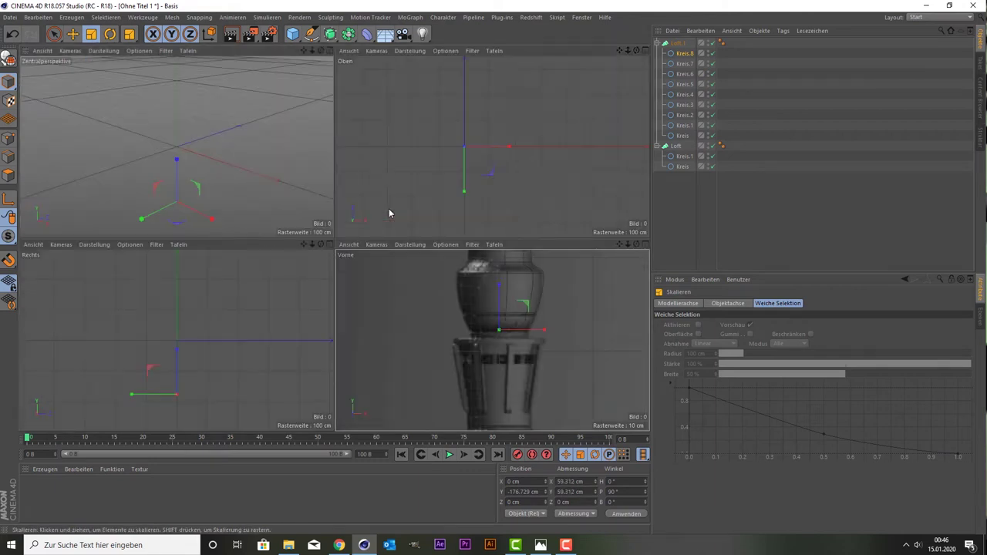
middle_click(229, 184)
scroll(352, 352, up, 2)
scroll(360, 366, up, 2)
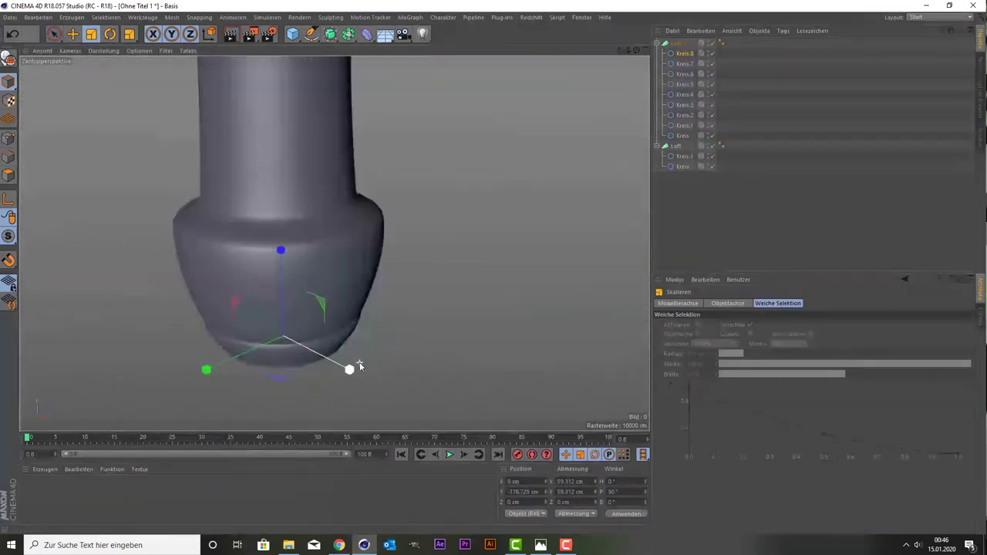
mouse_move(637, 50)
mouse_down()
mouse_move(334, 243)
mouse_move(382, 261)
mouse_up()
middle_click(282, 357)
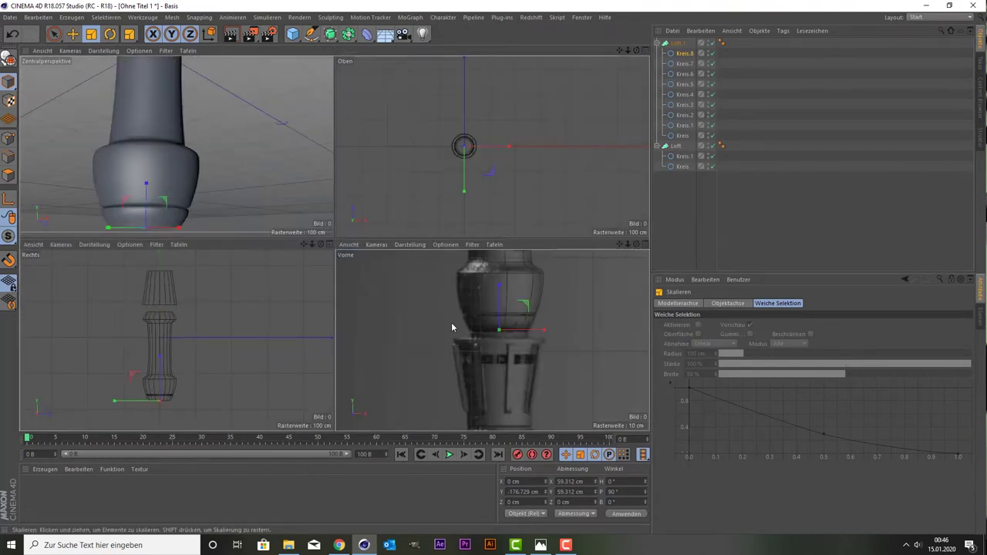
middle_click(452, 322)
Create Kreis.9 from the top circle and shrink it to about 88% to fit the outline.
drag(620, 50, 334, 243)
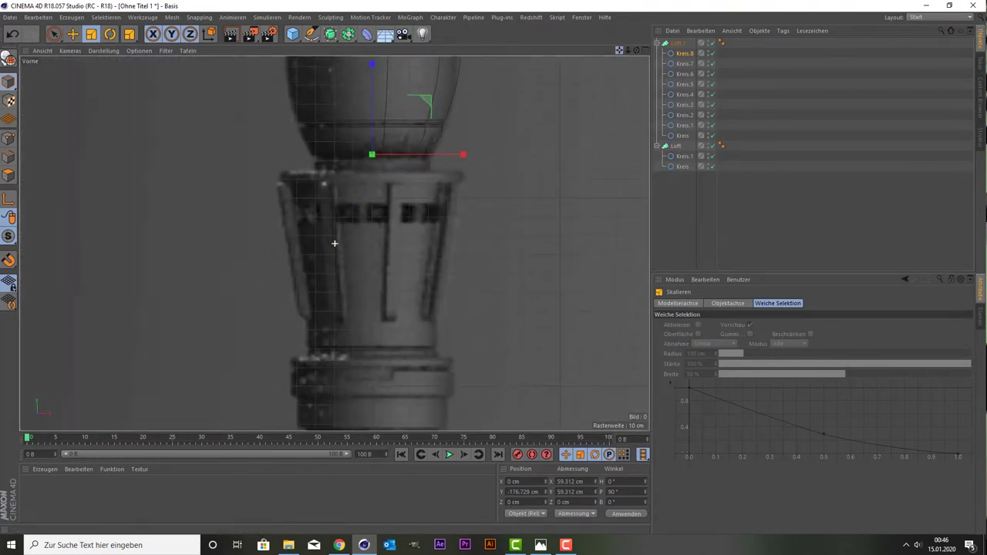
scroll(380, 261, up, 5)
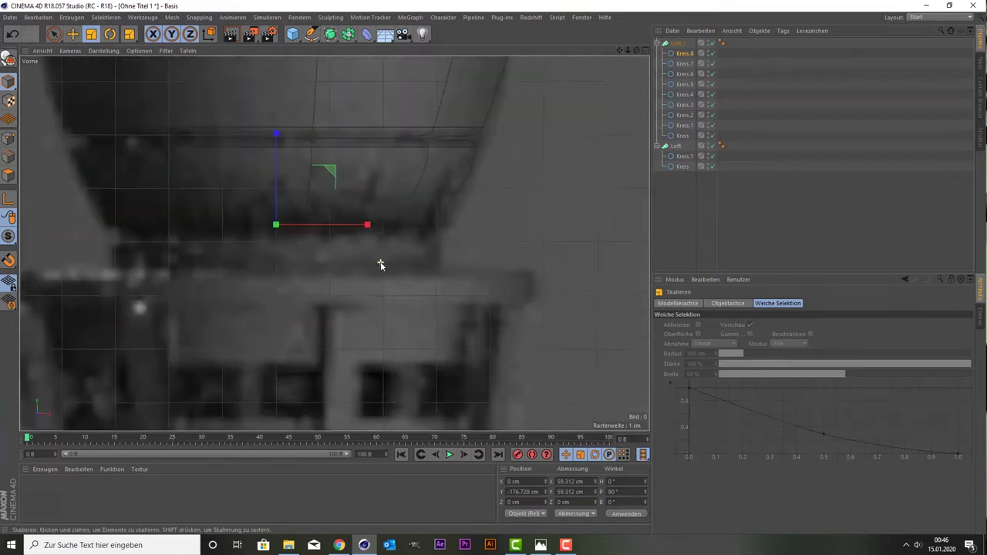
scroll(320, 249, down, 3)
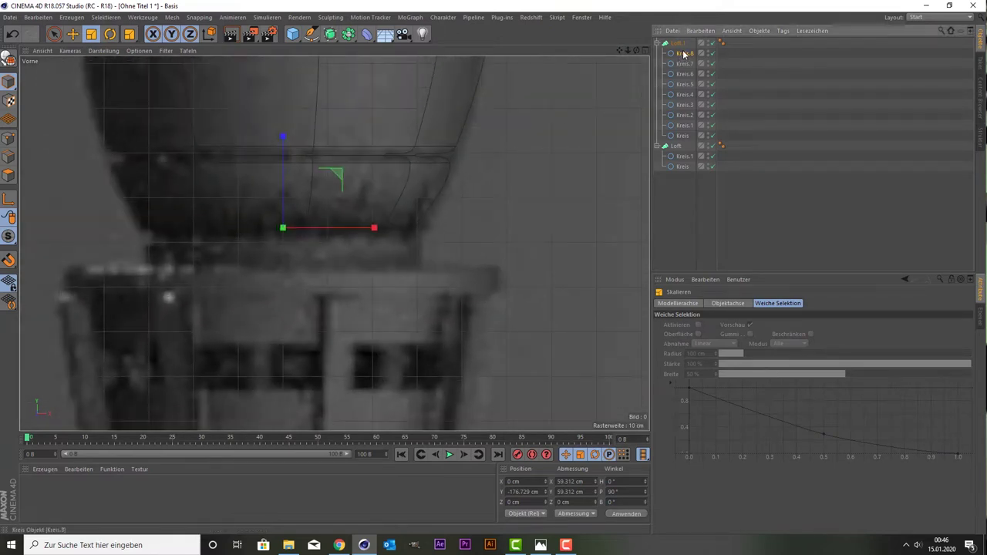
drag(684, 53, 684, 48)
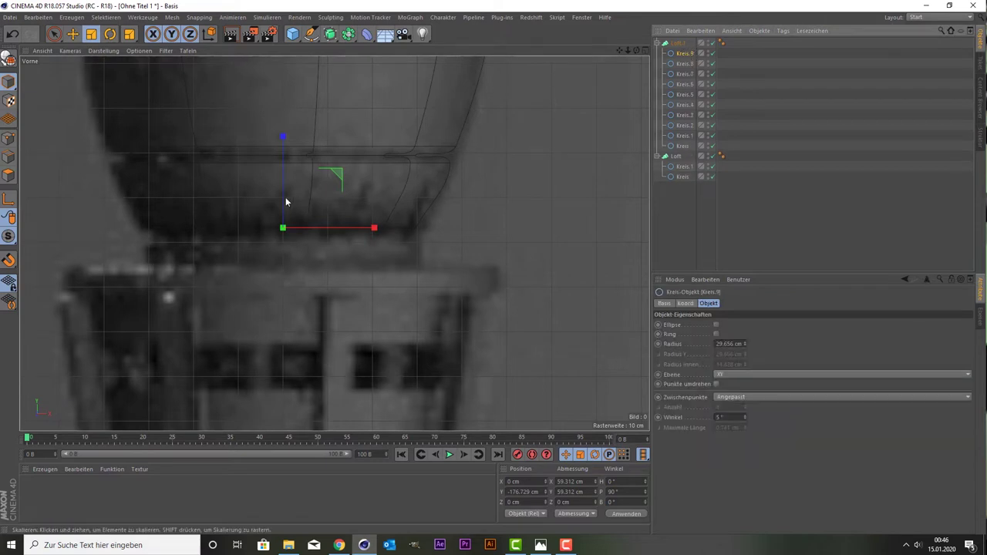
key(space)
drag(285, 198, 283, 213)
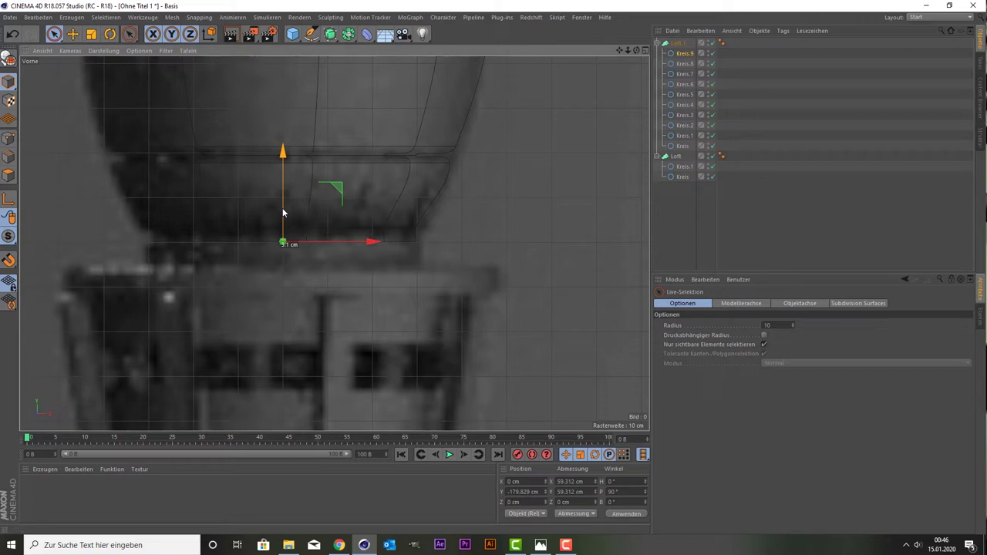
drag(283, 213, 282, 221)
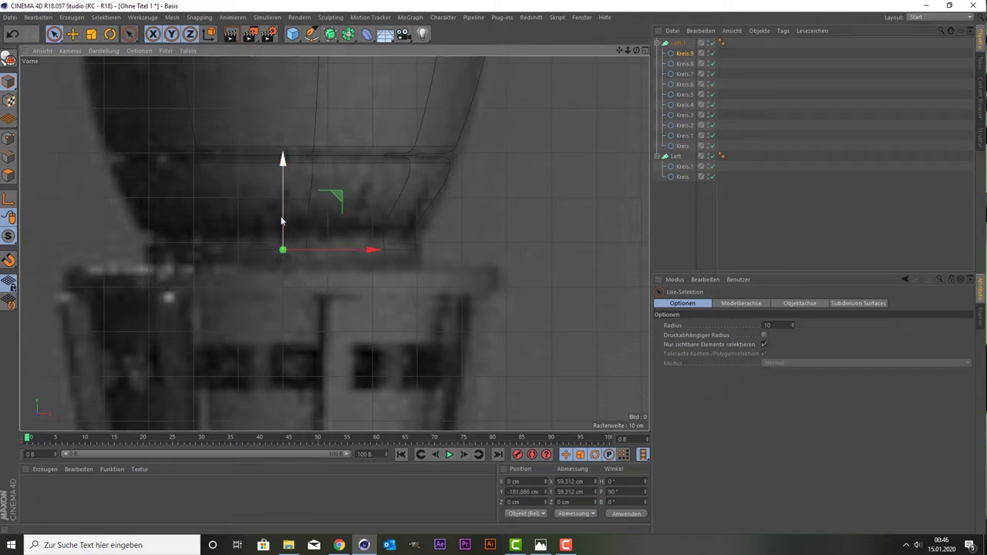
key(ctrl+z)
key(ctrl+z)
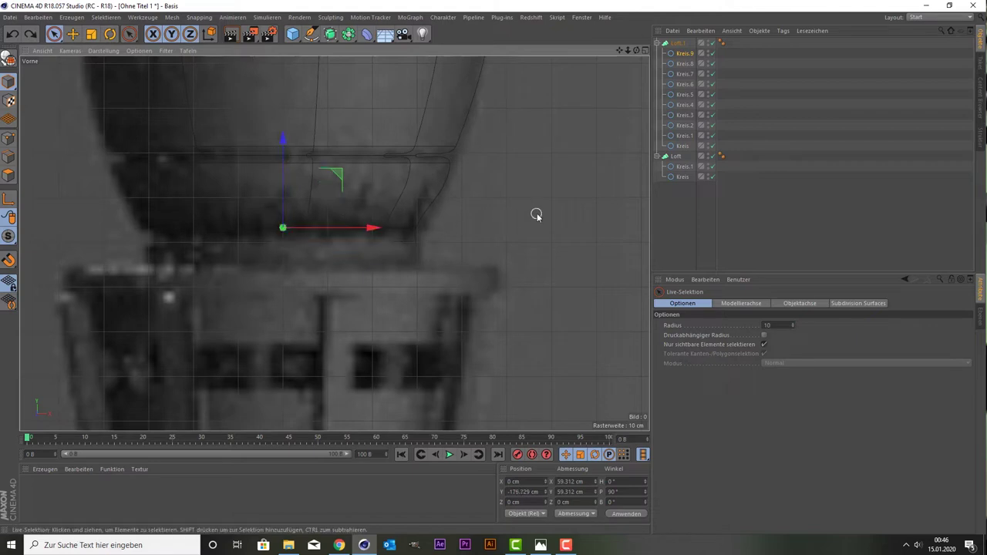
click(536, 215)
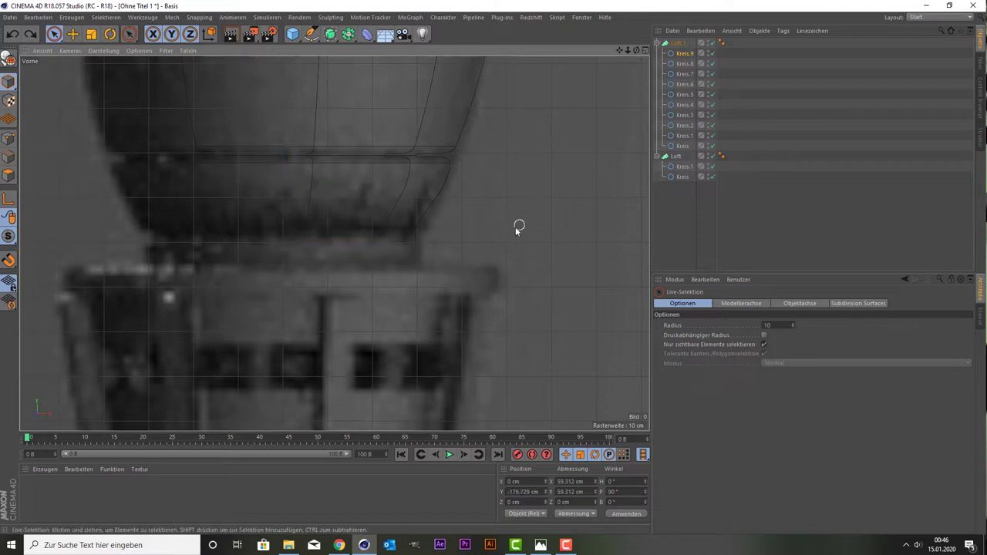
click(673, 52)
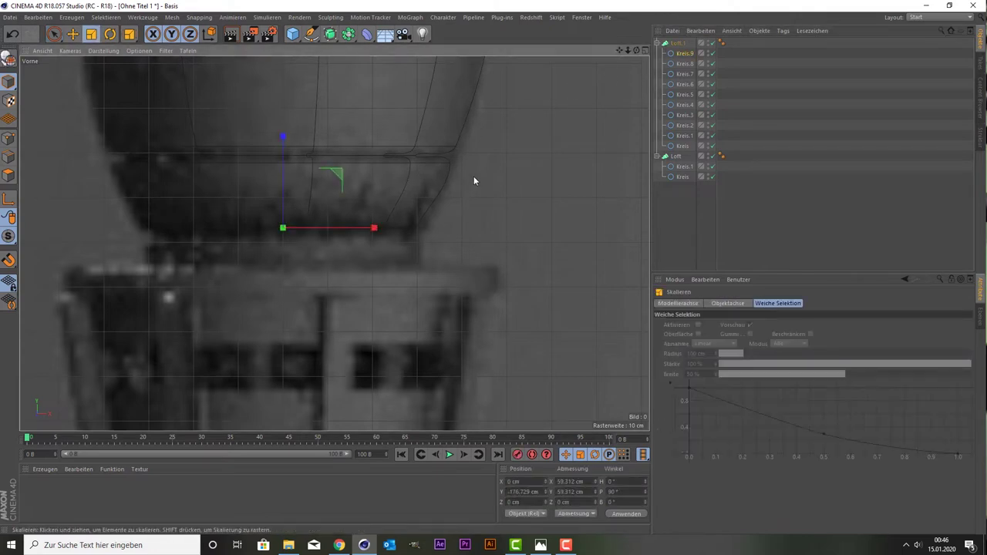
key(t)
drag(519, 186, 496, 211)
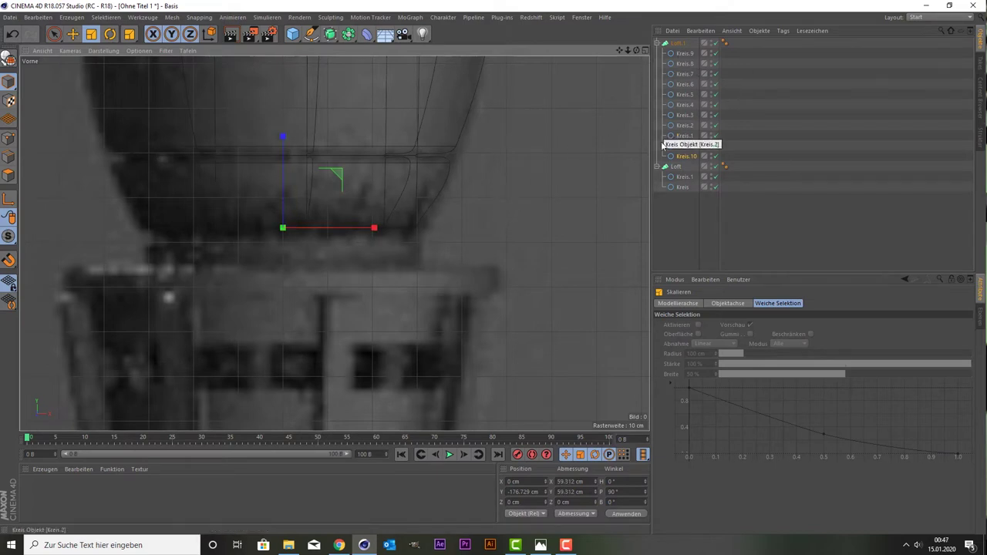
Add two rim circles: one enlarged to 108%, the next lowered about 6.7 cm.
drag(685, 156, 684, 54)
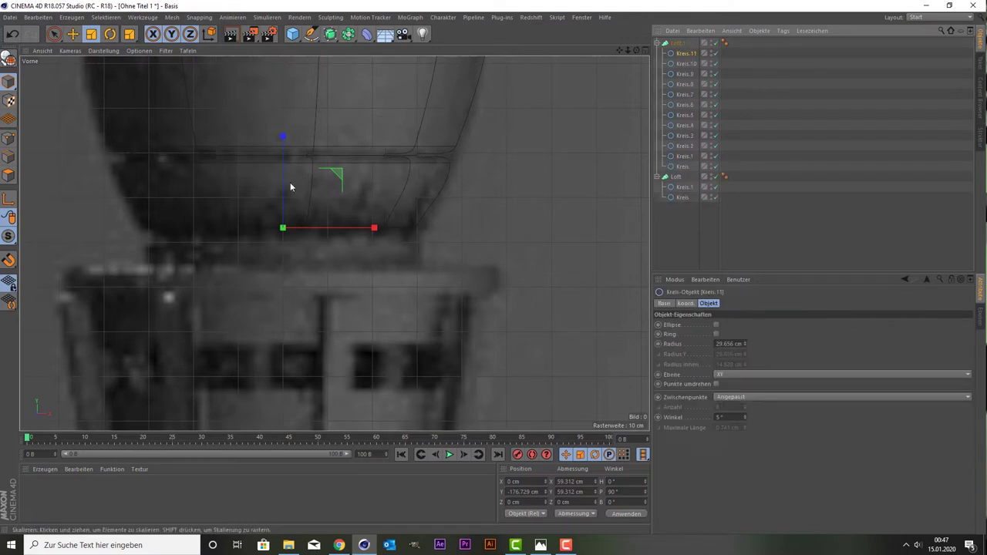
key(9)
drag(283, 187, 284, 197)
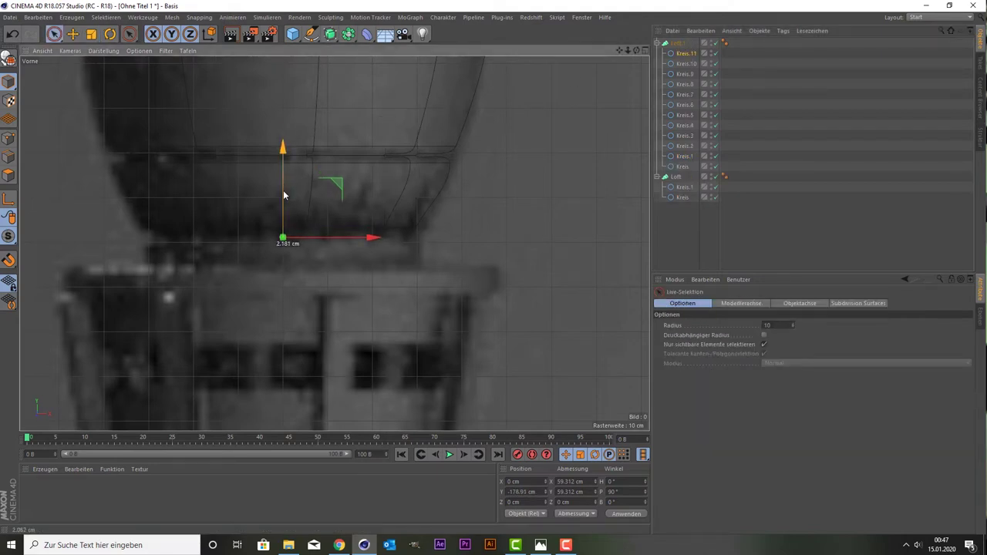
key(t)
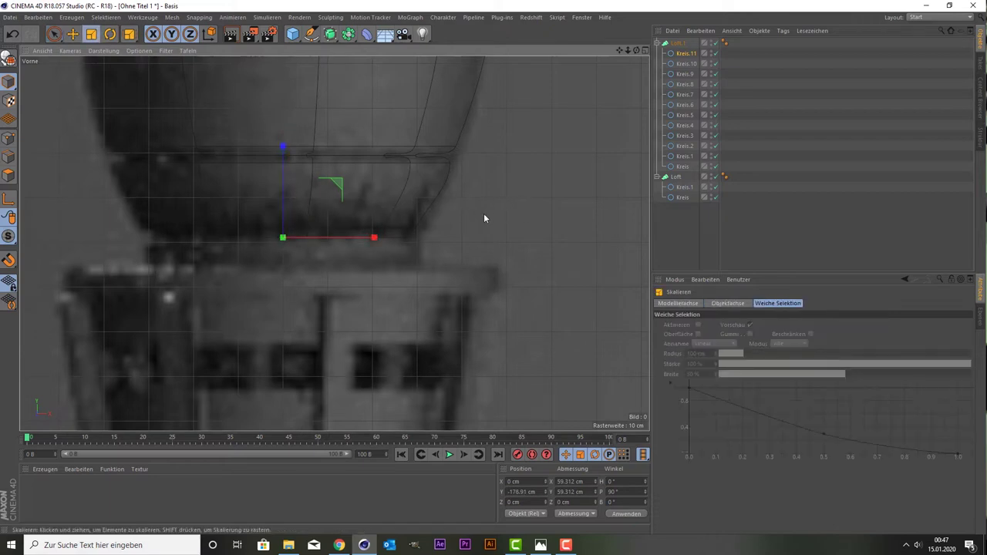
drag(484, 213, 505, 205)
click(678, 56)
key(ctrl+c)
key(ctrl+v)
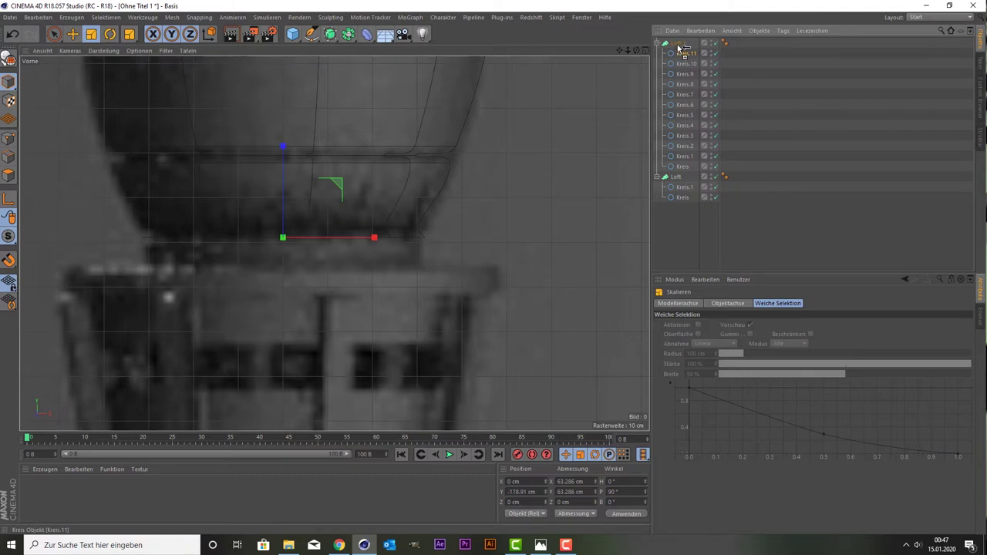
key(space)
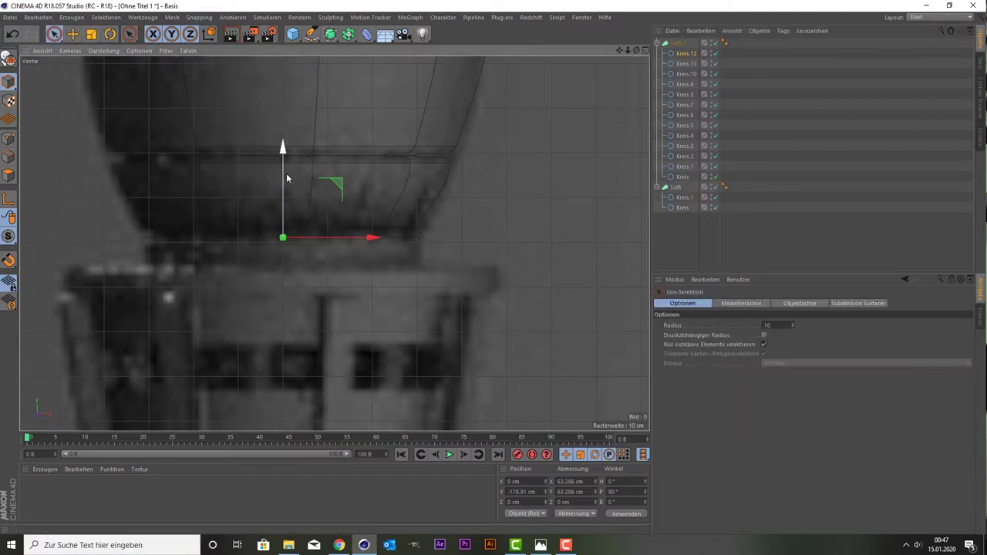
drag(284, 179, 283, 208)
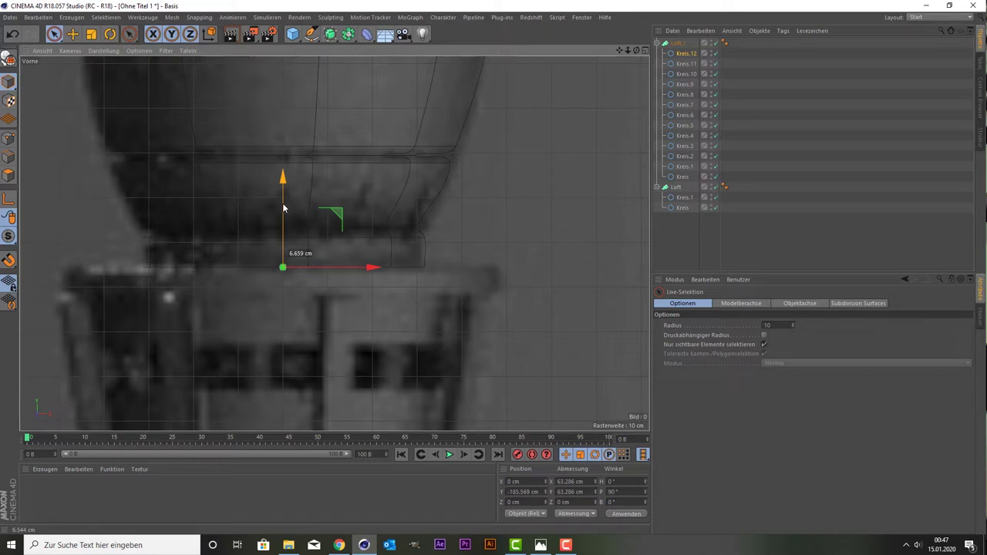
drag(283, 208, 283, 208)
Add circles widened to 145%, lowered 5.3 cm, then narrowed; Kreis.15 is 75.384 cm across.
drag(681, 62, 683, 47)
key(t)
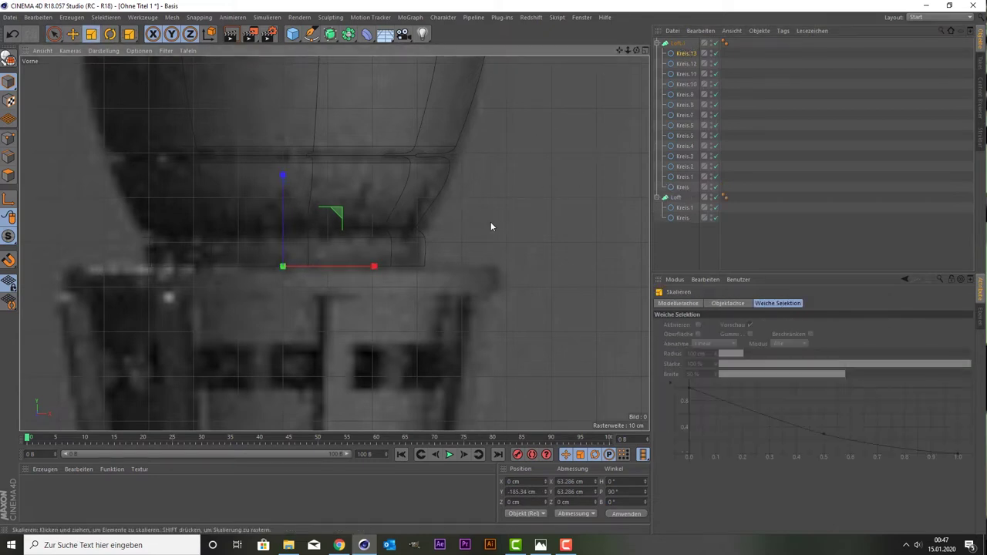
mouse_move(490, 221)
mouse_down()
mouse_move(647, 132)
mouse_move(588, 128)
mouse_up()
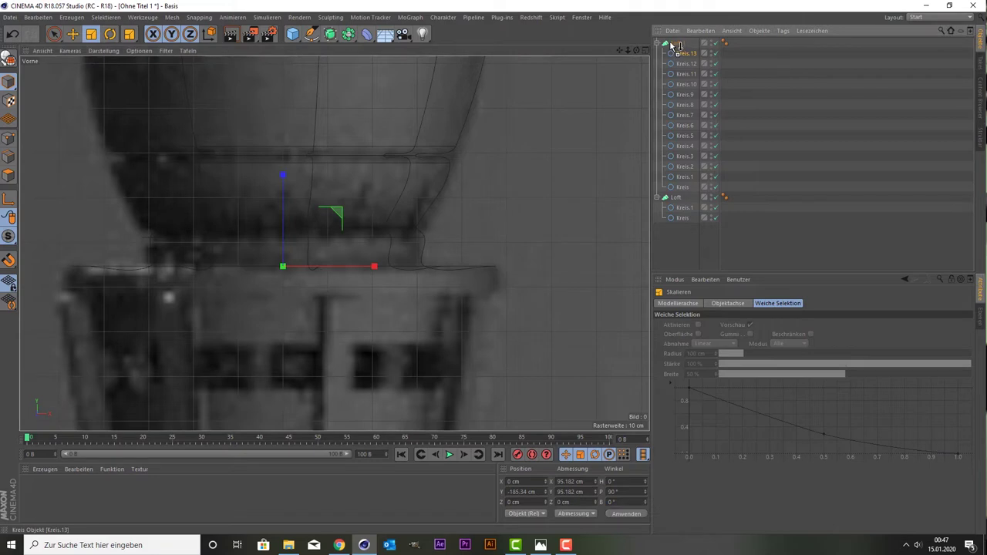
ctrl+drag(677, 51, 679, 48)
key(space)
drag(283, 229, 283, 255)
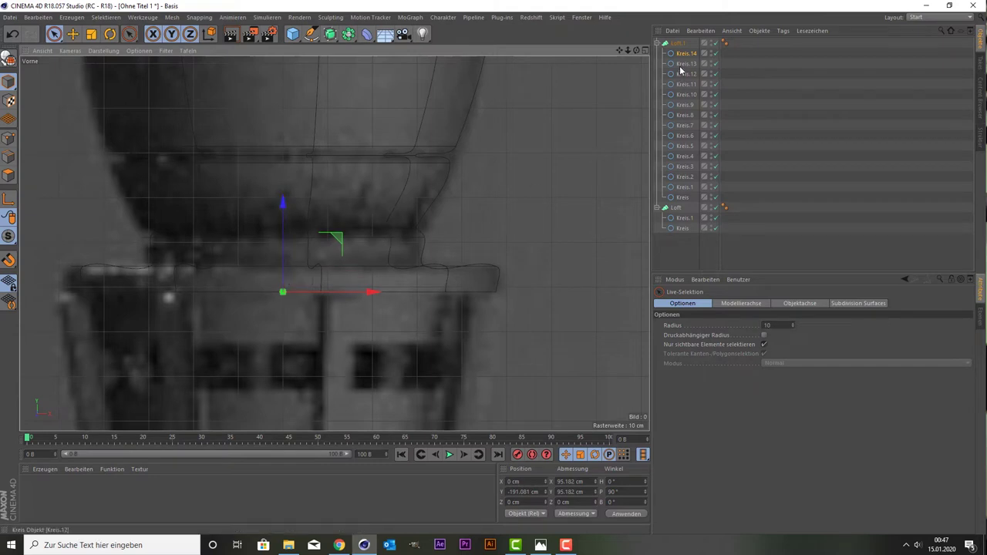
ctrl+drag(684, 48, 684, 48)
key(t)
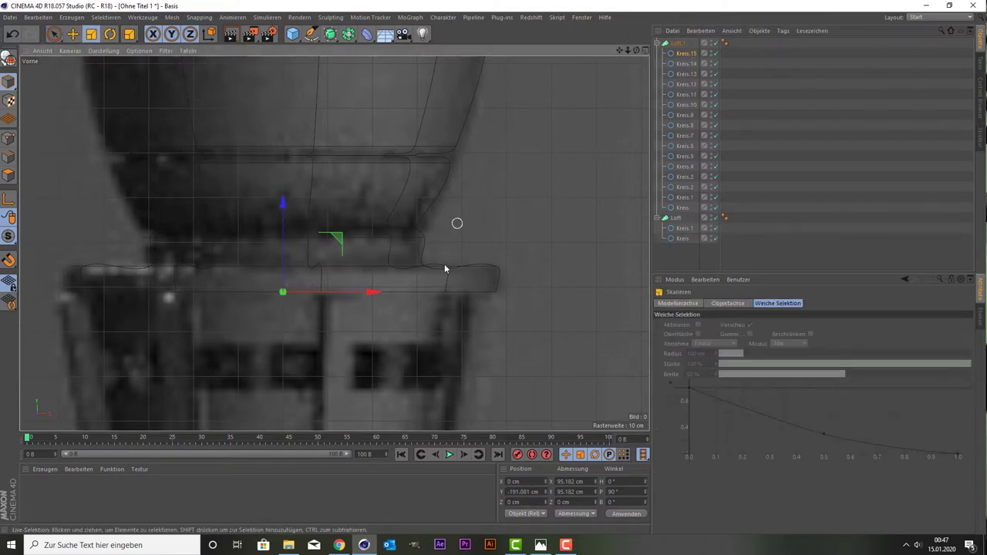
drag(545, 335, 474, 371)
Pan down and lower a pasted circle copy about 37 cm onto the lower collar.
scroll(533, 204, down, 2)
scroll(544, 212, down, 1)
scroll(617, 67, down, 1)
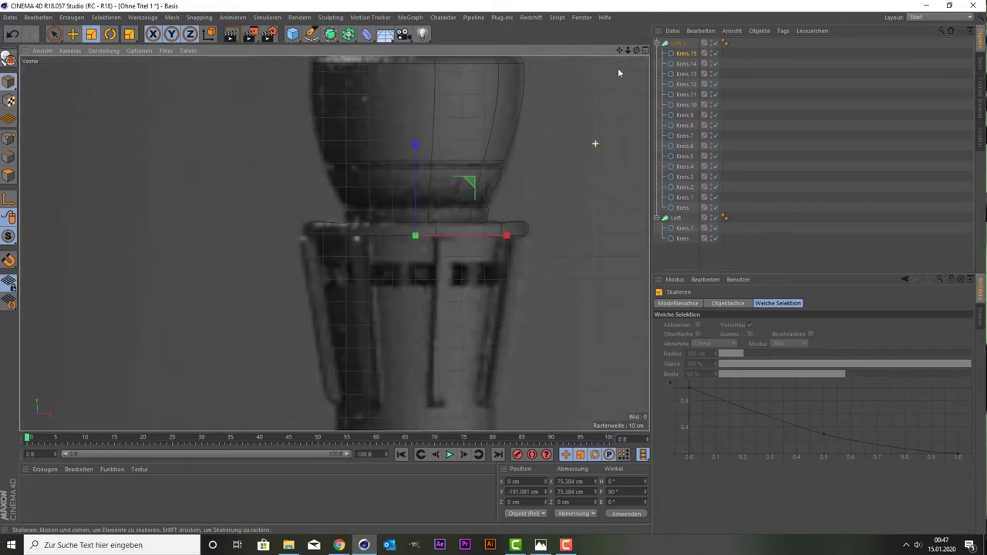
alt+middle_drag(334, 243, 289, 170)
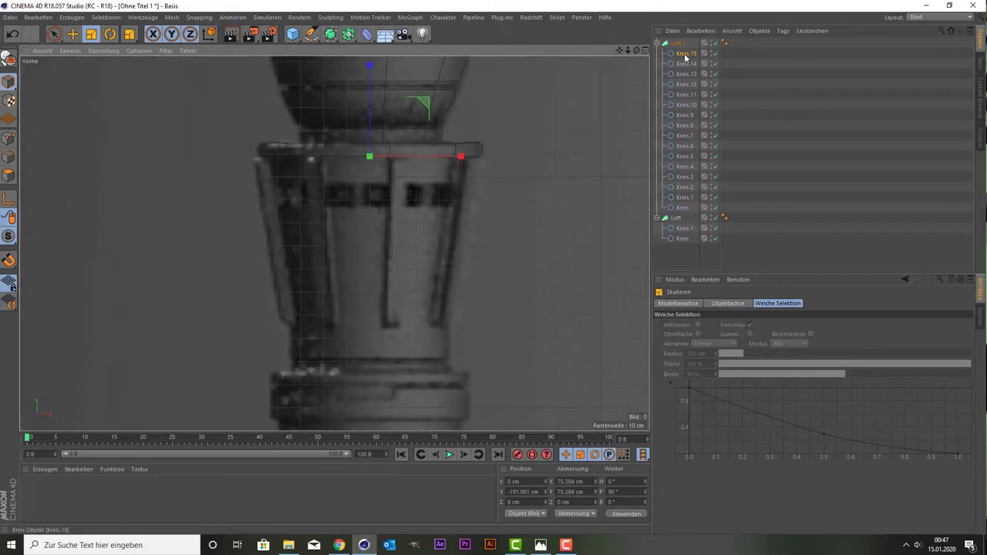
key(ctrl+c)
key(ctrl+v)
key(9)
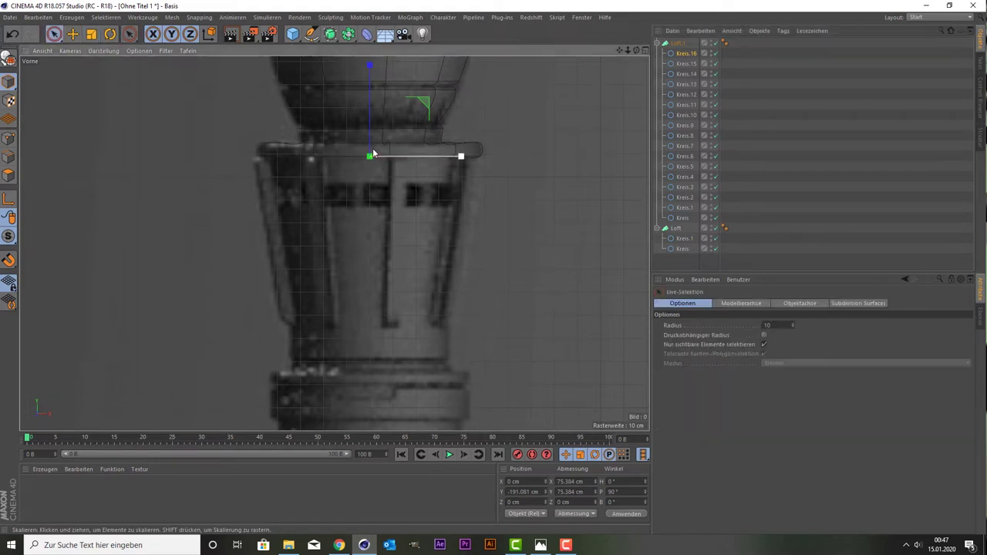
drag(372, 132, 369, 296)
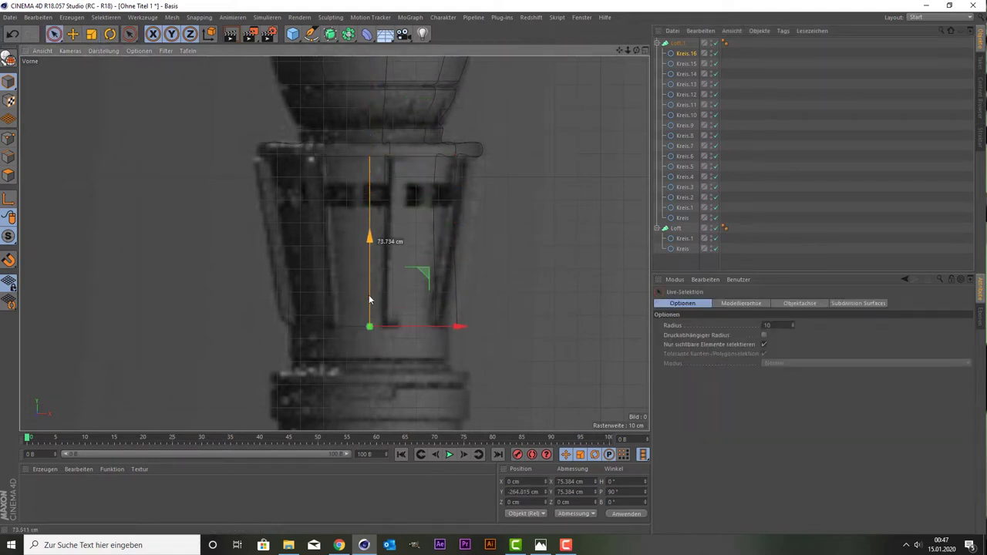
drag(369, 296, 369, 295)
Undo the 64% collar circle and narrow the upper circle to about 96%.
key(t)
mouse_move(573, 245)
mouse_down()
mouse_move(460, 316)
mouse_move(560, 219)
mouse_move(461, 296)
mouse_up()
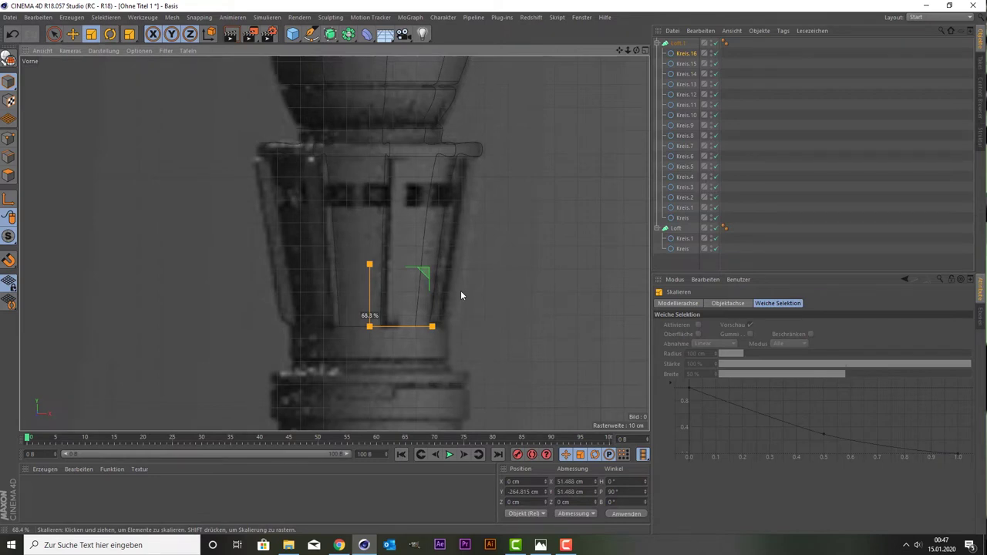
drag(460, 295, 461, 290)
key(ctrl+z)
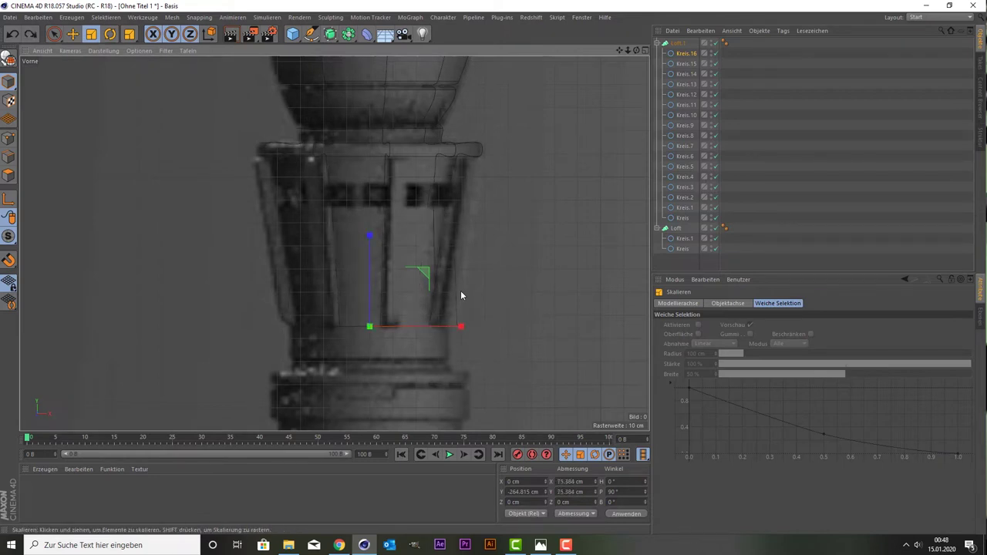
key(ctrl+z)
key(ctrl+z)
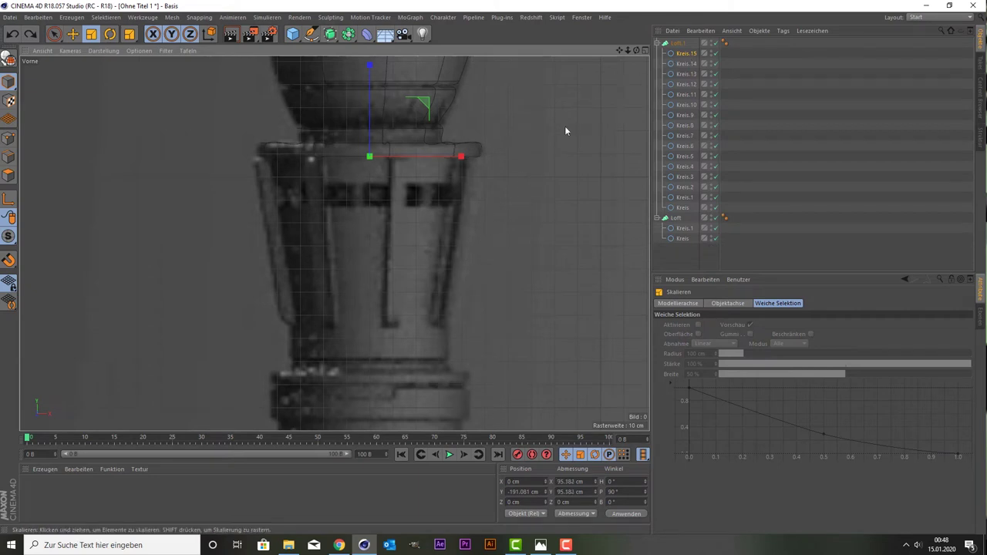
mouse_move(554, 148)
mouse_down()
mouse_move(530, 196)
mouse_move(537, 185)
mouse_up()
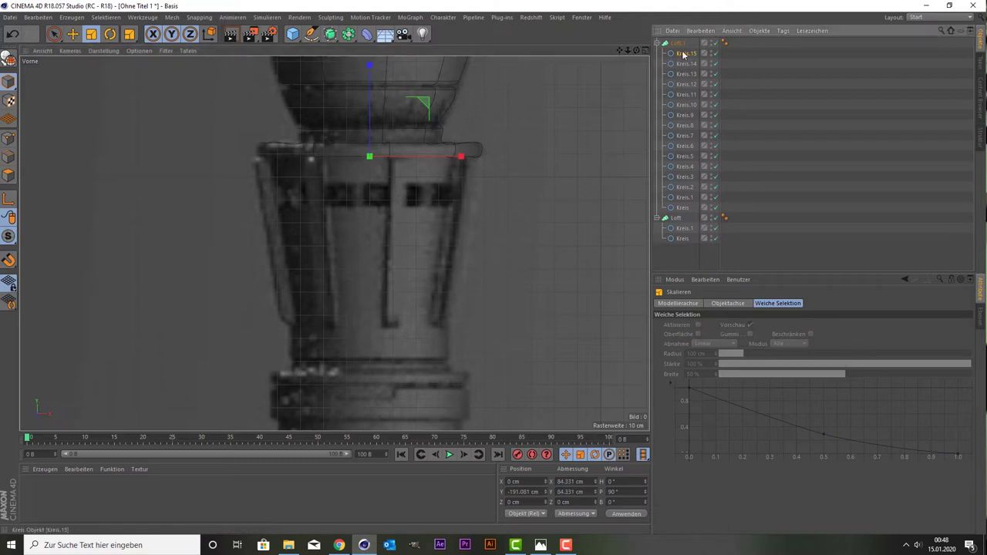
Add a collar circle shrunk to 78% and another 13 cm lower, reaching Y -277.958 cm.
ctrl+drag(682, 48, 683, 50)
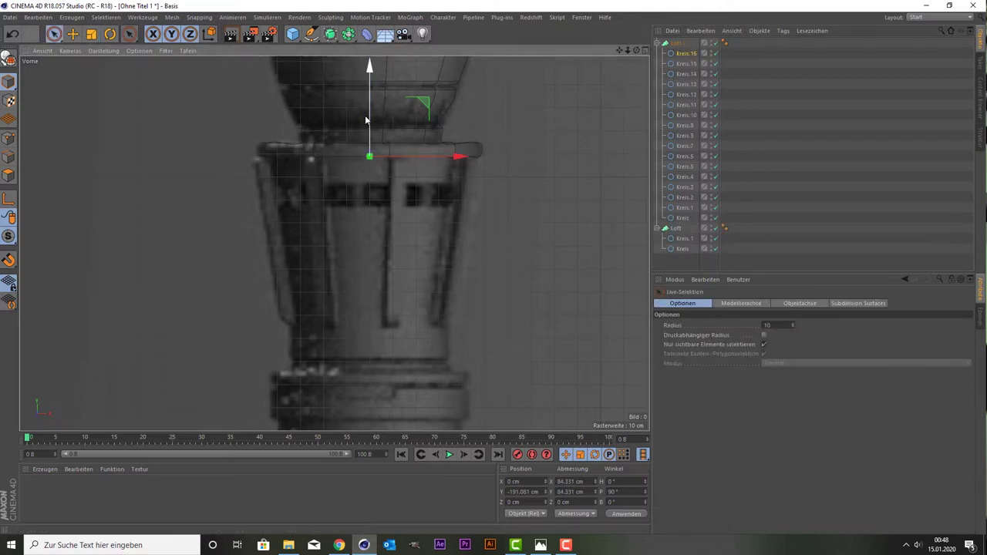
drag(368, 122, 359, 286)
key(t)
drag(594, 238, 547, 296)
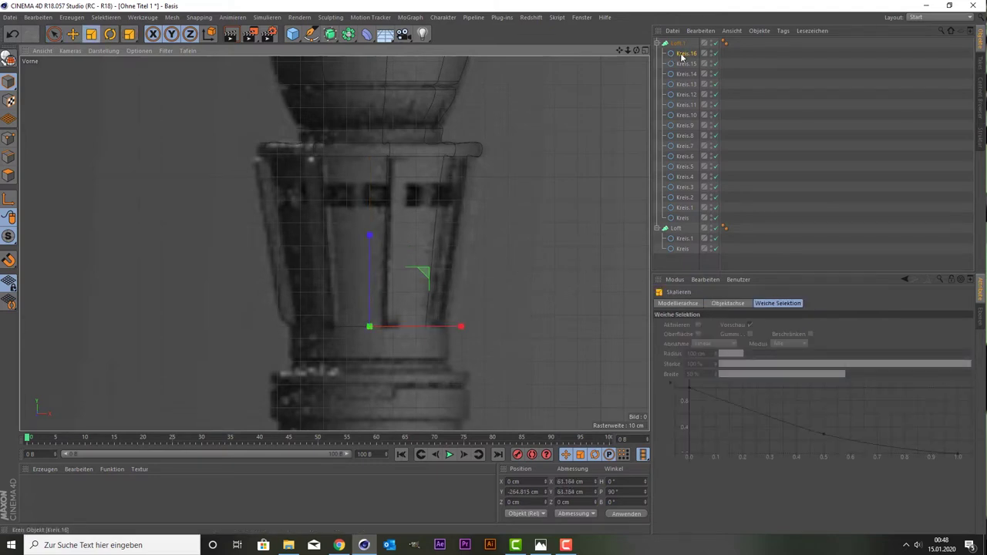
key(ctrl+c)
key(ctrl+v)
key(9)
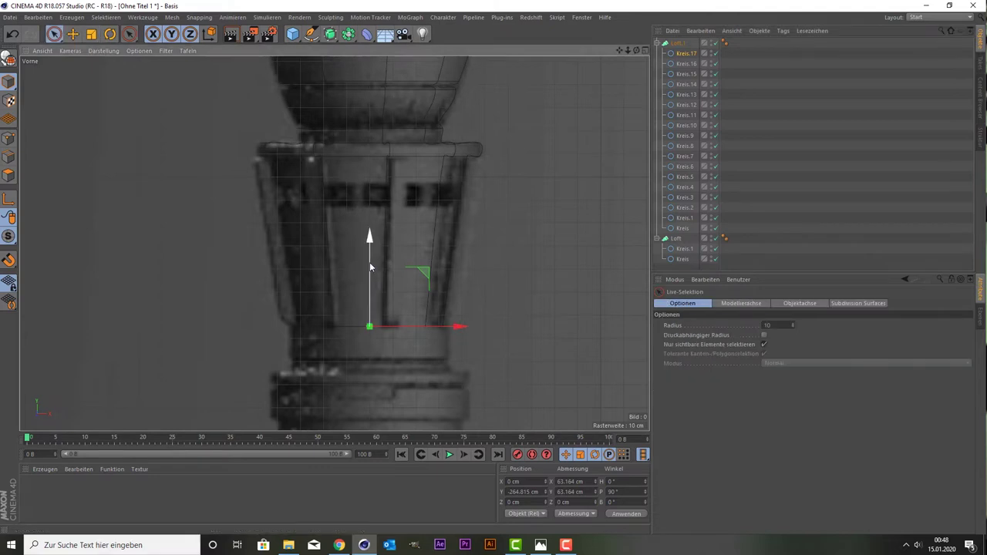
drag(369, 267, 370, 294)
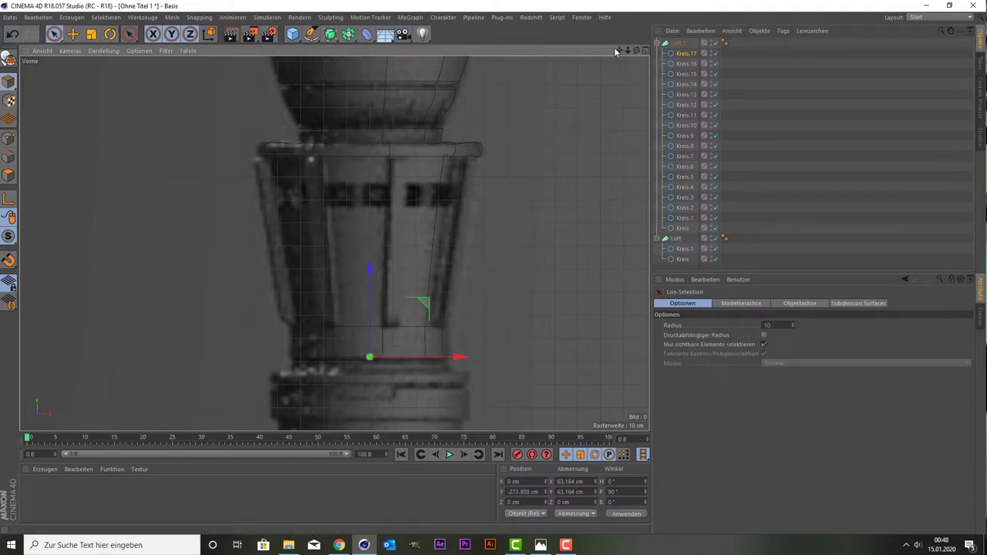
mouse_move(617, 51)
mouse_down()
mouse_move(676, 45)
mouse_move(617, 50)
mouse_up()
Shrink the selected circle to the outline and add a copy slightly below it.
scroll(467, 275, up, 4)
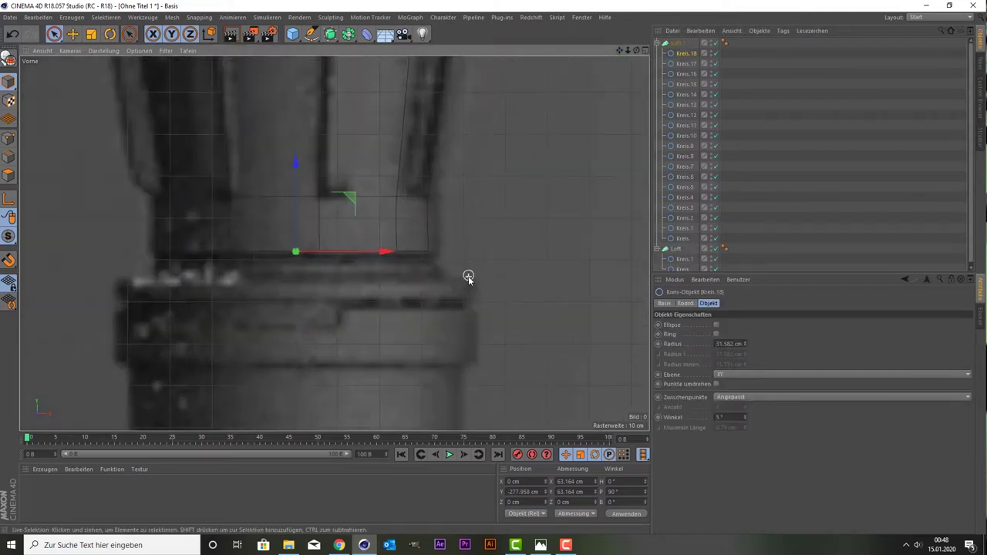
key(t)
drag(509, 247, 495, 286)
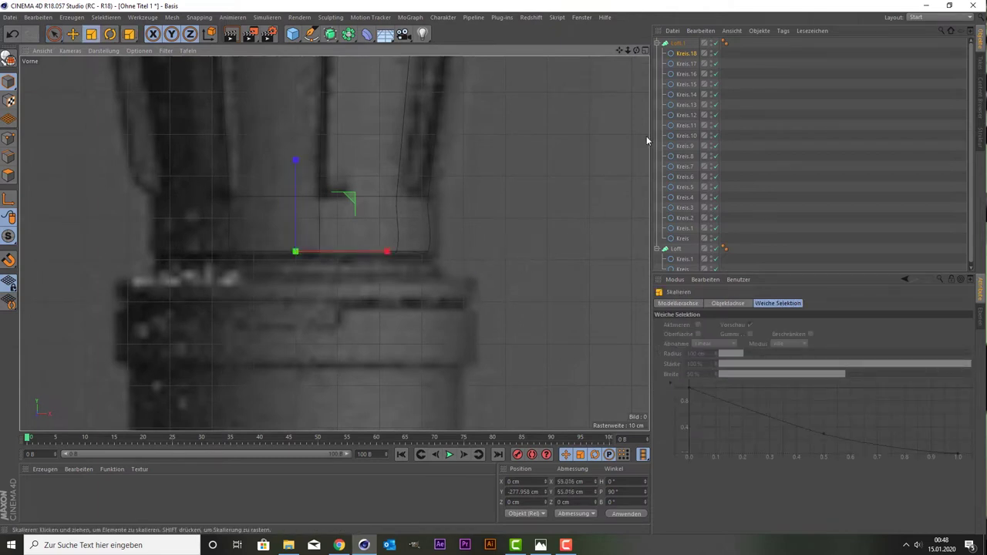
key(ctrl+c)
key(ctrl+v)
key(space)
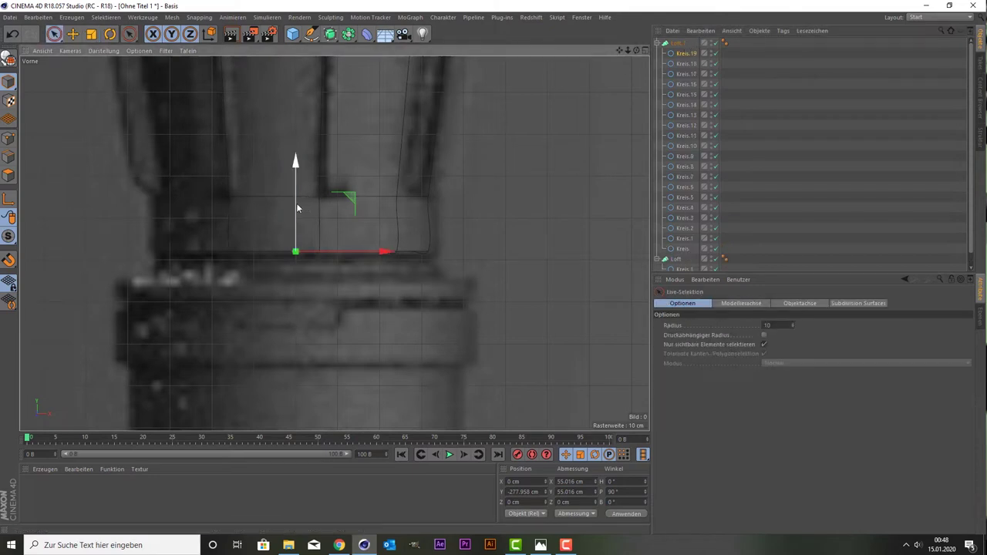
drag(297, 207, 301, 219)
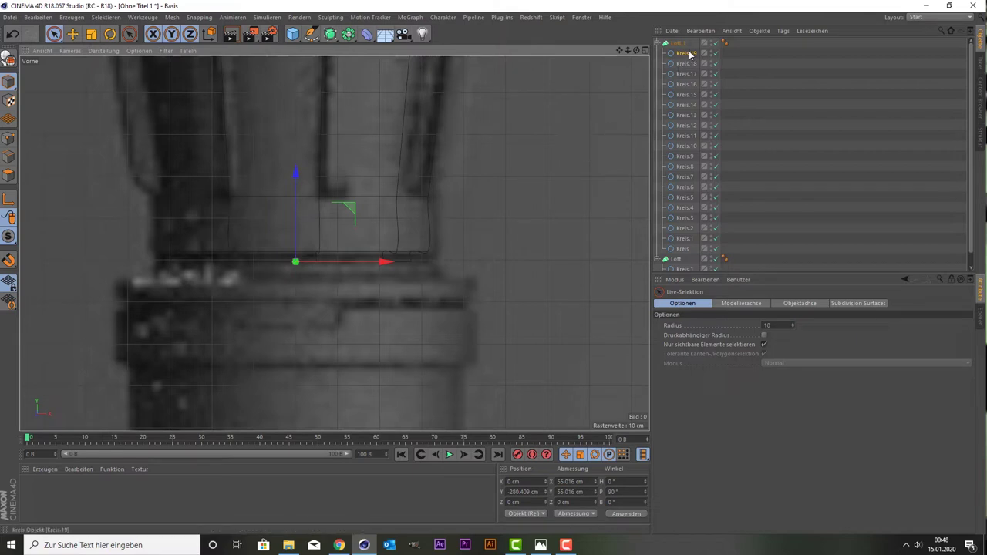
click(569, 149)
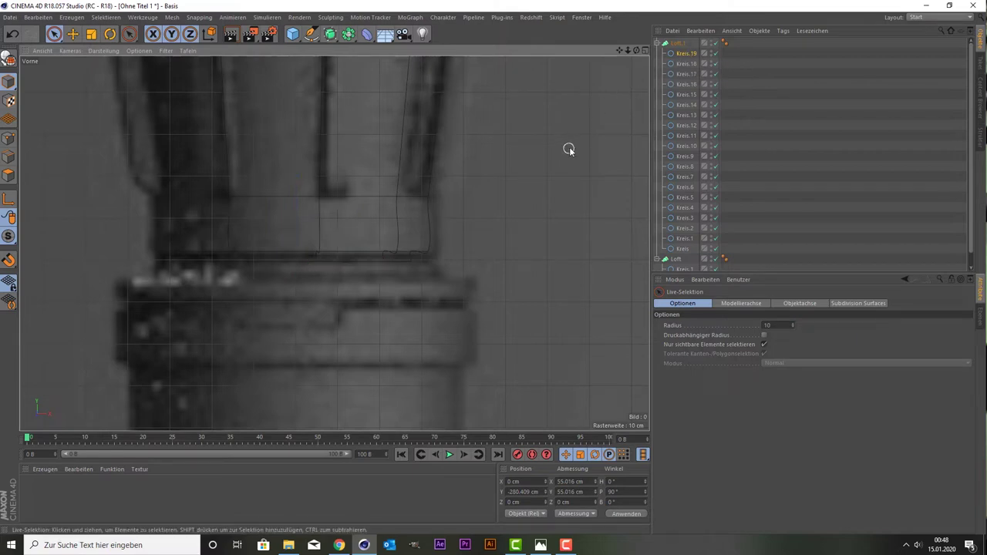
key(ctrl+z)
key(t)
drag(563, 139, 583, 134)
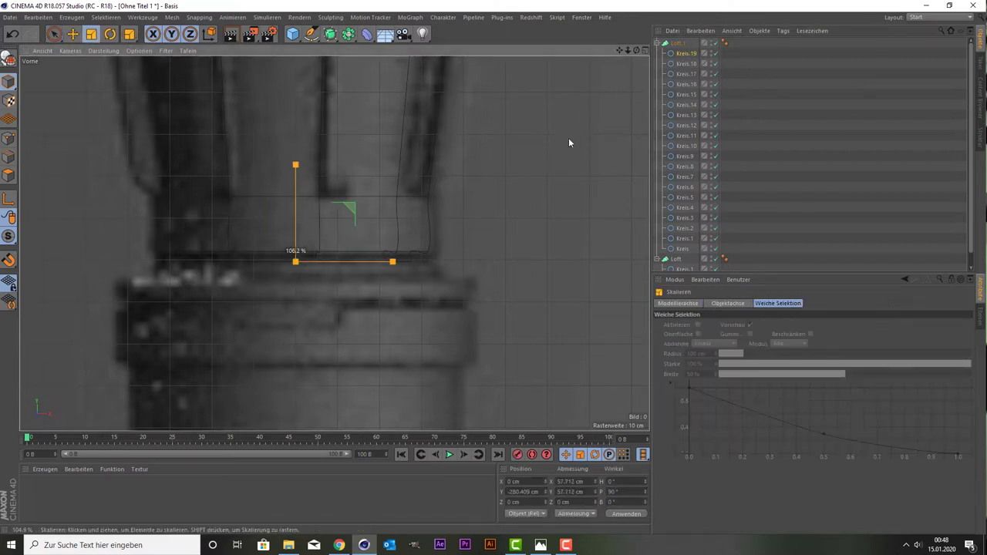
key(ctrl+z)
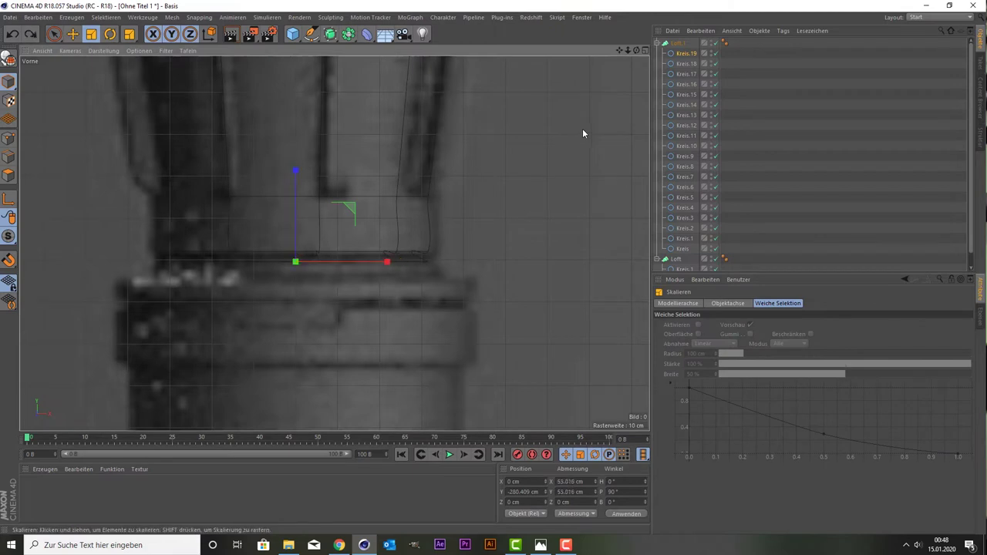
Add four ring sections, enlarging one, widening one to 110%, and lowering others 4 cm.
drag(692, 54, 689, 46)
drag(530, 230, 605, 193)
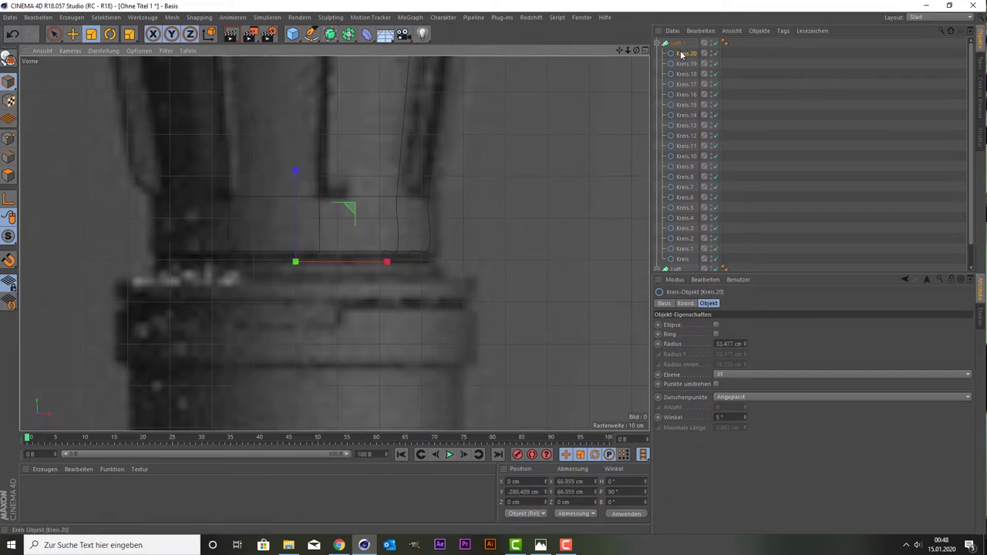
drag(683, 52, 682, 48)
key(space)
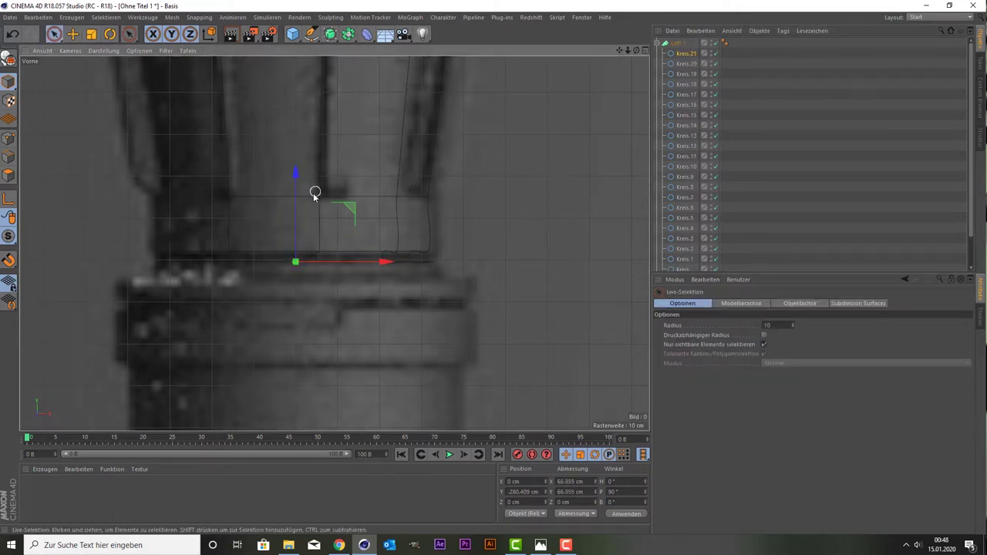
drag(297, 199, 297, 221)
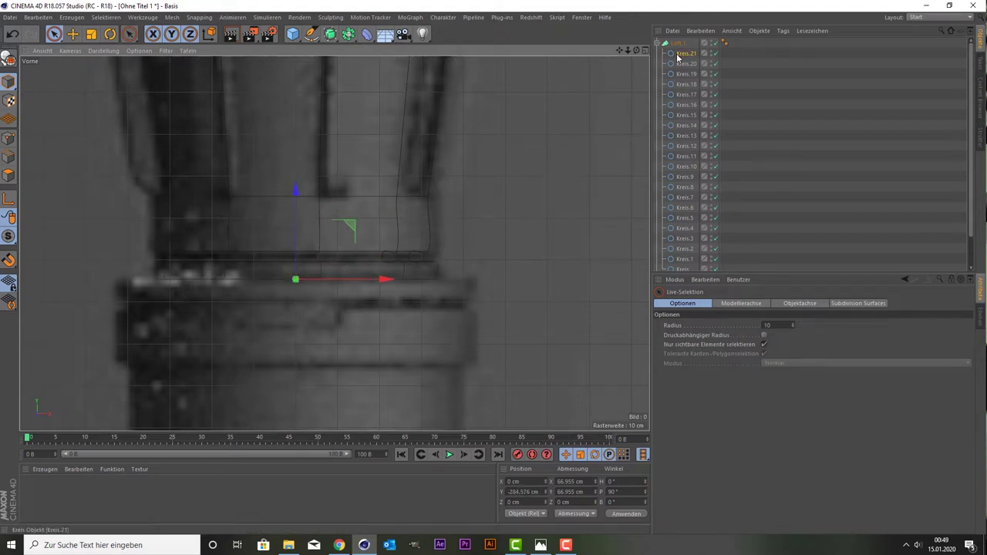
drag(677, 57, 679, 48)
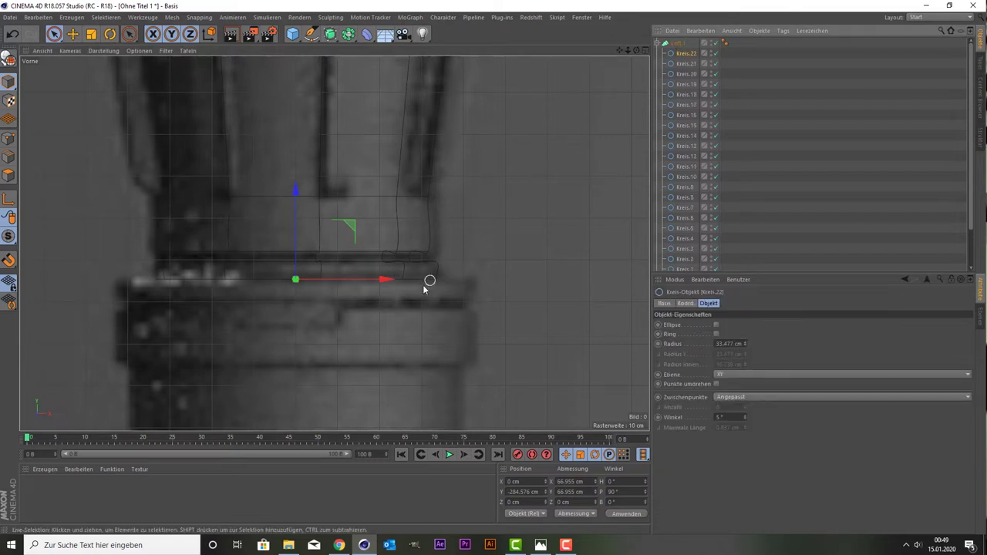
key(t)
mouse_move(491, 300)
mouse_down()
mouse_move(550, 279)
mouse_move(605, 235)
mouse_up()
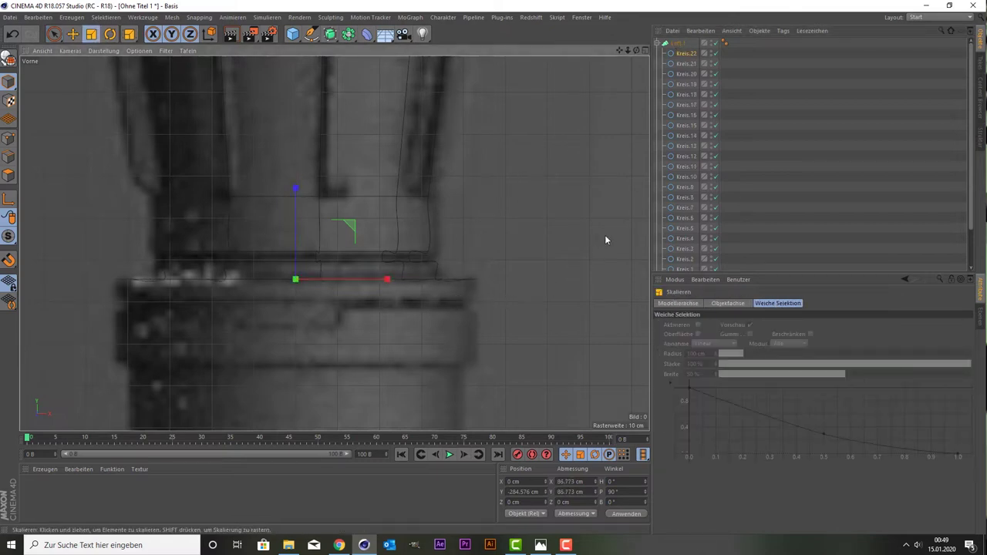
ctrl+drag(682, 54, 682, 47)
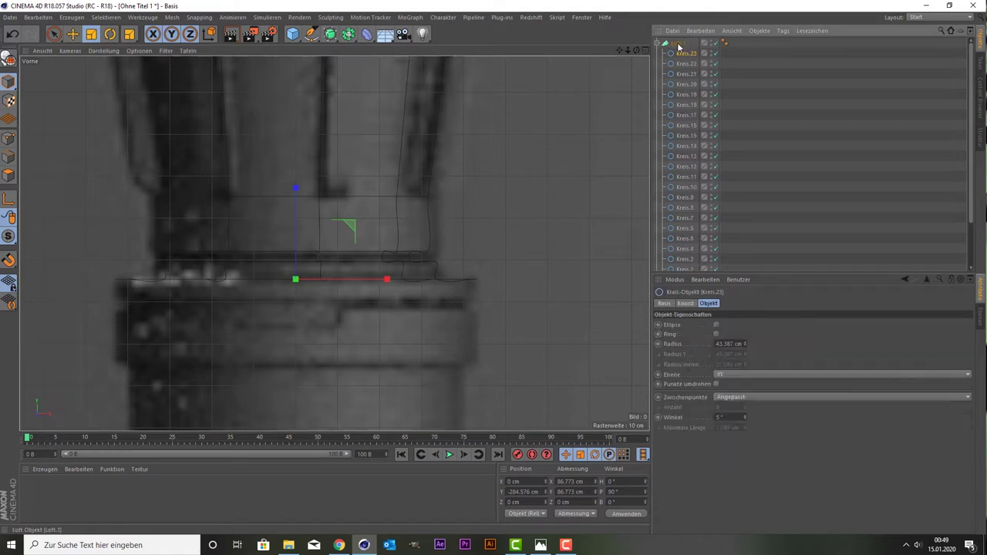
key(space)
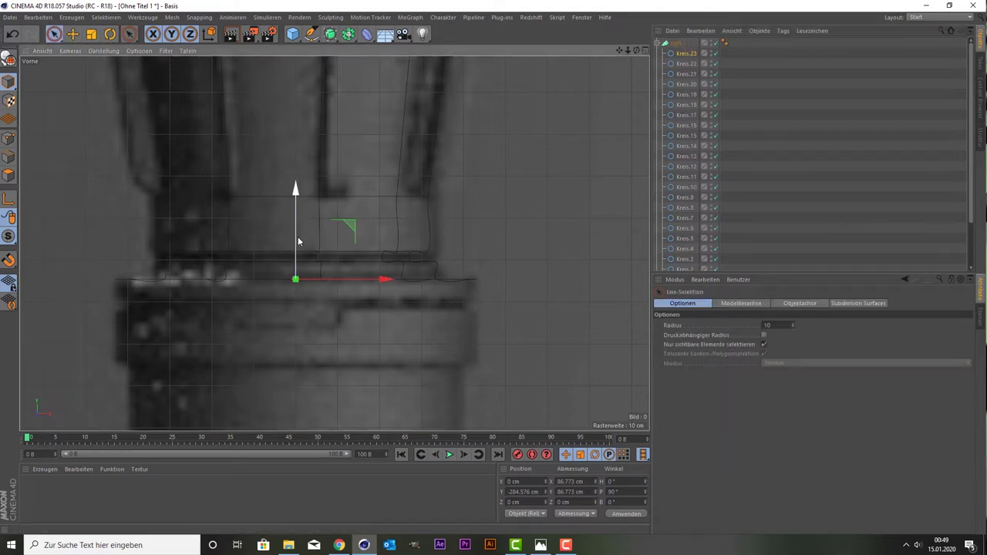
drag(296, 242, 296, 264)
Add sections shrunk to 85% and lowered 2.6 cm, ending with Kreis.27 at Y -291.93 cm.
ctrl+drag(682, 54, 681, 45)
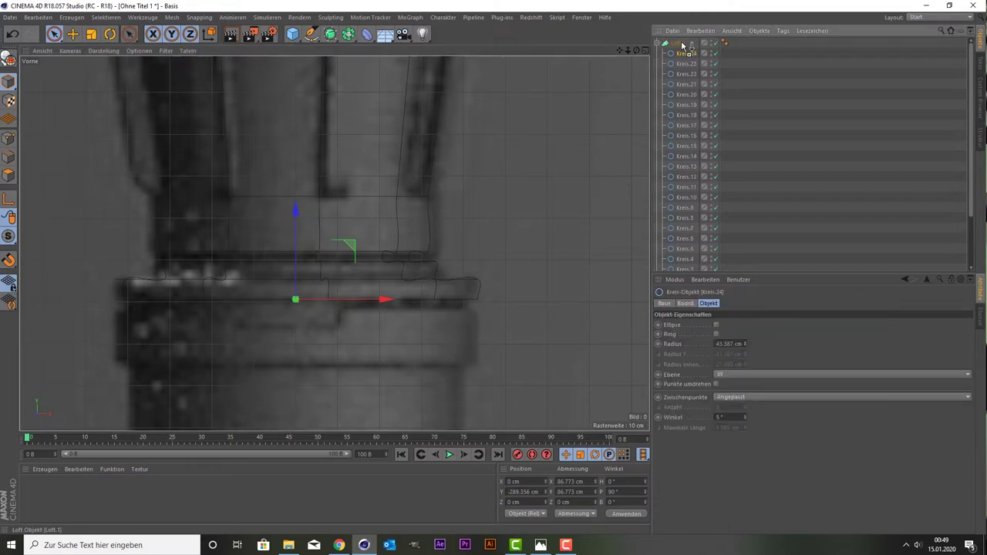
key(t)
drag(555, 235, 521, 274)
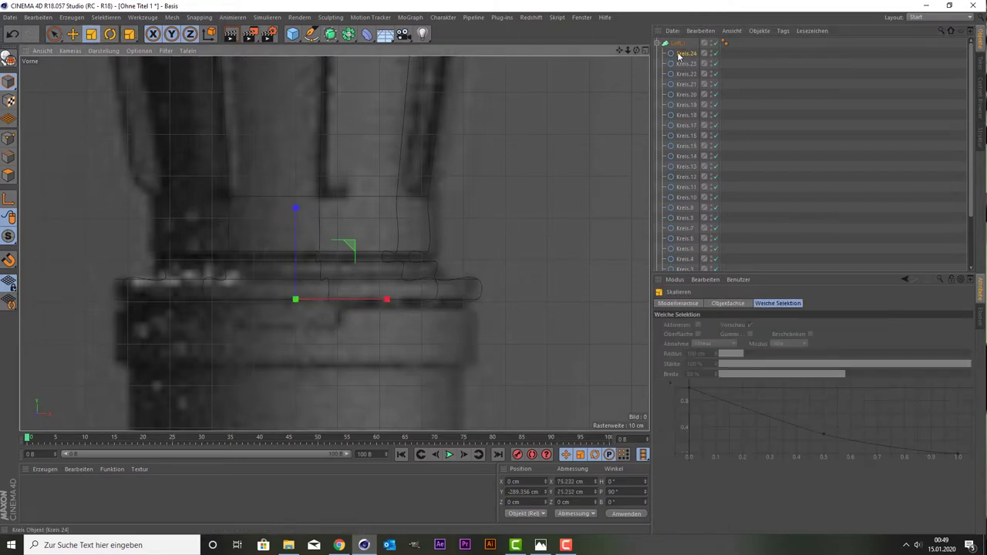
ctrl+drag(678, 55, 679, 45)
key(9)
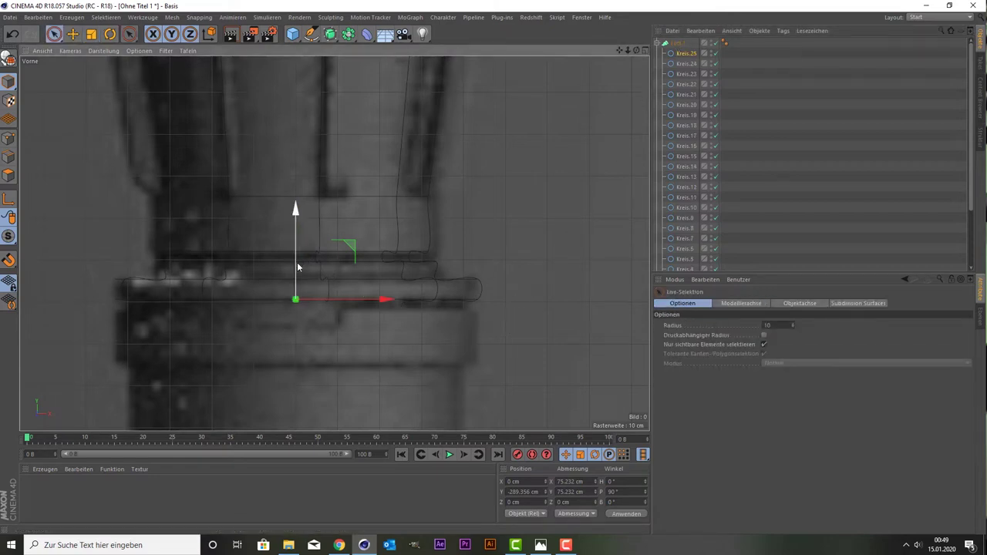
drag(296, 266, 298, 278)
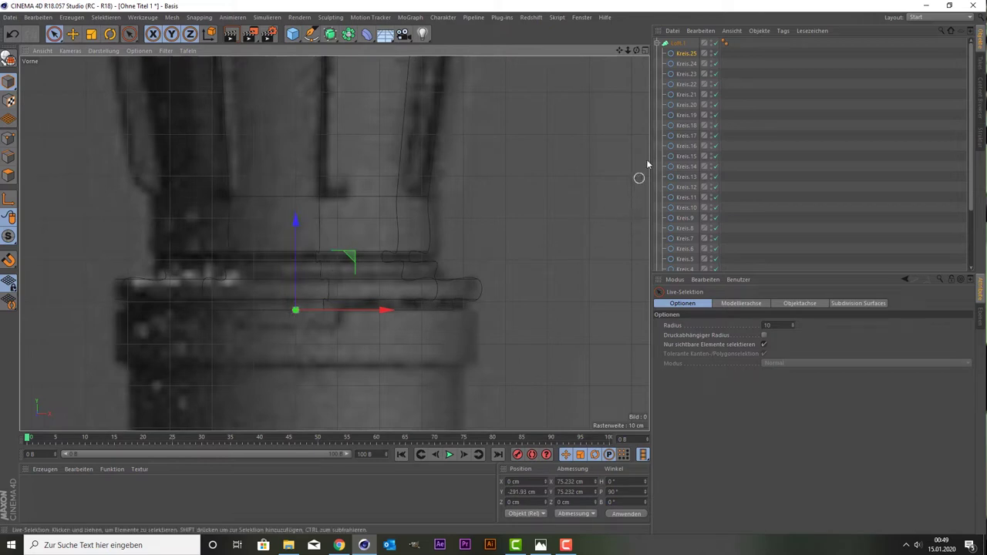
drag(691, 54, 688, 49)
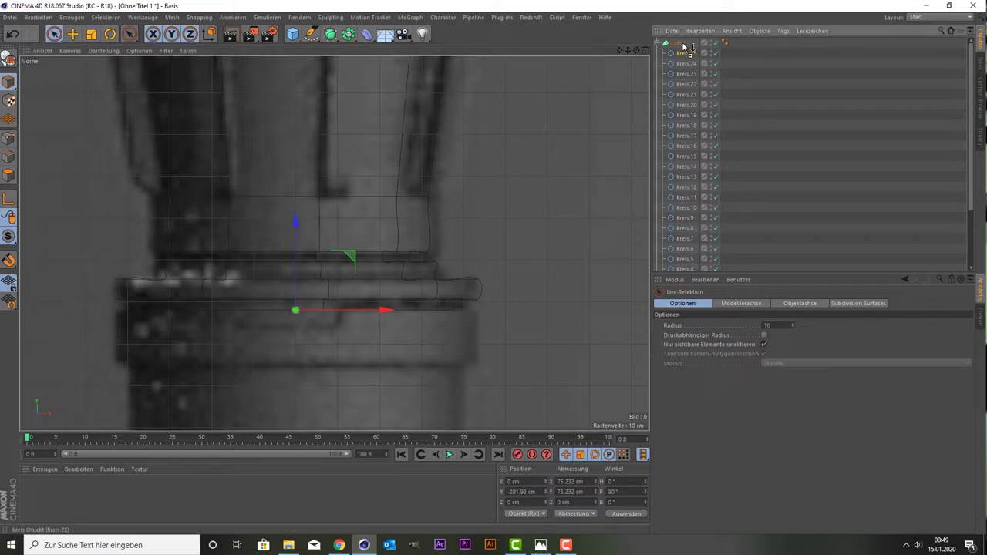
key(t)
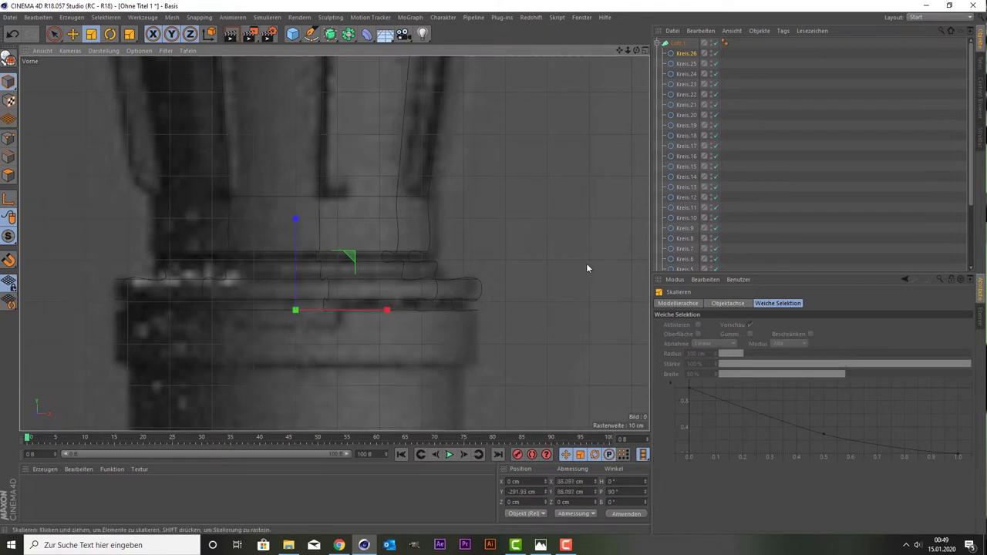
ctrl+drag(688, 53, 686, 45)
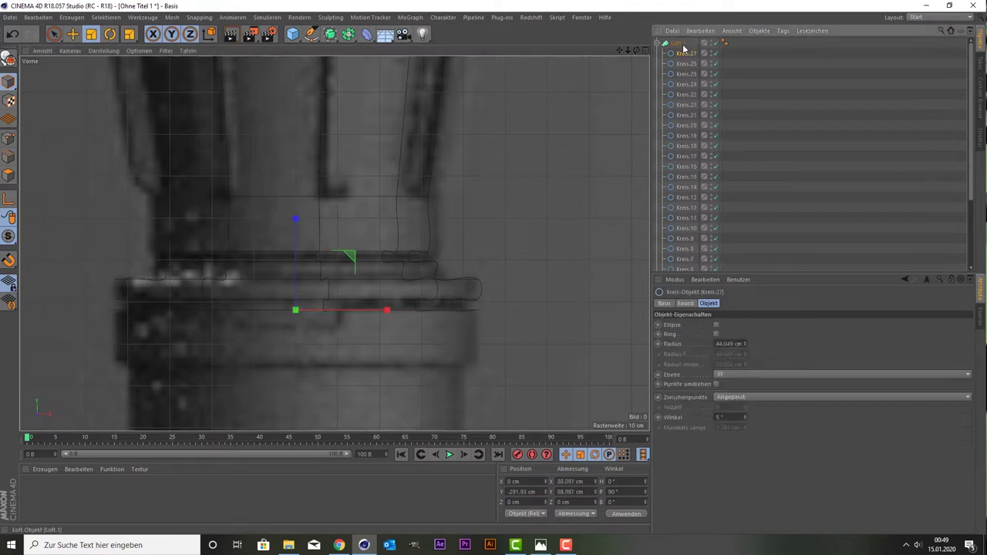
drag(621, 50, 357, 169)
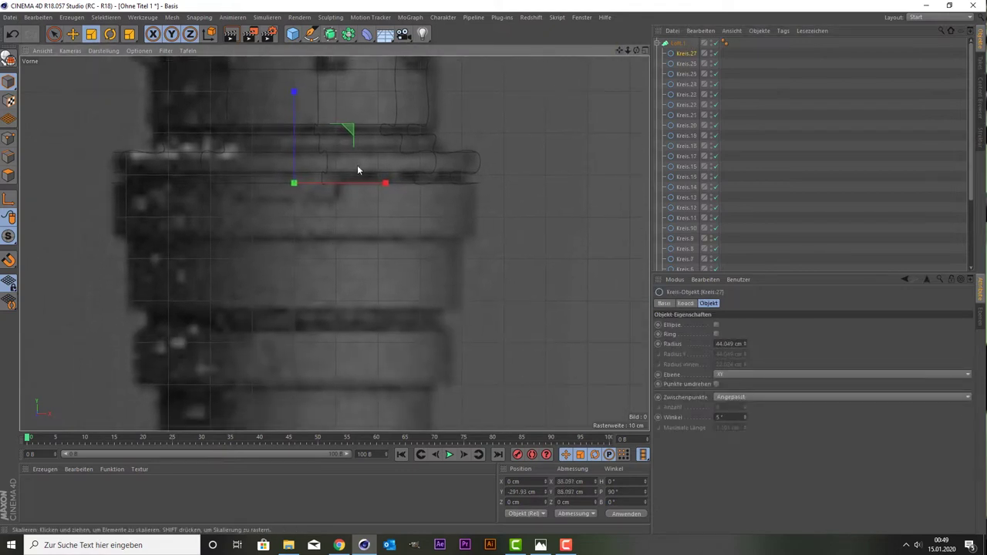
Lower the current circle copy about 12.7 cm, then add another copy shrunk to about 84%.
key(space)
drag(294, 152, 282, 205)
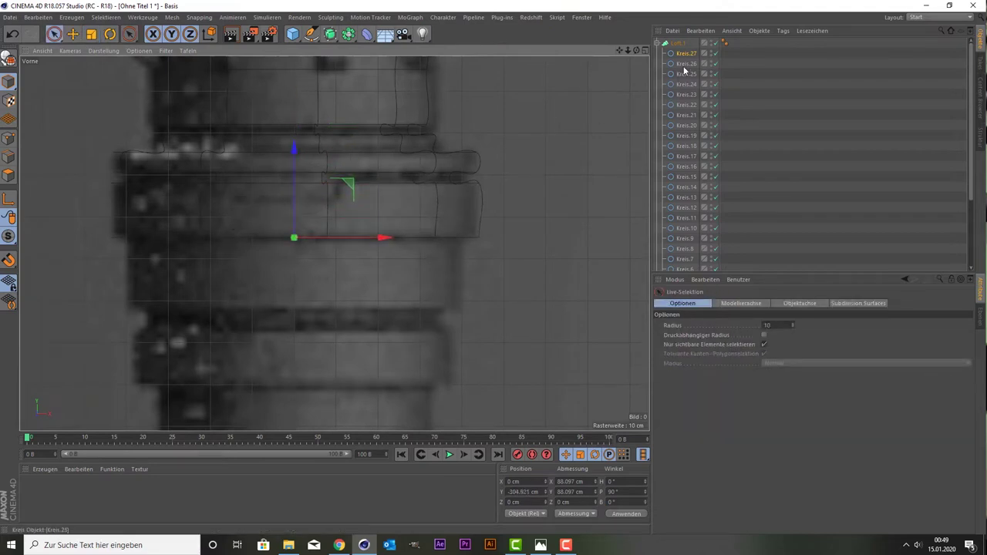
drag(684, 58, 680, 51)
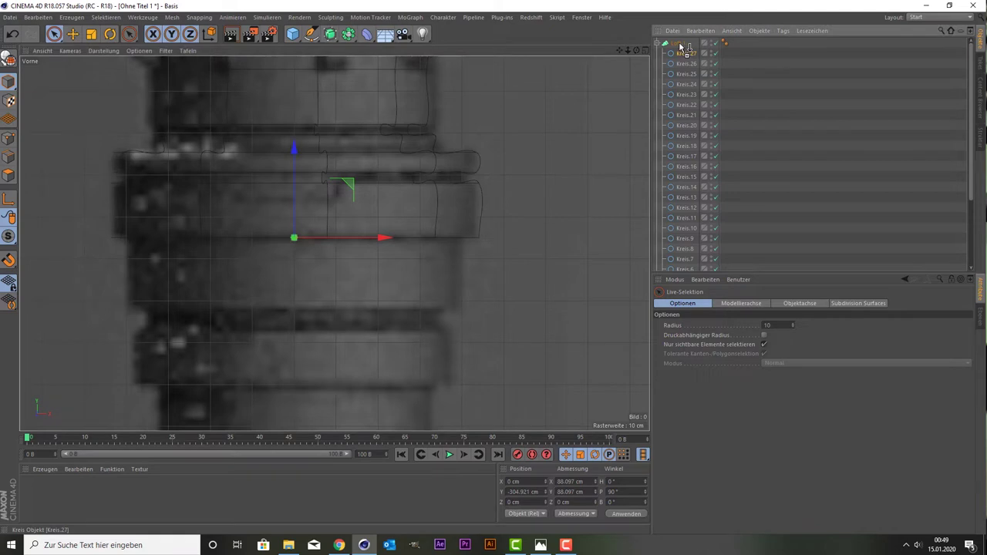
key(t)
drag(524, 224, 496, 264)
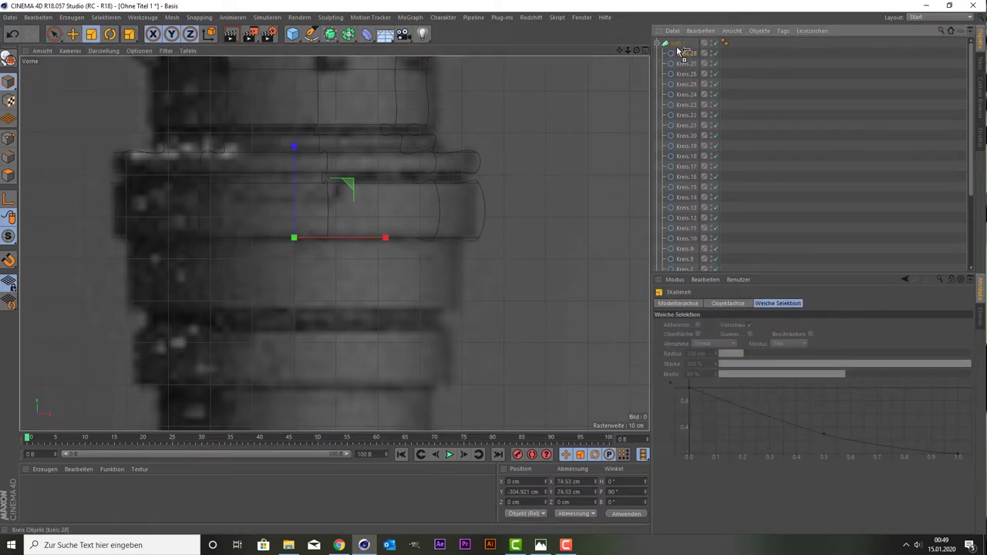
Add a circle copy lowered about 16.5 cm and another shrunk to fit the blueprint ring.
ctrl+drag(681, 48, 680, 50)
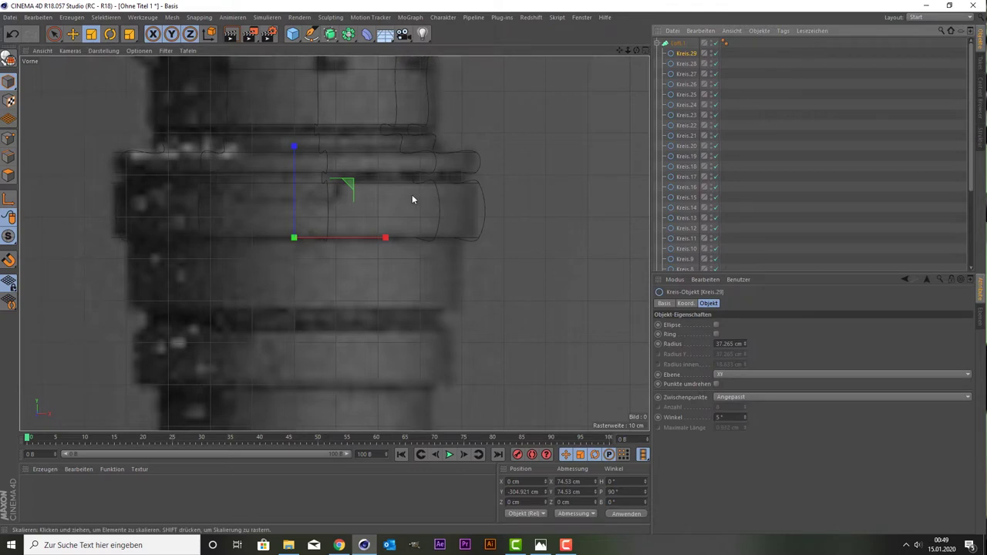
key(space)
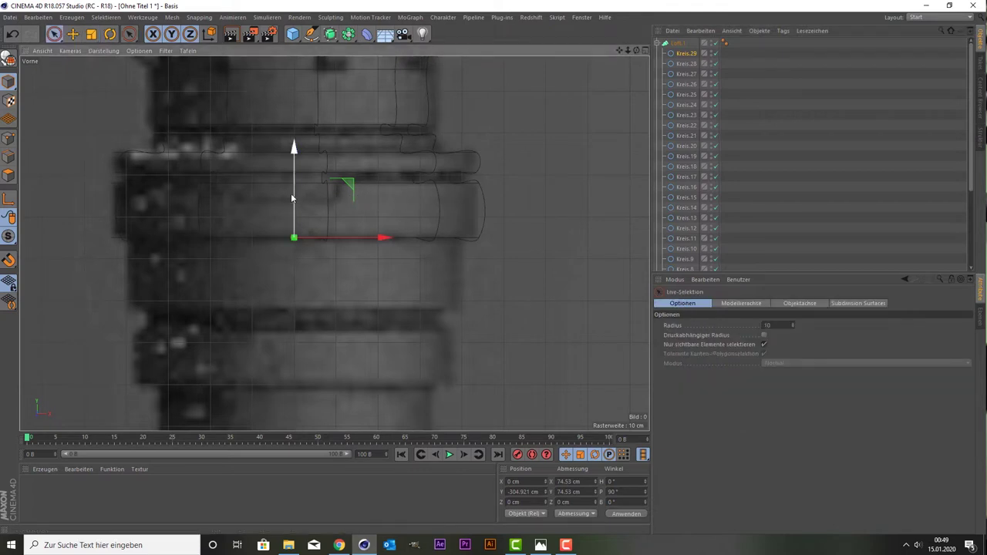
drag(291, 199, 281, 267)
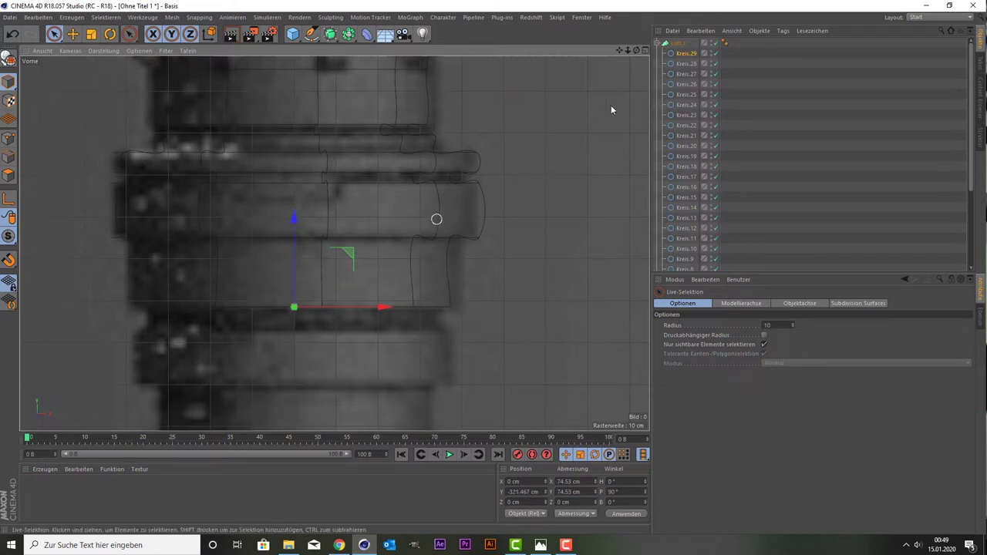
middle_drag(312, 355, 334, 243)
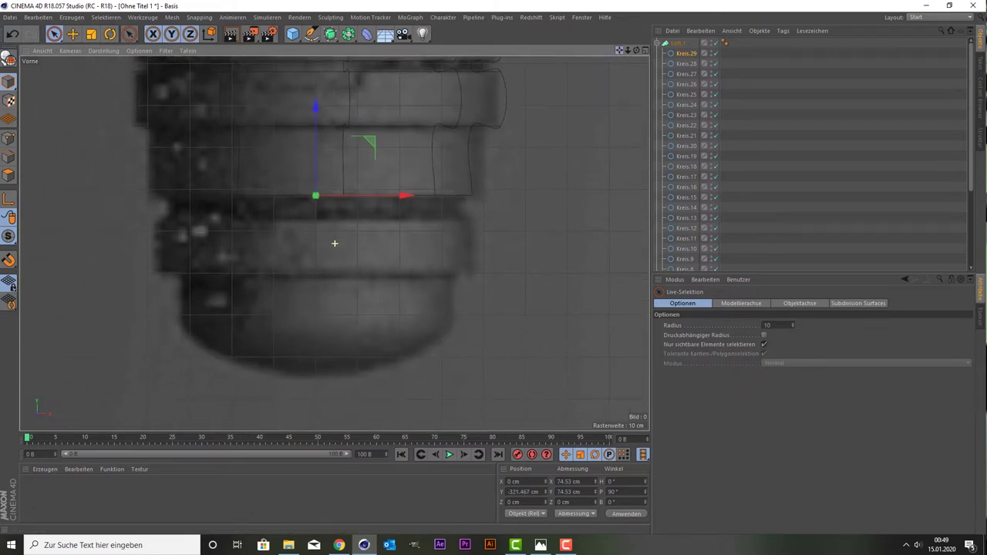
drag(682, 60, 685, 50)
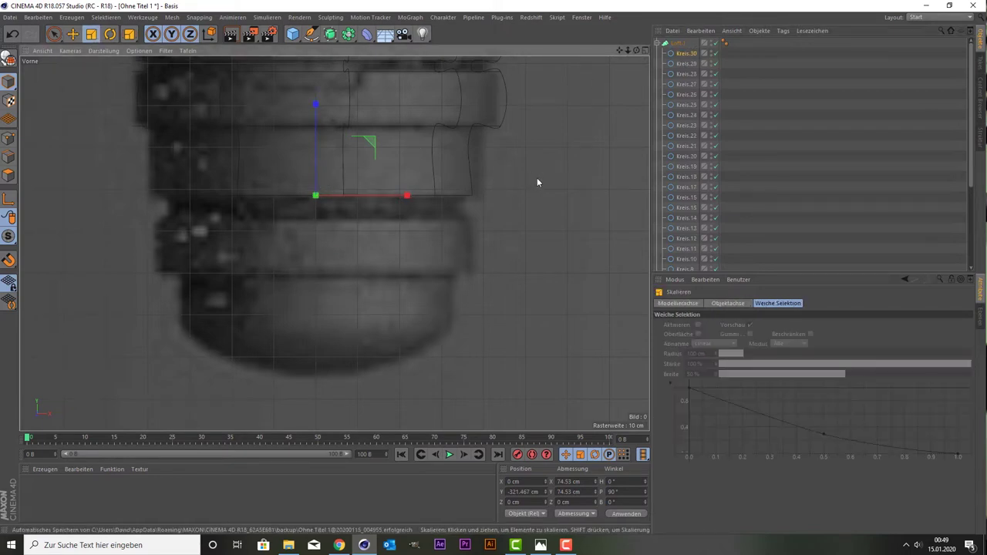
key(t)
mouse_move(537, 178)
mouse_down()
mouse_move(551, 198)
mouse_move(539, 200)
mouse_up()
Add Kreis.31 moved down about 5.6 cm and Kreis.32 enlarged to 119%.
ctrl+drag(680, 55, 680, 52)
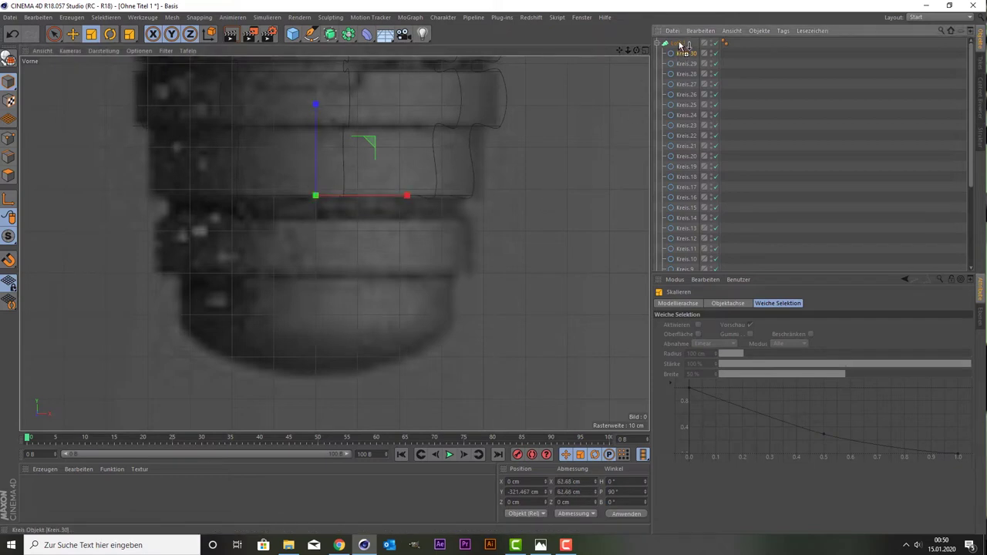
key(space)
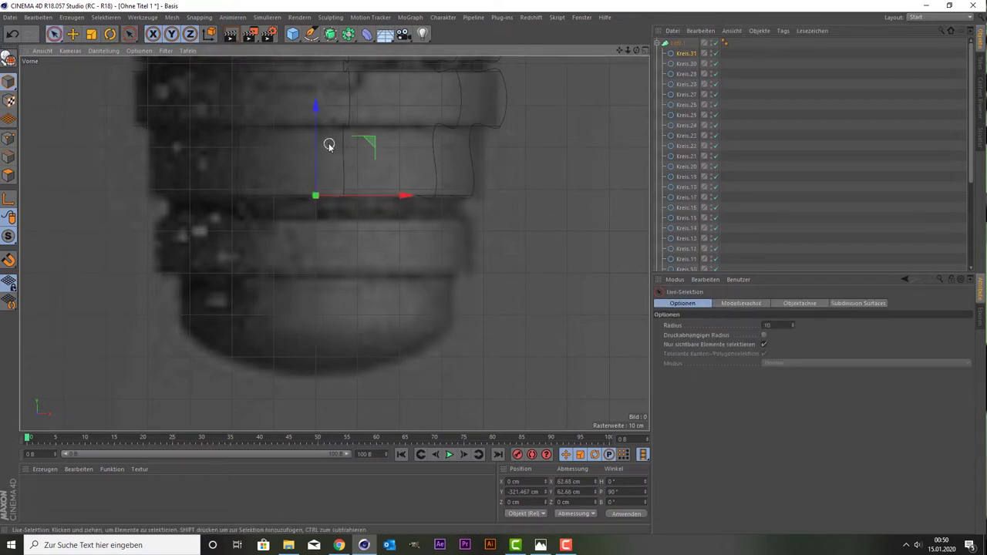
drag(316, 147, 315, 172)
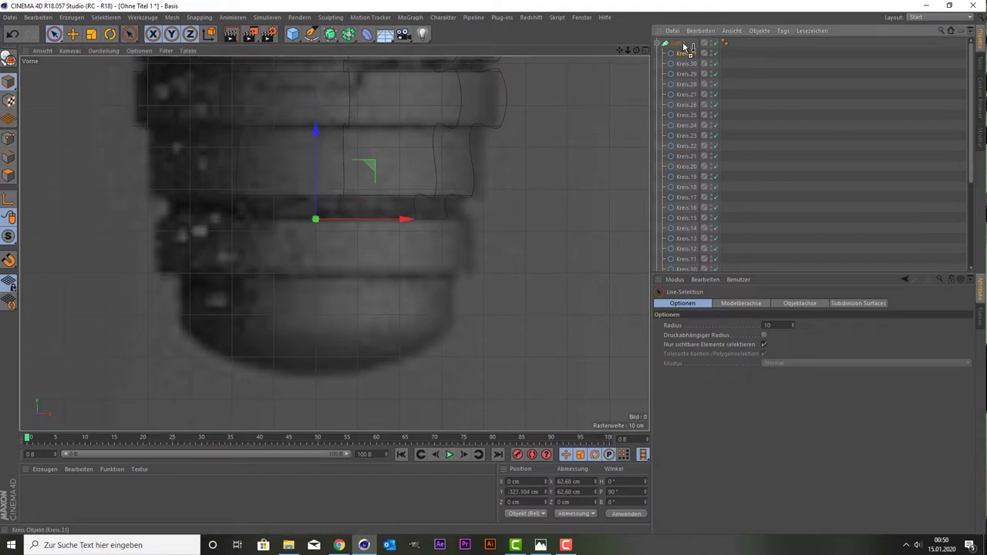
ctrl+drag(684, 48, 683, 45)
key(t)
drag(491, 250, 574, 231)
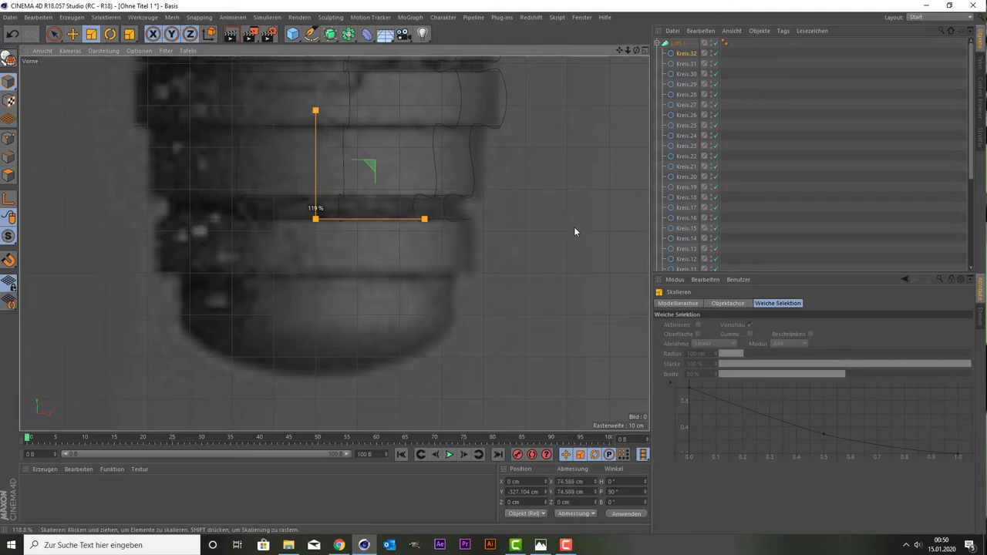
Add a copy moved down about 11.9 cm and Kreis.34 shrunk to 57.732 cm across.
ctrl+drag(683, 53, 678, 48)
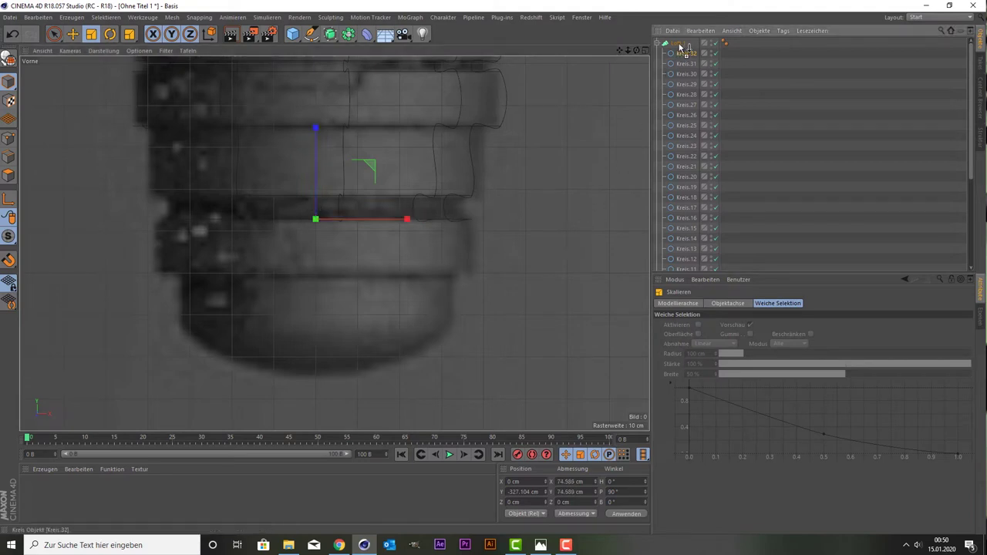
key(9)
drag(318, 182, 309, 237)
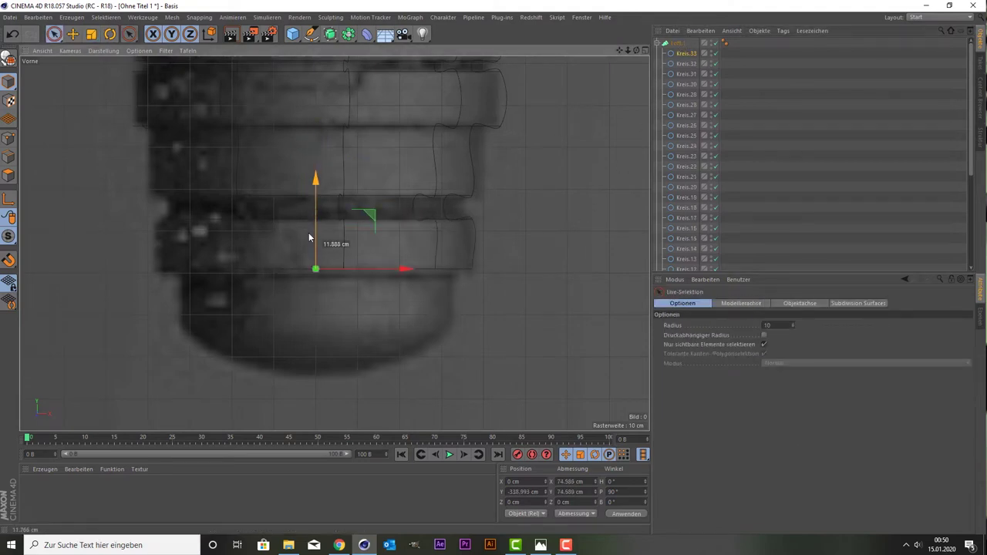
ctrl+drag(685, 55, 683, 44)
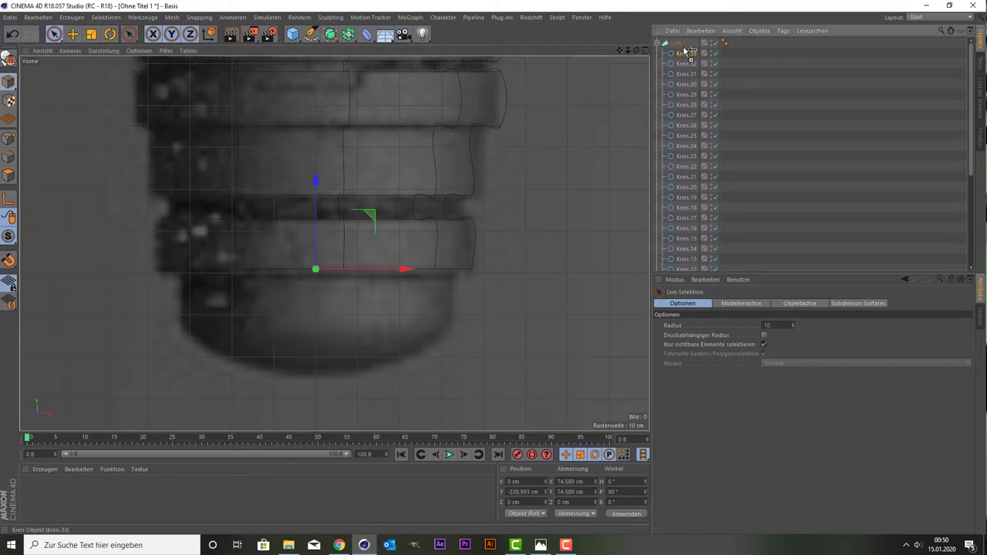
key(t)
drag(542, 219, 500, 283)
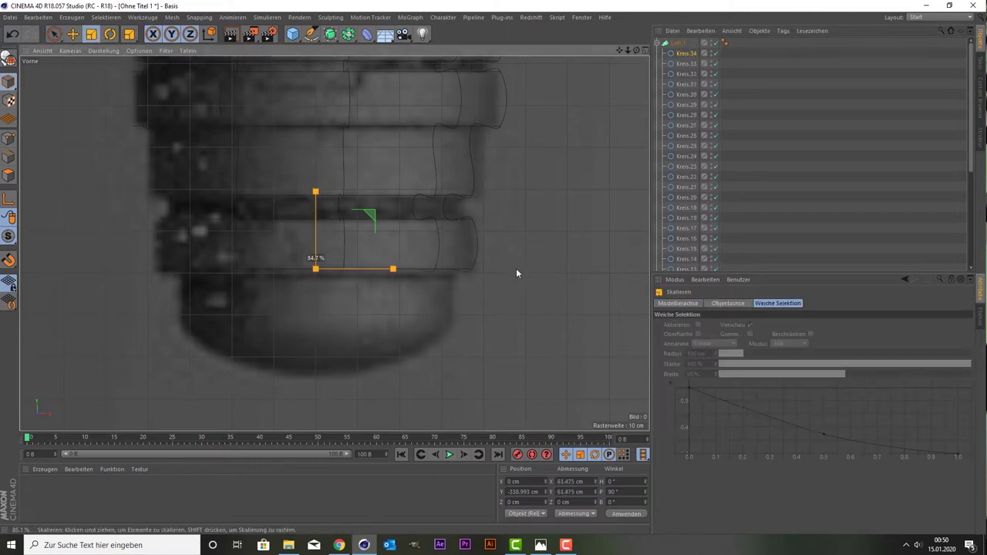
Orbit the perspective view around the lofted column to inspect the full hilt body from below.
middle_click(479, 247)
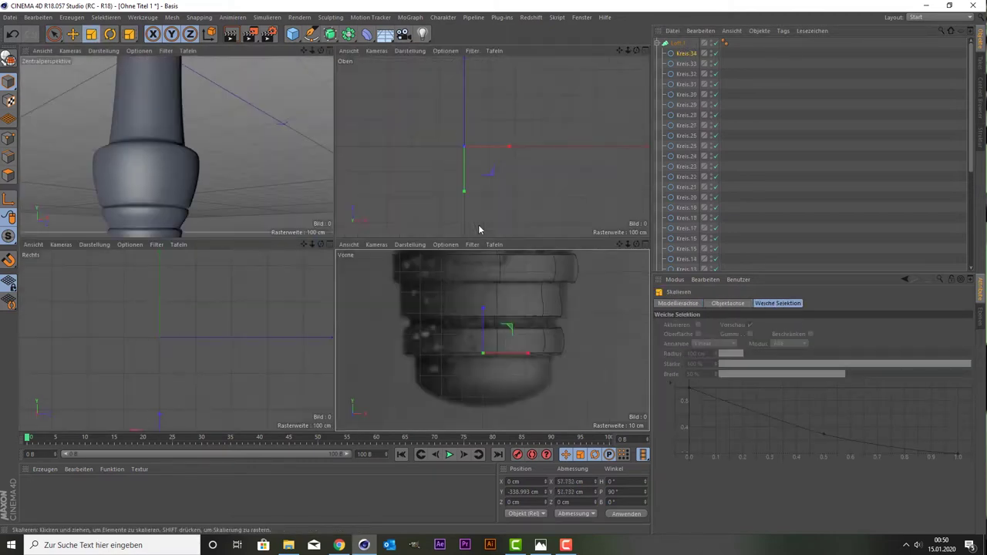
middle_click(258, 205)
scroll(461, 224, down, 5)
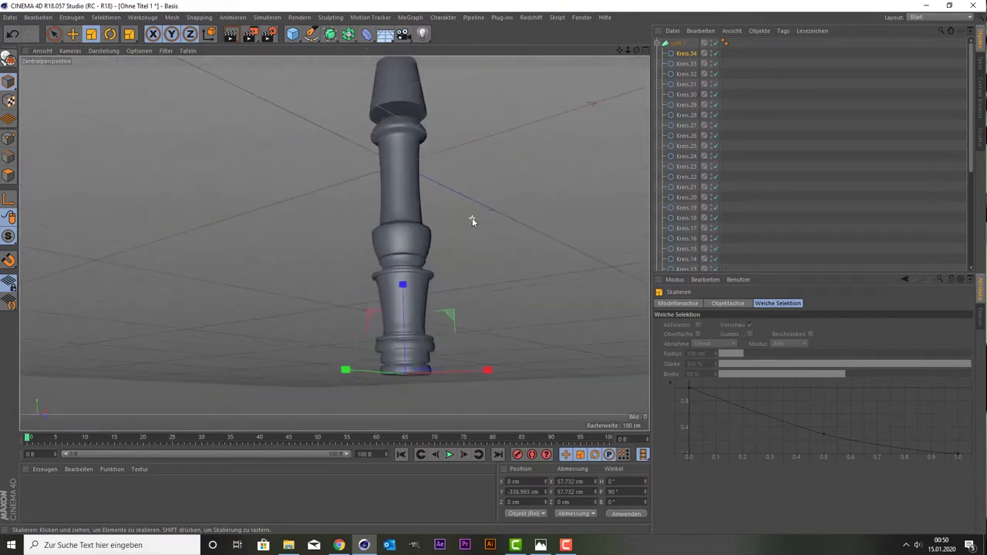
drag(639, 51, 334, 243)
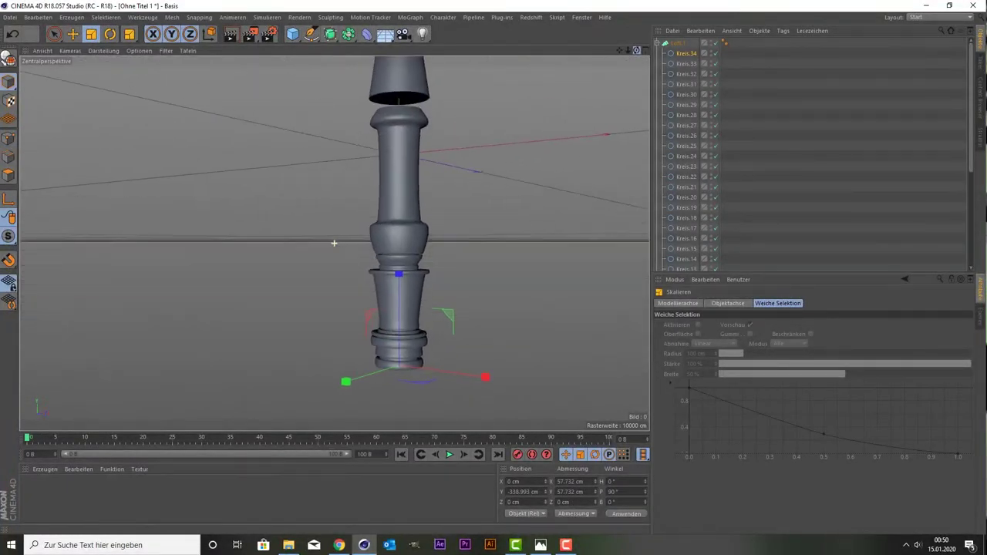
drag(618, 54, 619, 54)
middle_click(424, 182)
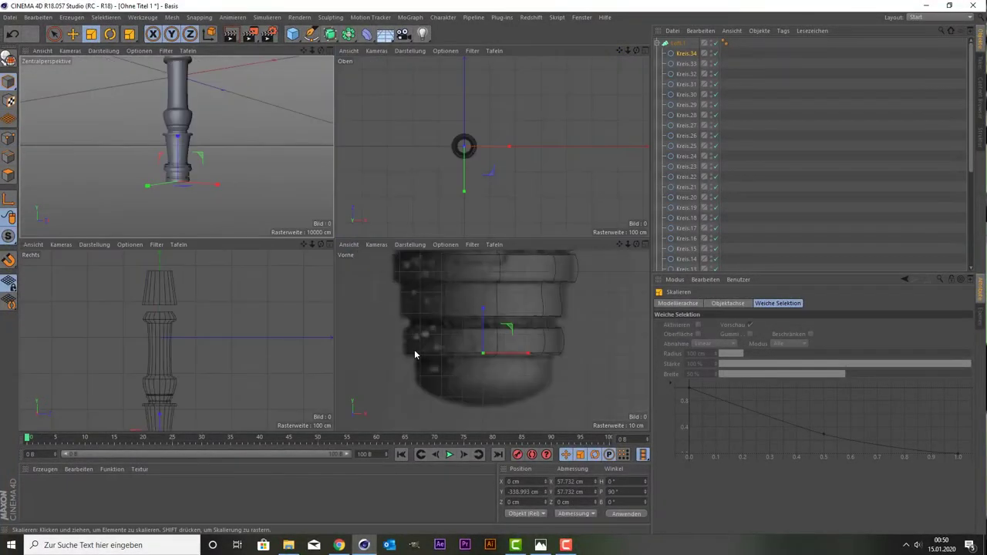
middle_click(414, 349)
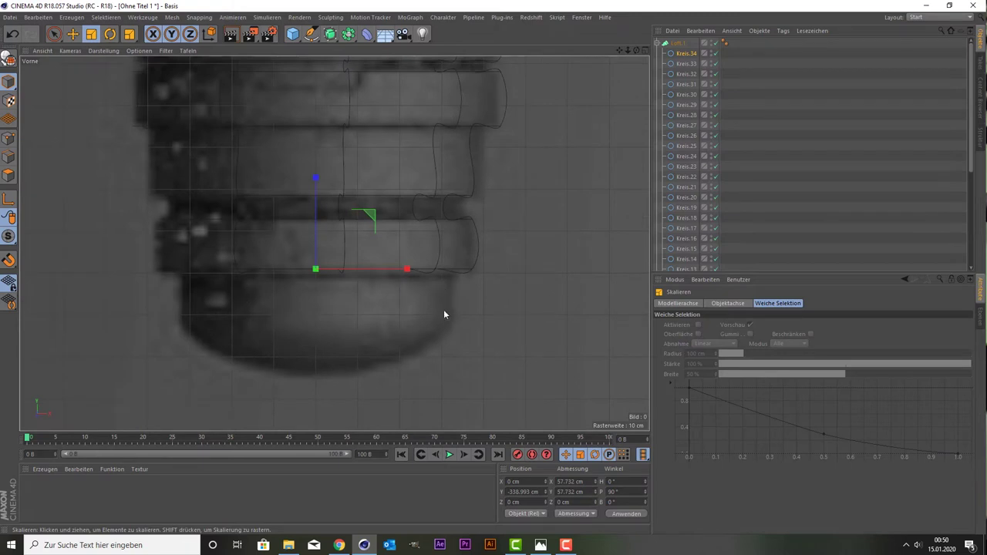
middle_click(386, 308)
middle_click(244, 174)
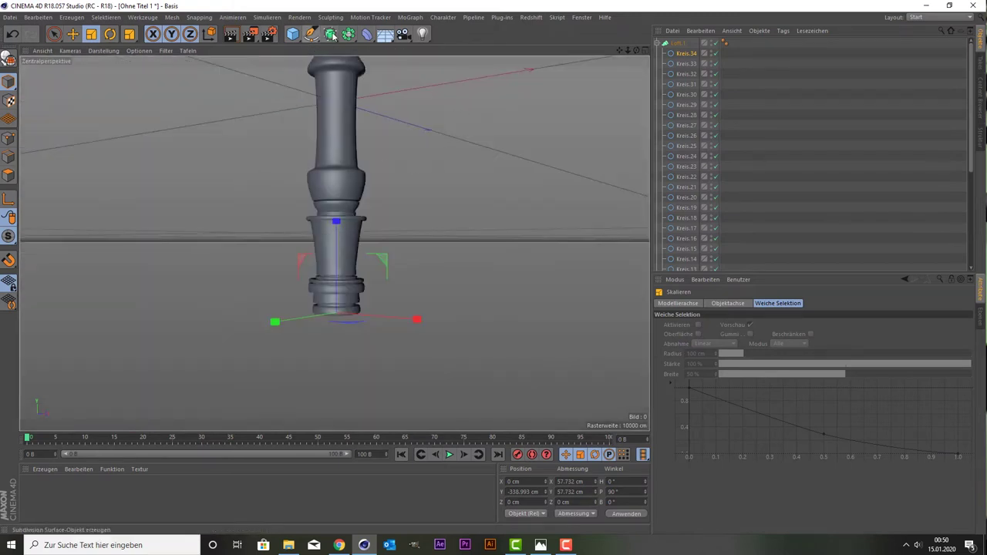
Add an Öltank primitive, frame it, and shrink it to about 57 cm radius.
click(298, 39)
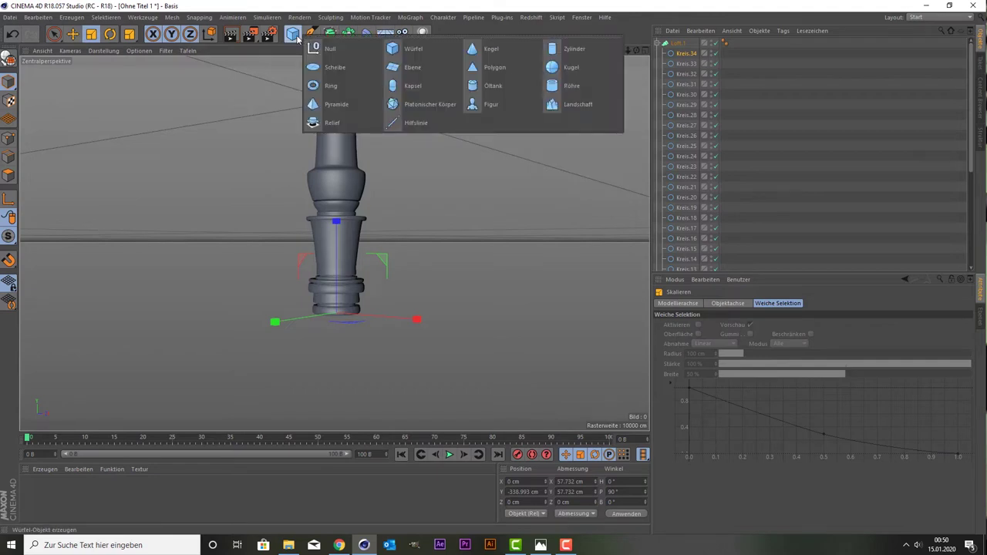
click(506, 89)
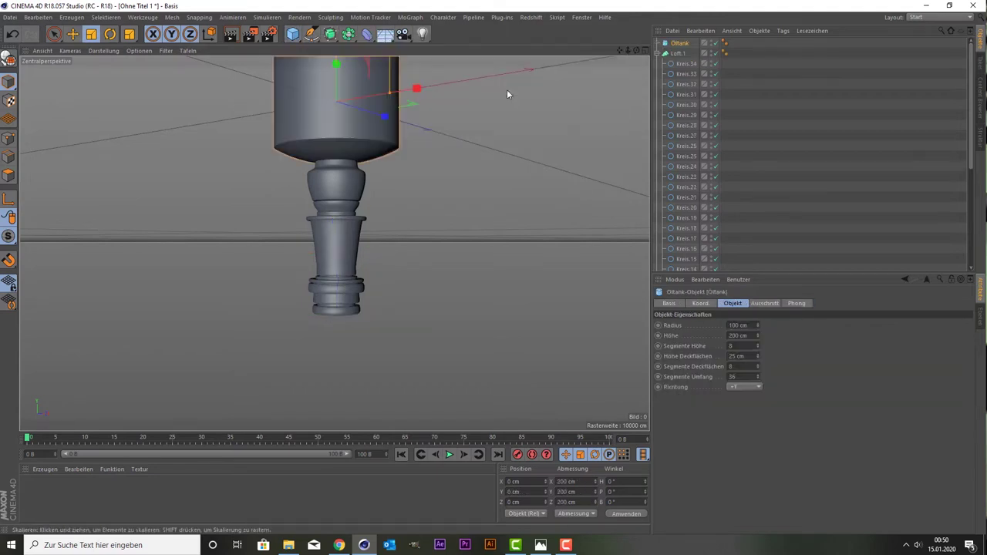
key(o)
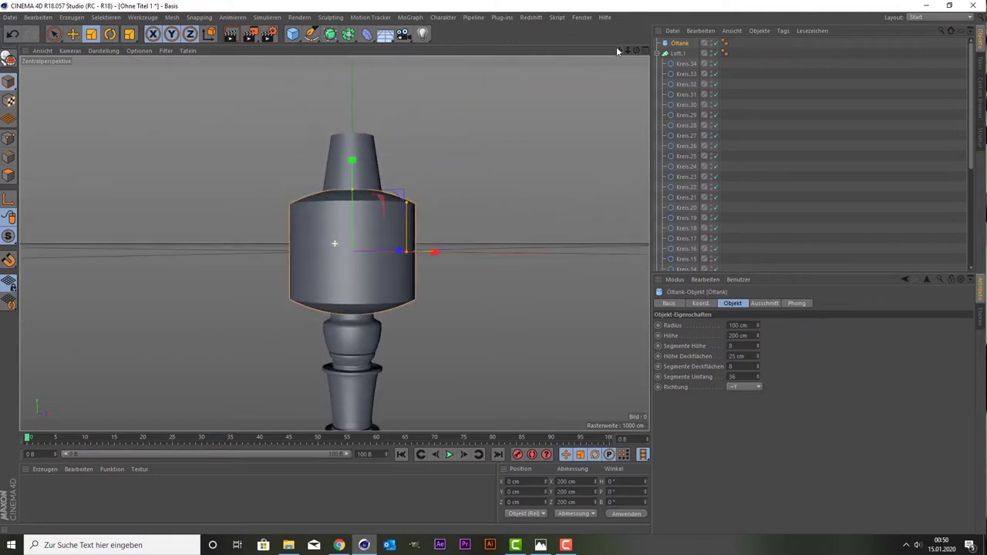
drag(352, 177, 288, 185)
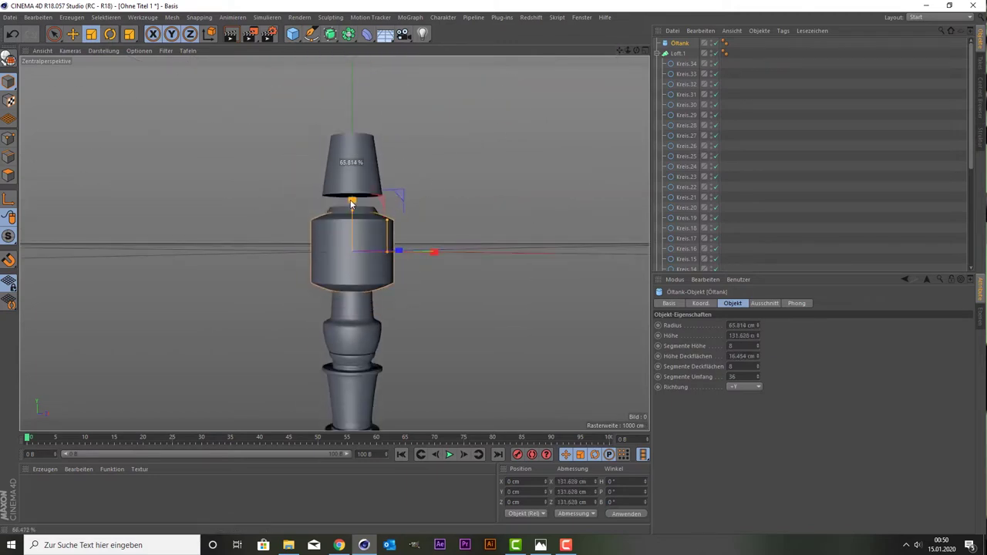
In the front view, lower the oil tank to the hilt's rounded bottom end.
key(F5)
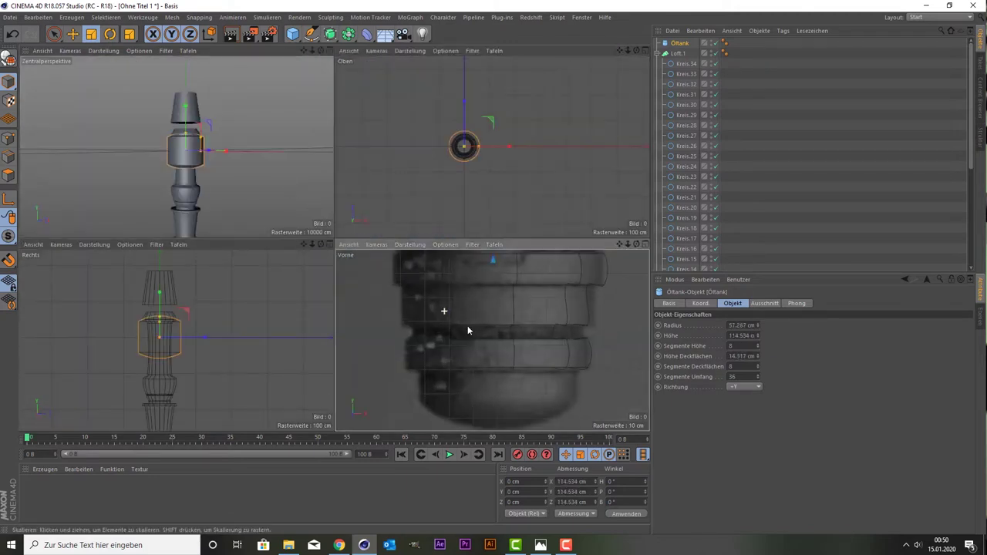
middle_click(467, 325)
scroll(427, 229, down, 5)
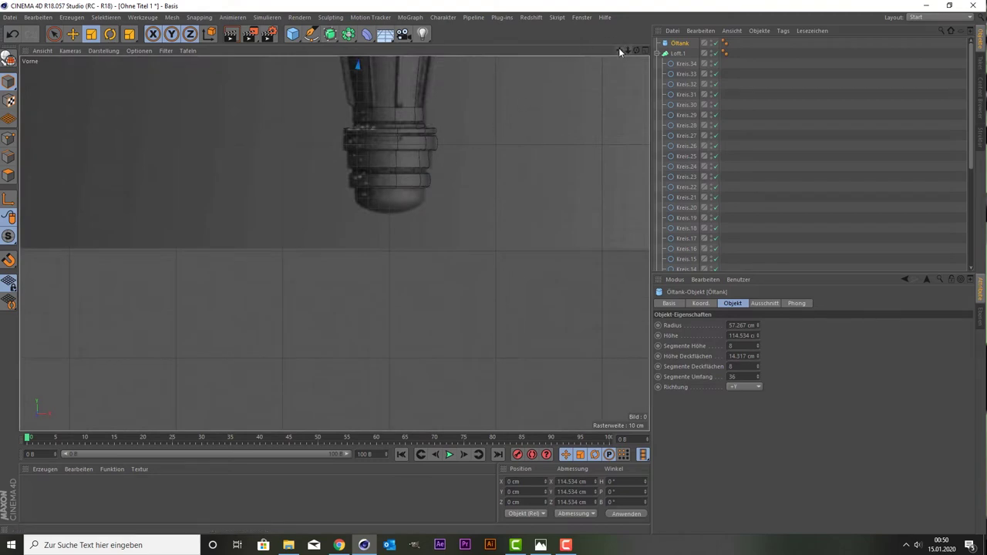
drag(619, 52, 586, 247)
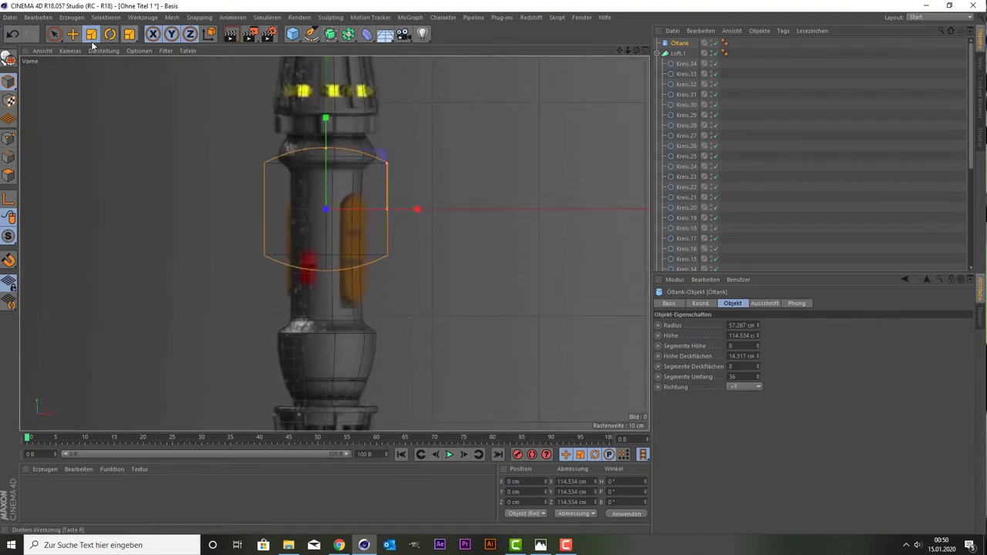
click(54, 34)
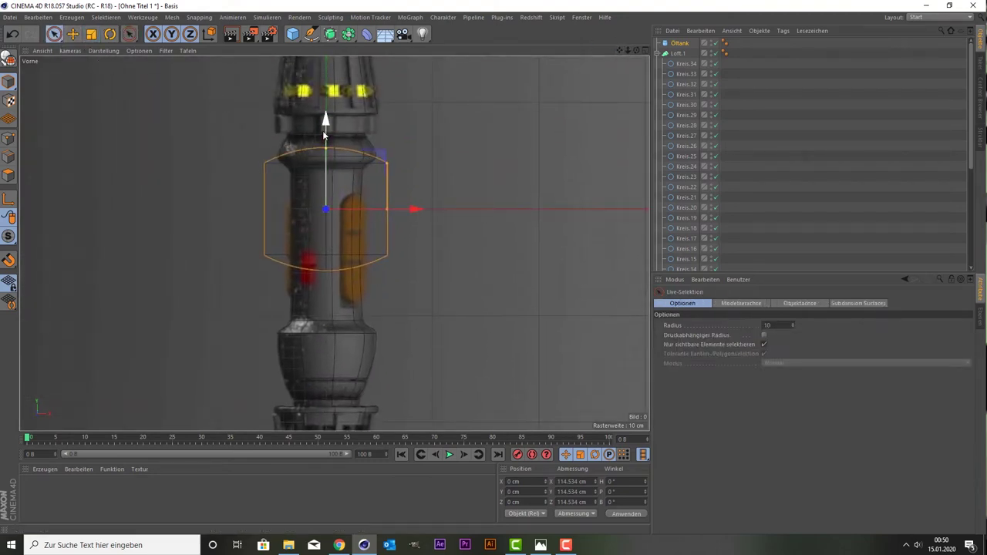
drag(325, 135, 324, 294)
mouse_move(619, 52)
mouse_down()
mouse_move(334, 243)
mouse_move(459, 109)
mouse_up()
drag(344, 121, 316, 307)
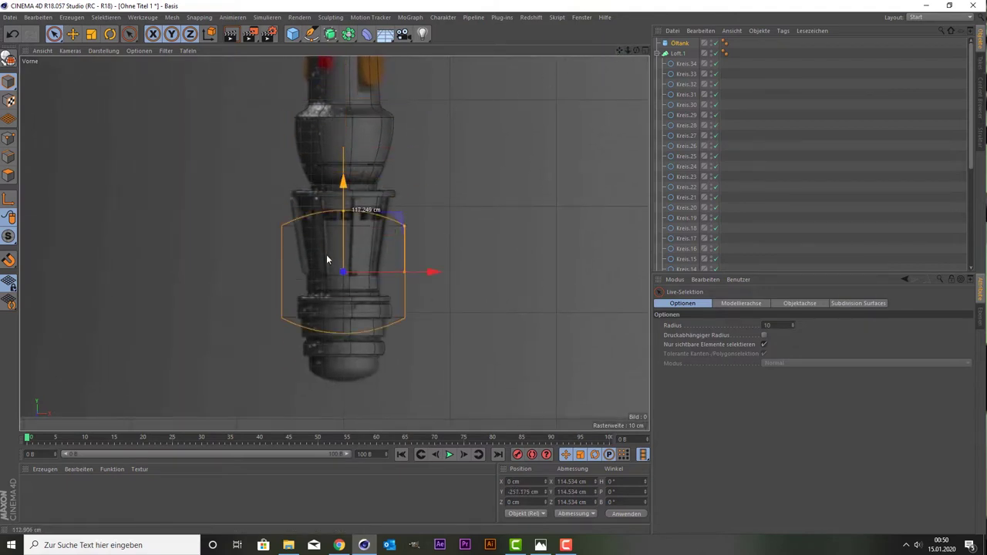
click(91, 34)
drag(97, 204, 53, 275)
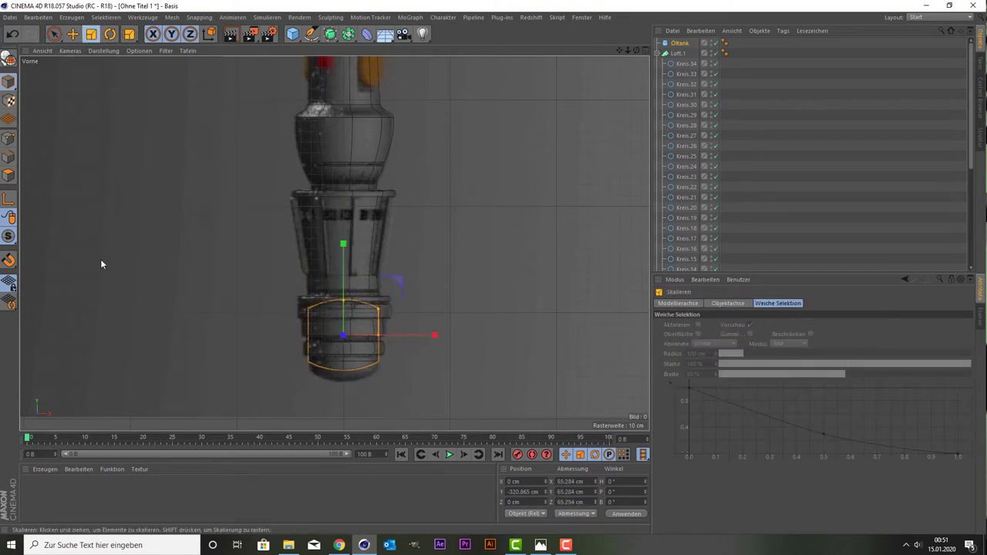
scroll(462, 230, up, 2)
scroll(462, 229, up, 3)
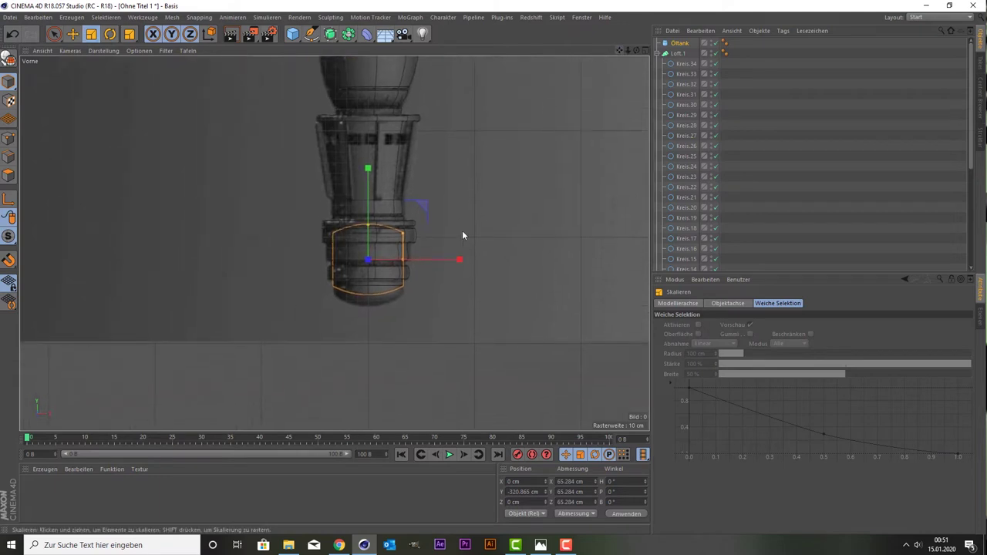
scroll(350, 242, up, 3)
key(space)
drag(300, 224, 298, 248)
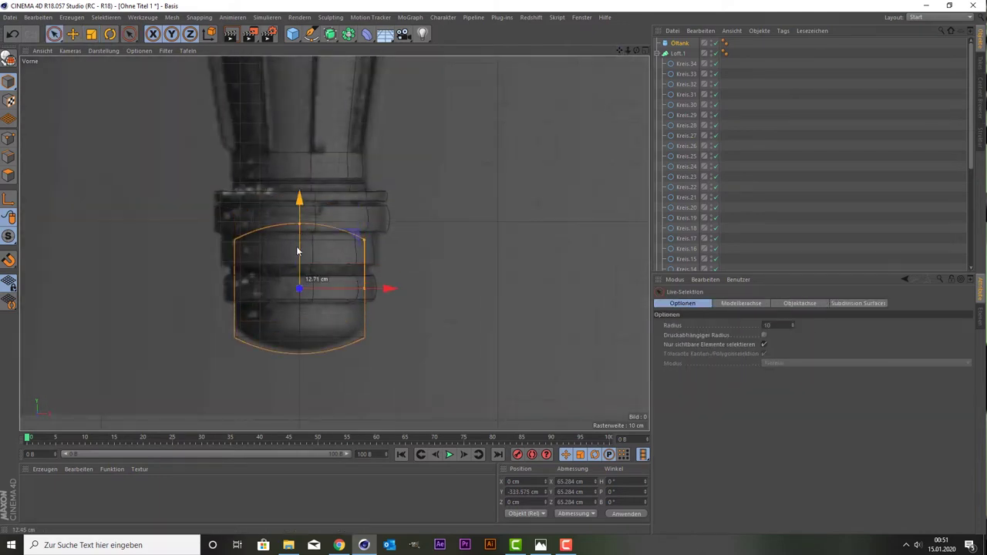
key(t)
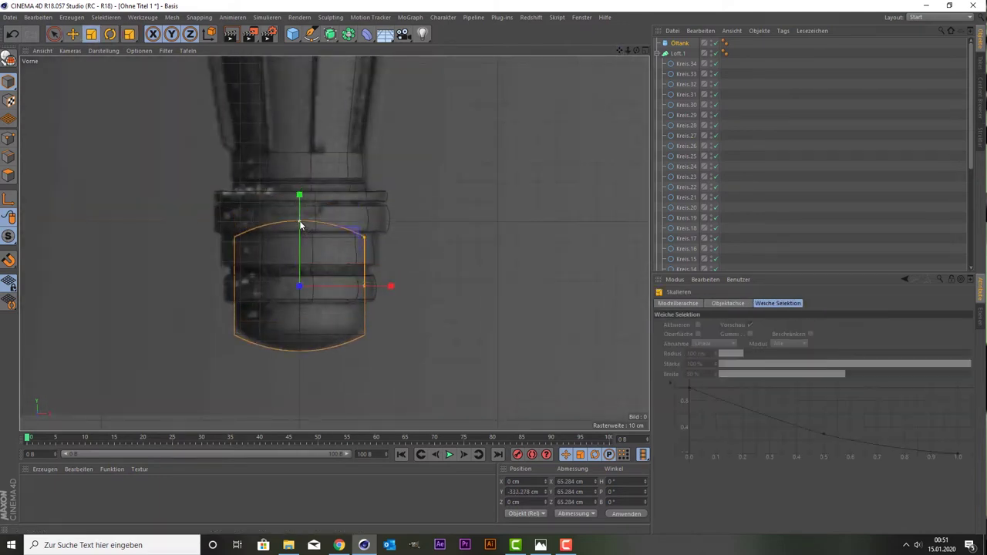
mouse_move(300, 225)
mouse_down()
mouse_move(298, 262)
mouse_move(300, 253)
mouse_up()
key(space)
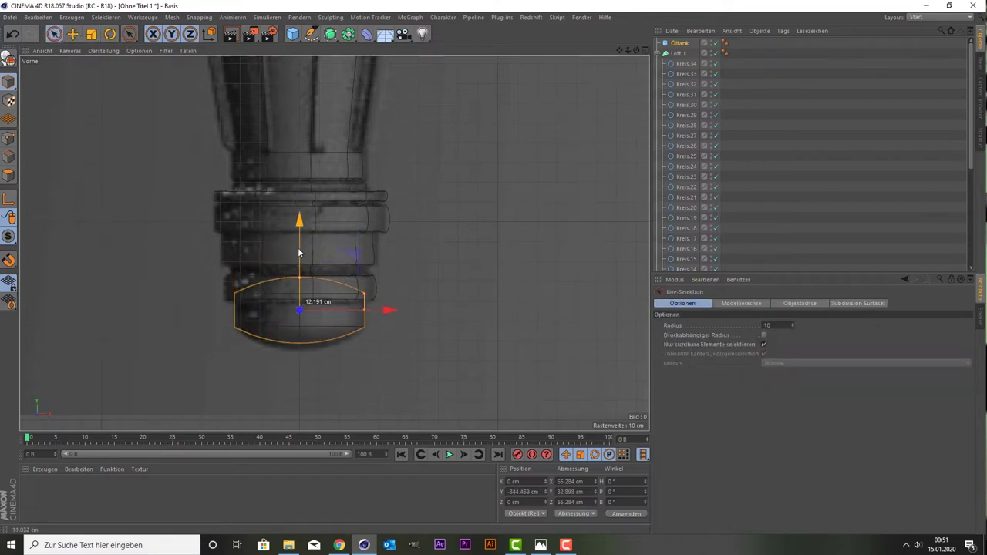
drag(299, 253, 299, 253)
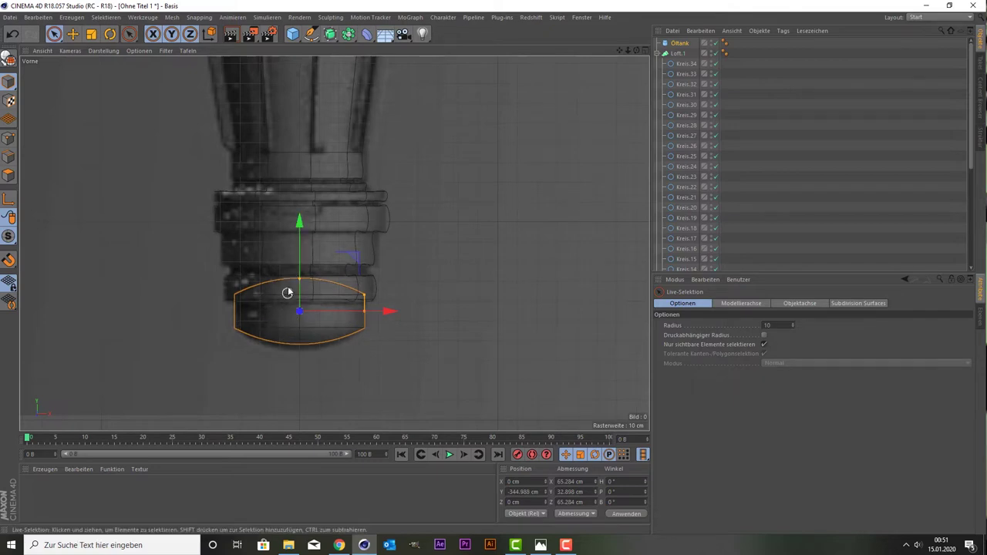
middle_click(247, 259)
middle_click(207, 147)
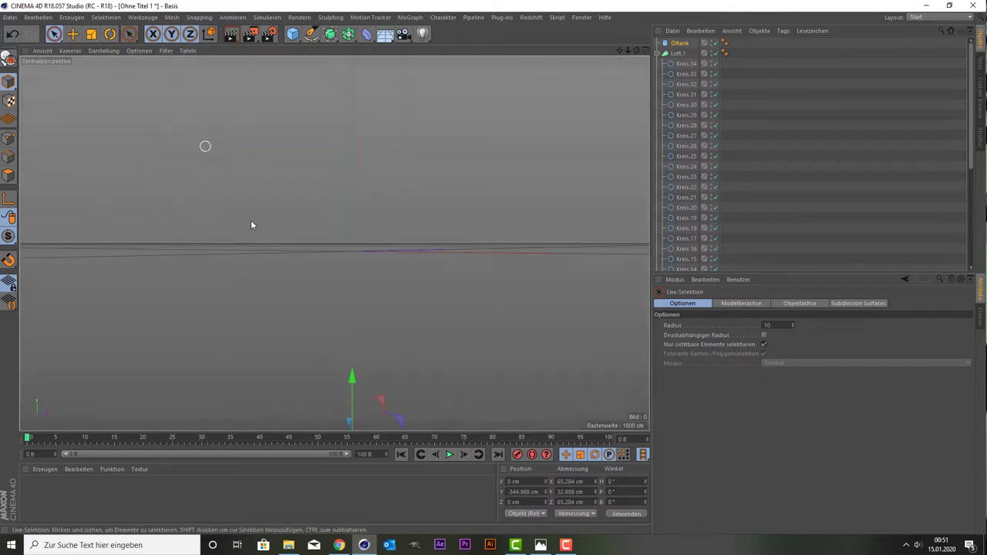
drag(621, 52, 421, 322)
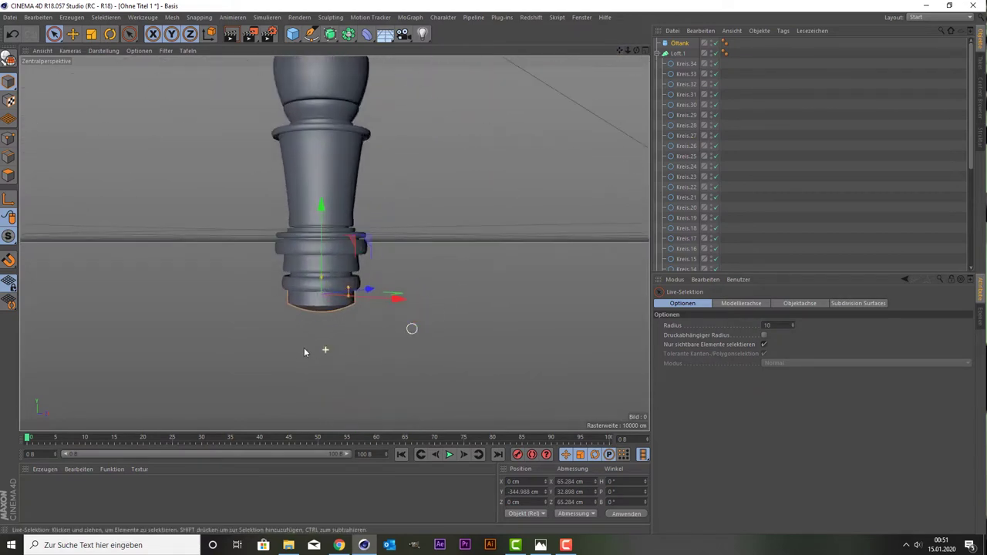
drag(437, 300, 310, 326)
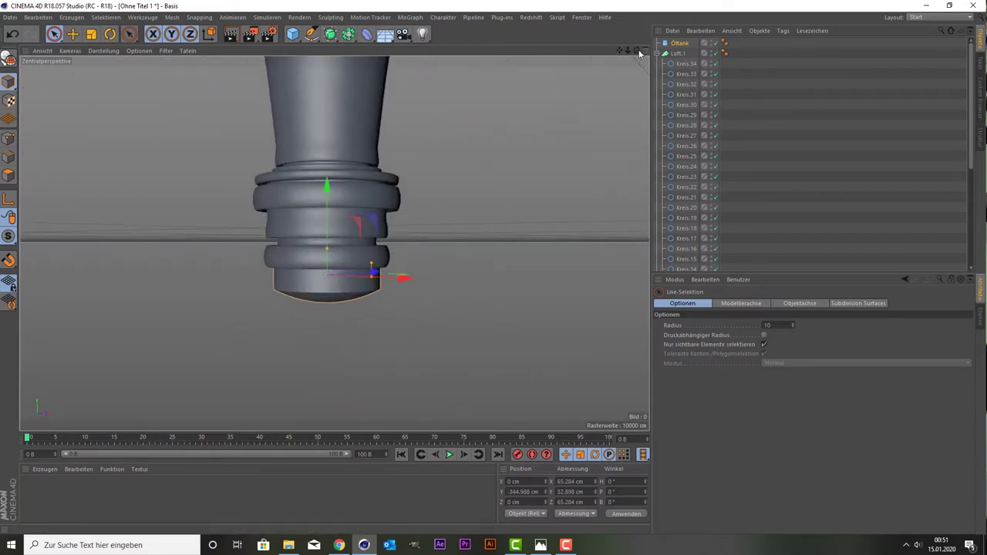
mouse_move(639, 52)
mouse_down()
mouse_move(552, 151)
mouse_move(617, 44)
mouse_move(335, 243)
mouse_move(395, 168)
mouse_up()
middle_click(375, 176)
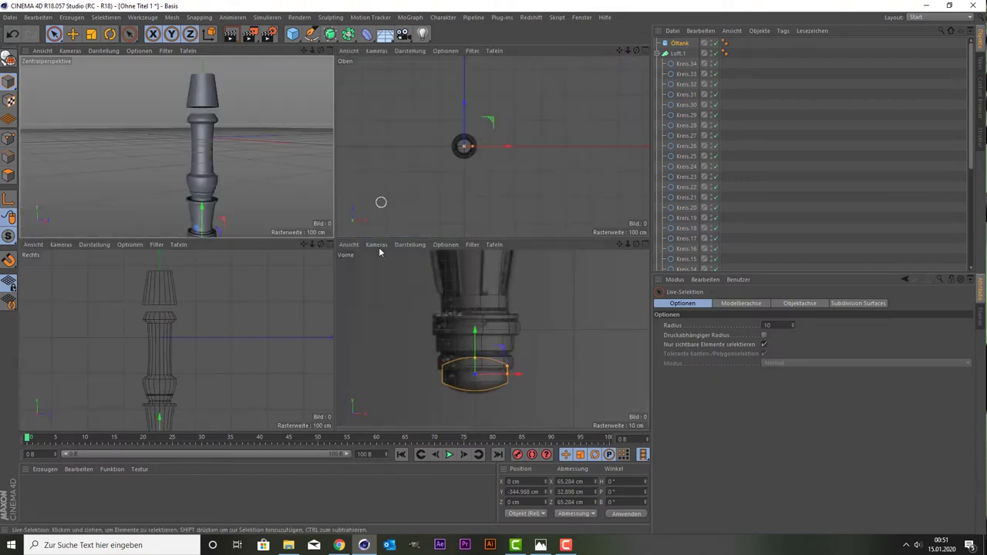
middle_click(425, 324)
scroll(506, 134, down, 3)
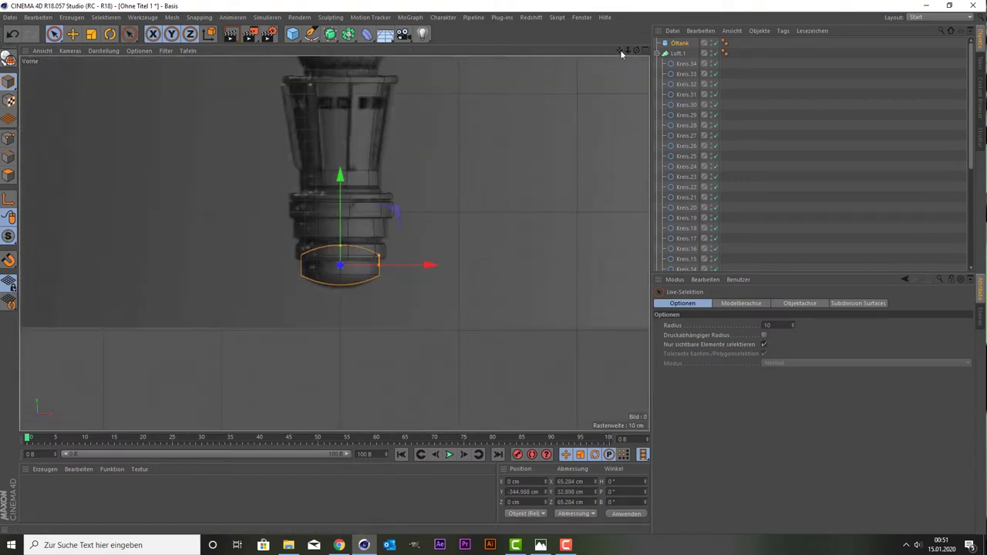
mouse_move(620, 50)
mouse_down()
mouse_move(334, 244)
mouse_move(336, 269)
mouse_up()
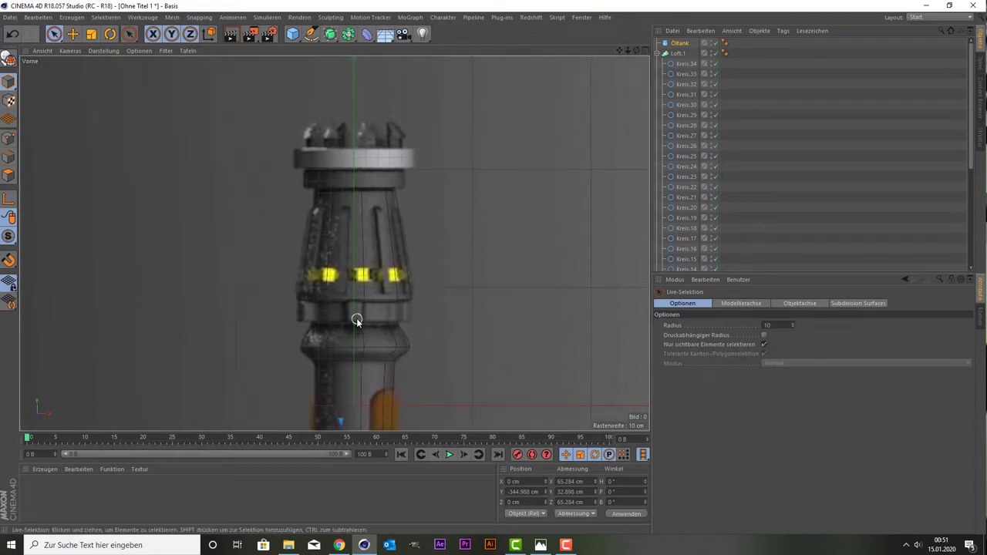
Add a Röhre tube and raise it to the blueprint band at about 80 cm.
click(293, 35)
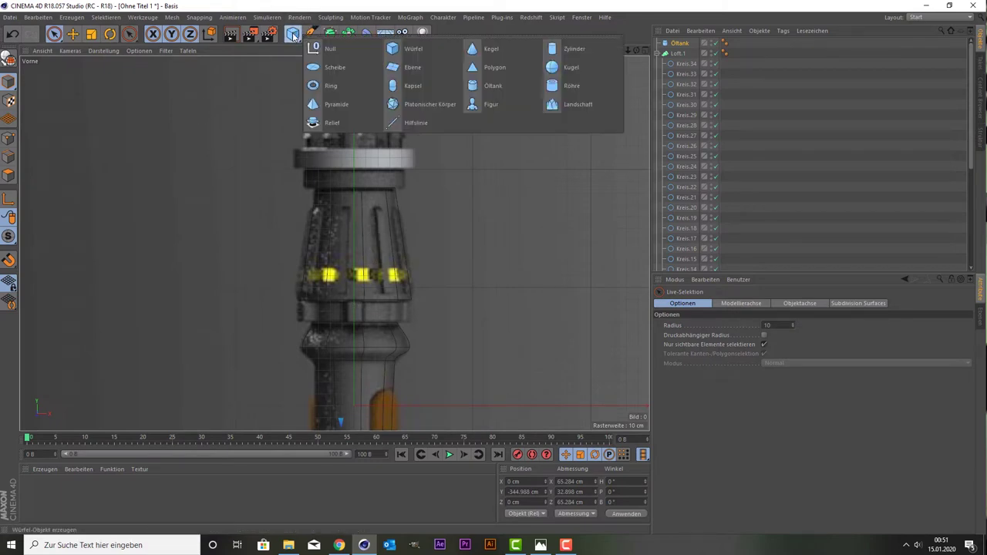
click(572, 86)
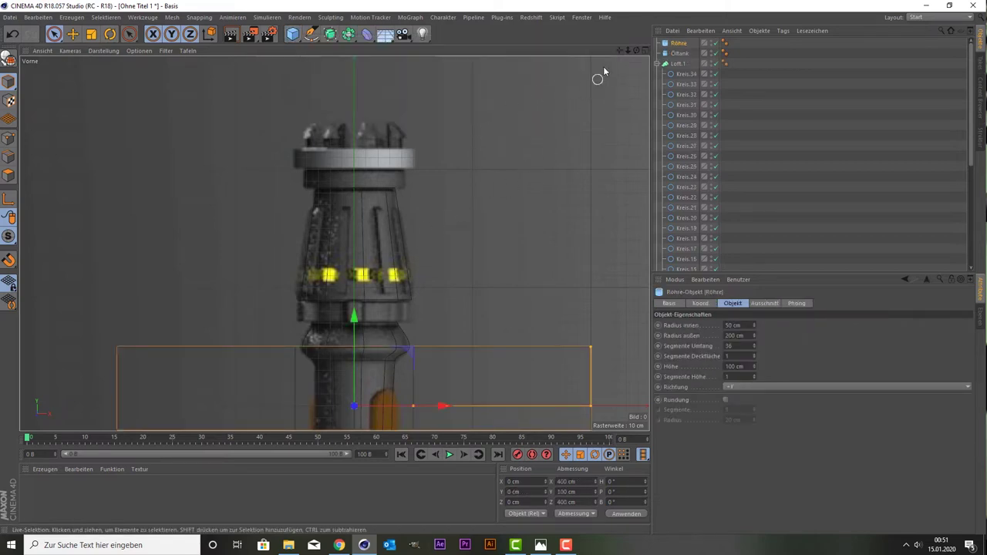
mouse_move(619, 49)
mouse_down()
mouse_move(586, 215)
mouse_move(466, 221)
mouse_move(466, 232)
mouse_up()
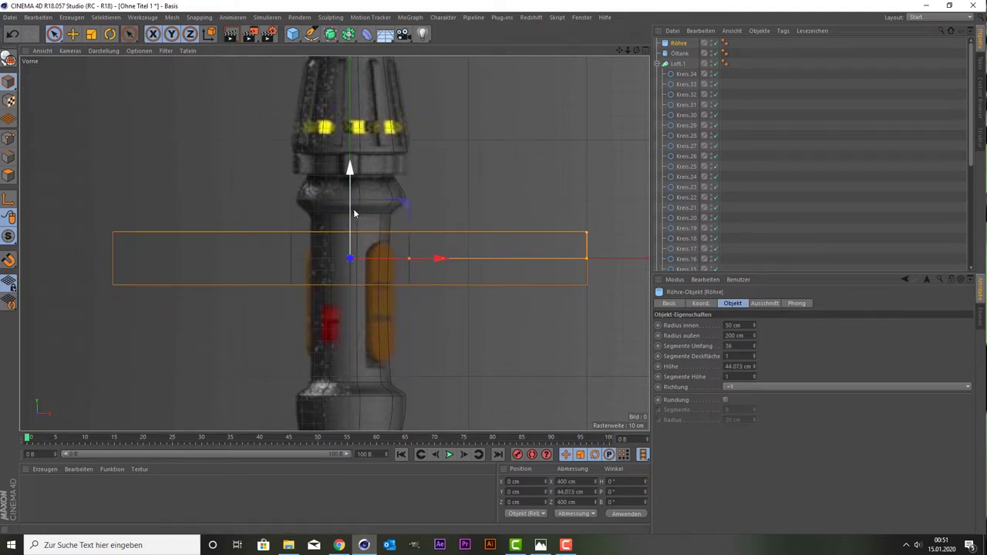
drag(354, 214, 439, 111)
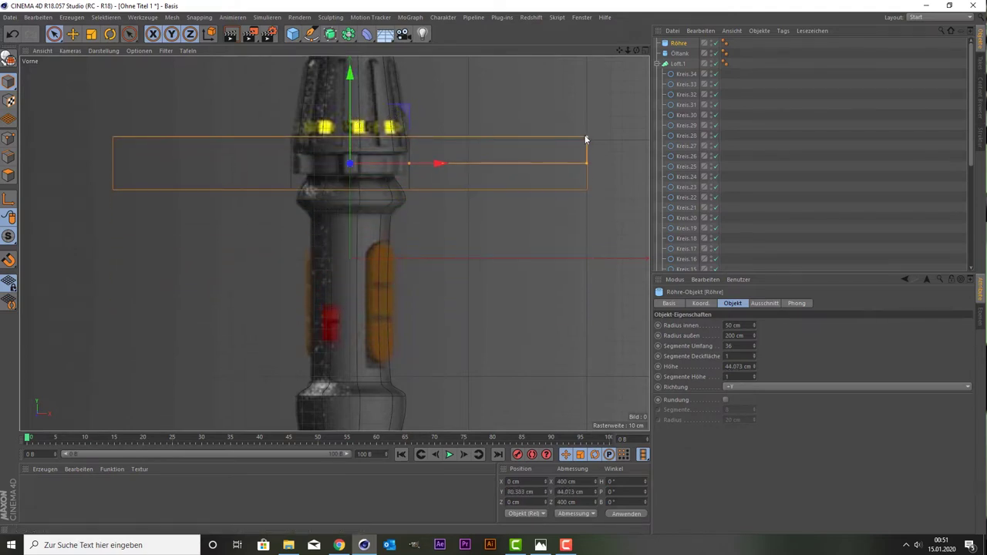
Flatten the tube into a thin ring with about 25 cm inner and 46 cm outer radius.
mouse_move(586, 144)
mouse_down()
mouse_move(584, 175)
mouse_move(407, 176)
mouse_up()
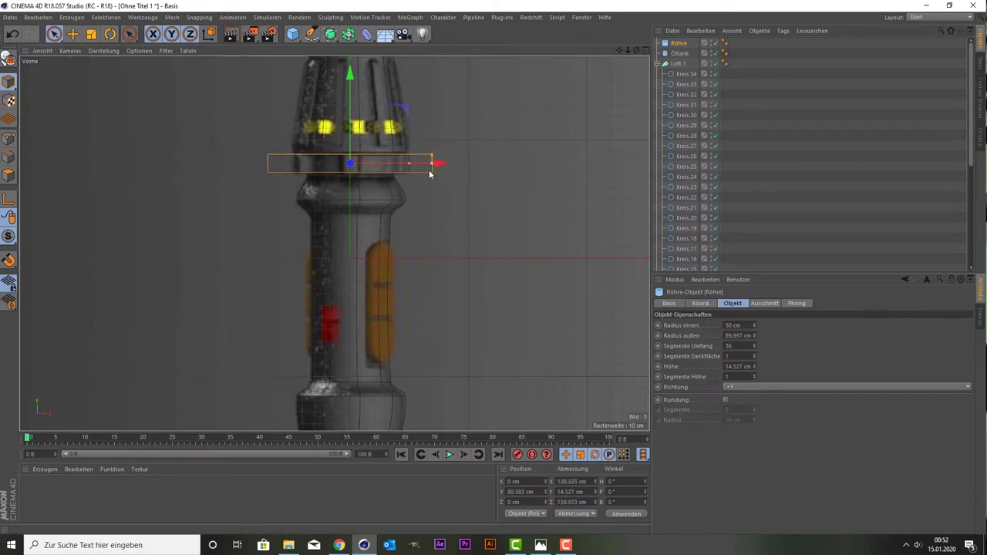
scroll(392, 220, up, 2)
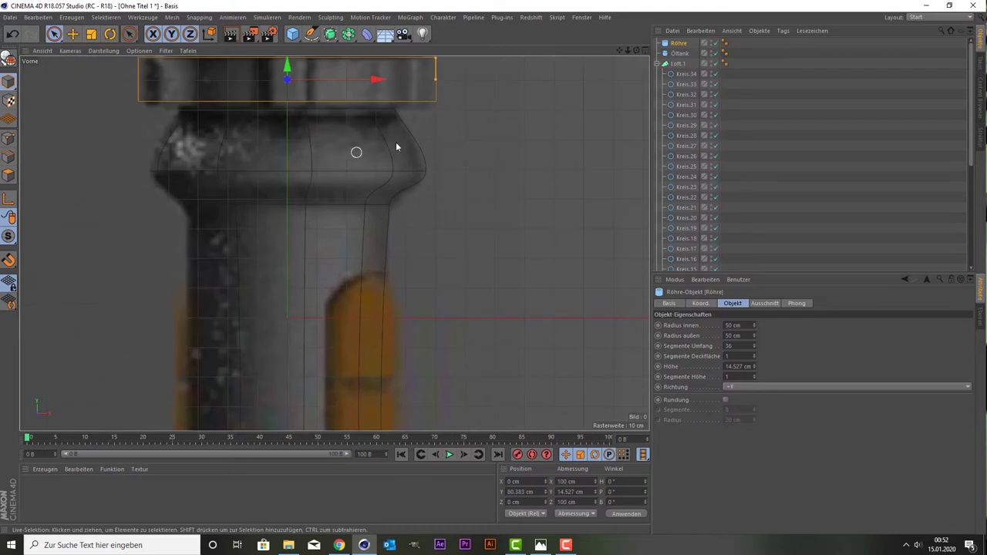
drag(621, 50, 668, 171)
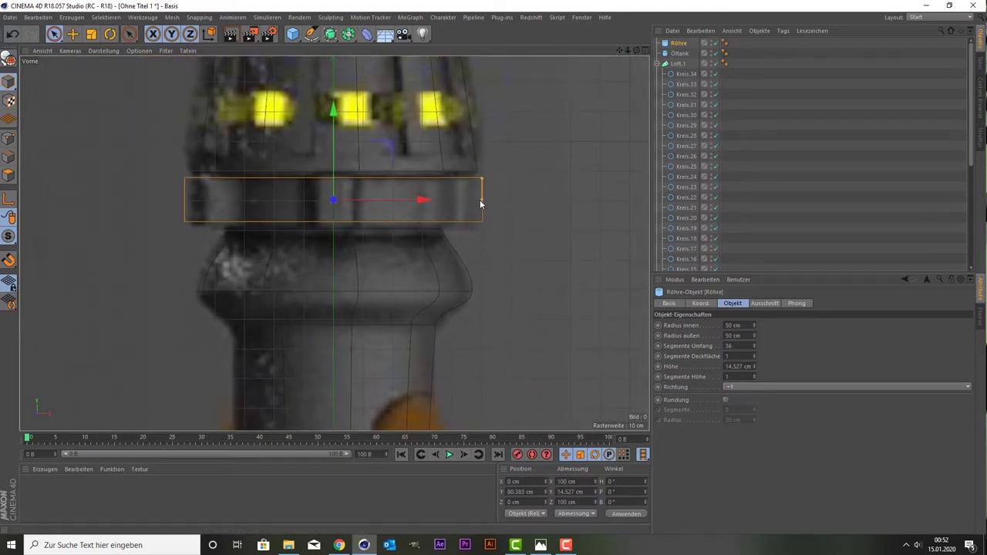
drag(475, 202, 509, 203)
drag(405, 201, 407, 200)
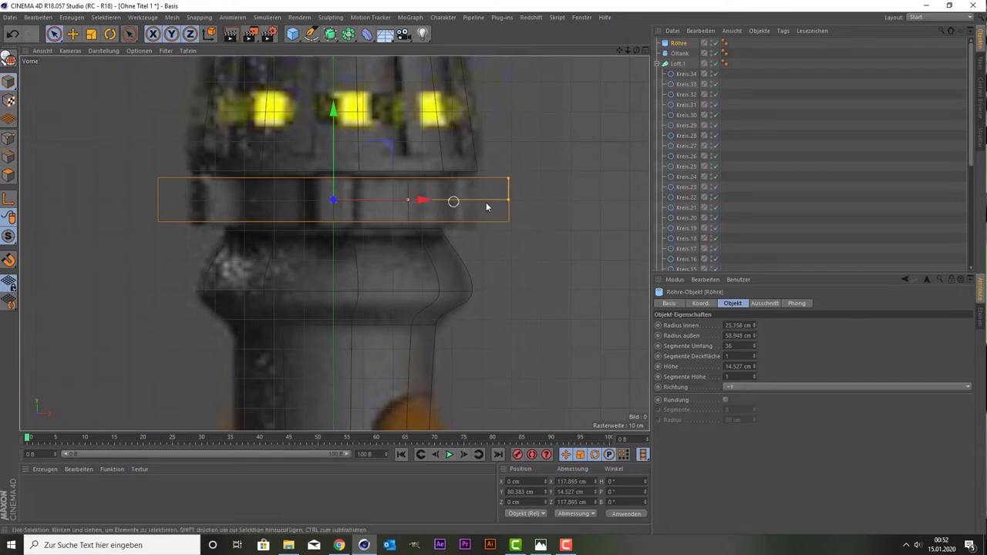
drag(507, 202, 472, 207)
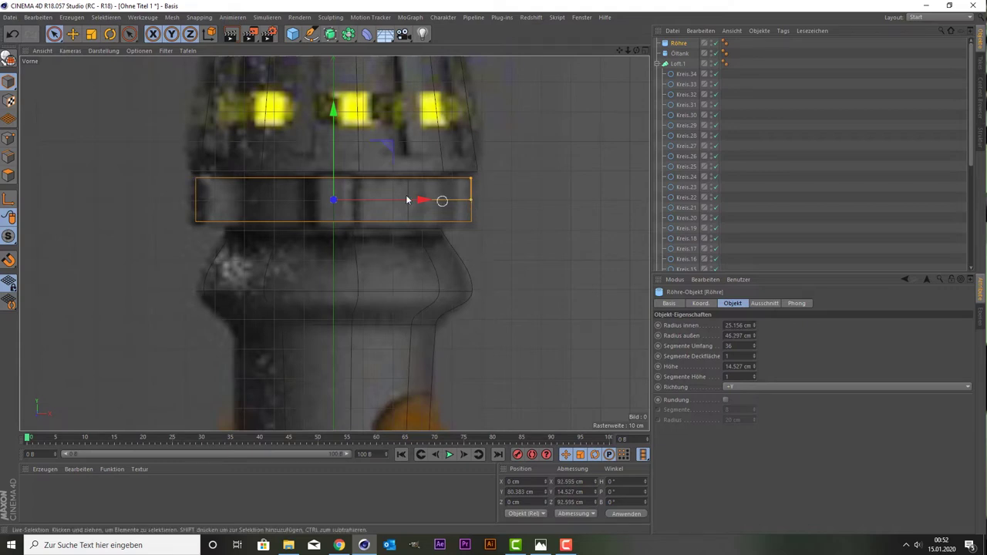
In the perspective view, drag the Röhre height up to about 22.38 cm.
middle_click(316, 160)
middle_click(183, 140)
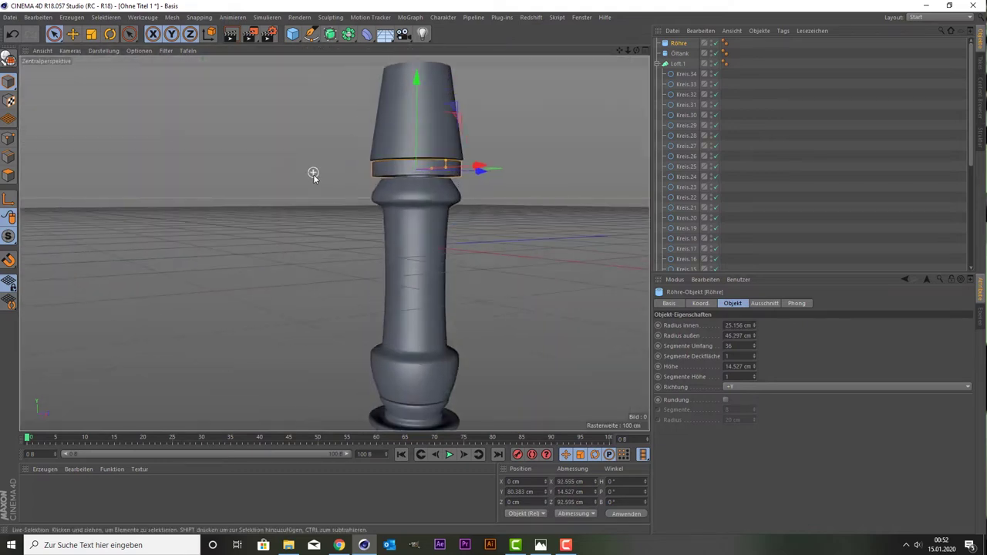
scroll(347, 179, up, 3)
scroll(416, 182, up, 3)
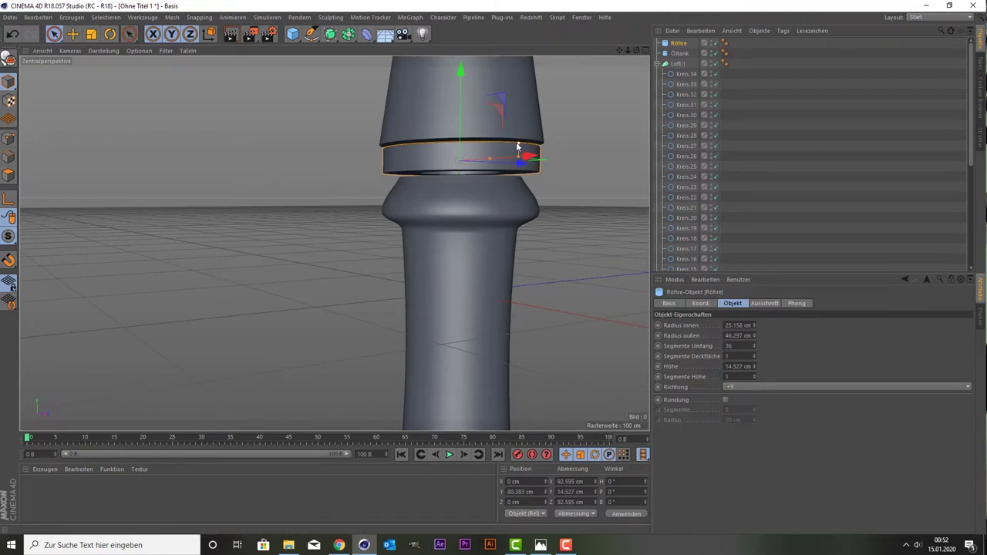
drag(517, 145, 518, 140)
Compare the taller ring against the blueprint band in the front and perspective views.
middle_click(268, 138)
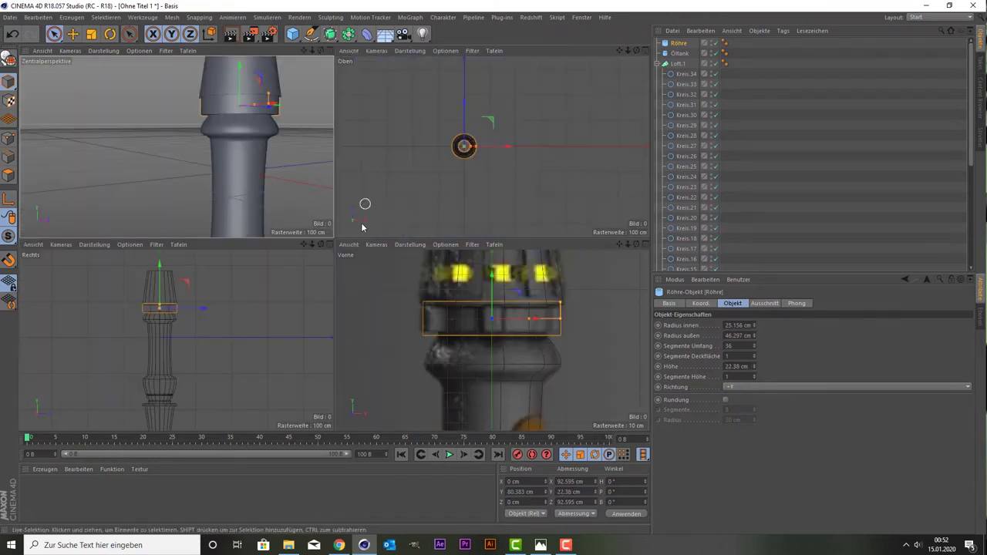
middle_click(383, 264)
scroll(318, 208, up, 1)
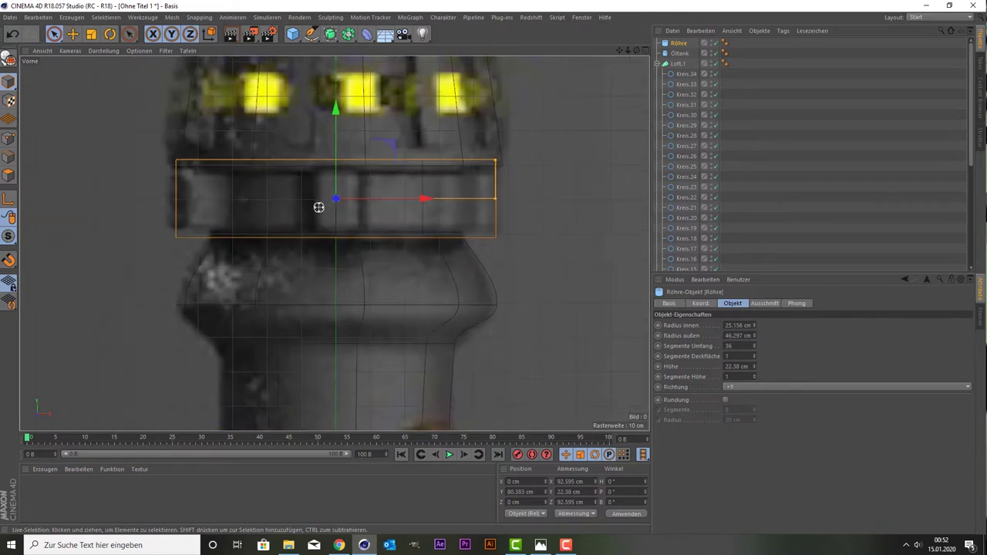
middle_click(318, 208)
middle_click(253, 159)
scroll(478, 154, up, 1)
scroll(534, 165, up, 1)
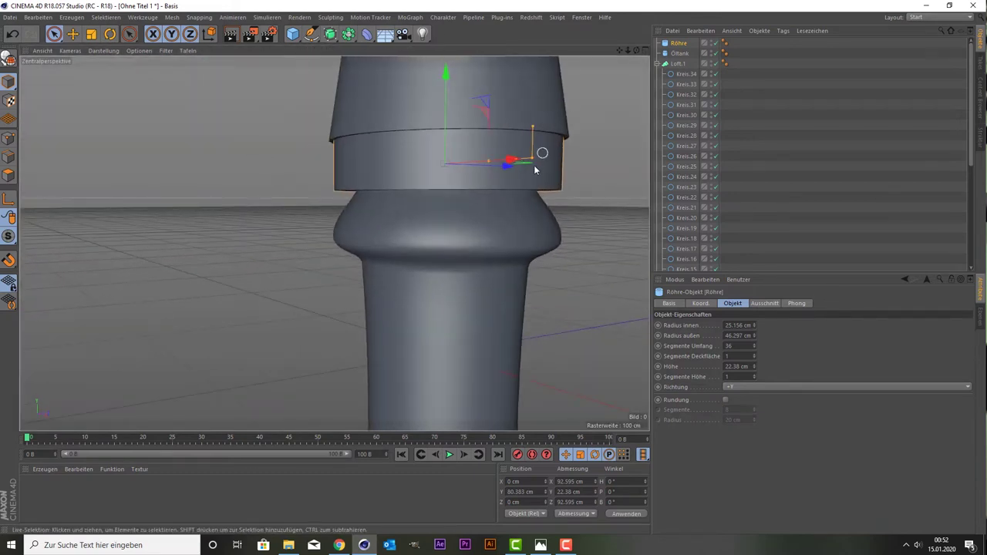
middle_click(505, 197)
middle_click(432, 264)
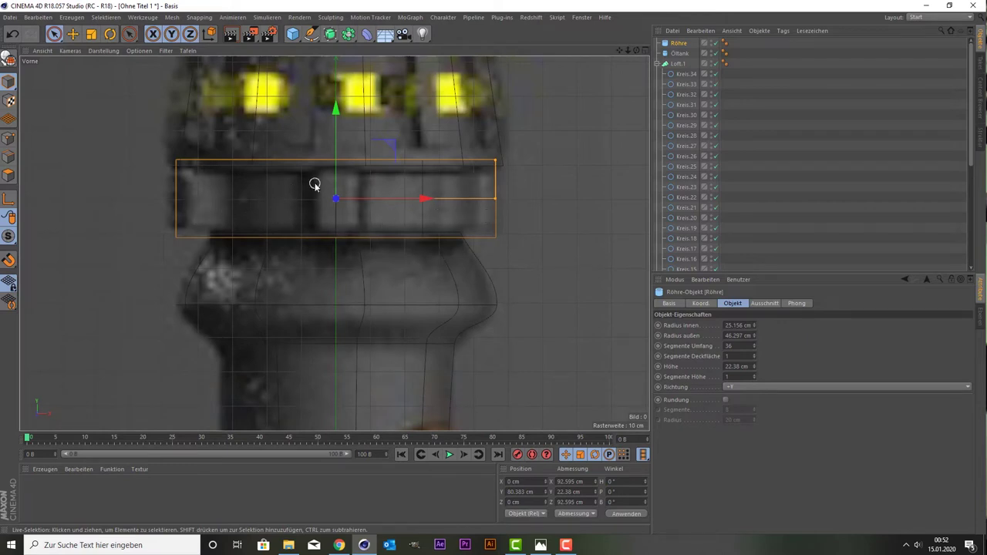
middle_click(315, 186)
middle_click(420, 221)
Turn on Drahtgitter wireframe over the shading, zoom the front view, and select Loft.1.
click(129, 51)
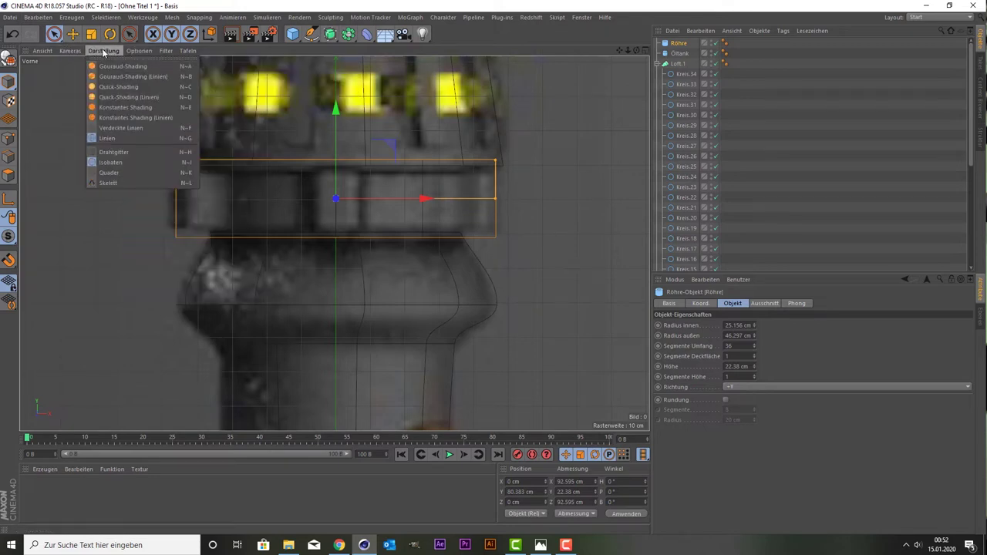
click(121, 151)
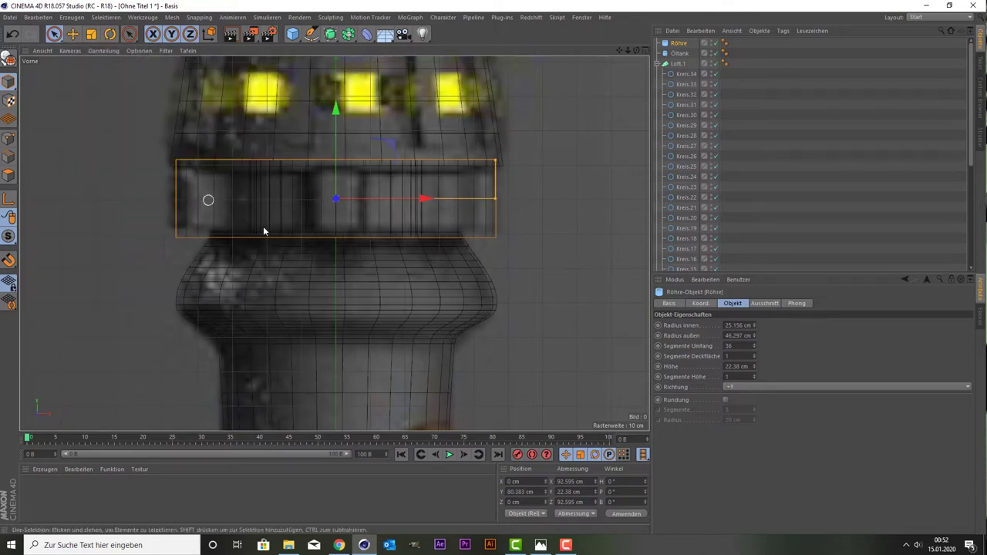
scroll(309, 201, down, 3)
scroll(316, 206, up, 1)
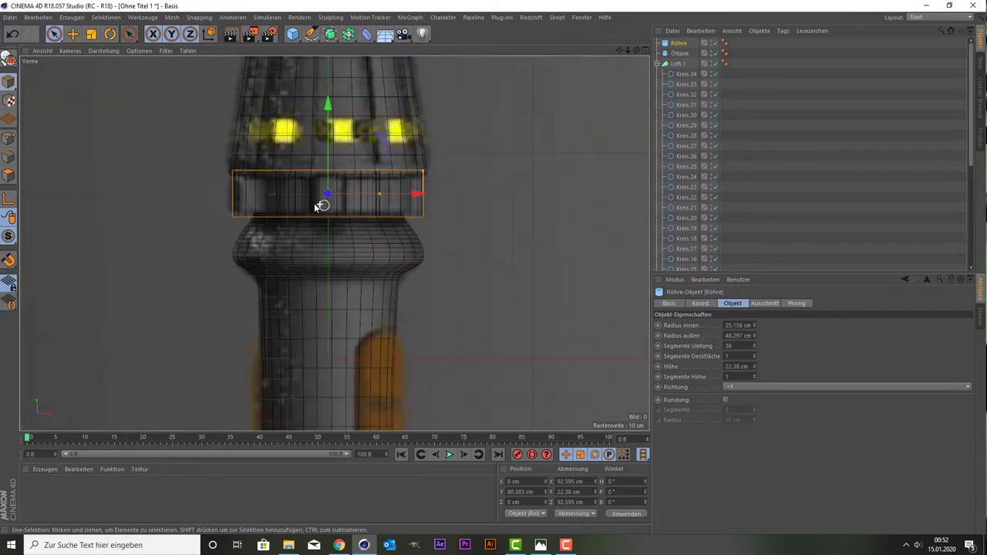
scroll(315, 204, up, 2)
scroll(315, 203, down, 3)
scroll(315, 201, up, 2)
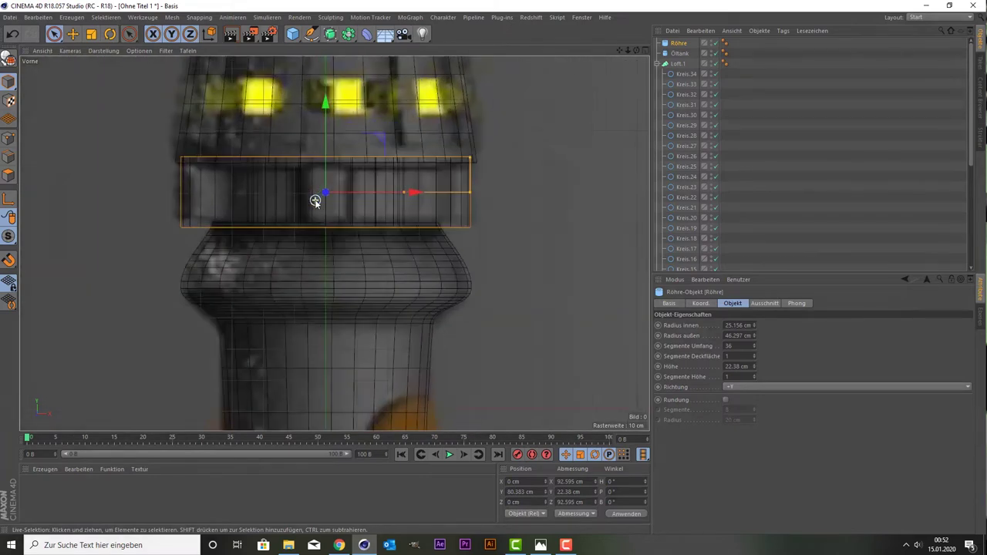
scroll(316, 201, up, 2)
scroll(315, 202, down, 3)
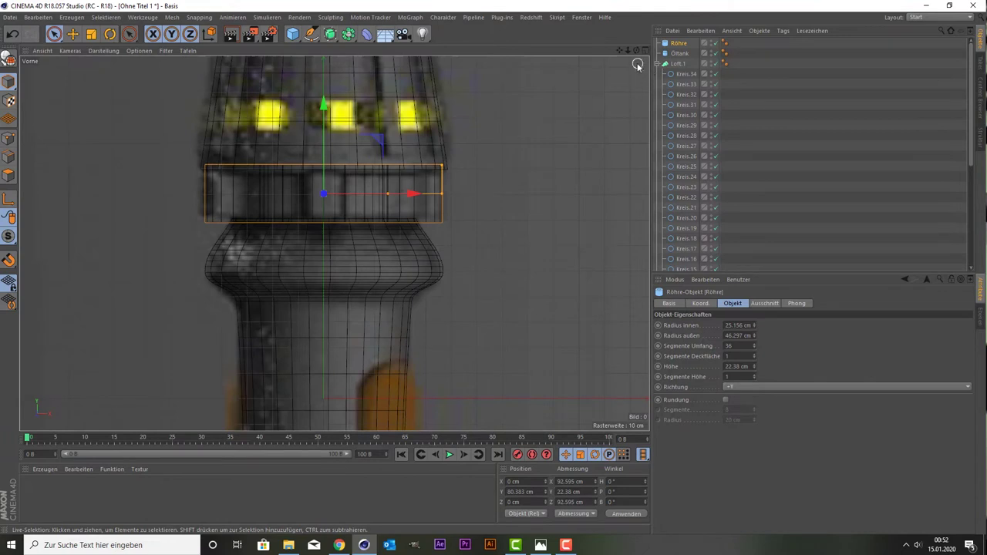
click(675, 64)
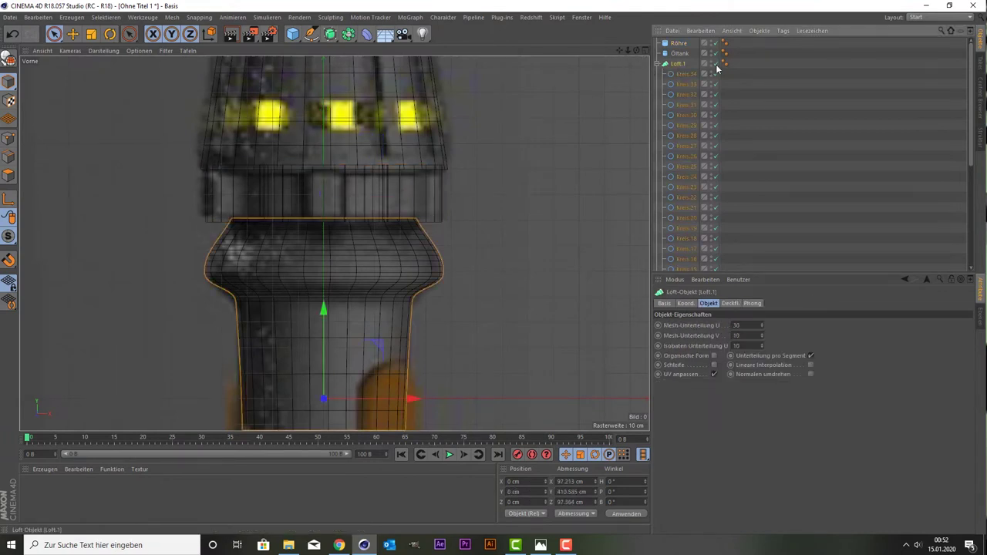
Collapse Loft.1, select the Röhre, and lower Segmente Umfang from 36 to 32.
click(658, 65)
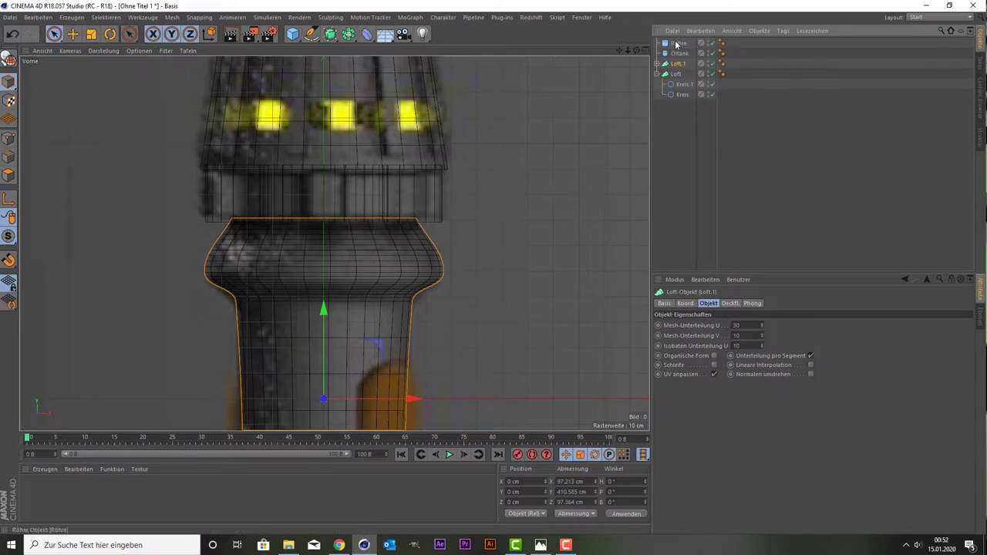
click(318, 205)
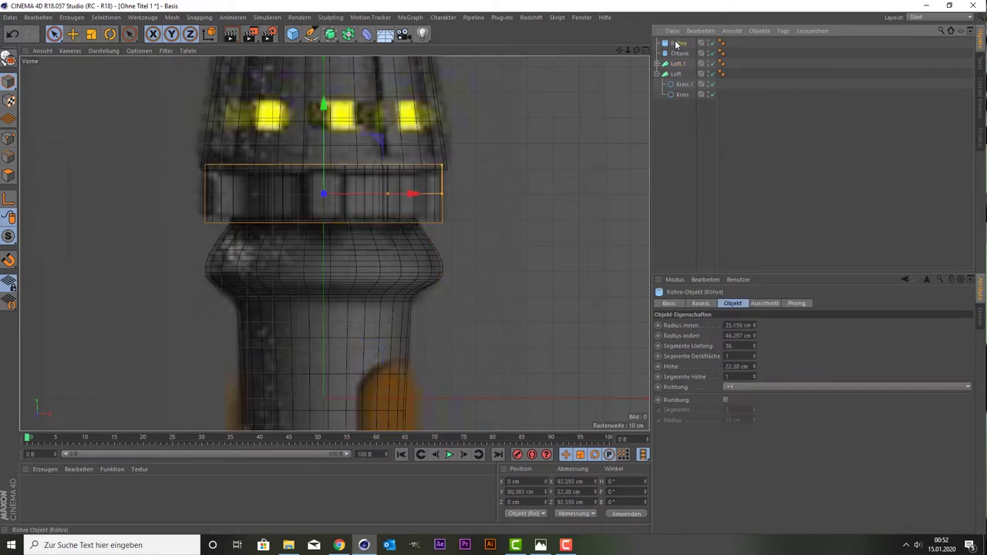
click(755, 348)
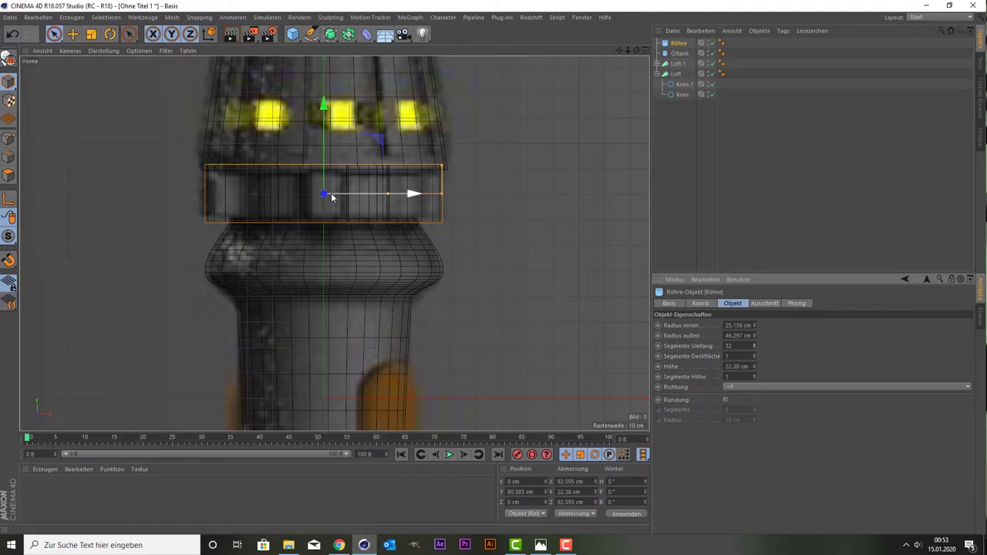
Try 33 circumference segments on the ring tube, revert to 32, and re-centre a maximized perspective view.
click(754, 344)
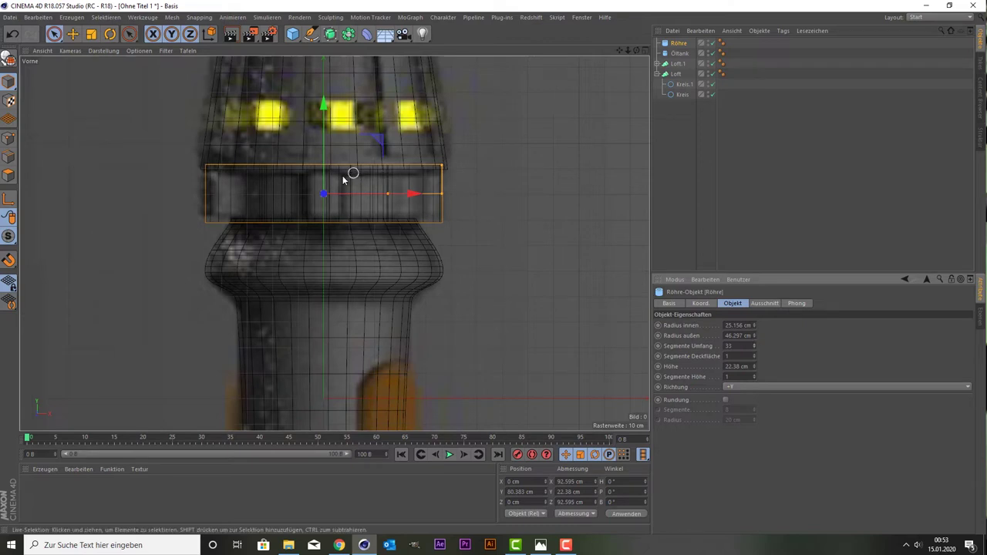
click(754, 348)
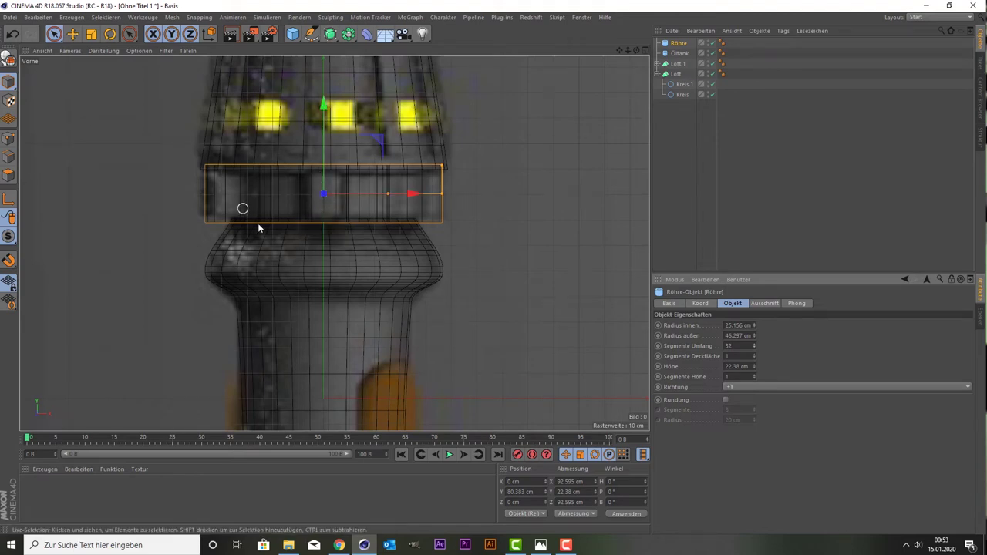
middle_click(344, 187)
middle_click(223, 180)
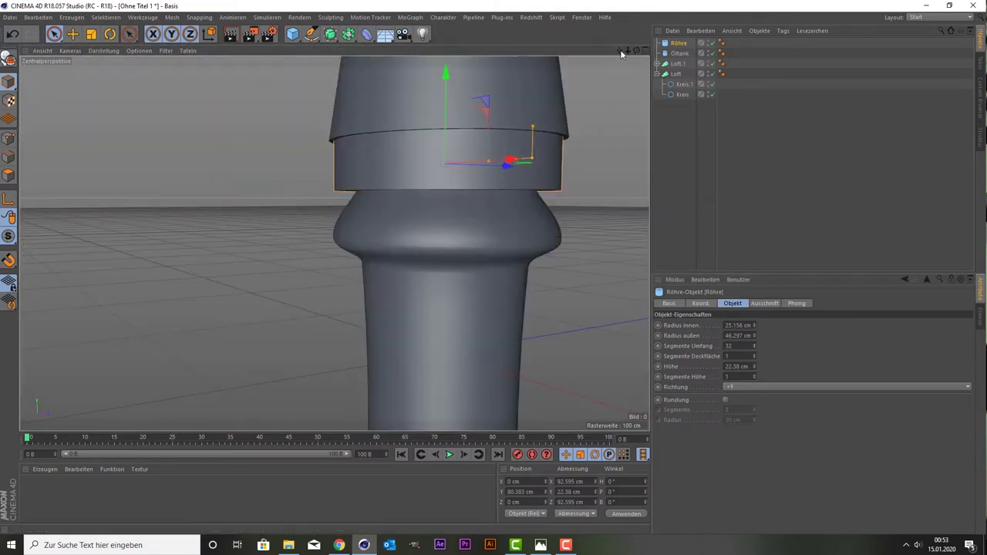
drag(619, 50, 588, 105)
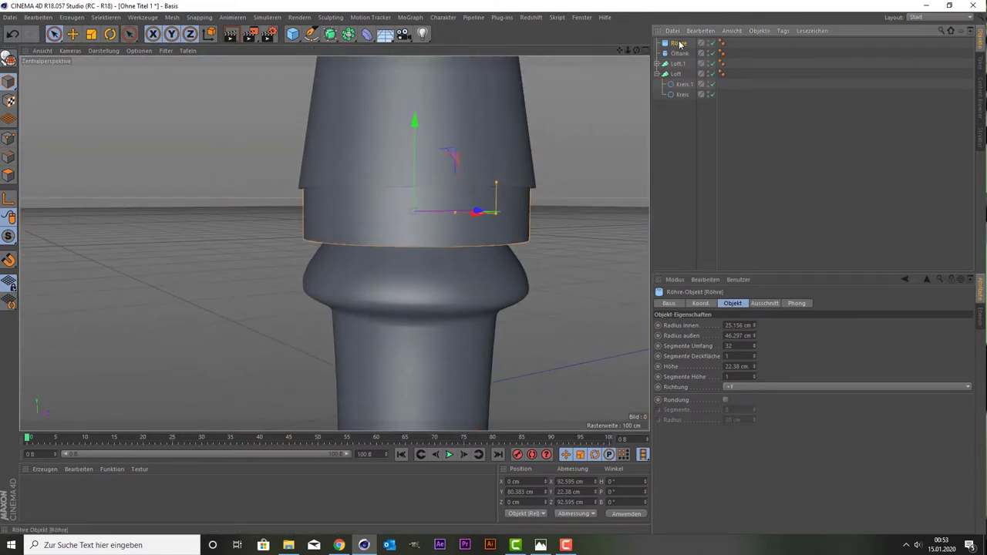
Briefly make the Röhre editable in polygon mode, then undo to restore the parametric tube.
key(c)
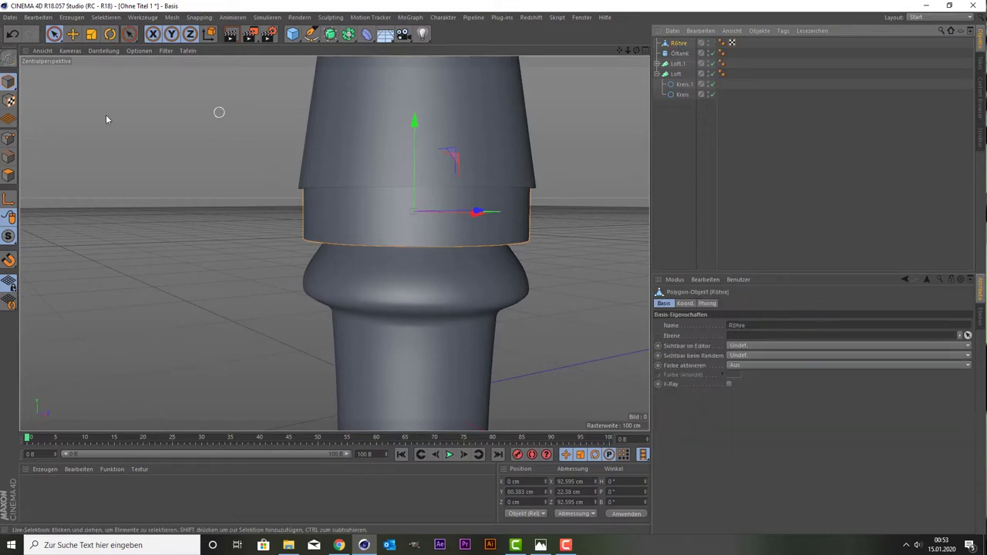
click(9, 181)
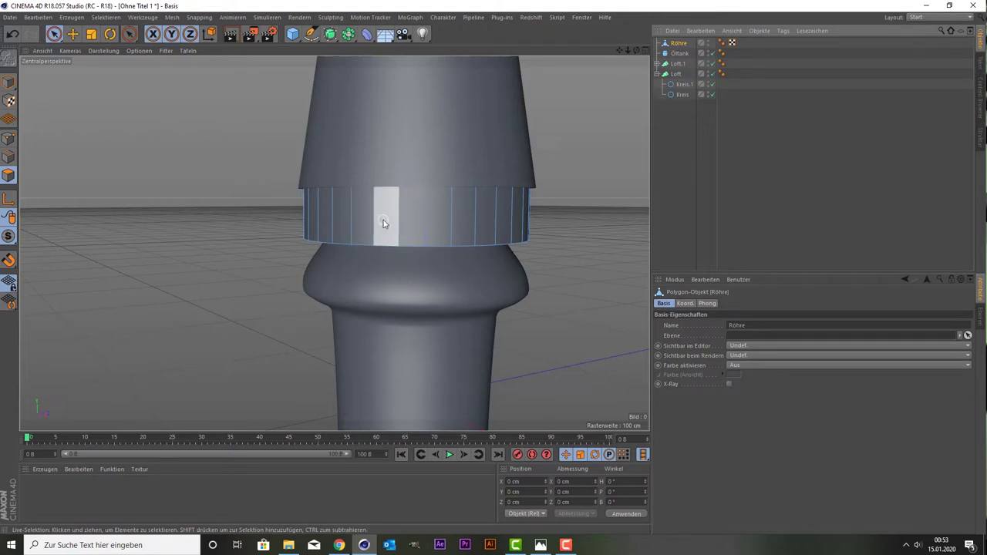
key(ctrl+z)
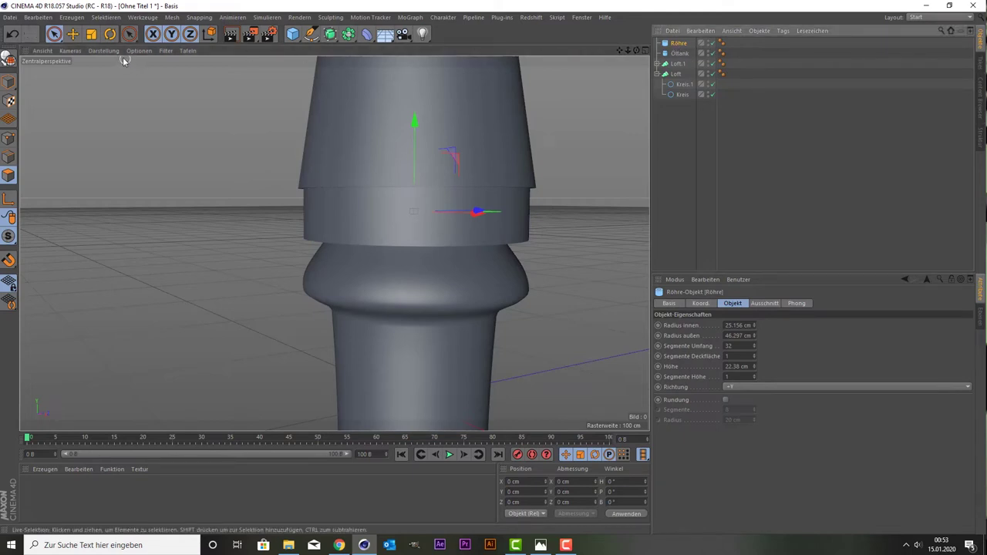
click(102, 52)
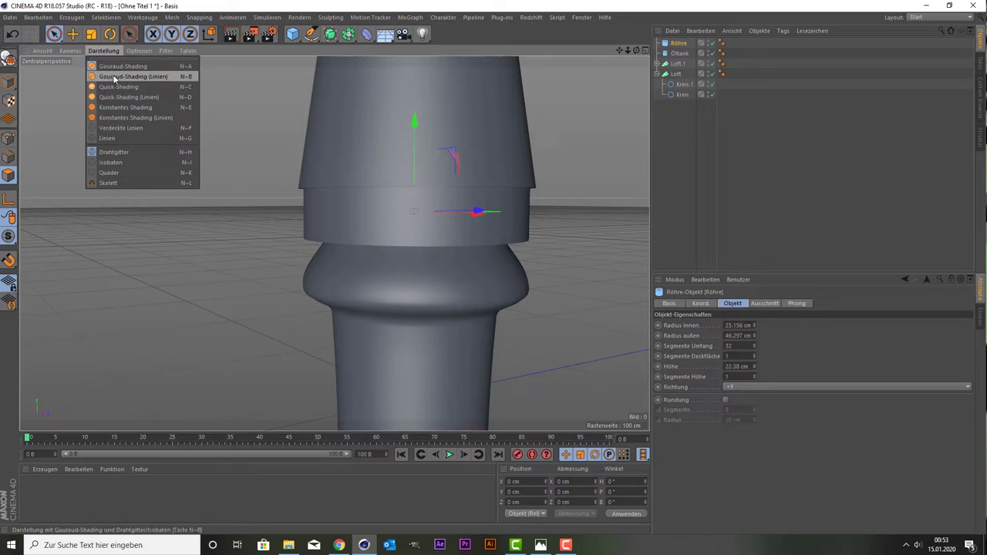
Switch the viewport shading to Gouraud-Shading (Linien) to show mesh lines.
click(113, 76)
scroll(416, 202, down, 2)
scroll(420, 208, down, 2)
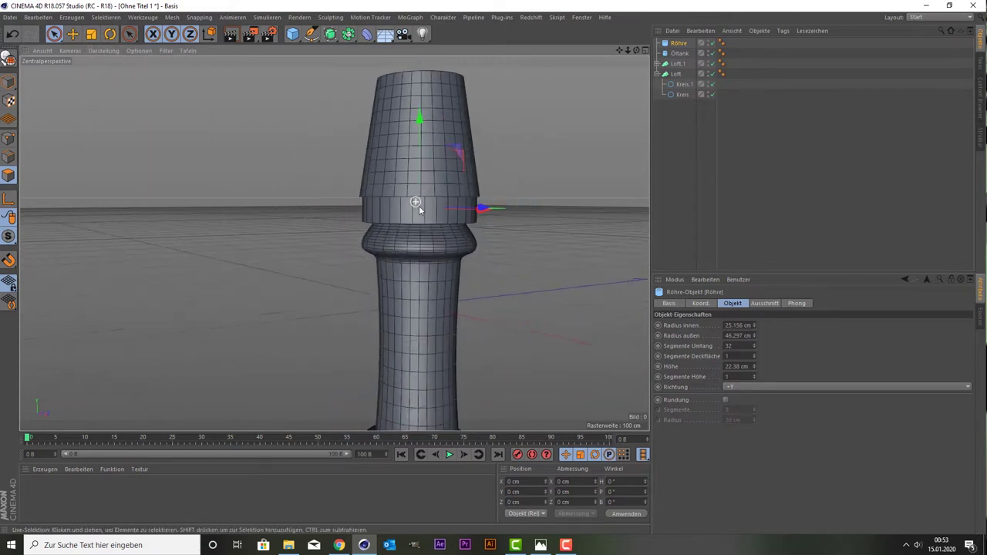
scroll(419, 207, up, 3)
scroll(419, 210, up, 2)
scroll(419, 210, up, 1)
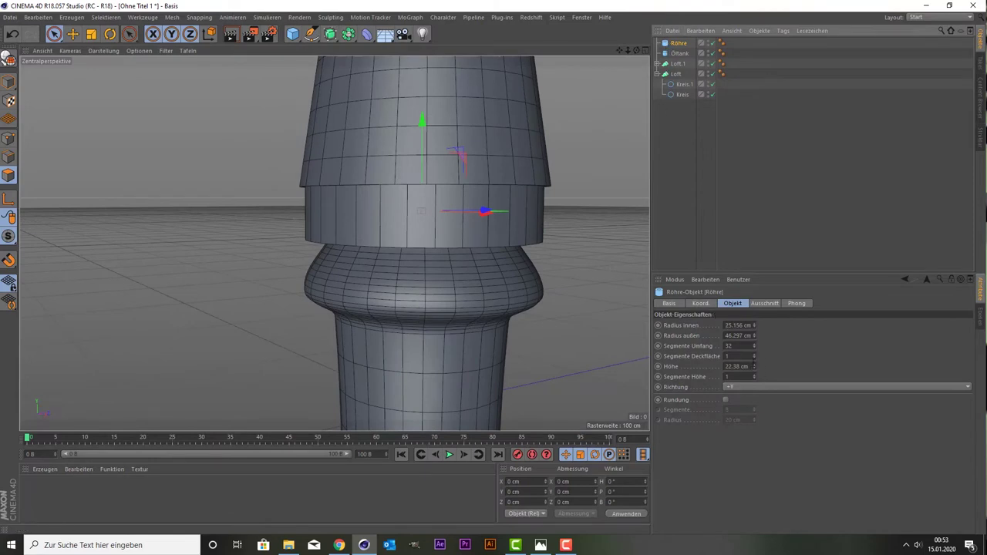
Try 3 and 4 height segments on the ring, keep +Y orientation, then settle on 1.
click(754, 376)
click(754, 376)
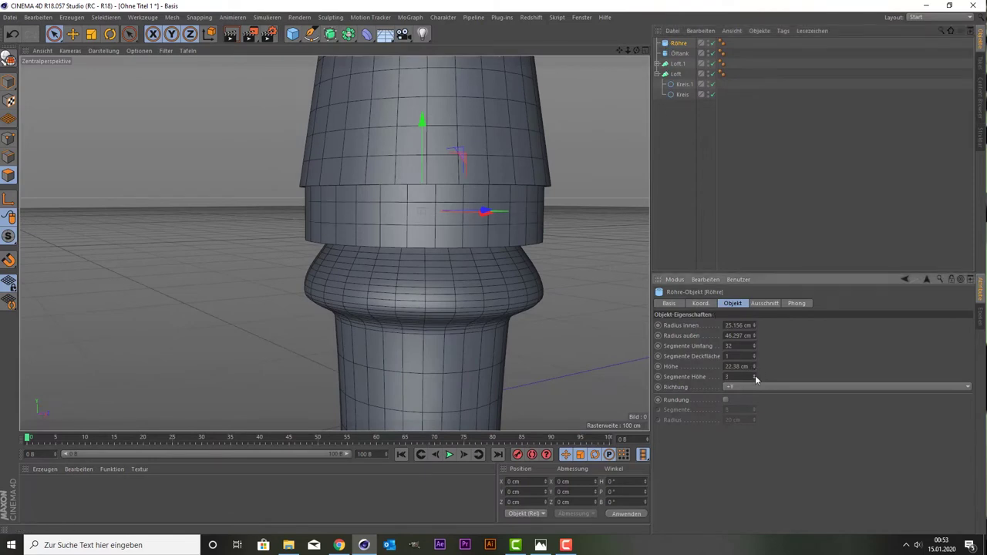
click(755, 375)
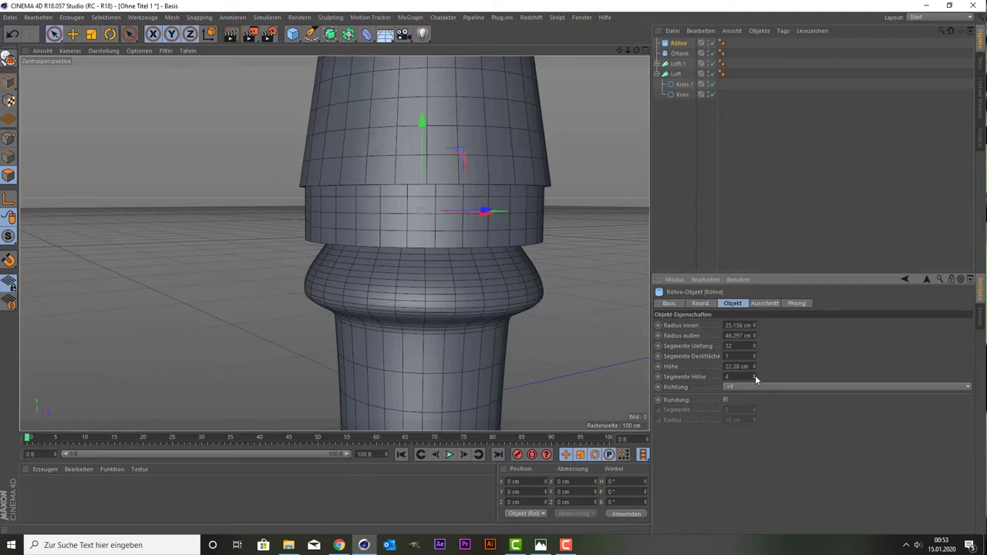
click(755, 384)
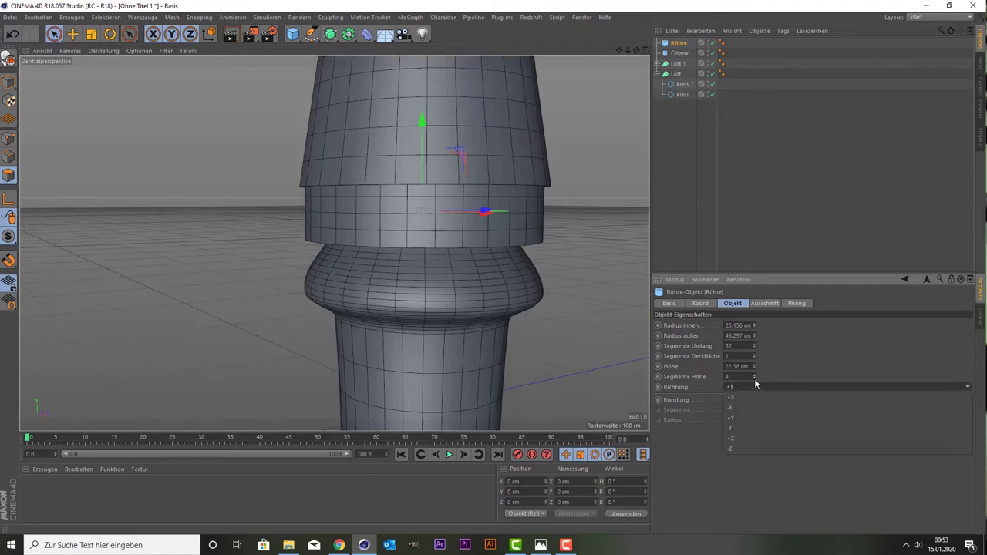
click(755, 382)
click(754, 379)
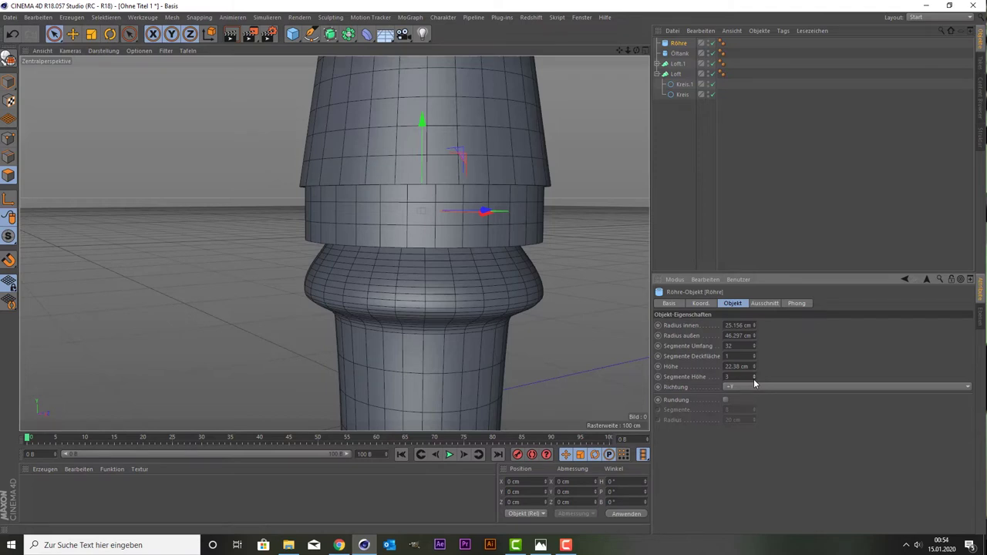
click(753, 379)
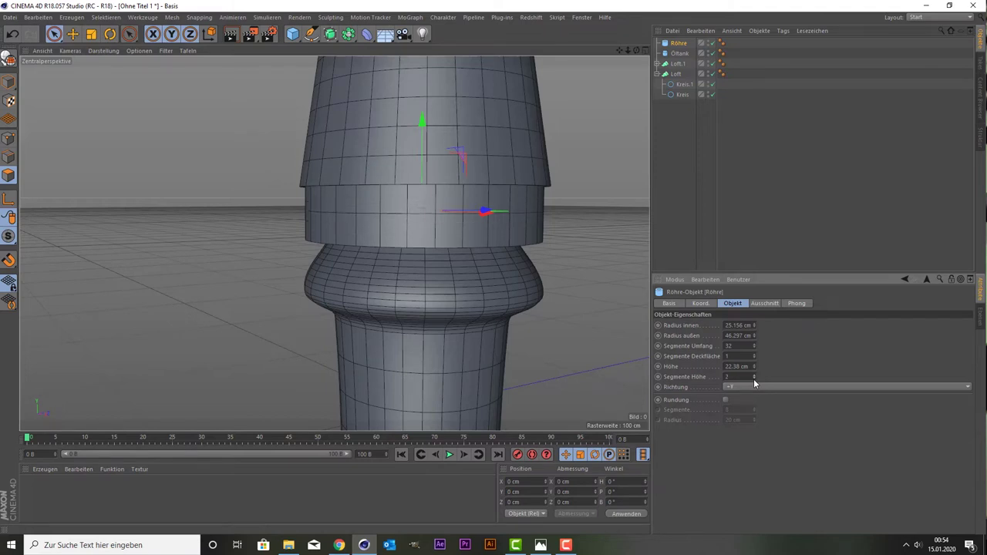
middle_click(564, 320)
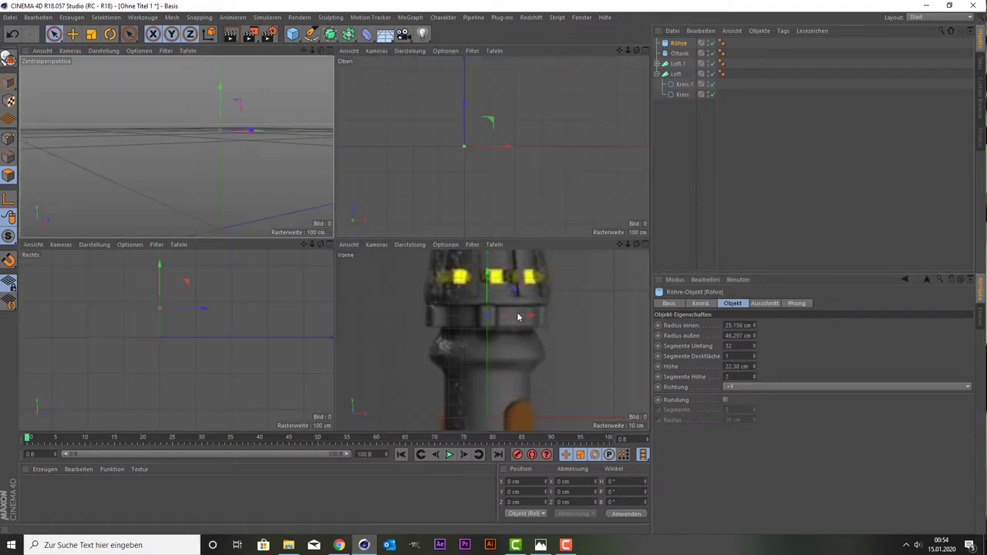
middle_click(437, 305)
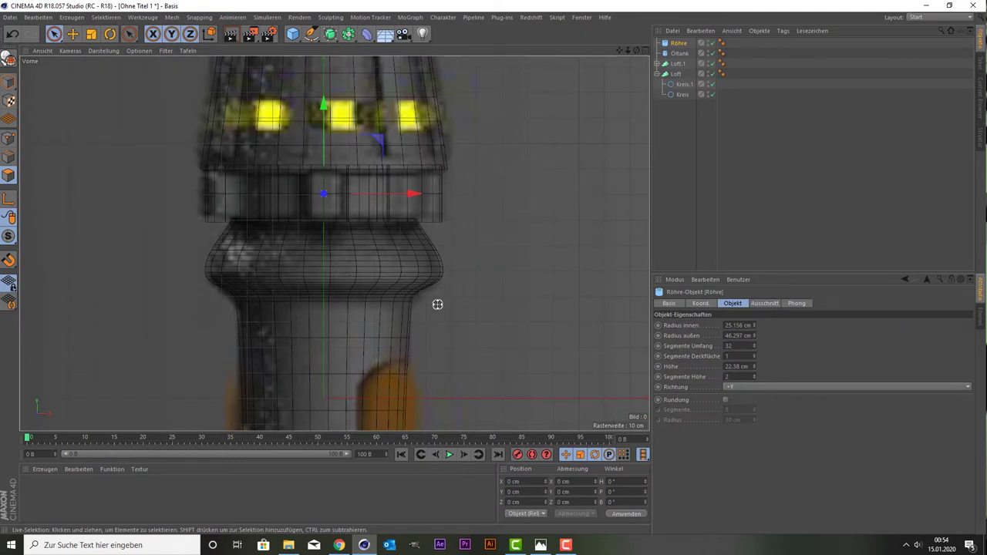
middle_click(317, 218)
middle_click(262, 197)
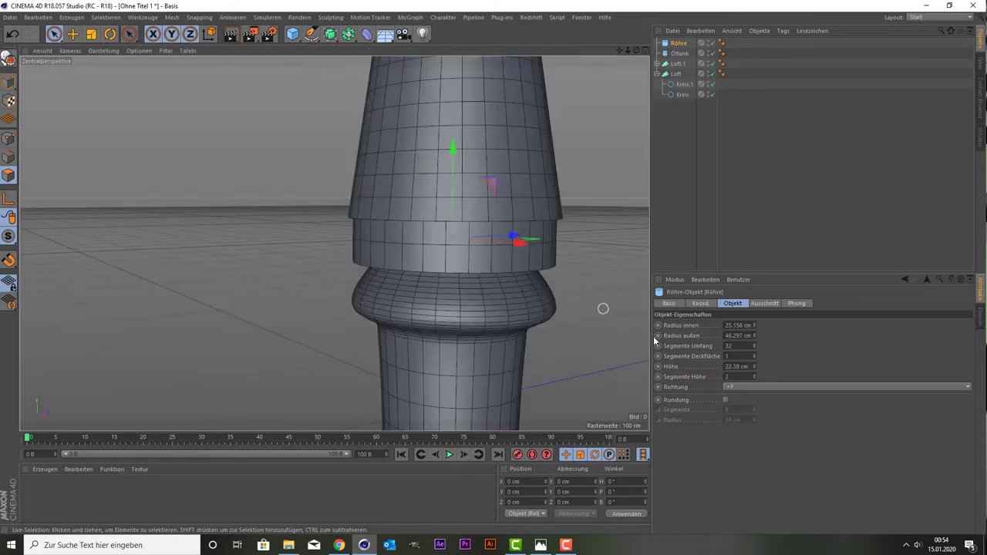
click(755, 378)
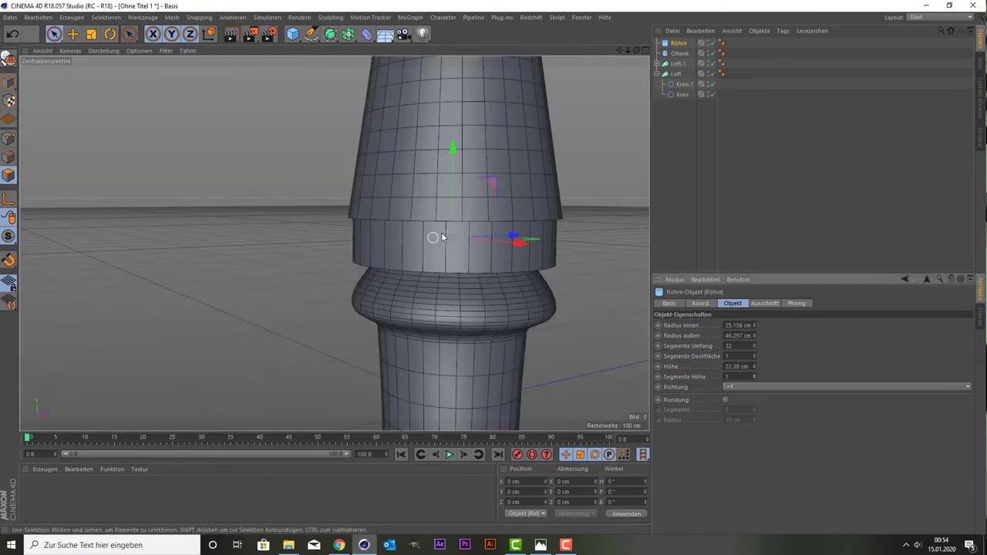
Convert the ring to an editable polygon object and pick a first polygon column.
key(c)
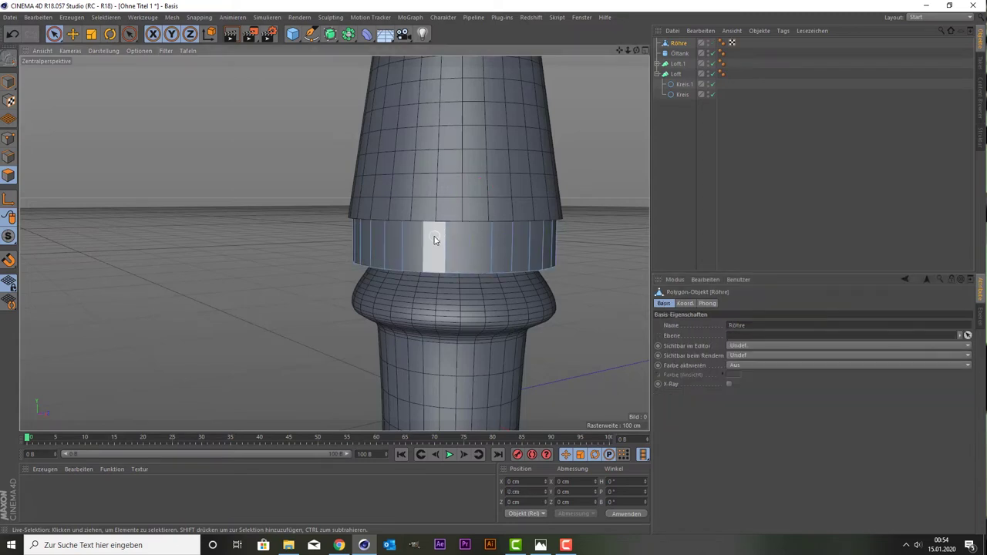
click(455, 250)
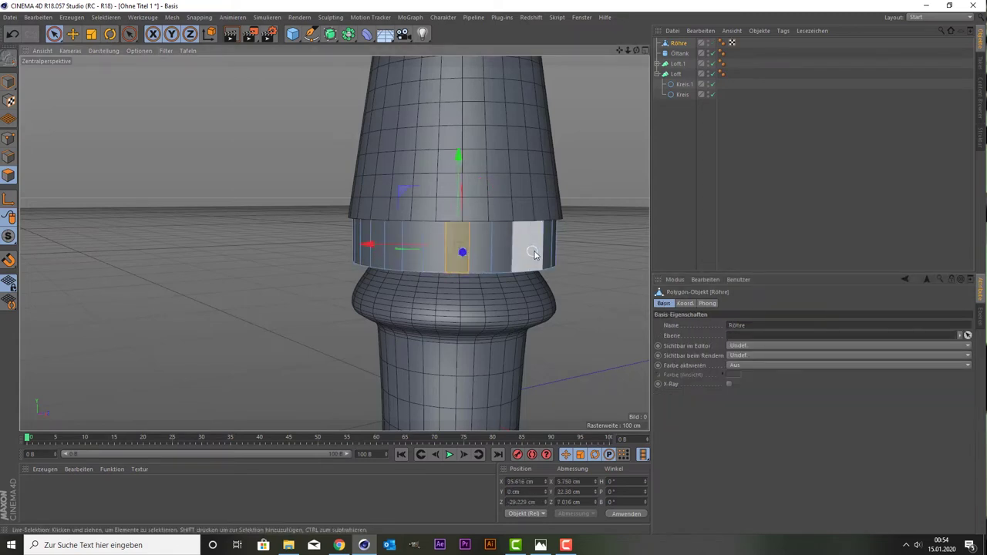
mouse_move(636, 52)
mouse_down()
mouse_move(617, 54)
mouse_move(438, 253)
mouse_up()
middle_click(388, 248)
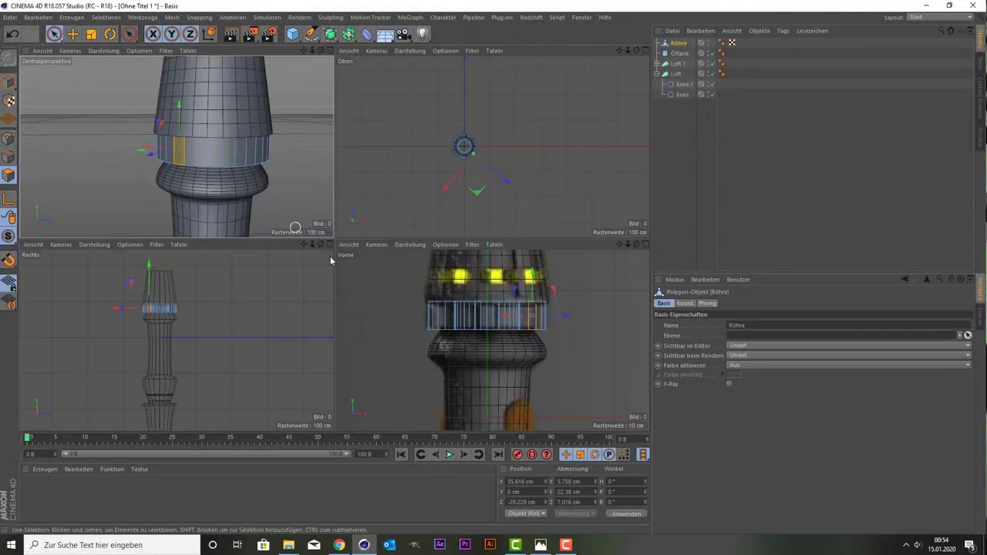
middle_click(432, 287)
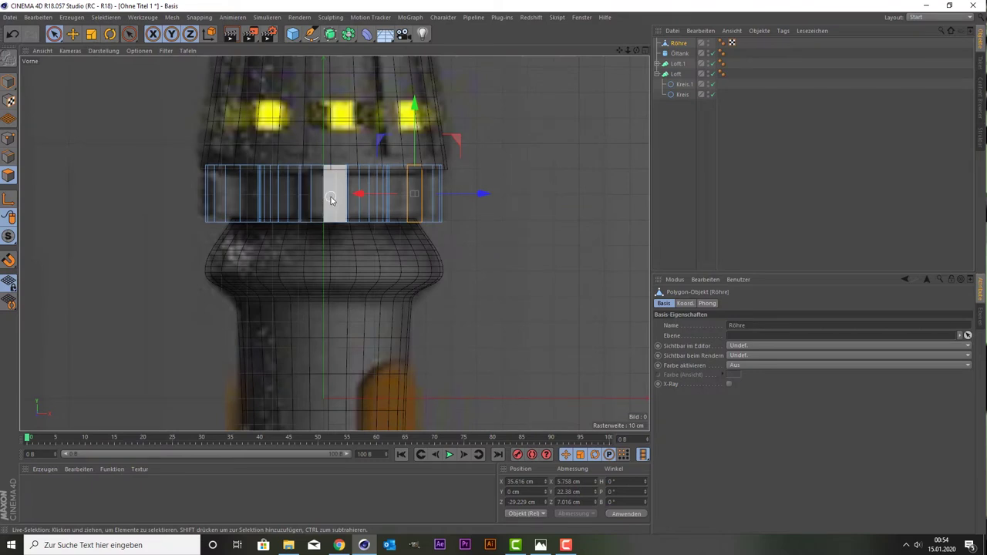
Reselect ring columns from the front view and add a second spaced face in perspective.
click(330, 195)
shift+click(322, 209)
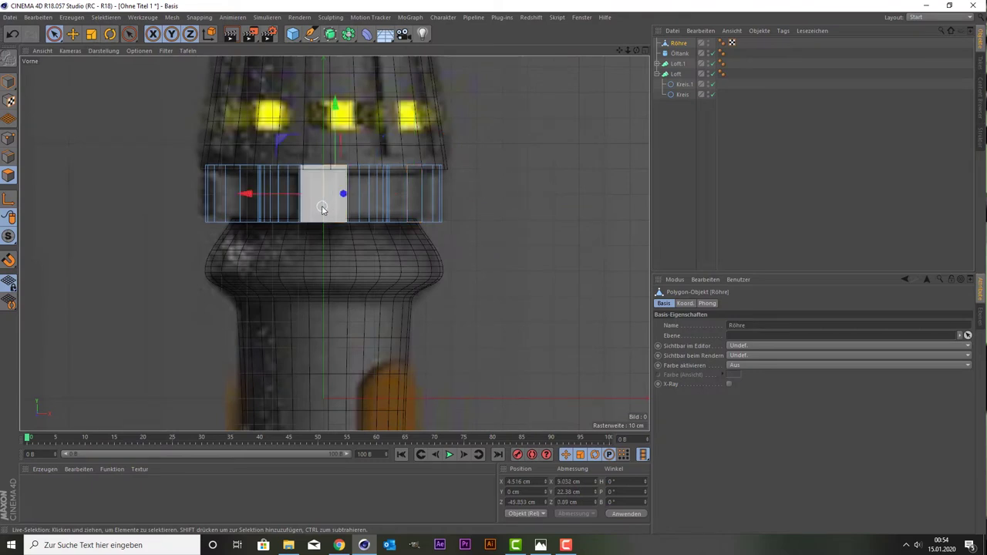
middle_click(393, 211)
middle_click(193, 209)
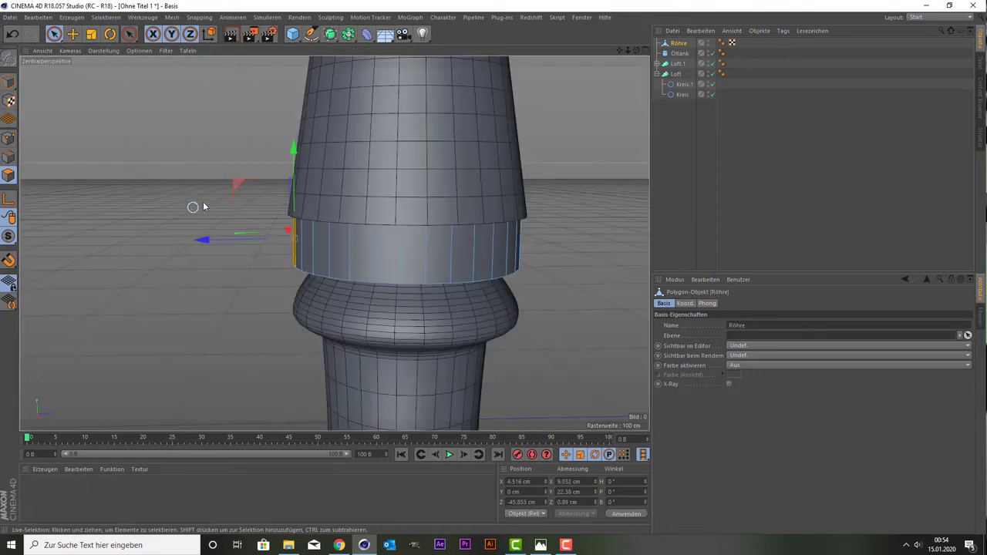
drag(636, 49, 648, 85)
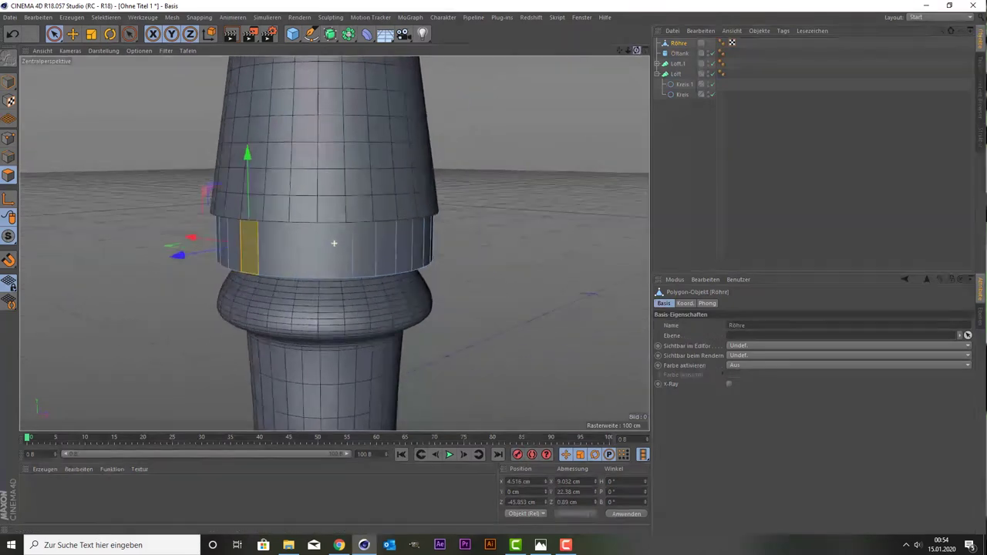
drag(636, 50, 648, 85)
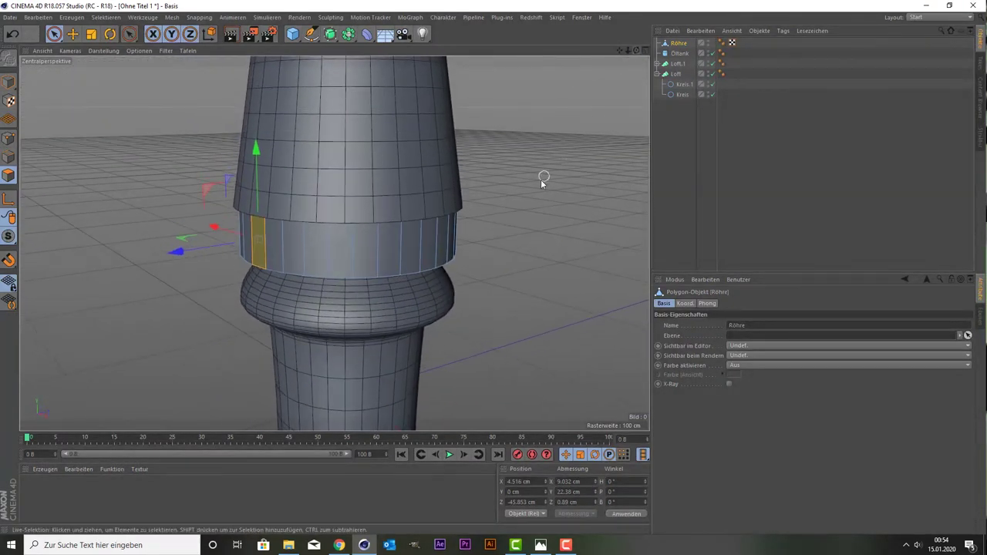
middle_click(405, 217)
middle_click(360, 276)
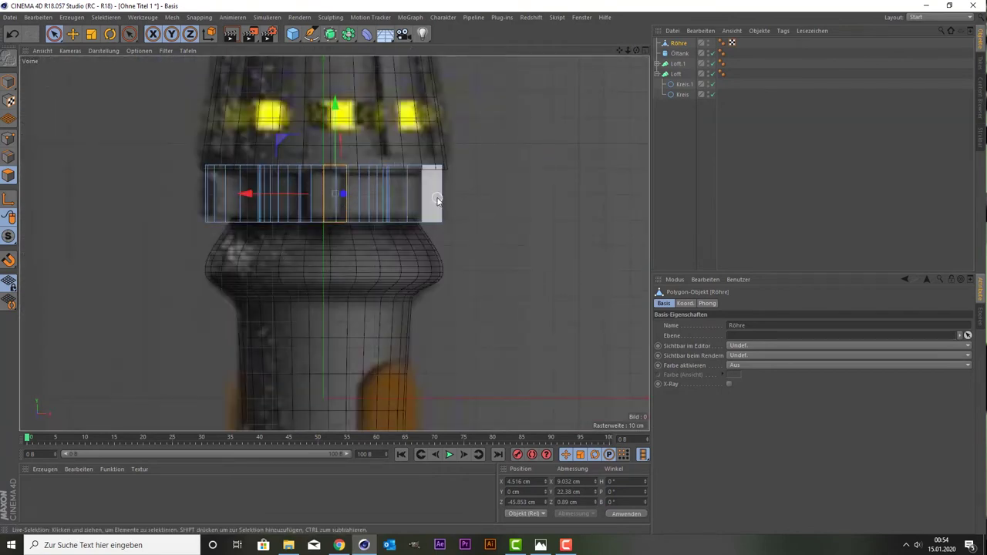
middle_click(358, 199)
middle_click(205, 196)
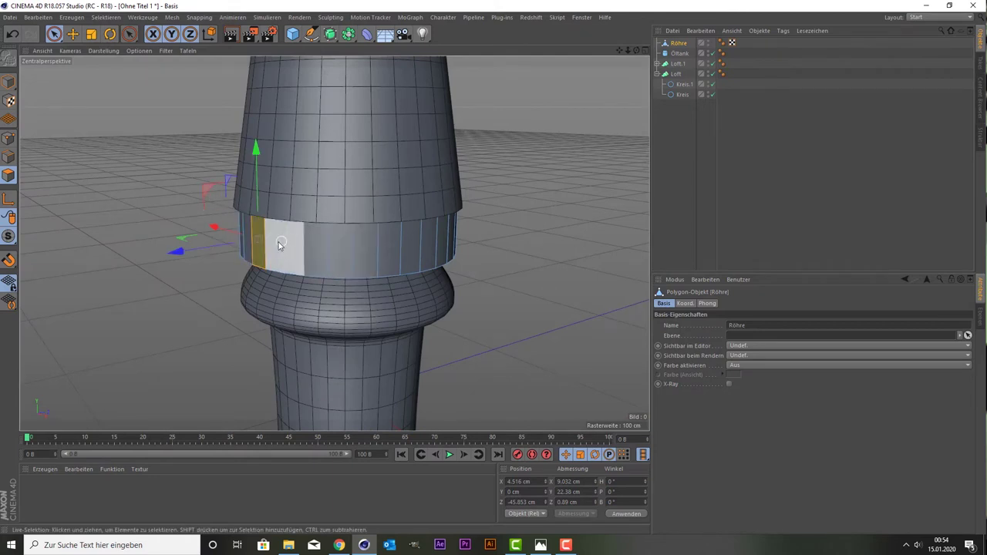
shift+click(389, 245)
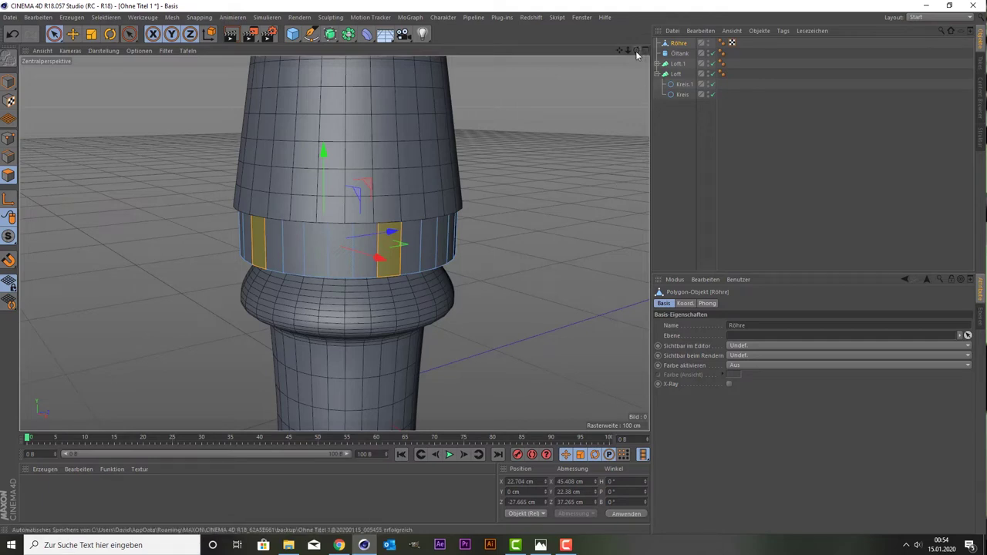
Add several ring faces to the selection while orbiting and panning around the tower.
drag(636, 54, 602, 57)
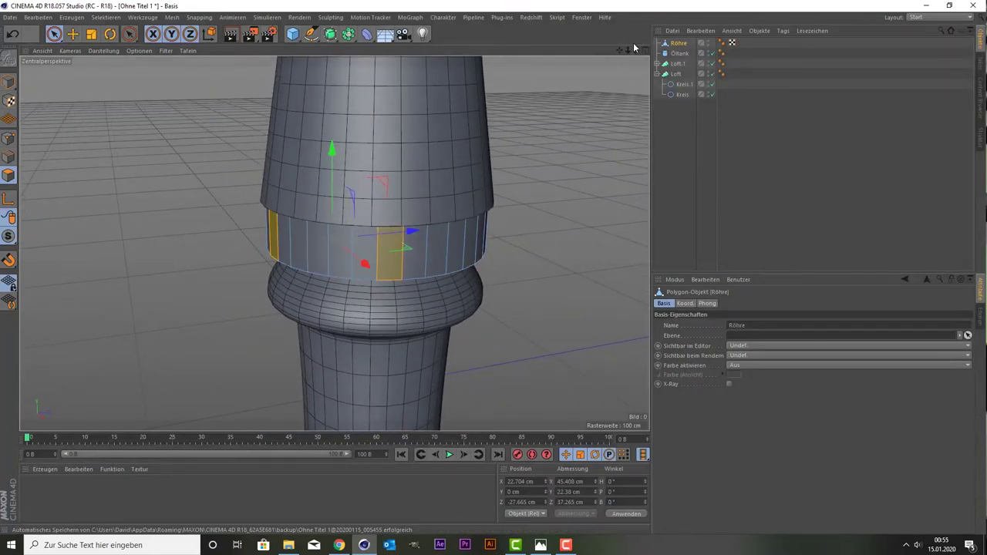
drag(636, 51, 616, 54)
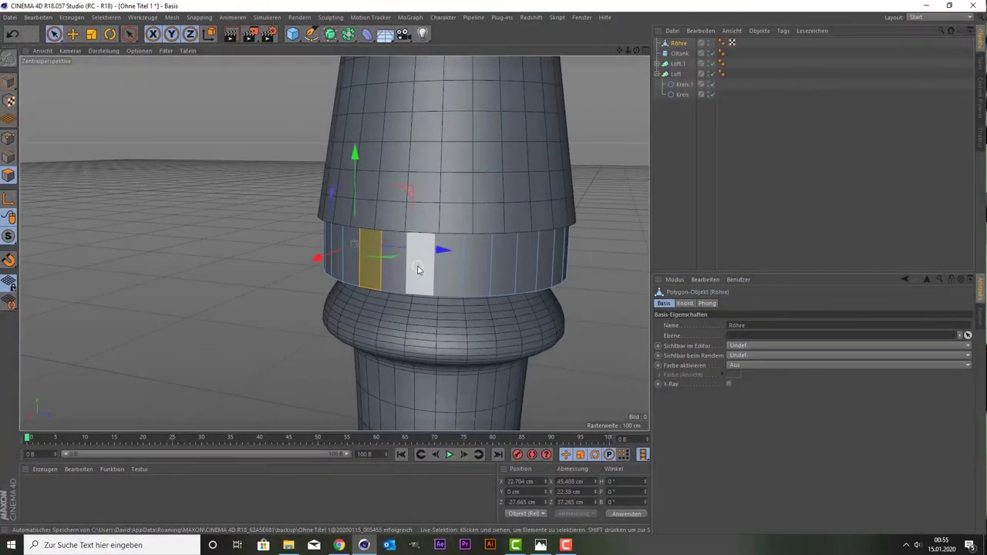
shift+click(503, 271)
mouse_move(616, 56)
mouse_down()
mouse_move(632, 54)
mouse_move(612, 68)
mouse_up()
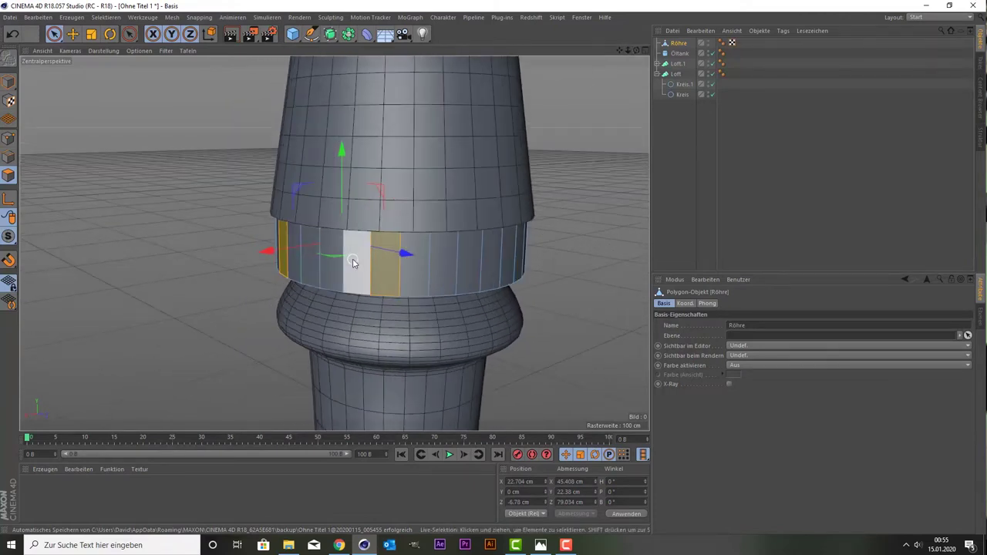
shift+click(404, 277)
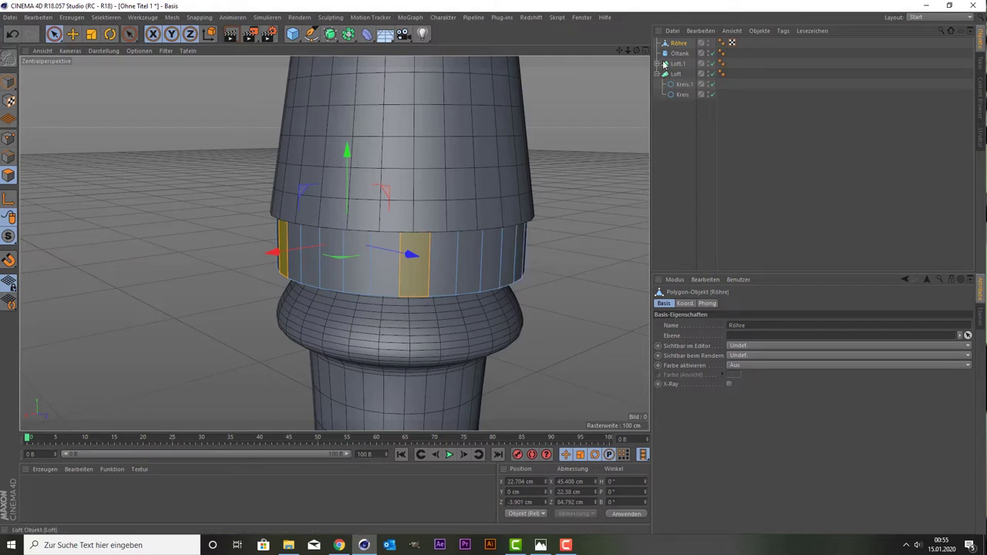
drag(623, 50, 334, 244)
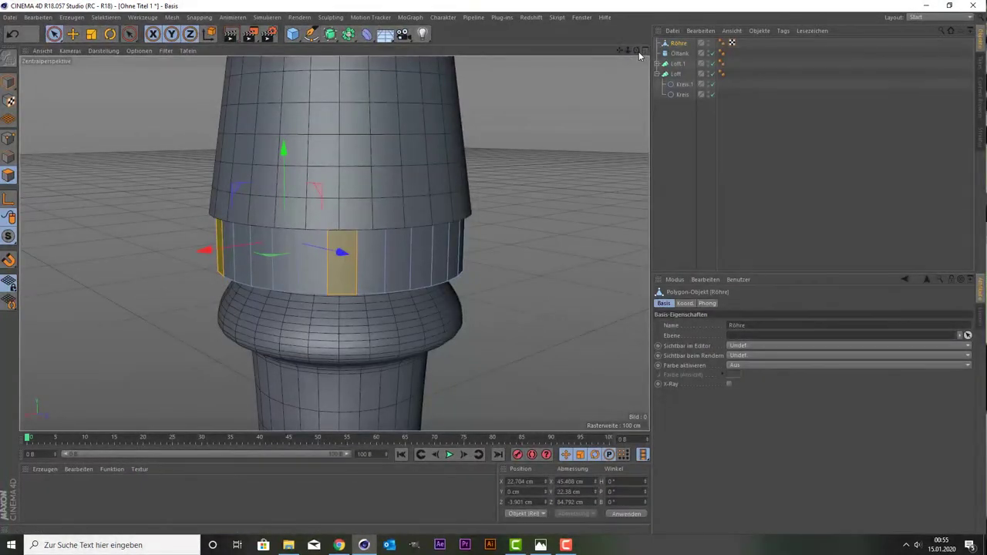
alt+drag(332, 232, 421, 232)
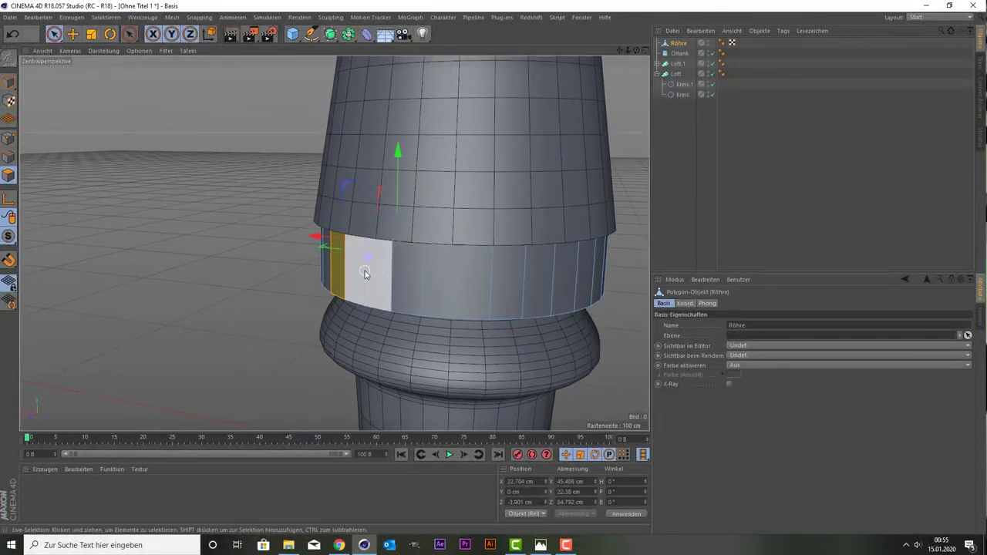
shift+click(507, 281)
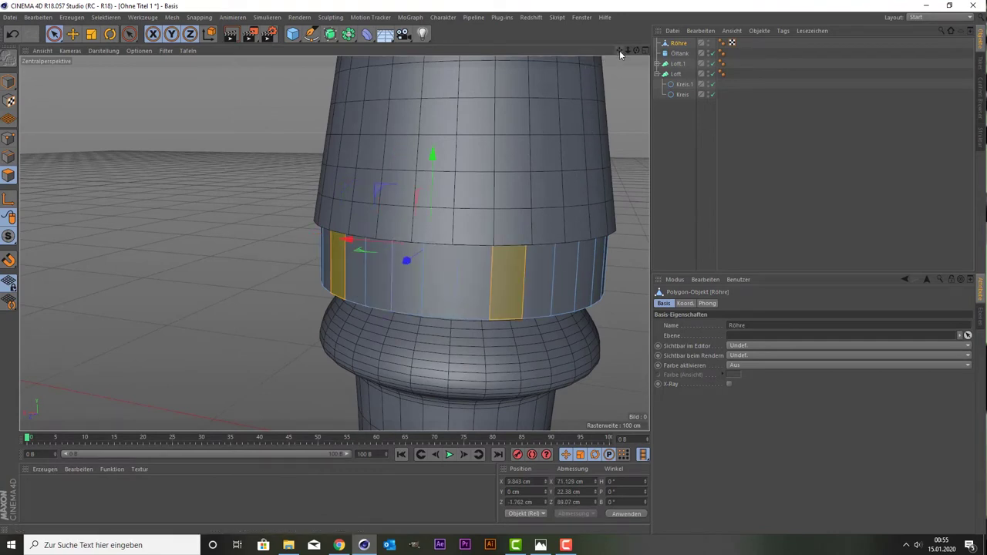
mouse_move(620, 50)
mouse_down()
mouse_move(634, 57)
mouse_move(564, 117)
mouse_up()
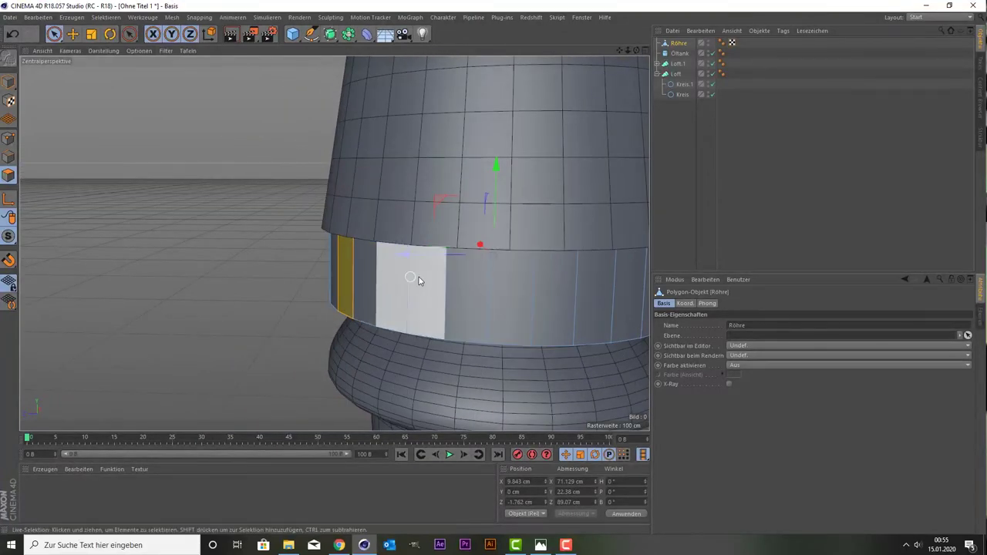
shift+click(548, 291)
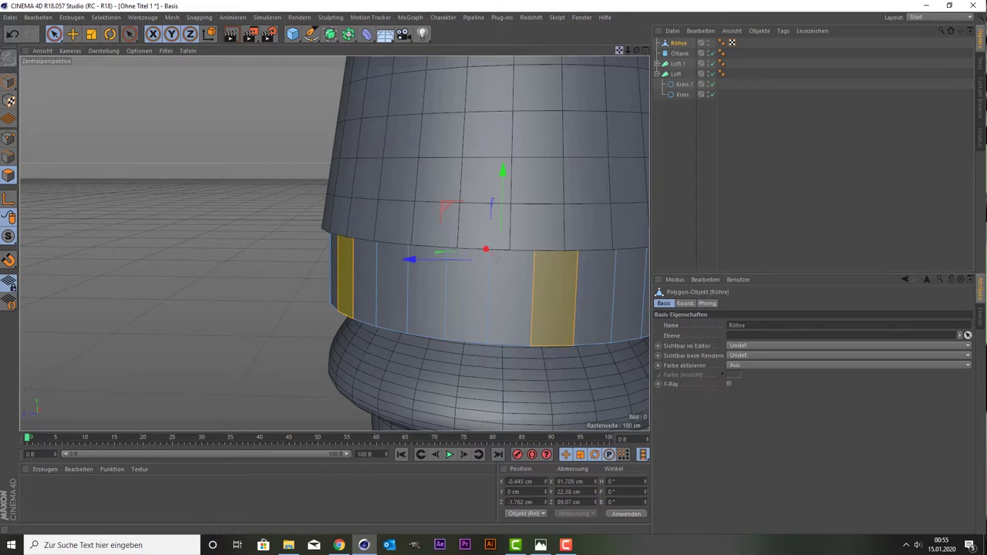
drag(620, 50, 628, 54)
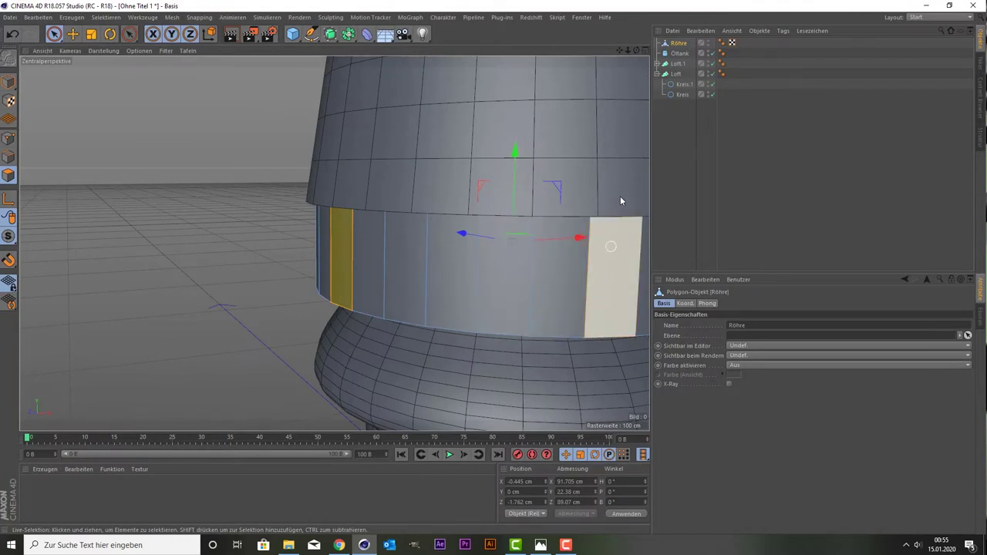
shift+click(611, 246)
drag(623, 53, 609, 54)
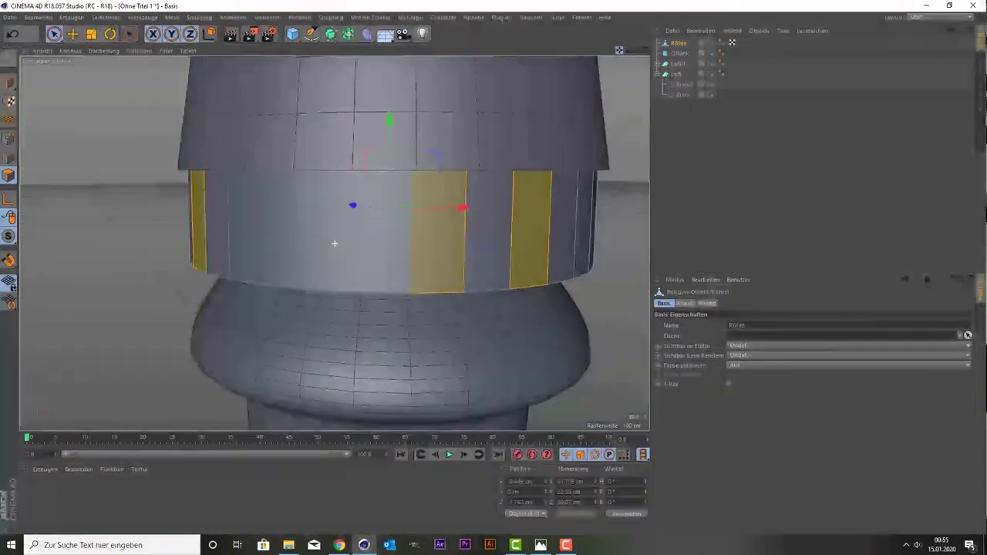
scroll(474, 244, down, 2)
scroll(475, 244, down, 2)
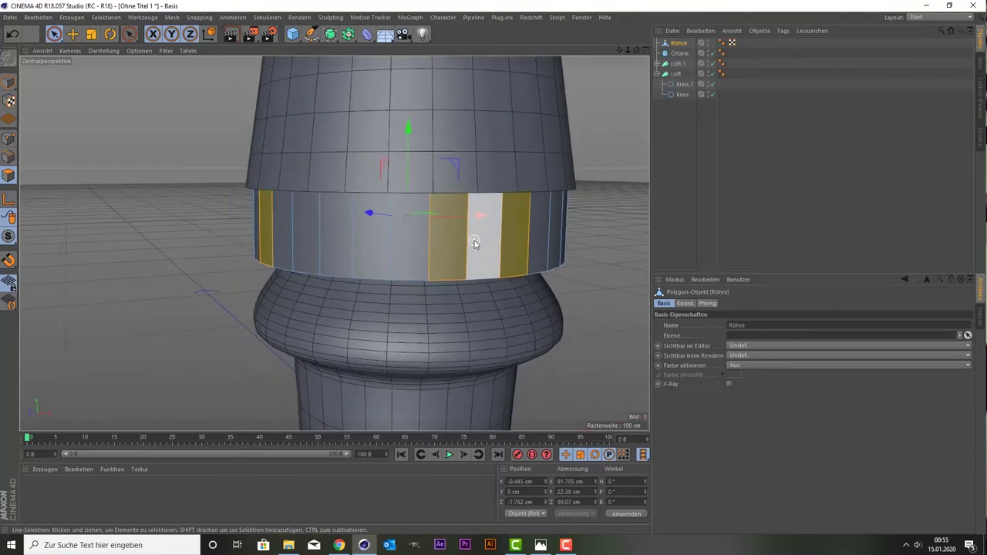
scroll(474, 244, down, 2)
scroll(455, 241, up, 2)
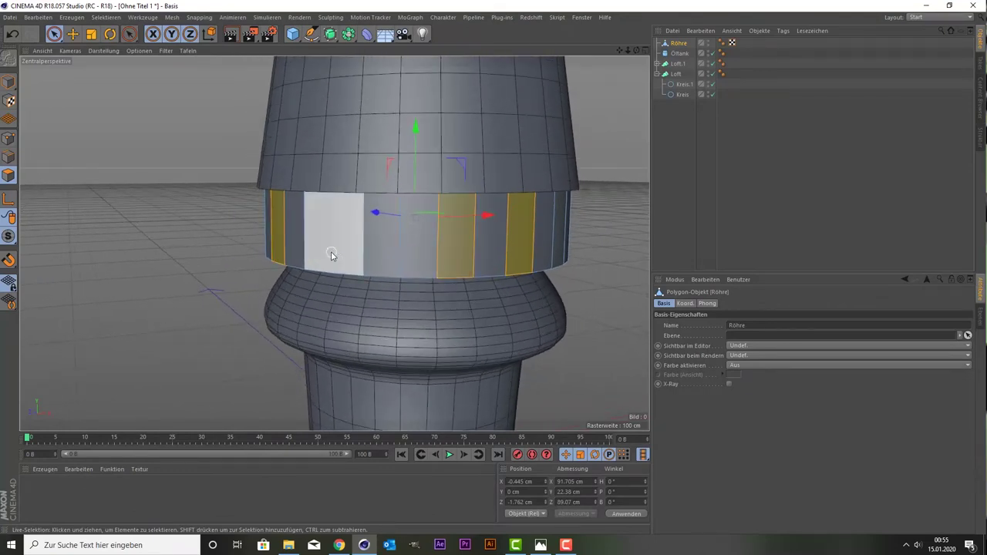
Restart with a single ring face and add evenly spaced faces around the ring.
click(331, 256)
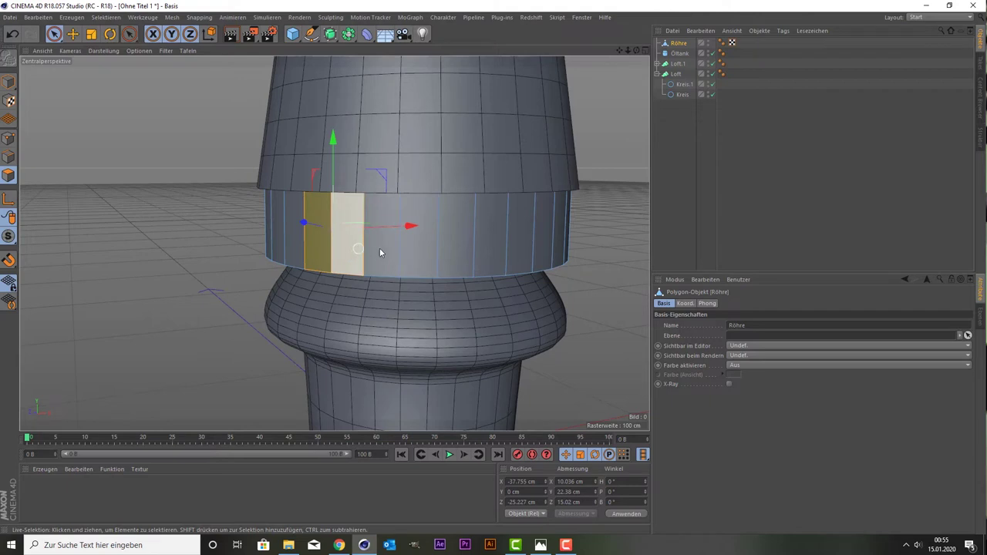
click(424, 246)
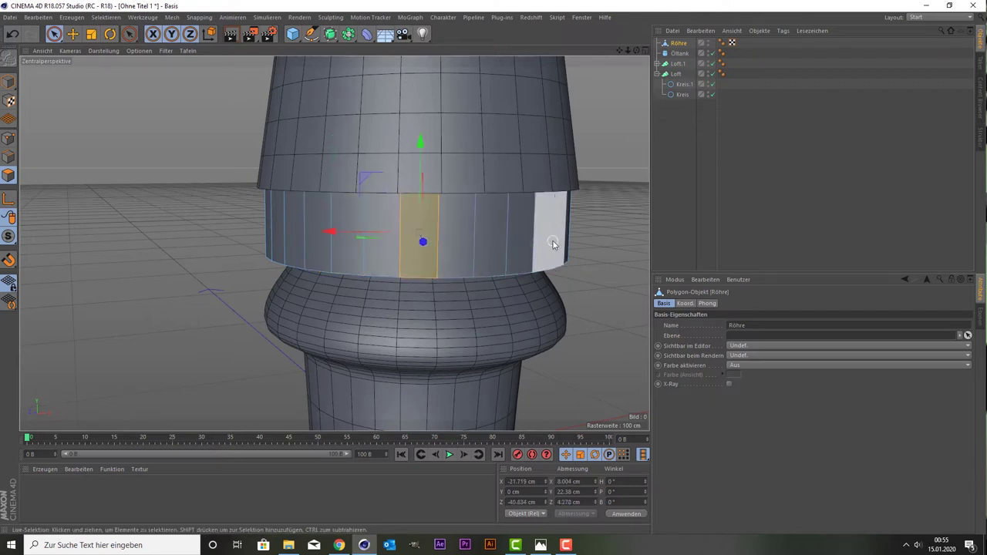
alt+middle_drag(552, 245, 508, 281)
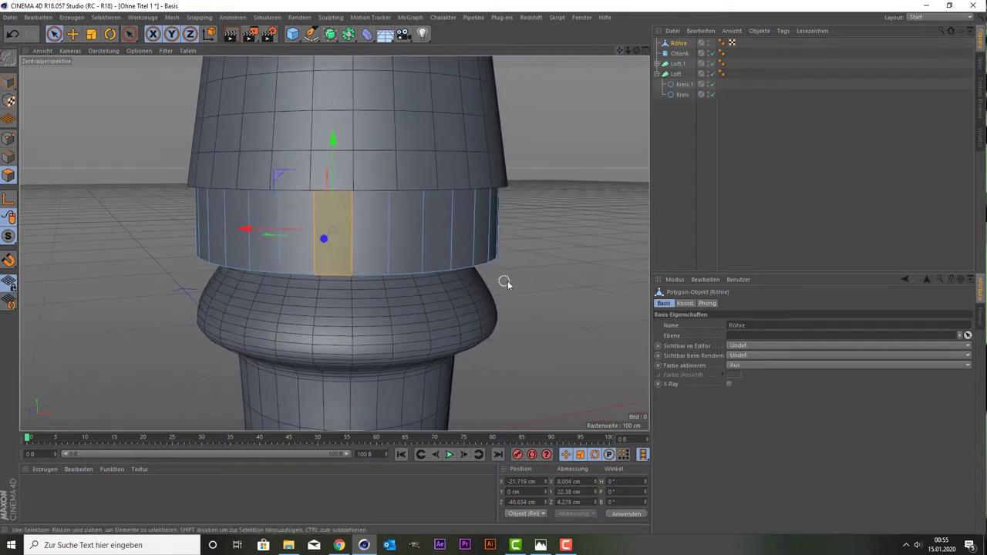
mouse_move(597, 165)
alt+mouse_down()
mouse_move(334, 242)
mouse_move(340, 258)
alt+mouse_up()
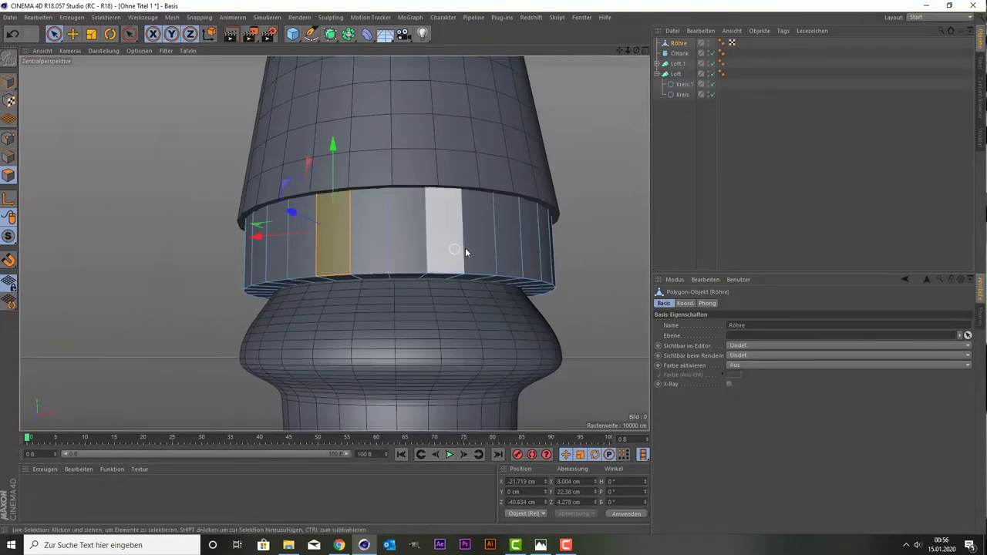
shift+click(507, 250)
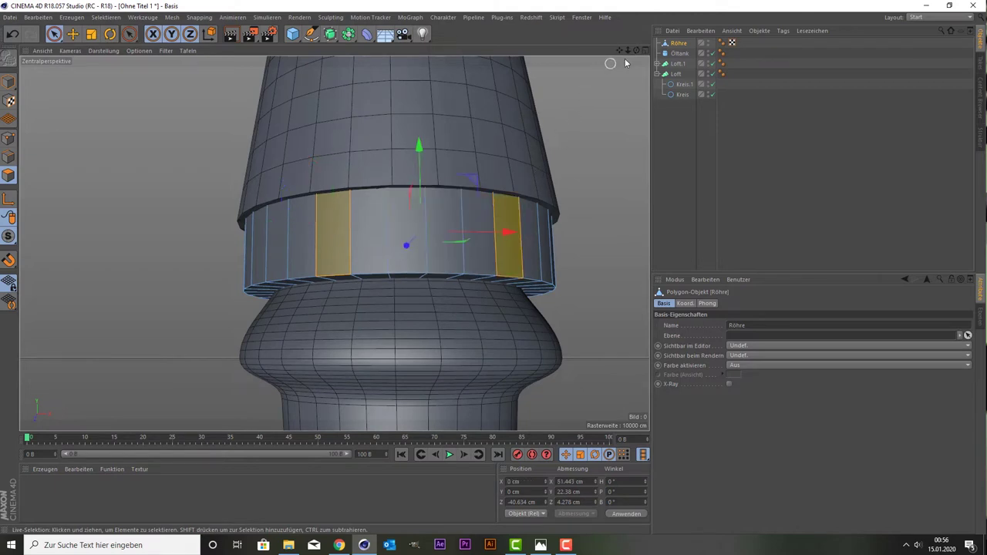
mouse_move(636, 50)
mouse_down()
mouse_move(639, 64)
mouse_move(604, 77)
mouse_move(532, 51)
mouse_up()
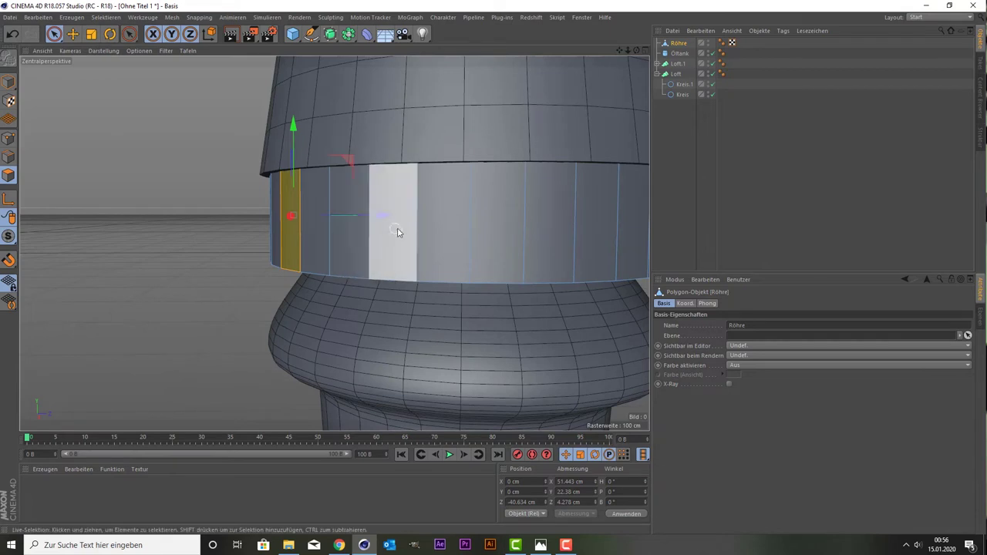
shift+click(486, 231)
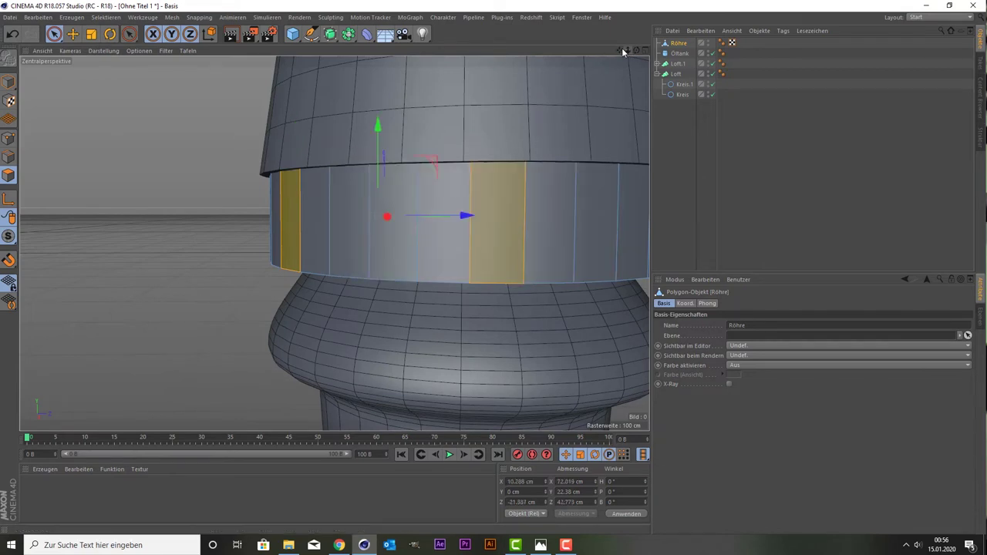
drag(623, 51, 515, 102)
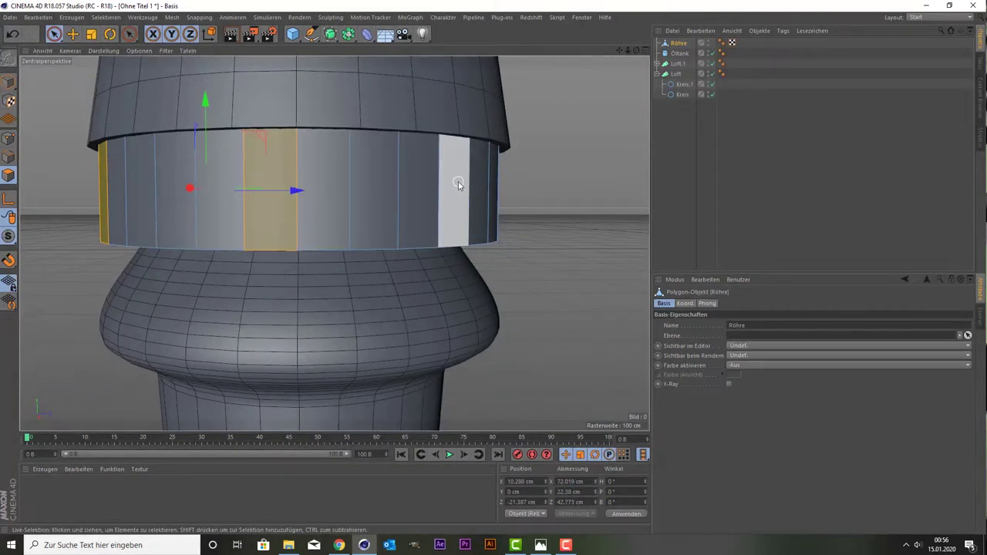
shift+click(339, 183)
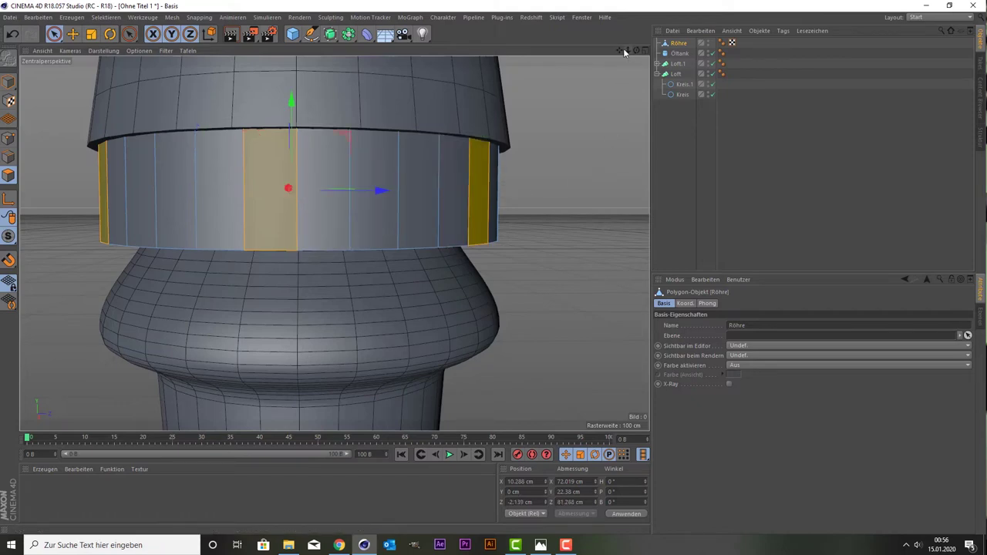
drag(622, 52, 444, 295)
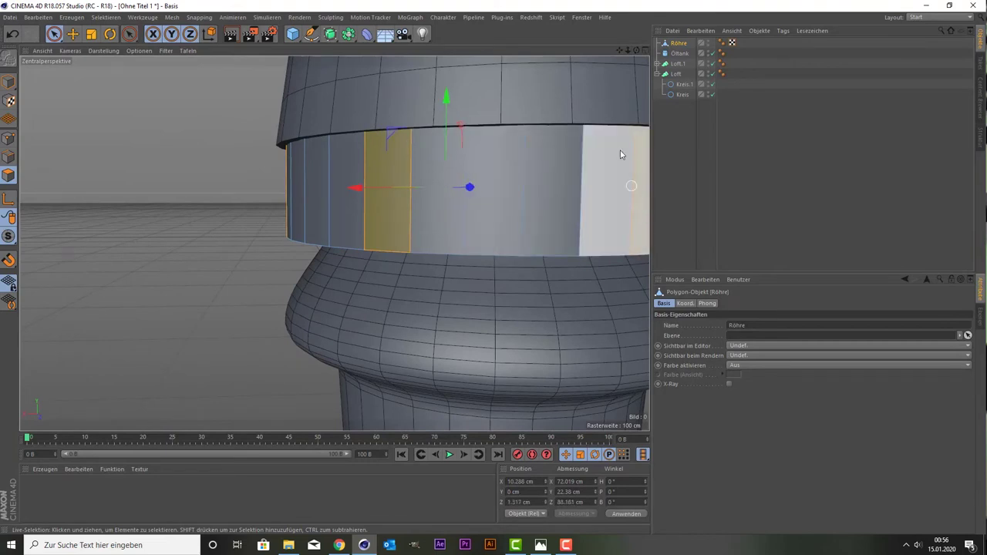
shift+click(622, 152)
Continue adding spaced ring columns around the far side of the tube.
drag(617, 50, 334, 244)
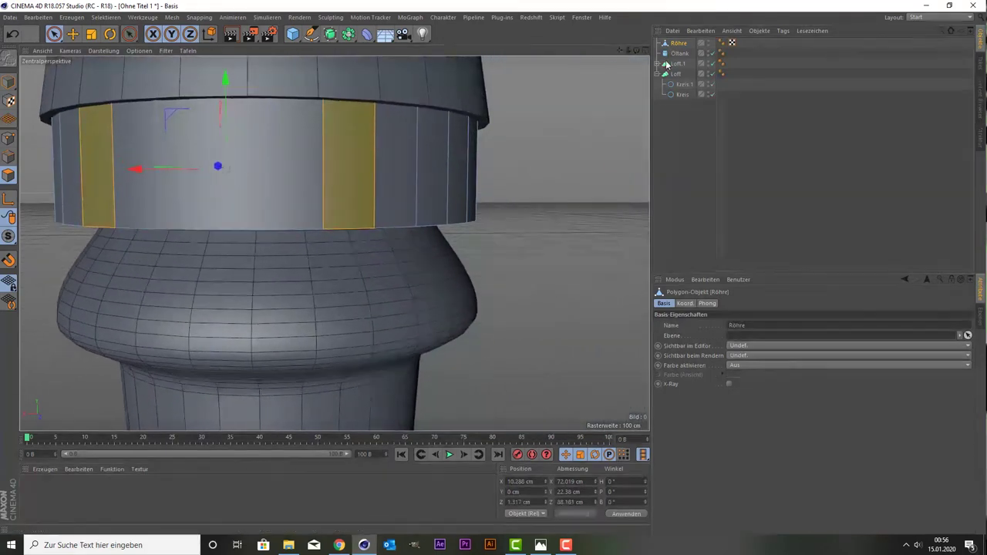
mouse_move(636, 50)
mouse_down()
mouse_move(334, 243)
mouse_move(524, 97)
mouse_up()
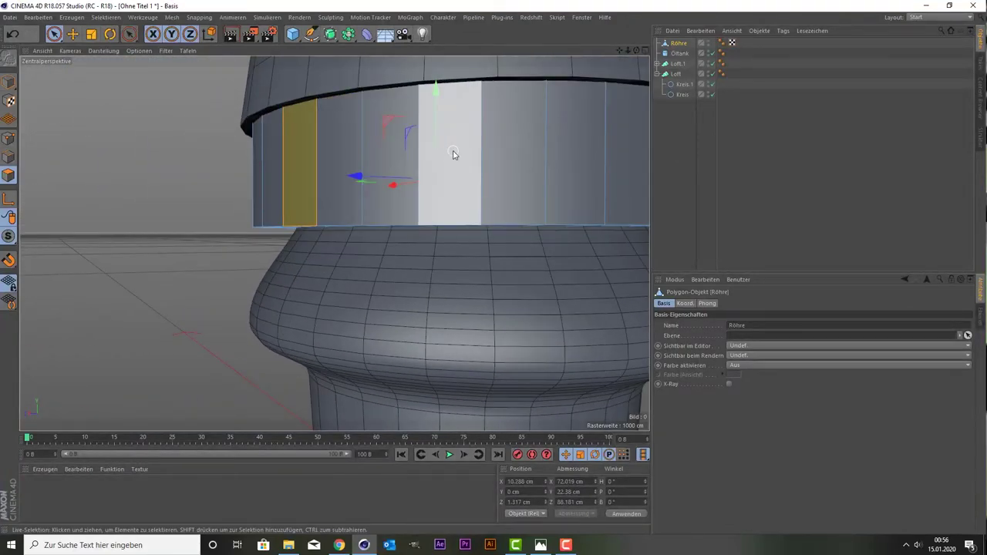
shift+click(558, 153)
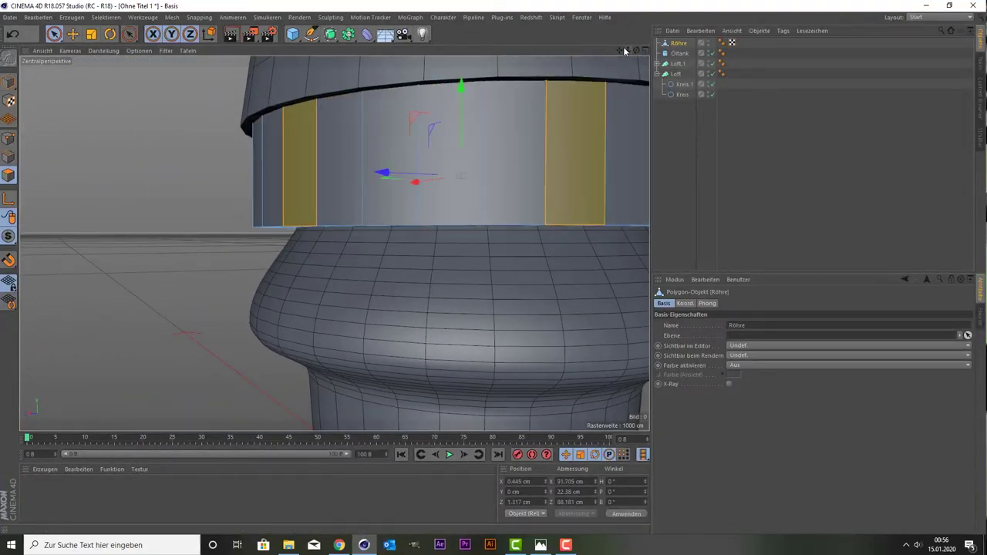
mouse_move(619, 52)
mouse_down()
mouse_move(632, 52)
mouse_move(332, 243)
mouse_up()
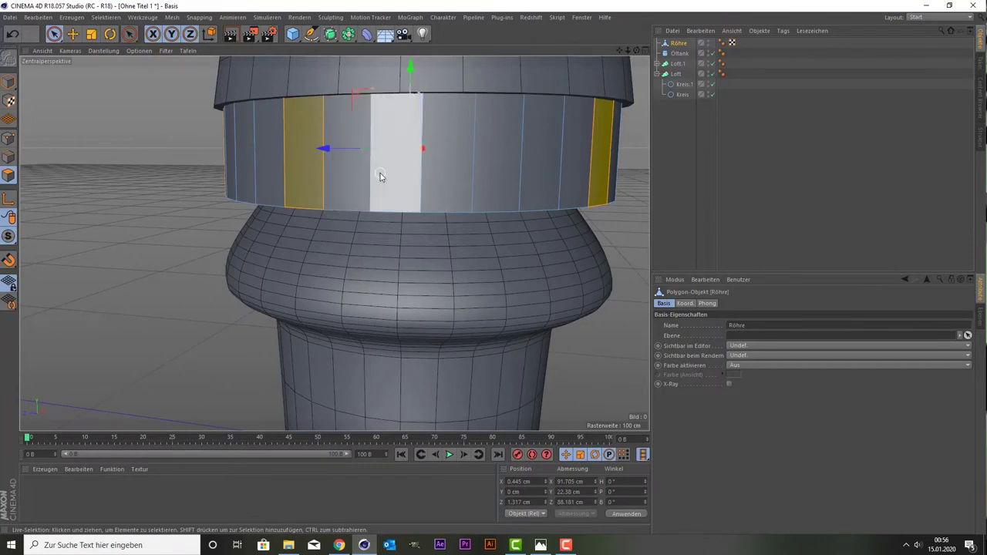
shift+click(494, 155)
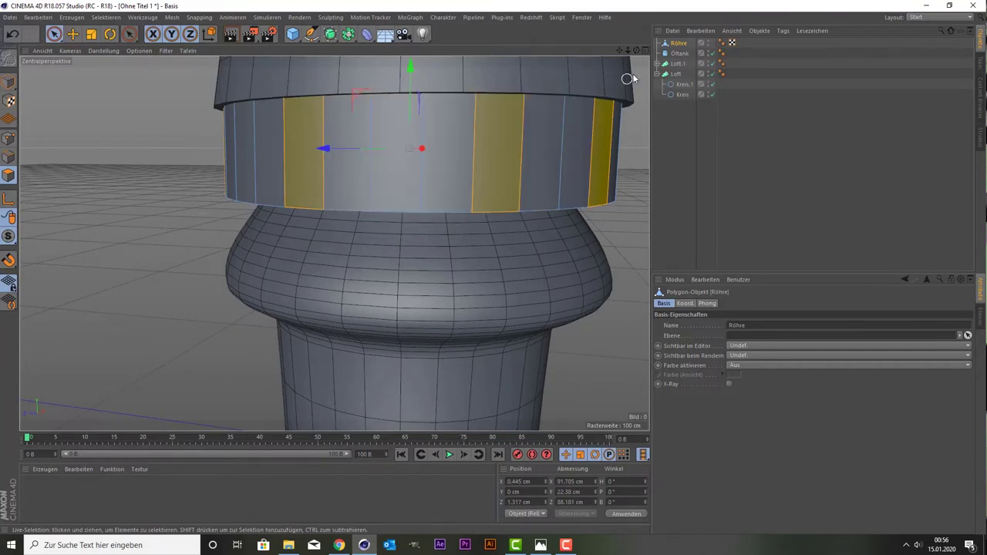
mouse_move(627, 50)
mouse_down()
mouse_move(654, 58)
mouse_move(334, 243)
mouse_move(588, 99)
mouse_up()
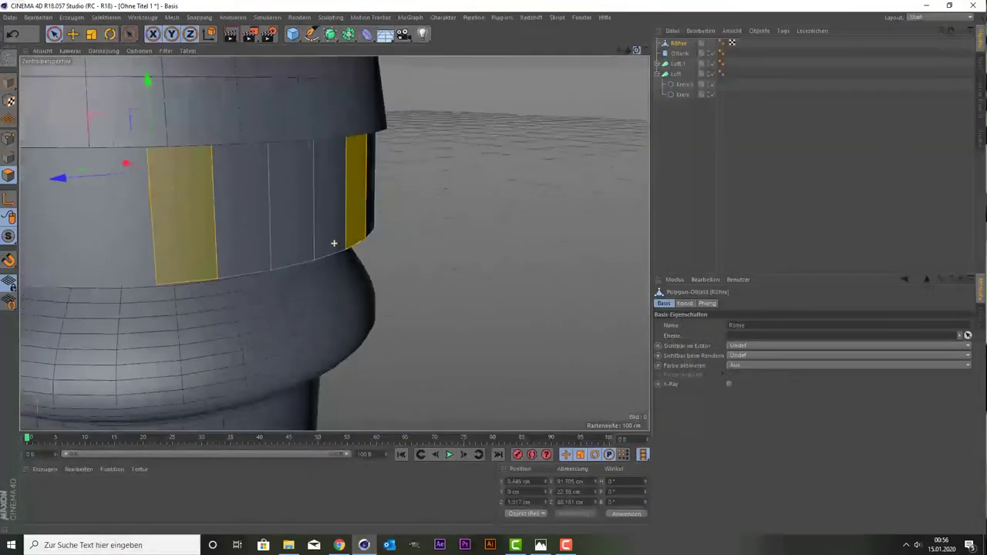
scroll(588, 99, down, 3)
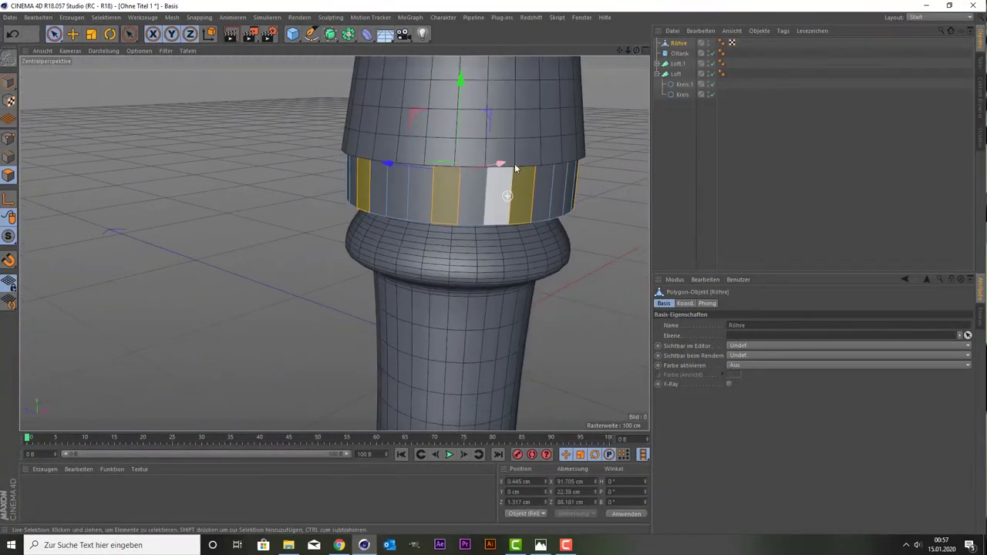
mouse_move(622, 53)
mouse_down()
mouse_move(631, 51)
mouse_move(334, 243)
mouse_move(430, 203)
mouse_up()
shift+click(430, 203)
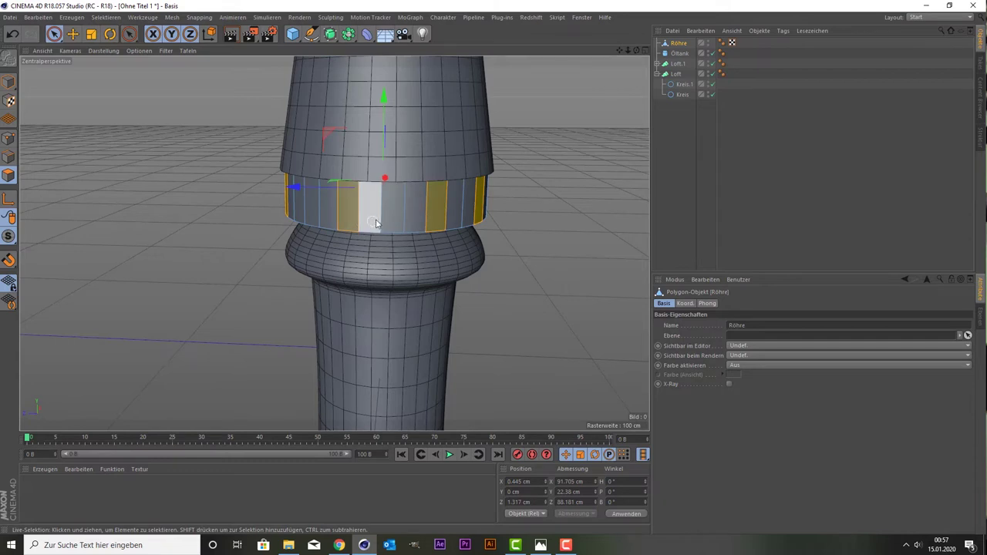
Restart the selection with one ring polygon and add four more spaced strips.
click(421, 217)
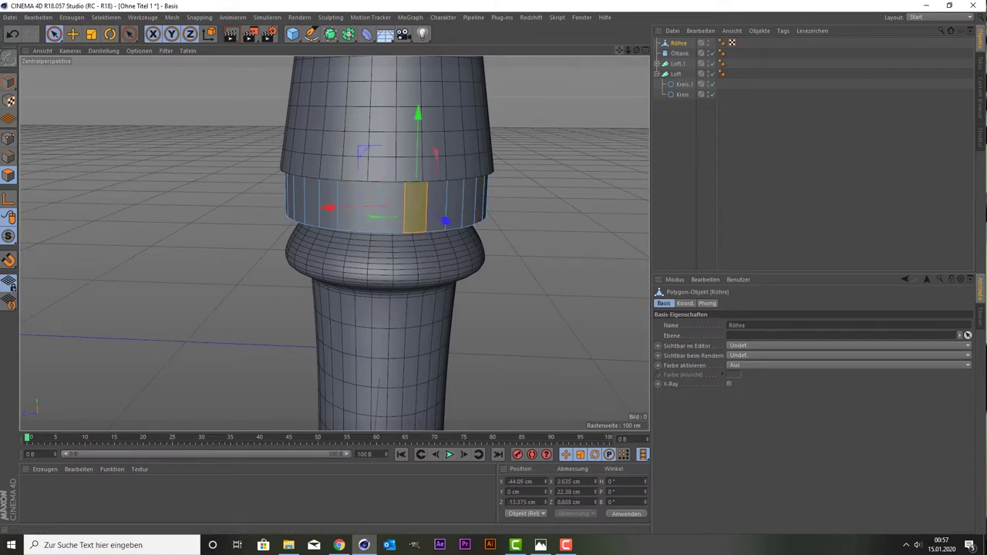
drag(618, 50, 571, 58)
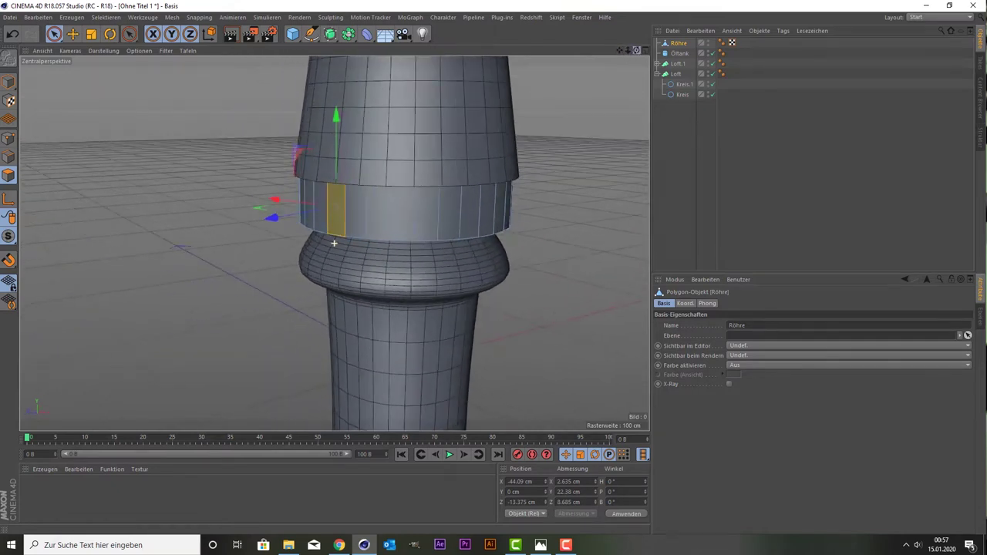
shift+click(426, 209)
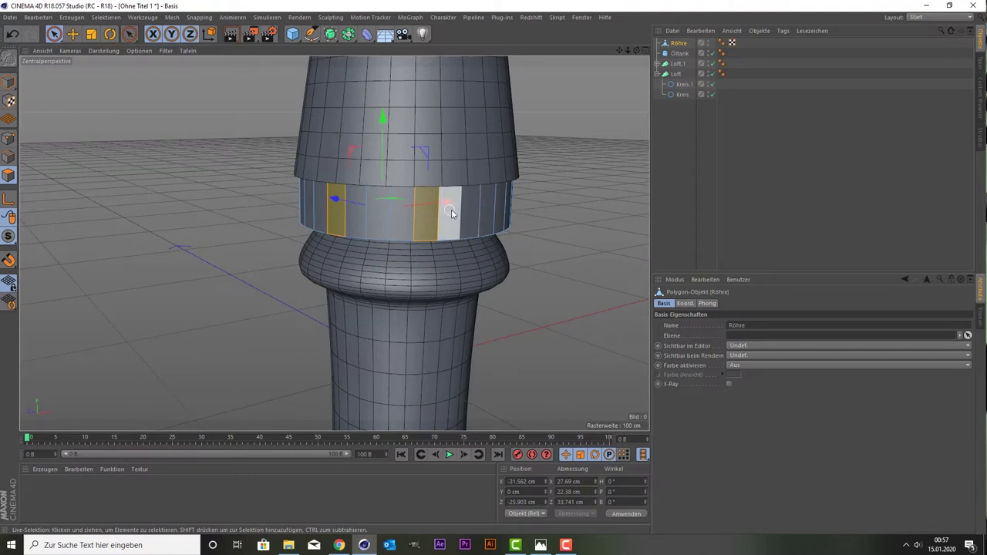
shift+click(499, 208)
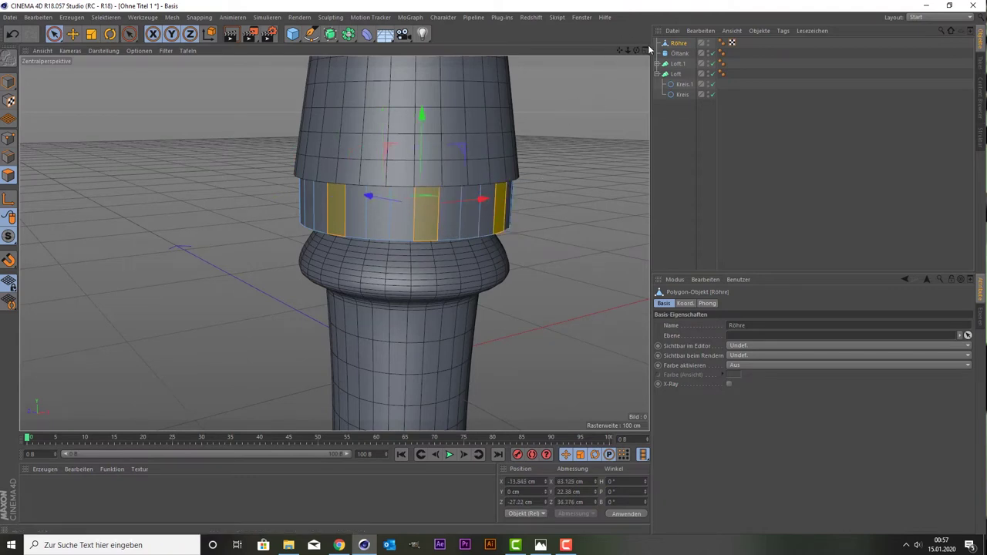
mouse_move(623, 50)
mouse_down()
mouse_move(634, 56)
mouse_move(614, 66)
mouse_up()
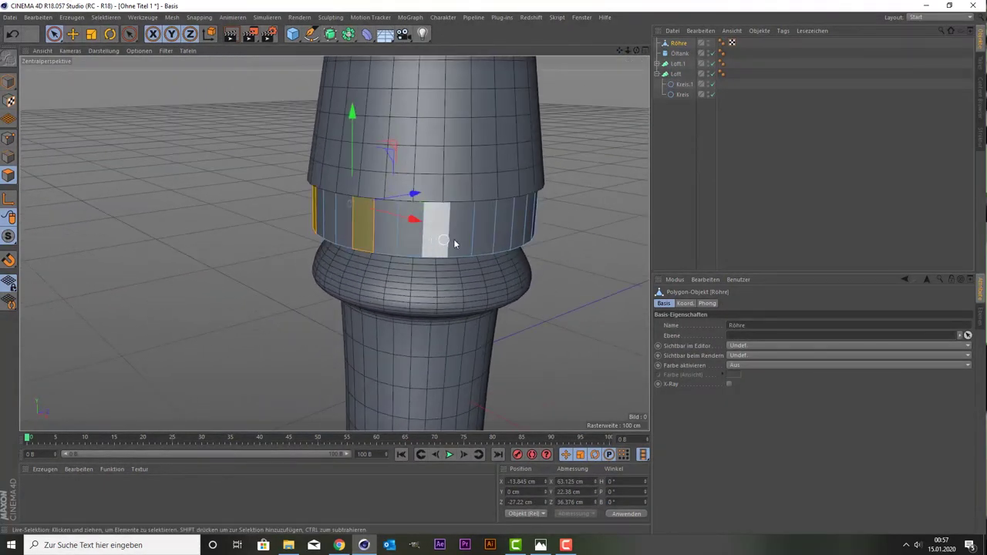
shift+click(461, 242)
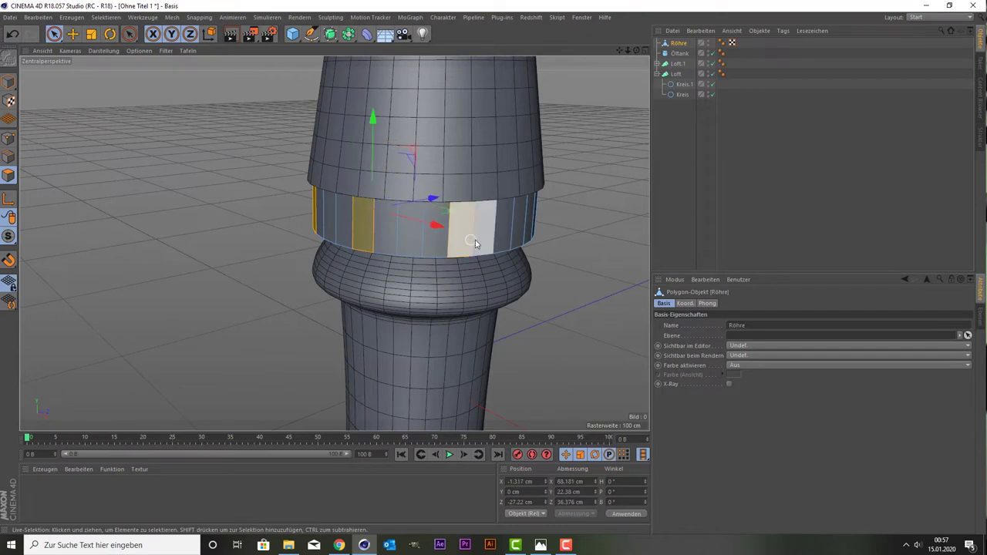
shift+click(532, 231)
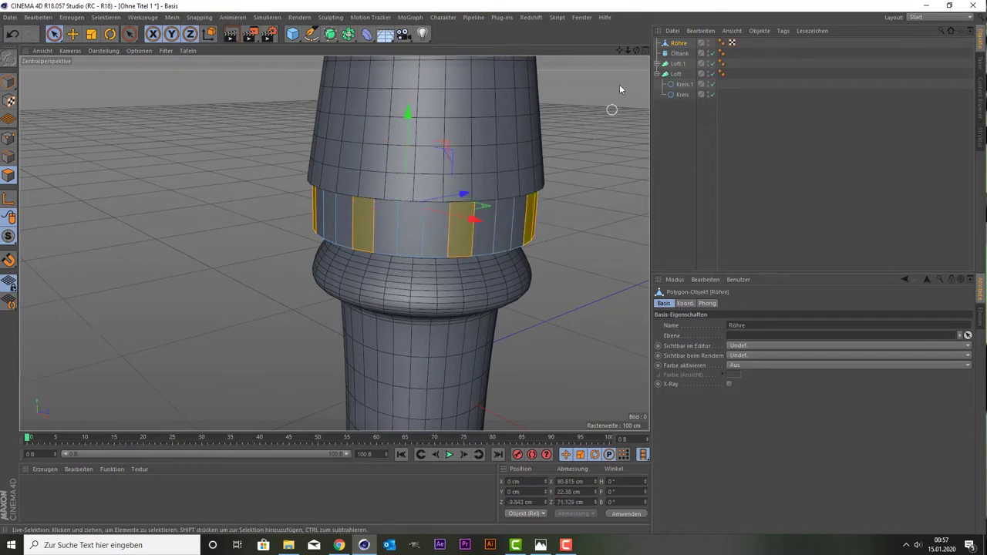
Add three more spaced ring columns while orbiting around the tube.
drag(623, 54, 334, 244)
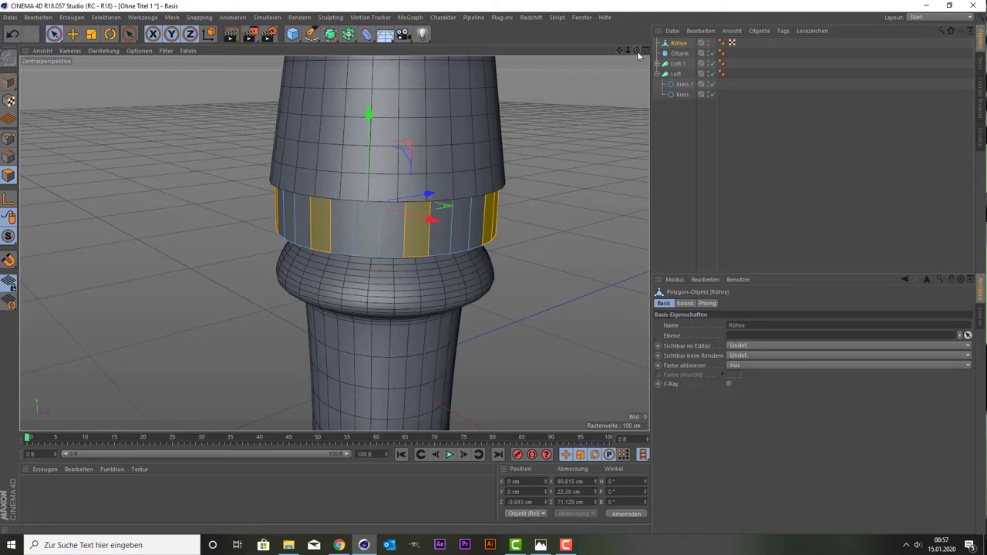
drag(638, 56, 563, 232)
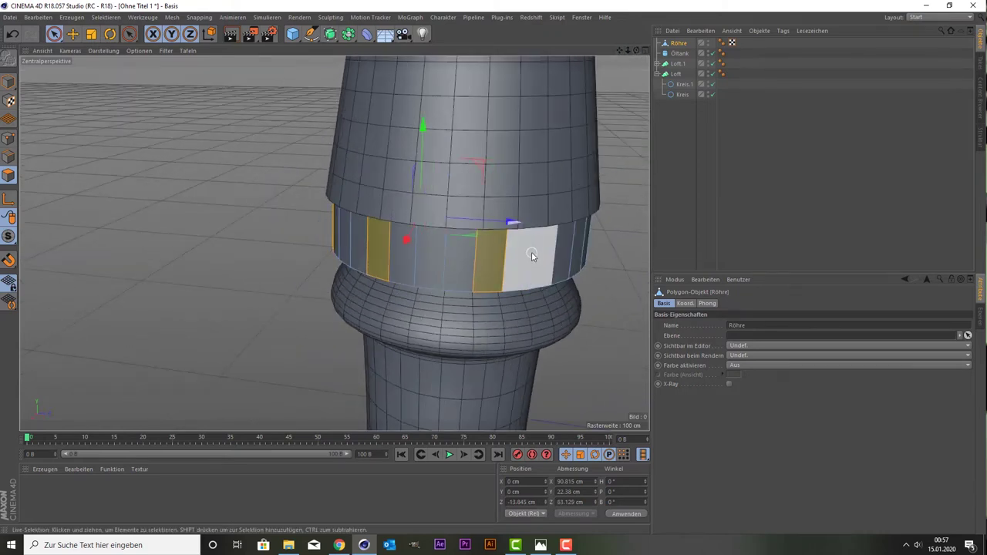
shift+click(580, 250)
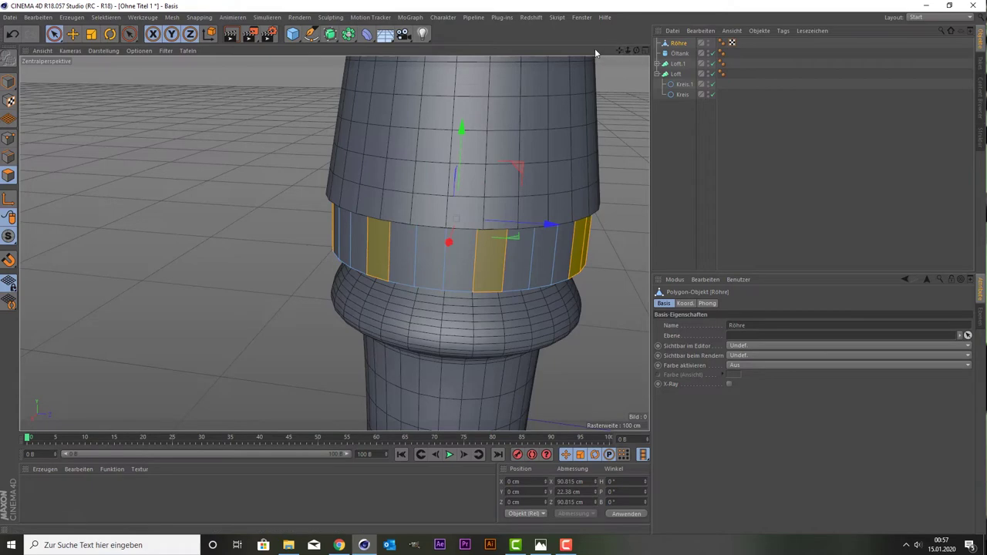
drag(618, 50, 635, 56)
shift+click(468, 277)
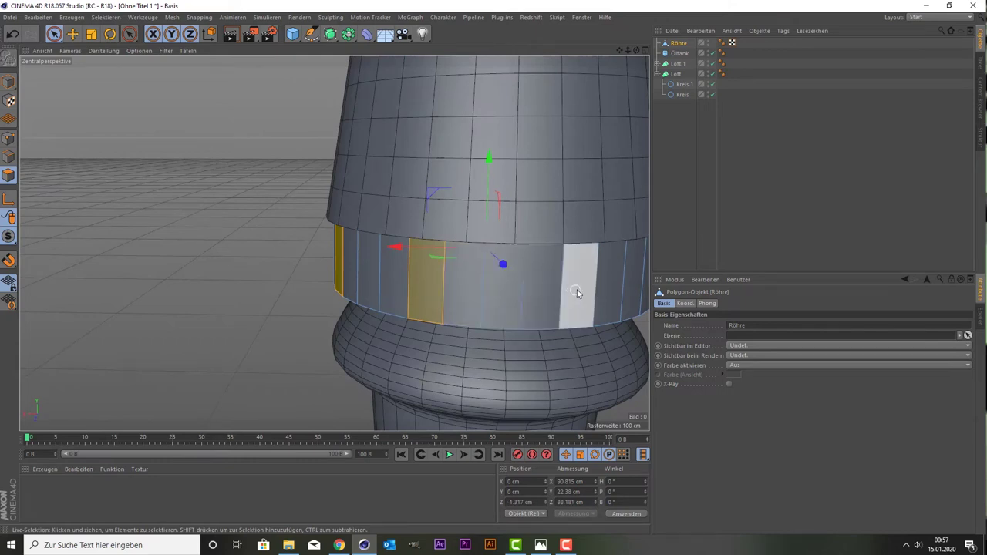
mouse_move(636, 50)
mouse_down()
mouse_move(335, 242)
mouse_move(493, 209)
mouse_move(478, 223)
mouse_up()
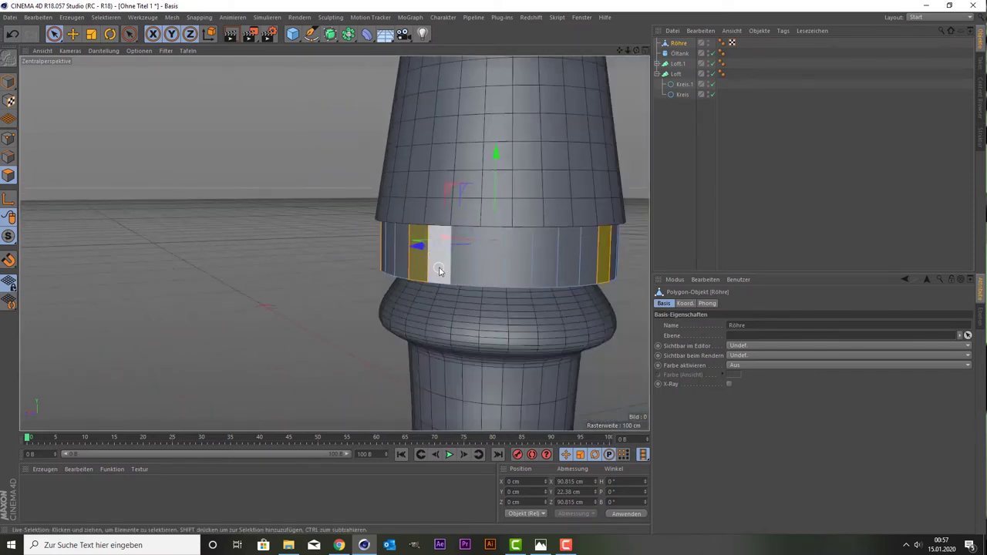
shift+click(520, 265)
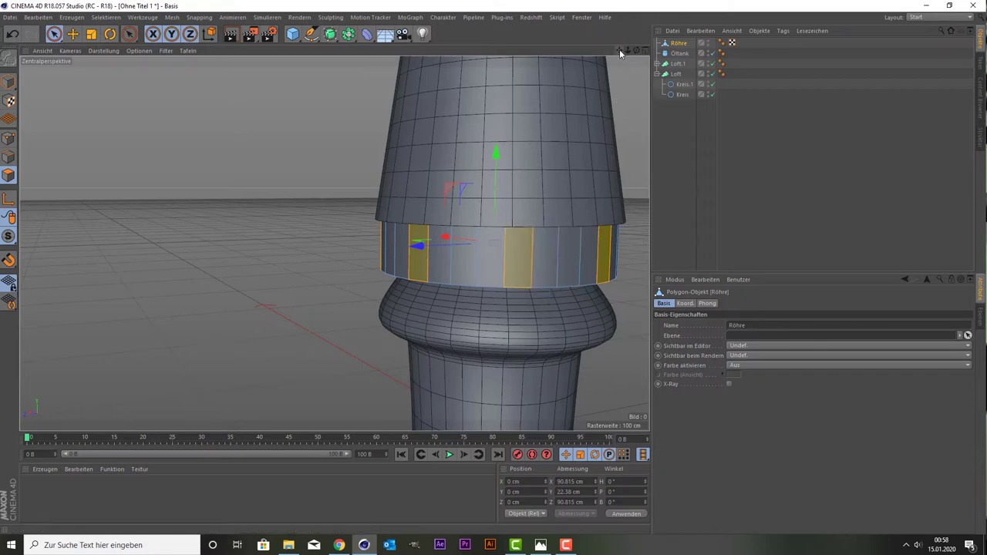
drag(620, 49, 523, 49)
Extrude the selected ring strips outward with a 5.6 cm offset.
right_click(411, 265)
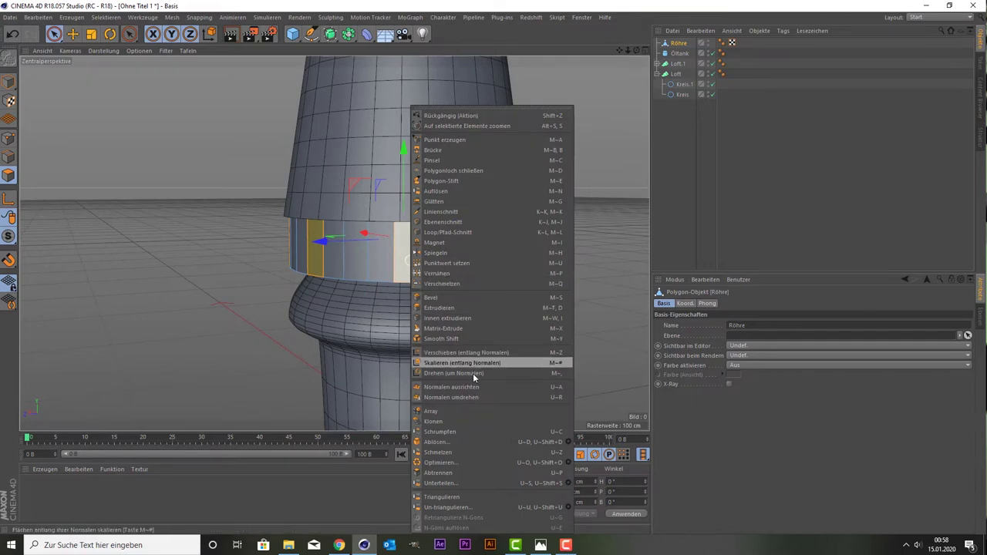
click(482, 307)
drag(515, 332, 548, 346)
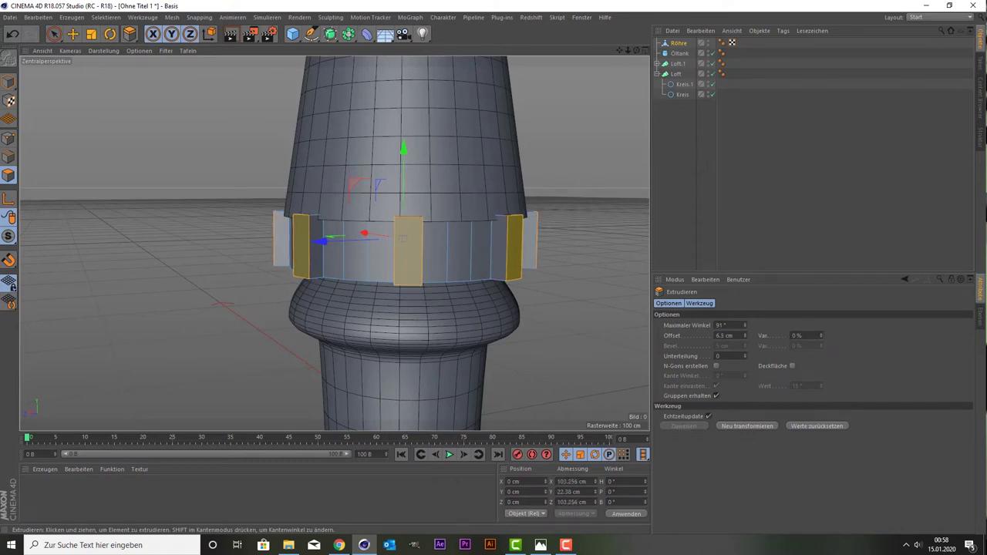
mouse_move(548, 347)
mouse_down()
mouse_move(529, 340)
mouse_move(539, 342)
mouse_up()
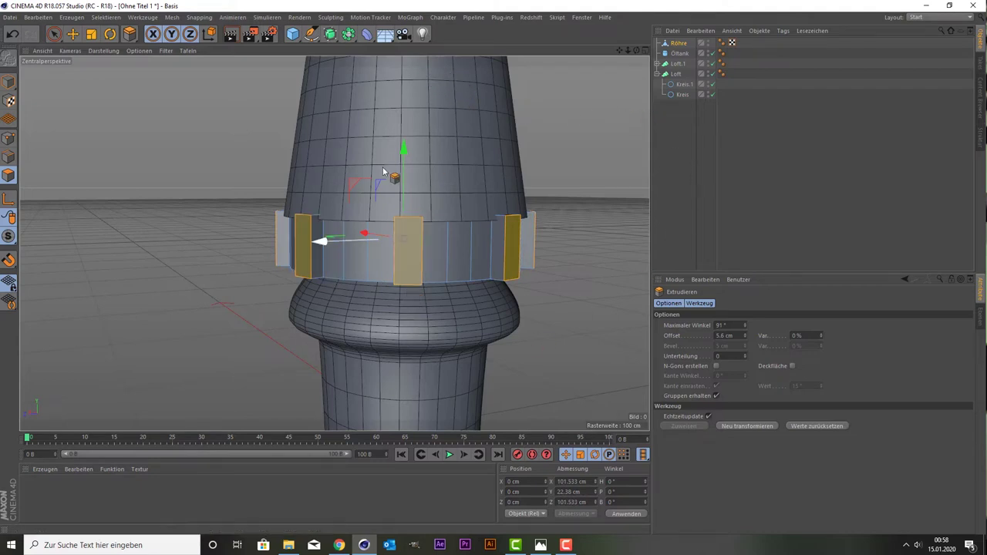
click(330, 35)
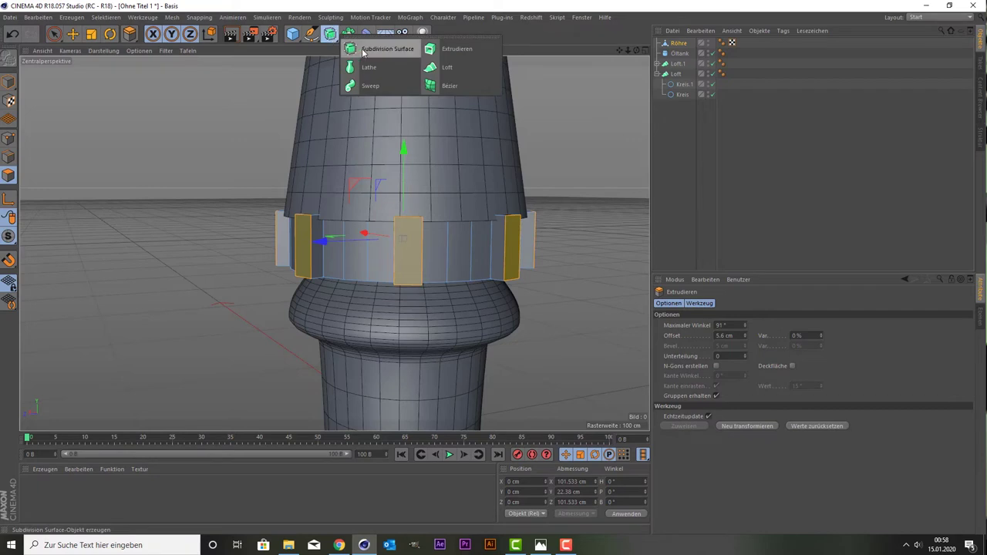
Add a Subdivision Surface, try parenting Röhre under it, then undo the parenting.
click(351, 48)
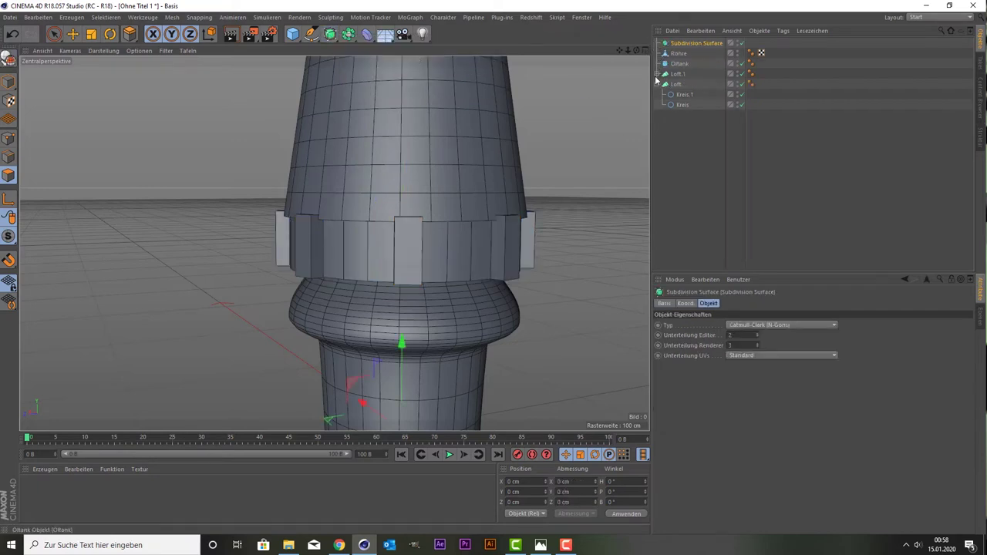
click(656, 85)
click(678, 55)
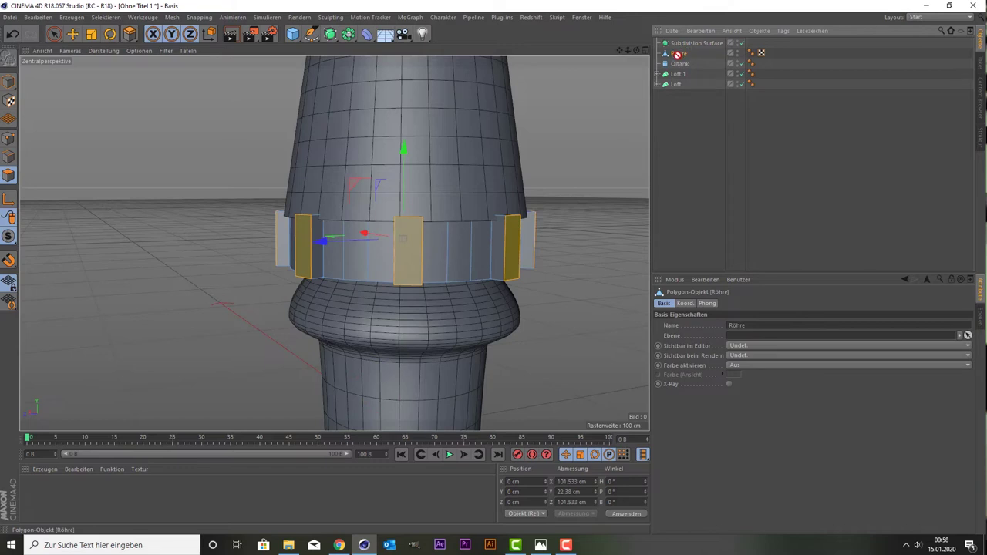
drag(682, 48, 683, 48)
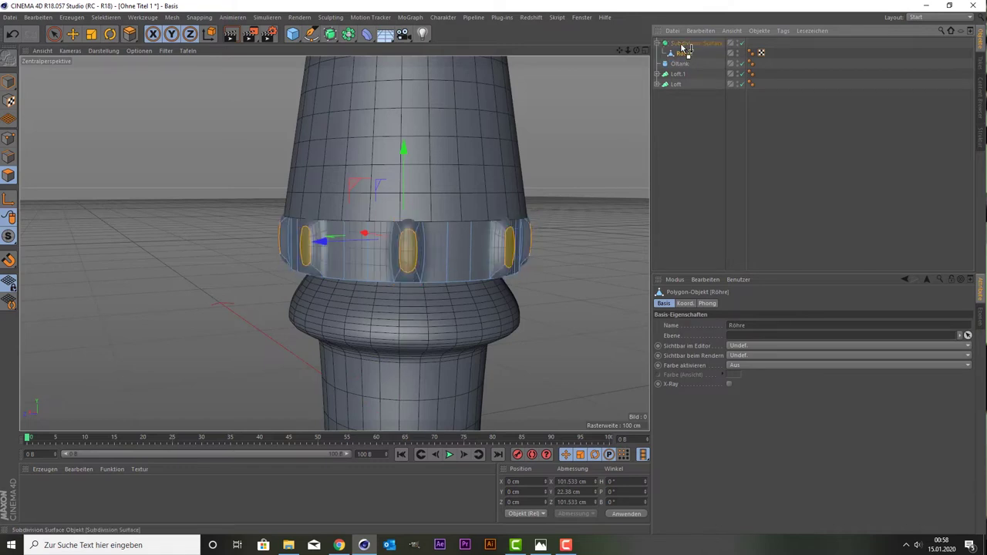
click(701, 146)
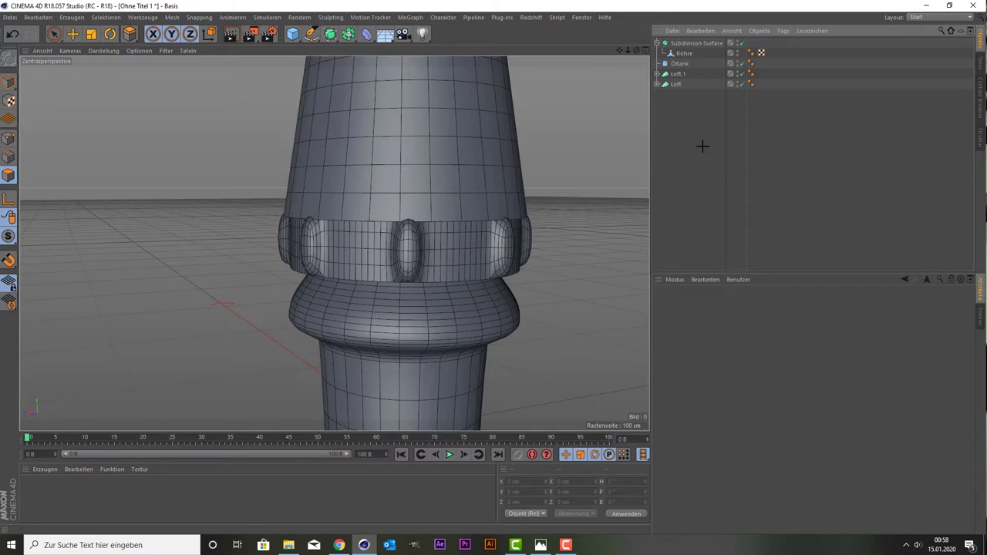
key(ctrl+z)
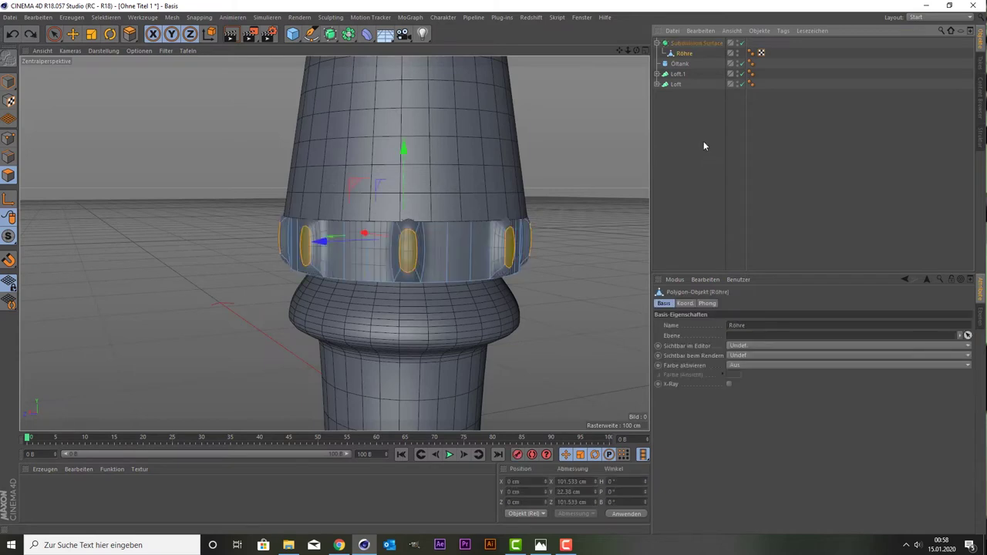
key(ctrl+z)
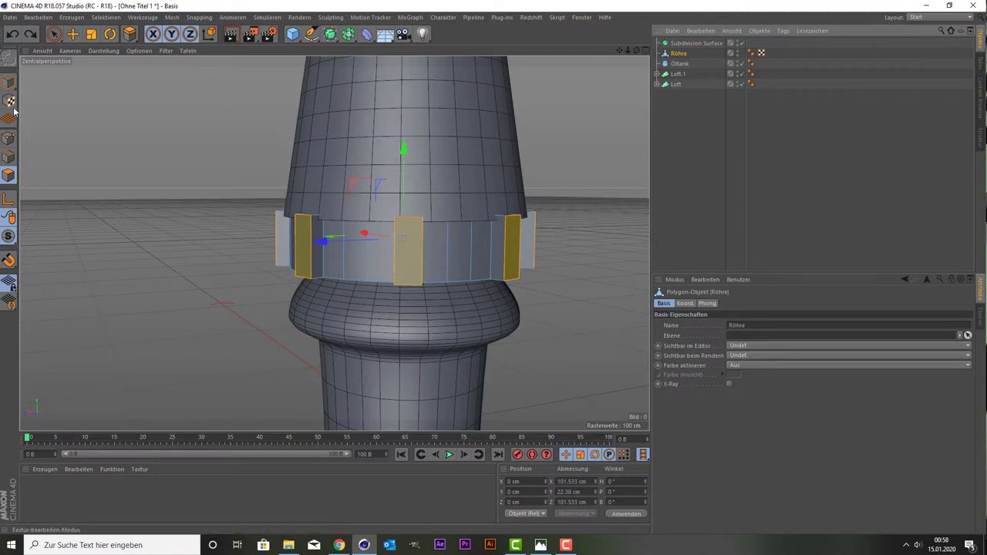
Deselect Röhre and select the Loft object.
click(54, 34)
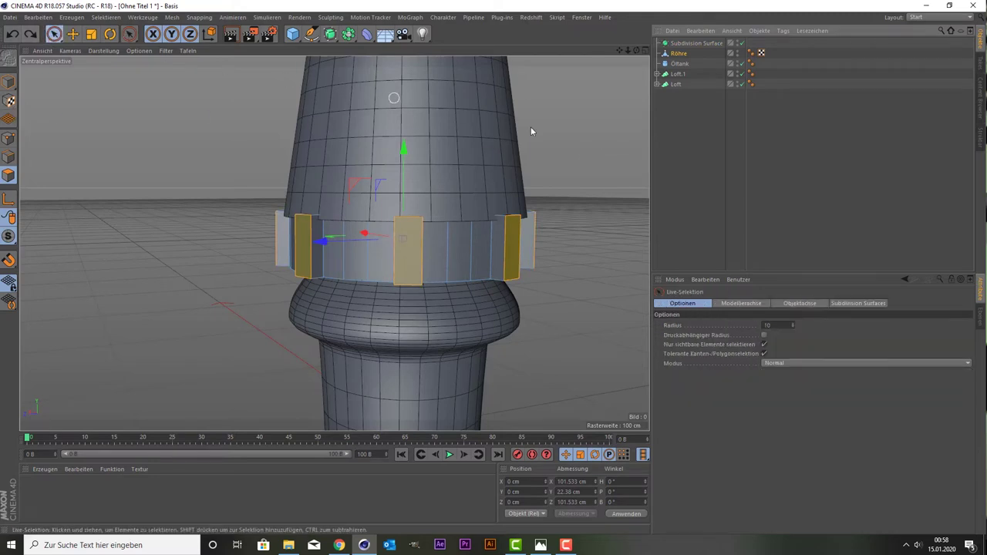
click(699, 124)
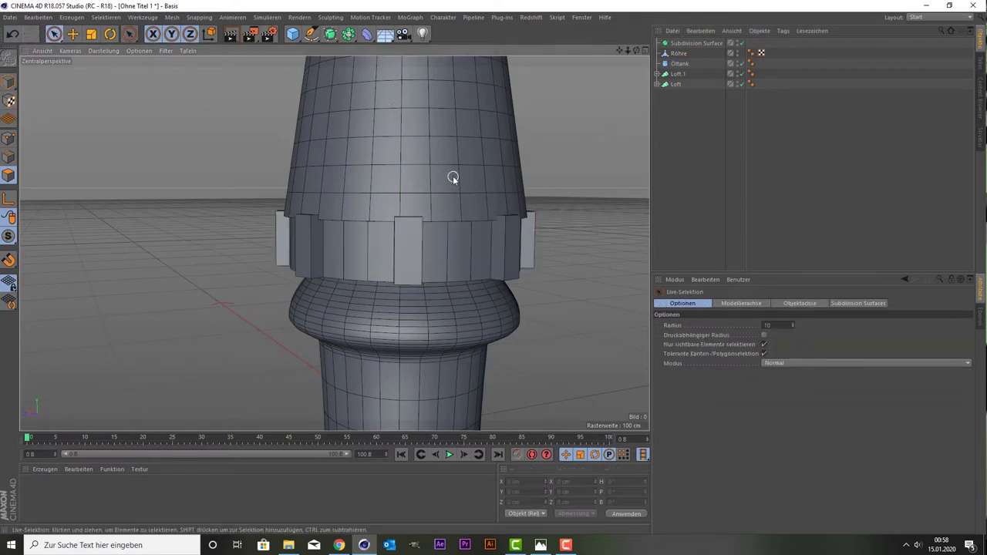
click(9, 82)
click(451, 123)
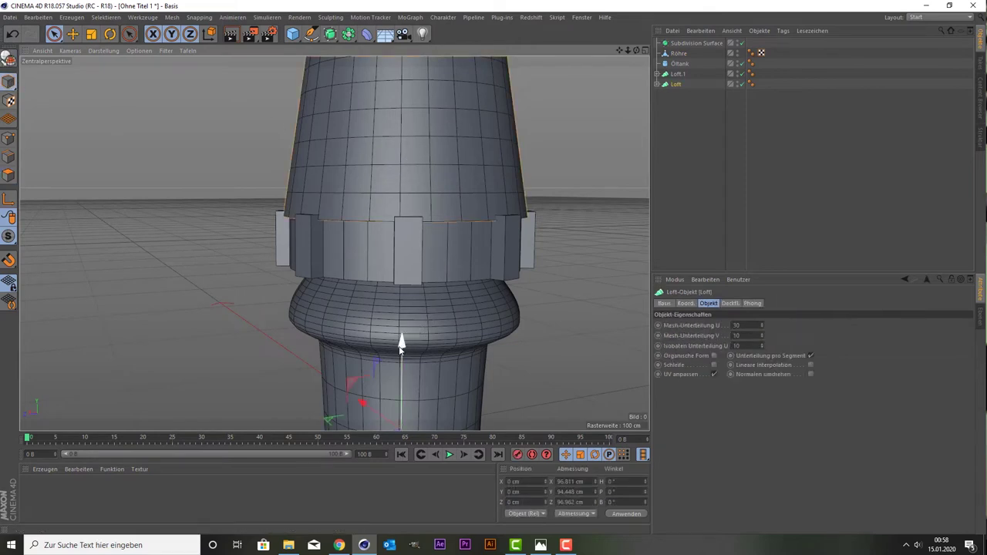
Nudge the loft up slightly and frame the tower's top in the front view.
drag(400, 347, 397, 346)
middle_click(196, 265)
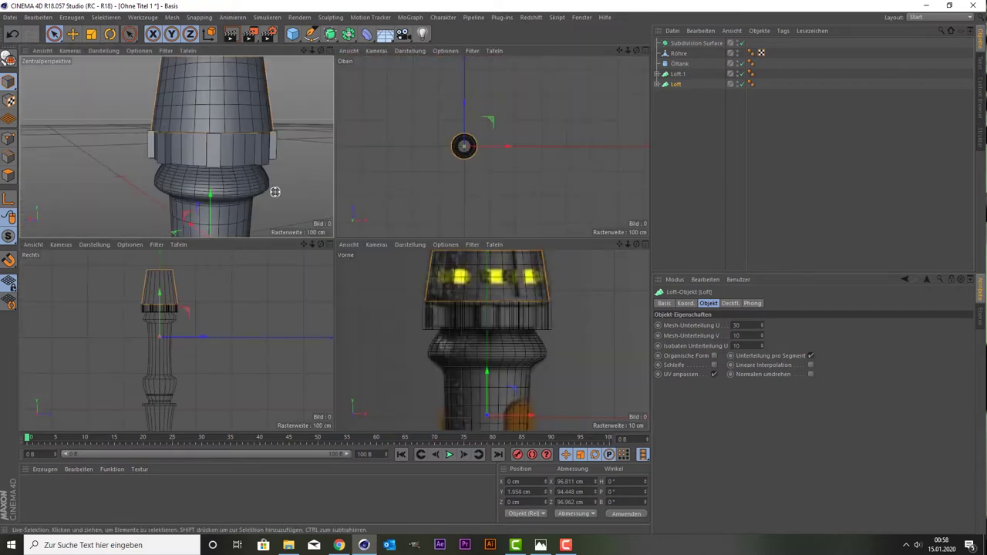
middle_click(443, 375)
alt+drag(442, 375, 401, 256)
middle_click(401, 253)
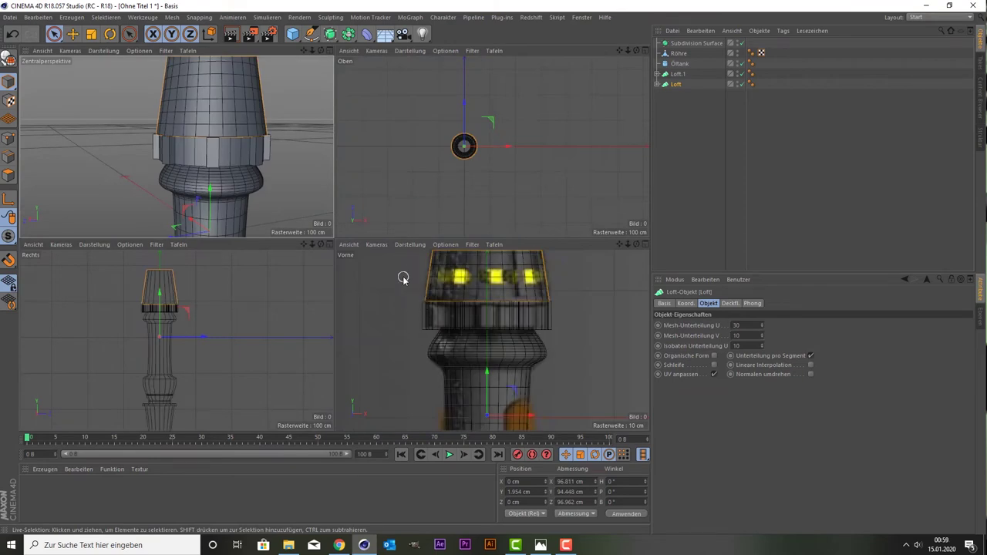
middle_click(403, 277)
scroll(401, 271, down, 3)
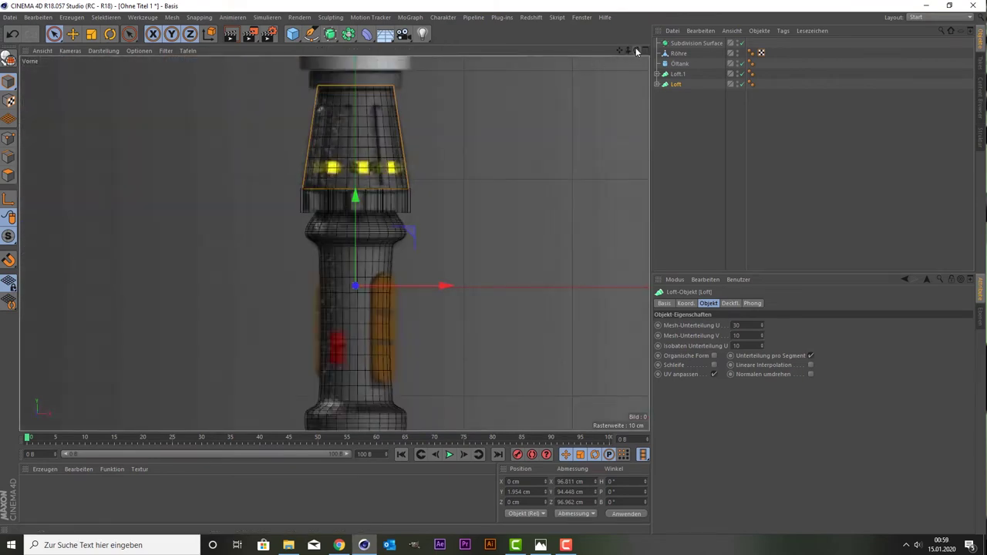
drag(619, 53, 598, 145)
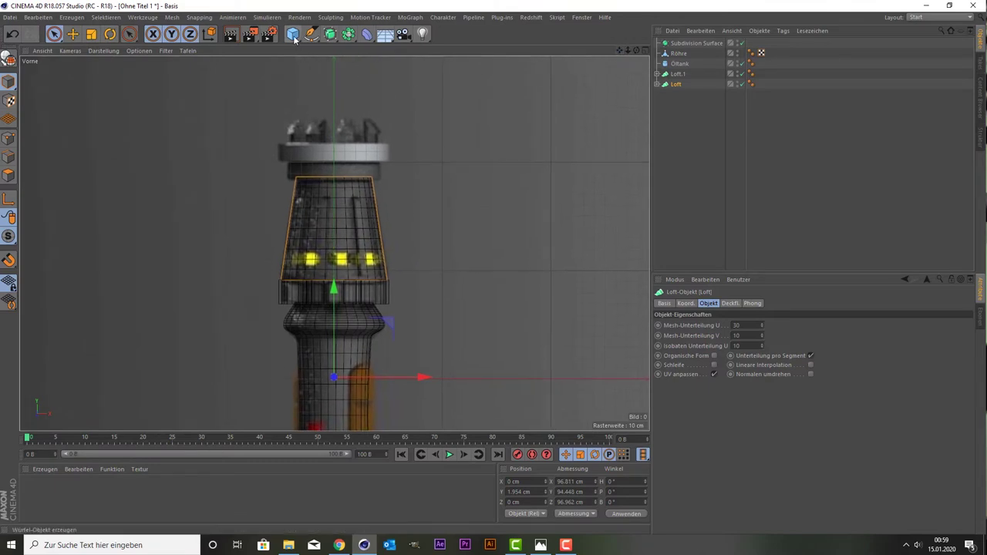
Create a new tube and shrink its outer and inner radii to the tower's width.
drag(293, 41, 584, 90)
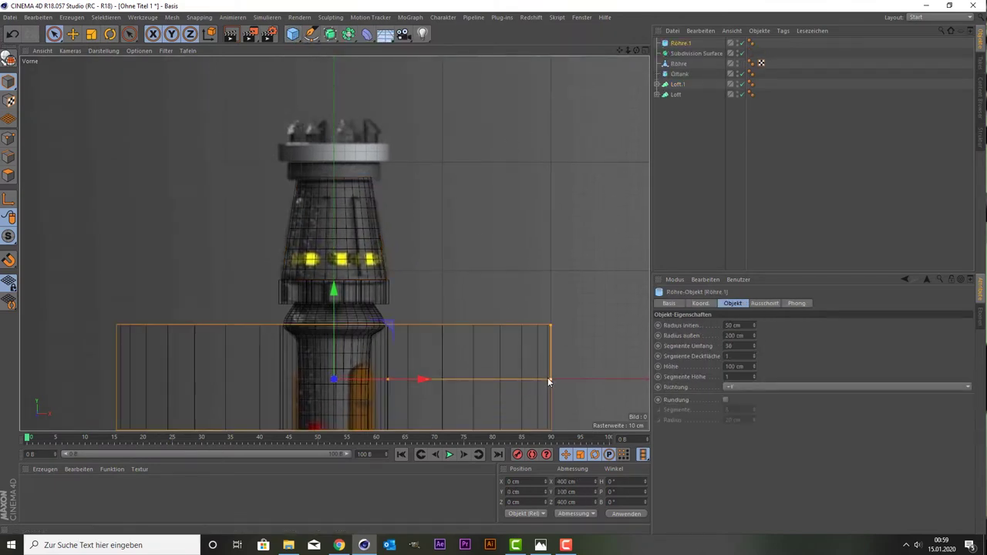
drag(540, 380, 487, 379)
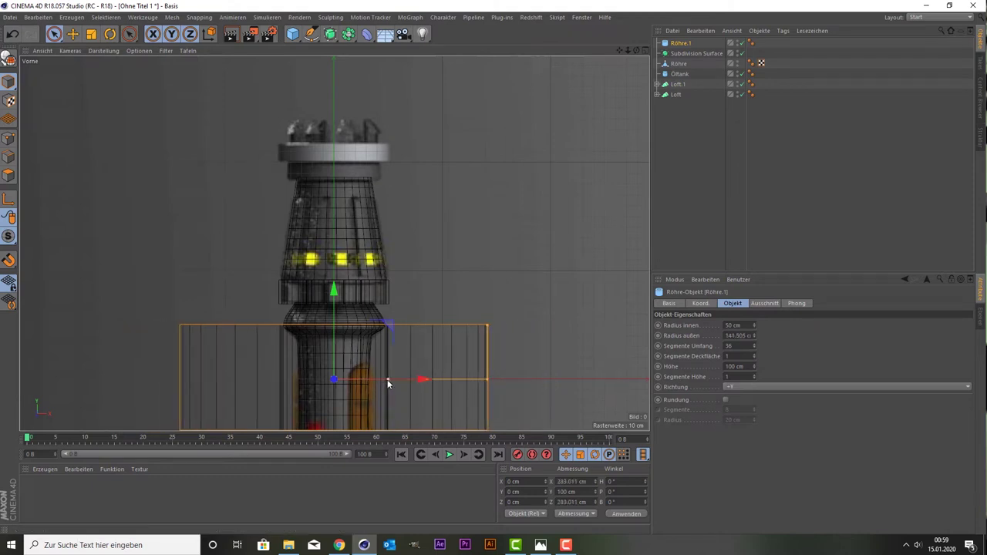
drag(388, 380, 355, 381)
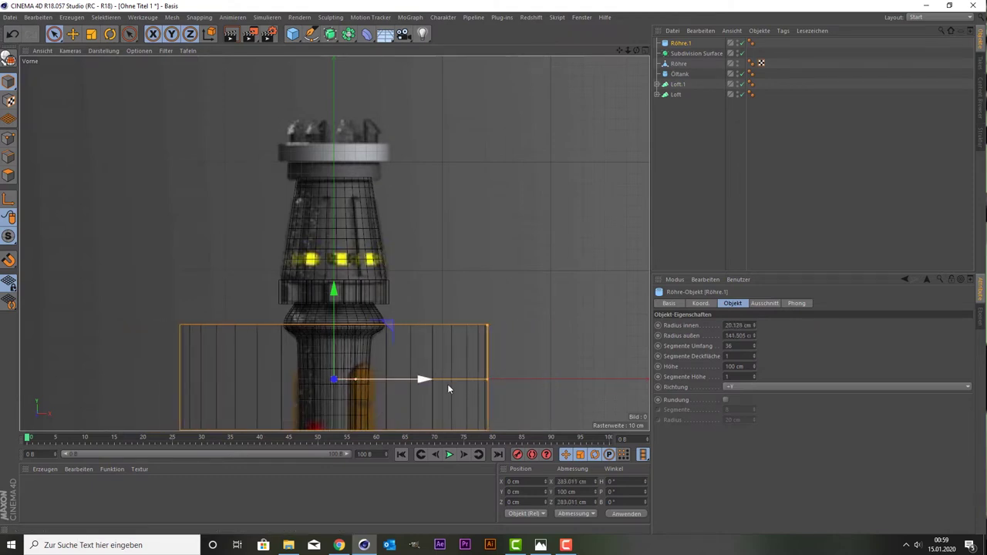
drag(486, 379, 374, 379)
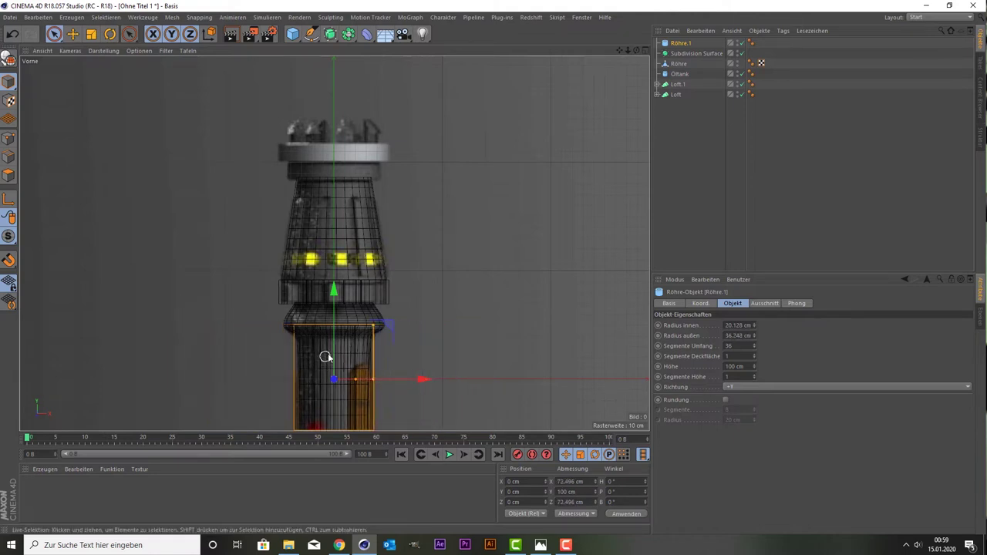
Place the tube below the crown rim as a 42.262 cm radius, 15.928 cm high band.
drag(334, 293, 348, 117)
scroll(347, 117, up, 3)
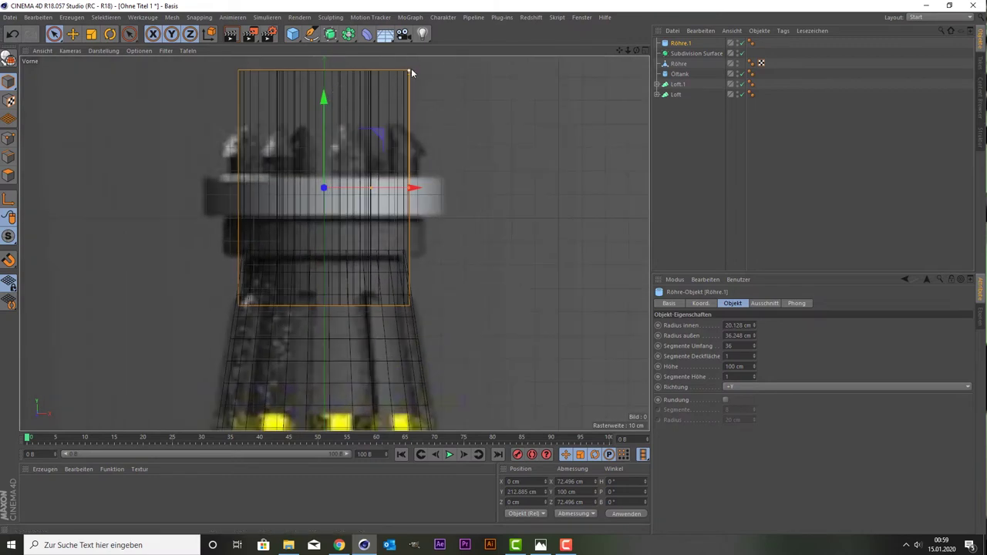
drag(408, 76, 408, 174)
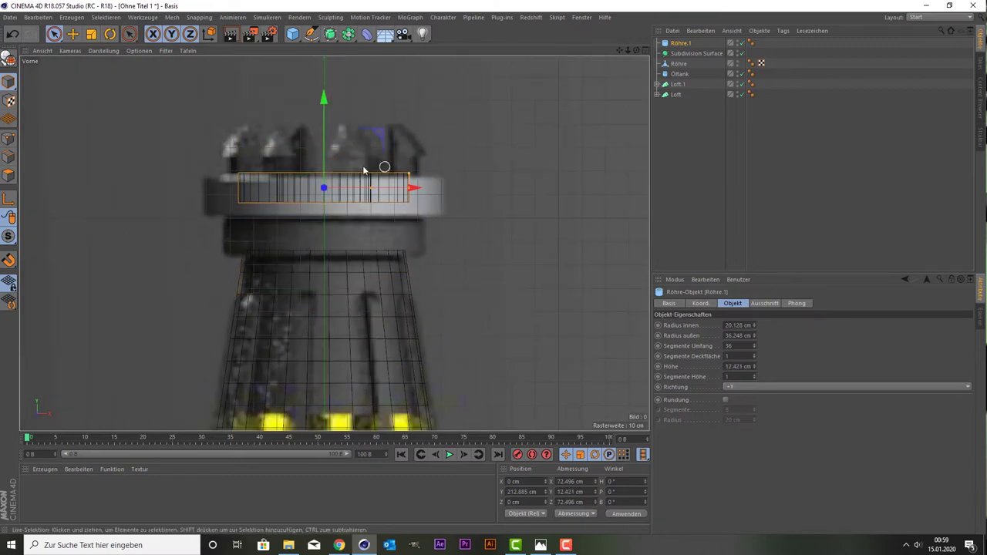
drag(324, 158, 327, 205)
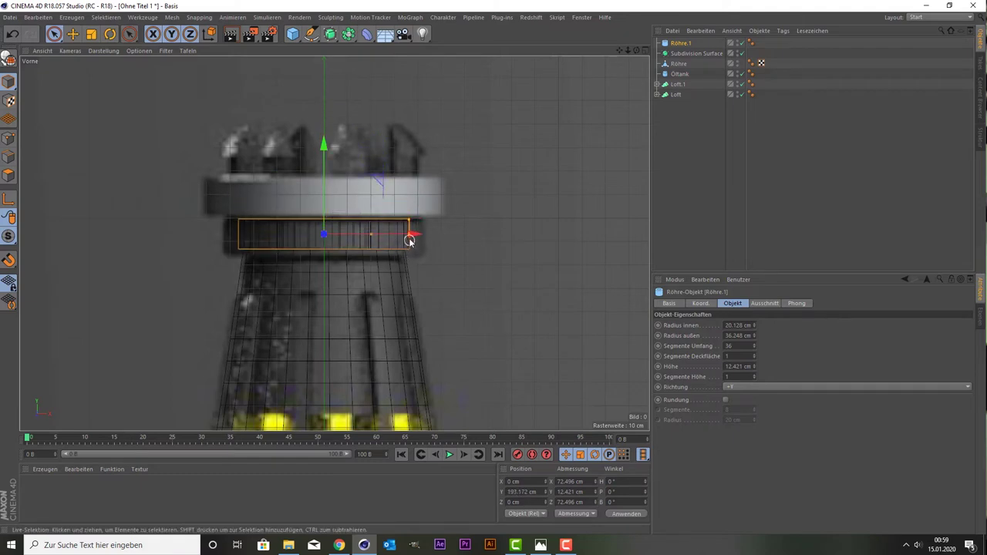
mouse_move(414, 241)
mouse_down()
mouse_move(427, 241)
mouse_move(407, 241)
mouse_up()
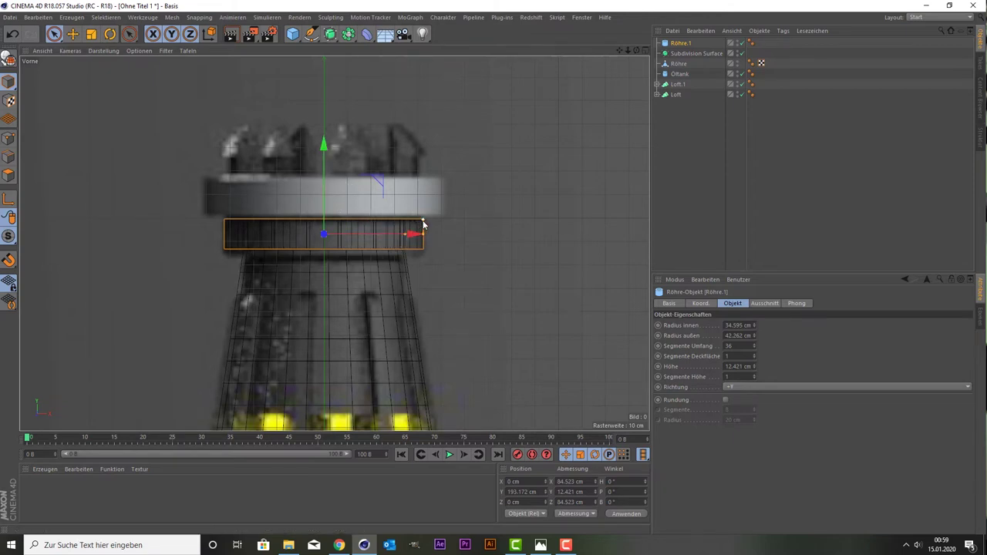
drag(423, 223, 413, 219)
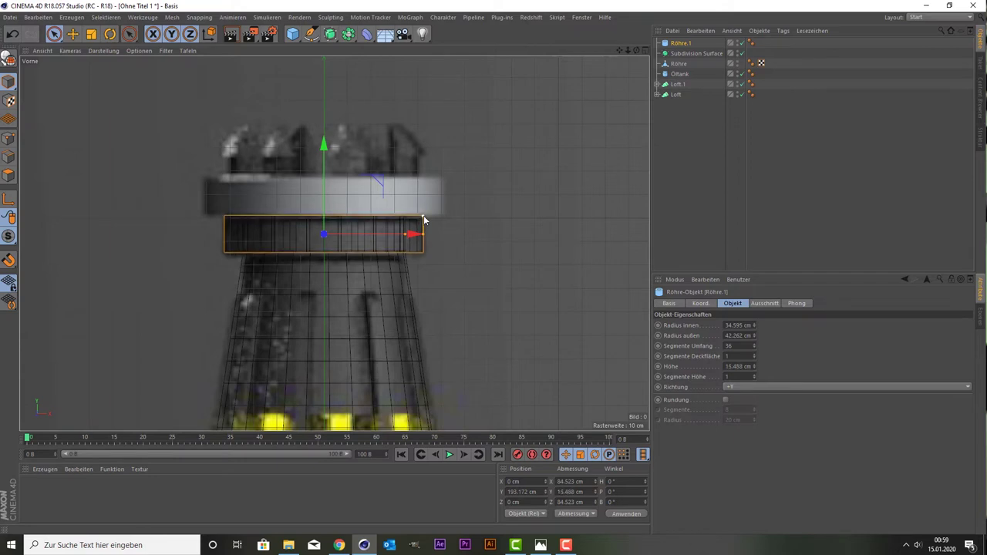
drag(324, 206, 323, 208)
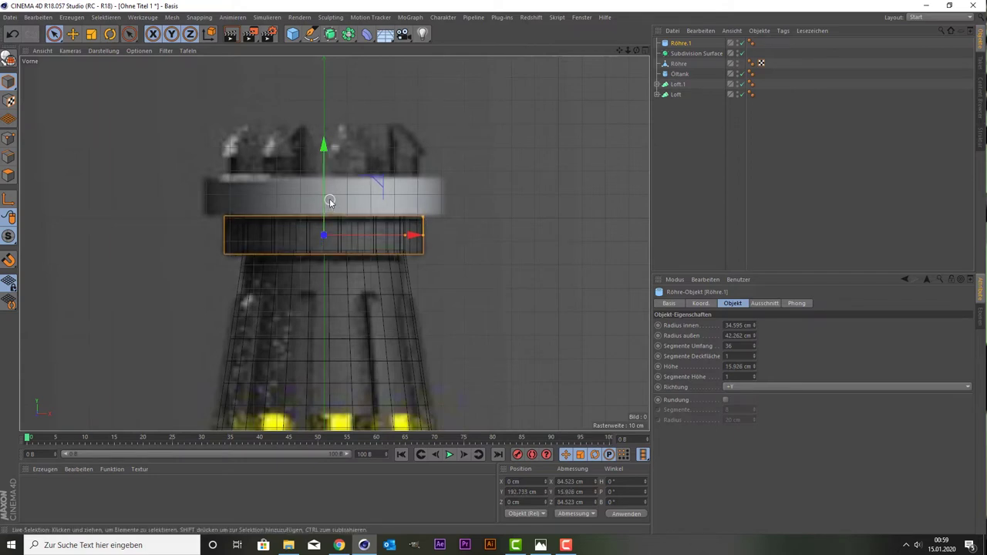
Duplicate Röhre.1 as Röhre.2 at Y 209.819 cm with radii 50.585 cm outer, 44.452 cm inner.
key(ctrl+c)
key(ctrl+v)
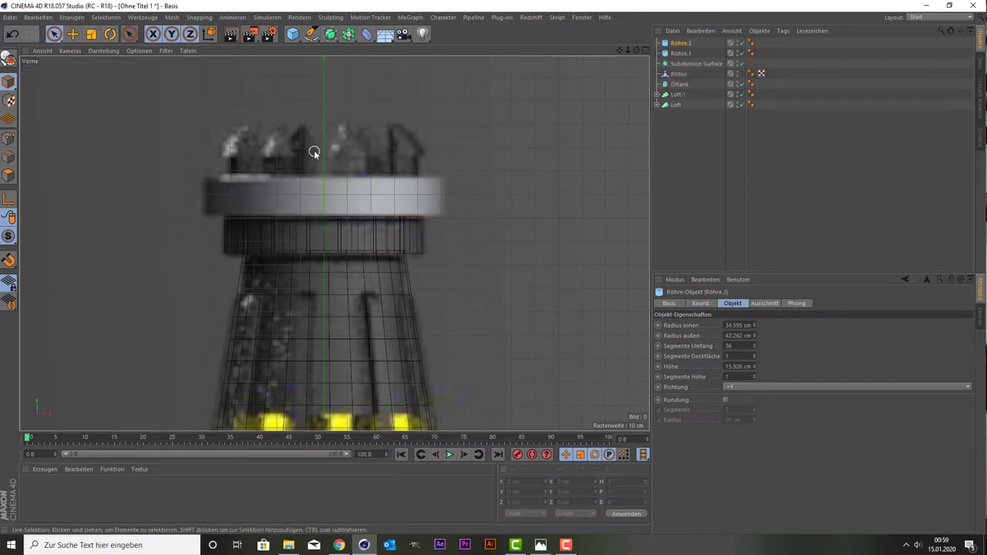
click(314, 149)
click(681, 44)
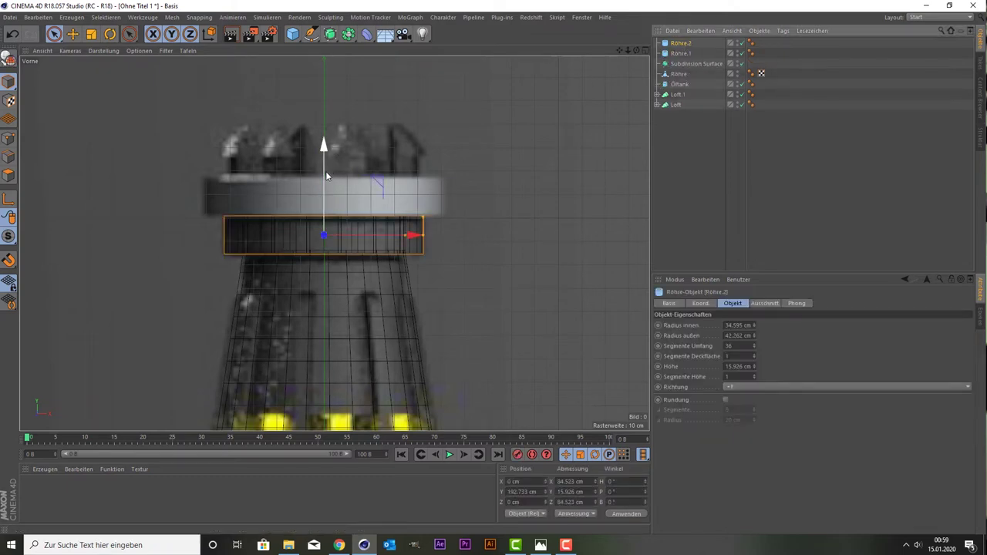
drag(327, 174, 332, 133)
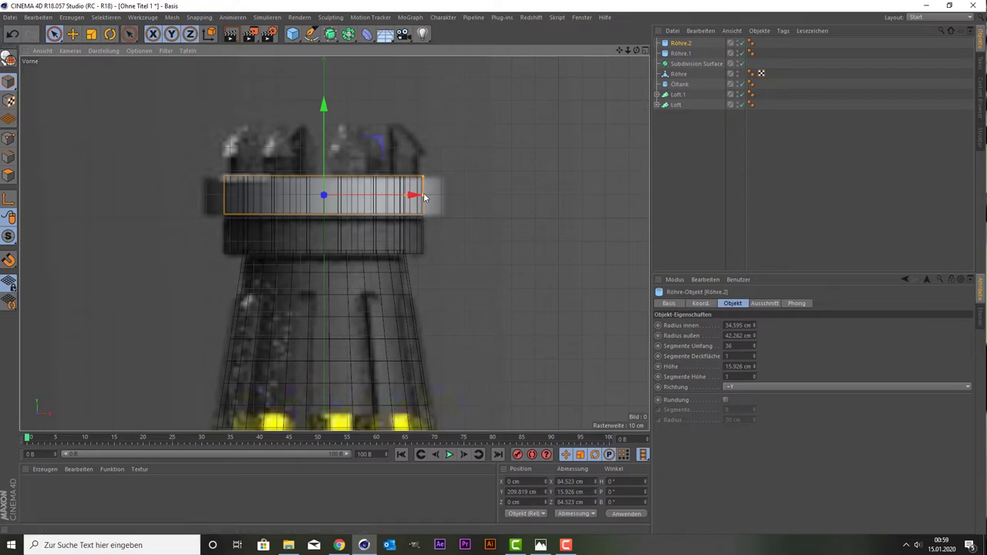
drag(423, 197, 444, 198)
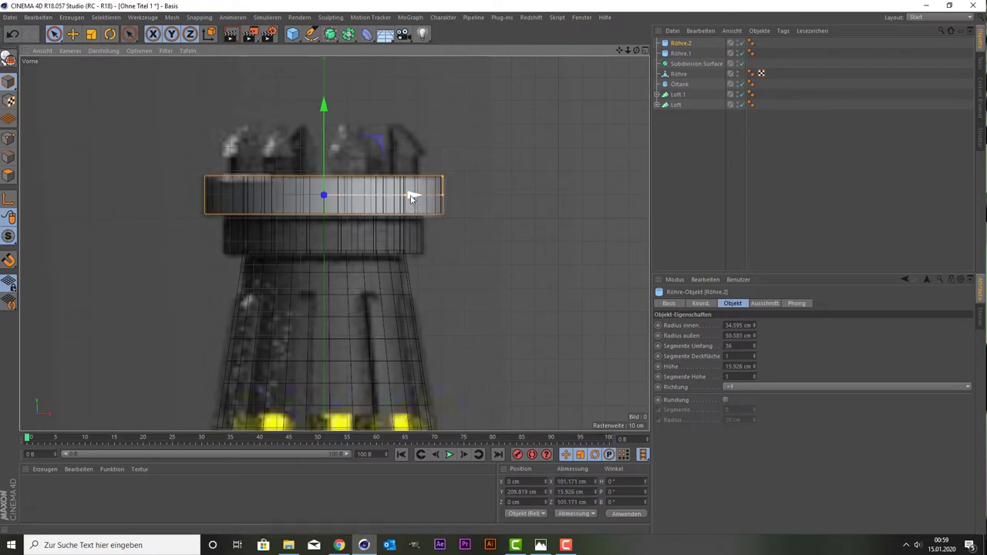
drag(411, 199, 428, 200)
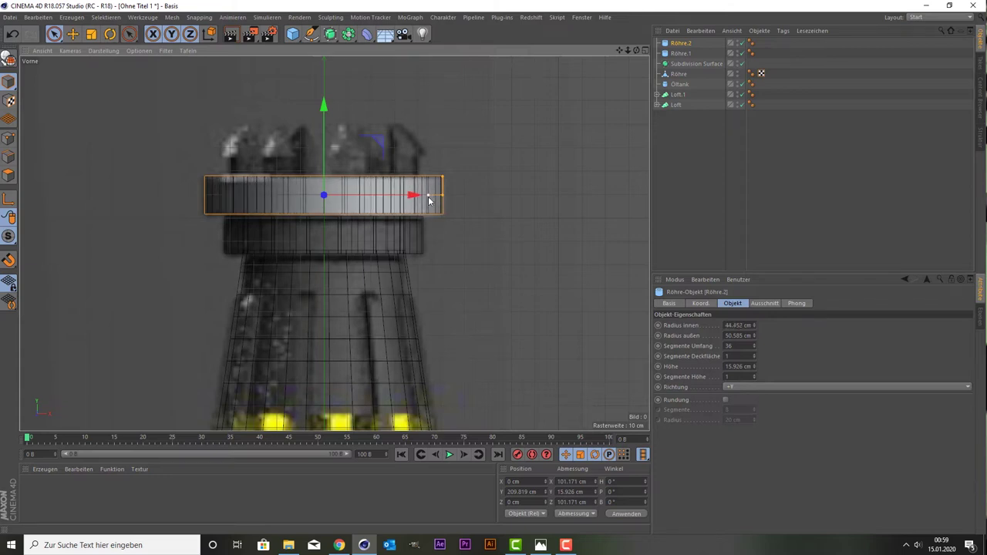
middle_click(223, 166)
middle_click(254, 156)
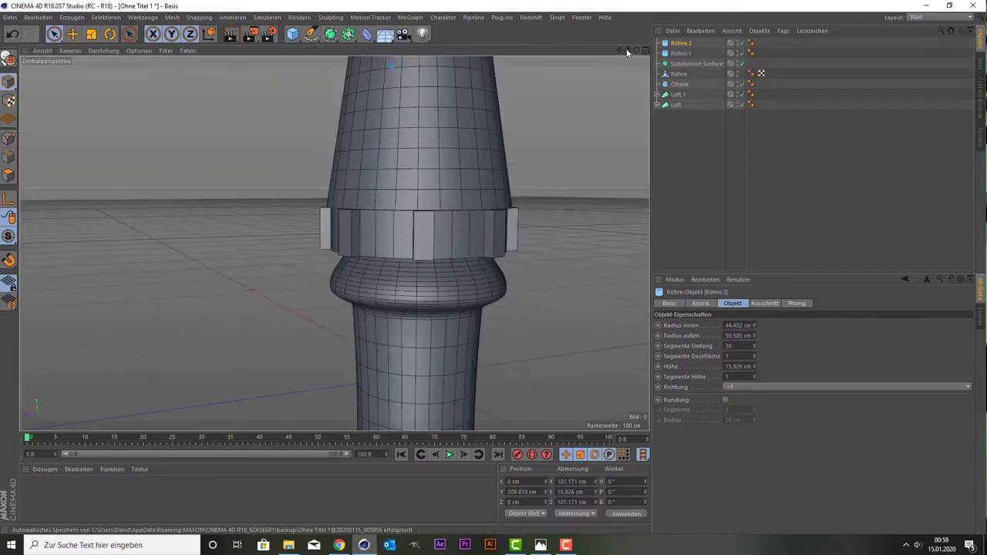
Resize the top ring Röhre.2 to 49.723 cm outer and 31.145 cm inner radius, adjusting its height.
drag(619, 52, 637, 52)
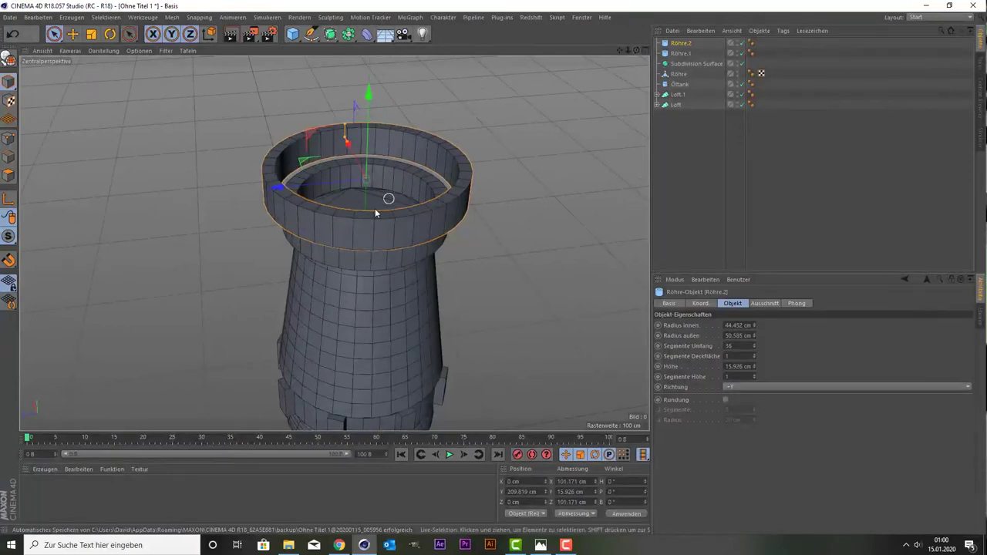
alt+drag(335, 219, 379, 226)
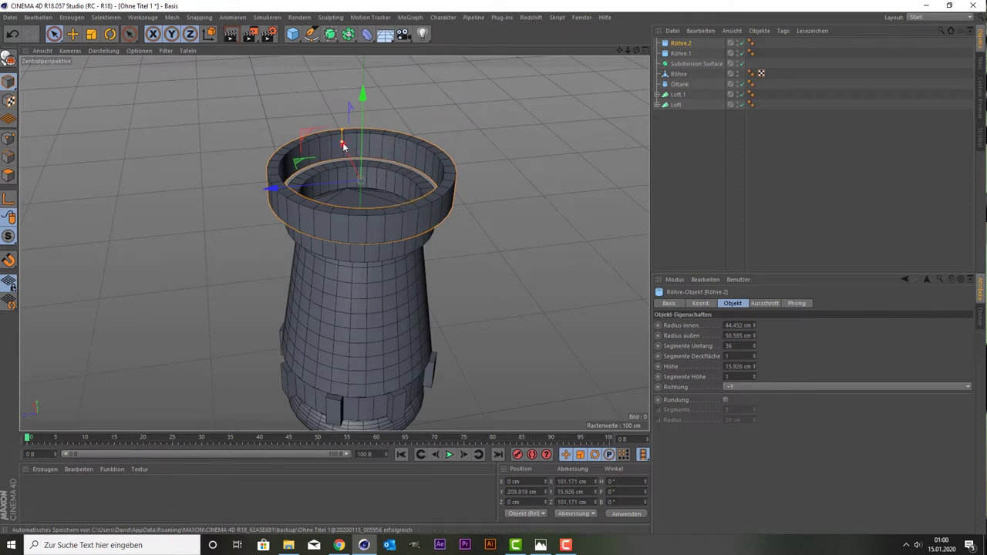
mouse_move(353, 145)
mouse_down()
mouse_move(346, 152)
mouse_move(343, 128)
mouse_up()
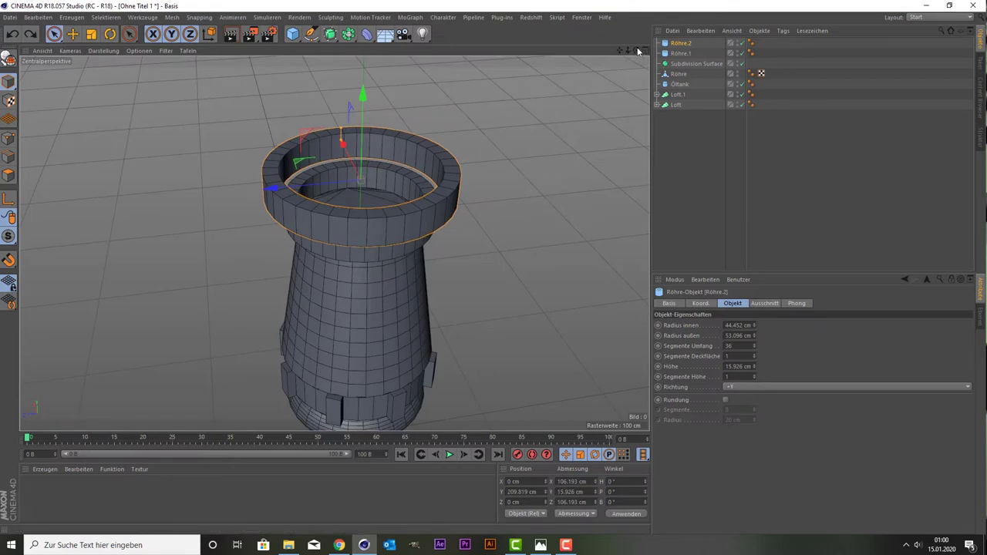
alt+drag(349, 106, 292, 148)
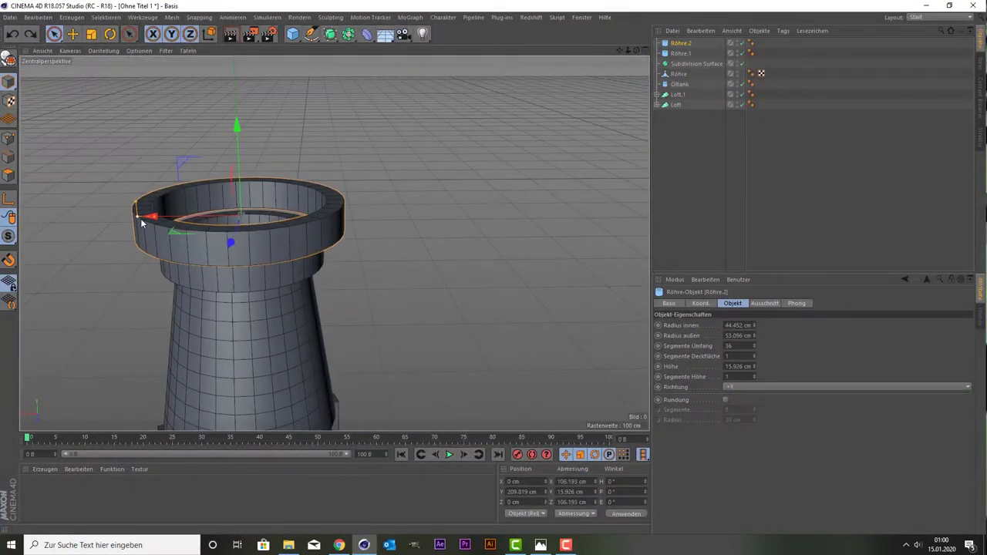
drag(156, 222, 176, 221)
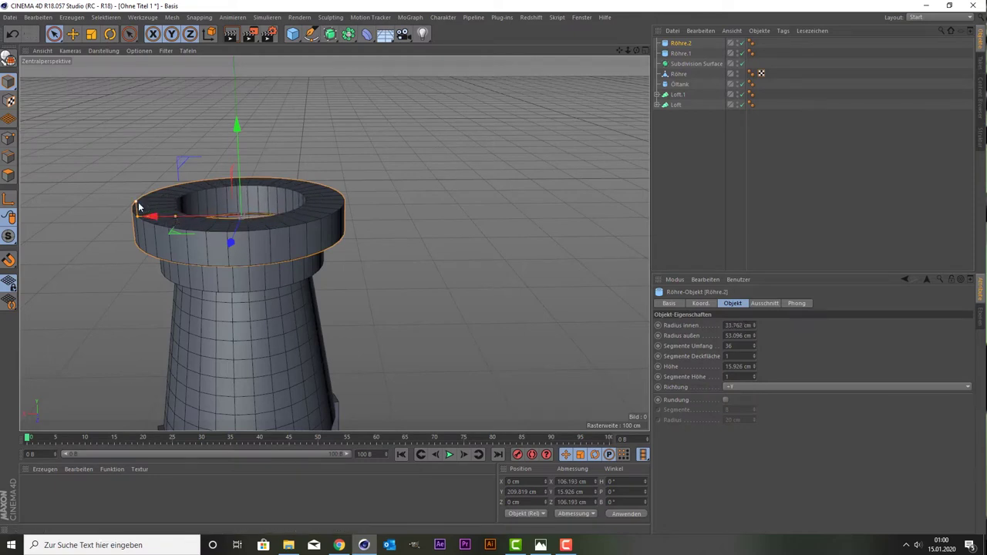
drag(138, 206, 143, 207)
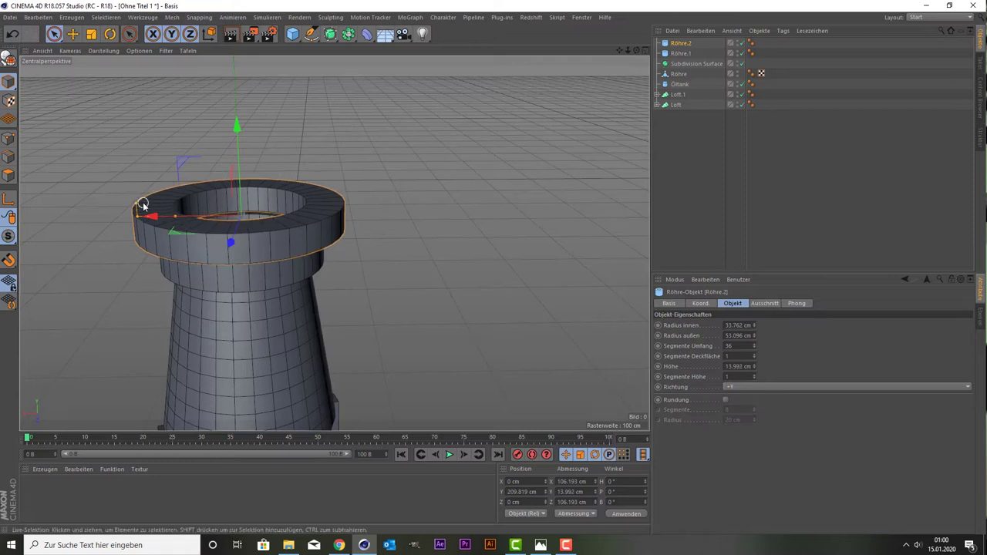
mouse_move(142, 204)
mouse_down()
mouse_move(144, 219)
mouse_move(179, 219)
mouse_up()
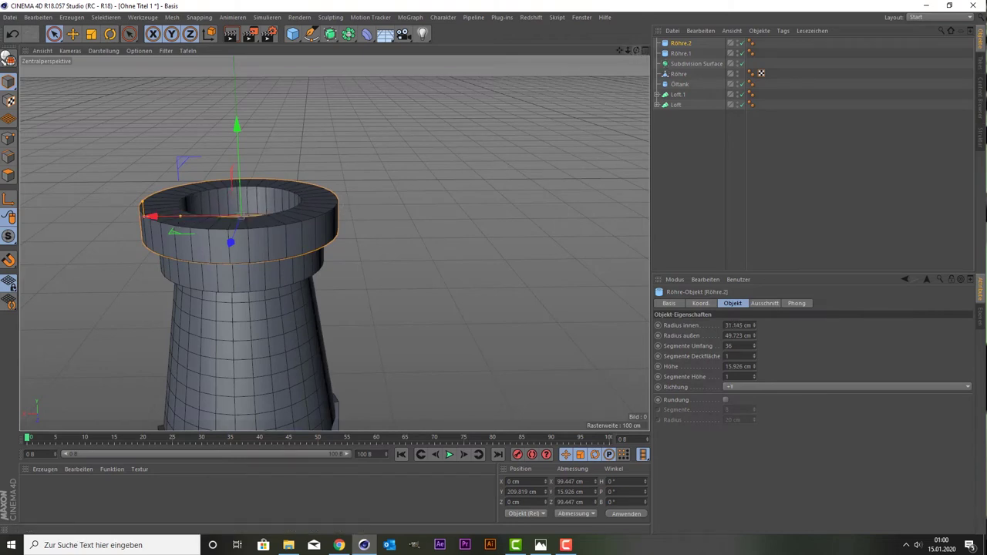
Shrink the lower ring Röhre.1's inner radius to 28.25 cm, then reselect the top ring.
mouse_move(636, 51)
mouse_down()
mouse_move(334, 243)
mouse_move(398, 246)
mouse_up()
click(398, 253)
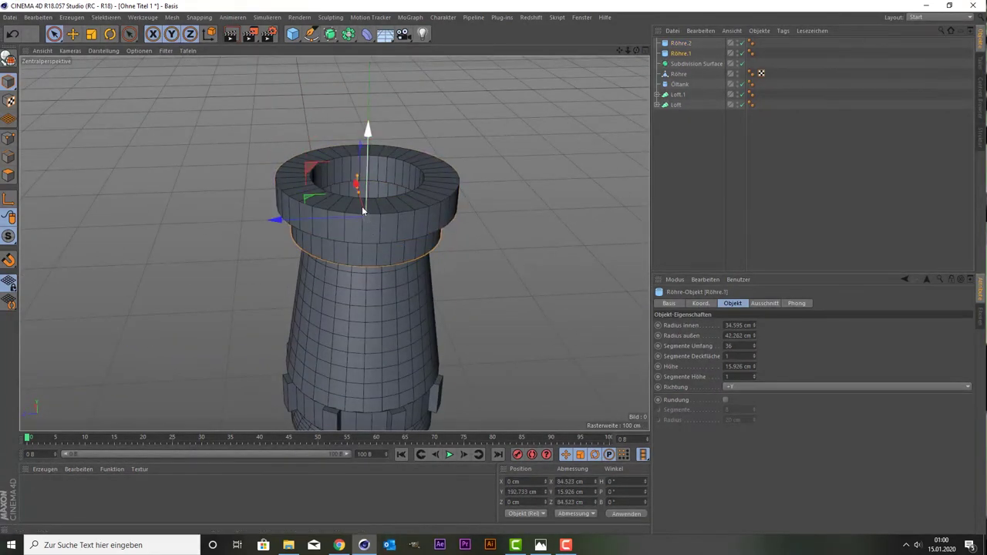
mouse_move(357, 197)
mouse_down()
mouse_move(334, 243)
mouse_move(374, 210)
mouse_up()
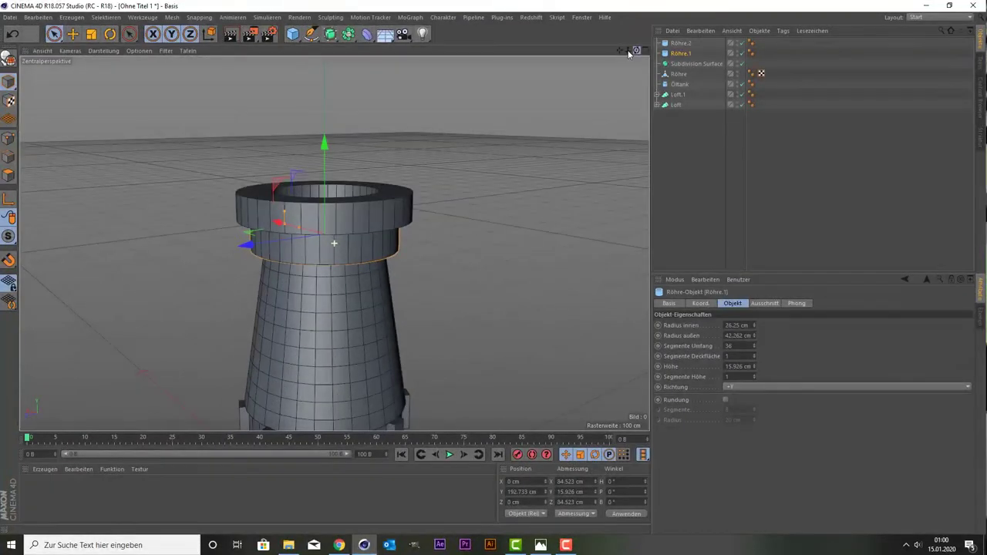
click(374, 210)
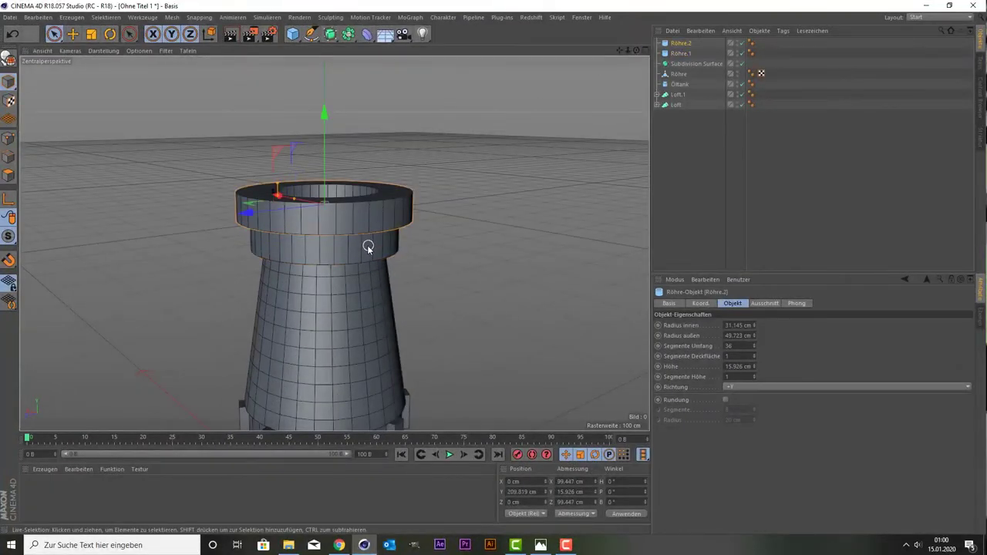
Enable Rundung on both Röhre.2 and Röhre.1 and set the rounding radius to 2 cm.
ctrl+click(681, 54)
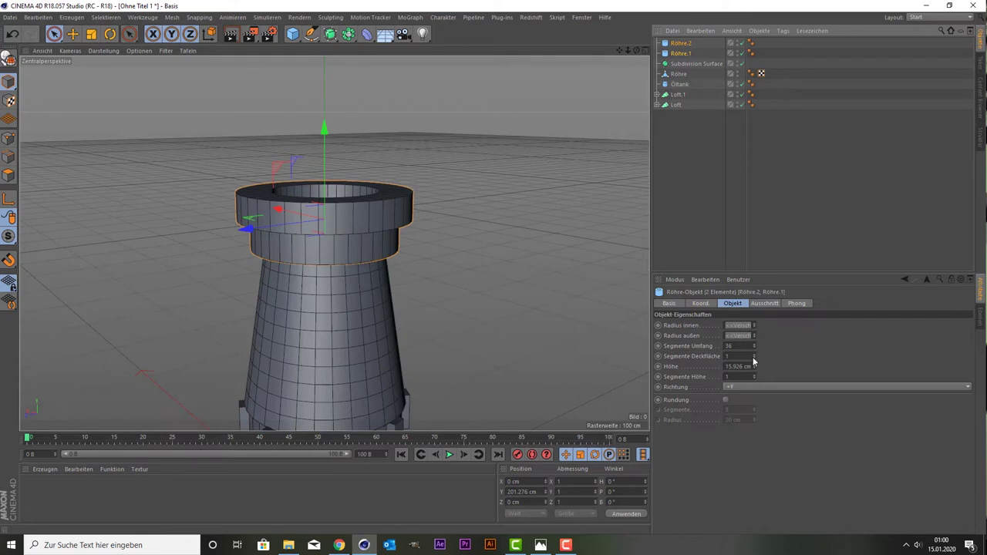
click(725, 400)
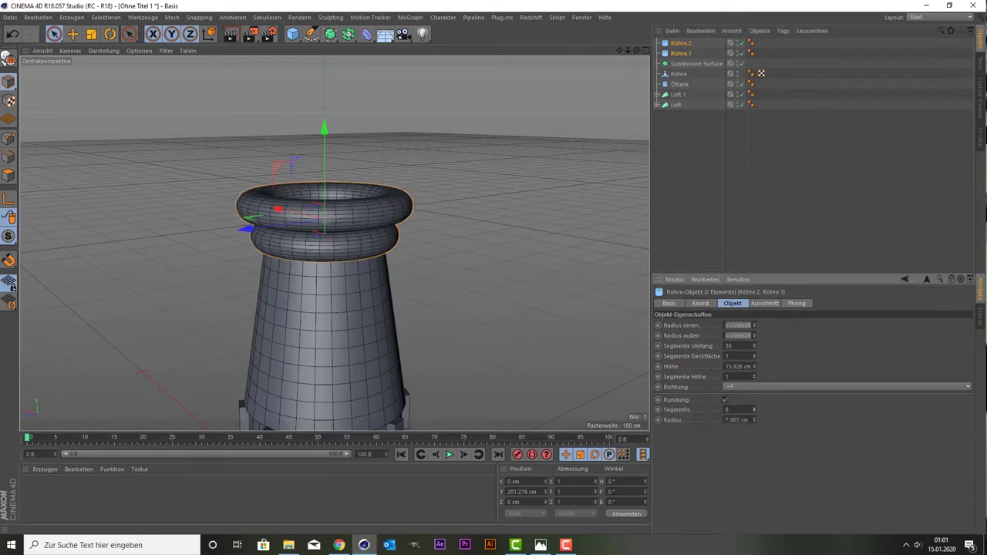
drag(753, 422, 753, 463)
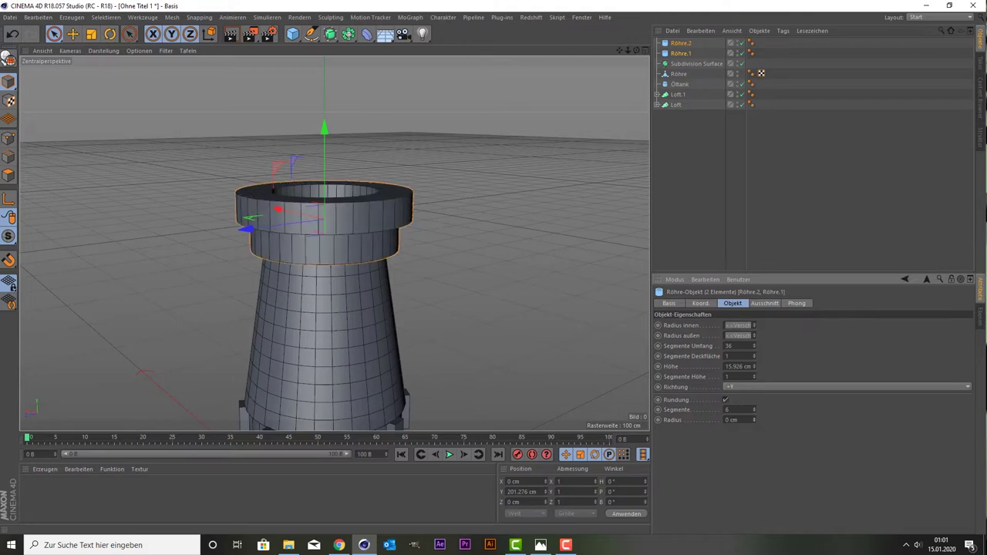
click(754, 420)
click(754, 420)
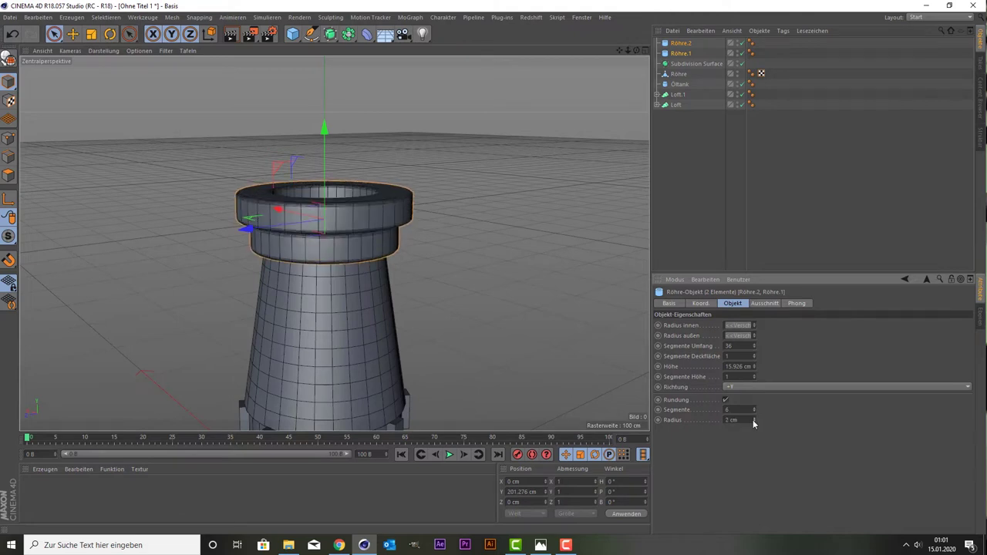
click(754, 422)
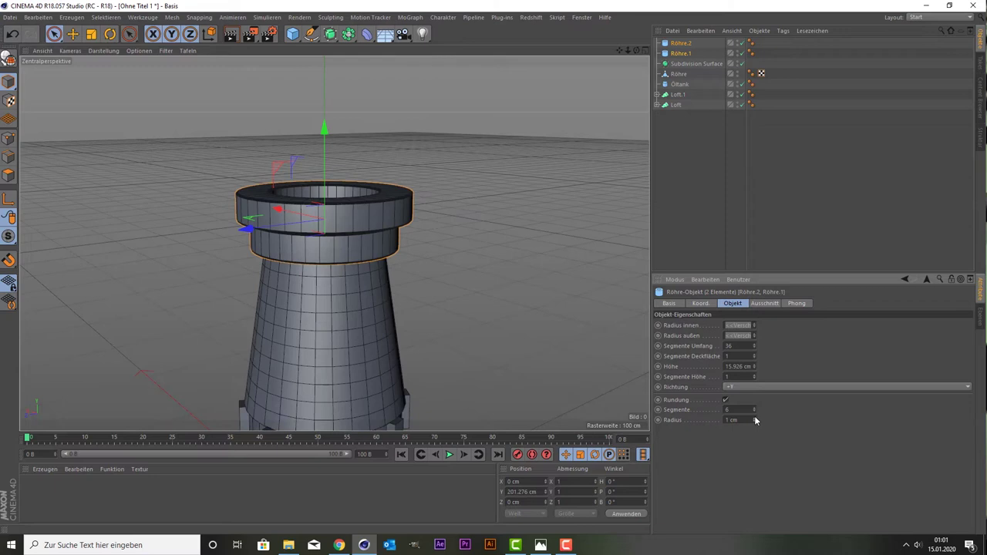
click(754, 419)
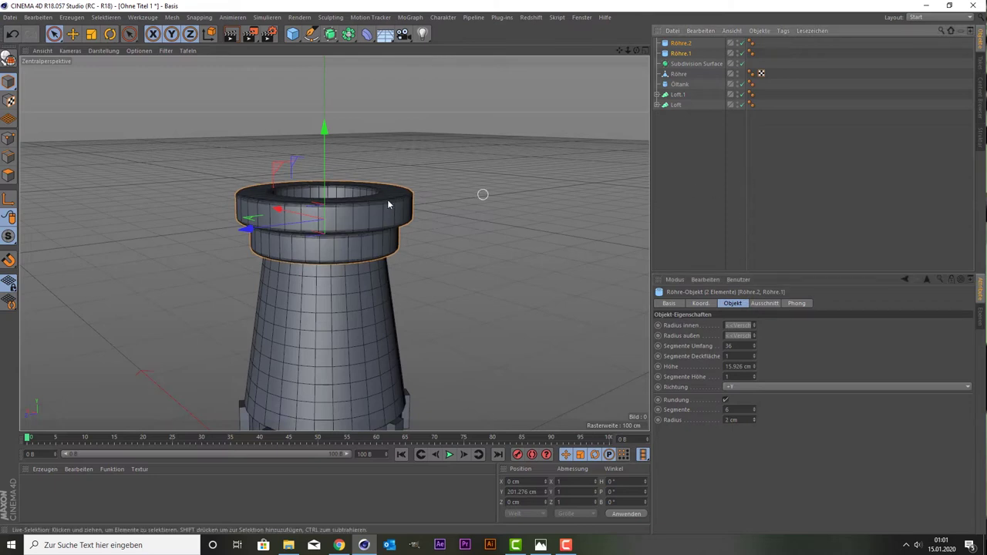
scroll(430, 239, down, 3)
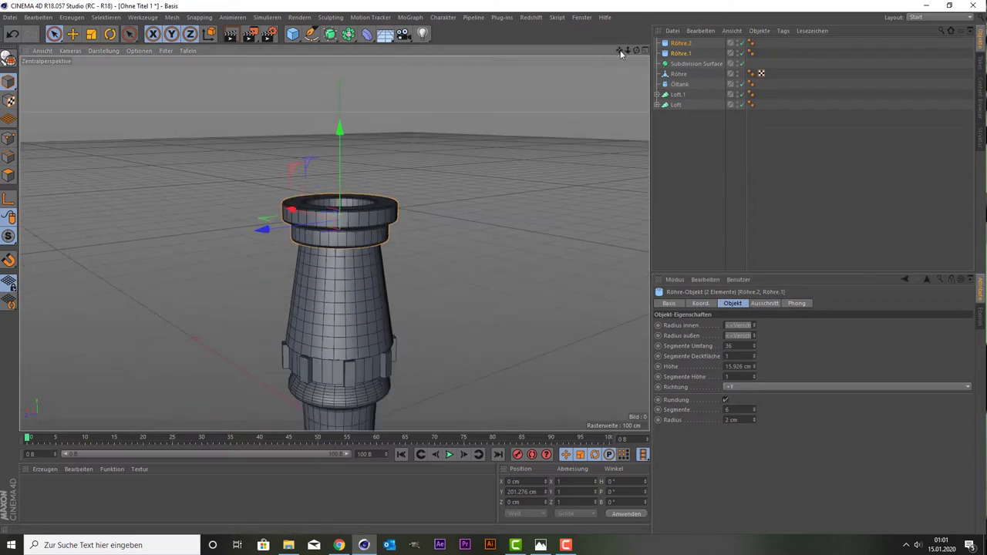
mouse_move(621, 53)
mouse_down()
mouse_move(335, 243)
mouse_move(369, 177)
mouse_up()
Maximize the Vorne viewport and pan and zoom it onto the tower's middle section.
middle_click(368, 178)
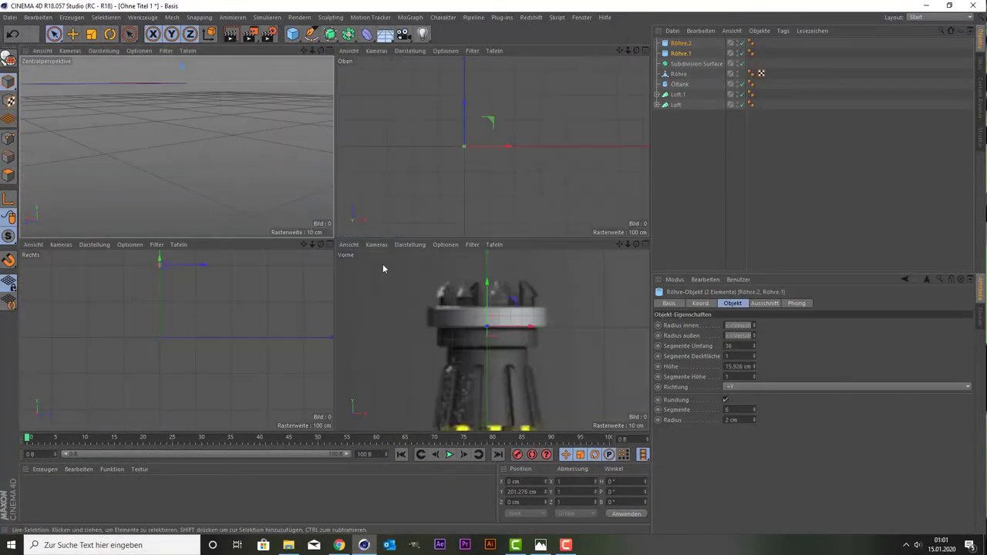
middle_click(457, 315)
scroll(437, 269, down, 3)
scroll(437, 269, up, 2)
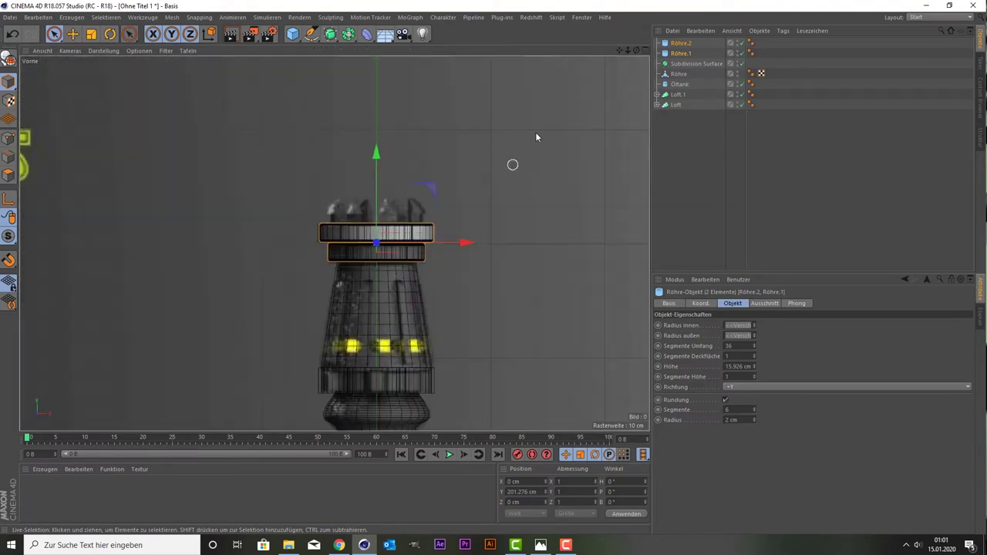
drag(623, 54, 334, 242)
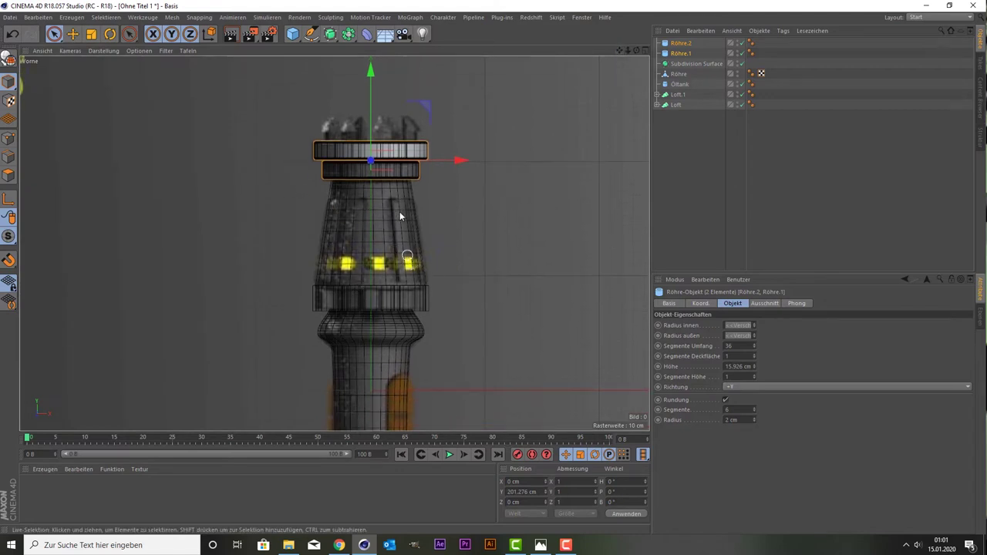
scroll(395, 276, up, 3)
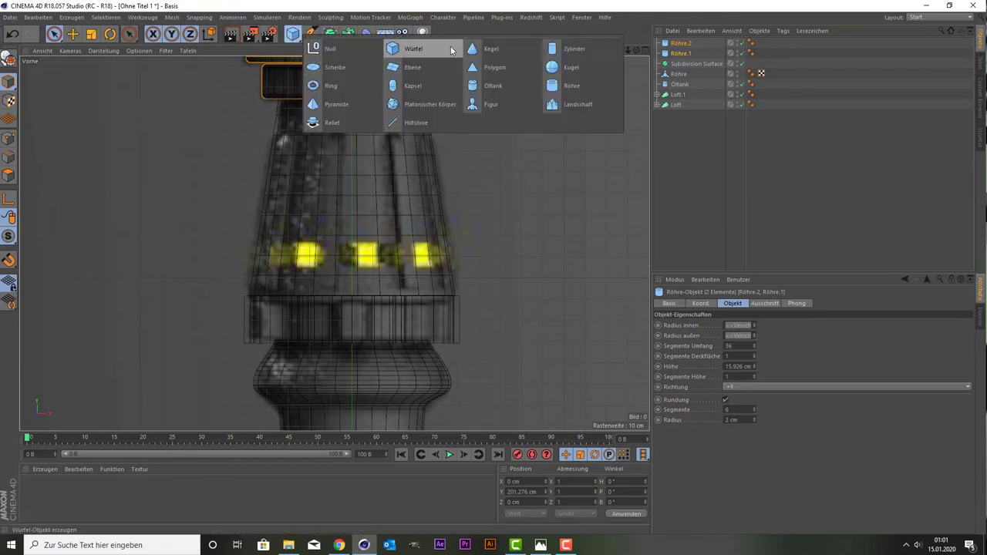
Create a Würfel cube, move it up to the tower's middle, and shrink its height and width.
drag(292, 36, 340, 48)
scroll(409, 285, down, 3)
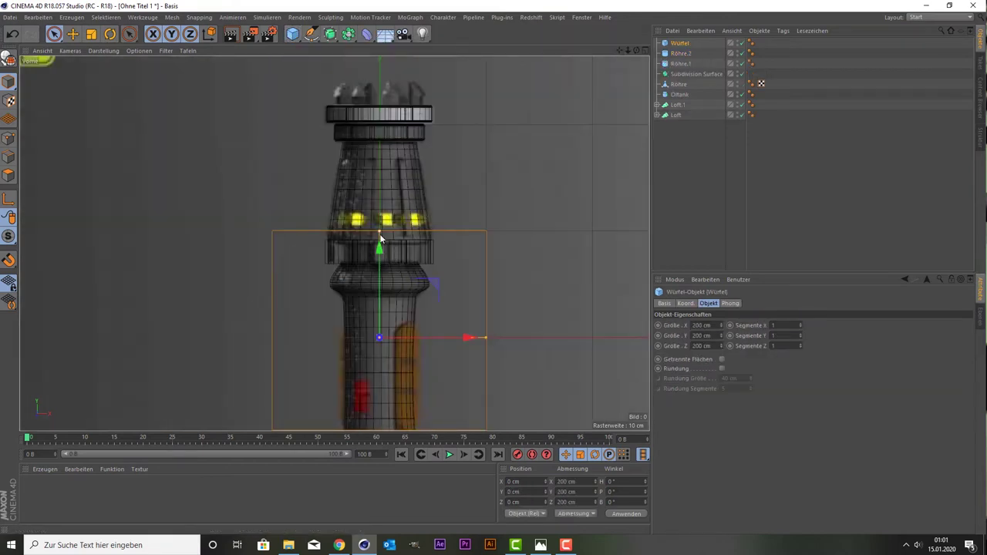
mouse_move(380, 251)
mouse_down()
mouse_move(386, 164)
mouse_move(386, 188)
mouse_up()
drag(484, 225, 413, 229)
middle_click(294, 207)
middle_click(224, 144)
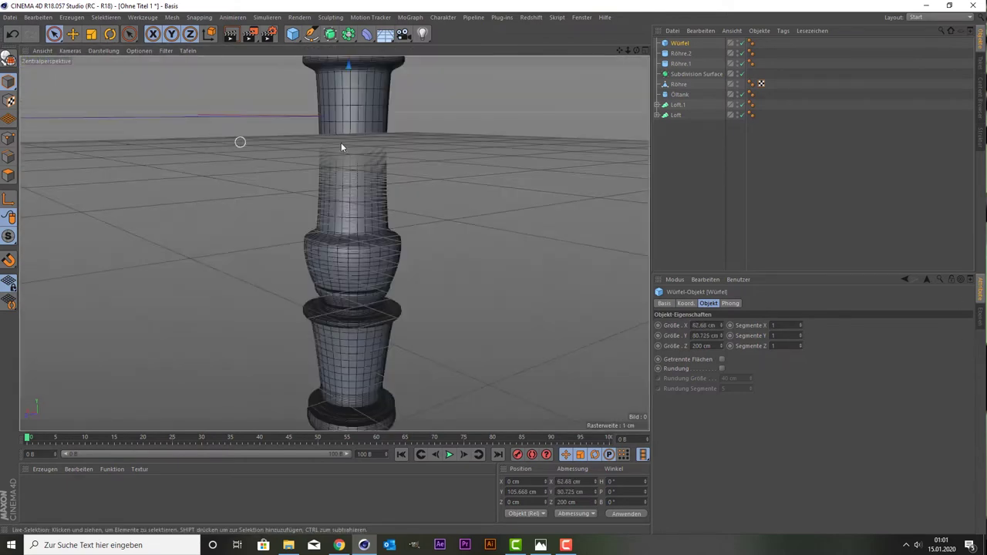
mouse_move(628, 51)
mouse_down()
mouse_move(537, 99)
mouse_move(320, 303)
mouse_up()
alt+right_drag(321, 303, 308, 260)
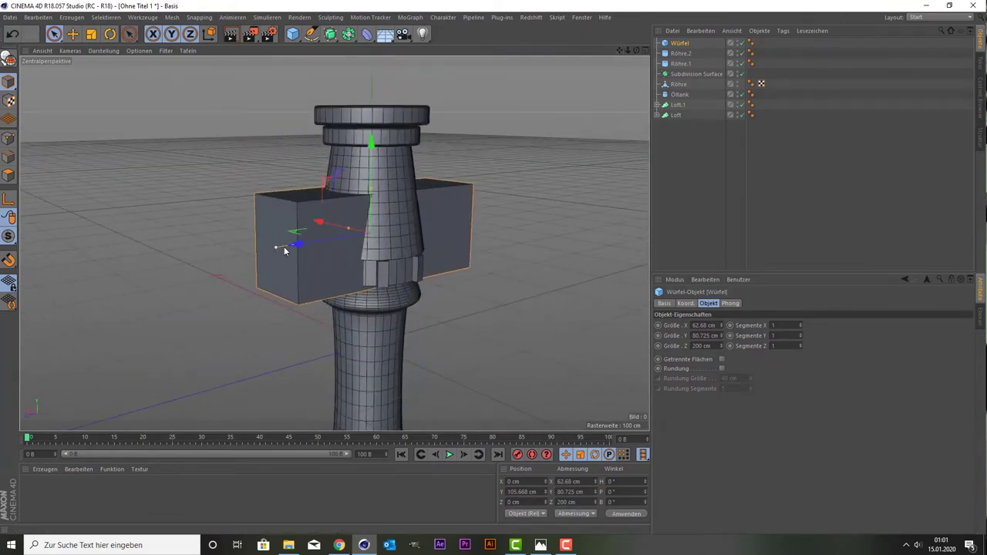
Flatten the cube into a thin block about 9 cm wide, pressed against the upper tower body.
mouse_move(284, 250)
mouse_down()
mouse_move(295, 241)
mouse_move(247, 245)
mouse_move(292, 249)
mouse_up()
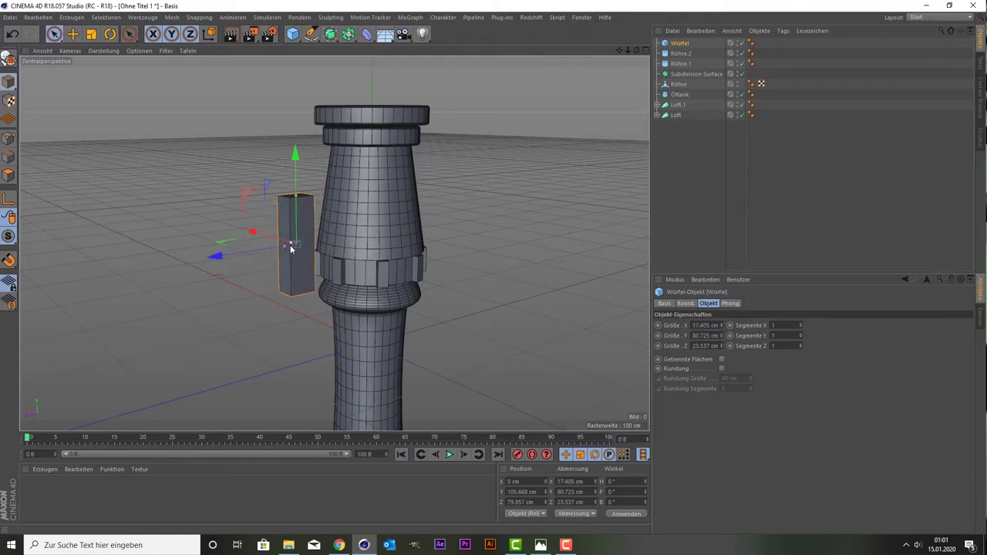
scroll(291, 248, up, 2)
drag(307, 213, 301, 171)
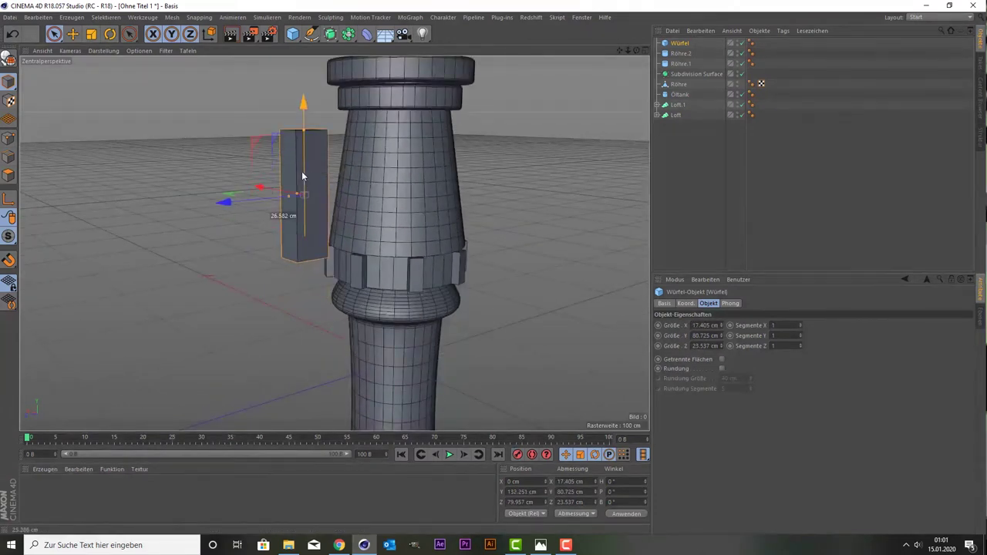
drag(257, 202, 301, 195)
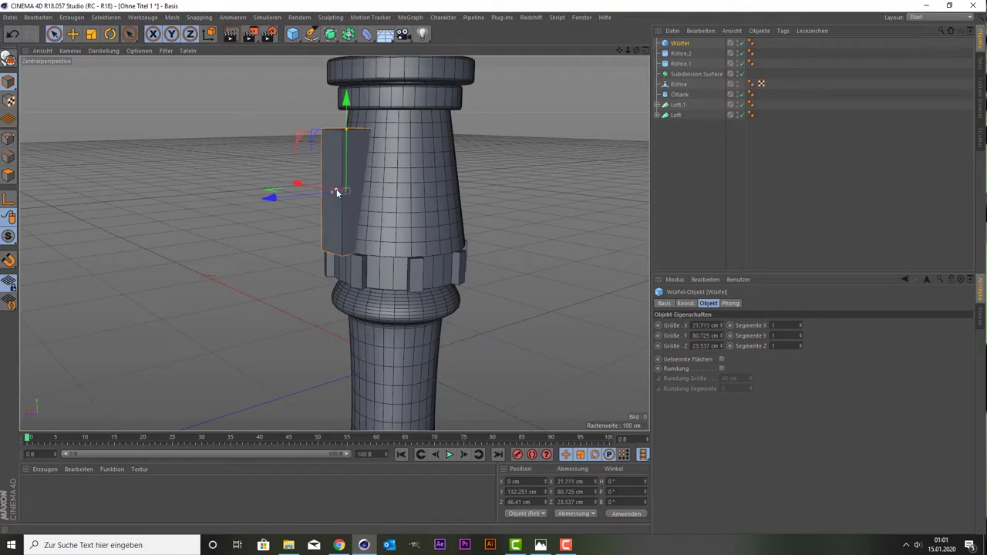
drag(337, 191, 343, 195)
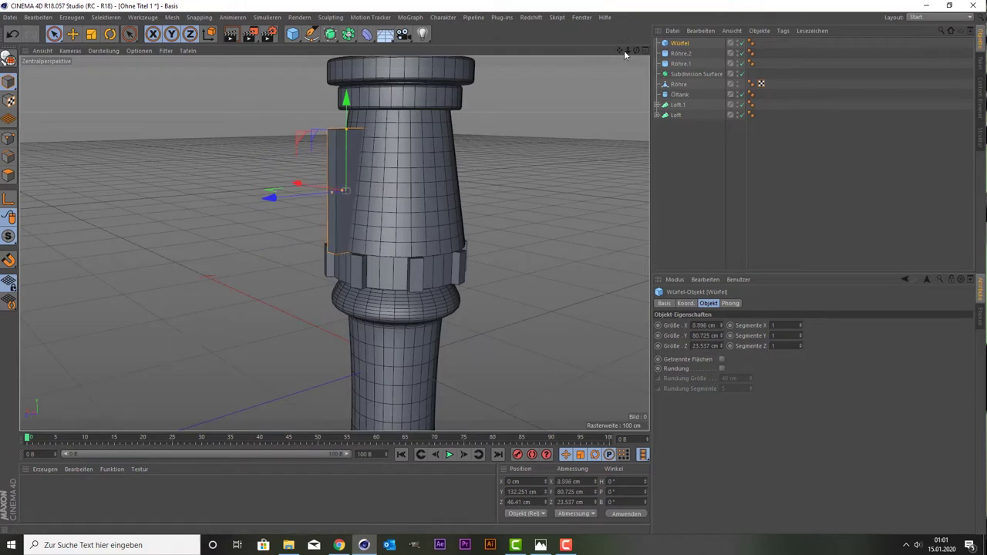
drag(618, 50, 597, 130)
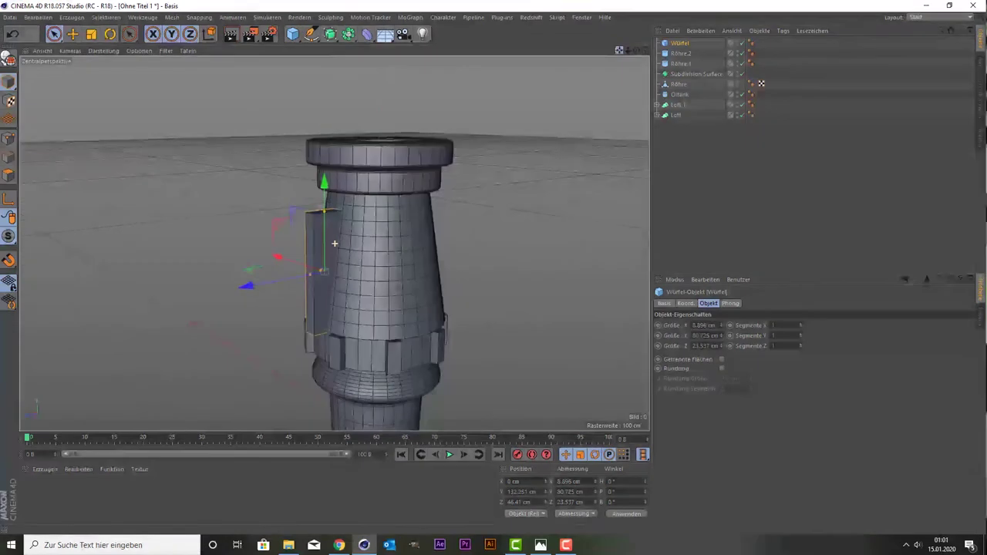
Tilt the block 9.4° on P to follow the taper and thin it to about 7 cm deep.
click(110, 34)
mouse_move(283, 248)
mouse_down()
mouse_move(296, 245)
mouse_move(302, 259)
mouse_move(325, 232)
mouse_up()
key(space)
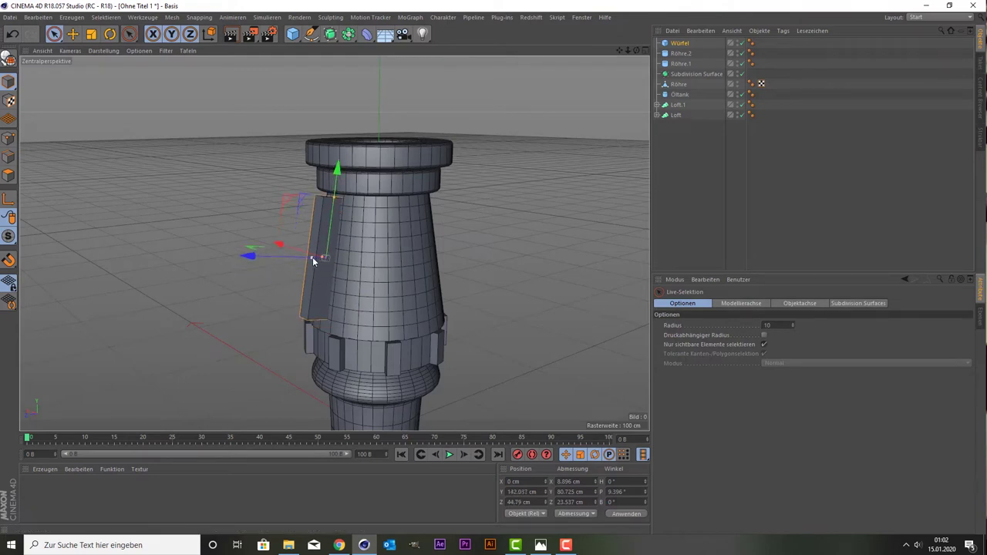
drag(312, 257, 327, 257)
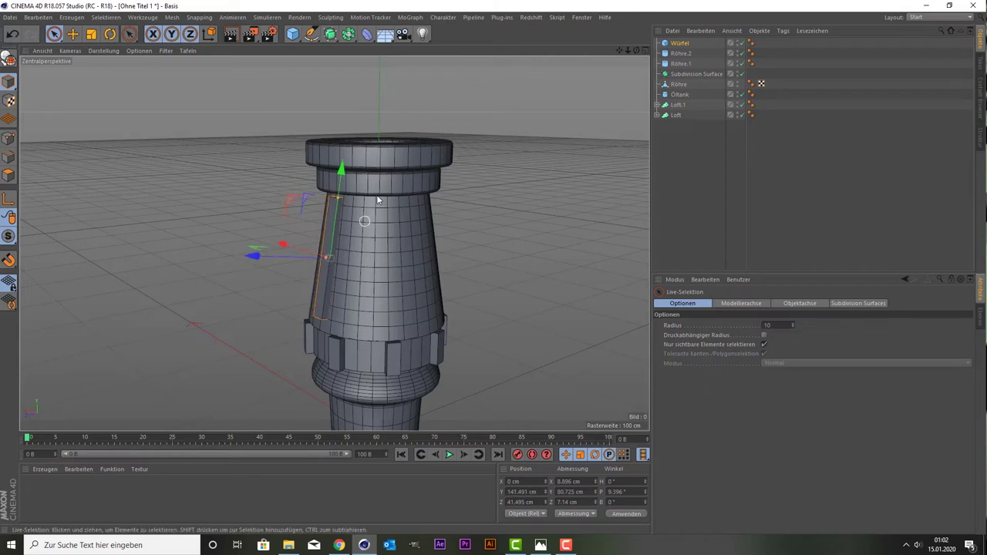
scroll(377, 201, up, 2)
scroll(462, 154, down, 2)
scroll(540, 100, up, 1)
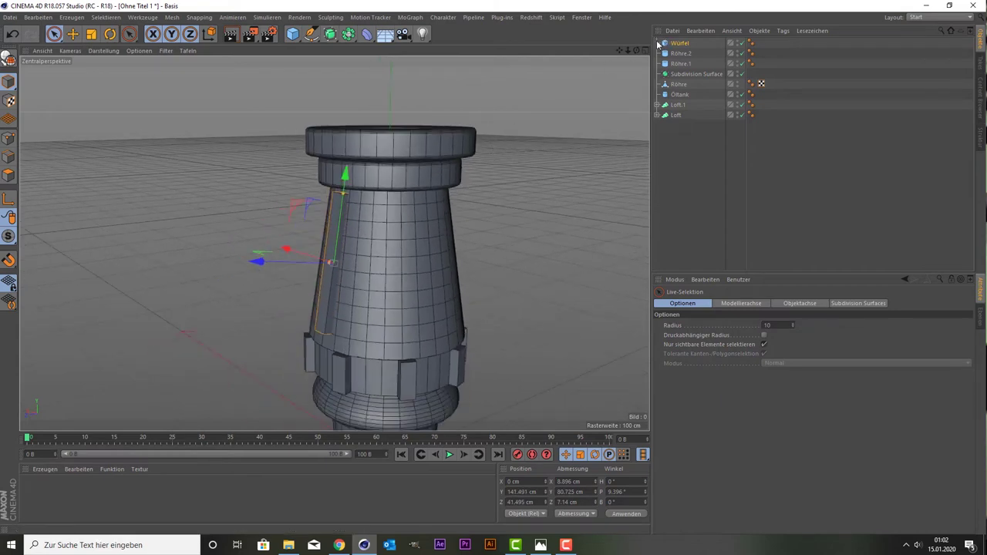
mouse_move(636, 49)
mouse_down()
mouse_move(601, 39)
mouse_move(549, 120)
mouse_up()
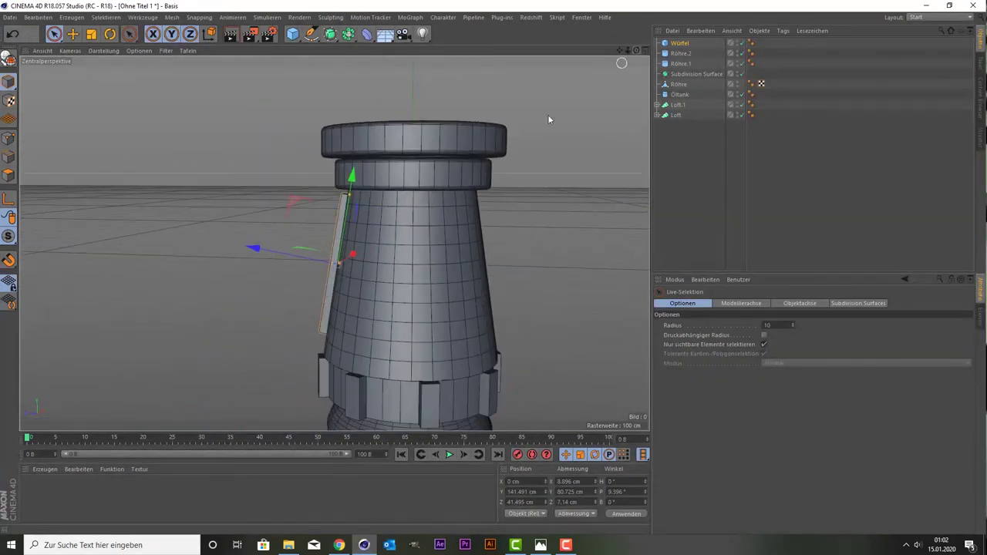
Shorten the block's height to about 69 cm in the front view.
middle_click(450, 279)
middle_click(451, 275)
scroll(407, 245, up, 3)
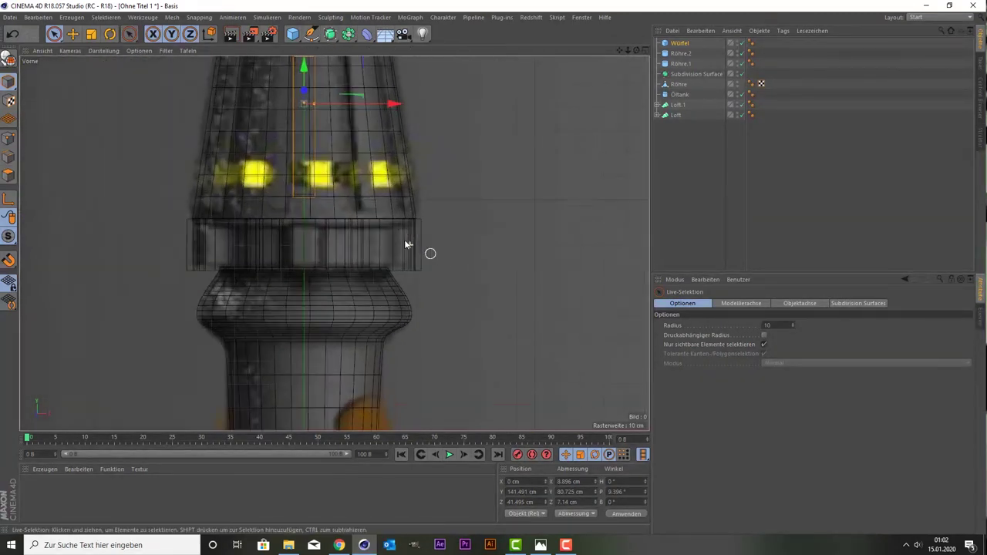
scroll(379, 202, down, 1)
scroll(376, 196, down, 1)
scroll(372, 193, down, 1)
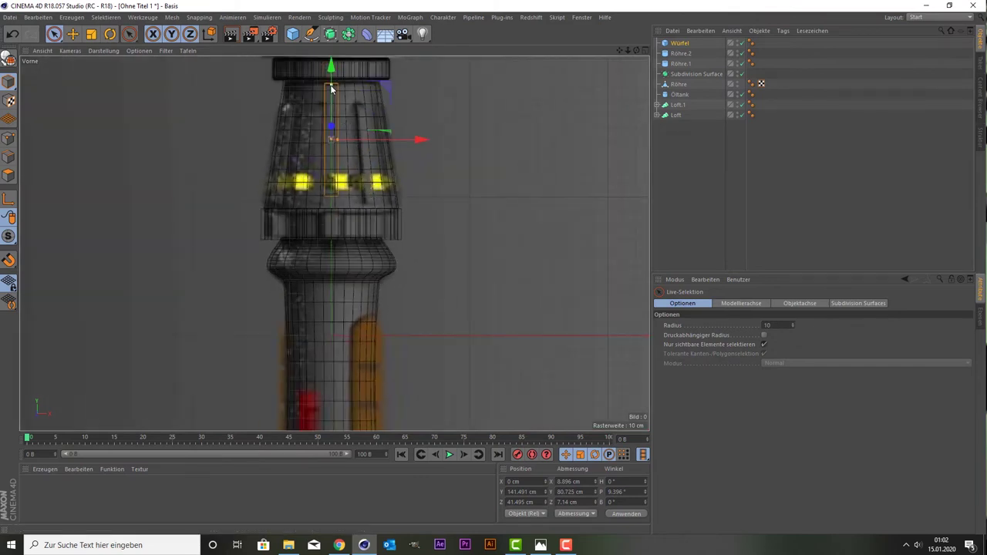
drag(330, 88, 328, 91)
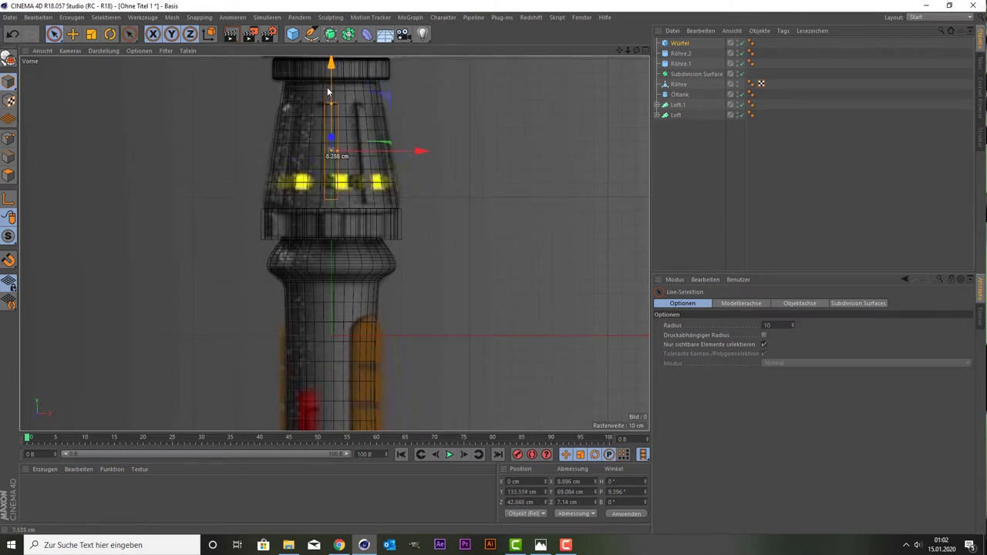
middle_click(211, 110)
middle_click(261, 223)
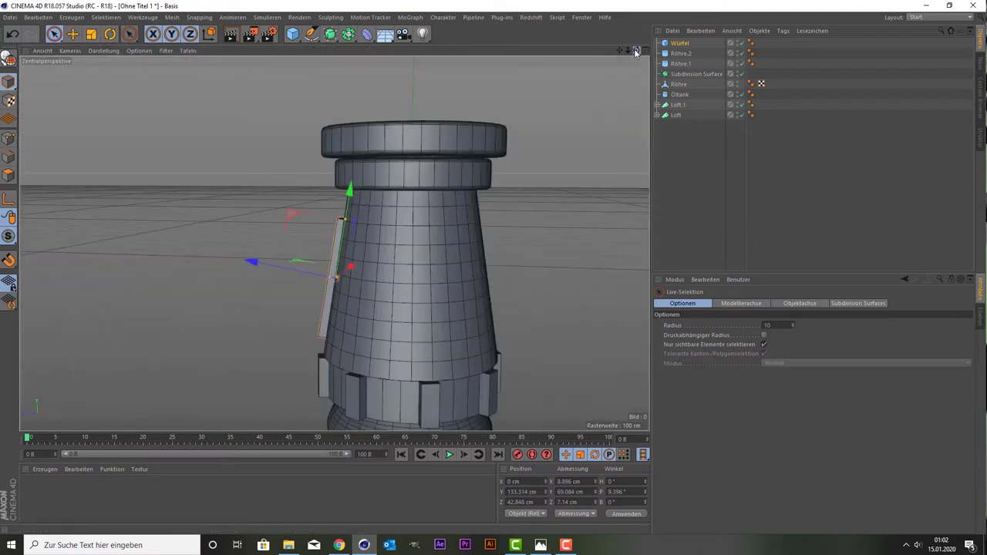
drag(637, 51, 334, 244)
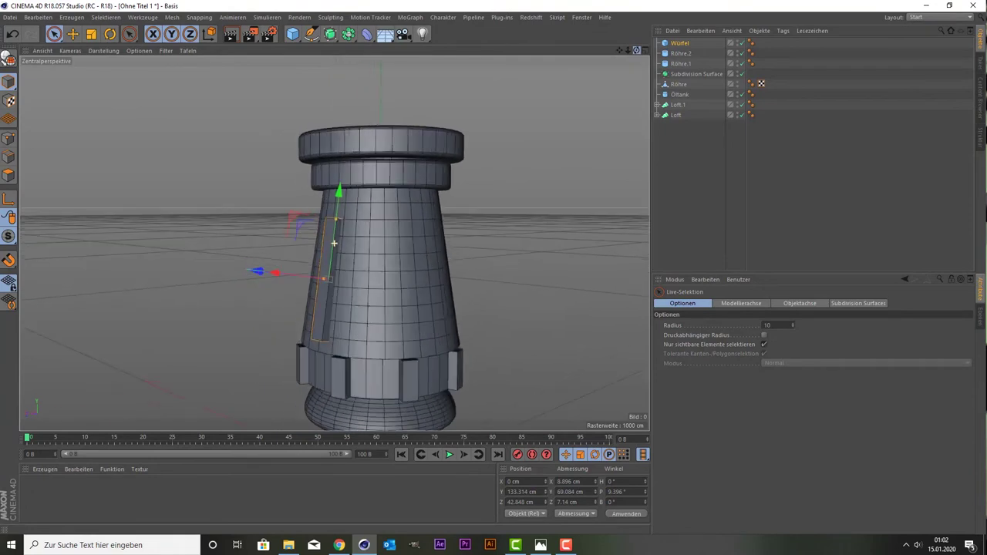
Enable Rundung on the Würfel block with a 2 cm rounding size, then deselect it.
click(679, 43)
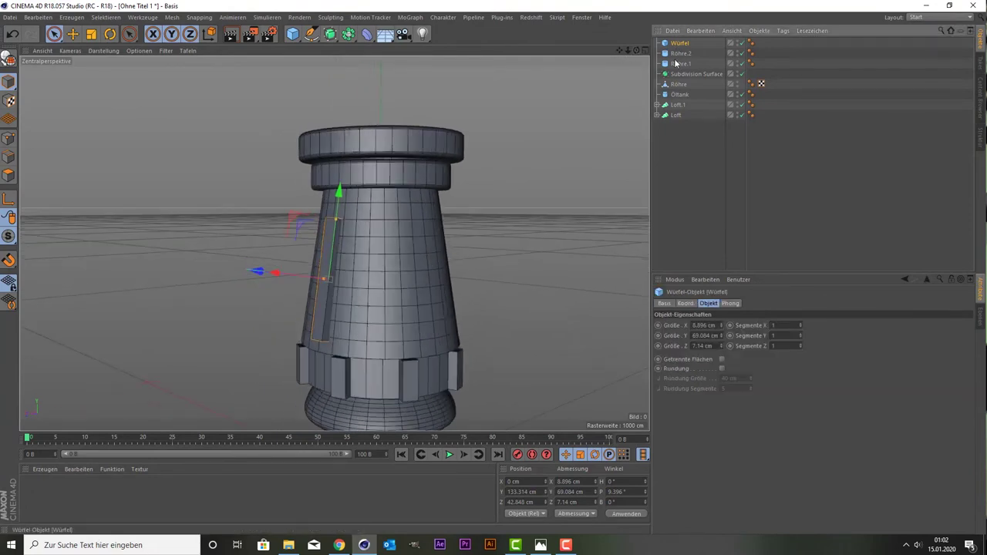
click(721, 369)
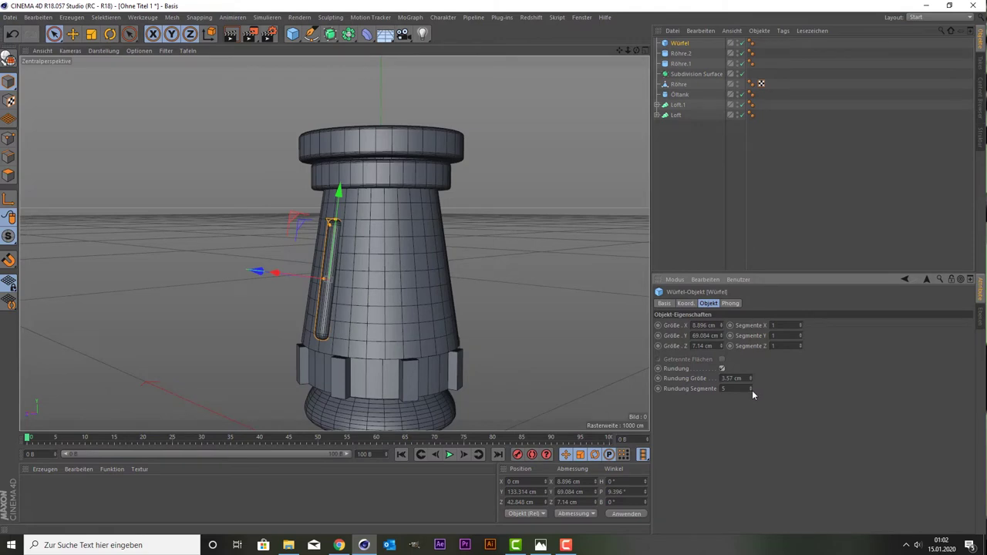
drag(751, 378, 750, 393)
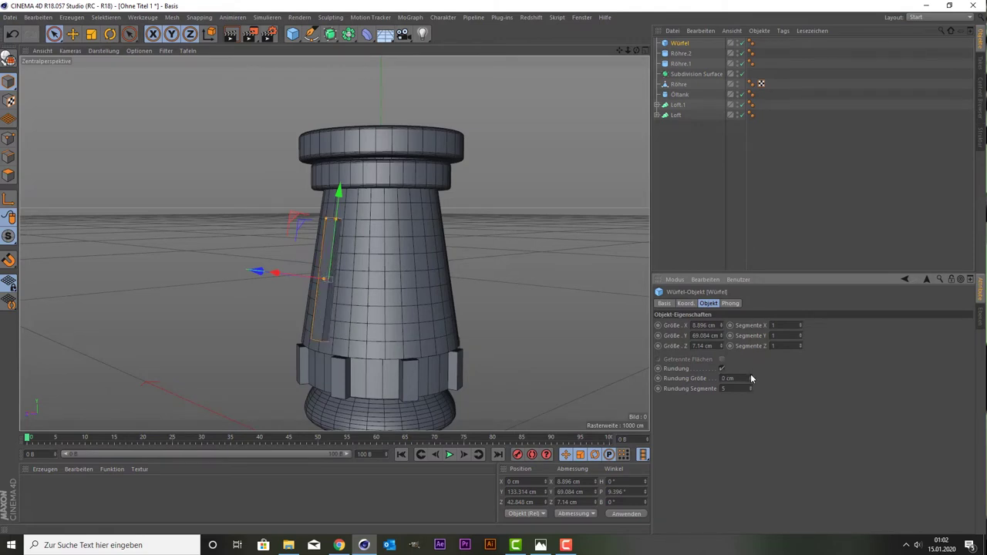
click(751, 377)
click(751, 377)
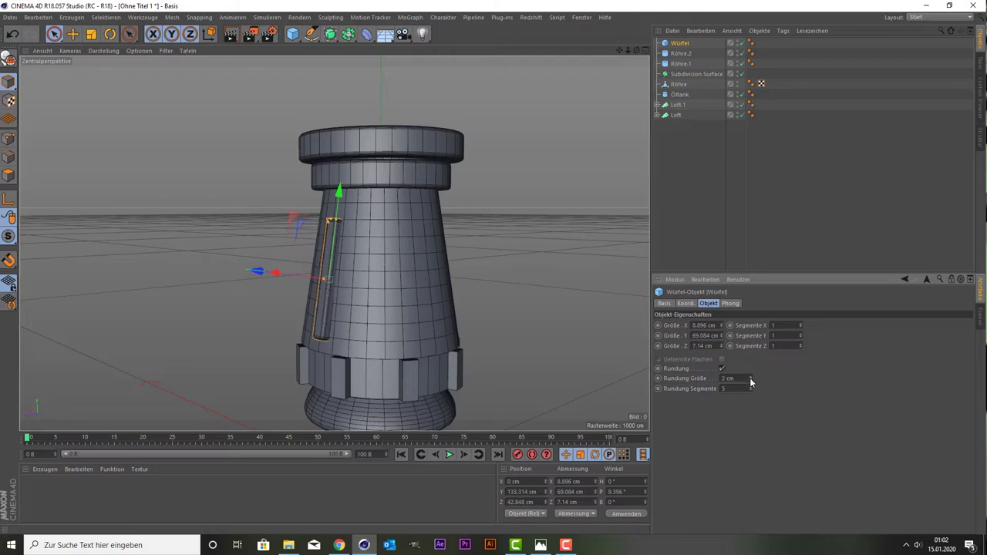
click(775, 193)
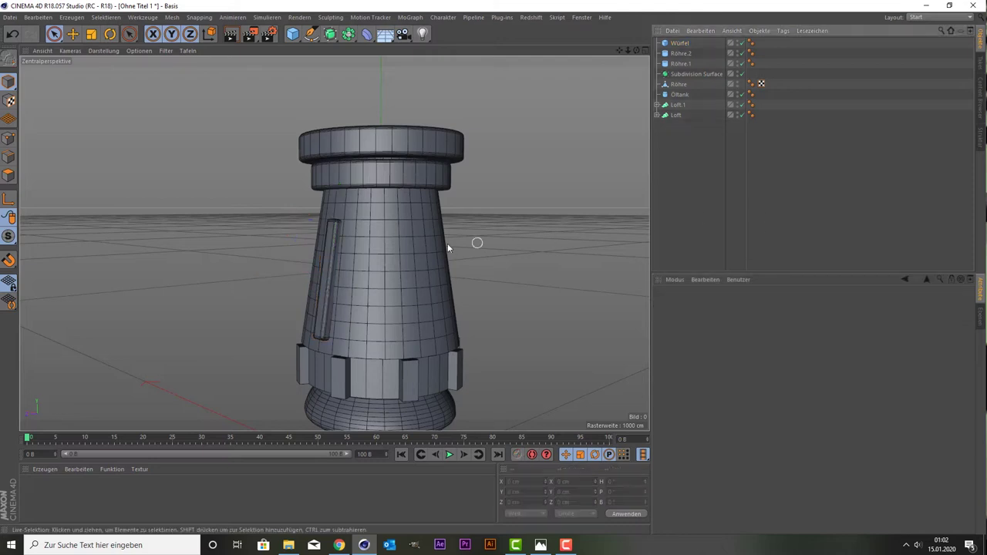
scroll(448, 243, down, 1)
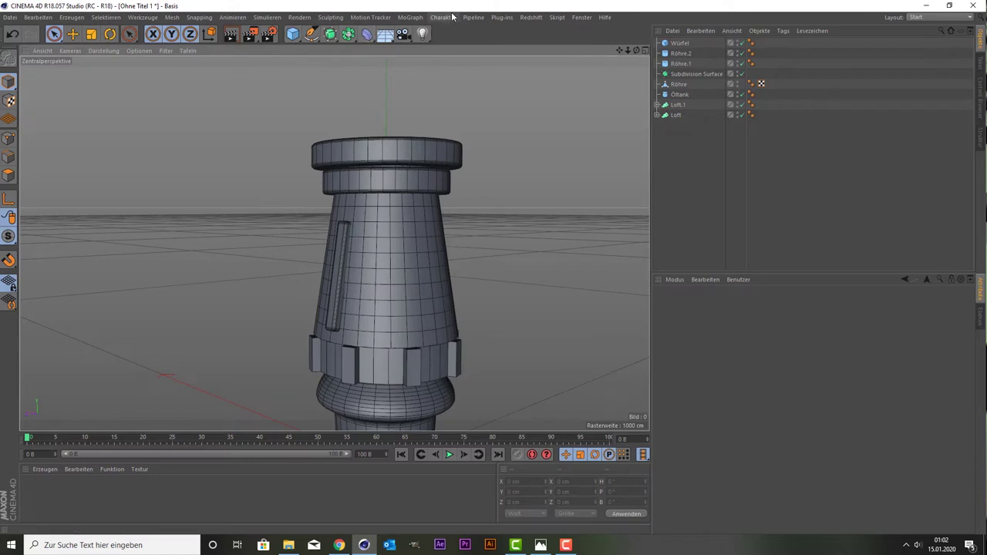
Add a MoGraph Klon cloner and make the Würfel block its child.
click(410, 17)
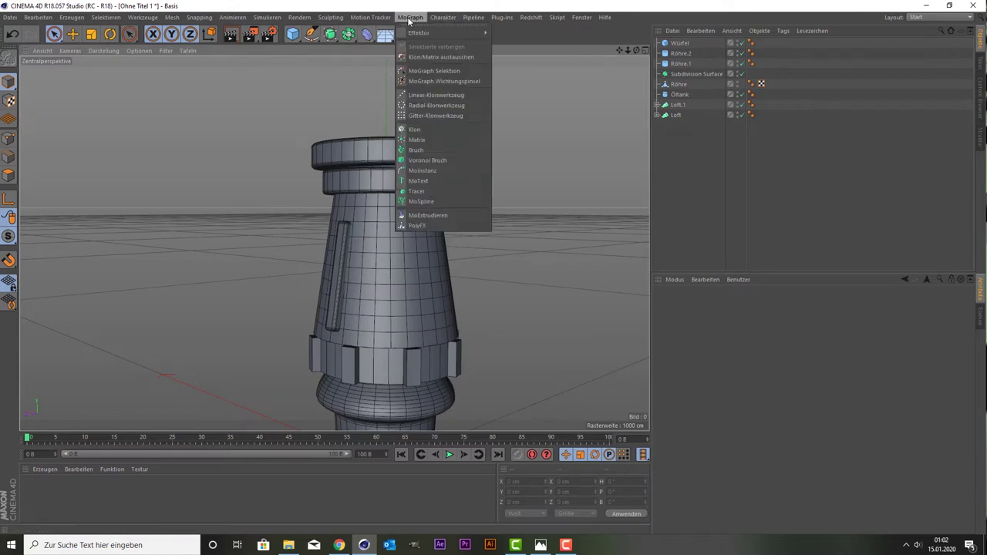
click(429, 129)
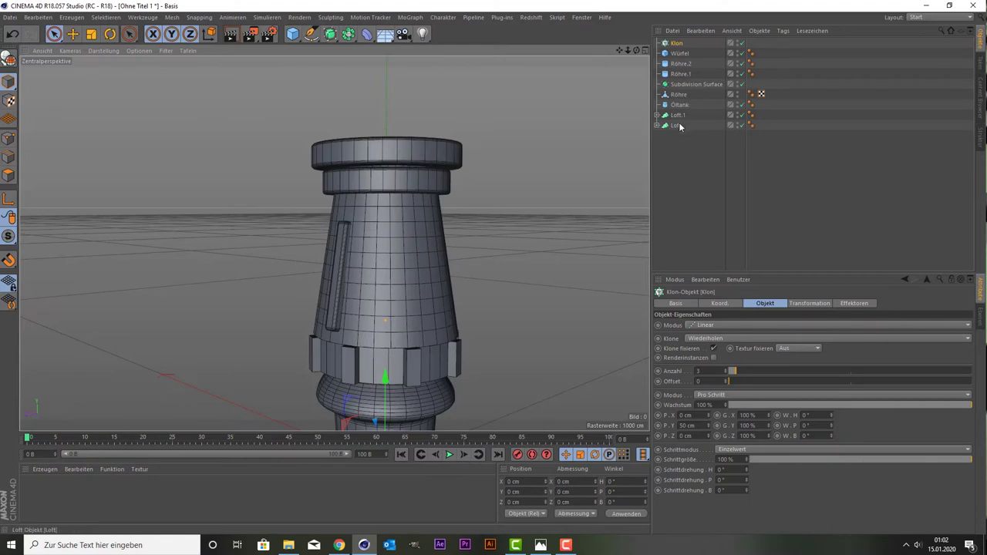
click(680, 54)
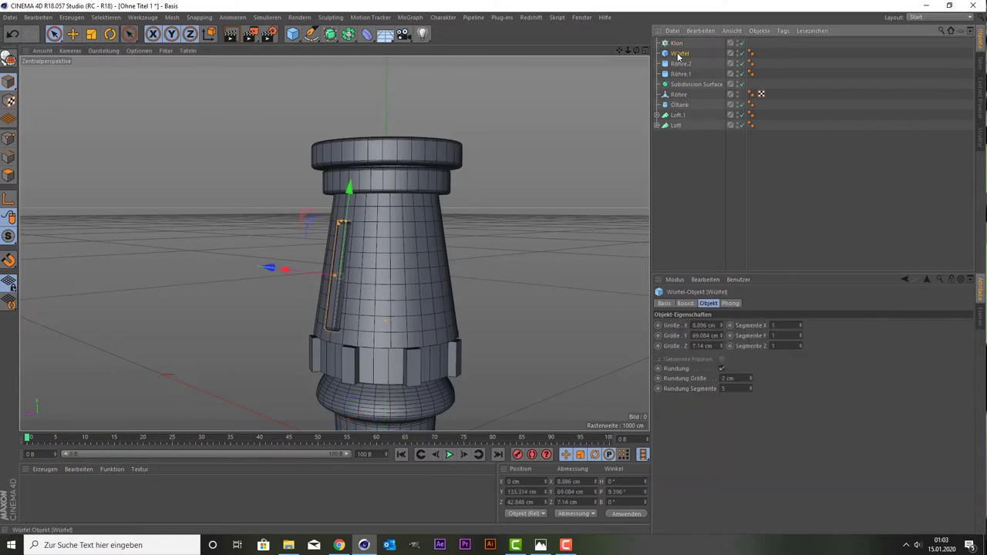
drag(678, 57, 680, 46)
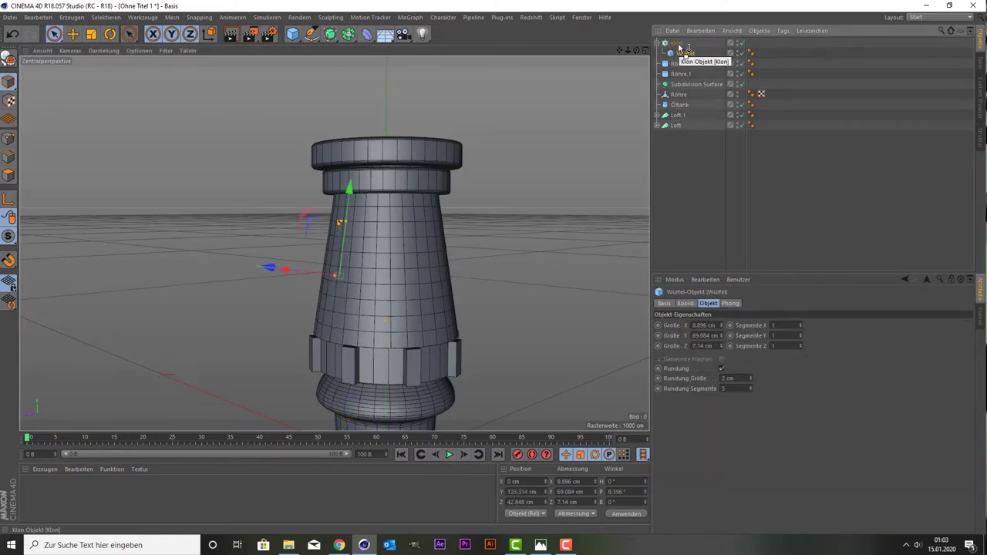
Set the Klon cloner's mode to Radial and turn Klone fixieren off.
click(676, 43)
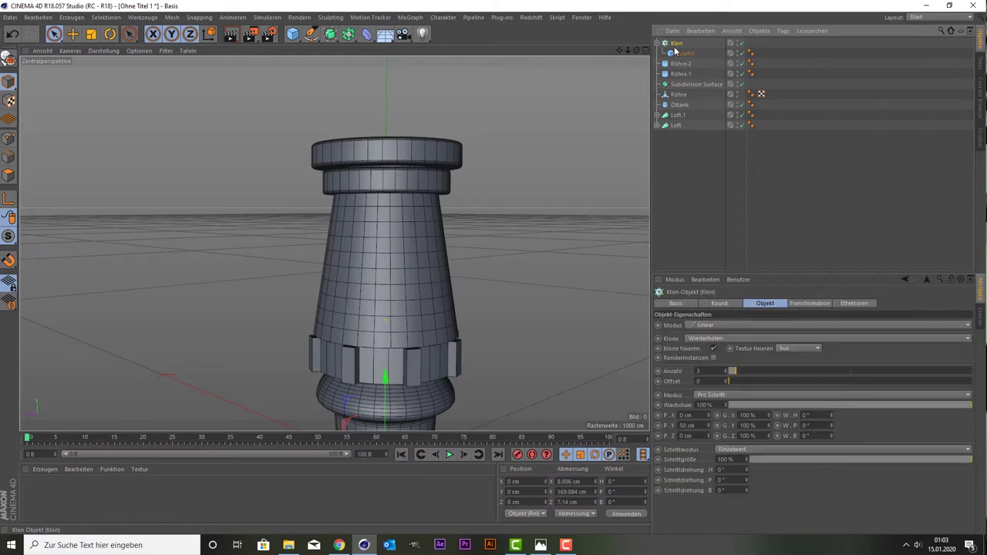
click(689, 338)
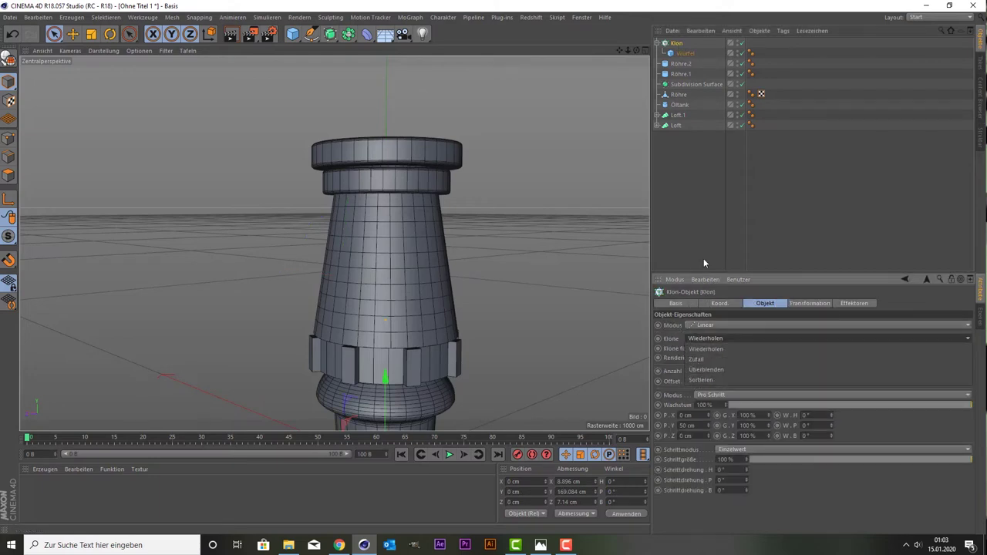
click(703, 263)
click(710, 325)
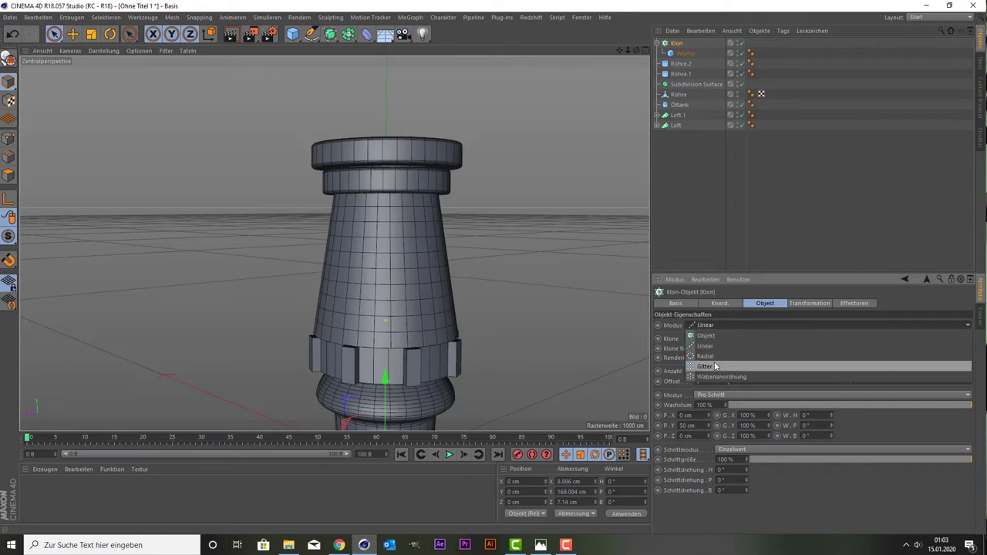
click(713, 359)
scroll(503, 309, down, 3)
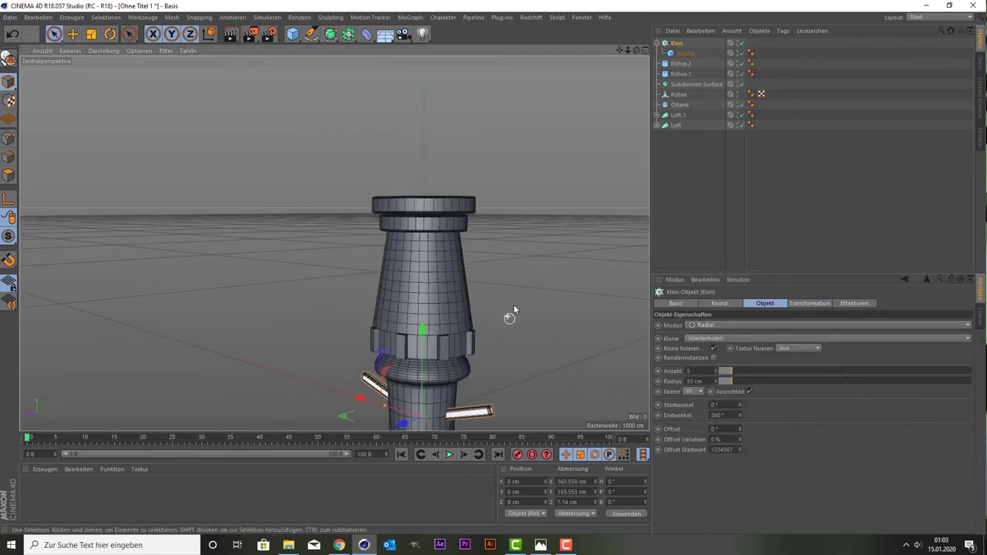
scroll(514, 305, down, 2)
alt+drag(602, 93, 716, 396)
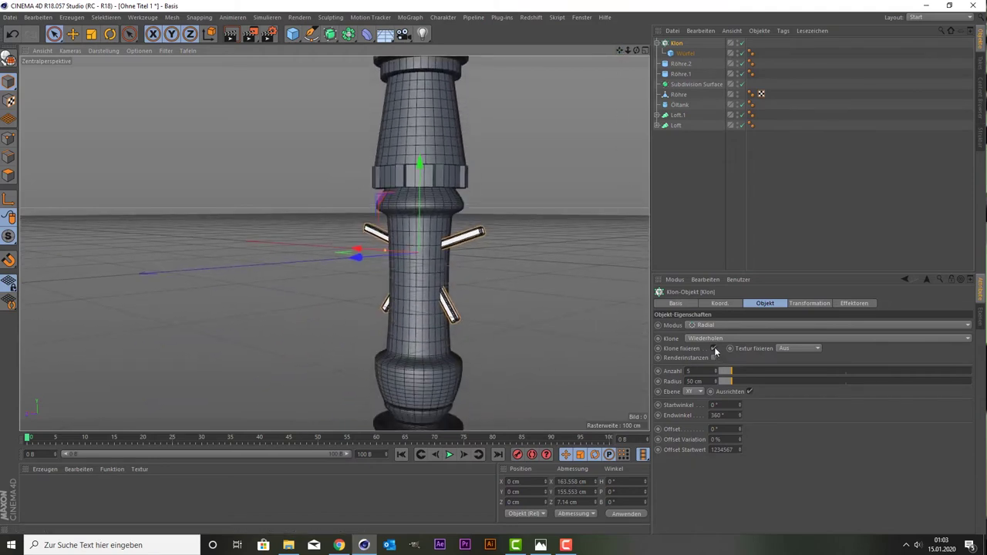
click(713, 349)
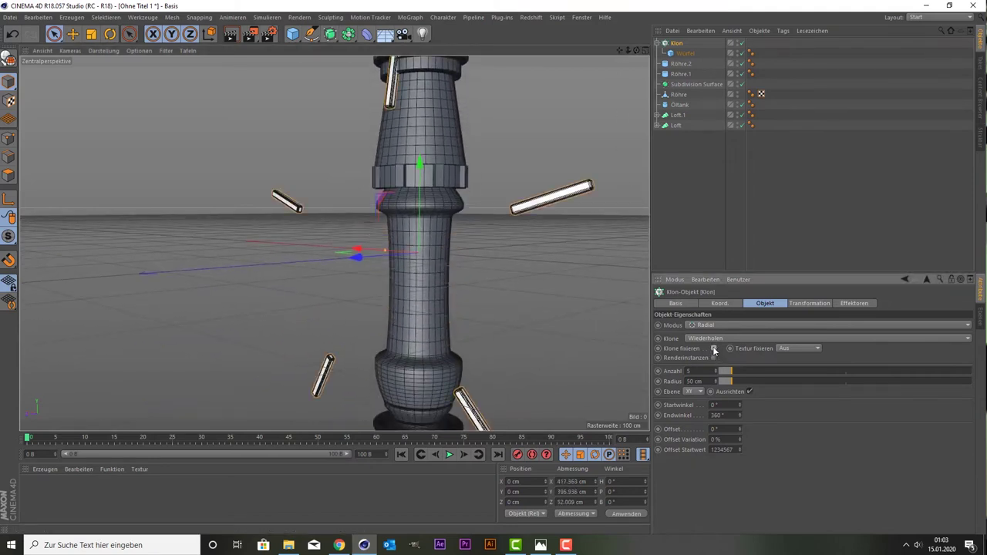
click(714, 348)
click(714, 349)
Set the Klon's Ebene to XZ so the cloned blocks stand upright.
click(696, 392)
click(696, 411)
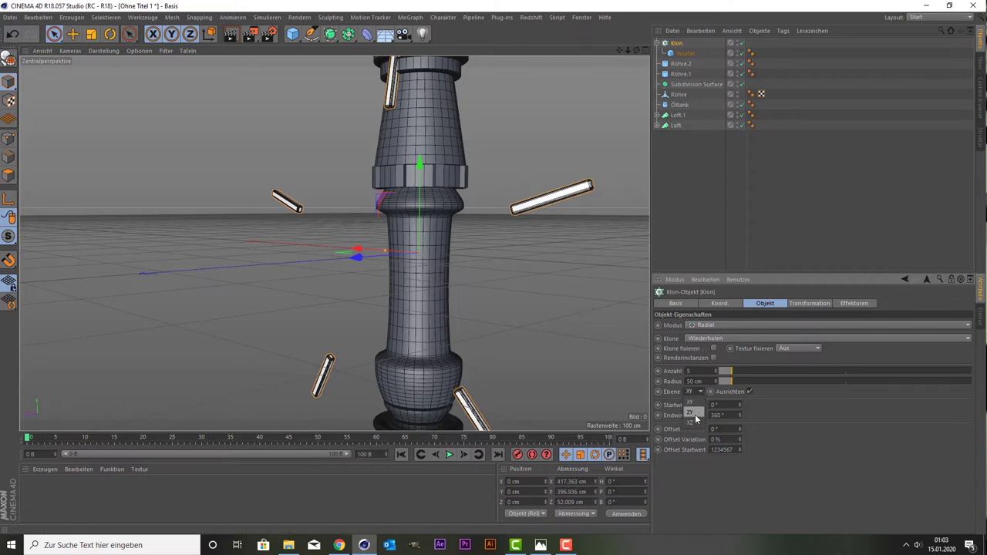
click(694, 390)
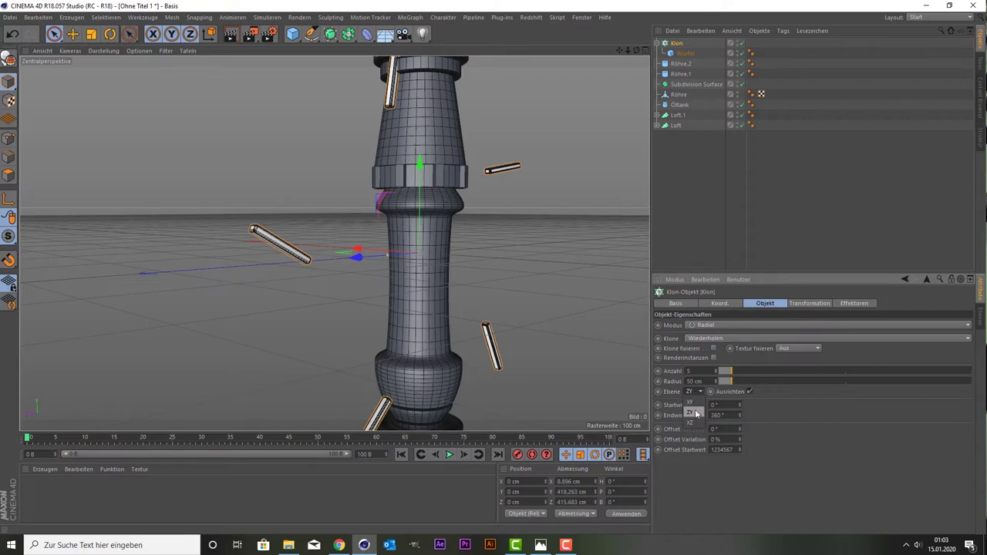
click(695, 423)
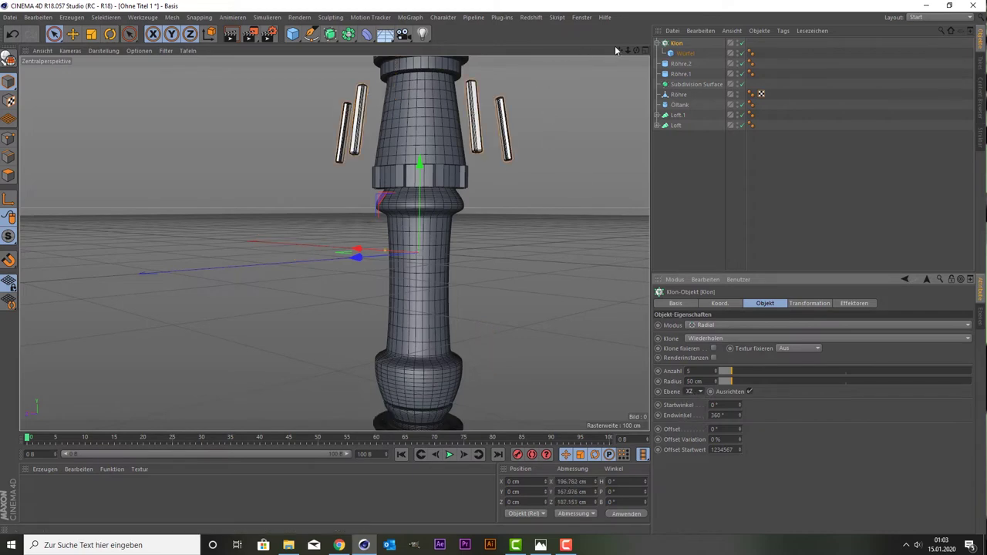
mouse_move(324, 96)
middle_down()
mouse_move(334, 243)
mouse_move(324, 219)
middle_up()
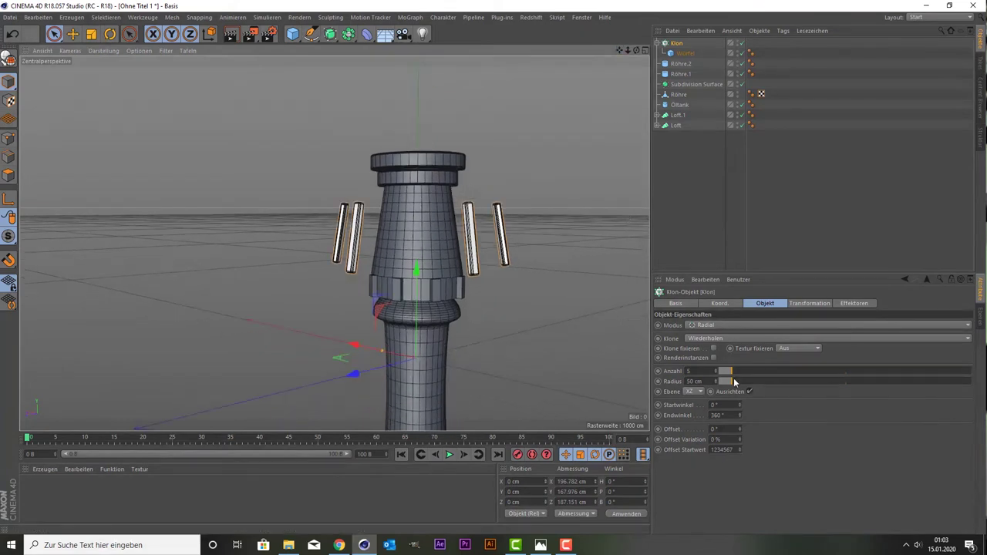
Reduce the Klon radius to −1 cm so the blocks sit flush against the upper body.
drag(731, 381, 717, 382)
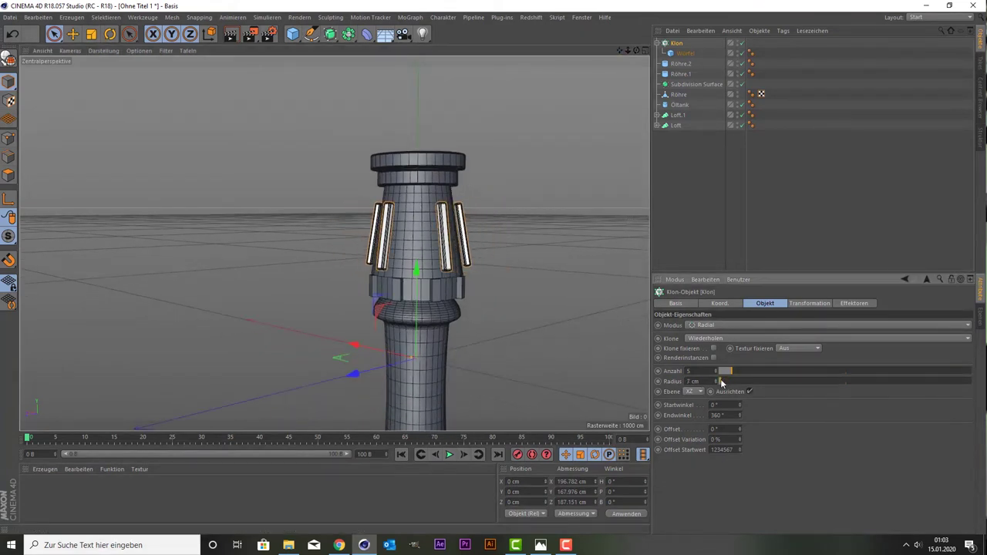
scroll(485, 276, up, 3)
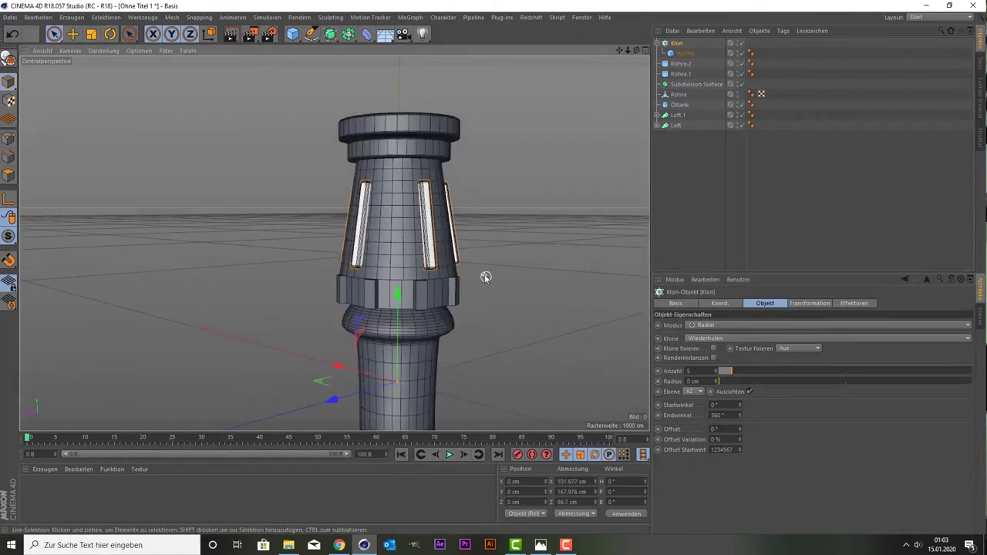
scroll(480, 211, up, 1)
drag(638, 51, 640, 112)
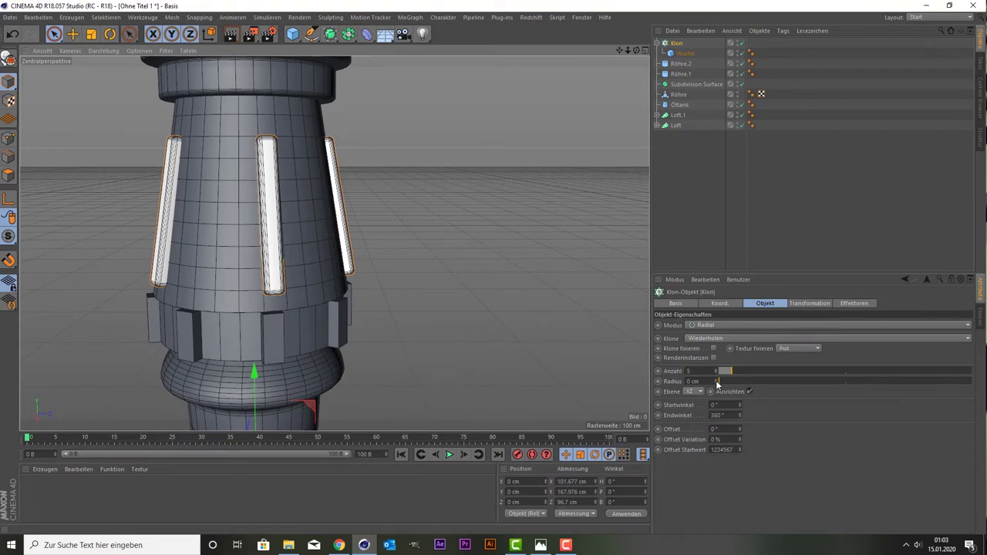
drag(718, 382, 717, 382)
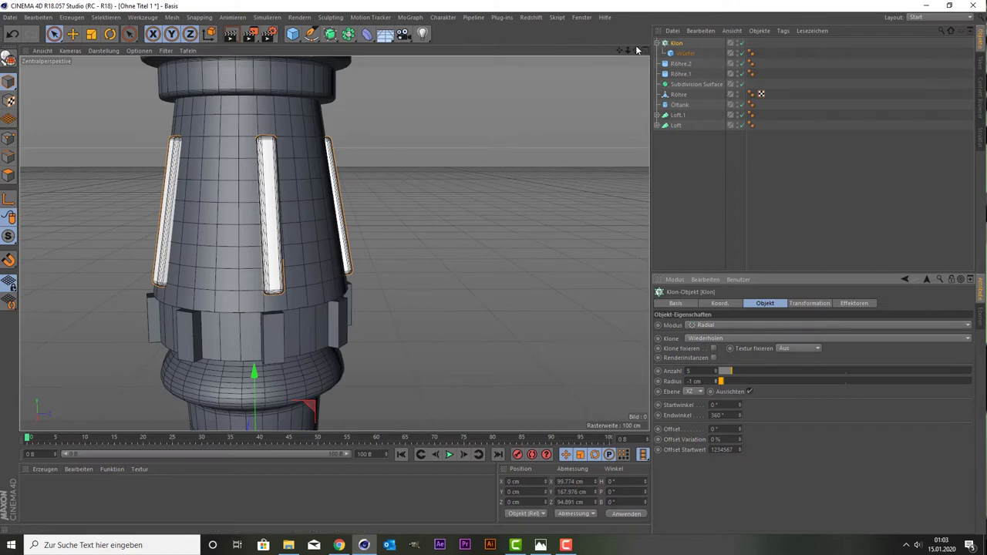
drag(637, 51, 609, 51)
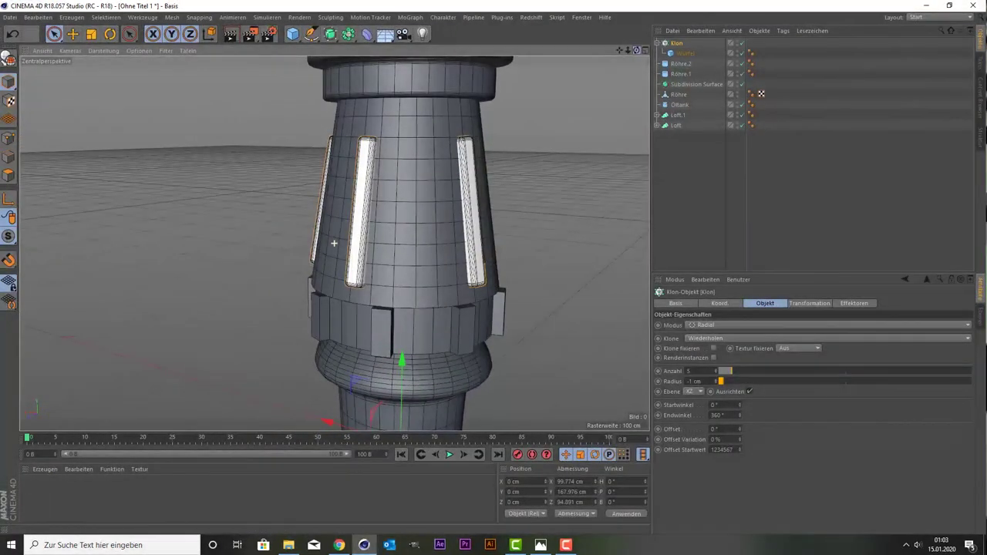
alt+drag(521, 194, 584, 154)
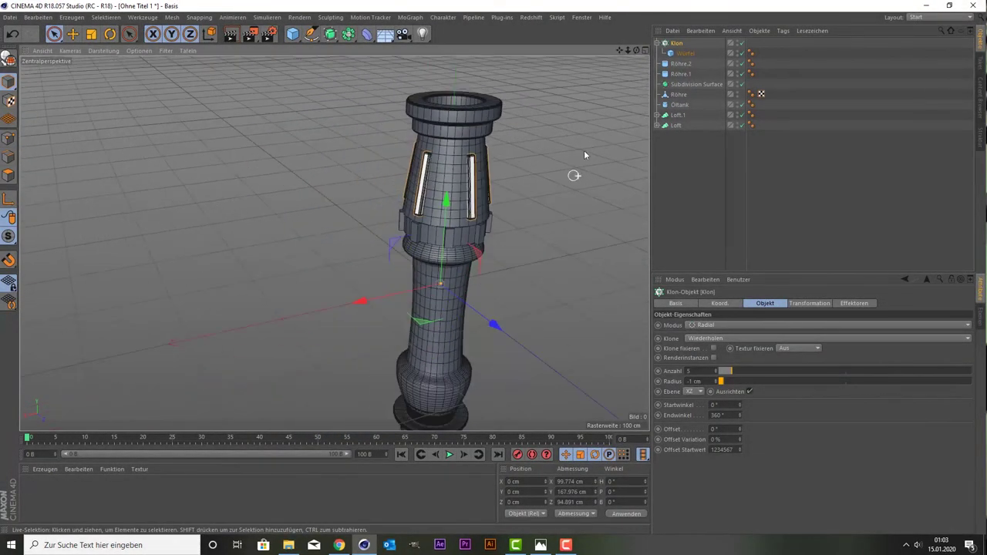
drag(636, 50, 589, 54)
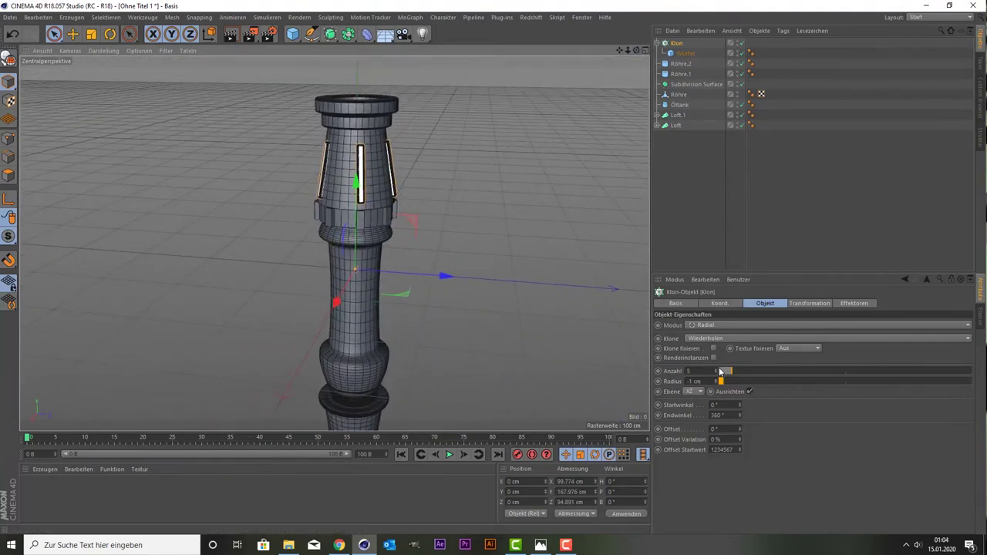
click(718, 370)
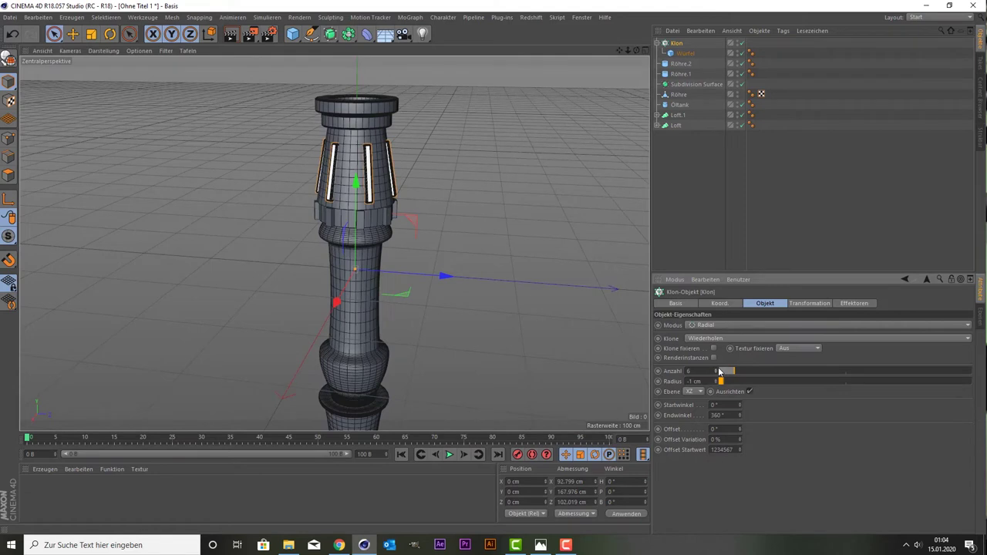
click(718, 371)
click(718, 371)
click(716, 371)
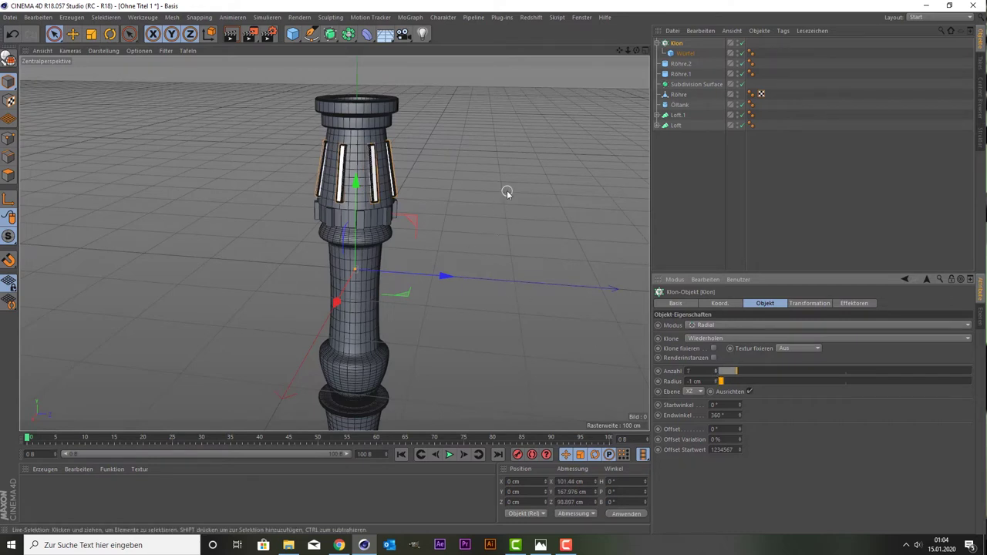
click(754, 185)
alt+drag(410, 203, 380, 166)
middle_click(380, 166)
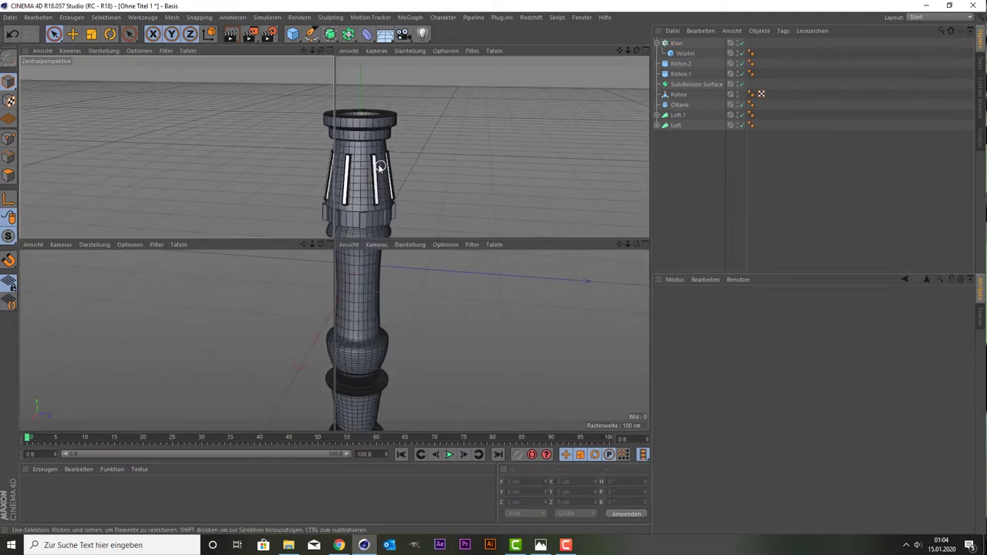
middle_click(435, 287)
scroll(434, 254, down, 2)
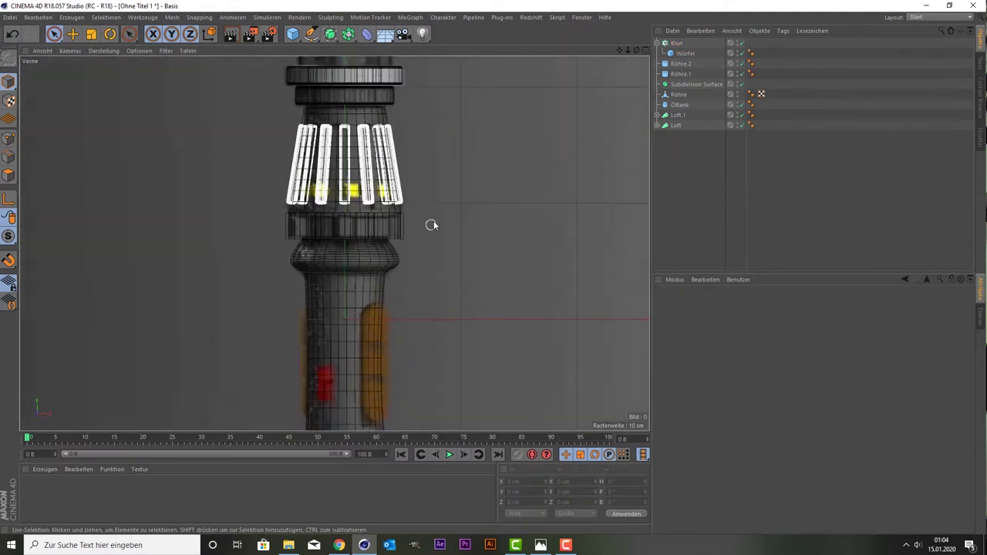
scroll(432, 216, down, 3)
middle_click(406, 165)
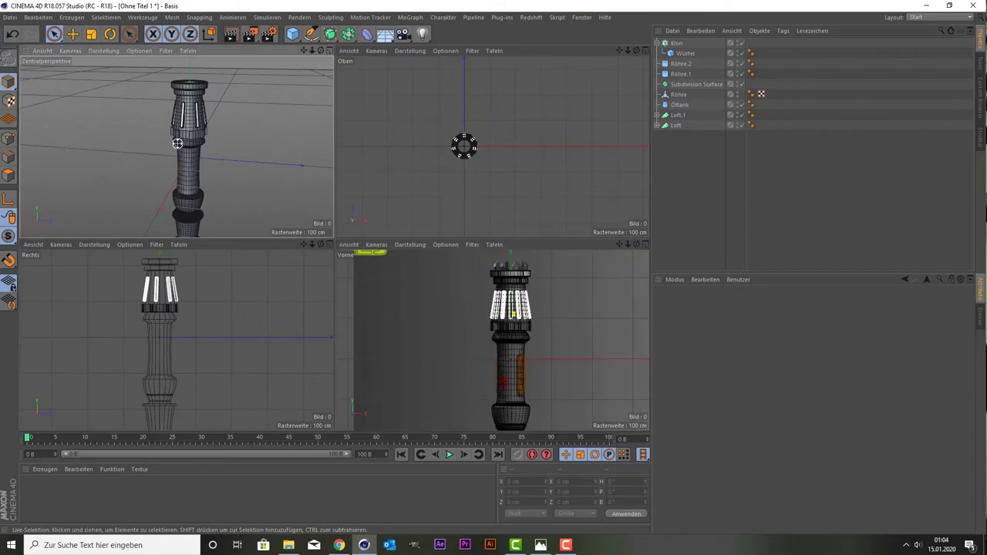
middle_click(176, 143)
click(673, 43)
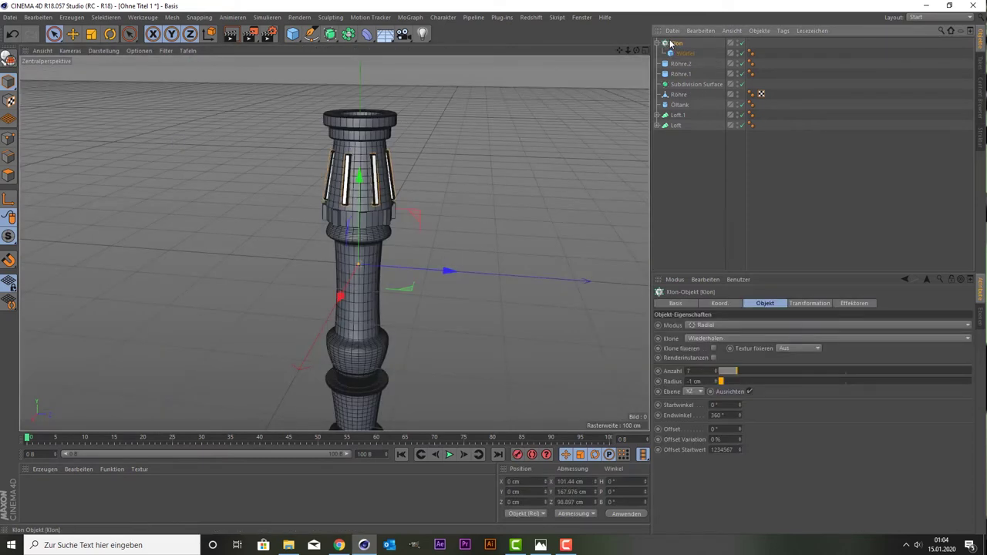
Copy and paste Klon as Klon.1 and set its P rotation to 180°.
key(ctrl+c)
key(ctrl+v)
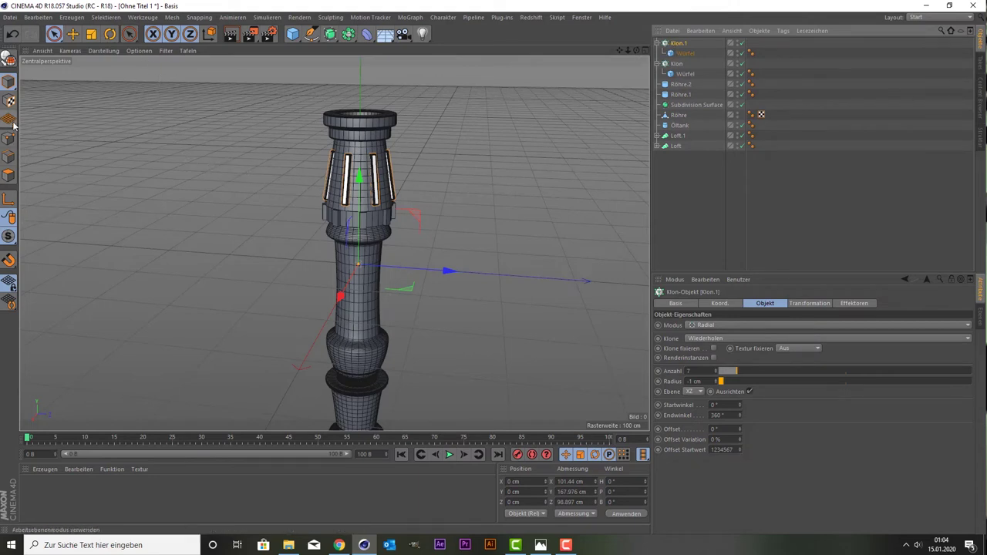
click(110, 34)
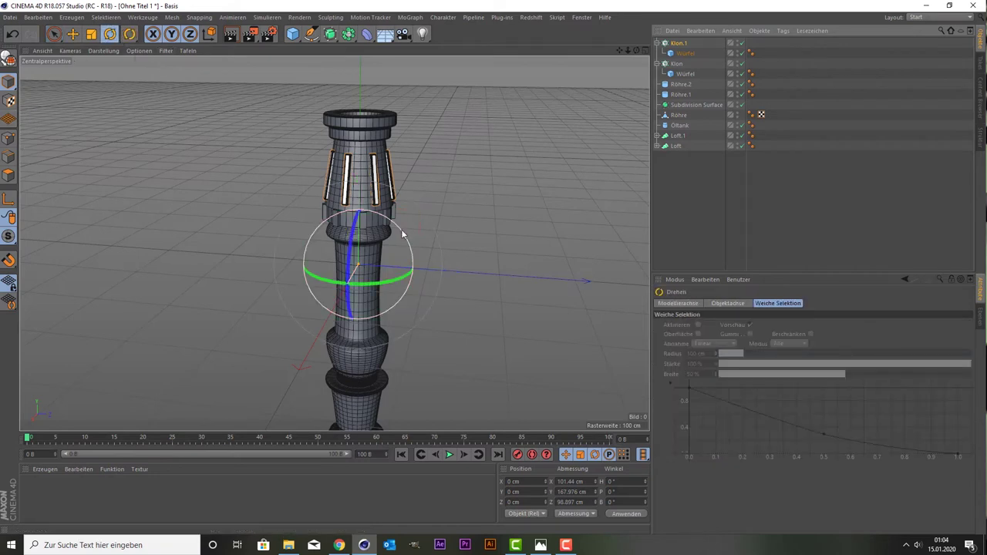
drag(402, 236, 407, 245)
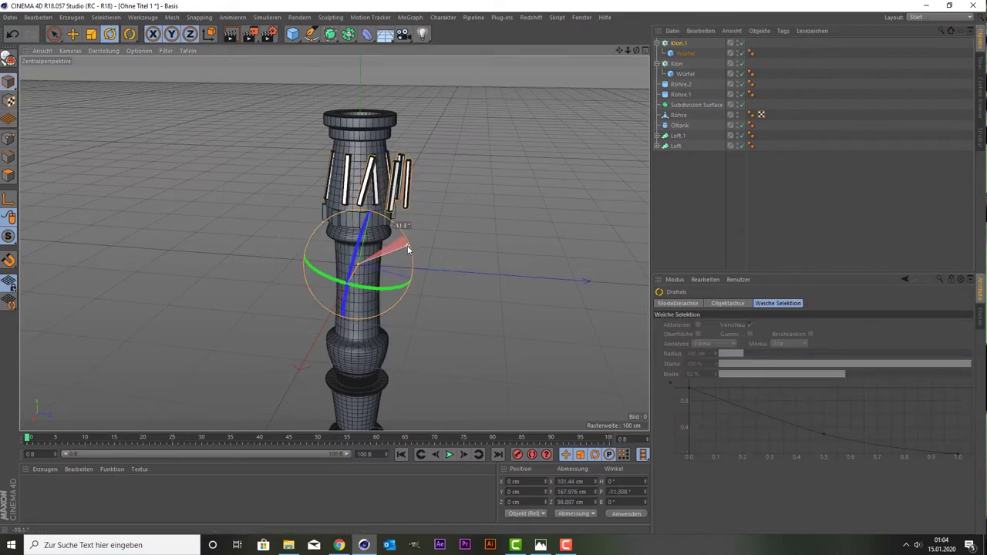
key(ctrl+z)
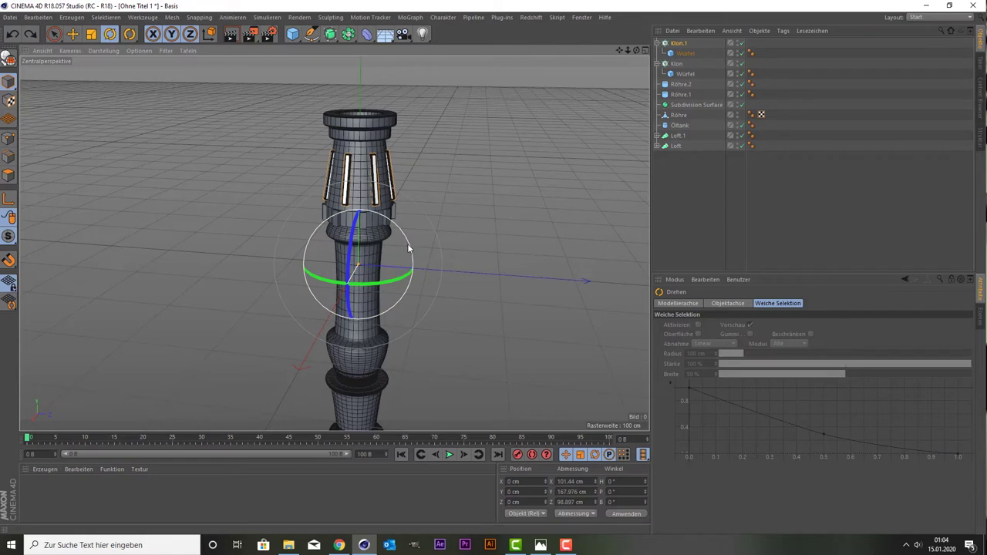
drag(409, 245, 406, 252)
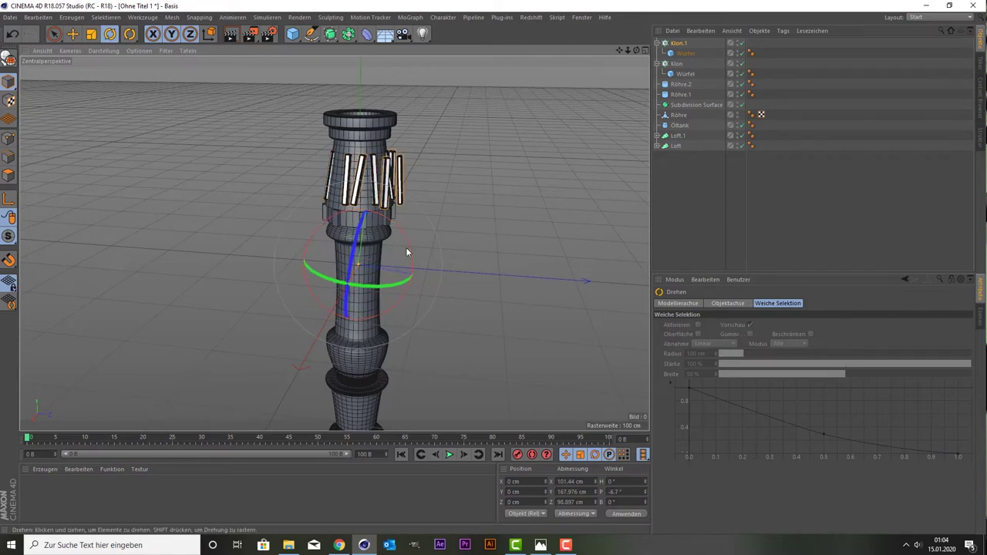
key(ctrl+z)
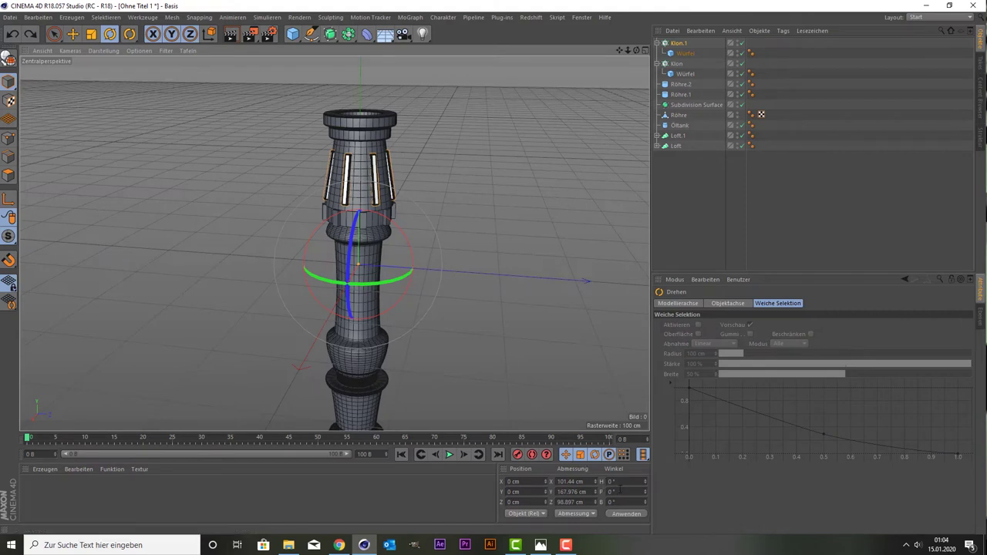
click(620, 492)
text(3)
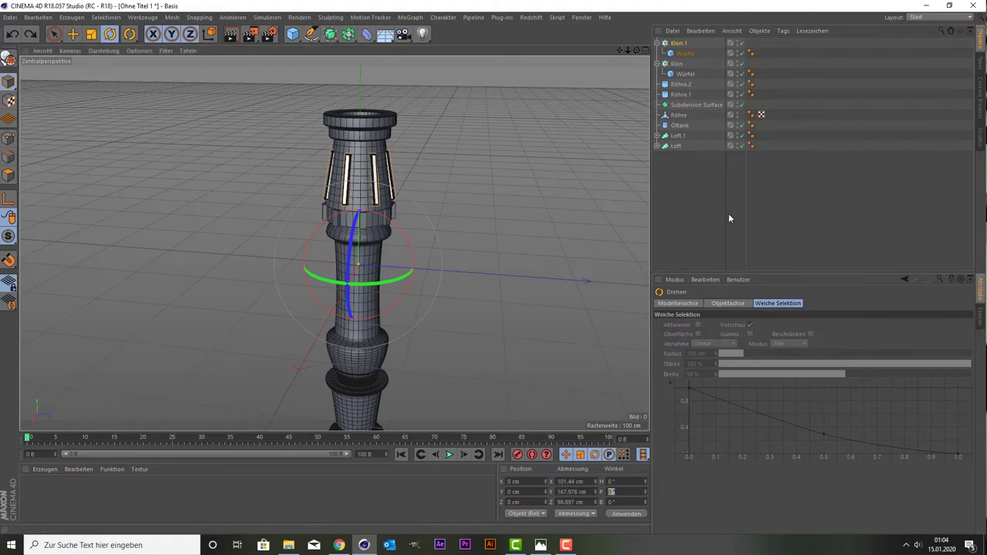
text(180)
key(Return)
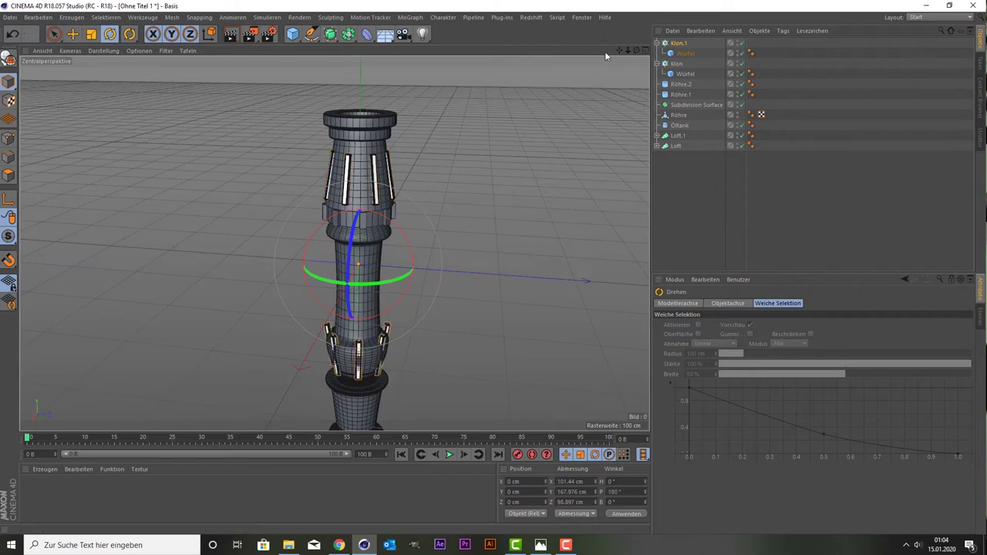
Move the flipped Klon.1 down to about −96.8 cm around the lower body.
drag(619, 51, 488, 169)
key(space)
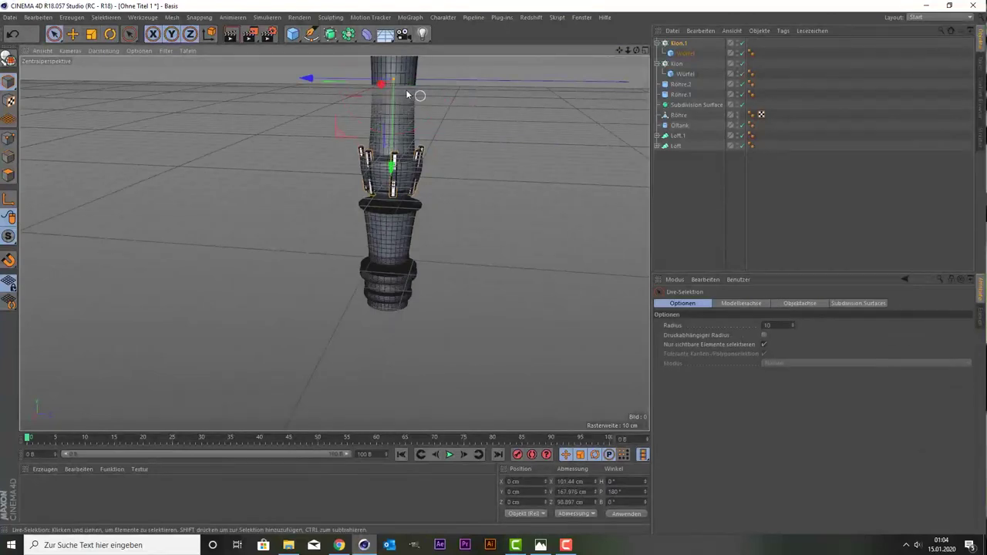
drag(390, 96, 395, 164)
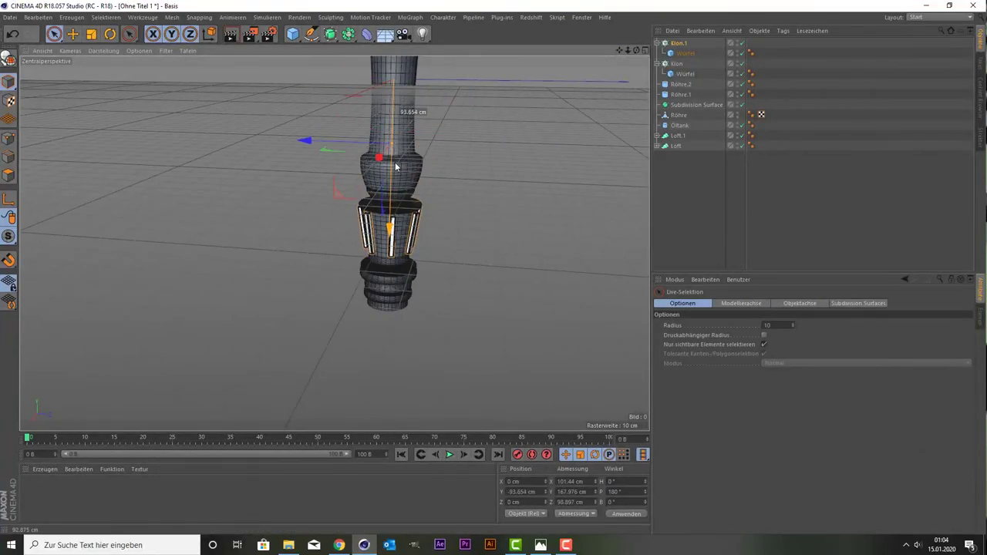
scroll(382, 253, up, 3)
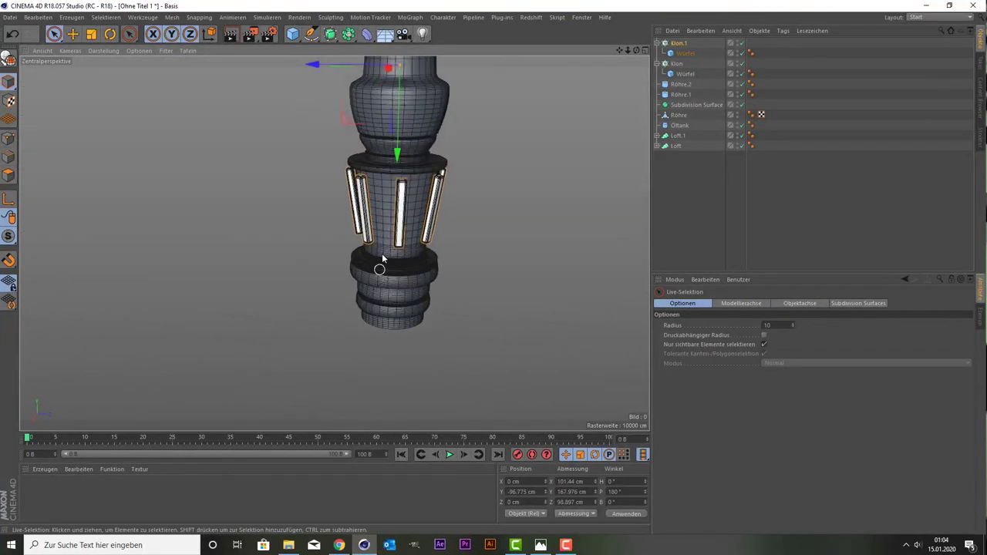
scroll(383, 248, up, 2)
scroll(383, 249, up, 2)
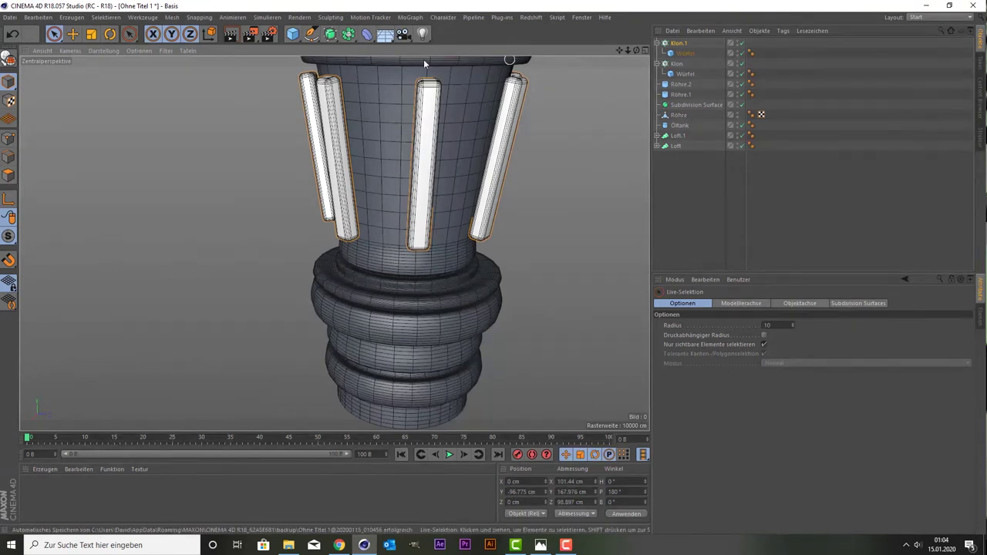
Drag Klon.1's clone Radius to −6 cm and check the result in the front view.
click(679, 43)
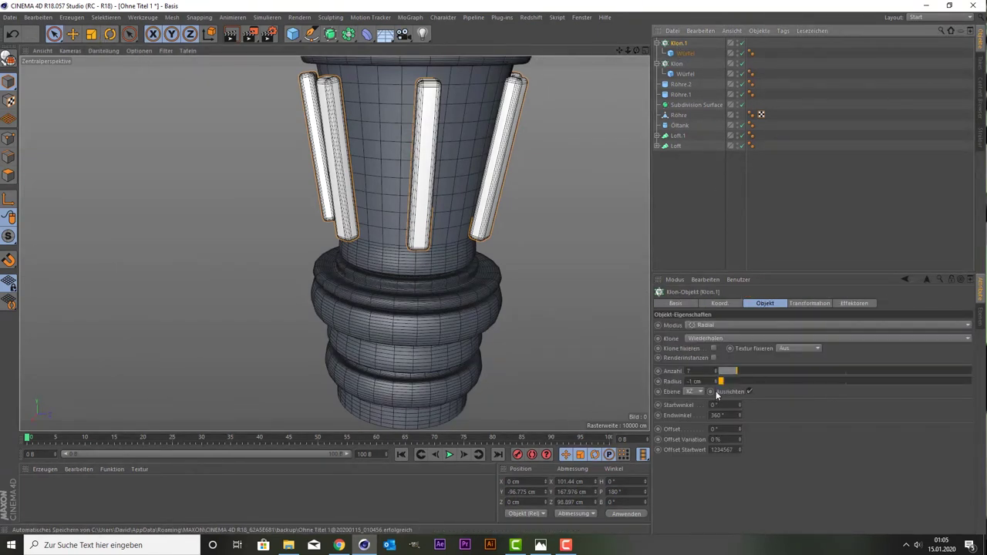
drag(716, 386, 716, 382)
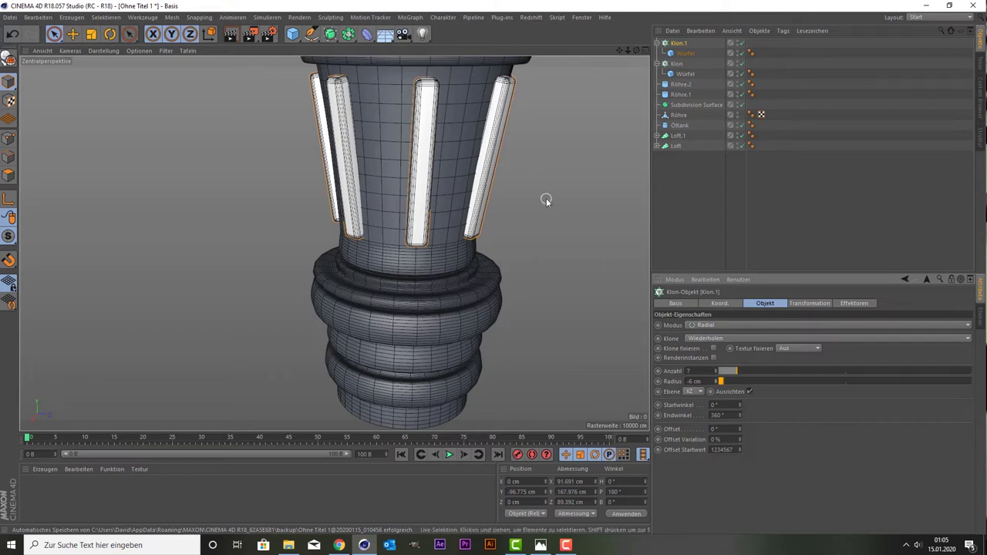
scroll(494, 165, down, 1)
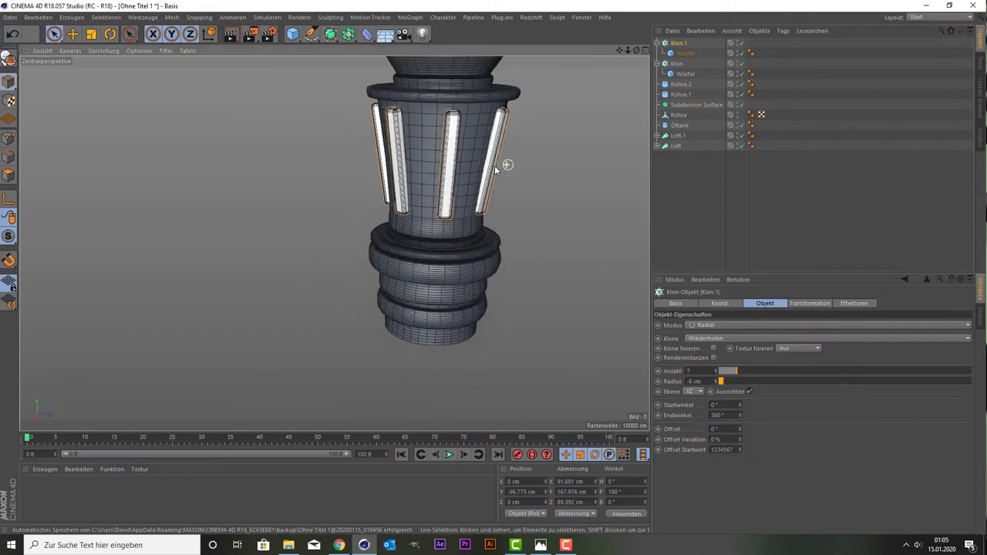
scroll(494, 165, down, 2)
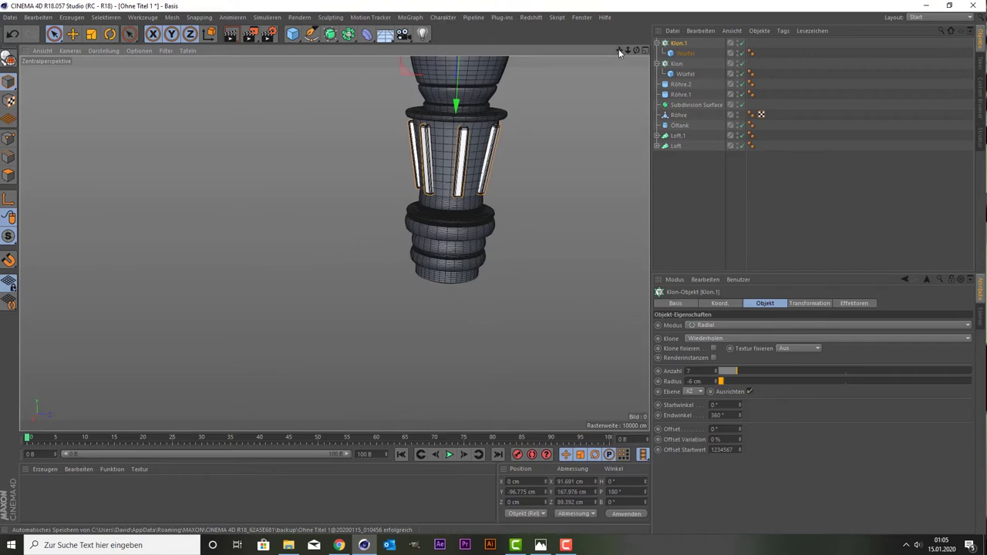
mouse_move(622, 51)
mouse_down()
mouse_move(335, 244)
mouse_move(423, 198)
mouse_up()
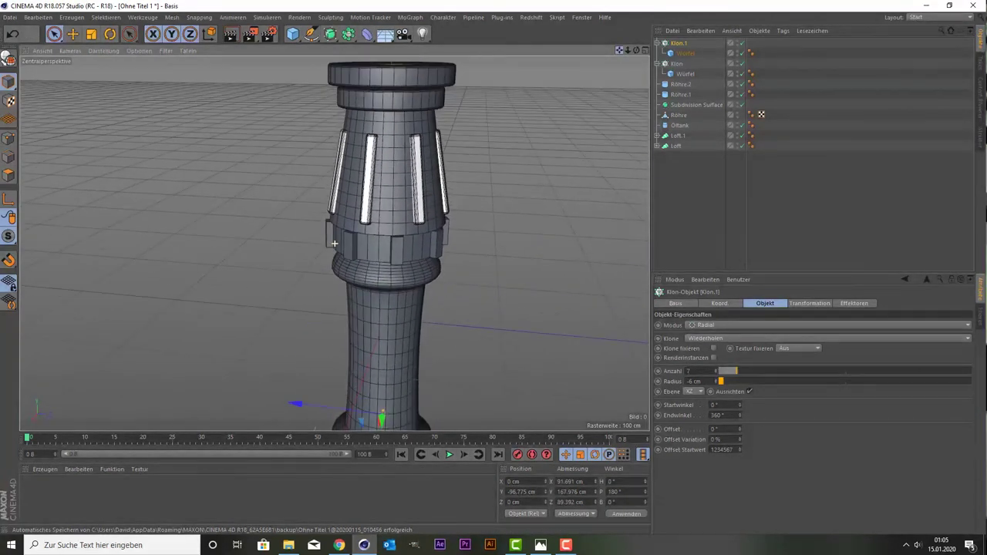
middle_click(423, 198)
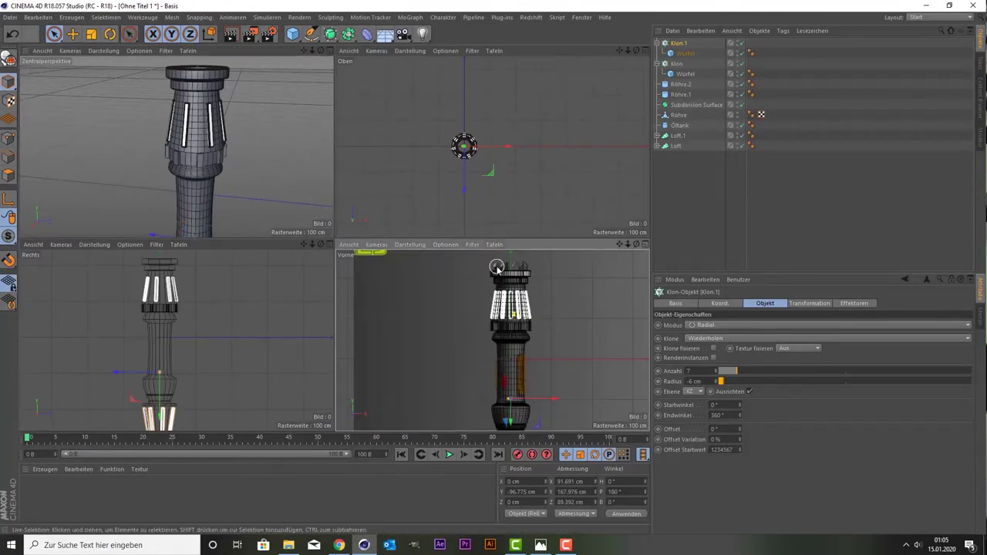
middle_click(497, 267)
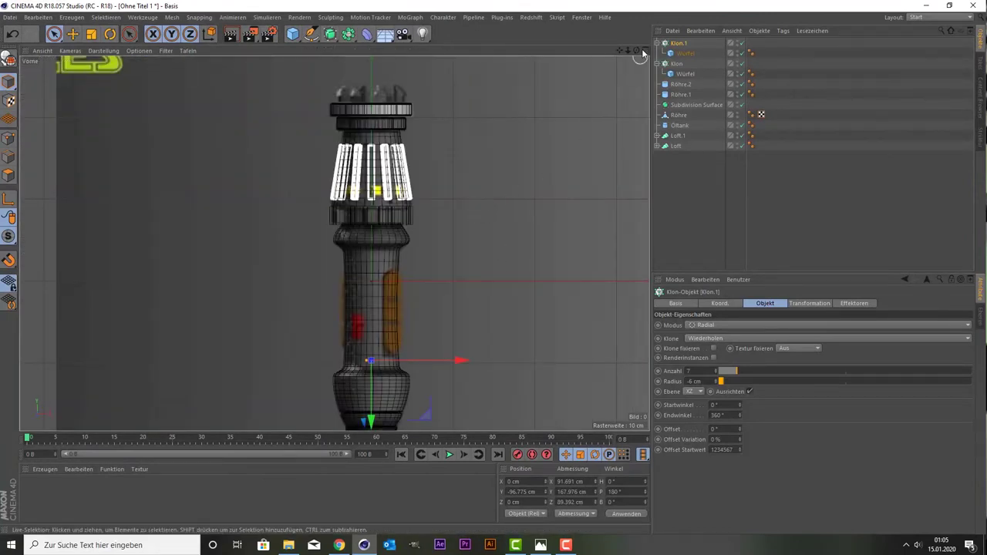
drag(619, 50, 626, 101)
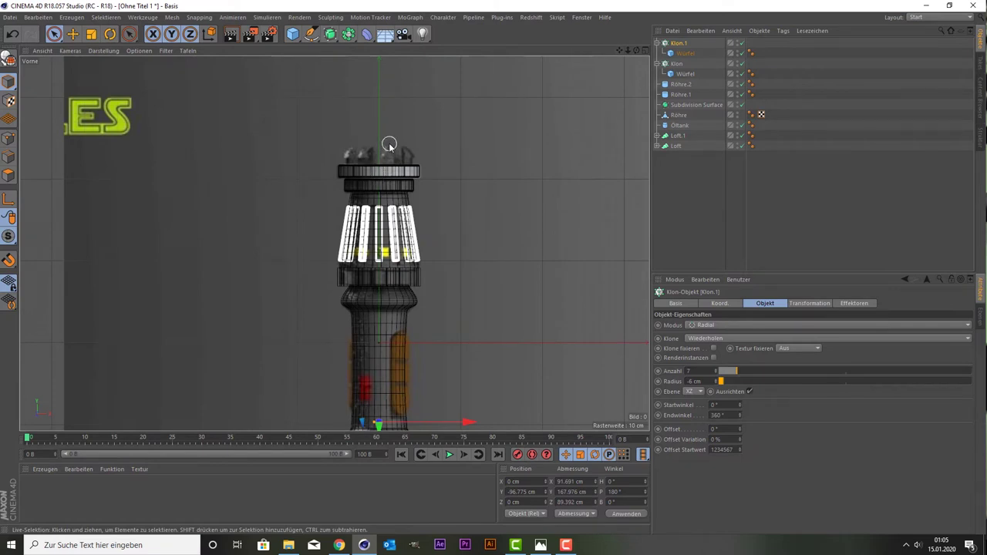
Add a new Würfel cube, move it up to the crown, and shrink its height and width.
click(292, 33)
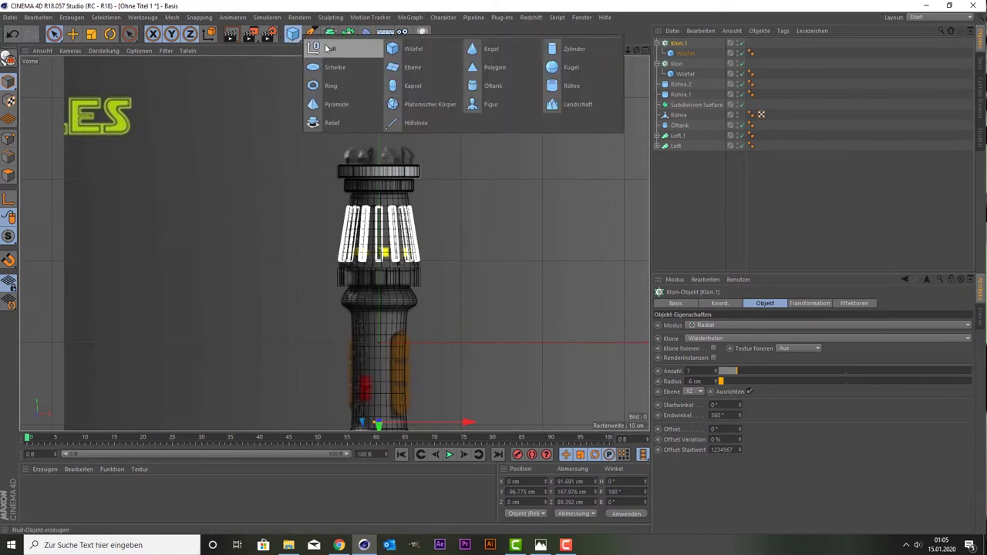
click(413, 53)
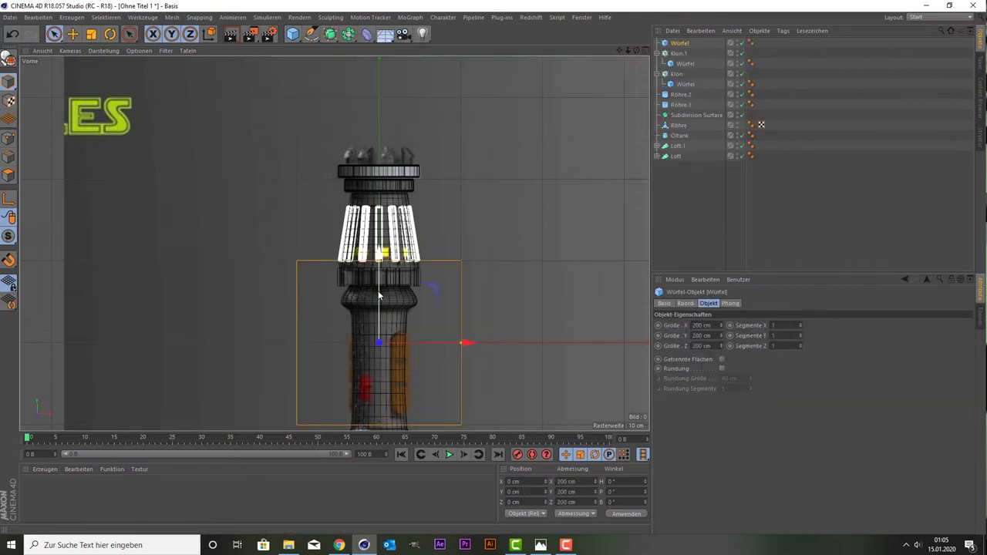
mouse_move(379, 294)
mouse_down()
mouse_move(382, 98)
mouse_move(384, 131)
mouse_up()
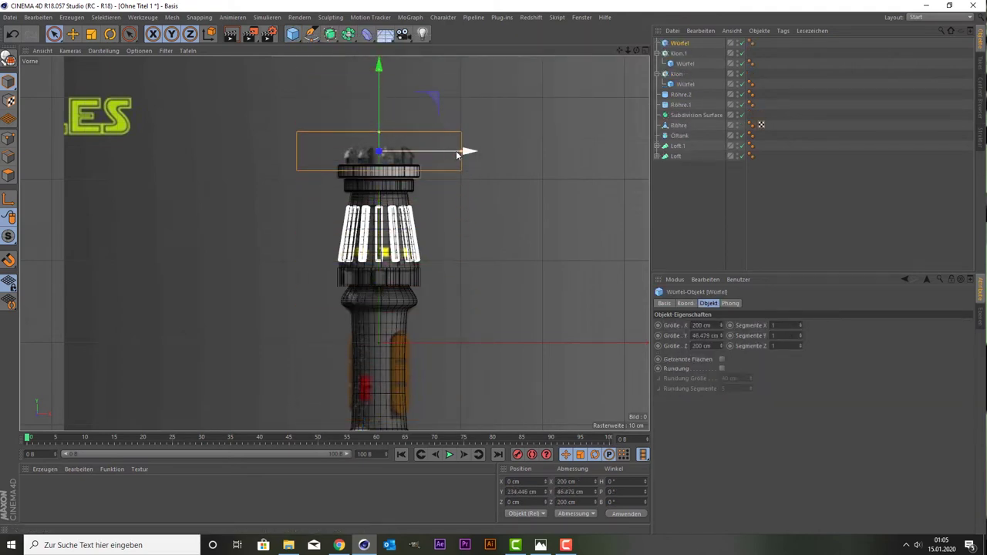
drag(461, 152, 398, 154)
middle_click(288, 147)
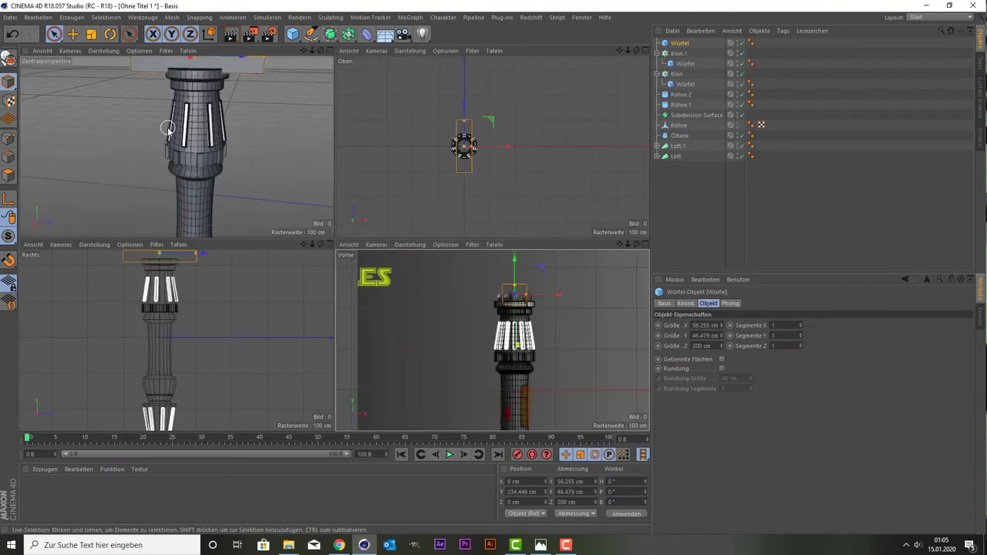
middle_click(316, 148)
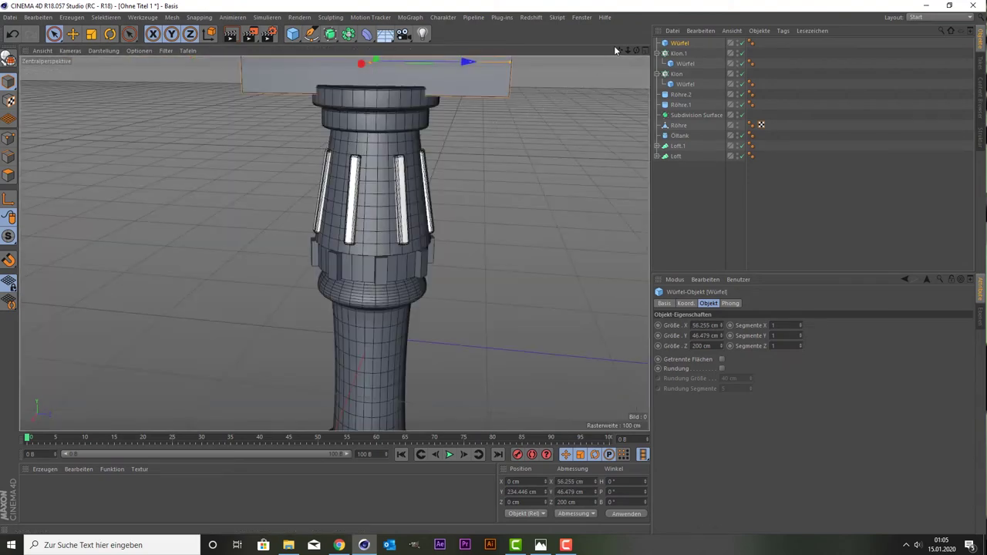
Resize the block to X 11.997, Y 13.069, Z 7.763 cm.
mouse_move(619, 50)
mouse_down()
mouse_move(555, 203)
mouse_move(392, 199)
mouse_up()
scroll(392, 199, up, 3)
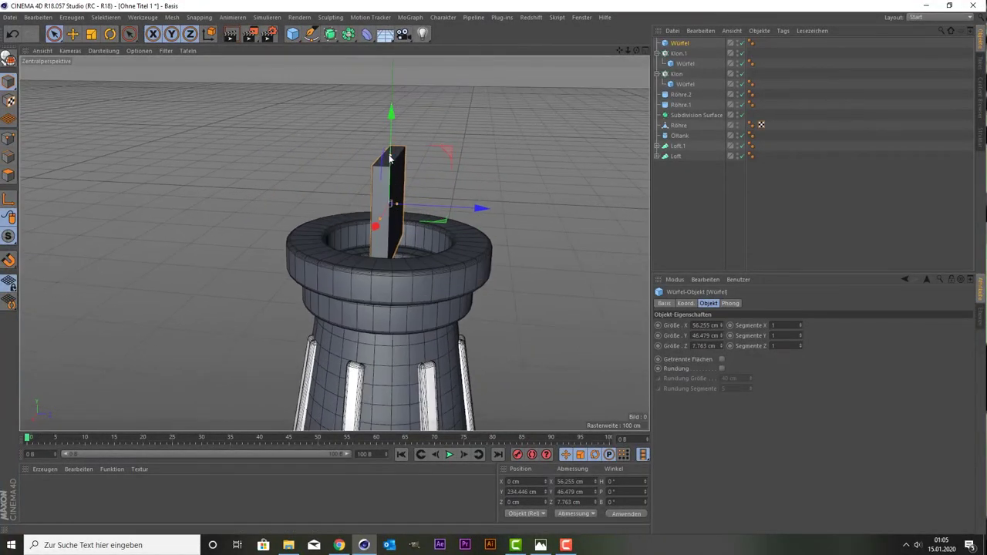
mouse_move(392, 147)
mouse_down()
mouse_move(393, 192)
mouse_move(489, 234)
mouse_move(470, 195)
mouse_up()
scroll(489, 229, down, 1)
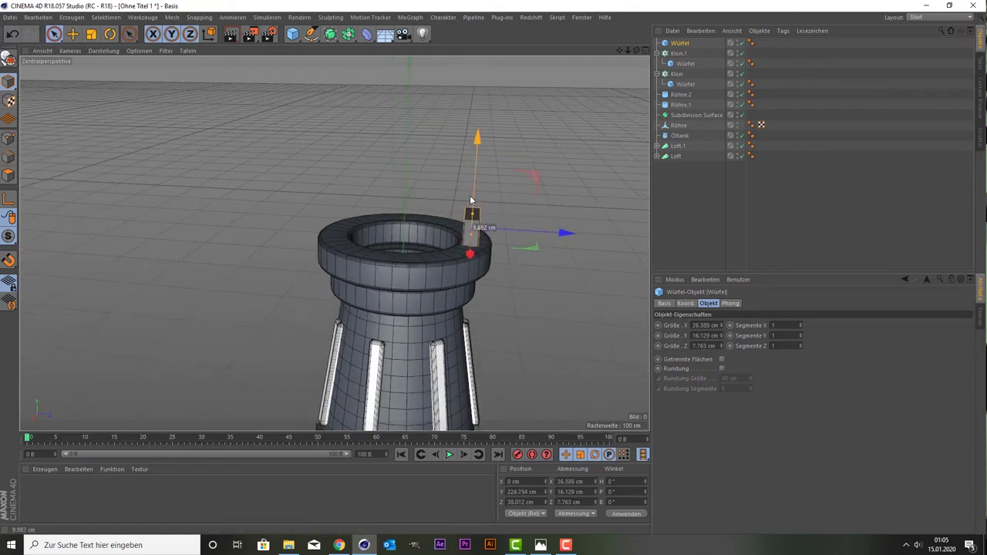
scroll(528, 191, up, 3)
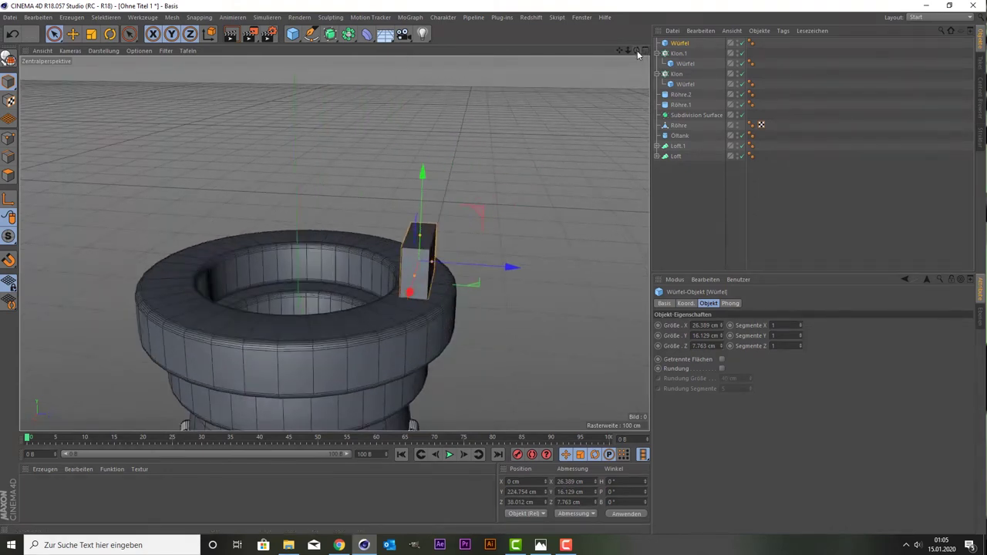
drag(439, 255, 415, 270)
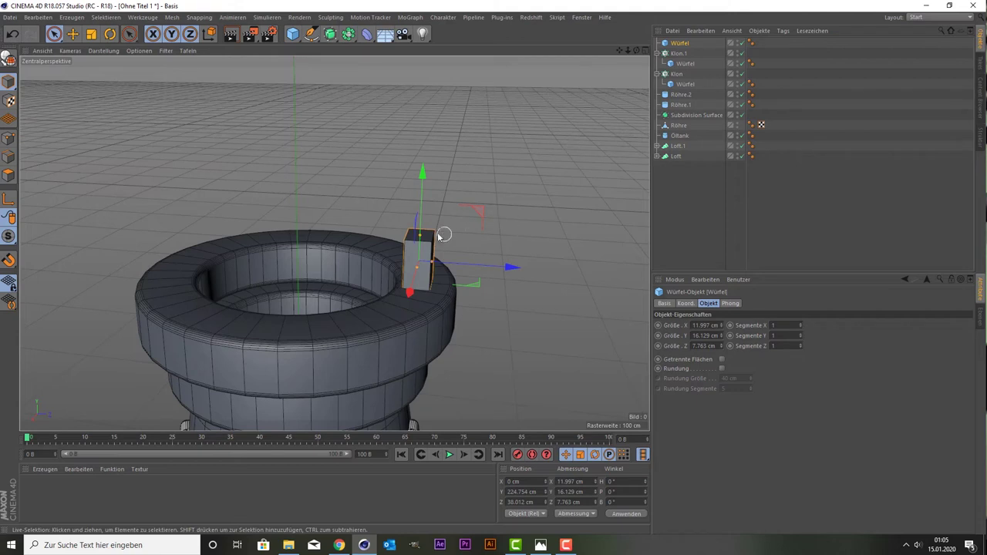
mouse_move(421, 238)
mouse_down()
mouse_move(520, 267)
mouse_move(434, 258)
mouse_up()
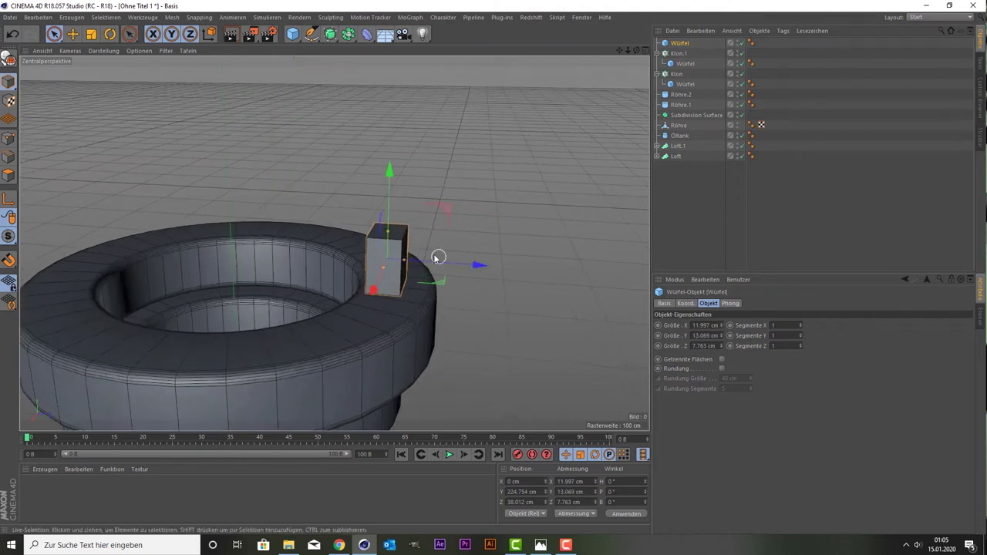
Slide the block slightly outward and lower it onto the crown rim.
drag(633, 52, 493, 118)
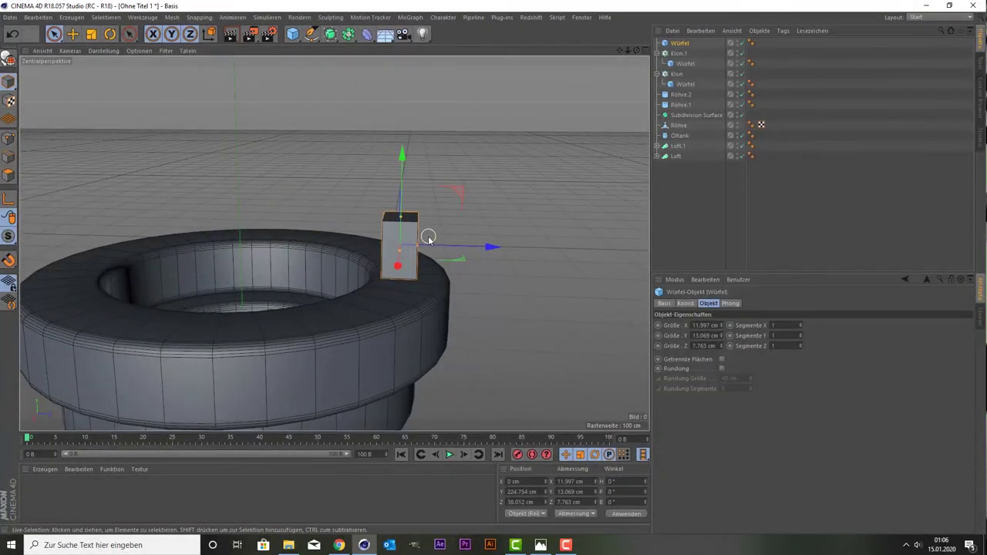
drag(433, 248, 442, 250)
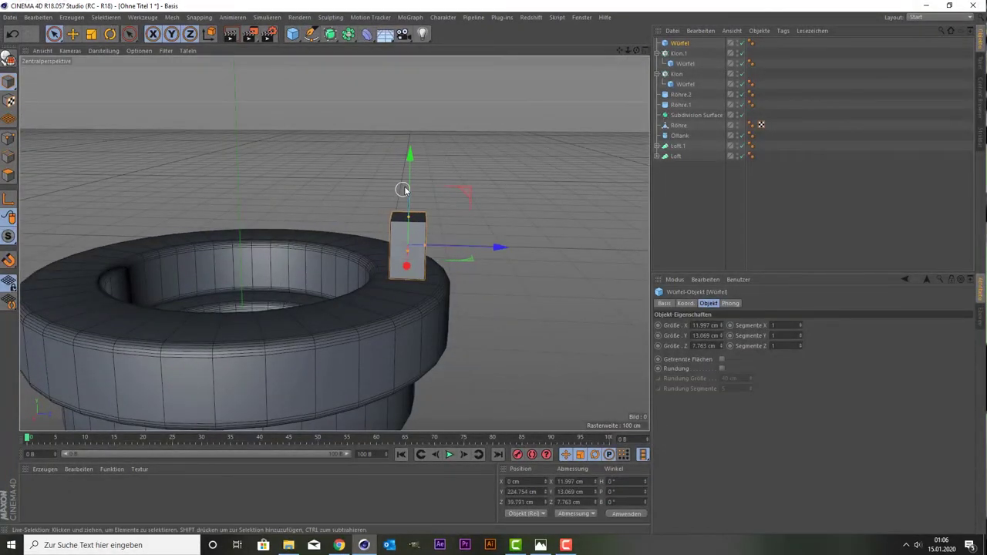
drag(409, 185, 408, 190)
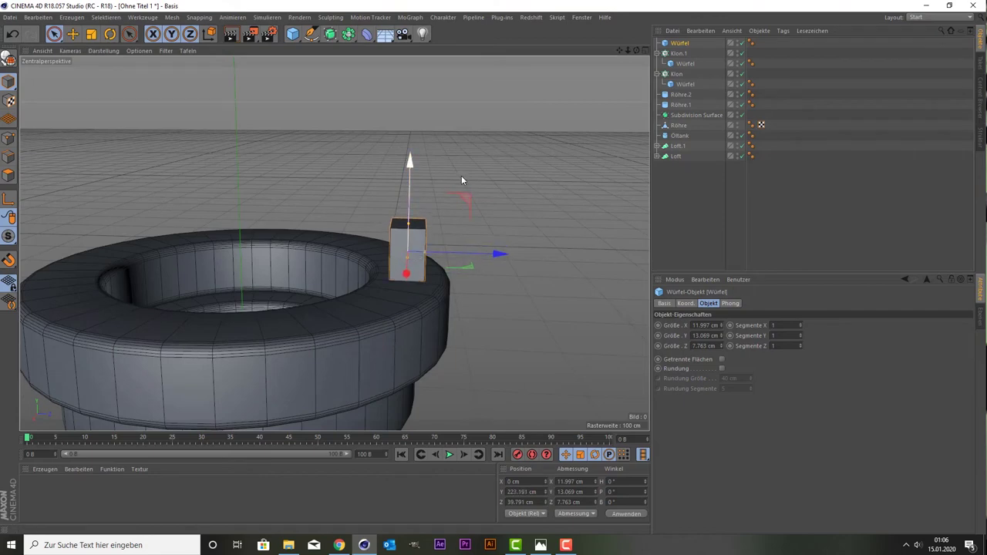
mouse_move(638, 52)
mouse_down()
mouse_move(333, 243)
mouse_move(456, 270)
mouse_move(242, 89)
mouse_up()
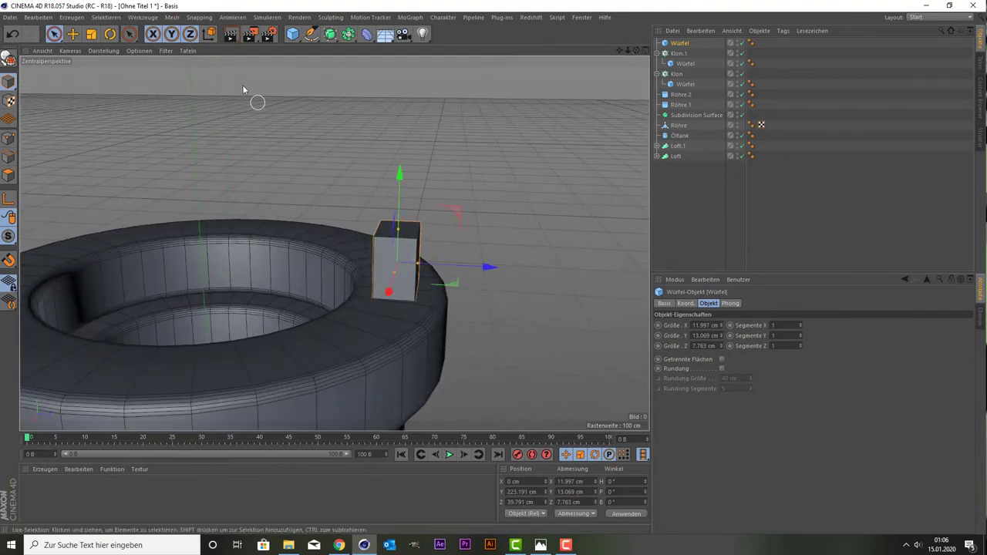
Give the small Würfel block 4 segments on X, Y and Z.
click(104, 51)
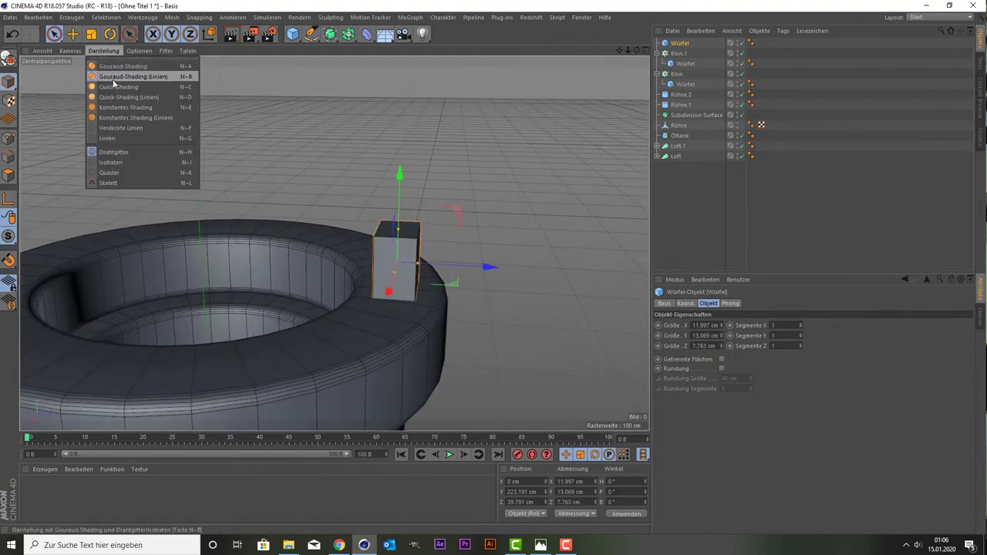
click(114, 78)
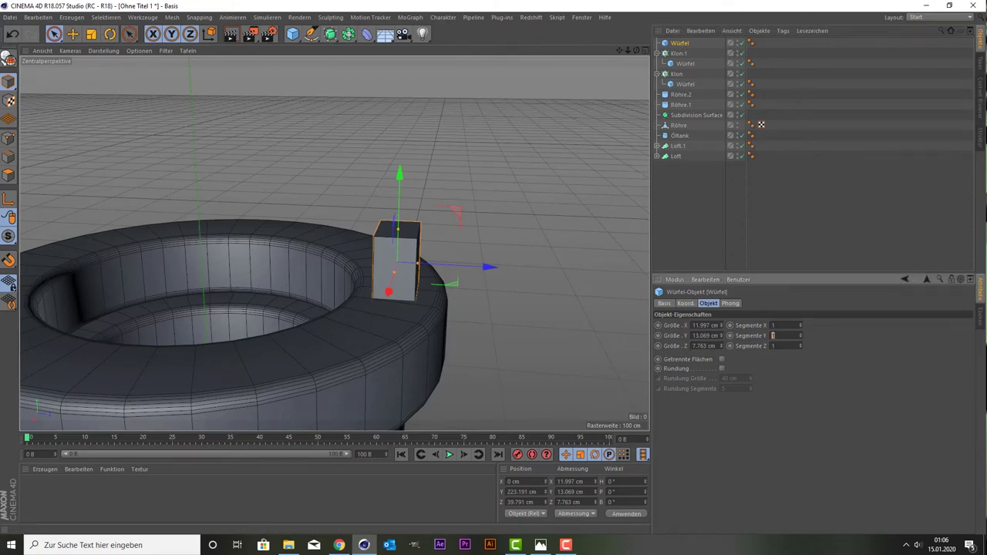
text(4)
key(Return)
scroll(386, 300, up, 3)
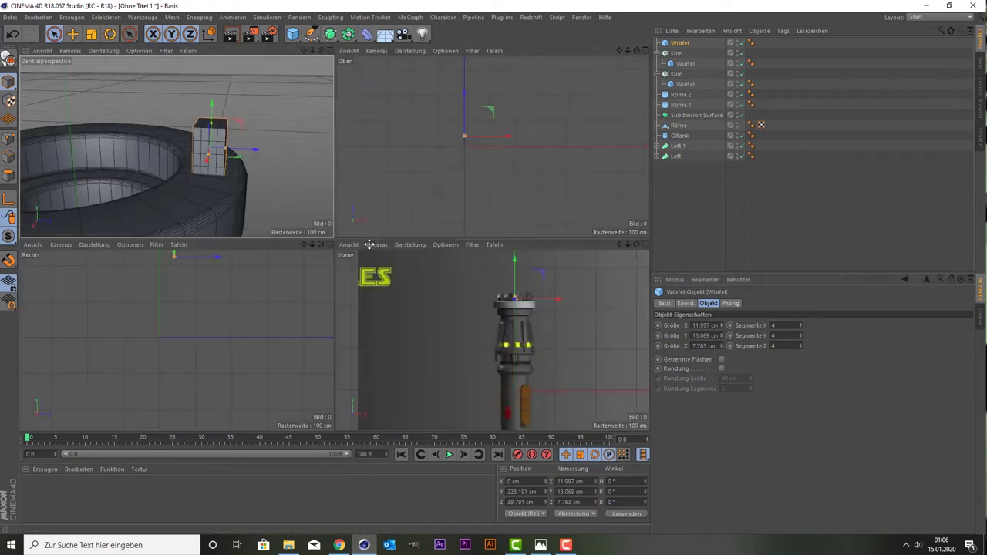
Check the block in the front view, then convert it to an editable polygon object with C.
middle_click(370, 258)
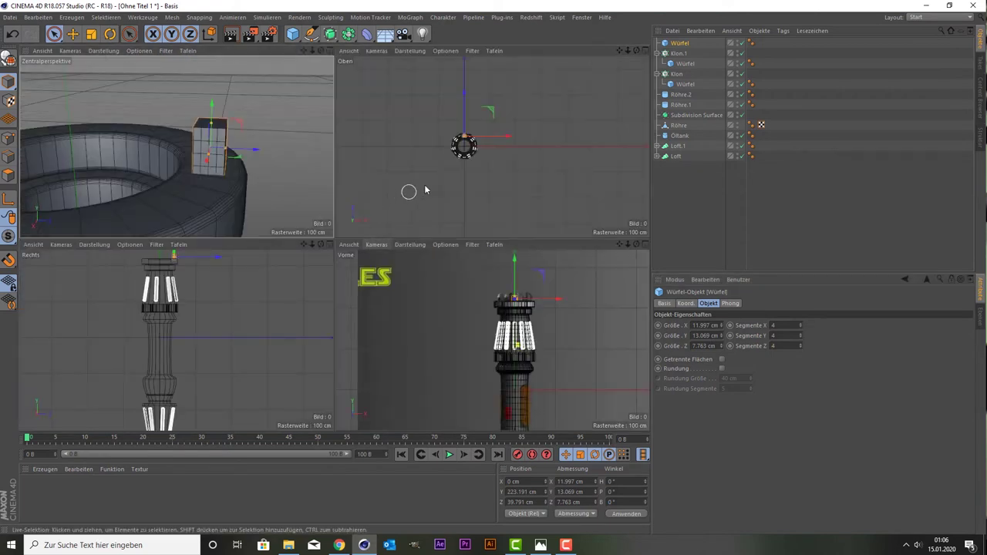
middle_click(511, 299)
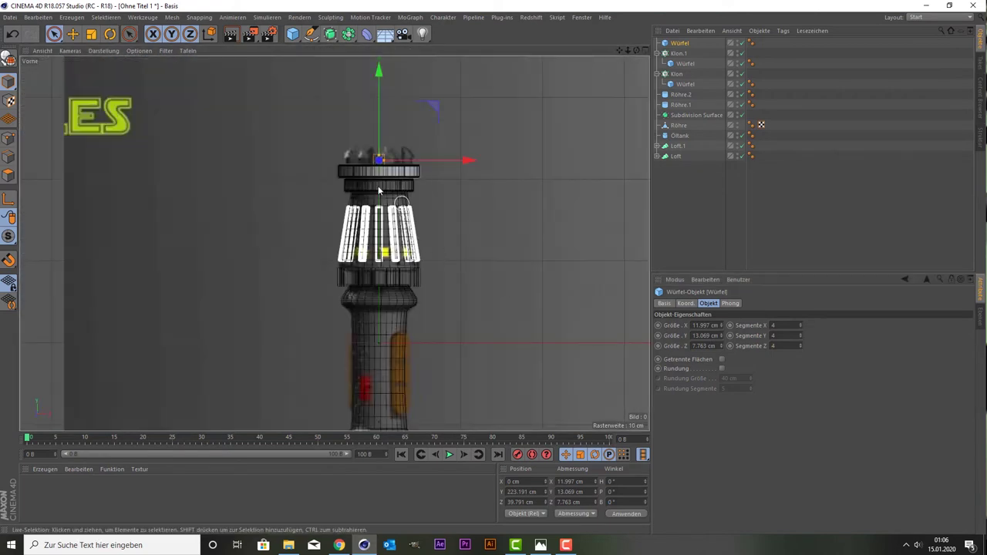
scroll(343, 172, up, 2)
scroll(345, 171, up, 2)
scroll(344, 171, down, 1)
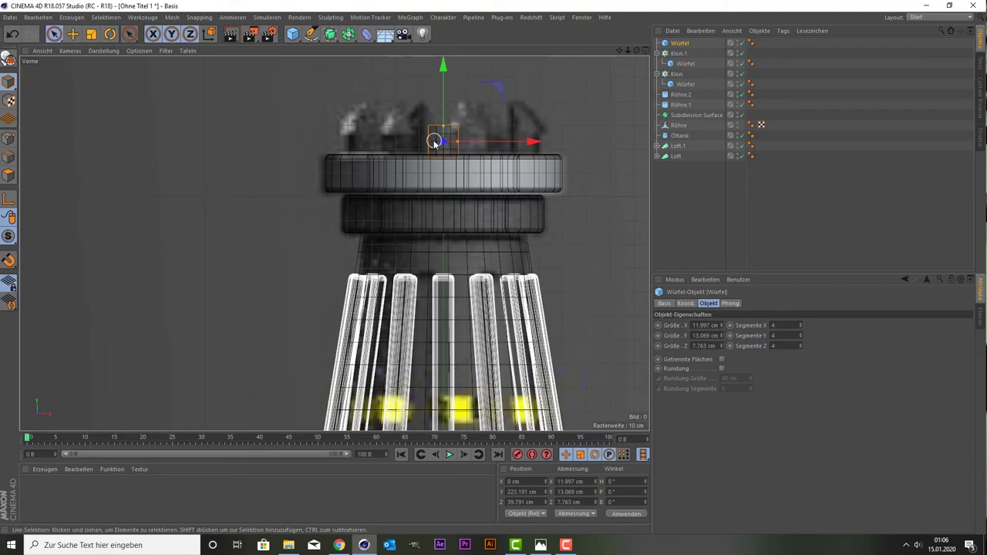
middle_click(445, 142)
middle_click(270, 166)
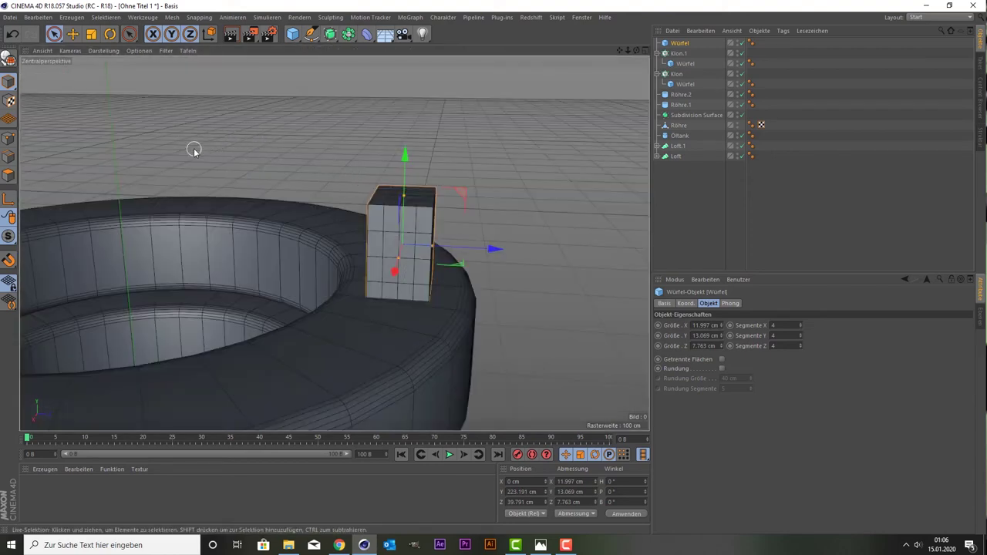
key(c)
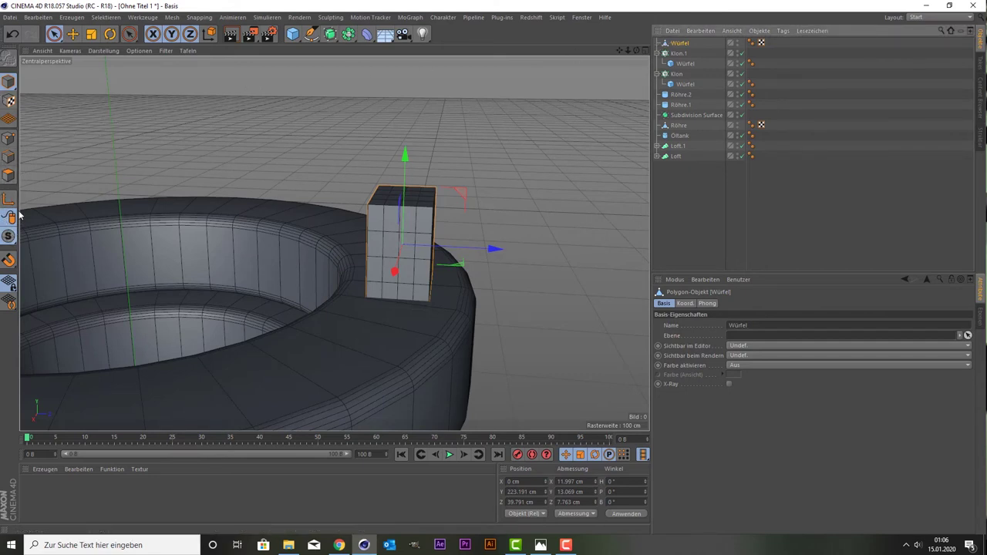
In Polygon mode, pick Linienschnitt (line cut) and uncheck 'Nur sichtbare schneiden'.
click(9, 176)
scroll(330, 254, up, 2)
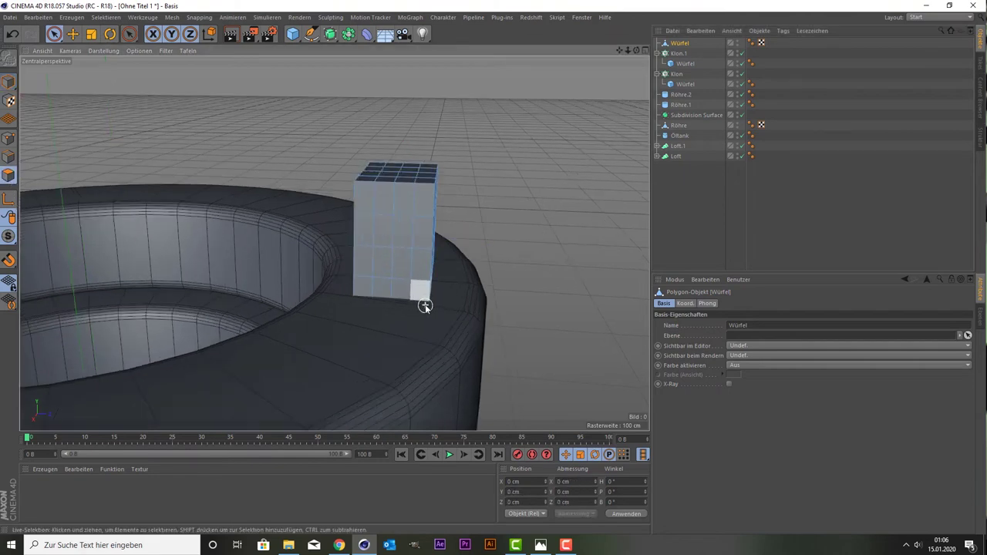
right_click(336, 159)
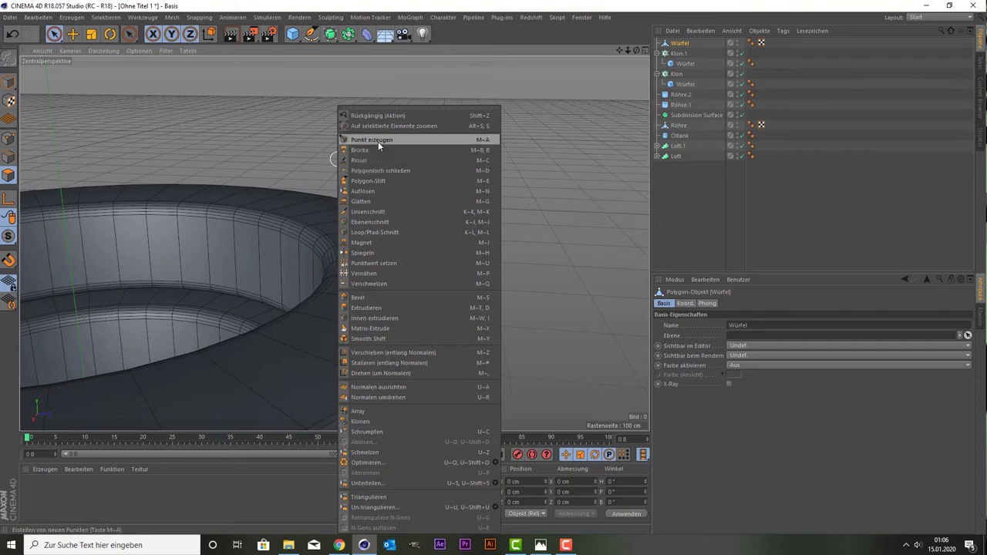
click(382, 211)
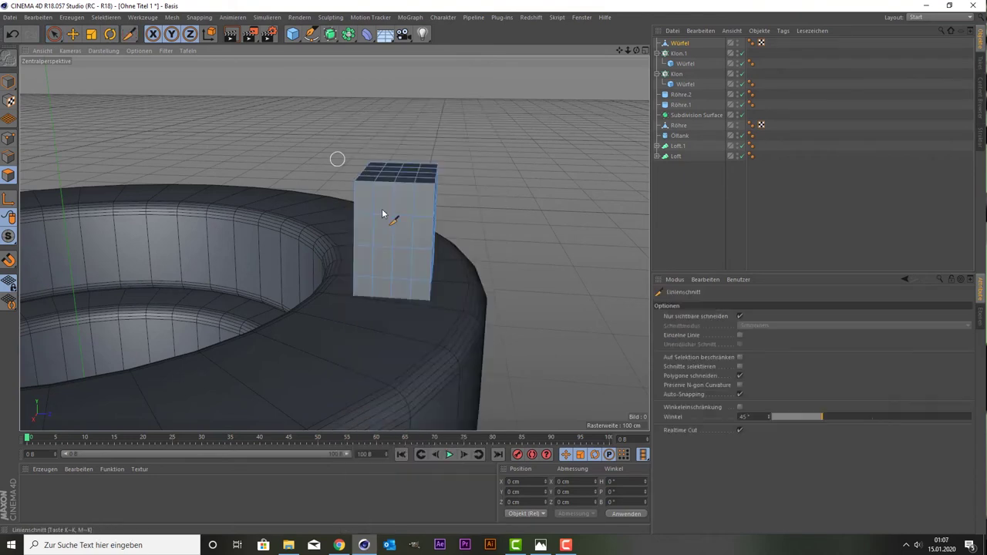
click(739, 317)
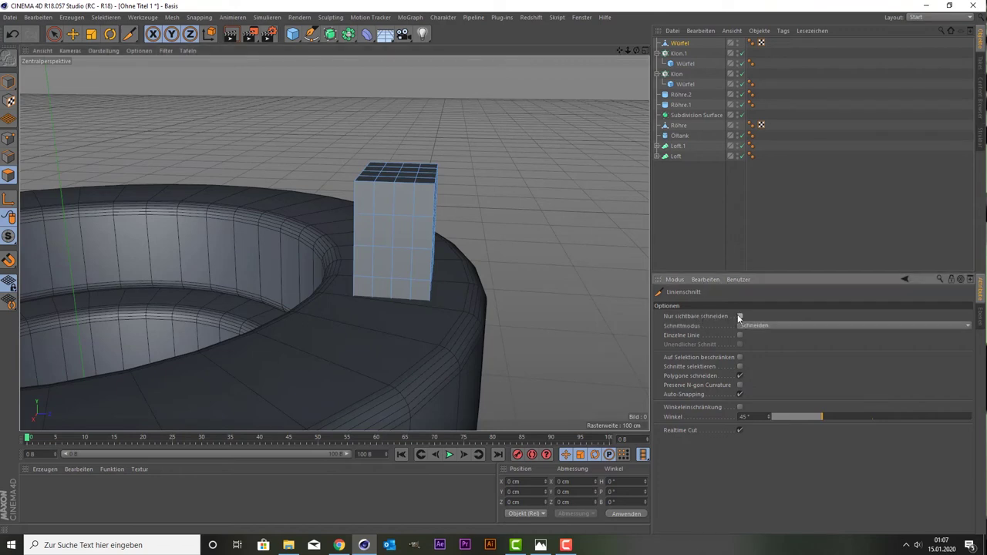
Pan the side view up to the tower top, then maximize the Vorne view.
middle_click(278, 225)
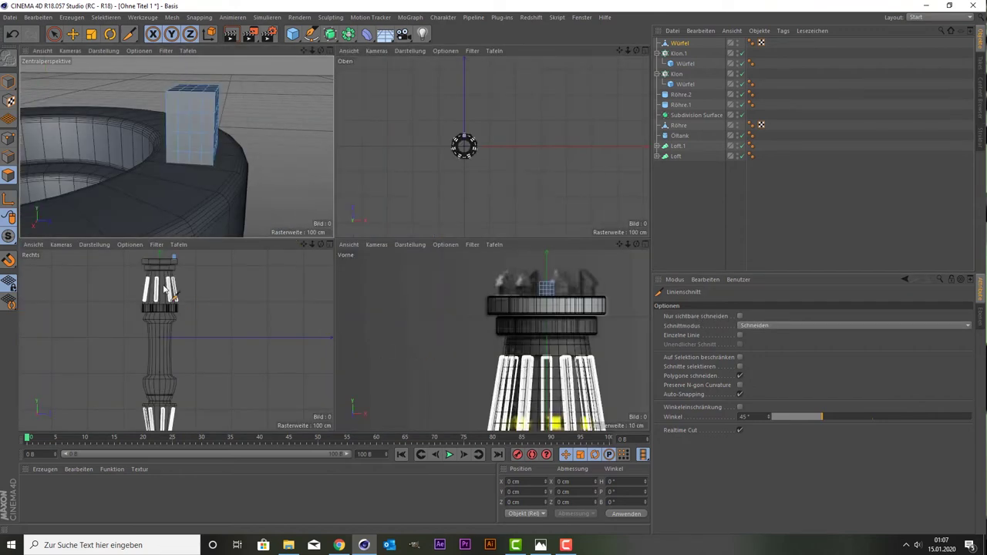
middle_click(226, 313)
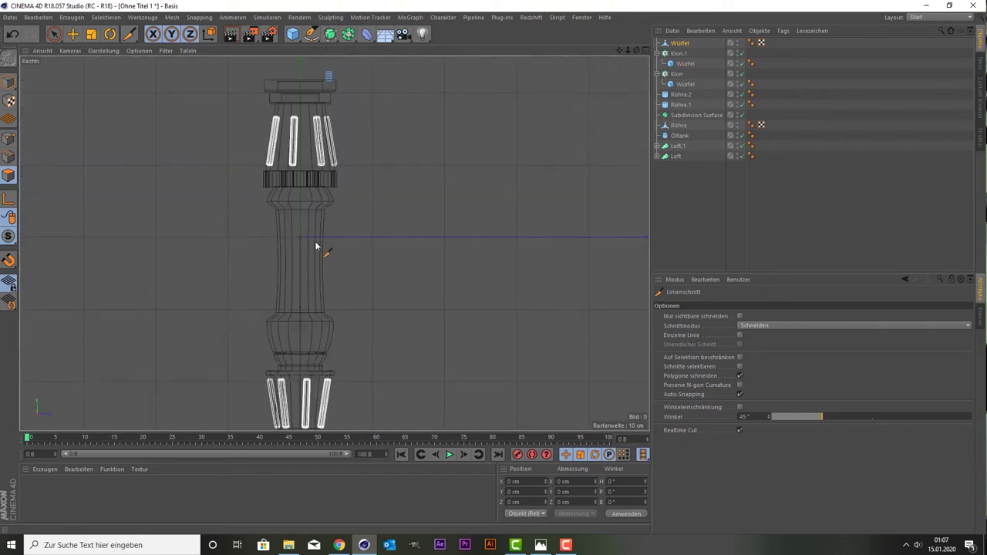
alt+middle_drag(314, 242, 352, 172)
middle_click(352, 171)
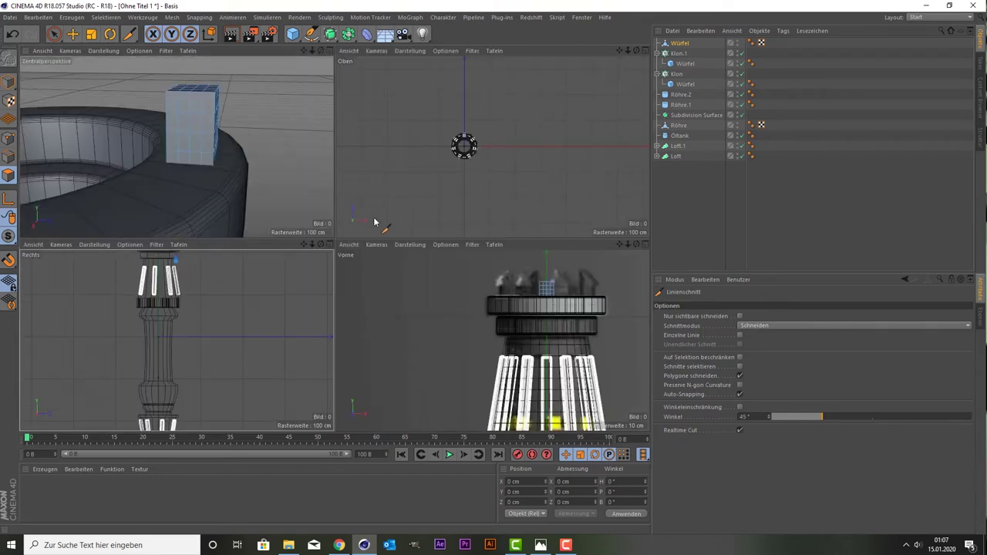
middle_click(469, 311)
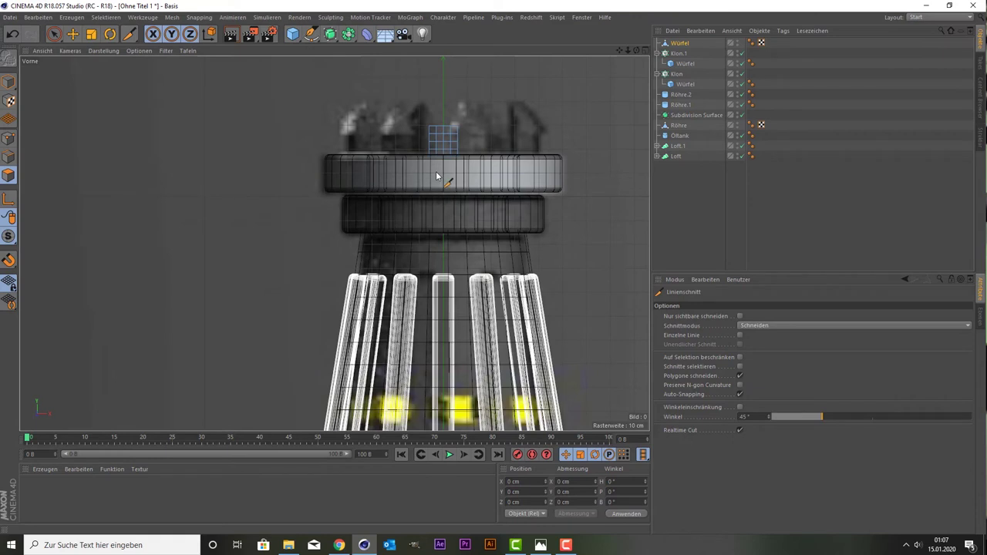
In the maximized Rechts view, knife-cut the small grid cube from its top-left to lower-right corner.
middle_click(431, 133)
middle_click(193, 279)
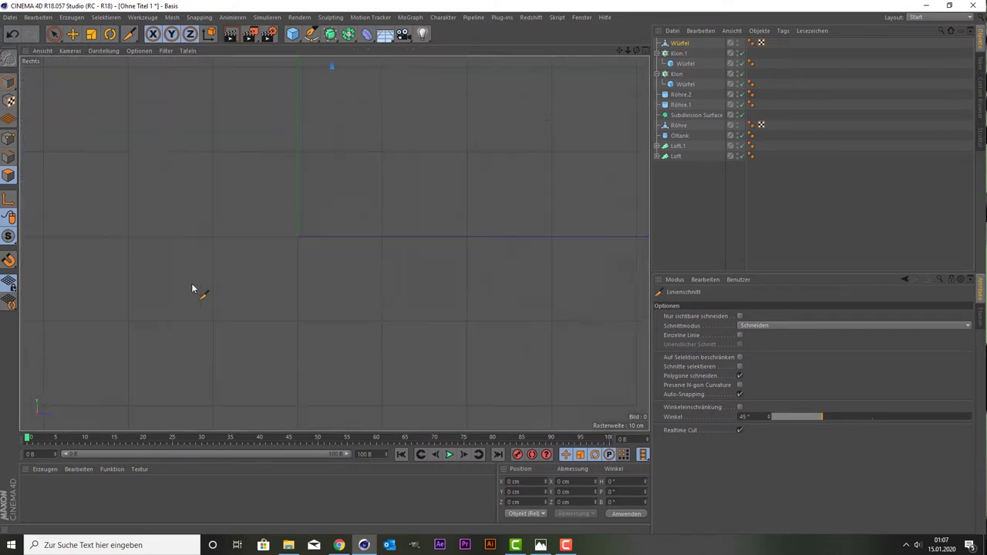
drag(617, 49, 404, 192)
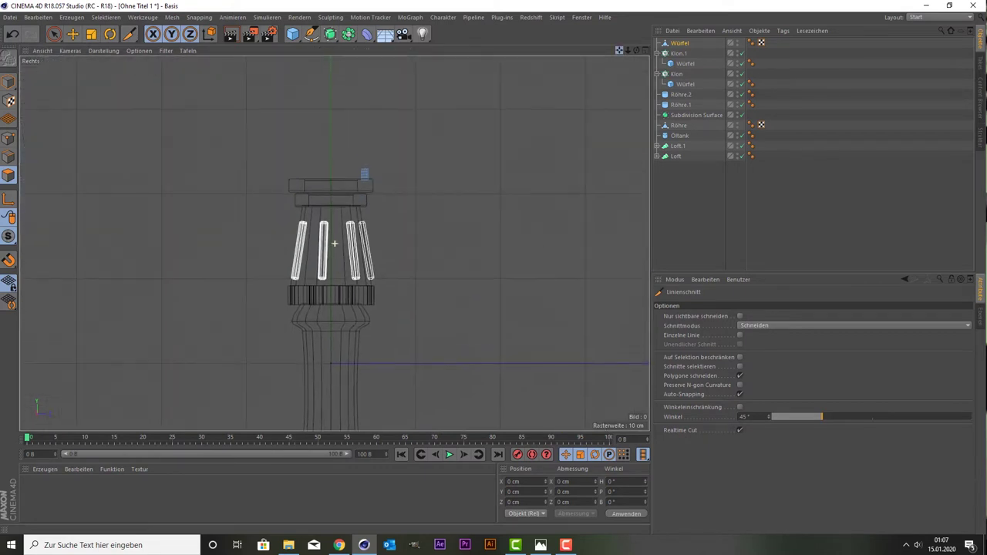
scroll(370, 230, up, 2)
scroll(446, 245, up, 3)
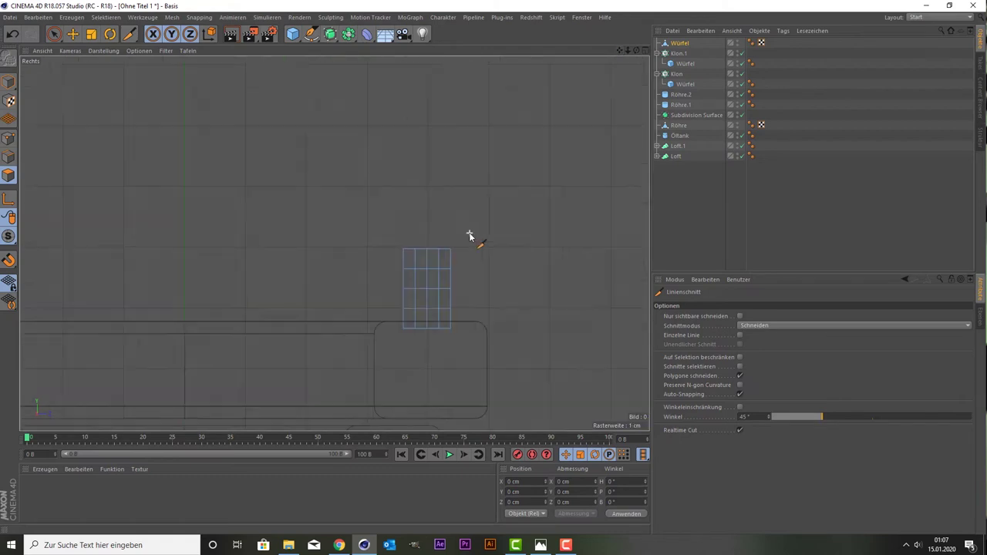
scroll(467, 238, up, 1)
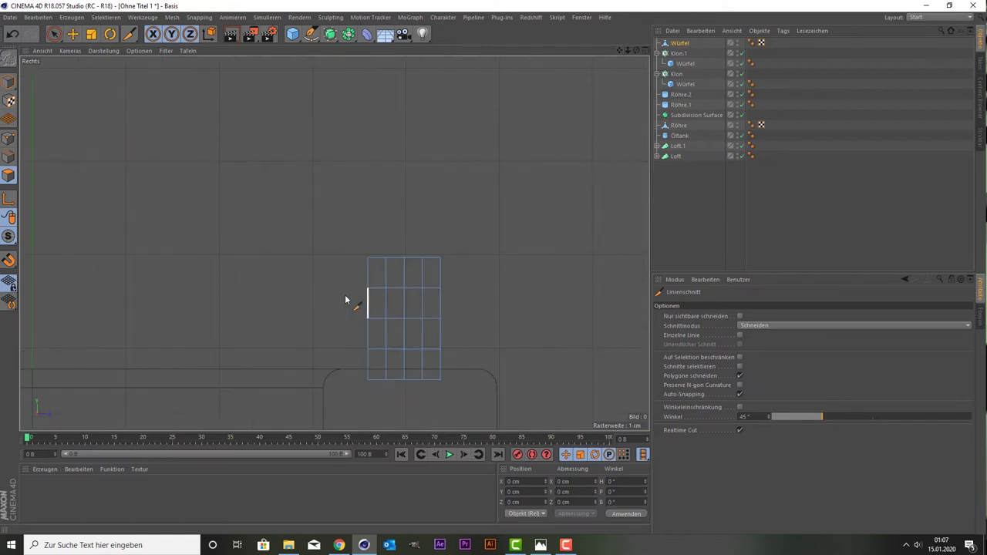
click(368, 260)
click(439, 349)
click(56, 35)
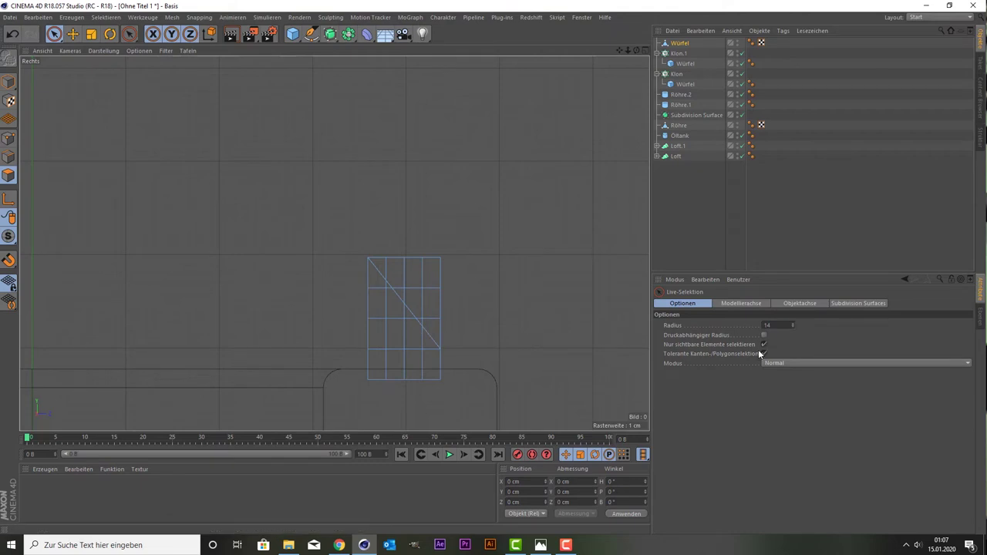
Allow selecting hidden elements, then delete the cube's top-left and top-right edges above the diagonal.
click(764, 345)
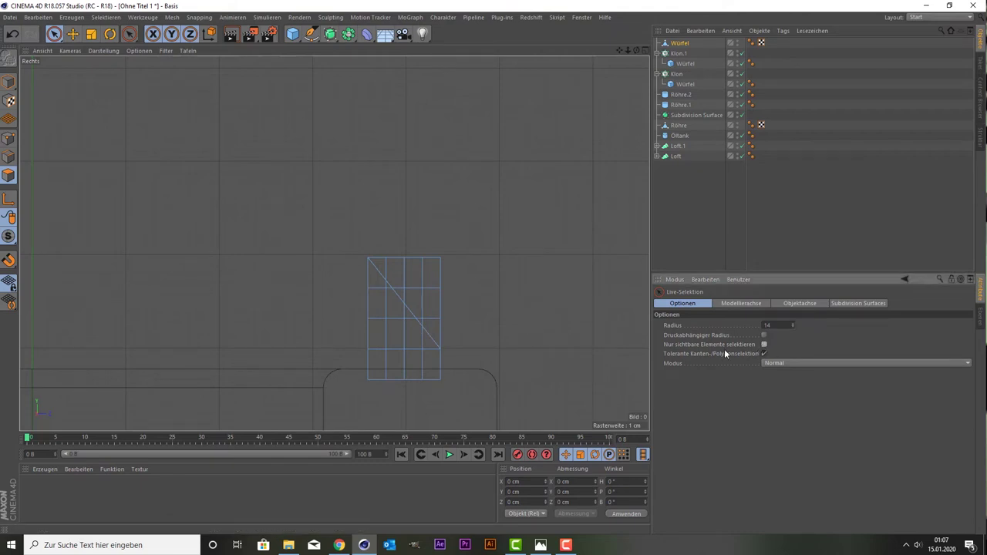
drag(378, 257, 398, 264)
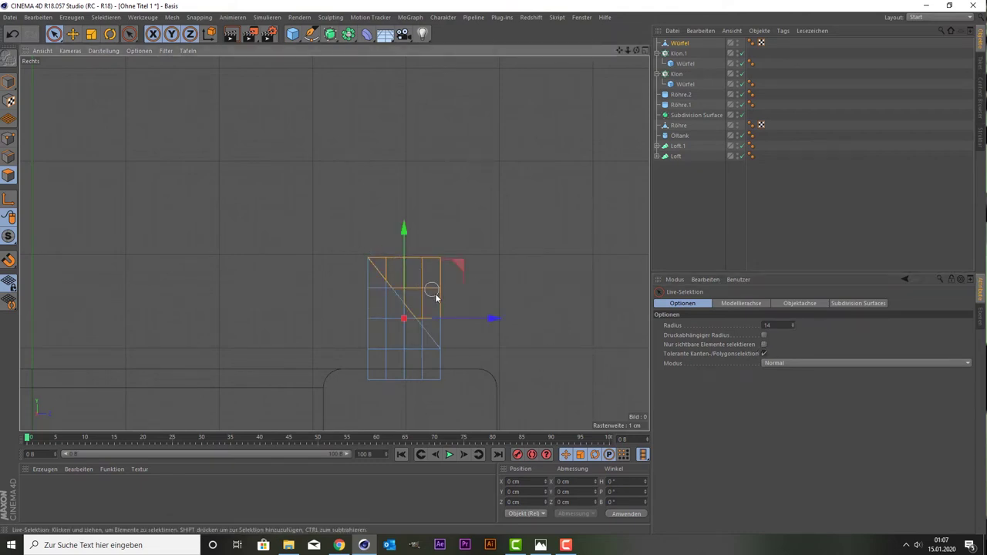
drag(435, 297, 445, 332)
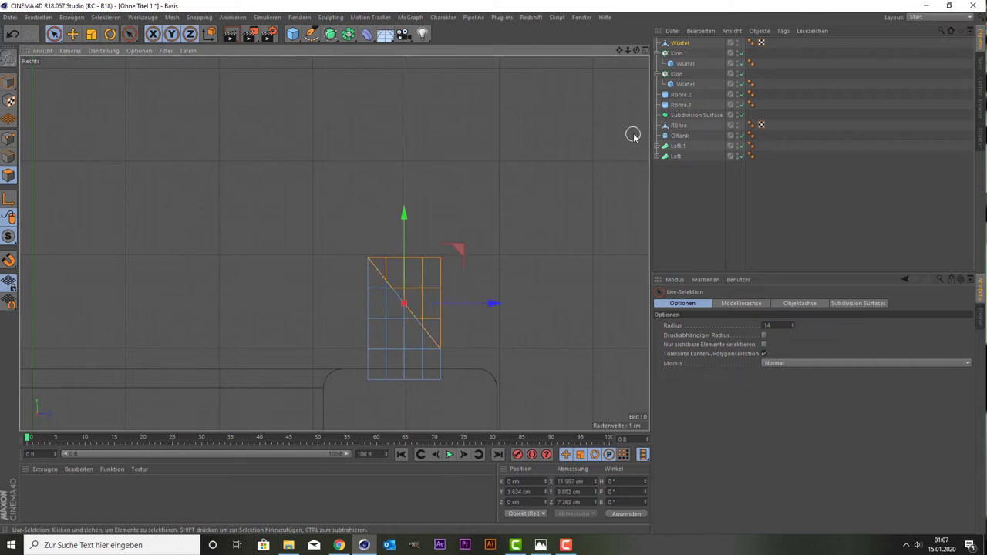
key(Delete)
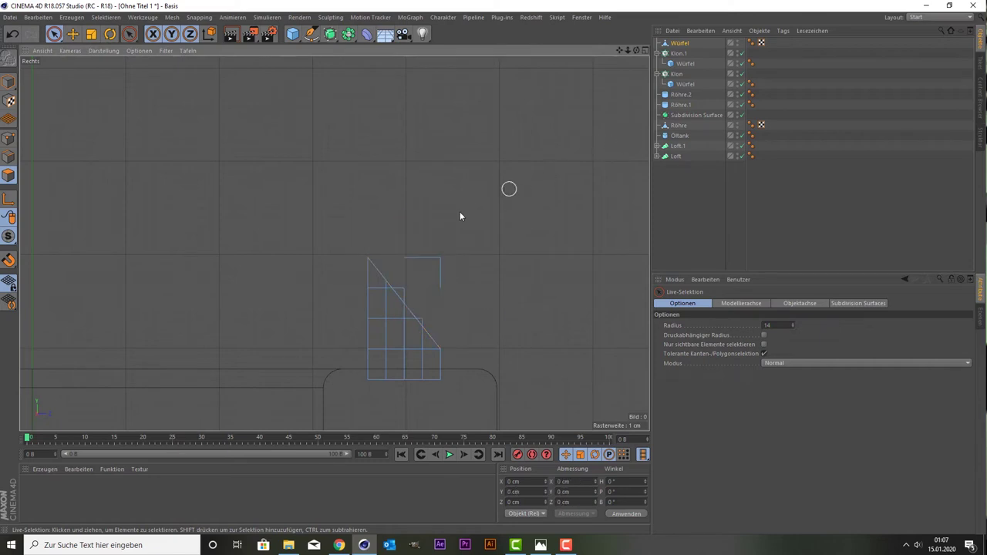
drag(423, 265, 435, 267)
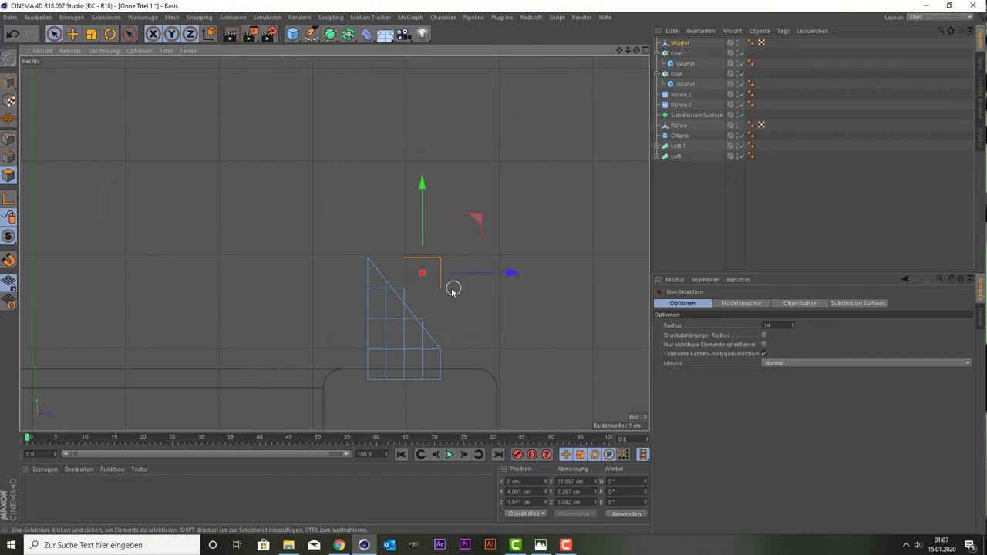
key(Delete)
Delete the leftover corners and triangle piece beyond the diagonal, leaving only the wedge.
scroll(432, 312, up, 3)
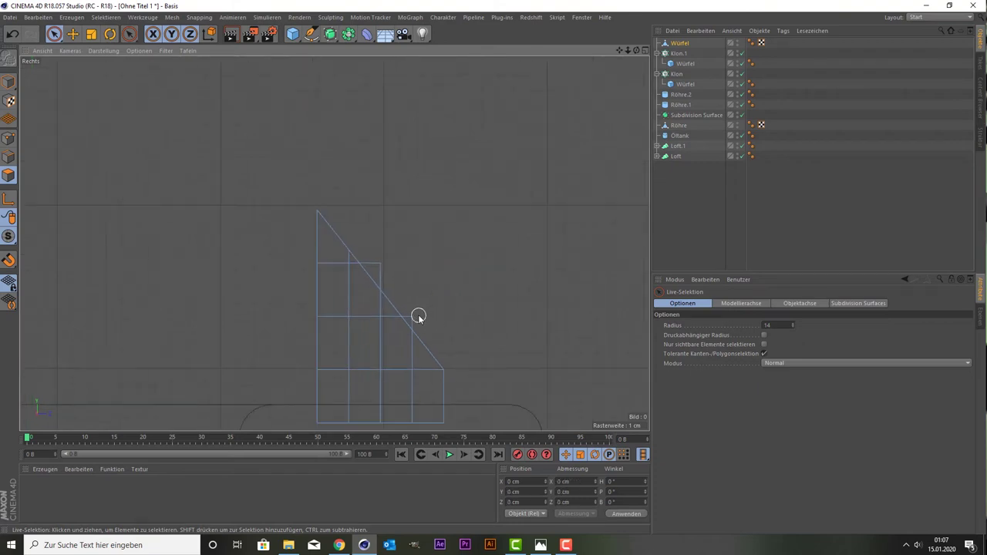
drag(408, 320, 399, 293)
key(Delete)
click(381, 258)
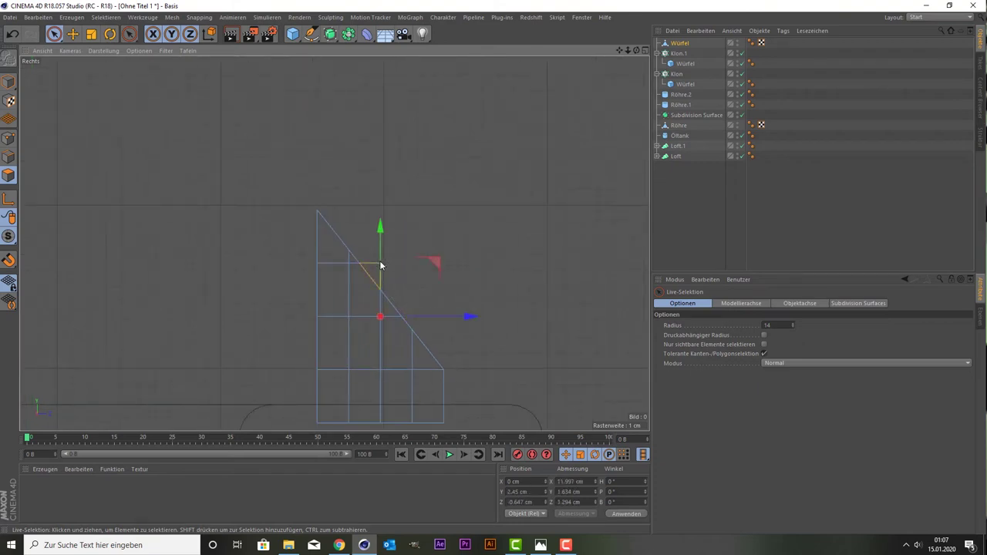
key(Delete)
middle_click(381, 221)
Cap the wedge's open slanted side using Polygonloch schließen.
middle_click(240, 185)
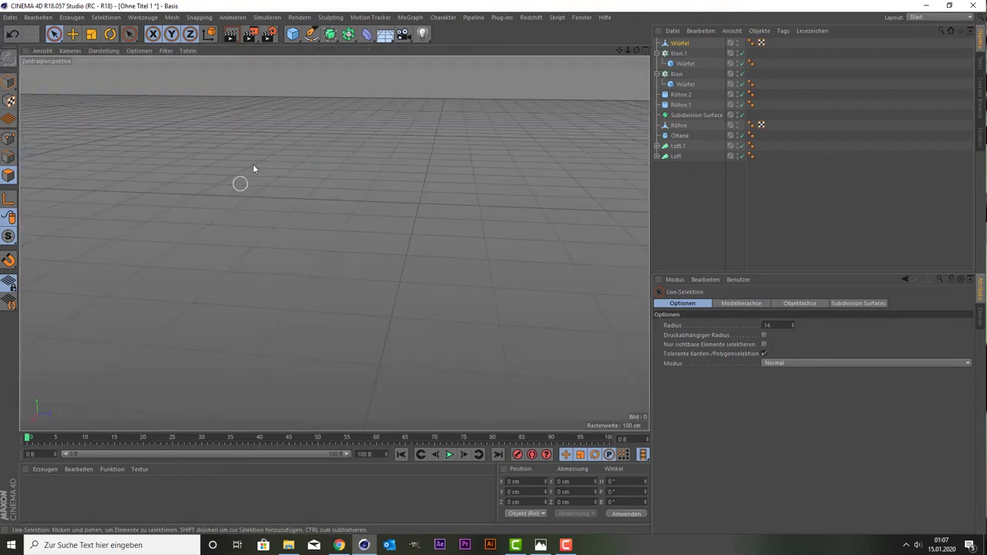
drag(635, 51, 334, 243)
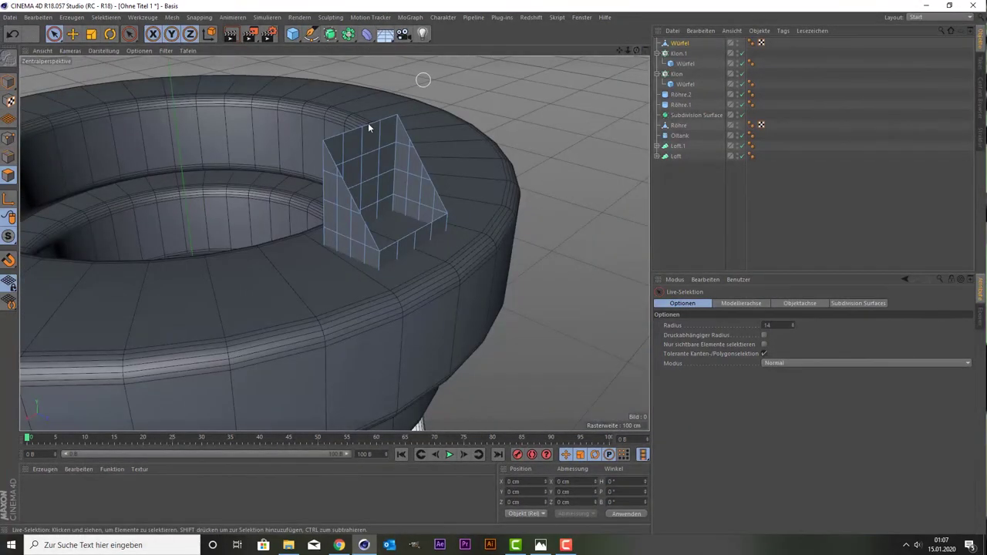
right_click(215, 181)
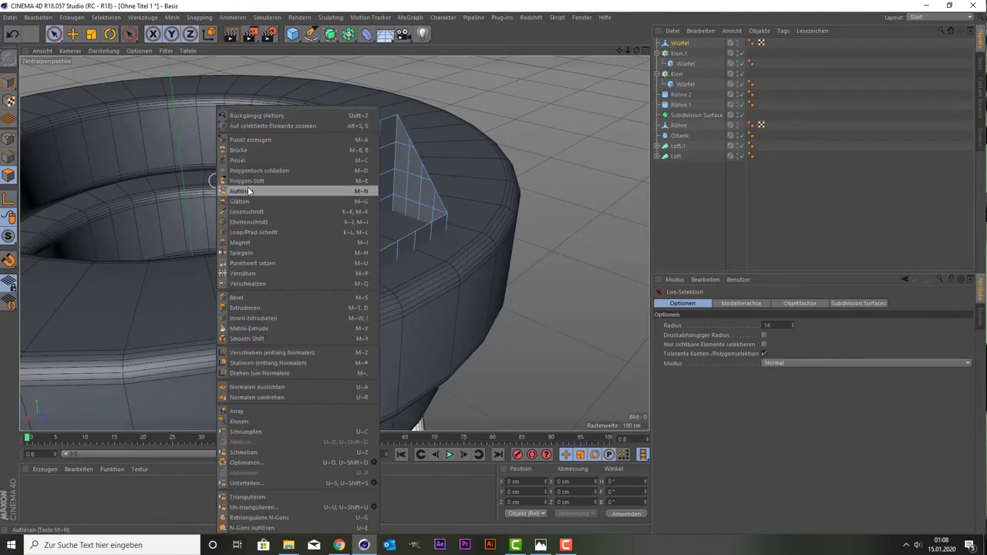
click(263, 171)
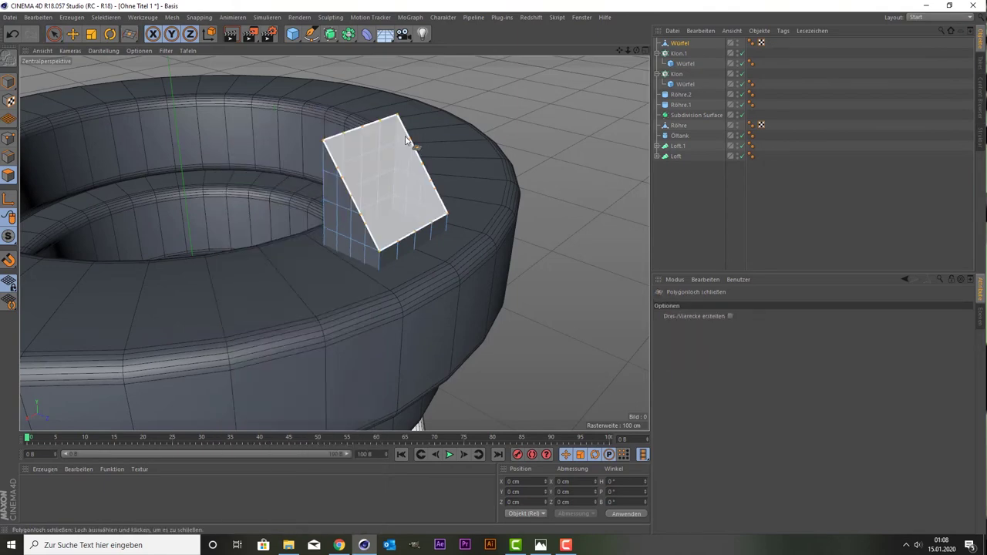
click(406, 136)
scroll(444, 163, down, 3)
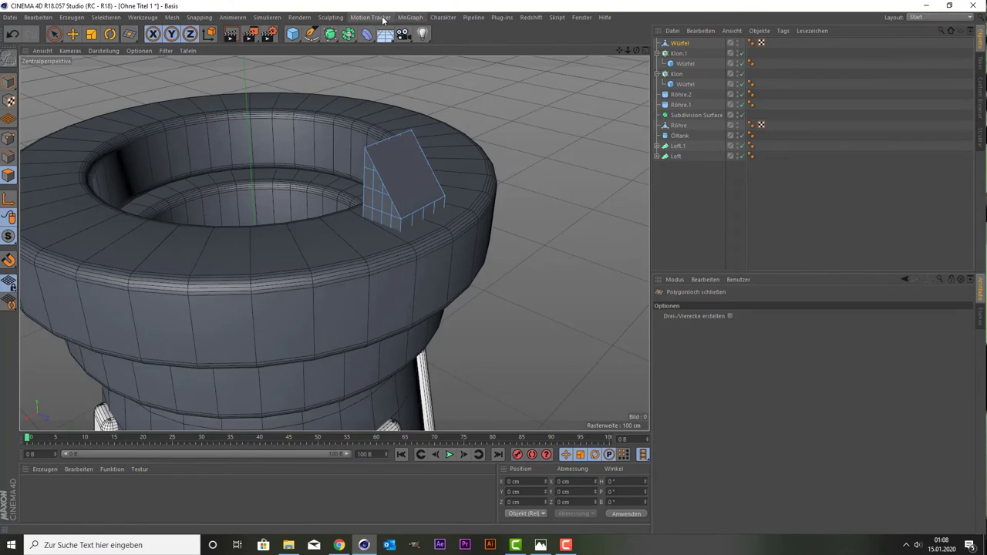
Add a new cloner Klon.2 containing the wedge and set its mode to Radial.
click(401, 17)
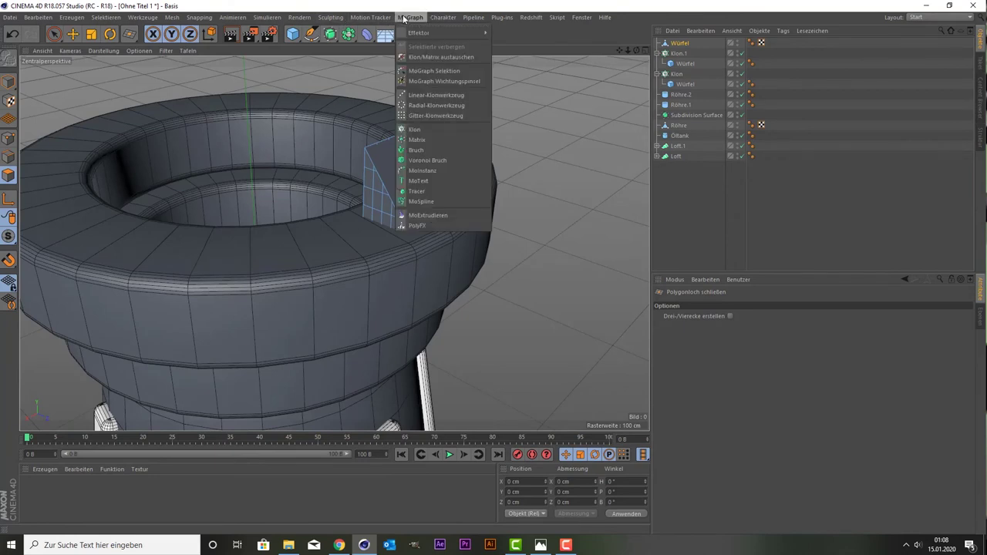
click(449, 129)
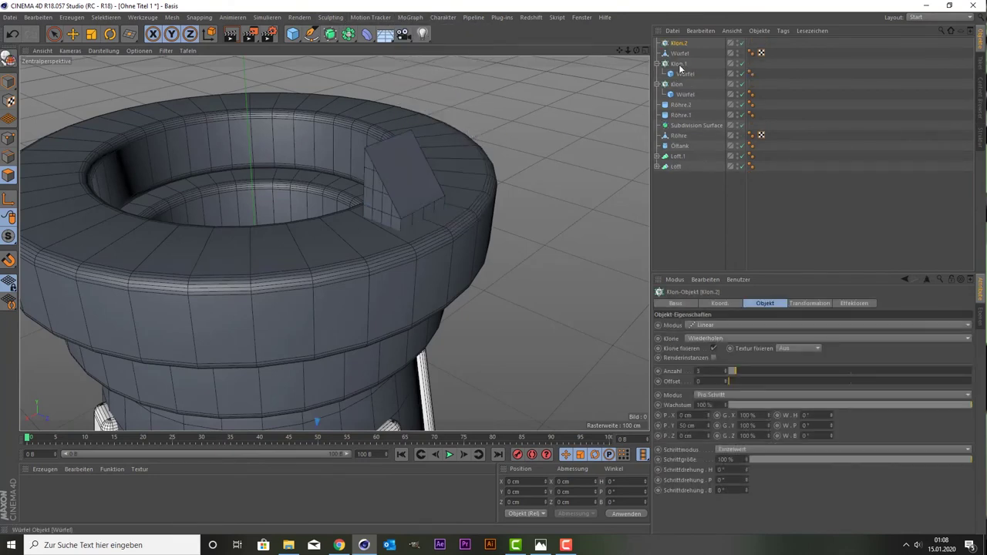
drag(682, 56, 680, 43)
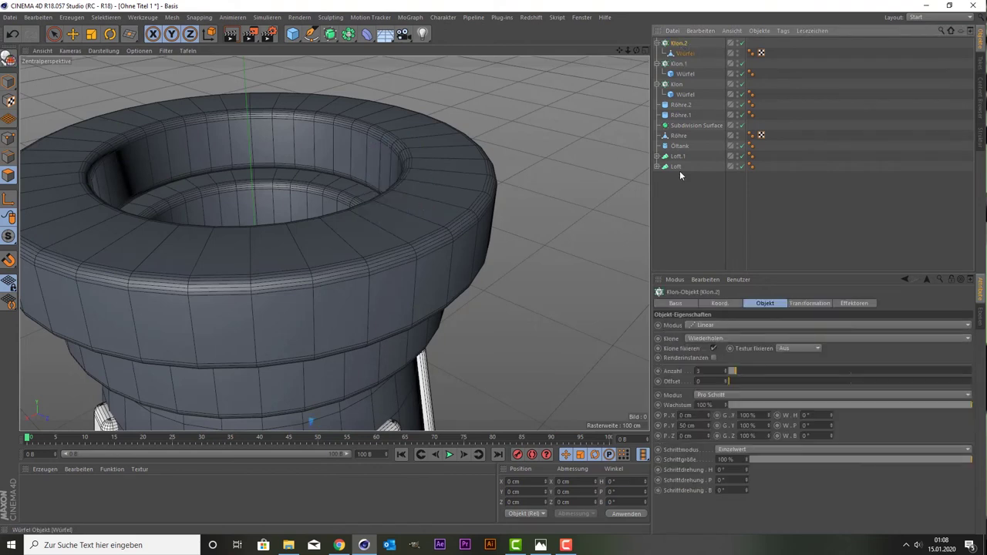
click(714, 327)
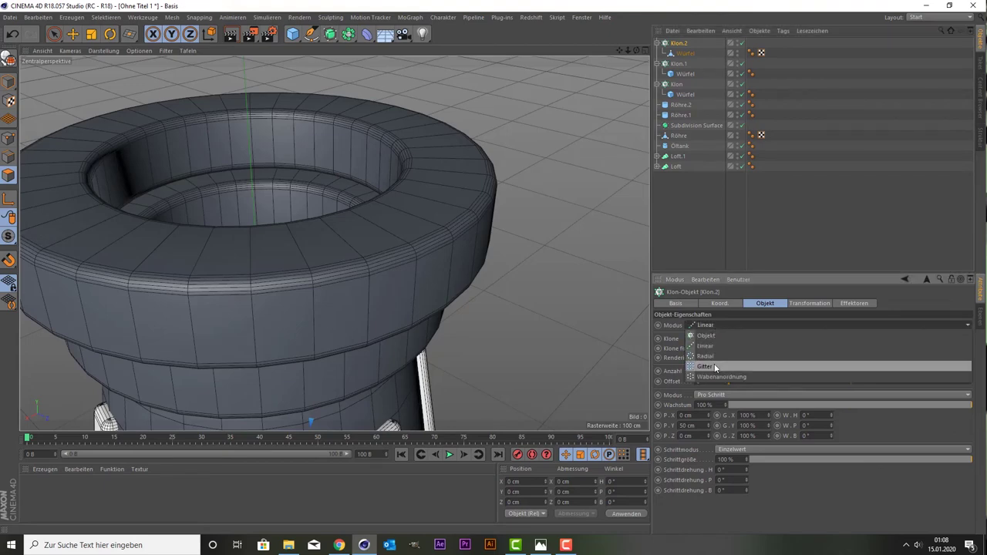
click(713, 356)
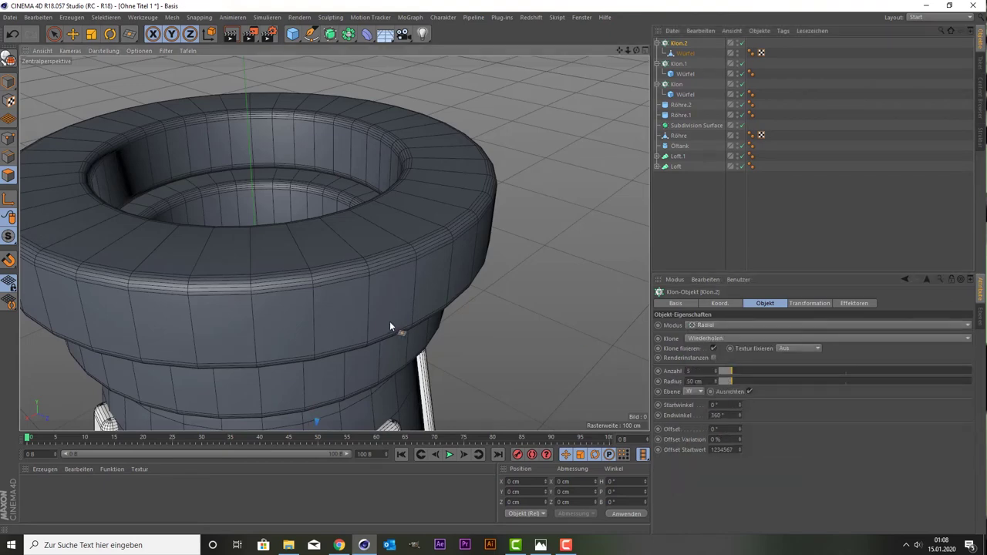
Turn off Klone fixieren and lay the radial clones in the XZ plane.
scroll(389, 320, down, 3)
scroll(364, 341, down, 3)
scroll(480, 237, down, 1)
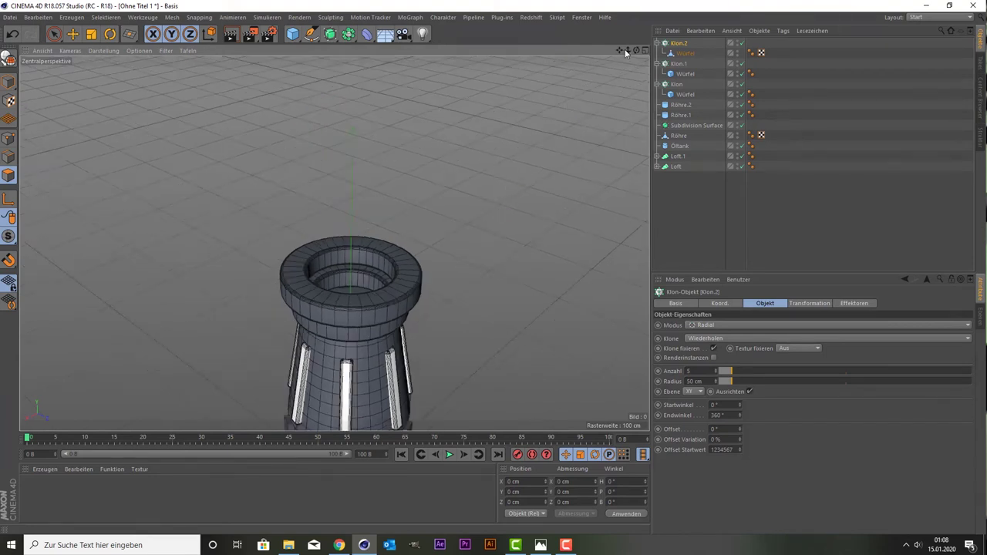
drag(619, 50, 604, 77)
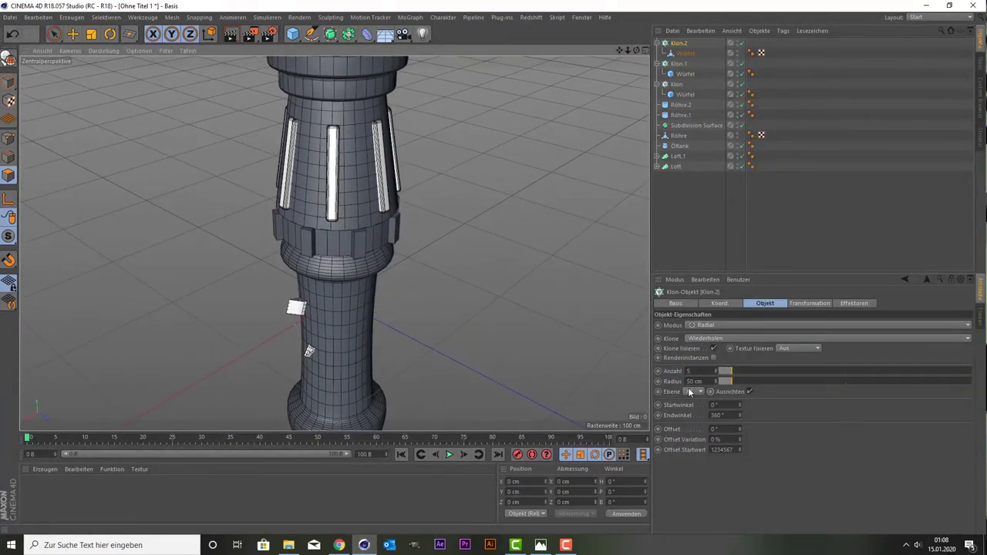
click(714, 348)
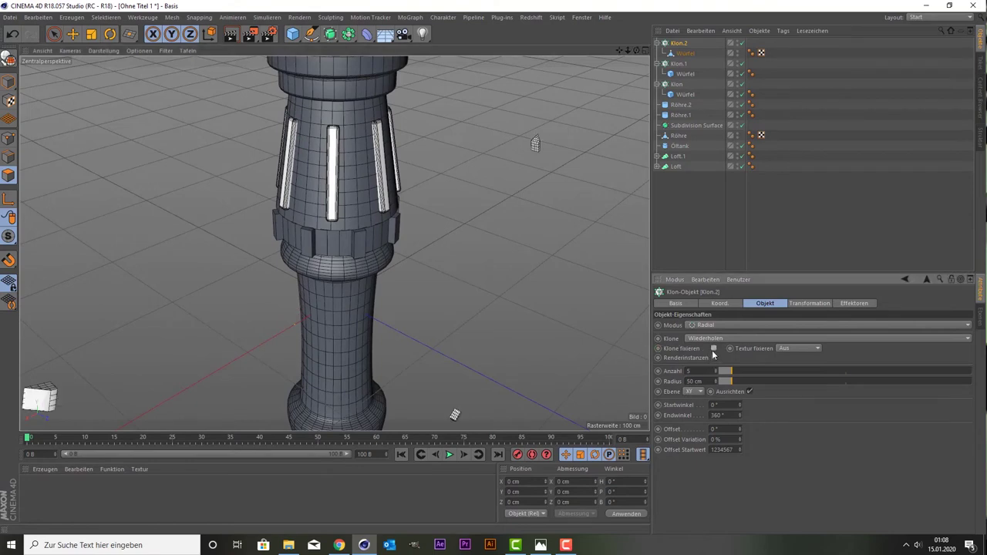
click(699, 392)
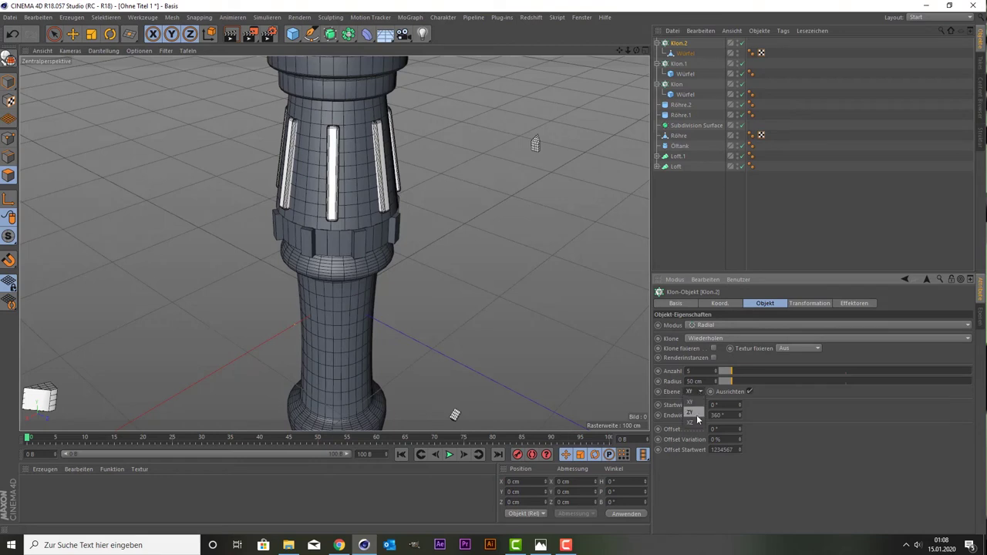
click(695, 418)
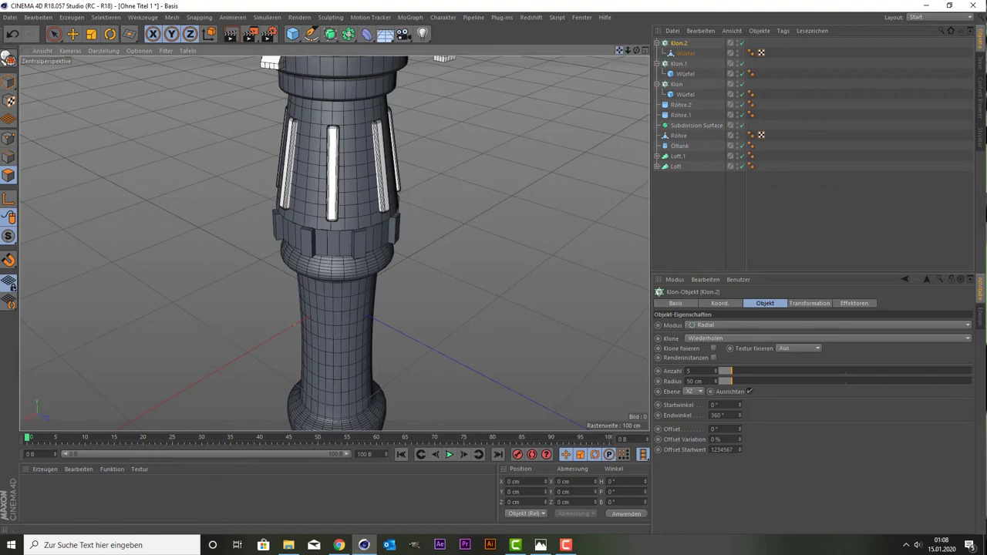
Shrink the Klon.2 clone circle radius to 2 cm.
alt+drag(334, 193, 334, 244)
scroll(293, 135, up, 2)
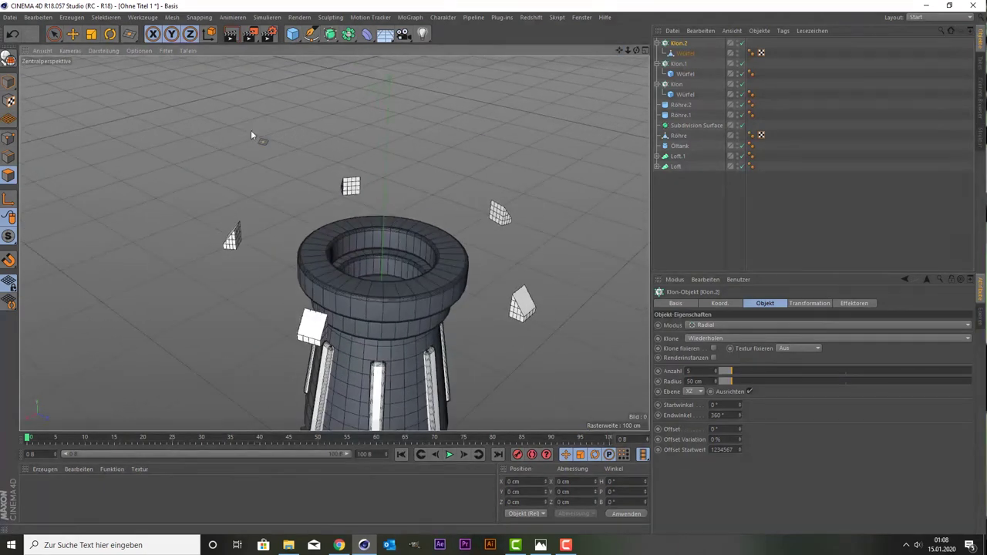
scroll(251, 130, up, 3)
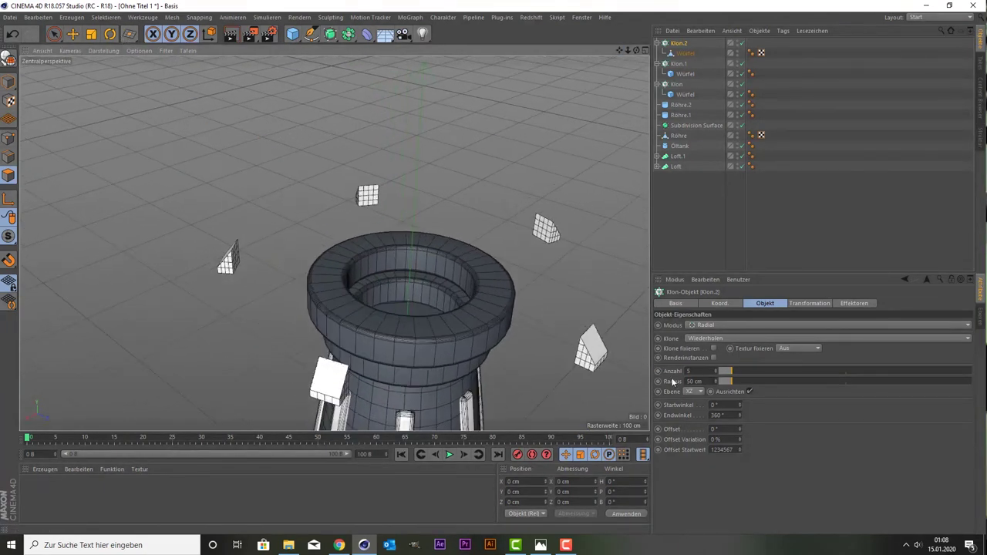
mouse_move(716, 381)
mouse_down()
mouse_move(678, 382)
mouse_move(694, 382)
mouse_up()
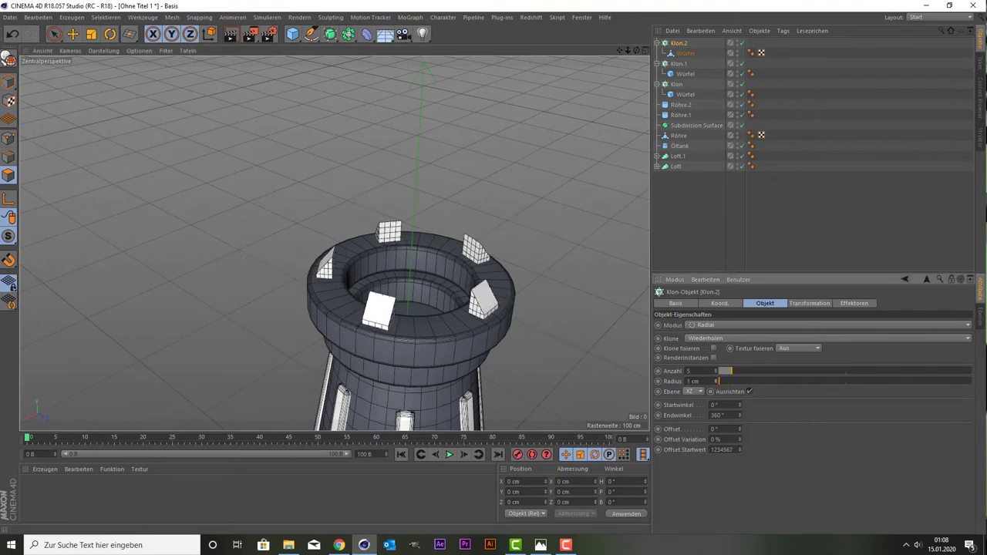
Set the Klon.2 clone count to 7 so seven wedges ring the crown.
scroll(571, 340, up, 3)
scroll(536, 311, up, 2)
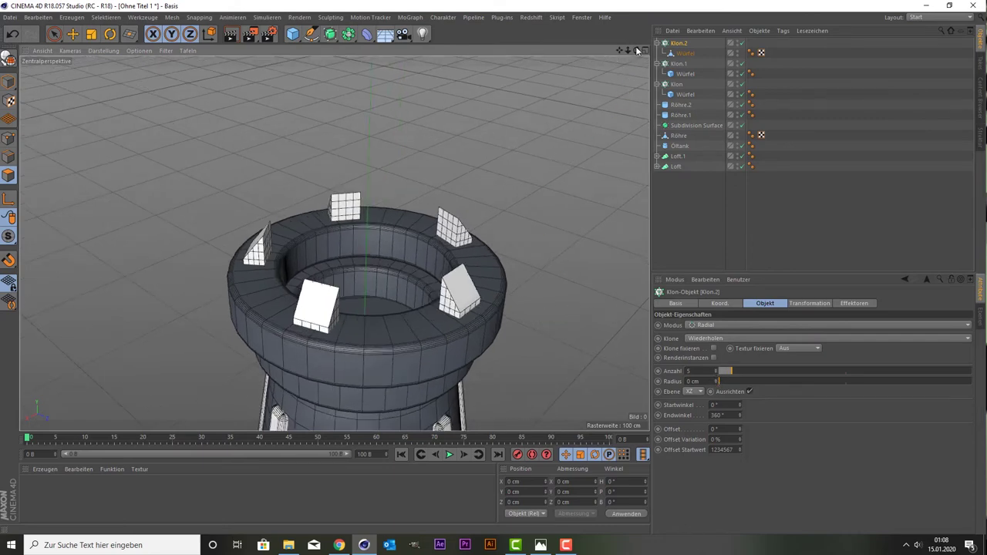
drag(637, 50, 688, 312)
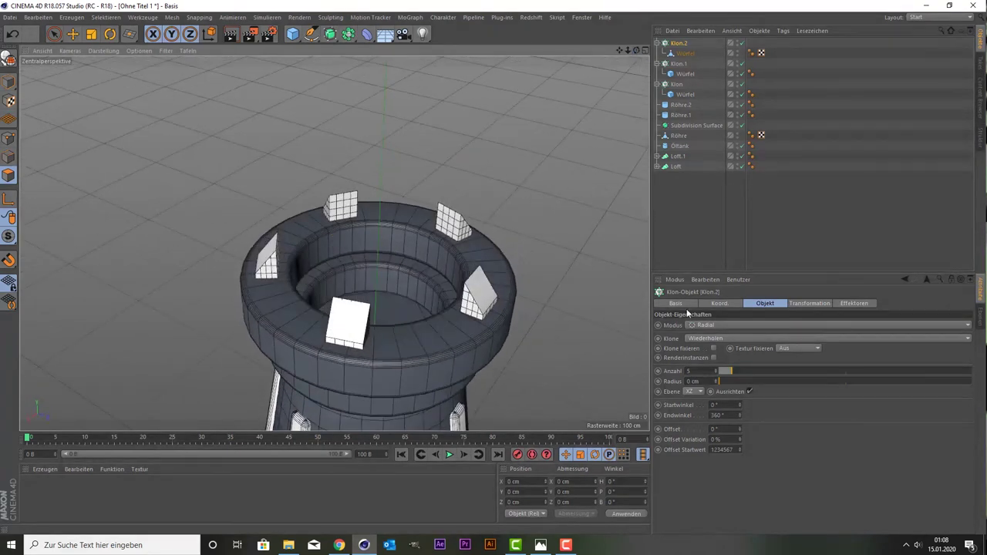
double_click(714, 369)
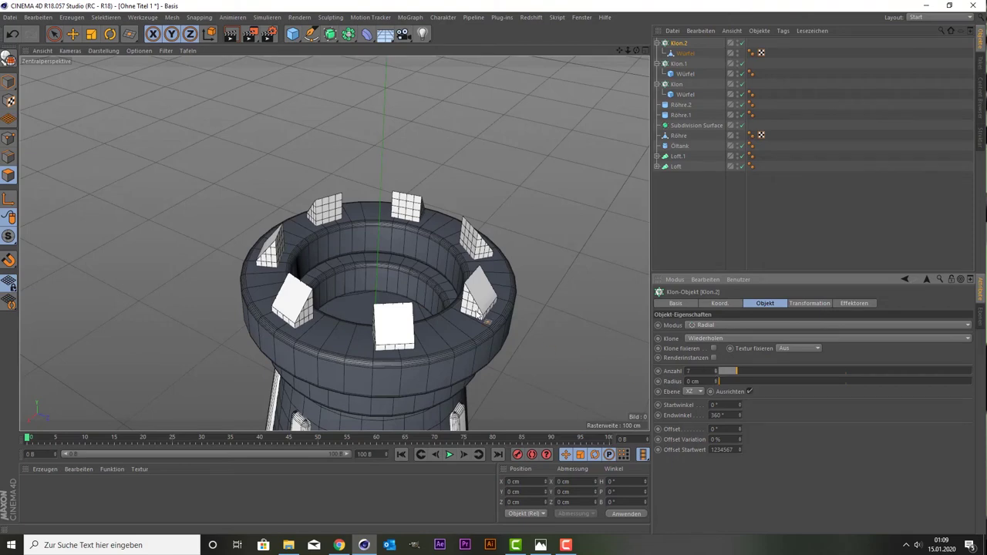
scroll(478, 310, down, 3)
middle_click(478, 310)
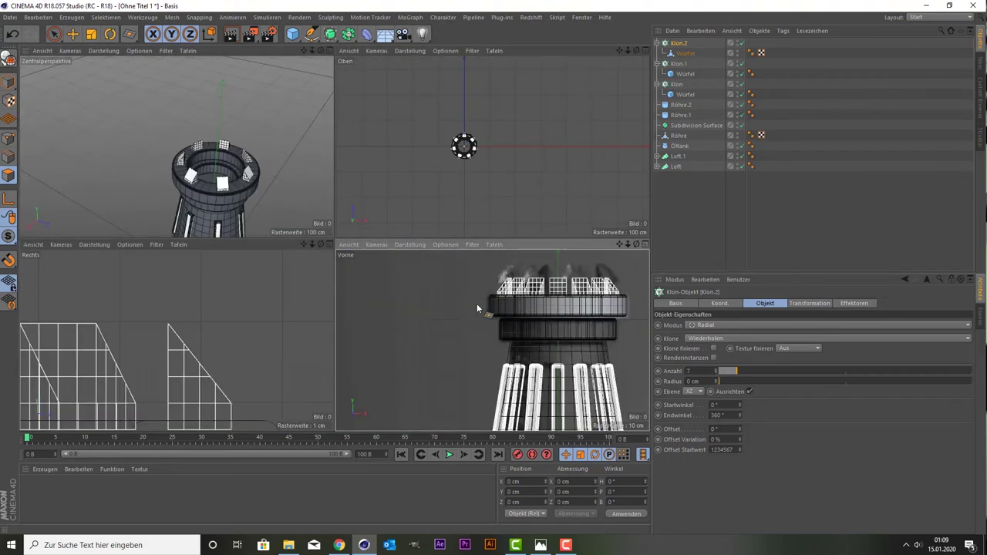
Frame the whole hilt in the maximized front view and compare it with the hqdefault.jpg reference photo.
middle_click(477, 305)
scroll(482, 298, down, 3)
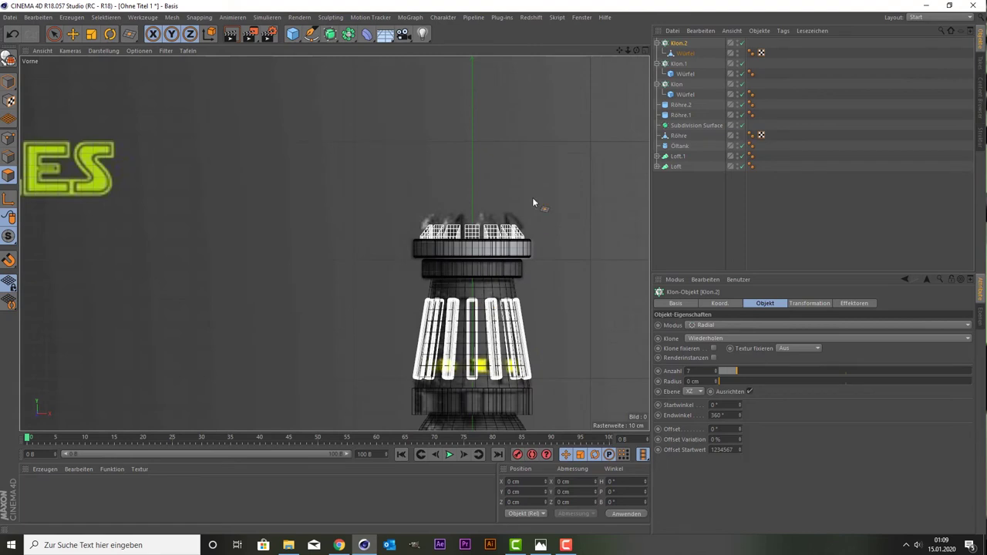
drag(622, 50, 479, 256)
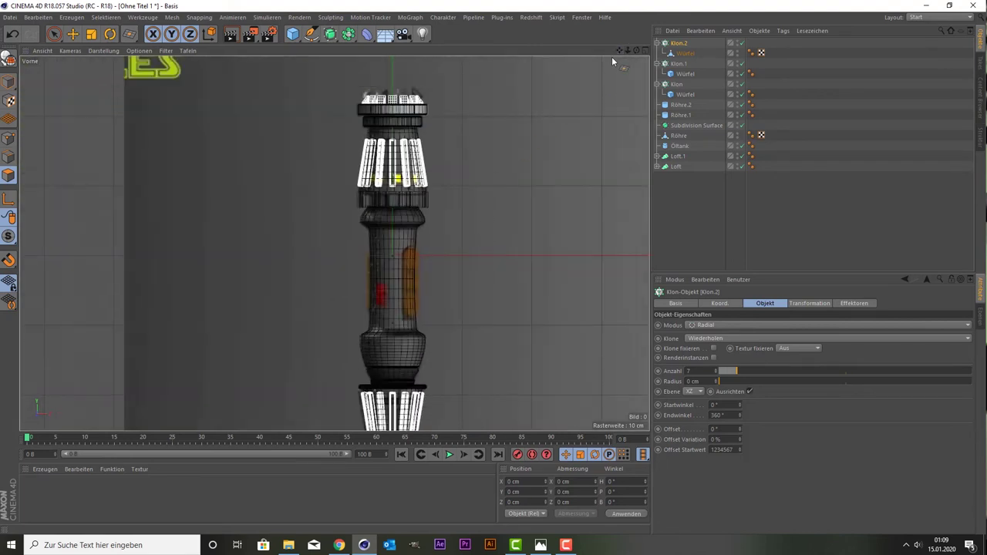
drag(619, 50, 334, 243)
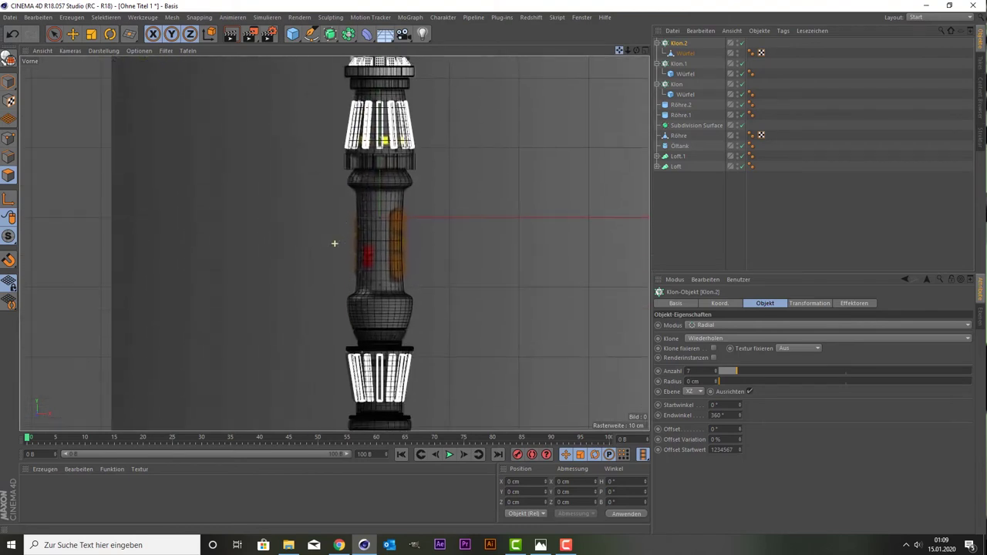
drag(333, 243, 580, 78)
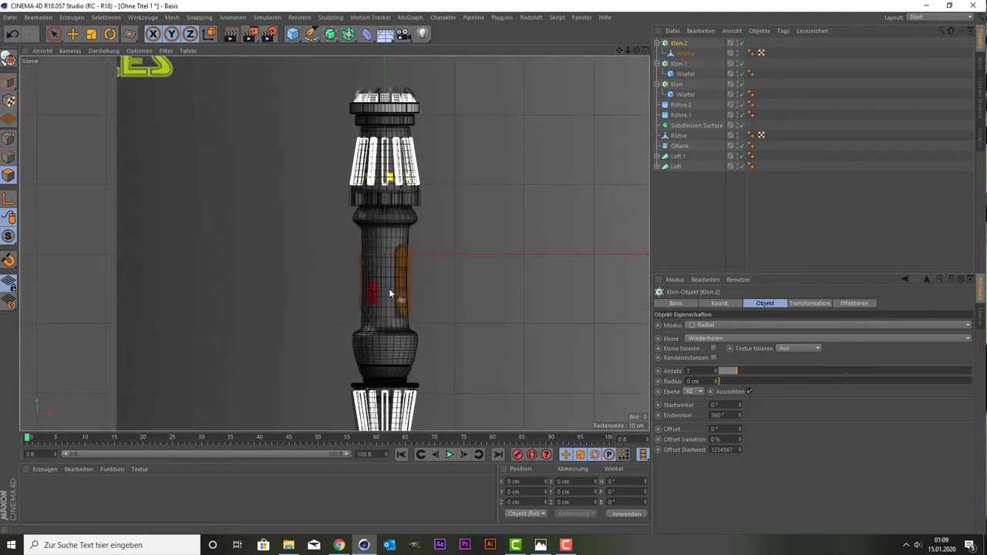
scroll(389, 293, up, 4)
scroll(392, 291, down, 3)
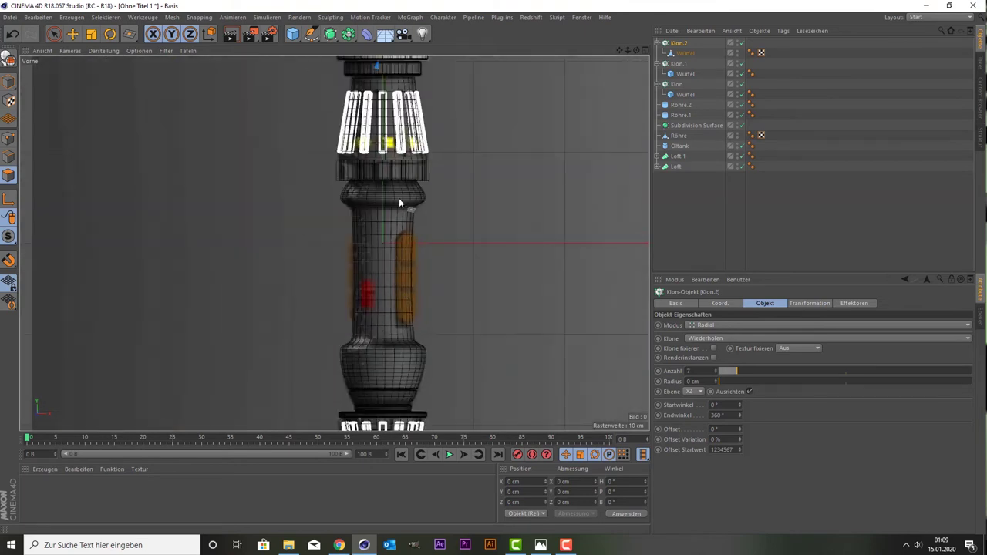
scroll(390, 146, up, 1)
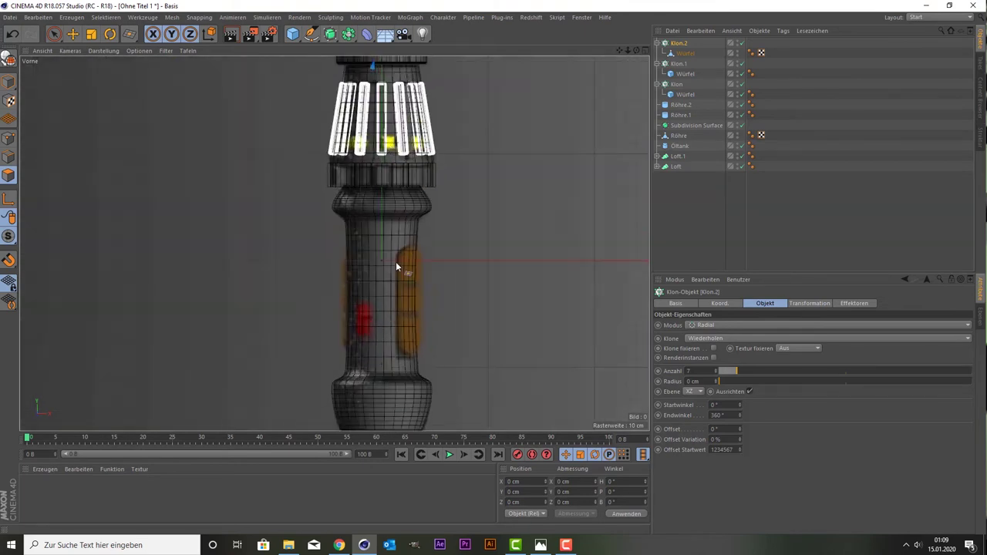
click(541, 545)
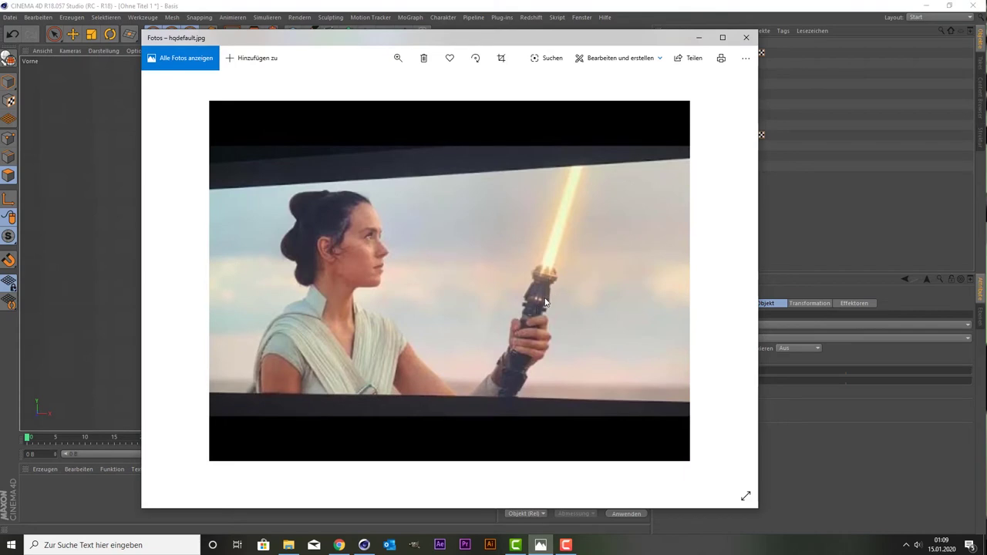
click(699, 37)
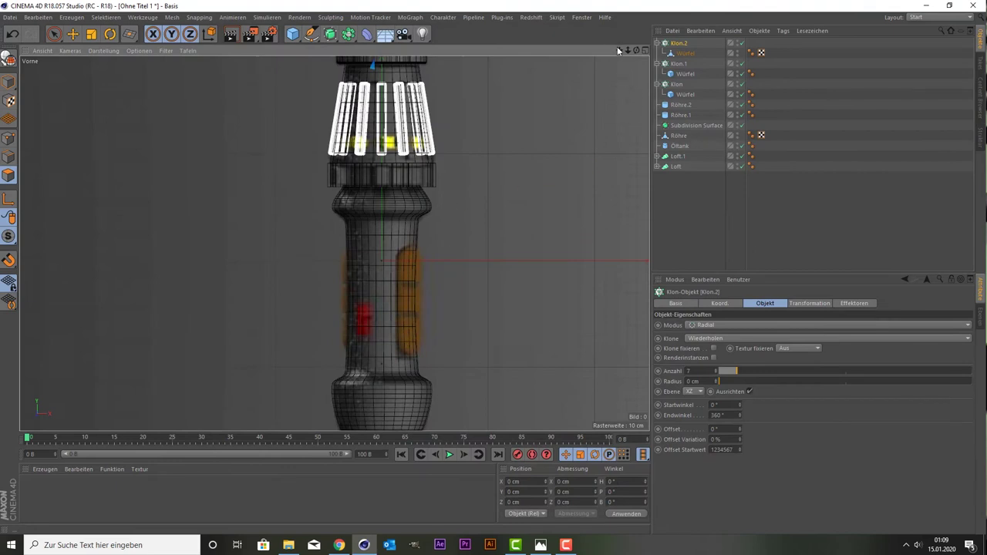
Pan and zoom the front view onto the lower ring of tubes, then return to four views.
drag(617, 49, 605, 0)
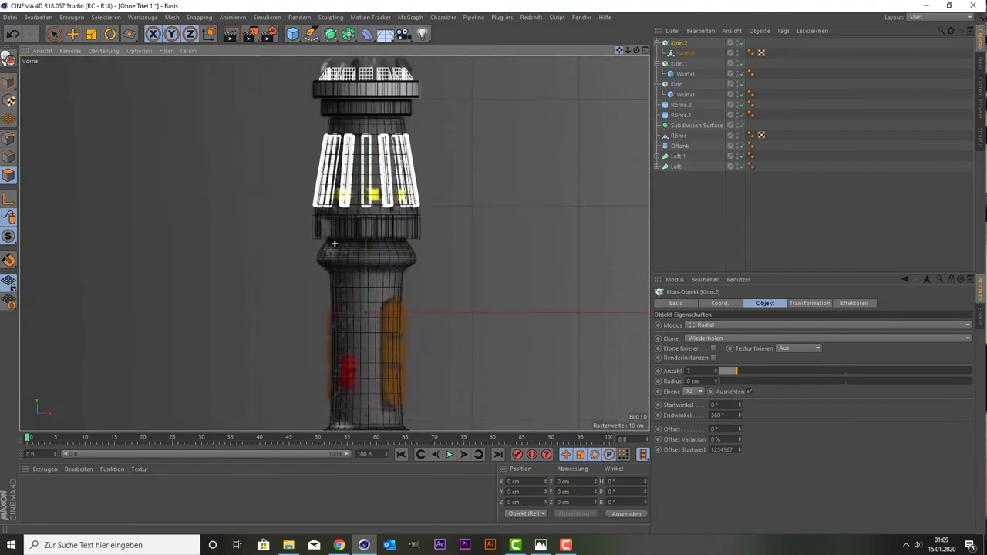
alt+middle_drag(334, 243, 402, 304)
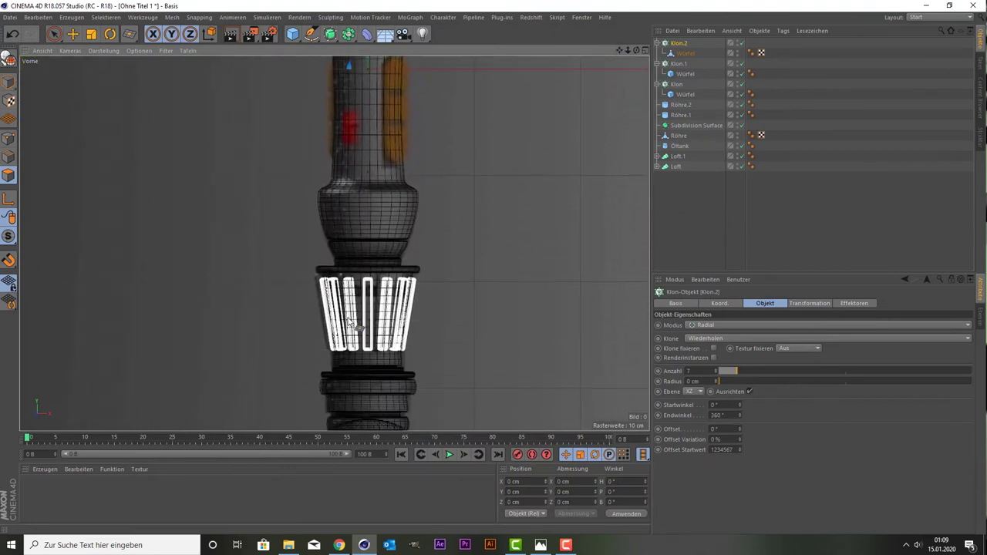
scroll(348, 322, up, 4)
scroll(357, 244, up, 2)
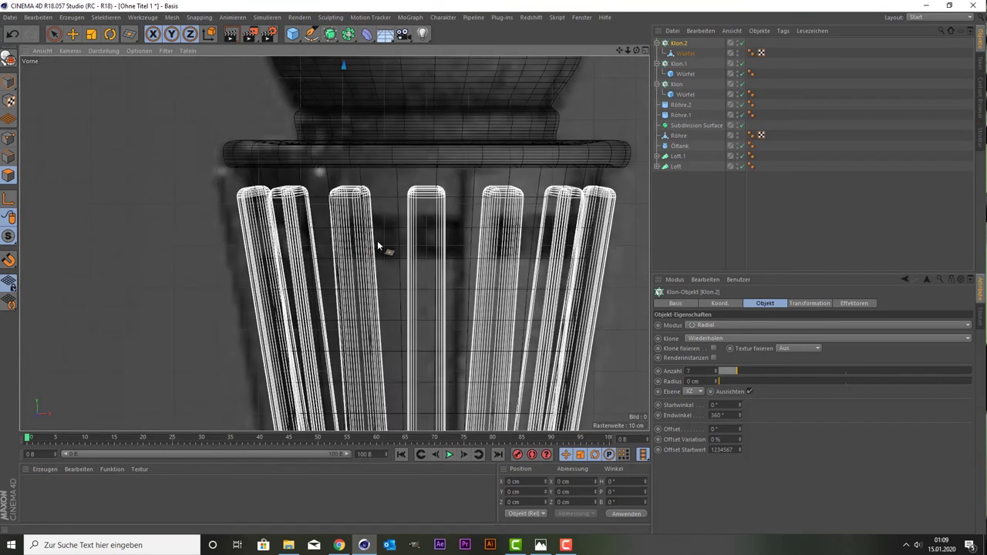
scroll(386, 242, down, 2)
scroll(378, 243, up, 1)
scroll(378, 244, up, 1)
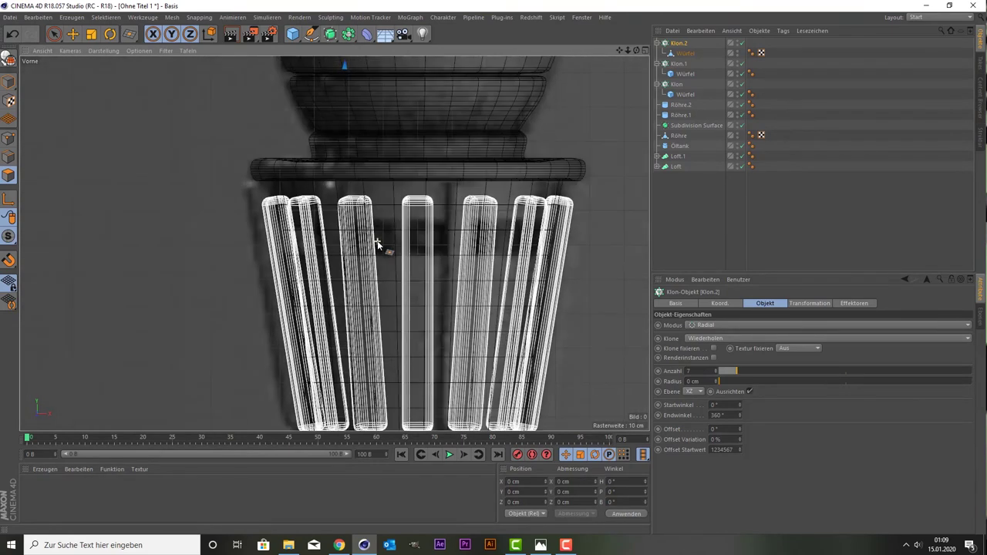
scroll(378, 244, up, 1)
scroll(378, 244, up, 1)
scroll(377, 245, down, 2)
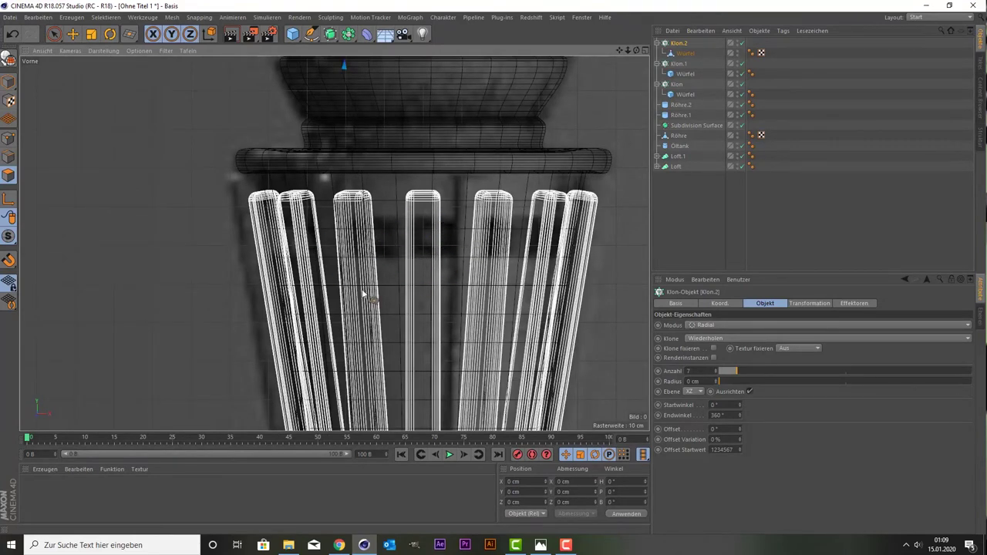
middle_click(359, 256)
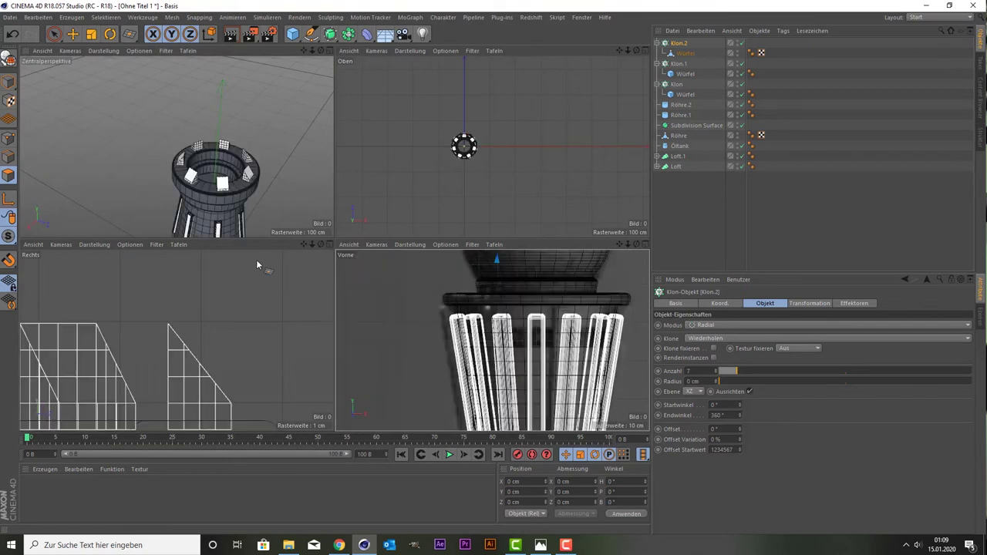
Zoom the perspective view onto the lower fluted section and select Klon.1 together with Loft.1.
middle_click(245, 214)
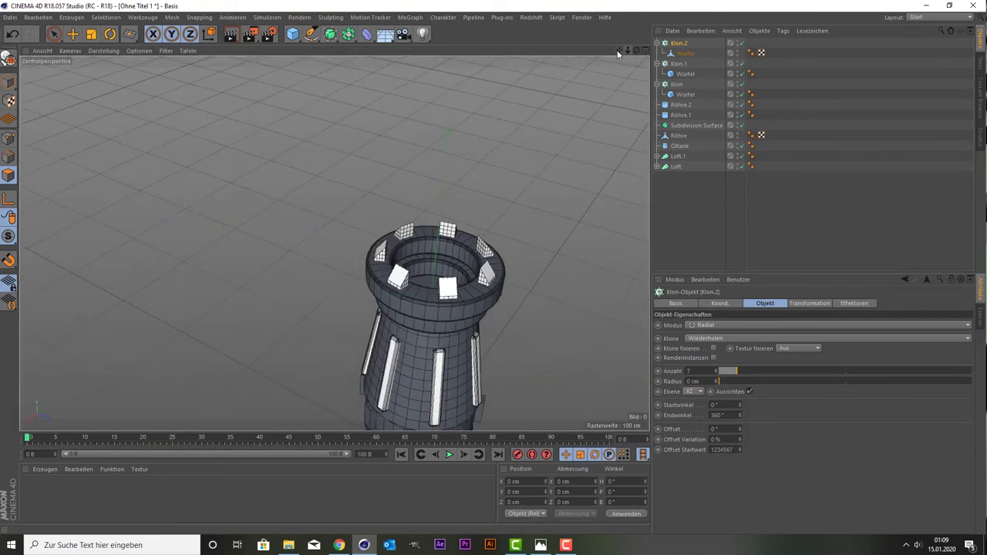
drag(620, 51, 46, 100)
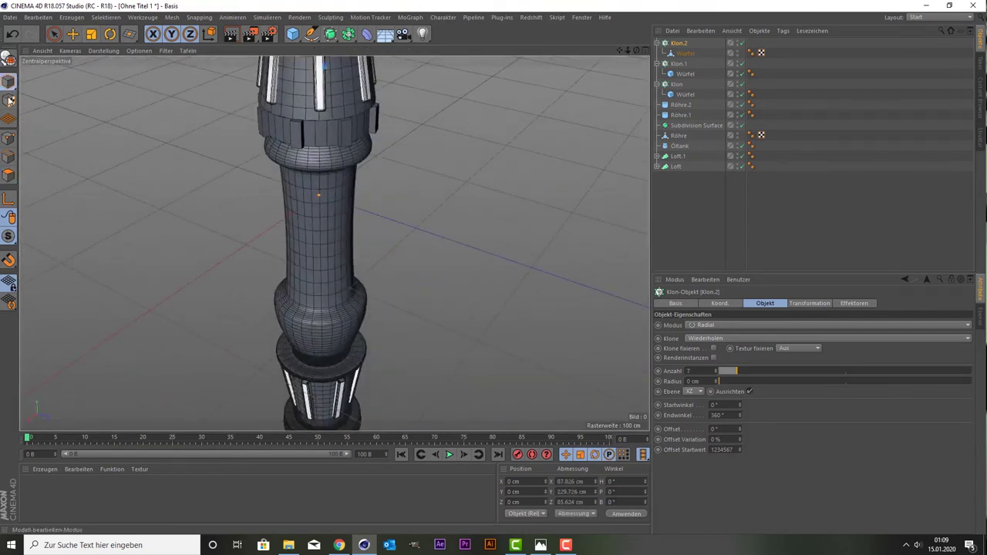
click(54, 34)
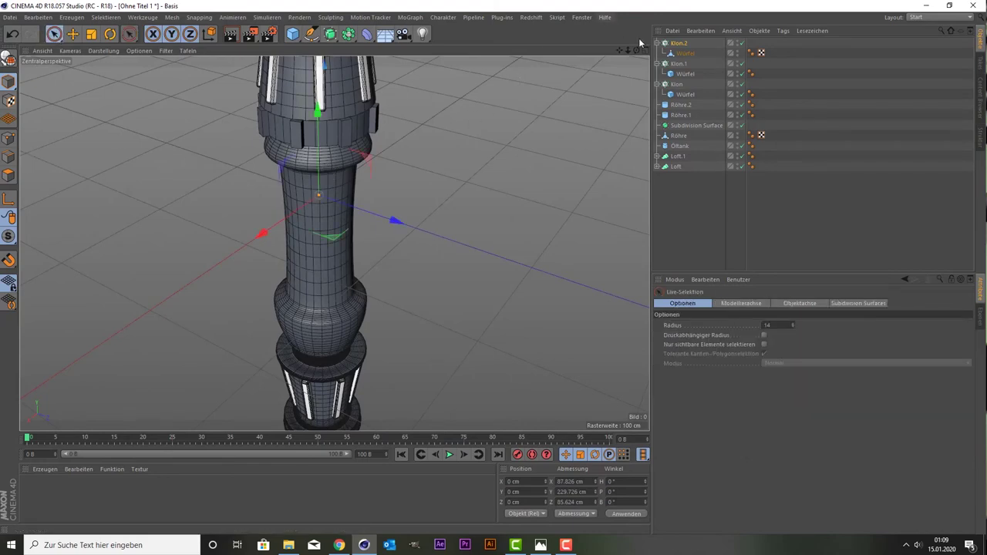
drag(619, 51, 450, 291)
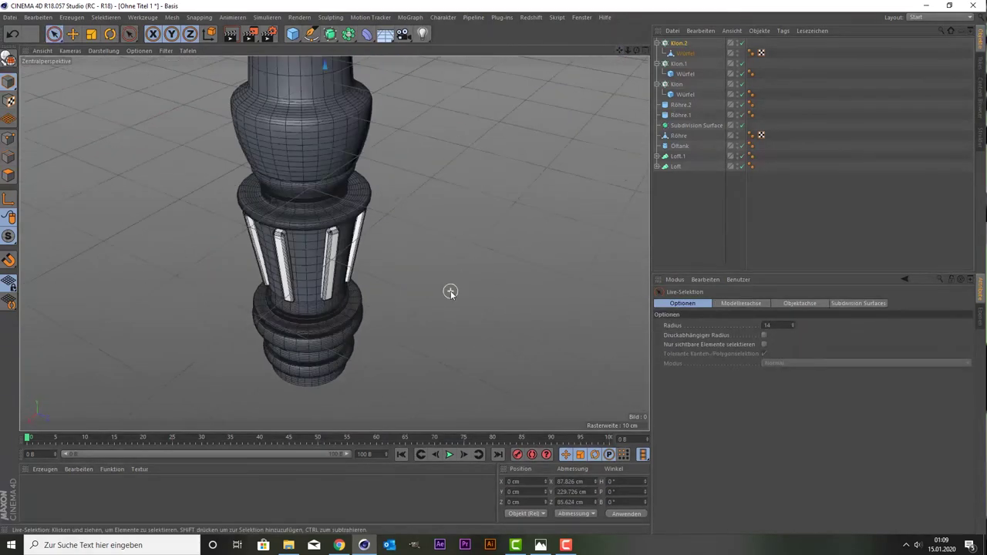
scroll(345, 269, up, 2)
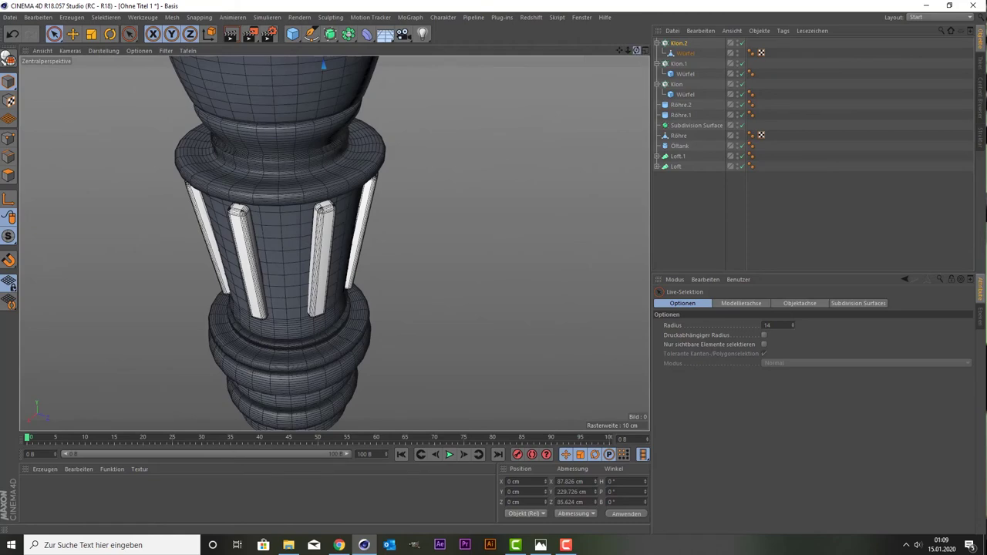
drag(627, 51, 415, 255)
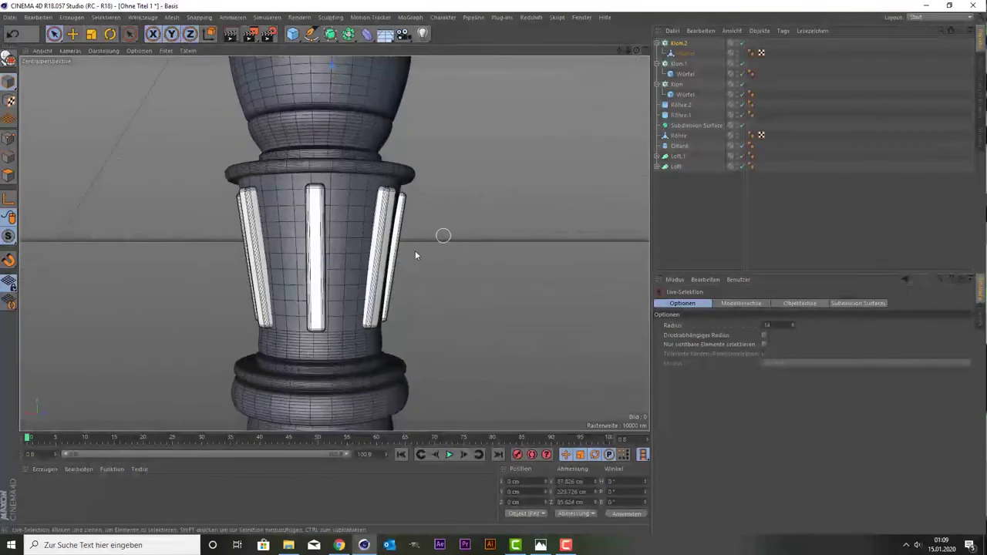
click(352, 227)
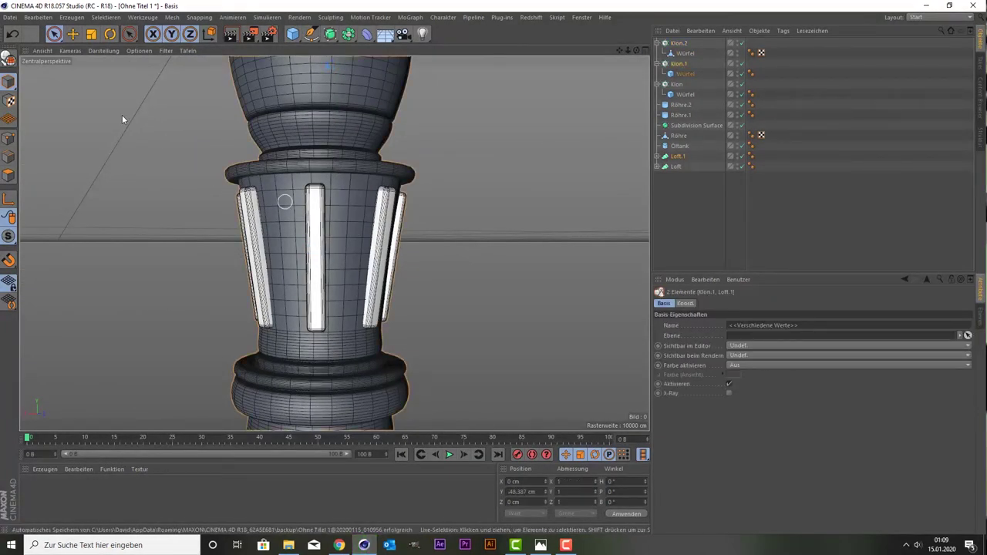
Save the scene to the Desktop as Rey.c4d.
click(8, 20)
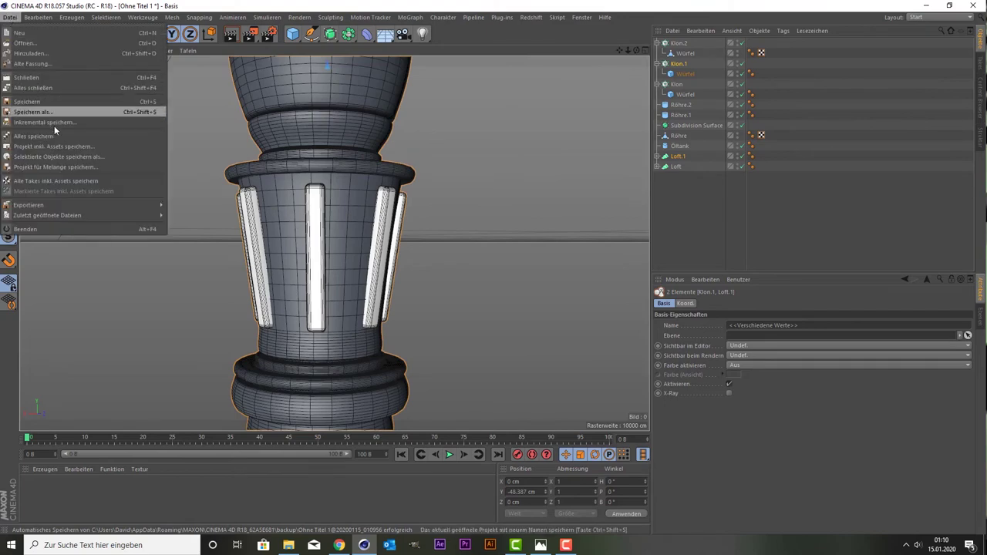
click(74, 106)
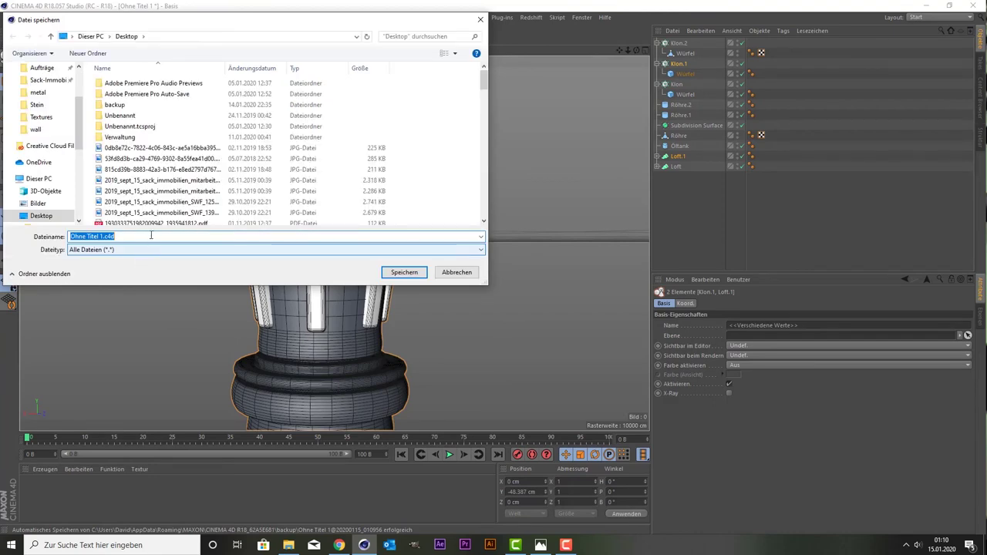
text(Rey)
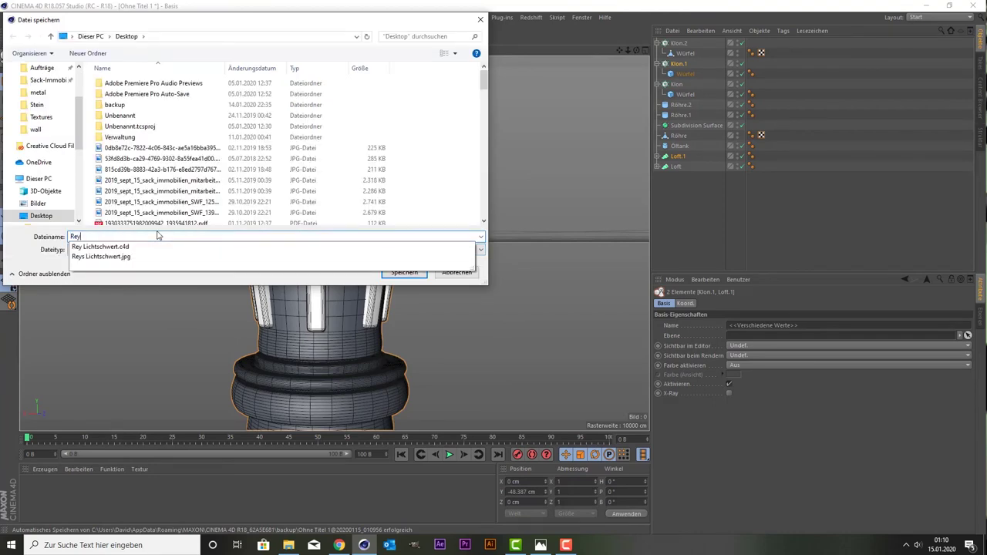
click(301, 25)
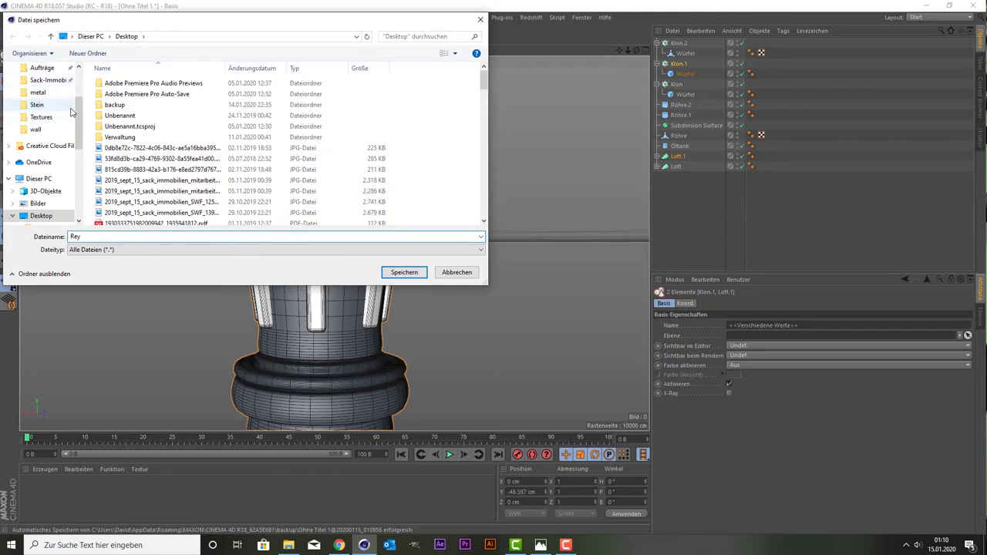
click(404, 272)
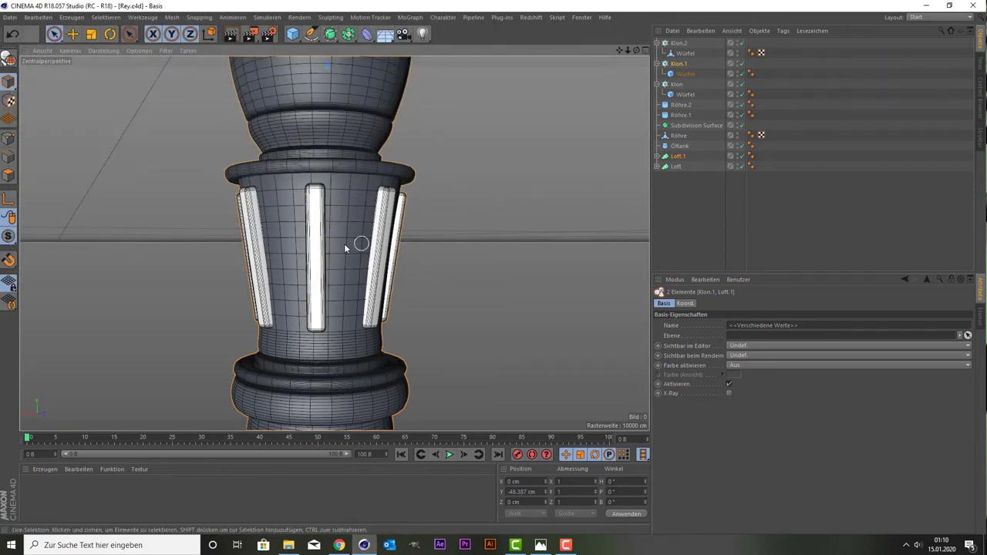
Make Loft.1 an editable polygon object and switch to Polygon mode.
click(671, 158)
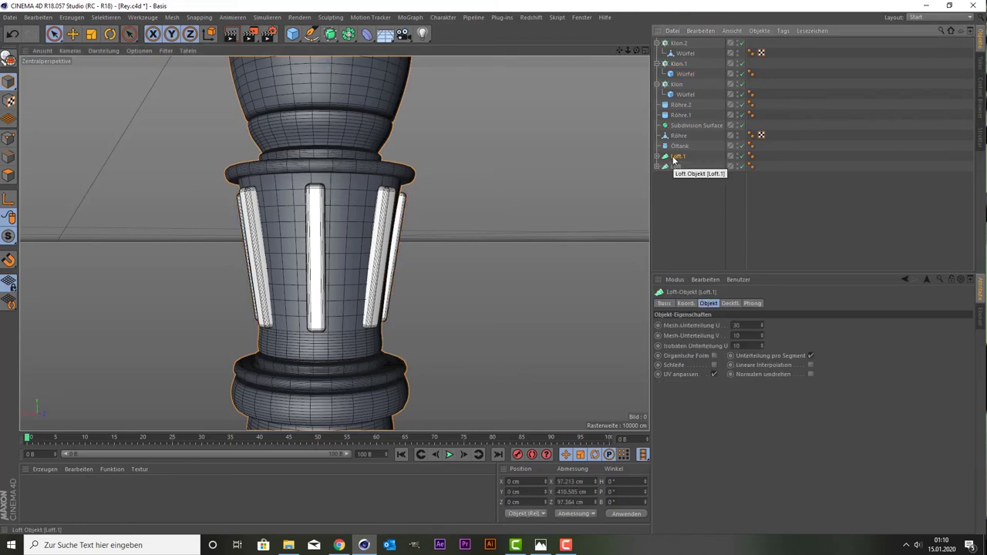
key(c)
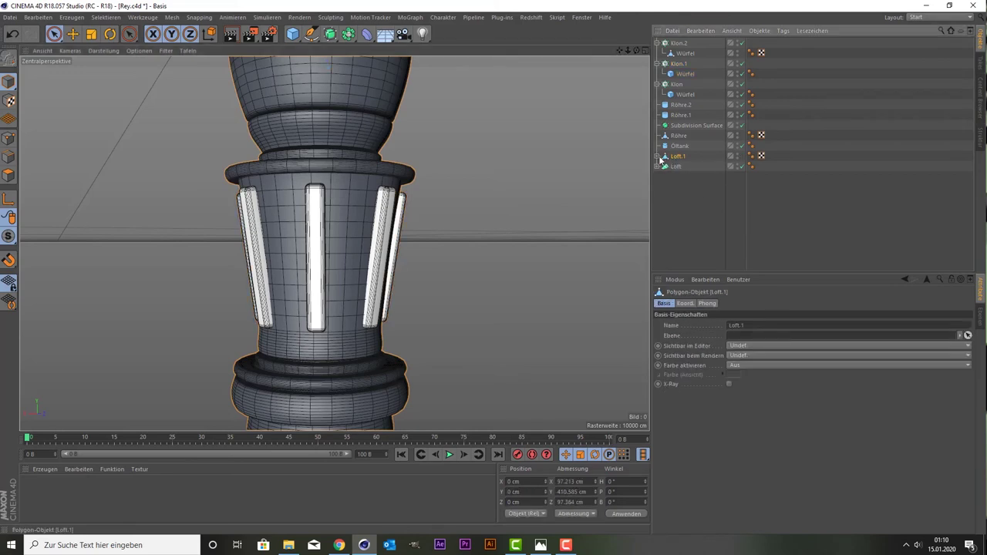
click(8, 175)
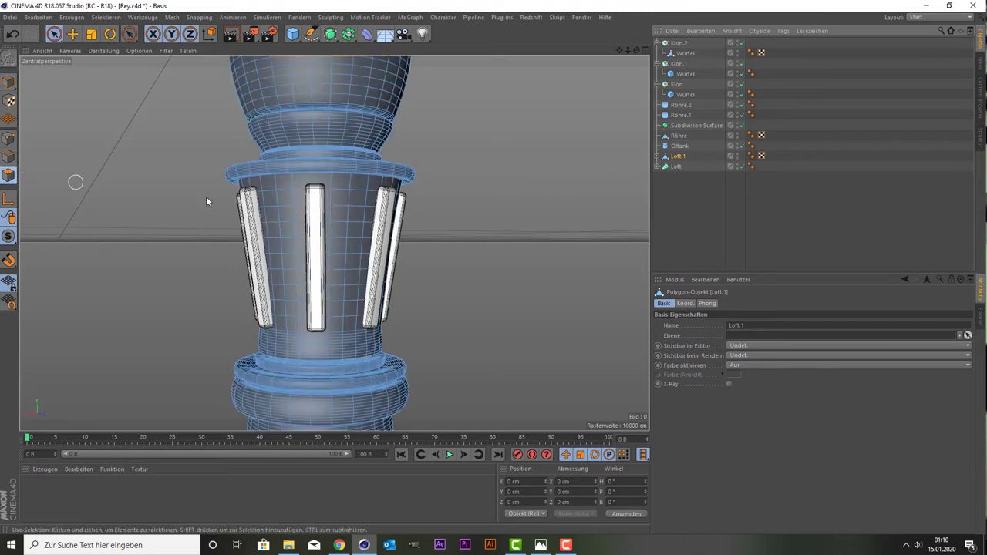
Select the polygons between the white tubes just below the top rim, working around the hilt.
click(347, 201)
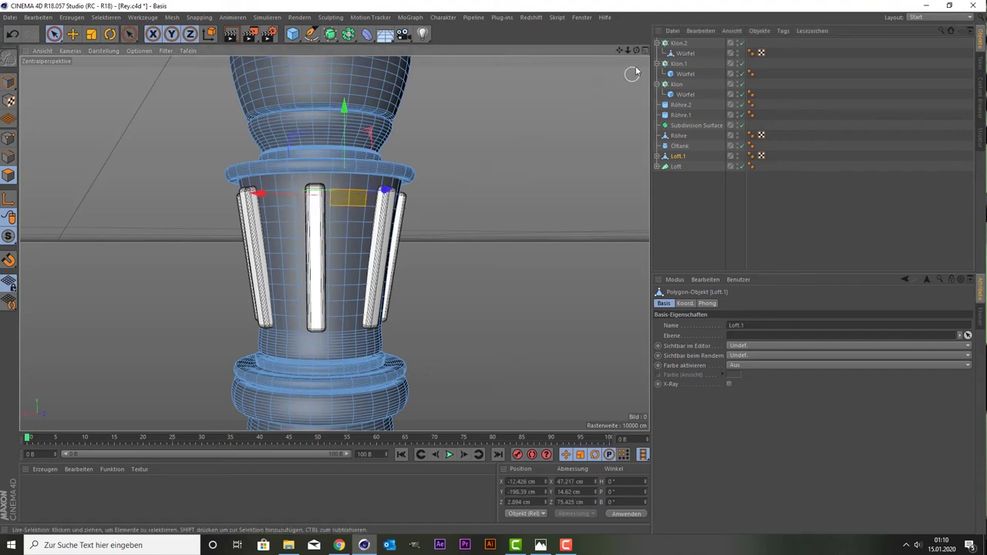
mouse_move(639, 60)
mouse_down()
mouse_move(634, 52)
mouse_move(482, 139)
mouse_up()
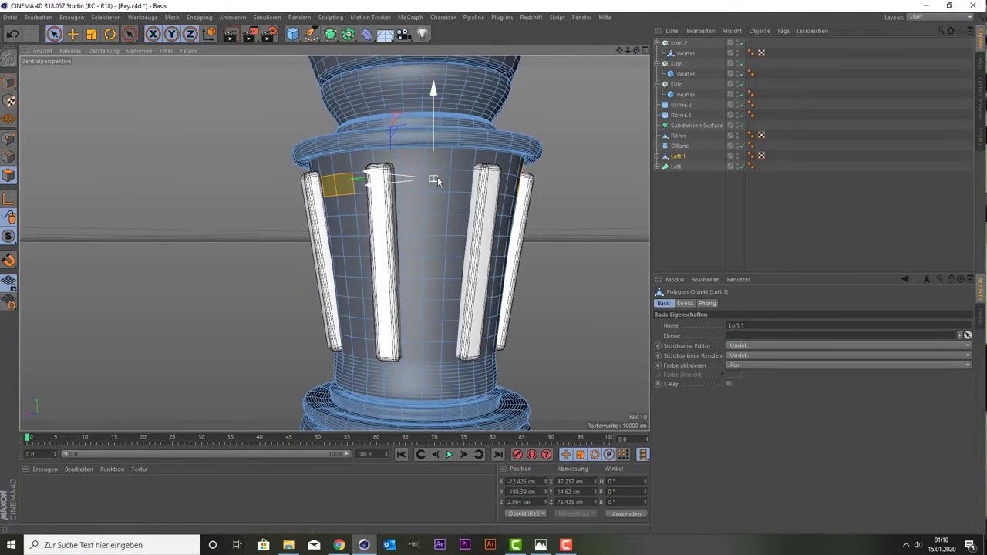
click(424, 223)
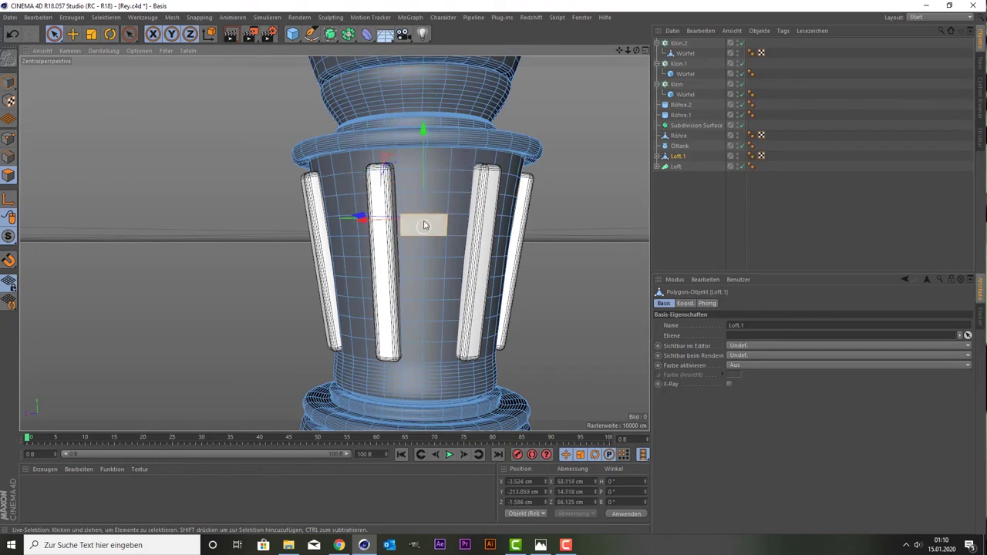
shift+click(342, 187)
shift+click(424, 181)
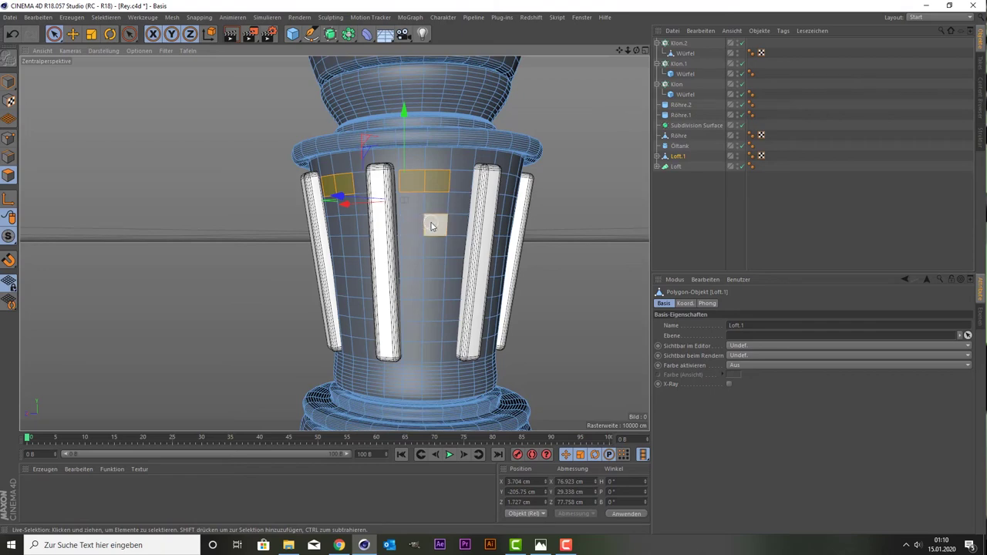
ctrl+drag(431, 224, 455, 223)
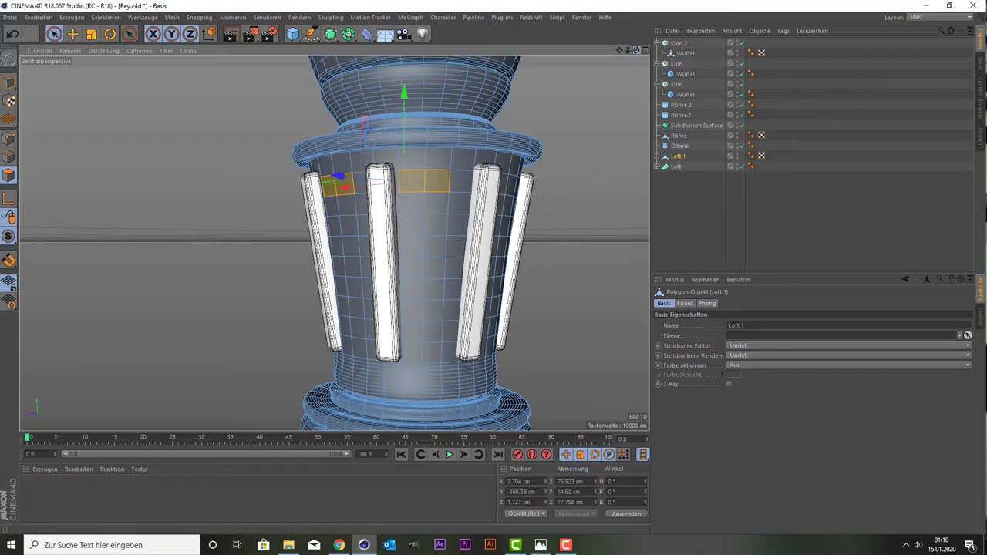
drag(627, 51, 648, 50)
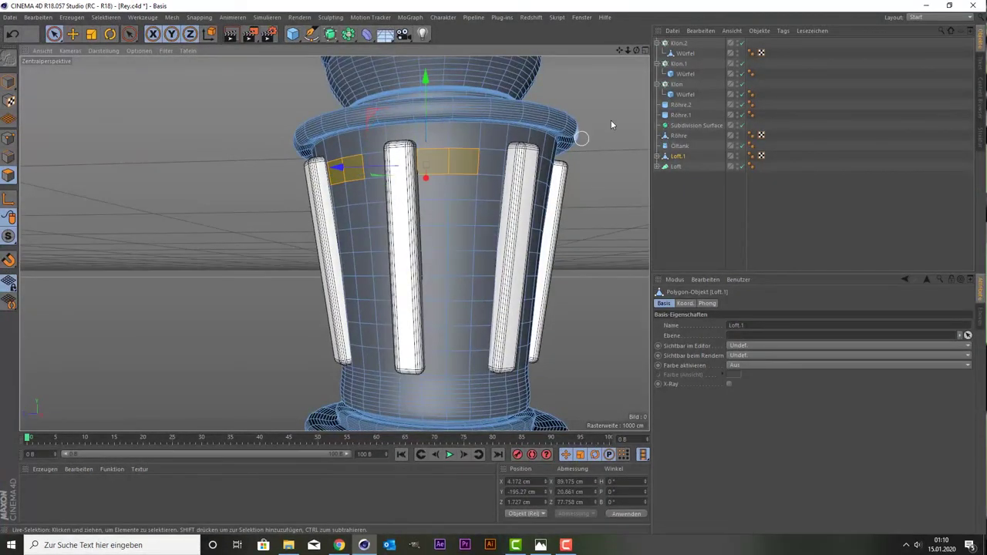
drag(638, 50, 617, 54)
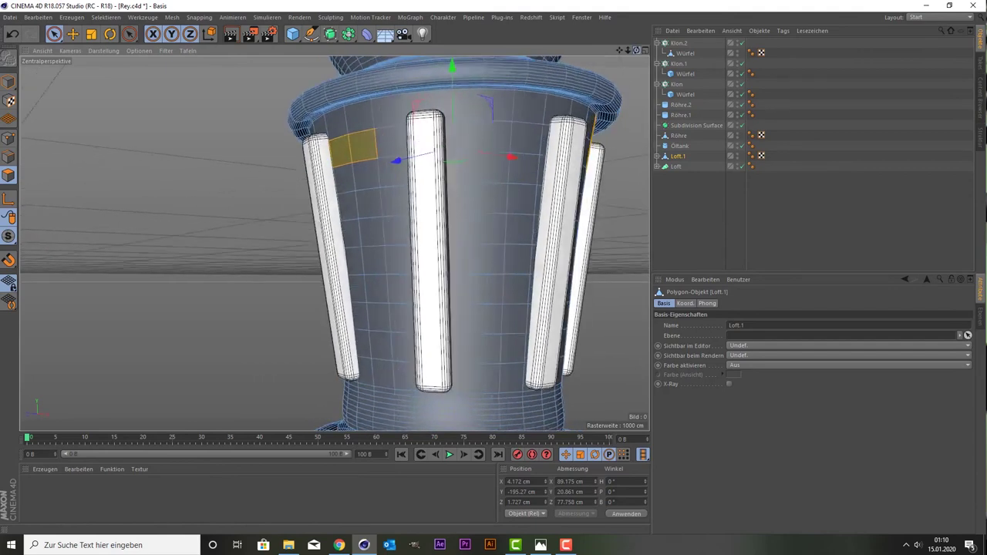
shift+drag(436, 177, 475, 177)
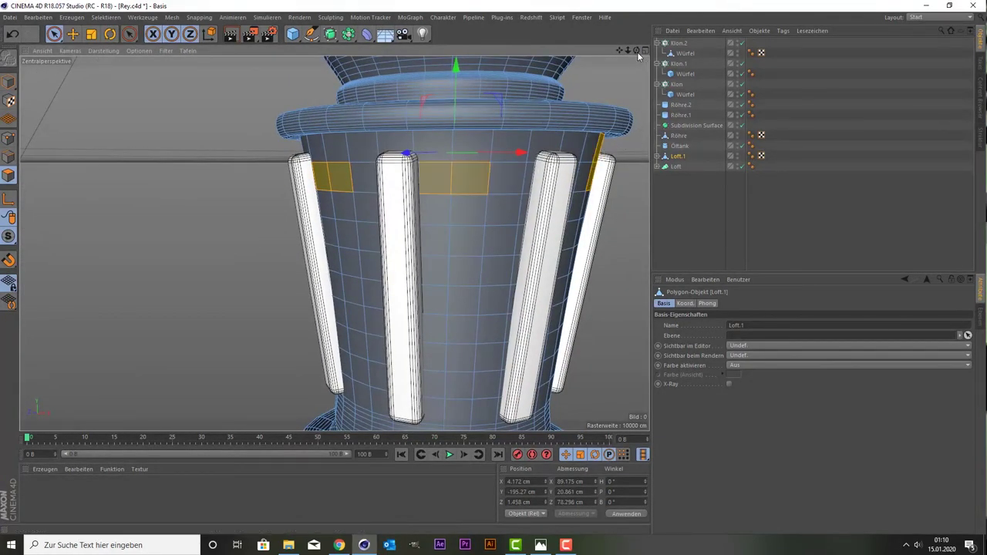
mouse_move(575, 172)
alt+mouse_down()
mouse_move(491, 151)
mouse_move(544, 166)
alt+mouse_up()
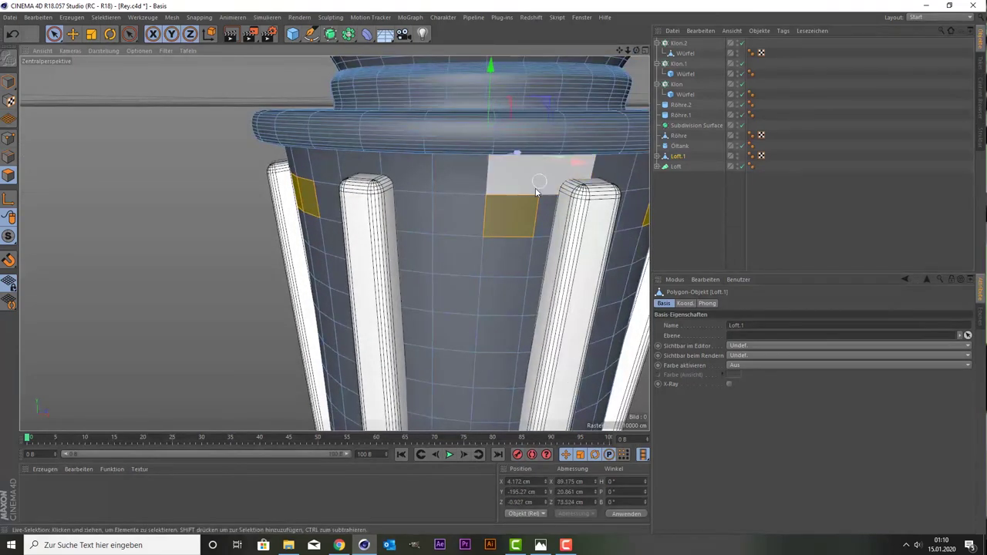
shift+click(436, 219)
alt+drag(456, 218, 612, 209)
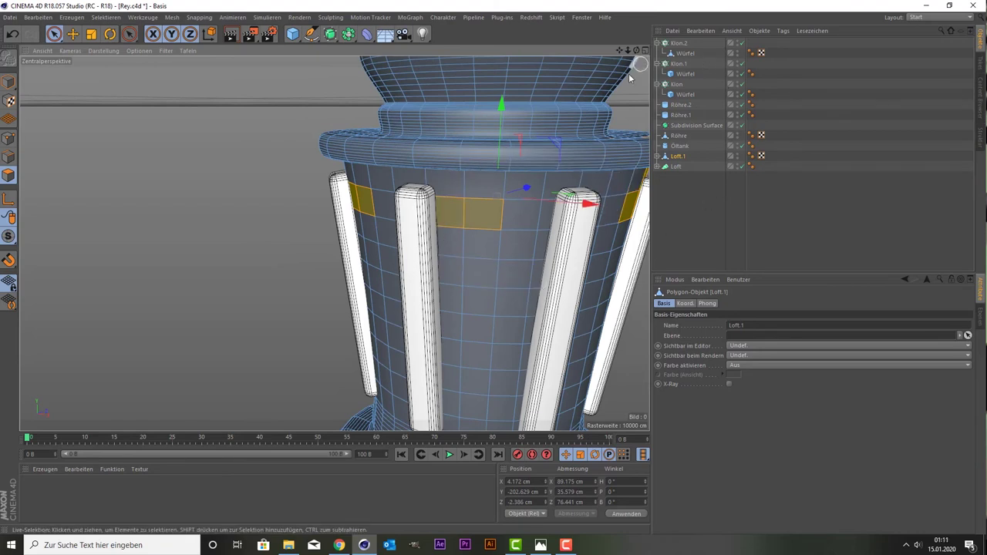
Select the polygon pairs between the white tubes on the front of Loft.1's top band.
click(54, 34)
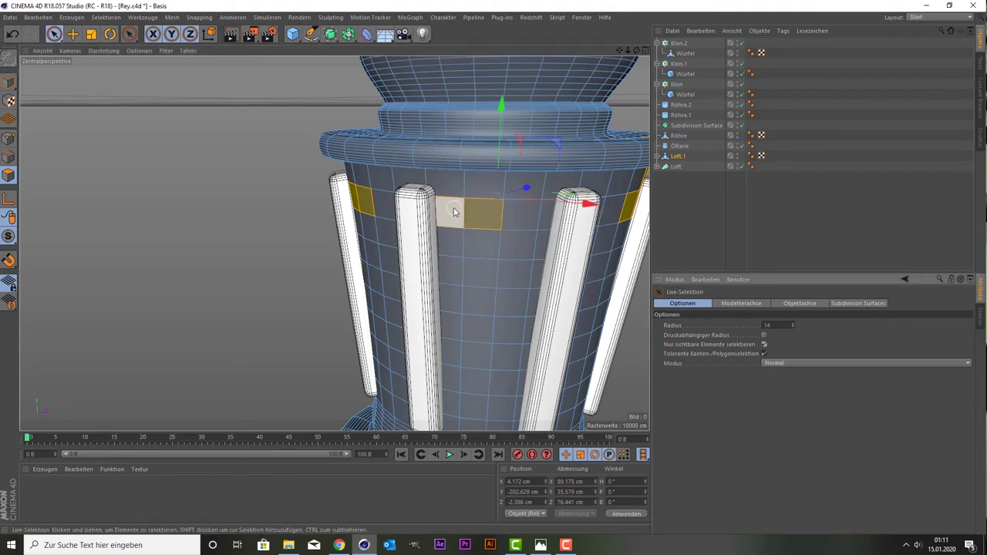
click(452, 242)
click(525, 201)
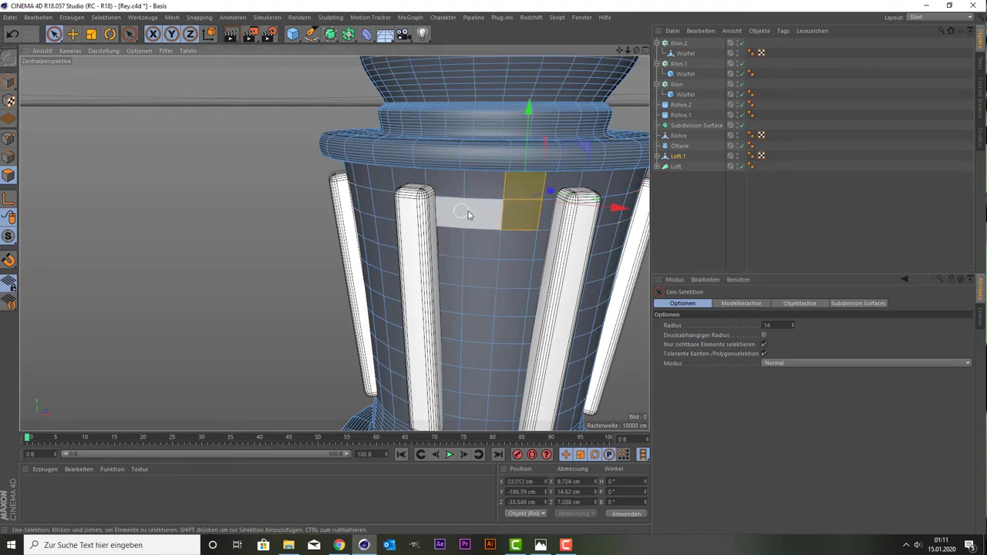
click(468, 214)
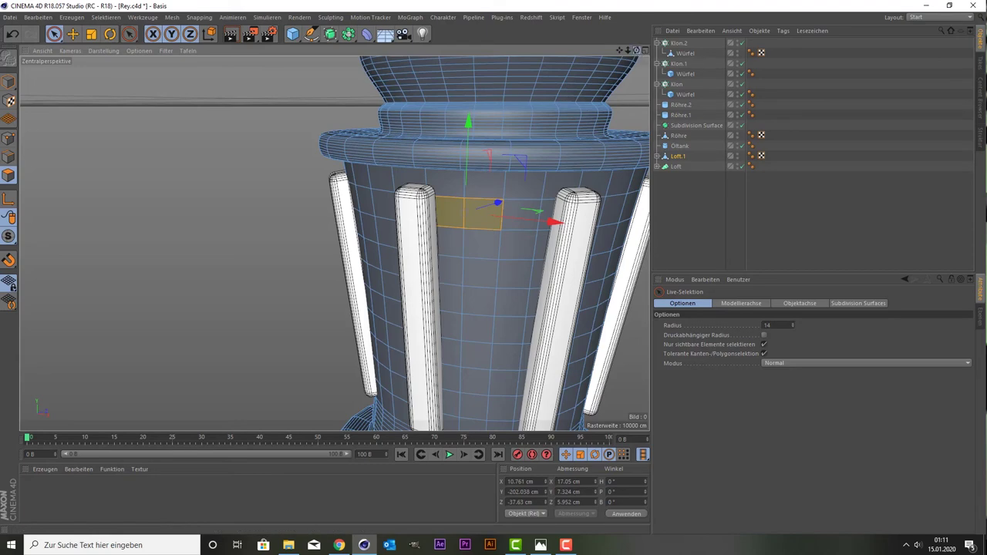
mouse_move(637, 50)
mouse_down()
mouse_move(651, 62)
mouse_move(643, 56)
mouse_up()
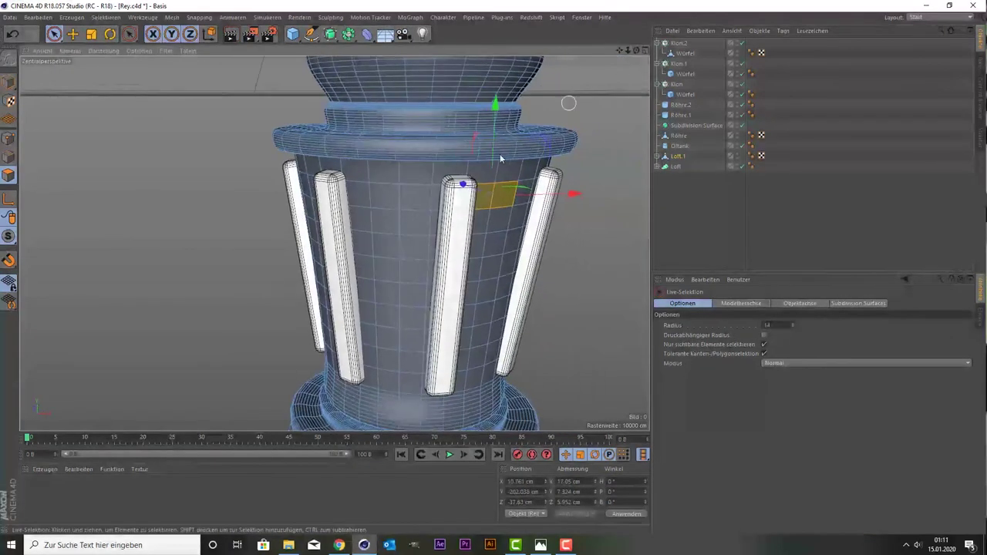
shift+click(382, 192)
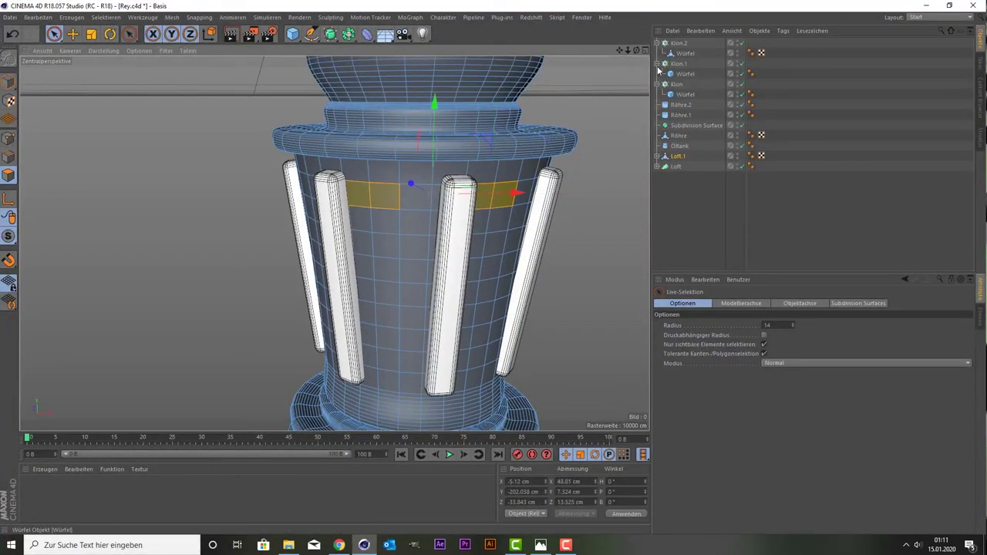
Extend the polygon selection around the hilt's left side, just below the top rim.
drag(635, 52, 456, 97)
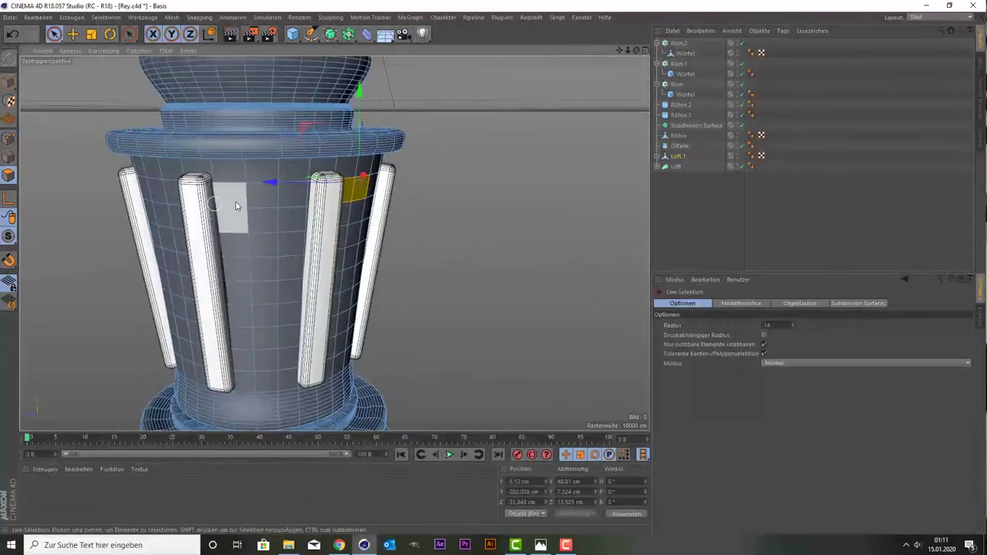
shift+click(253, 195)
drag(636, 50, 635, 48)
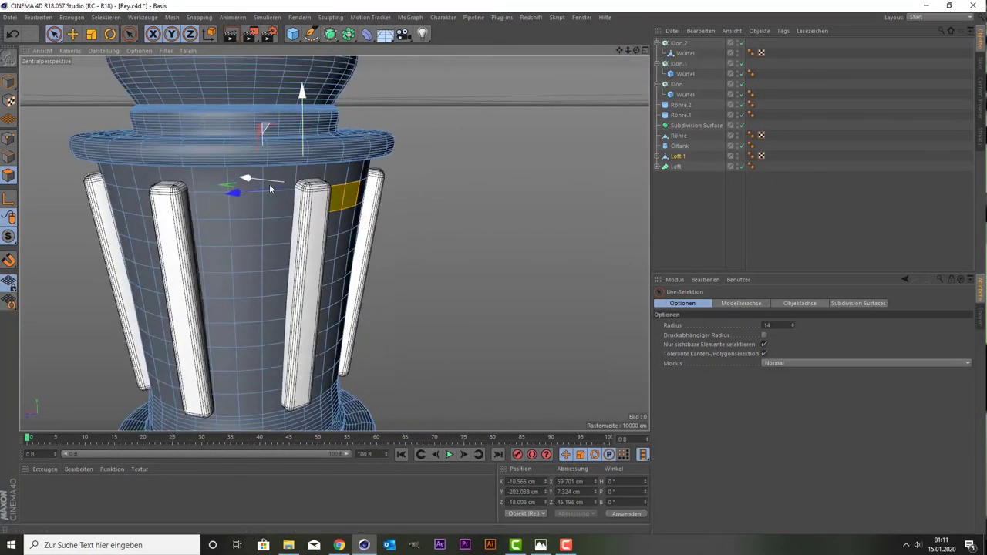
shift+drag(243, 208, 212, 207)
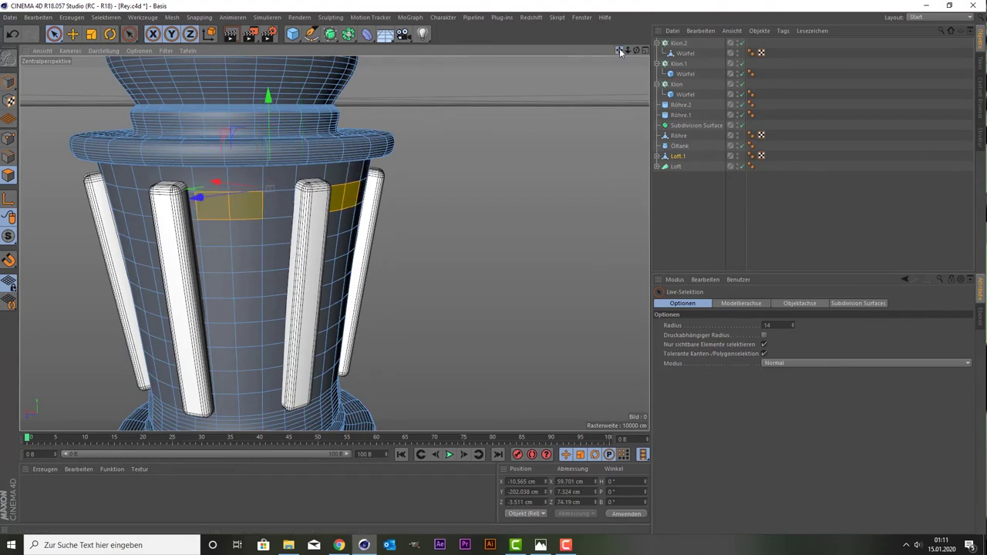
drag(620, 51, 623, 53)
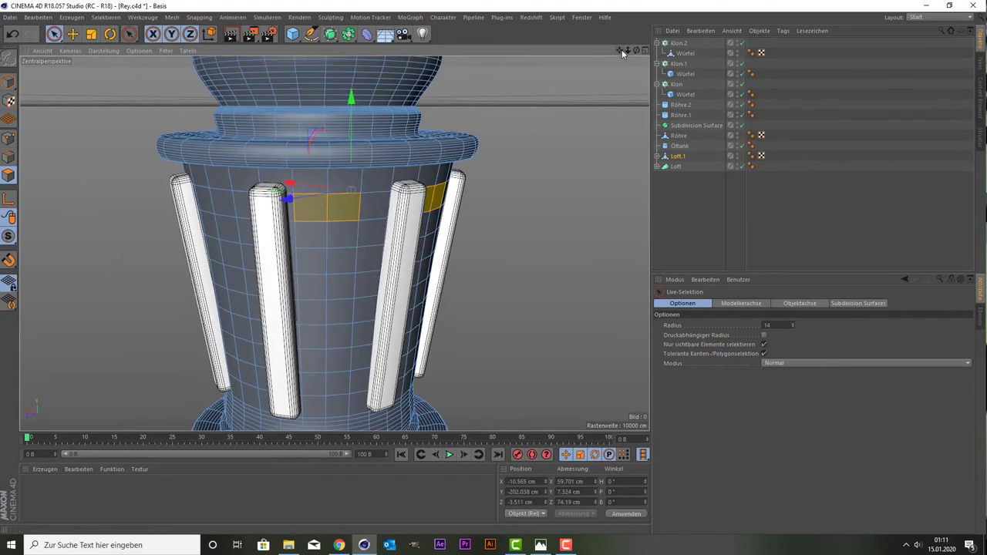
shift+click(215, 202)
drag(620, 50, 631, 52)
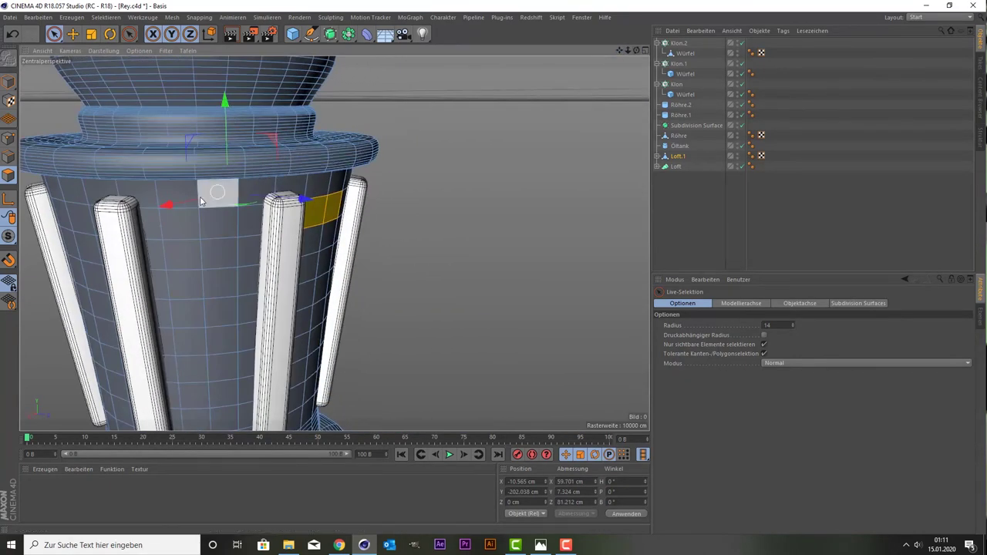
shift+click(209, 220)
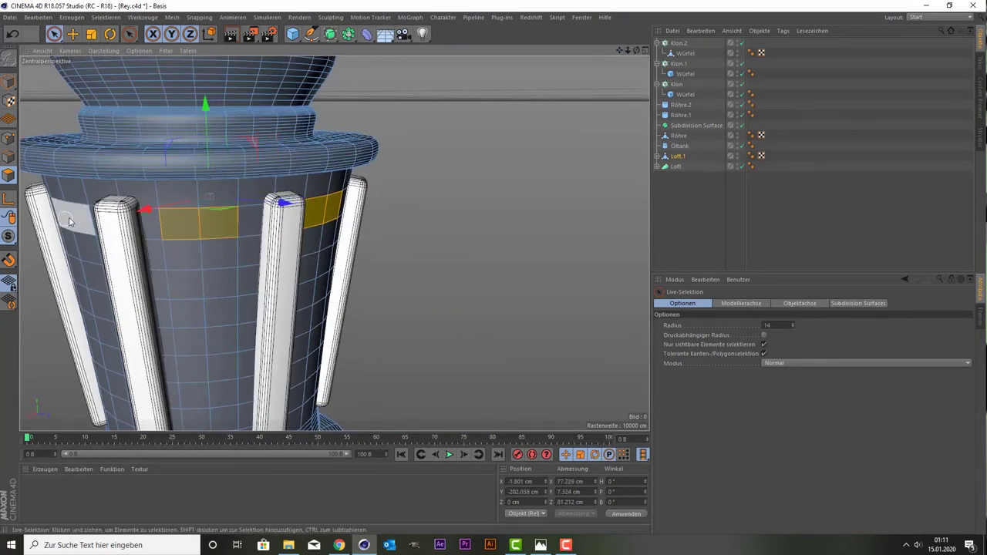
shift+click(68, 217)
drag(619, 50, 637, 50)
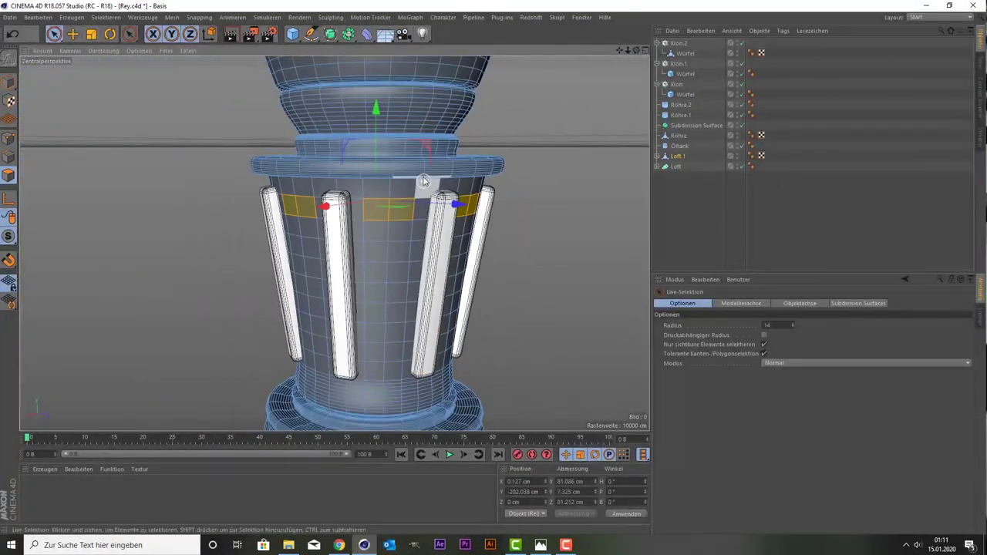
Delete the selected polygon band to leave open slots, and check it in the four-view layout.
key(Delete)
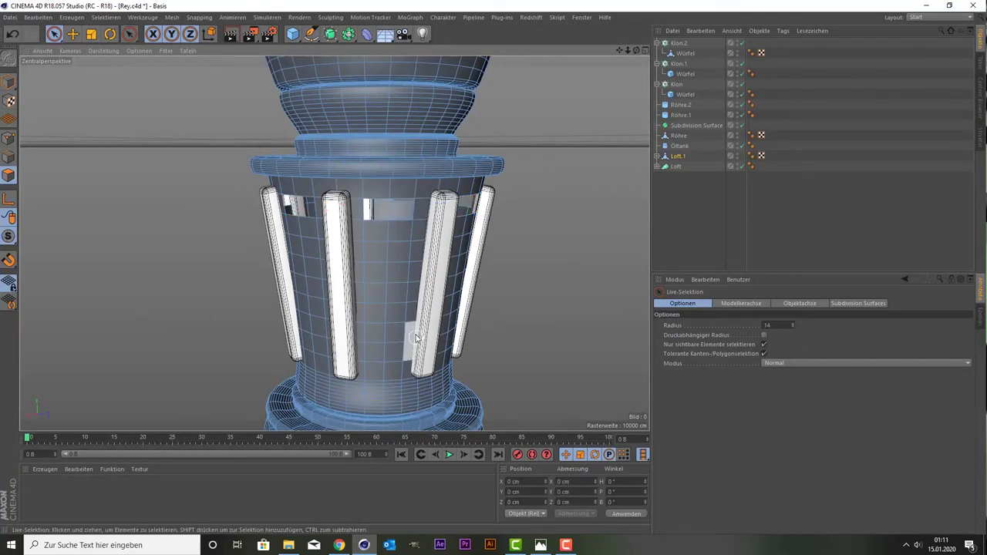
middle_click(119, 287)
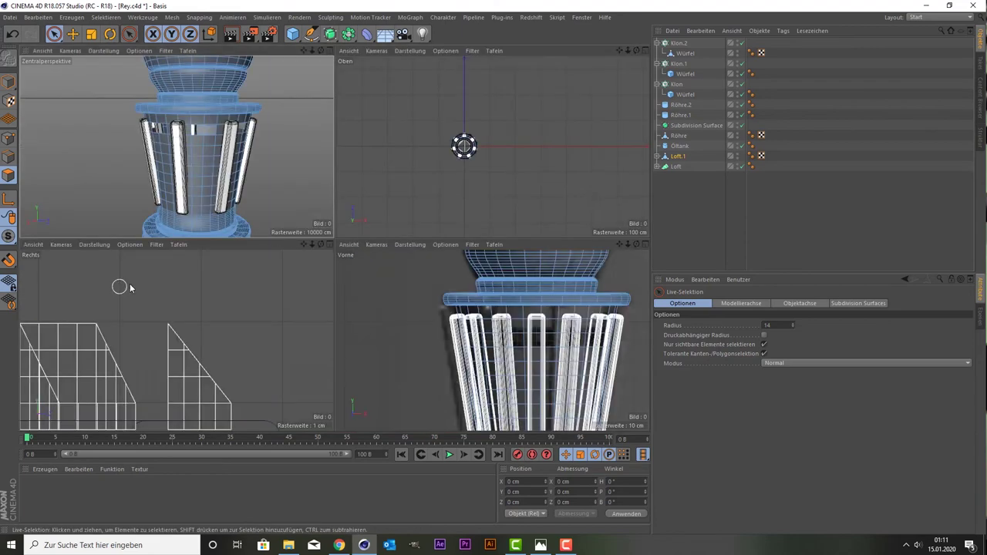
middle_click(208, 165)
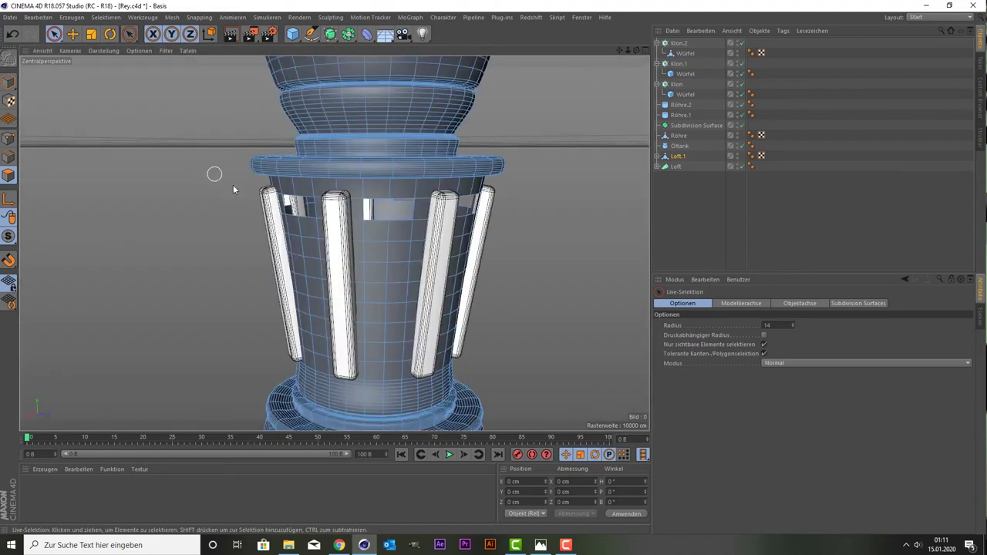
scroll(270, 193, down, 2)
scroll(412, 245, down, 2)
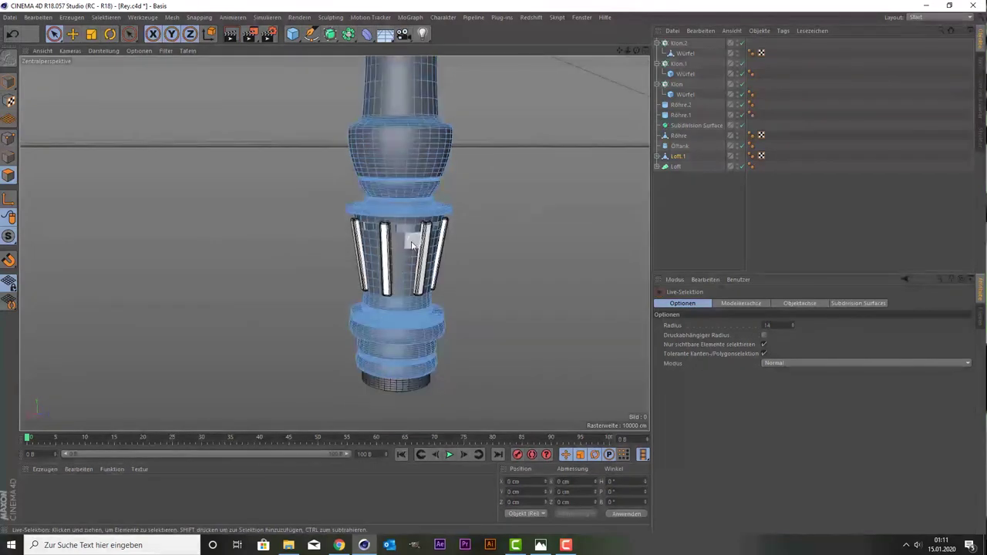
Select the hilt object and frame its orange middle grip section in the view.
click(394, 277)
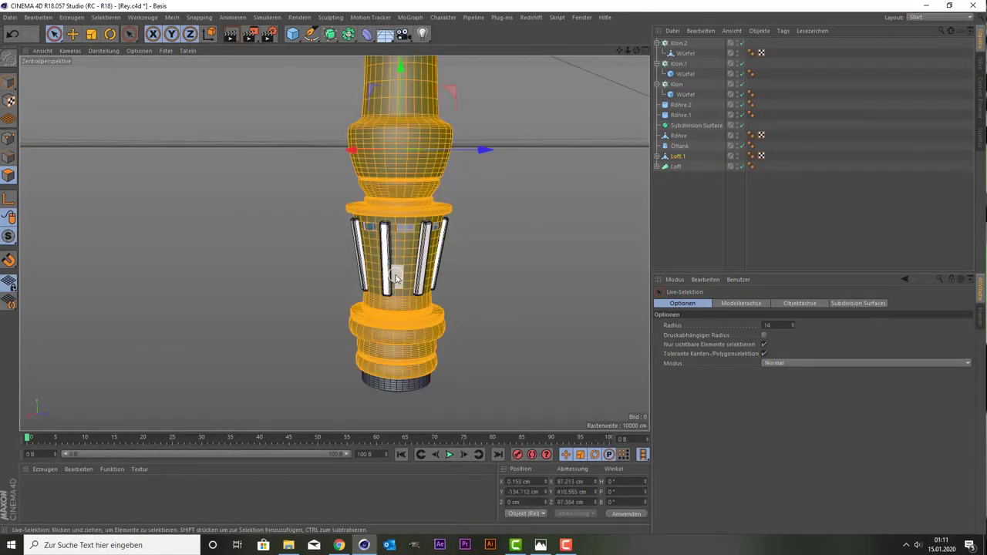
scroll(395, 277, up, 2)
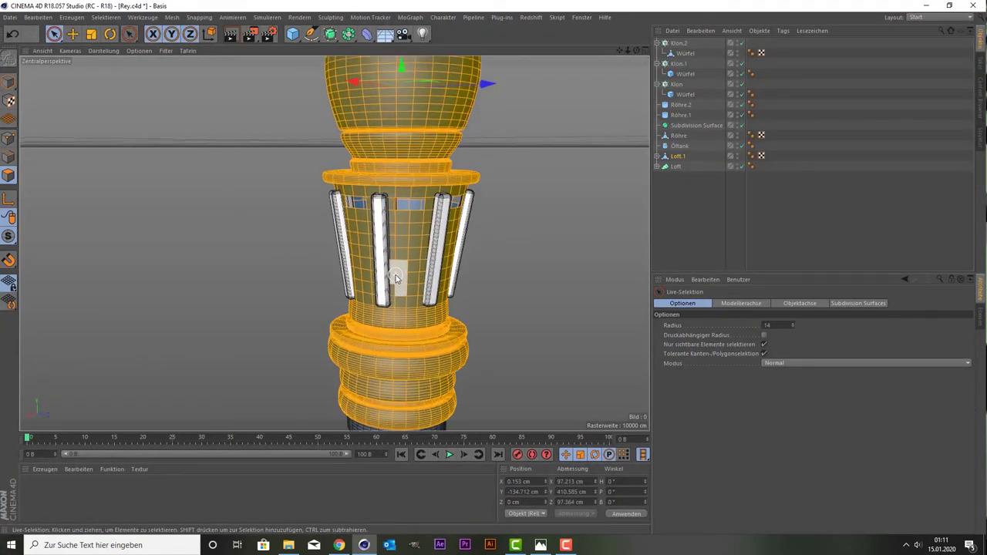
scroll(395, 277, up, 1)
scroll(395, 277, down, 2)
scroll(395, 276, down, 3)
scroll(395, 275, down, 3)
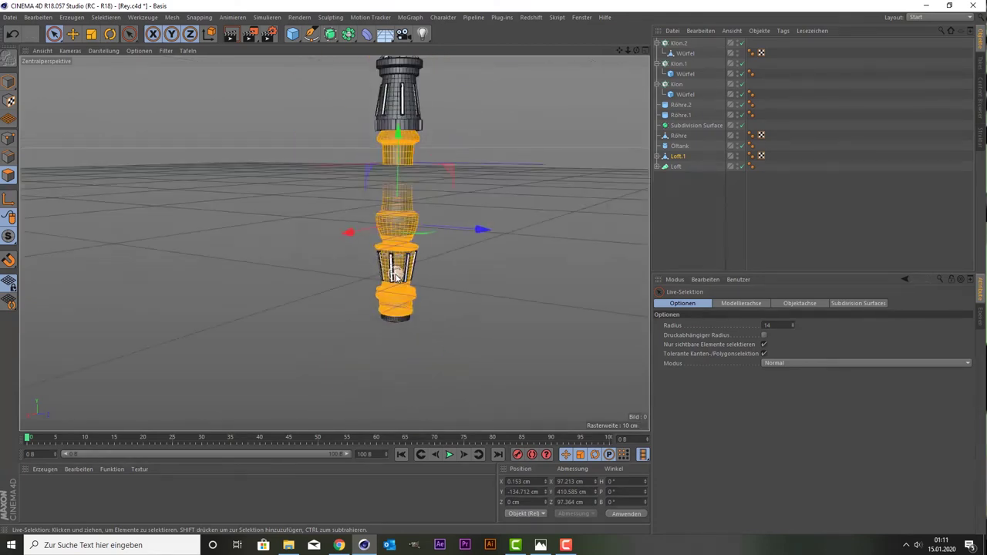
alt+drag(395, 273, 496, 249)
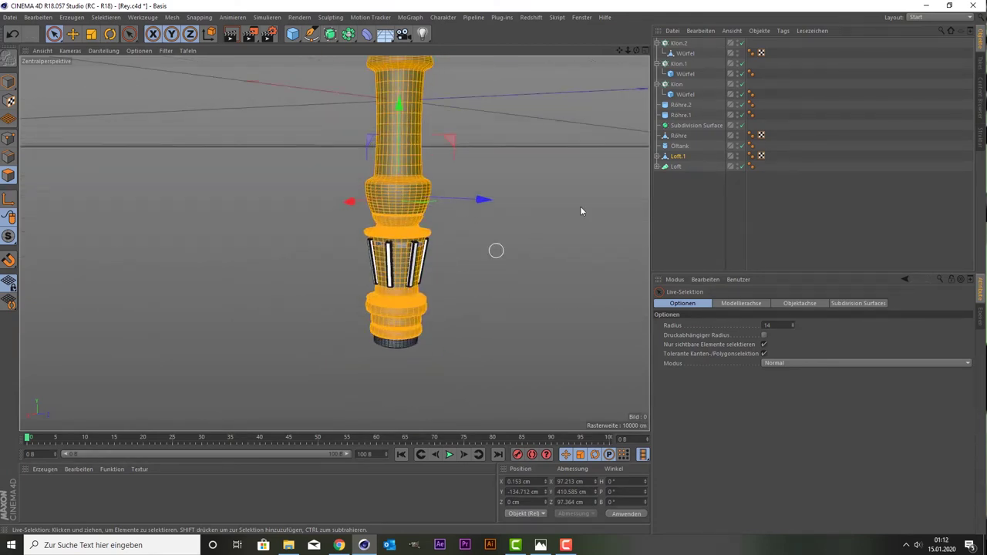
alt+drag(334, 244, 408, 275)
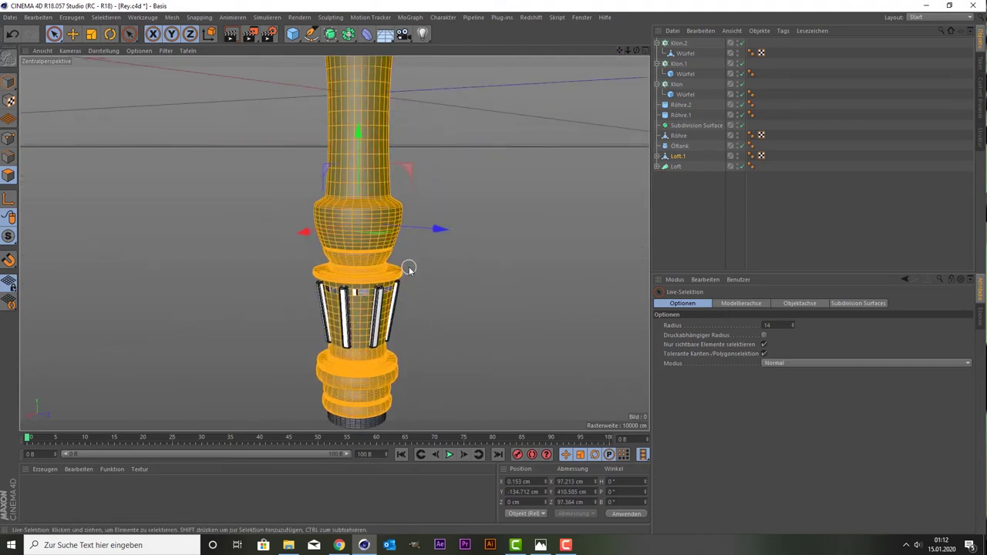
key(ctrl+shift+z)
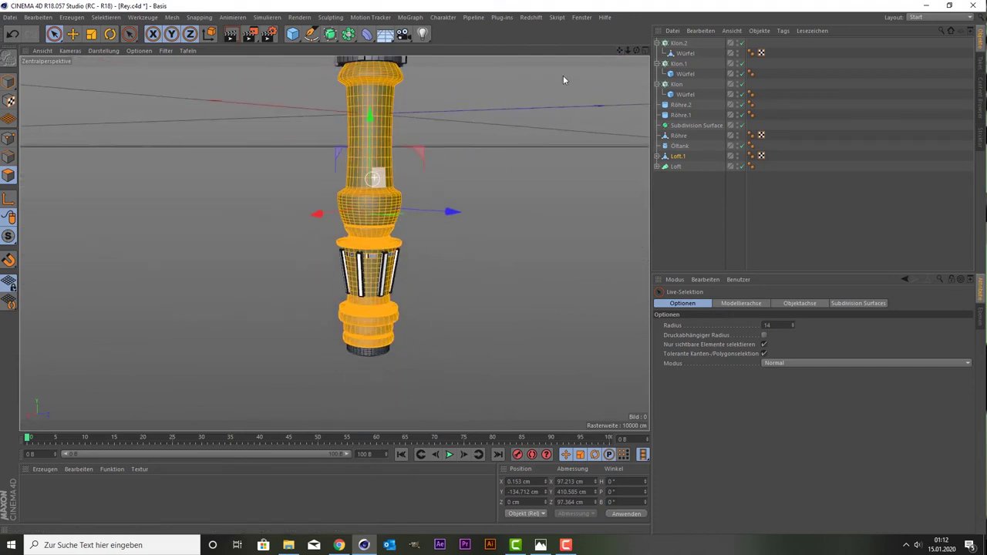
scroll(467, 132, up, 2)
Extrude the chosen grip faces outward with the Extrudieren command.
right_click(445, 147)
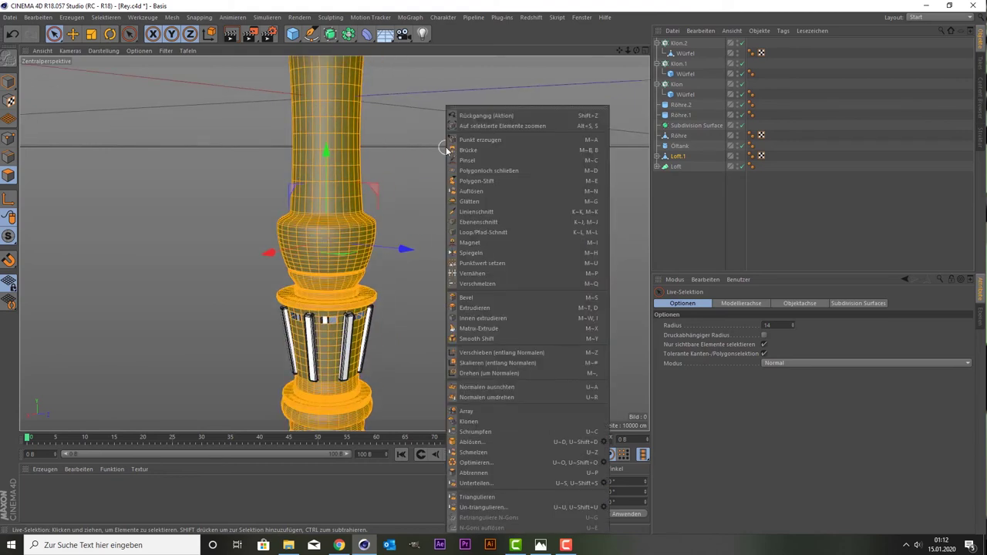
click(502, 308)
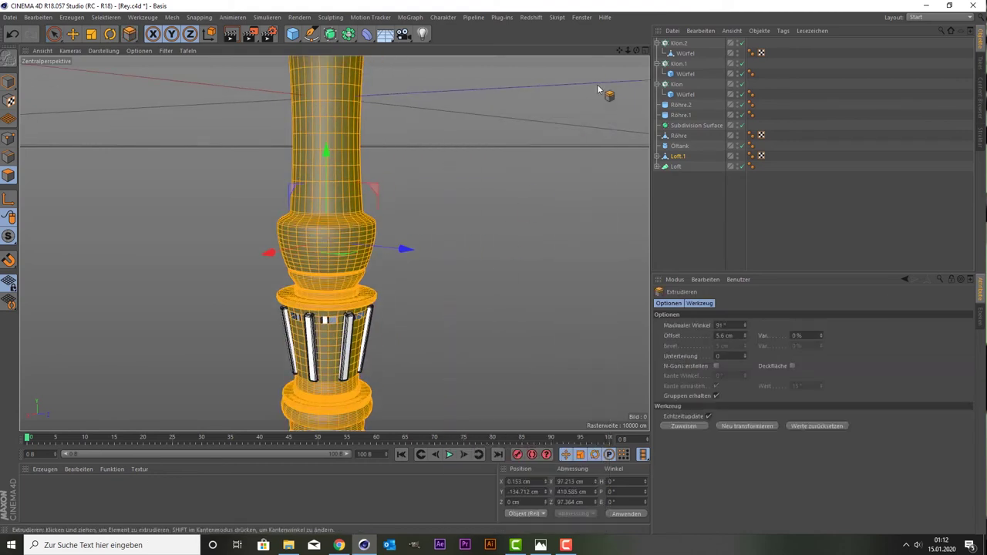
drag(618, 47, 648, 15)
scroll(473, 260, up, 2)
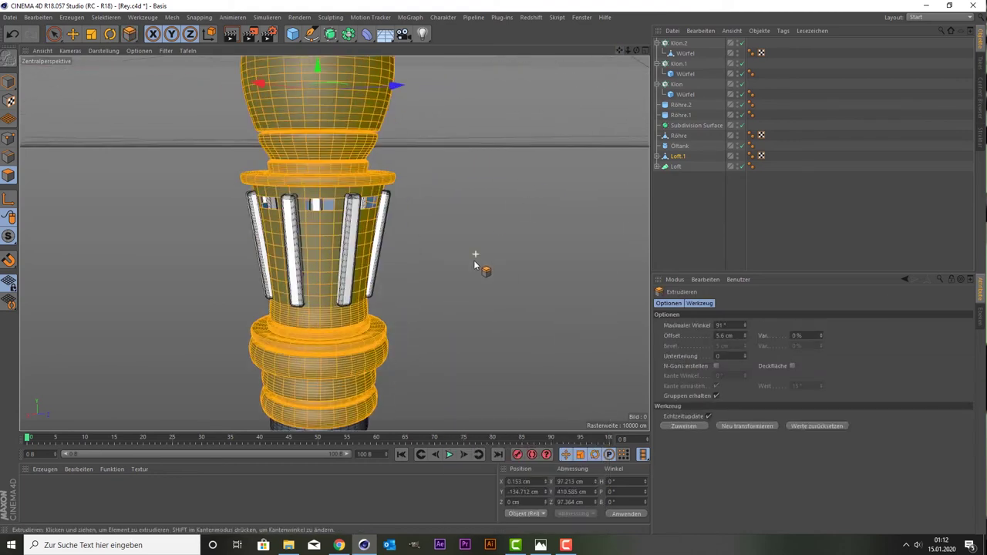
scroll(434, 257, up, 2)
scroll(409, 242, up, 2)
scroll(409, 241, up, 2)
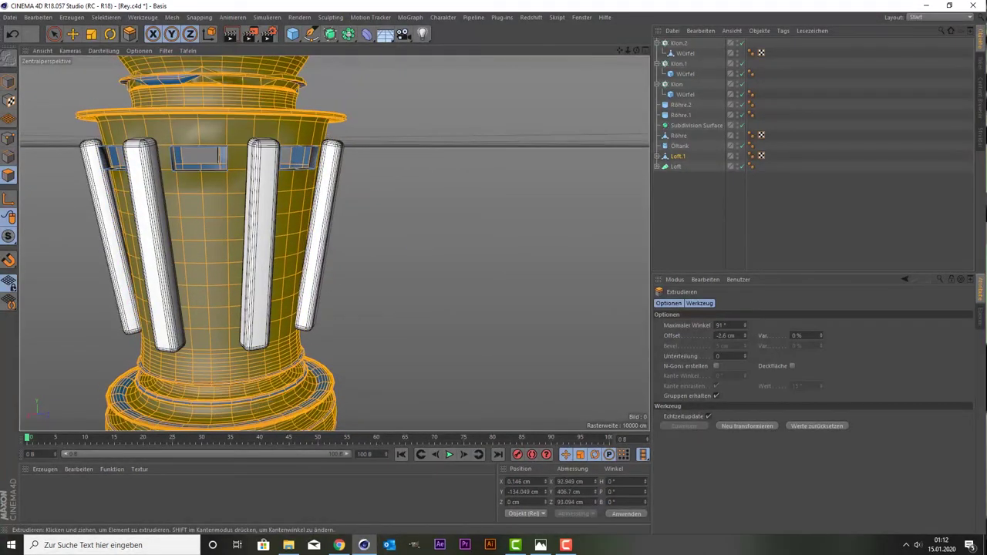
drag(409, 240, 463, 240)
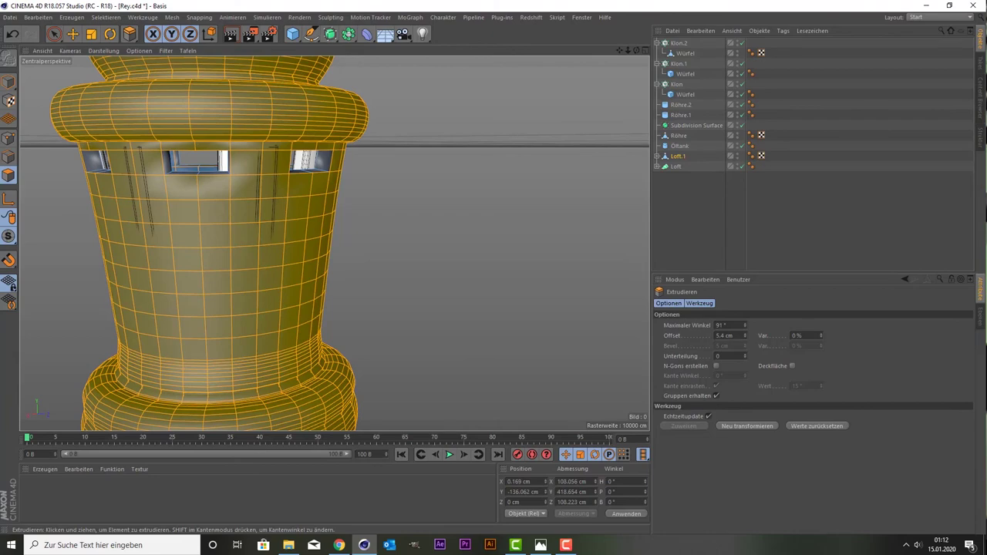
scroll(396, 214, down, 2)
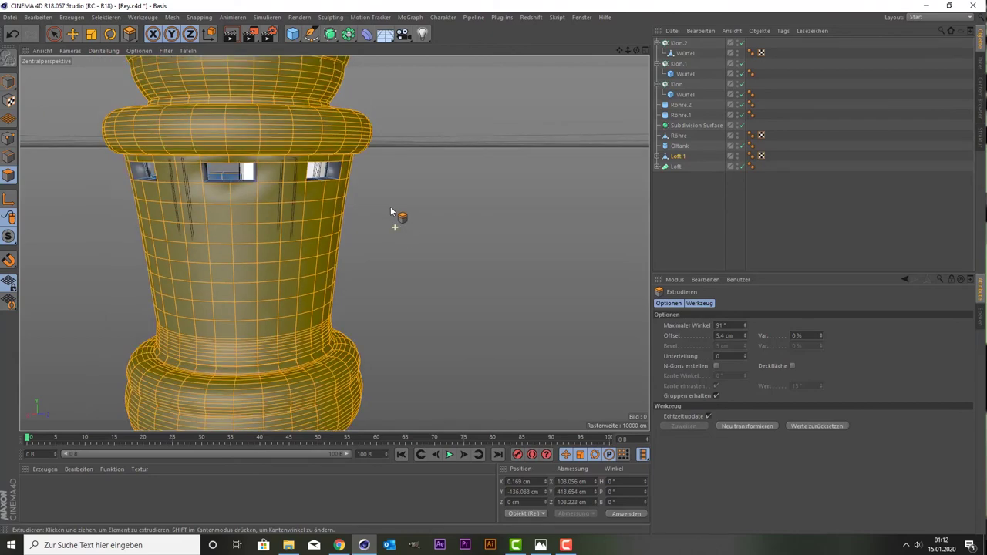
scroll(403, 207, down, 2)
scroll(400, 202, down, 3)
scroll(399, 205, down, 1)
alt+drag(400, 204, 463, 181)
mouse_move(617, 53)
mouse_down()
mouse_move(334, 243)
mouse_move(364, 235)
mouse_up()
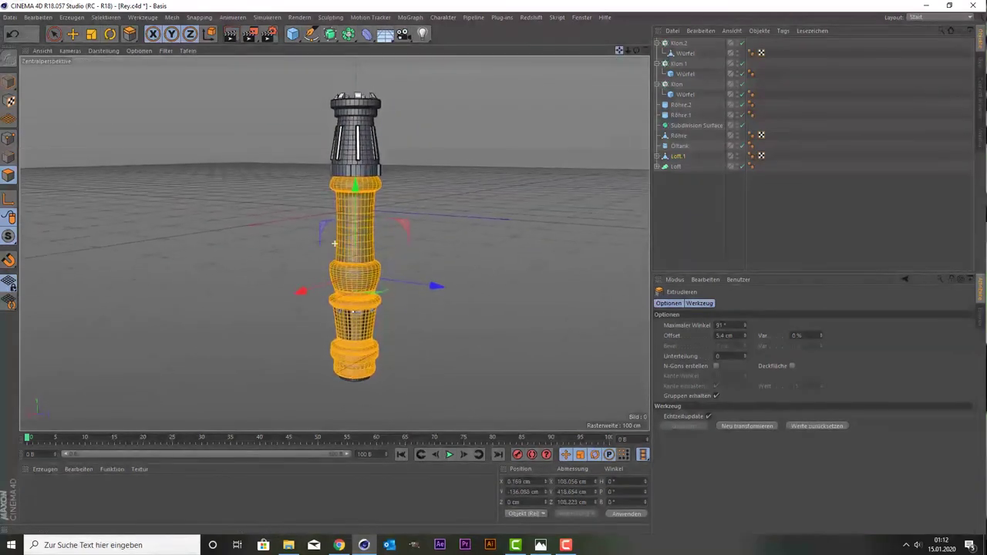
scroll(364, 235, up, 3)
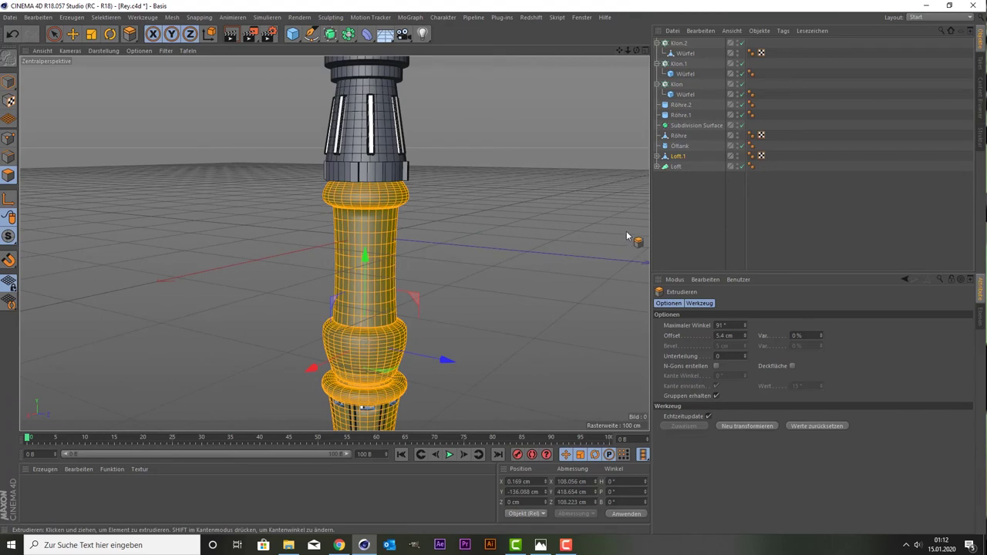
Undo that extrusion, re-extrude the faces to a 3.6 cm offset, and deselect everything.
key(ctrl+z)
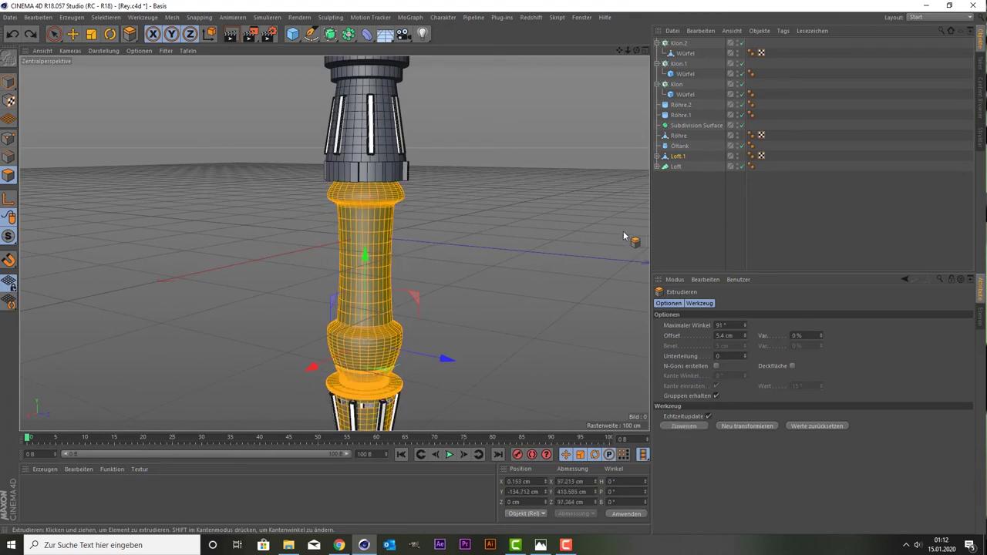
drag(531, 228, 494, 228)
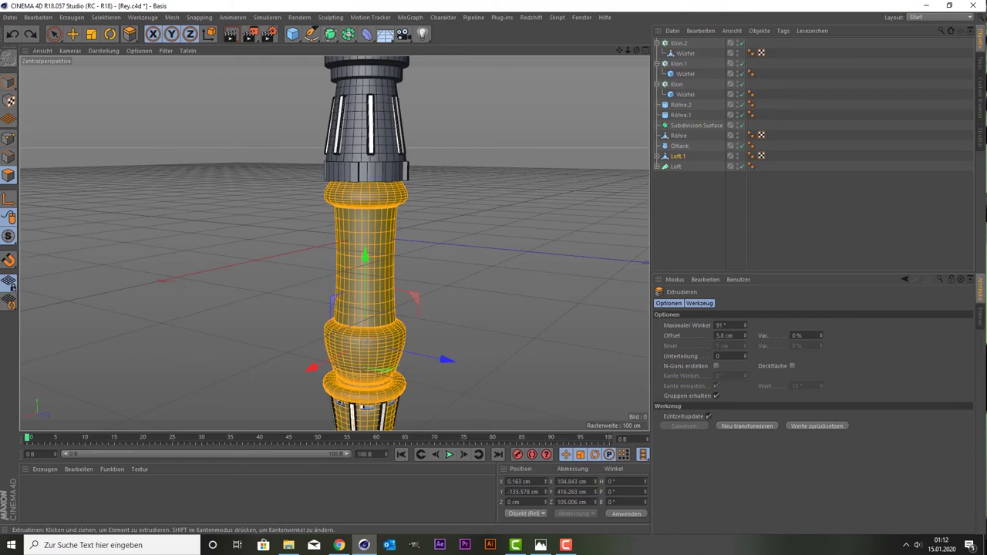
click(758, 209)
scroll(530, 228, down, 4)
Undo the last change and zoom in on the column's white-tube section.
scroll(524, 225, down, 2)
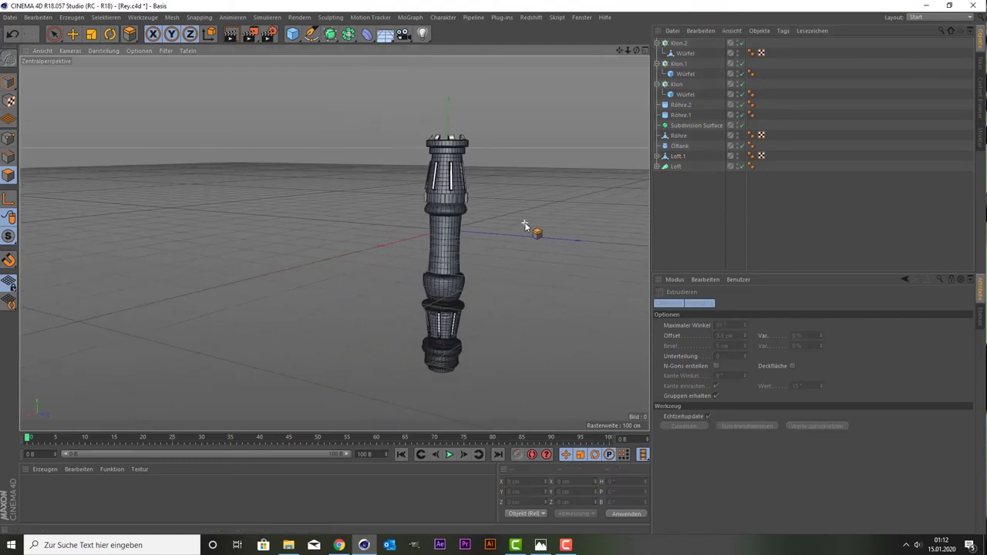
key(ctrl+z)
click(679, 219)
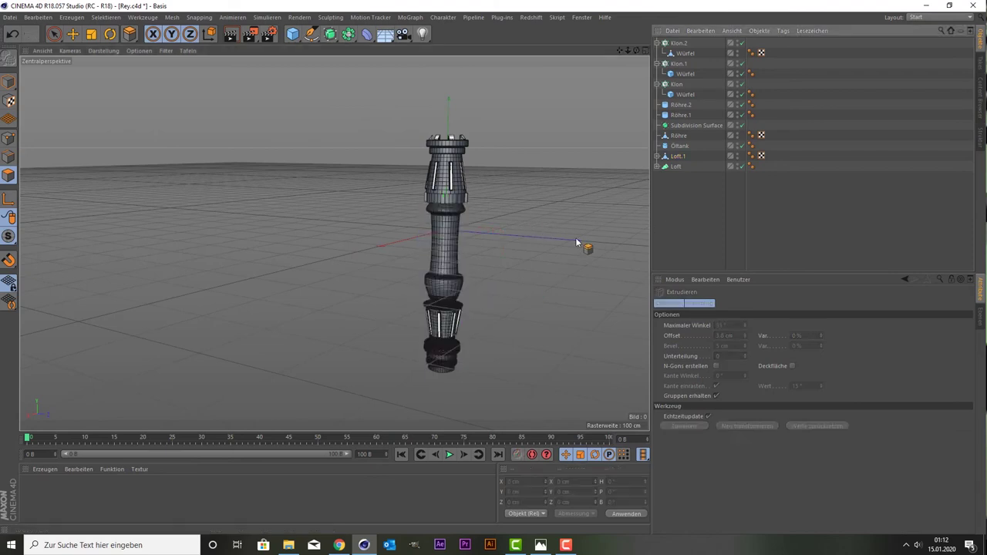
scroll(466, 286, up, 2)
scroll(466, 285, up, 3)
scroll(529, 260, up, 2)
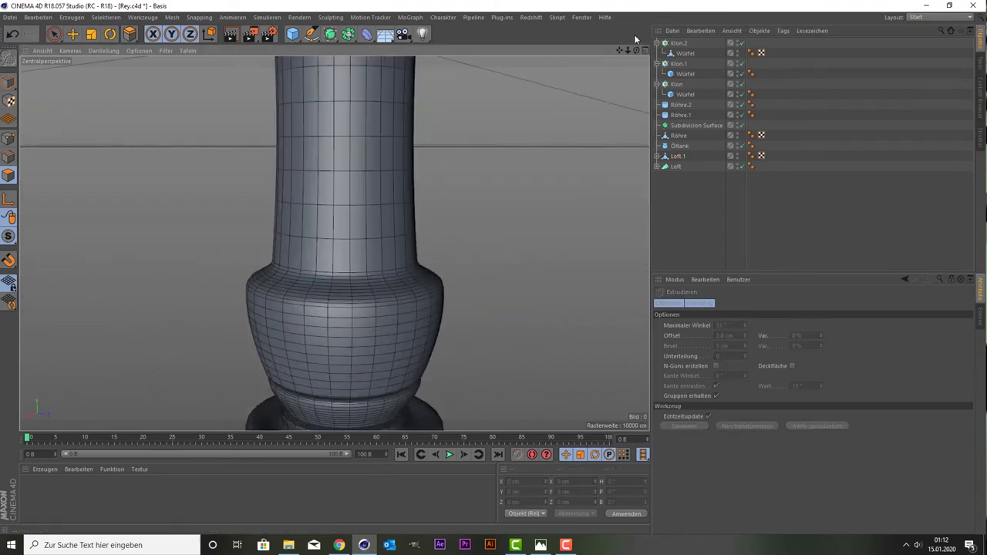
drag(620, 51, 619, 58)
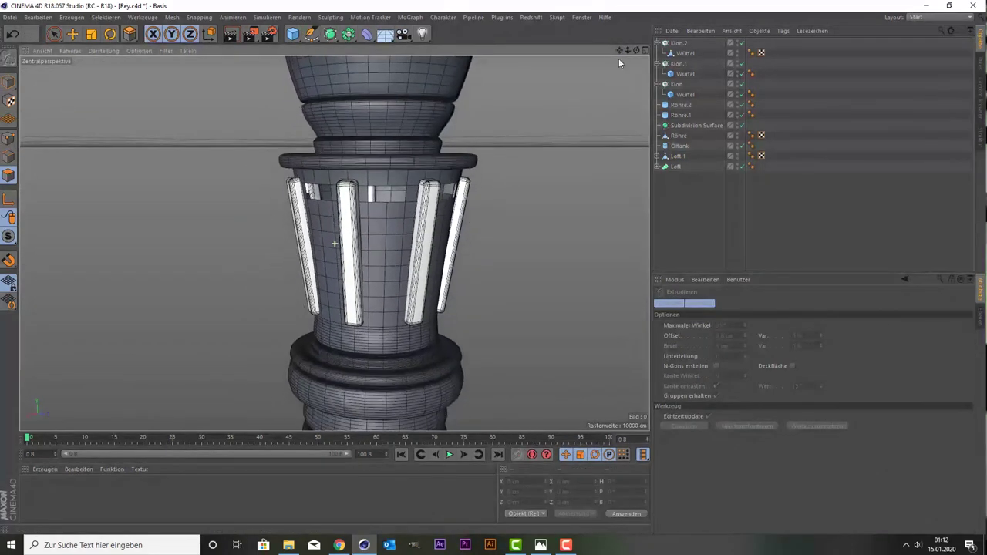
Maximize the Vorne front view and zoom out to frame the whole hilt.
middle_click(374, 254)
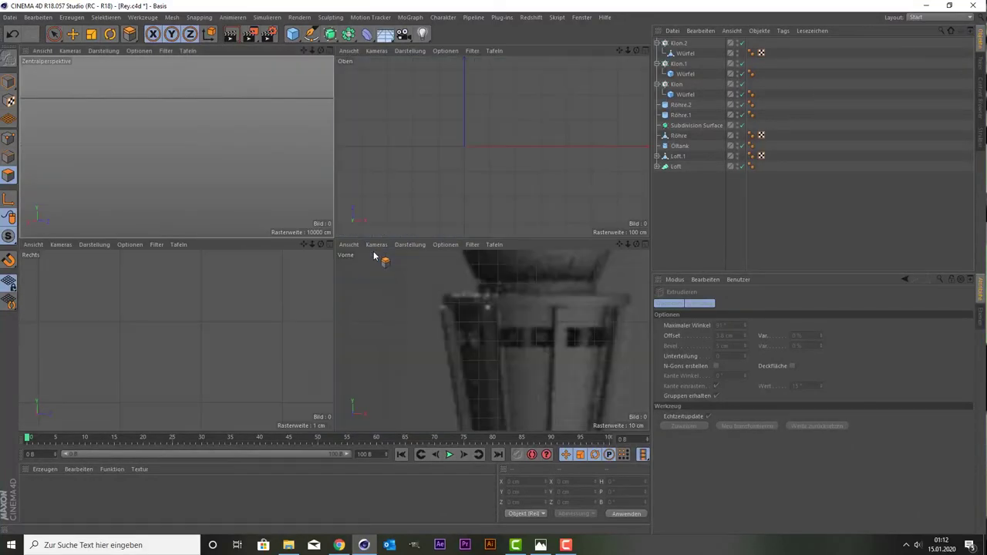
middle_click(505, 350)
scroll(510, 317, down, 5)
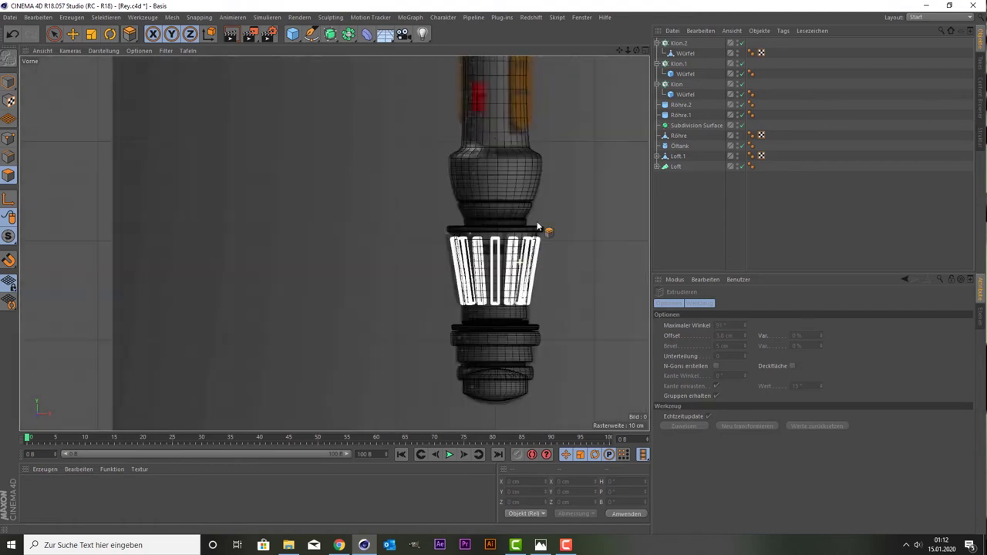
drag(618, 50, 345, 241)
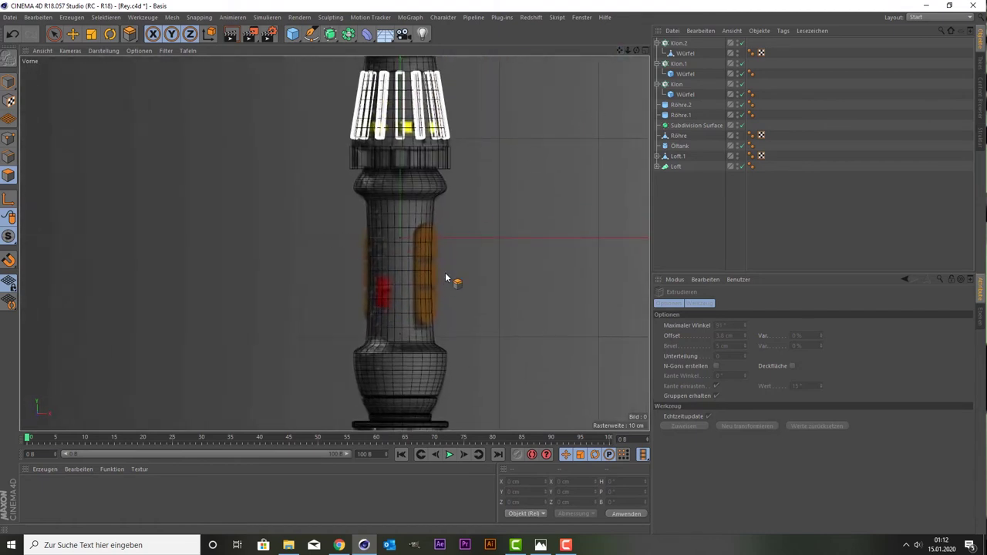
Add a Würfel cube and scale its height to about 40 cm.
click(292, 33)
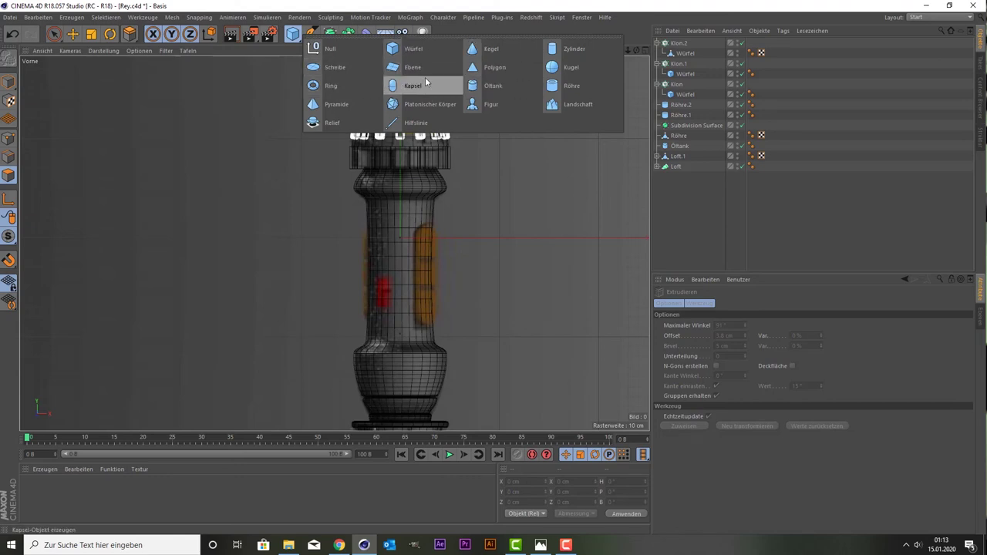
click(409, 50)
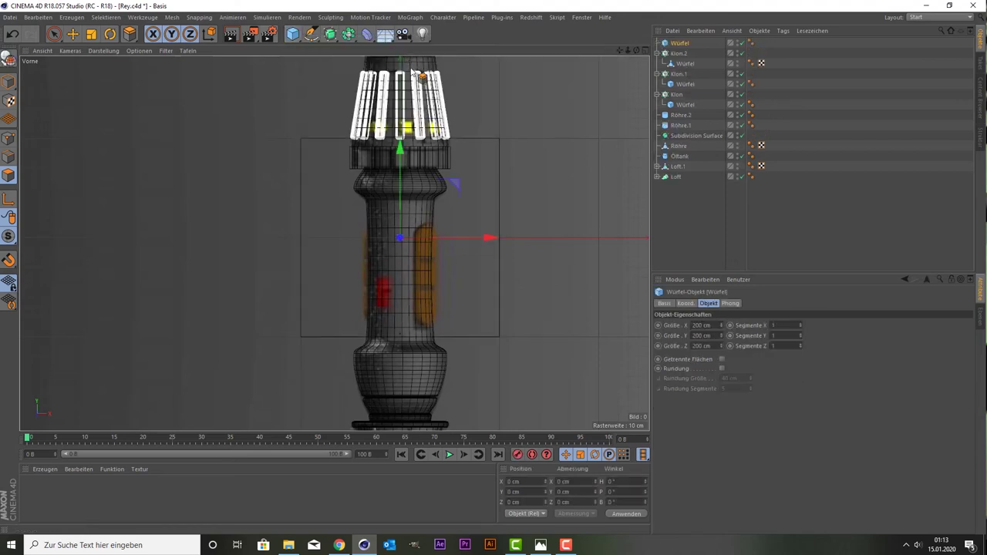
click(54, 34)
mouse_move(401, 140)
mouse_down()
mouse_move(452, 236)
mouse_move(432, 243)
mouse_move(446, 242)
mouse_up()
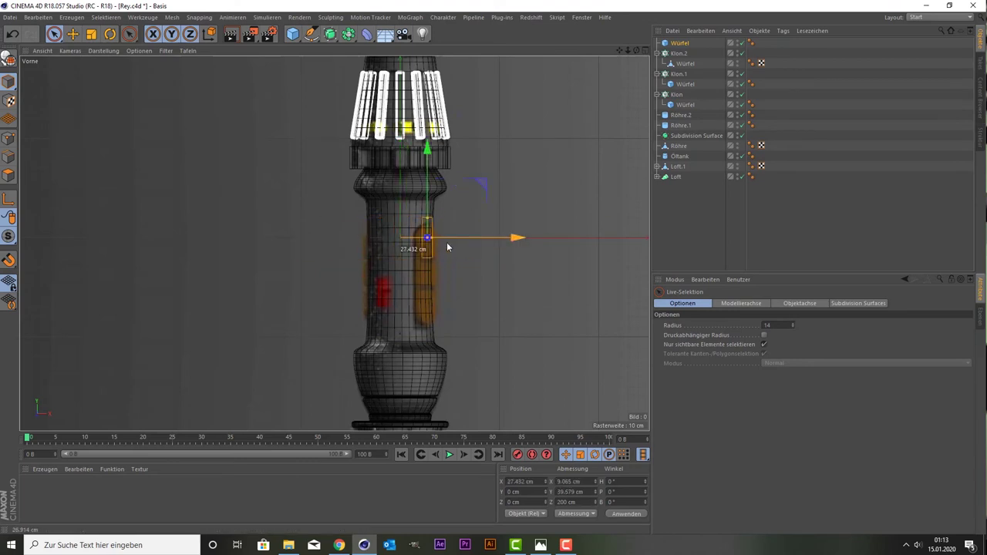
In perspective view, shrink the cube to a thin 9.065 × 39.579 × 1.772 cm plate.
middle_click(400, 220)
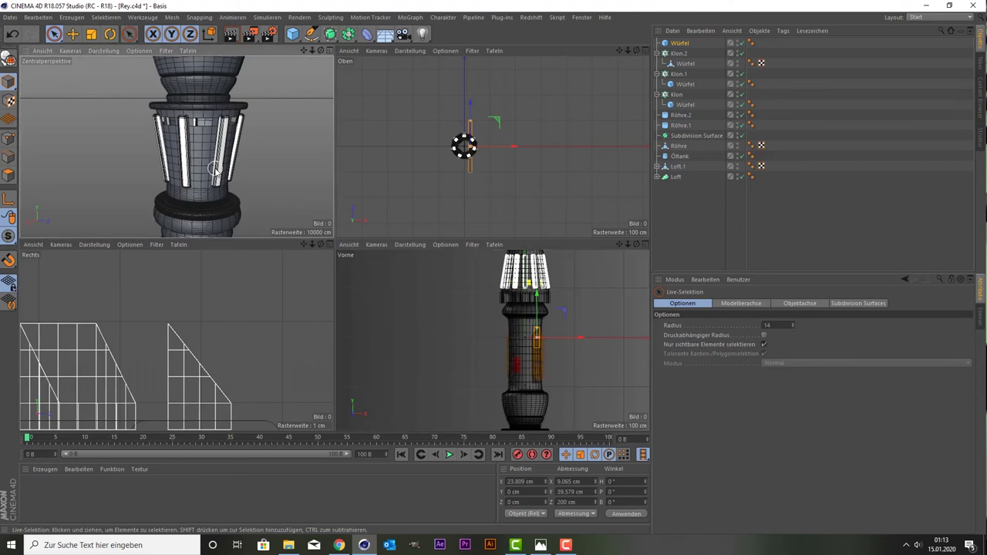
key(F1)
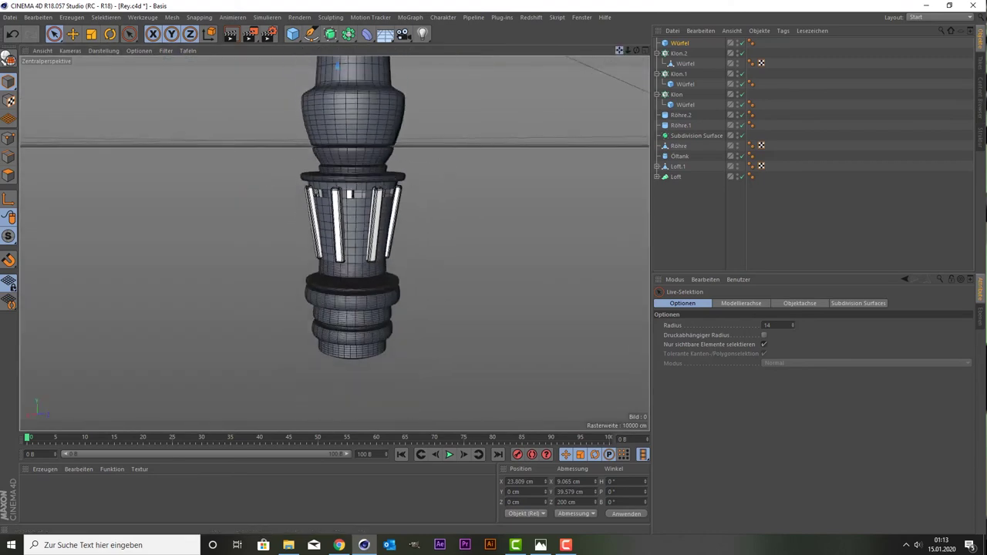
key(o)
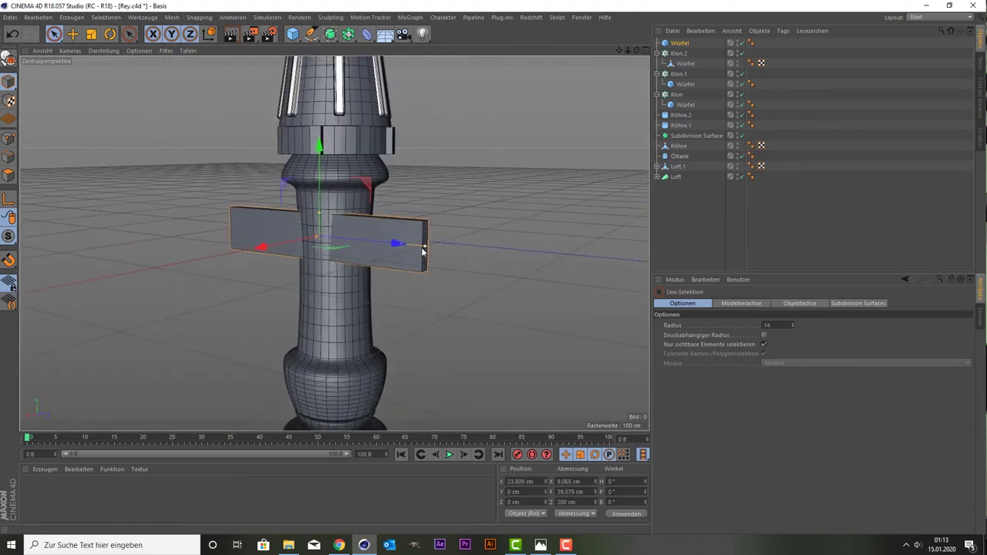
mouse_move(423, 248)
mouse_down()
mouse_move(324, 246)
mouse_move(412, 246)
mouse_up()
scroll(407, 251, up, 3)
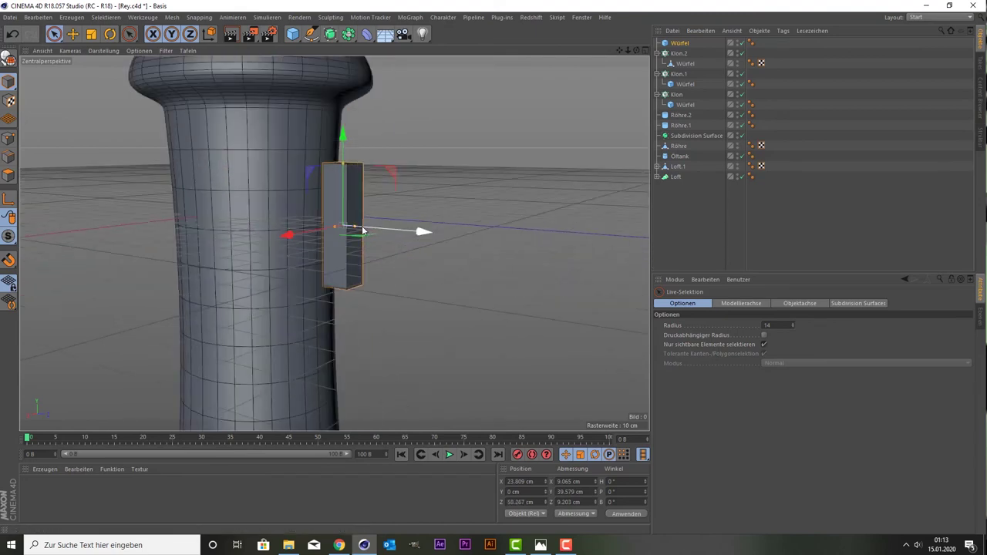
drag(354, 229, 342, 232)
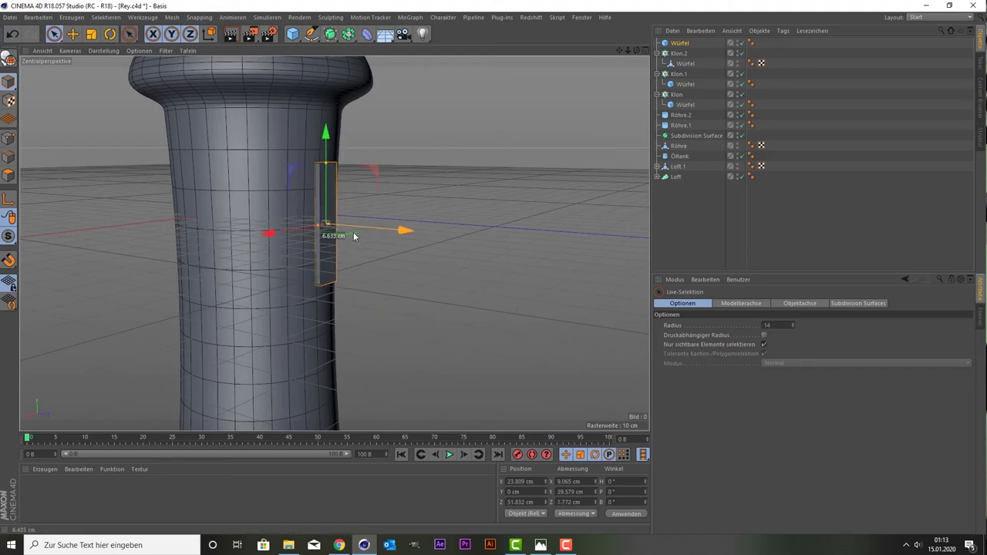
In front view, stretch the plate to about 90 cm tall and widen it to 20.388 cm.
middle_click(436, 207)
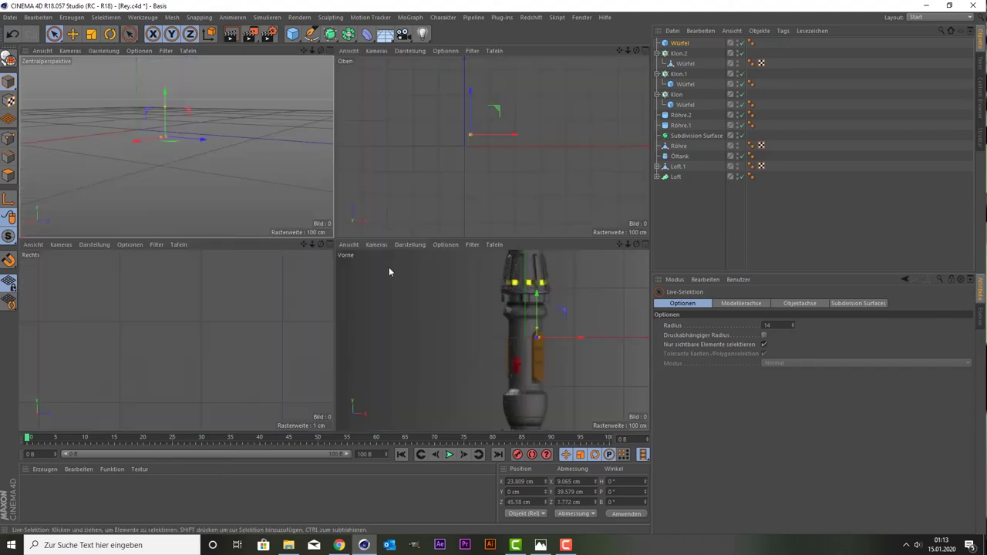
middle_click(462, 299)
mouse_move(423, 223)
mouse_down()
mouse_move(422, 187)
mouse_move(423, 227)
mouse_up()
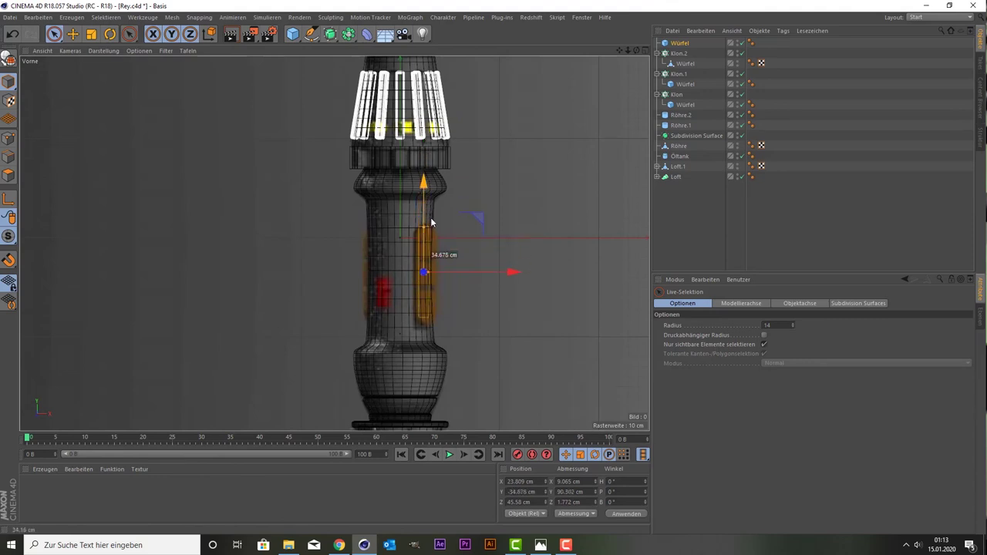
drag(432, 276, 432, 281)
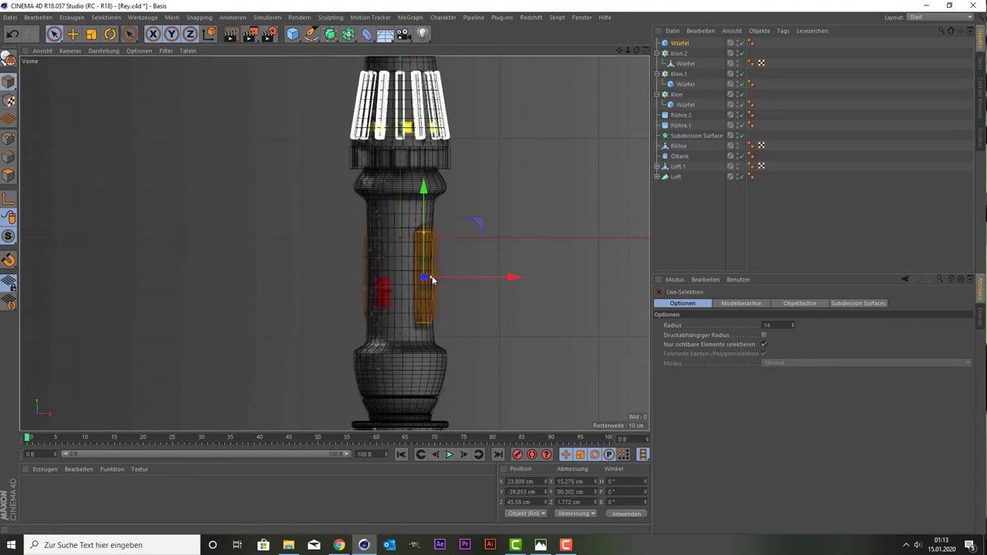
scroll(436, 289, up, 2)
scroll(437, 289, up, 2)
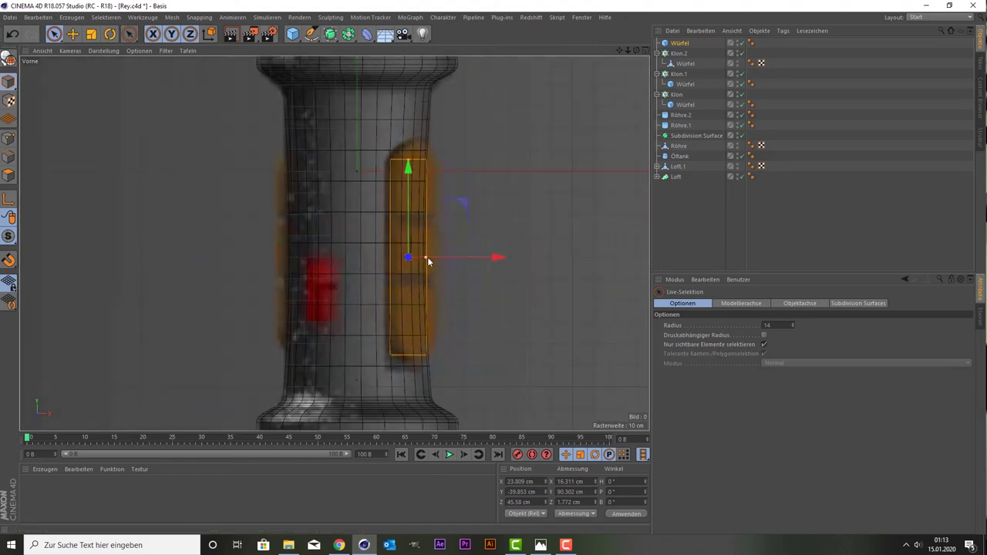
drag(428, 256, 433, 258)
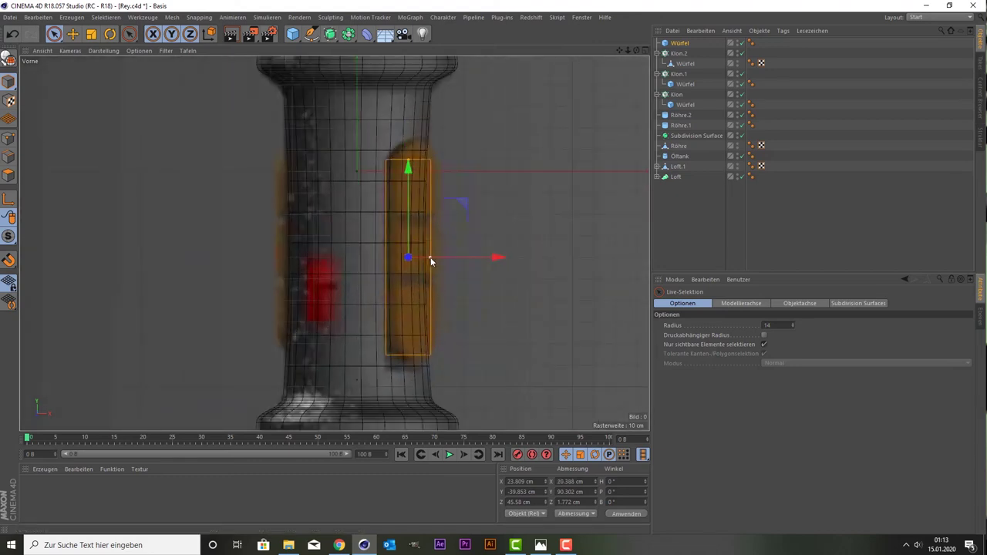
Move the plate flat against the grip's tube surface at Z 32.009 cm.
middle_click(351, 214)
middle_click(266, 168)
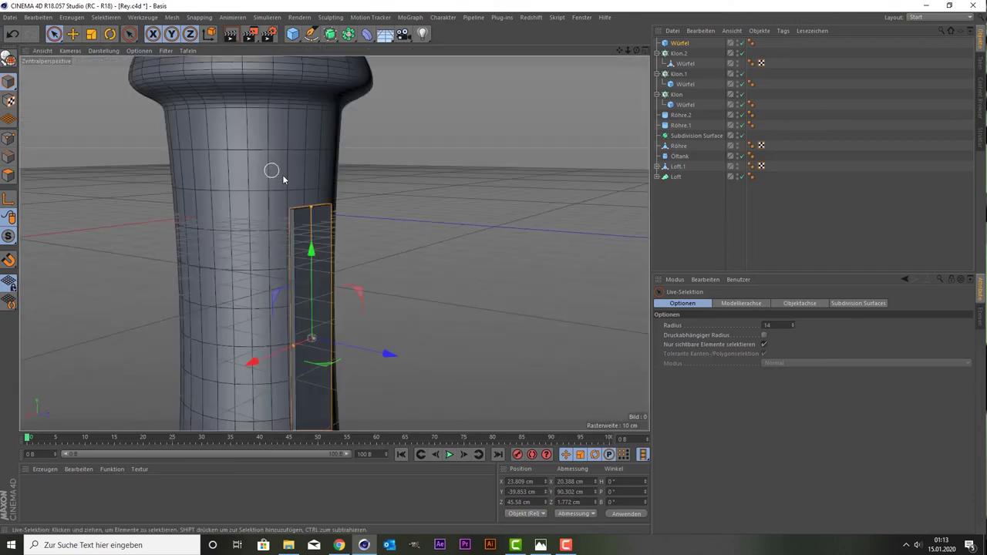
drag(635, 49, 448, 218)
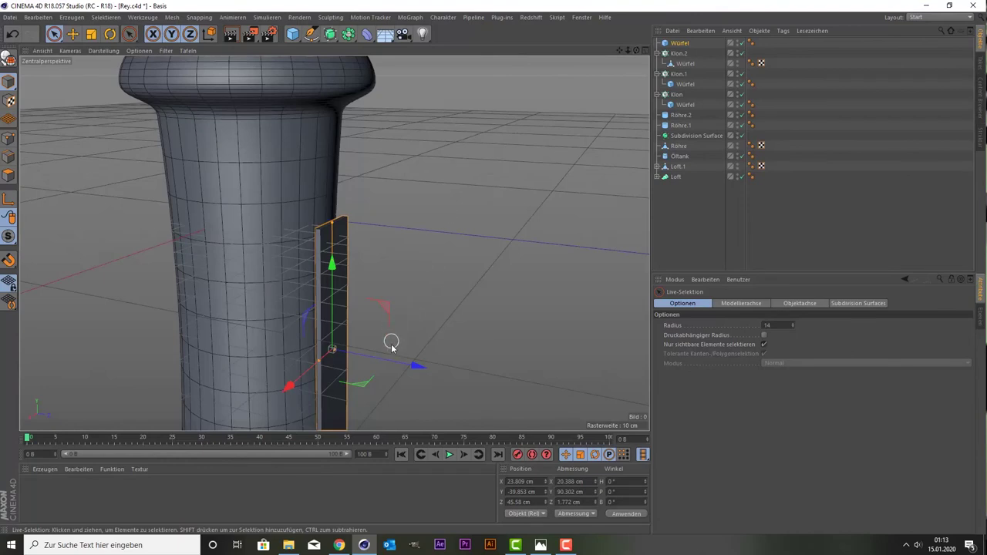
drag(394, 359, 328, 348)
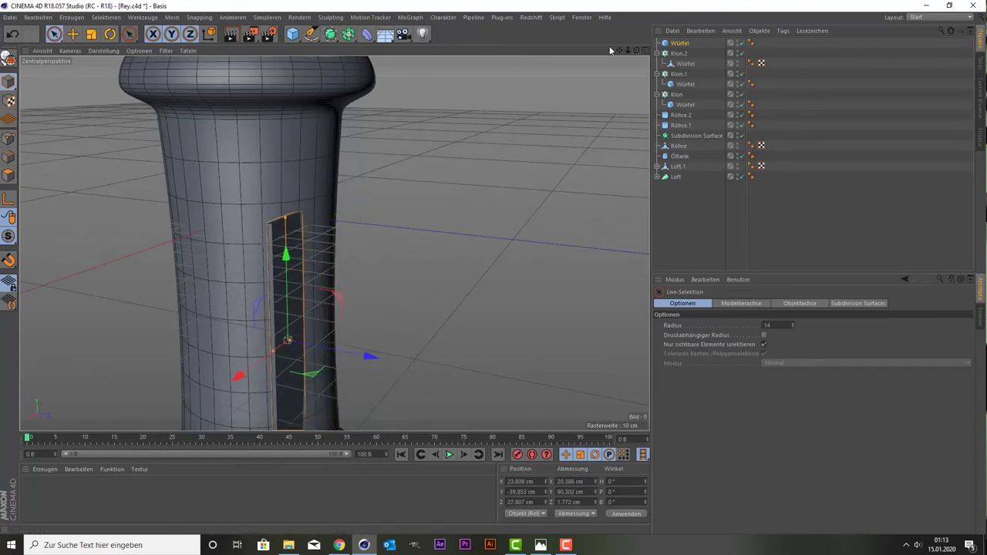
drag(635, 50, 246, 270)
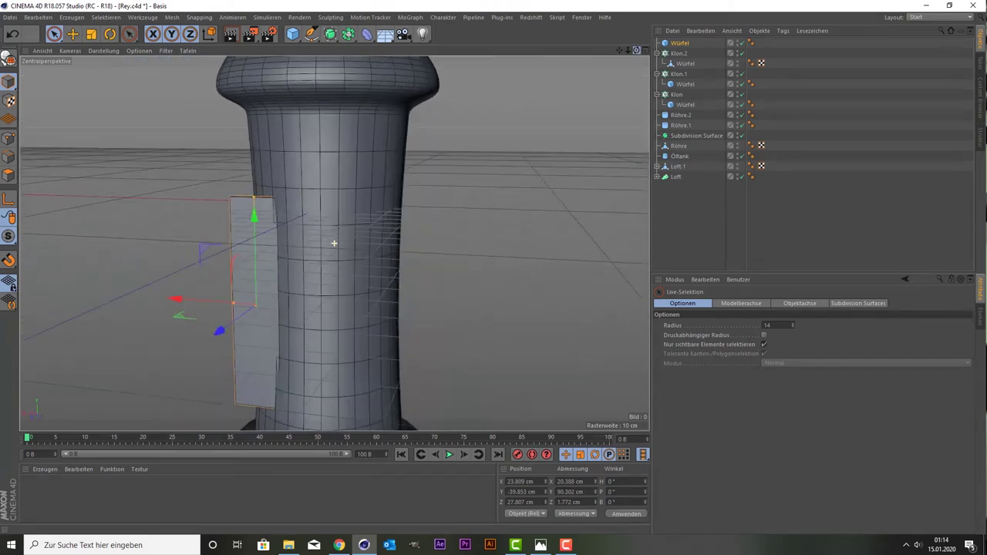
drag(175, 301, 276, 319)
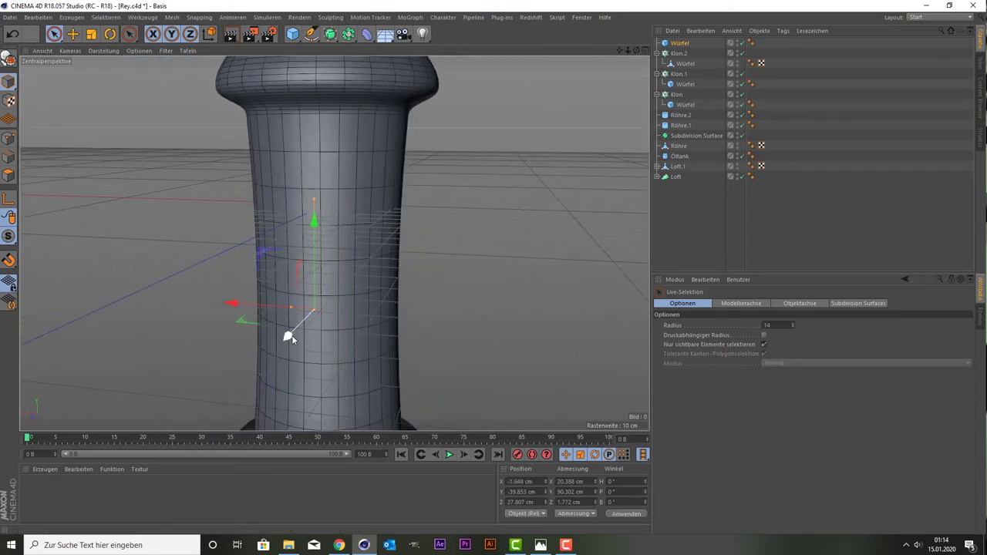
mouse_move(292, 335)
mouse_down()
mouse_move(273, 350)
mouse_move(279, 332)
mouse_up()
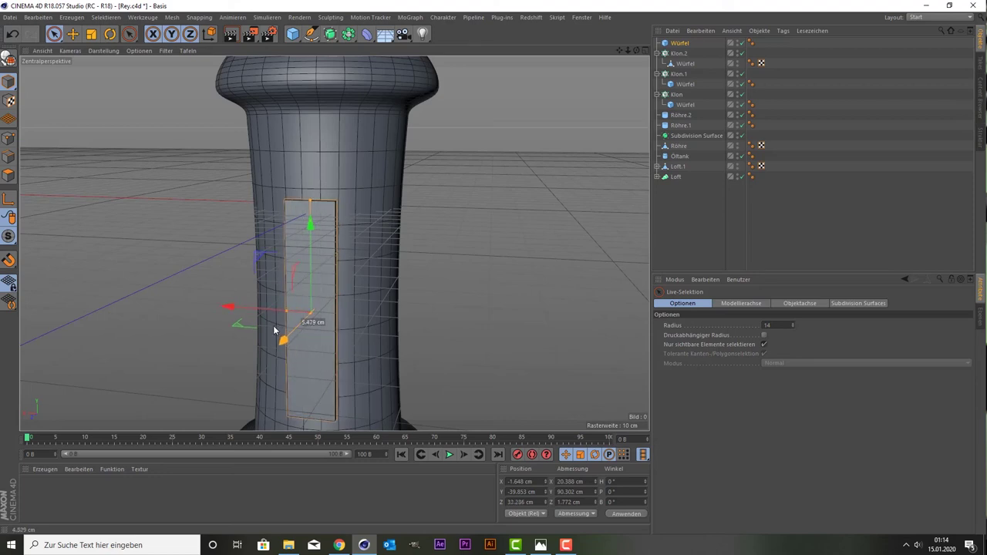
drag(277, 331, 275, 330)
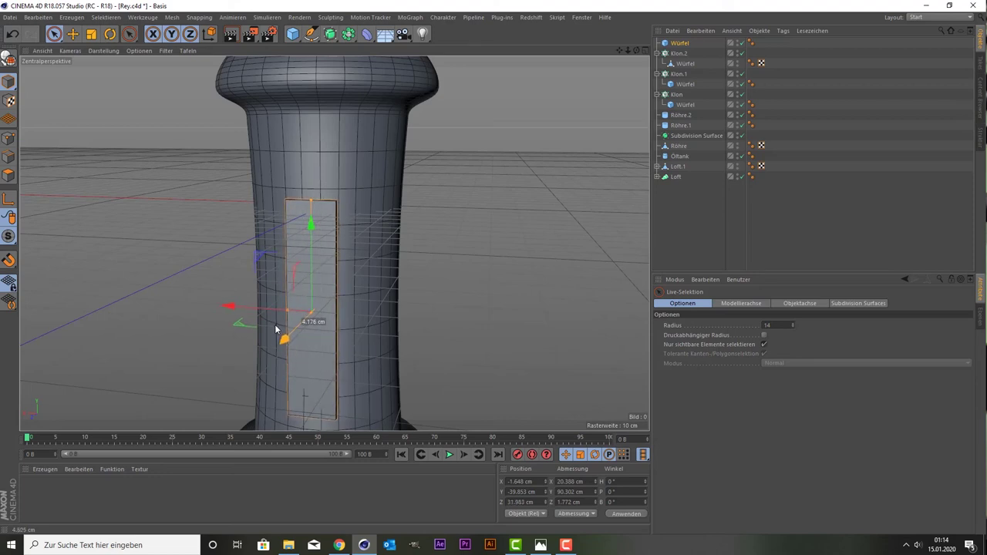
drag(276, 330, 294, 330)
Turn on rounded edges for the plate cube and try different rounding sizes.
click(679, 44)
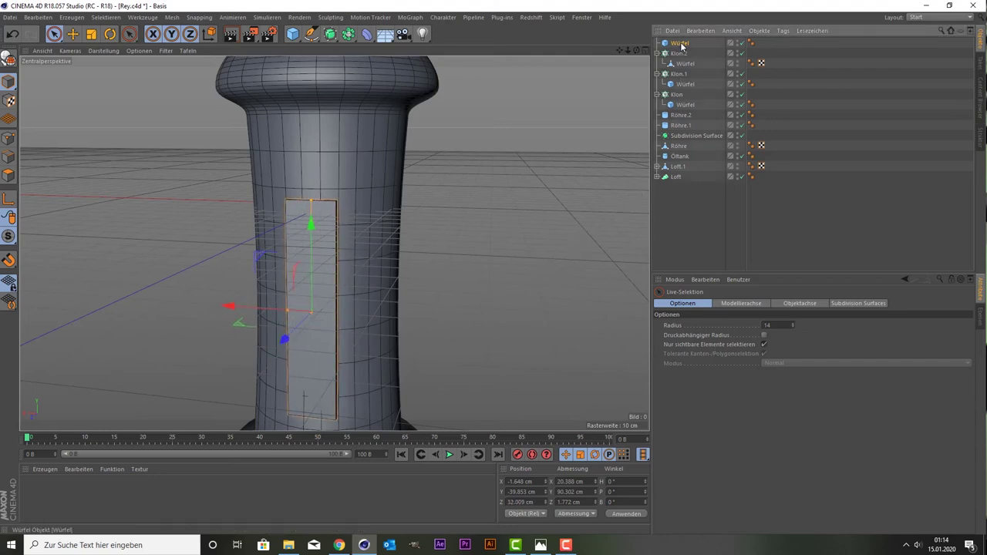
click(722, 369)
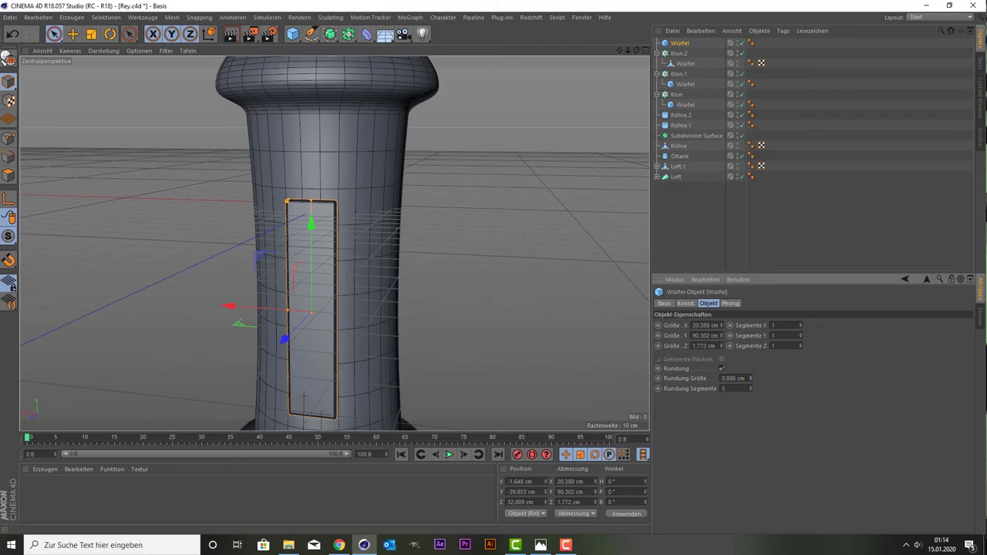
mouse_move(750, 379)
mouse_down()
mouse_move(750, 401)
mouse_move(750, 357)
mouse_up()
drag(752, 382, 748, 356)
drag(637, 51, 334, 243)
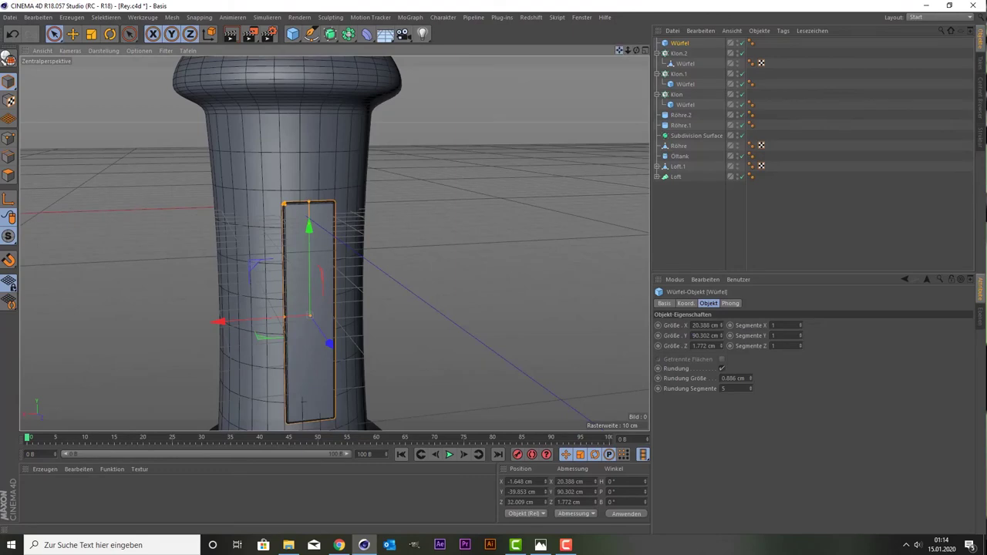
drag(618, 50, 684, 203)
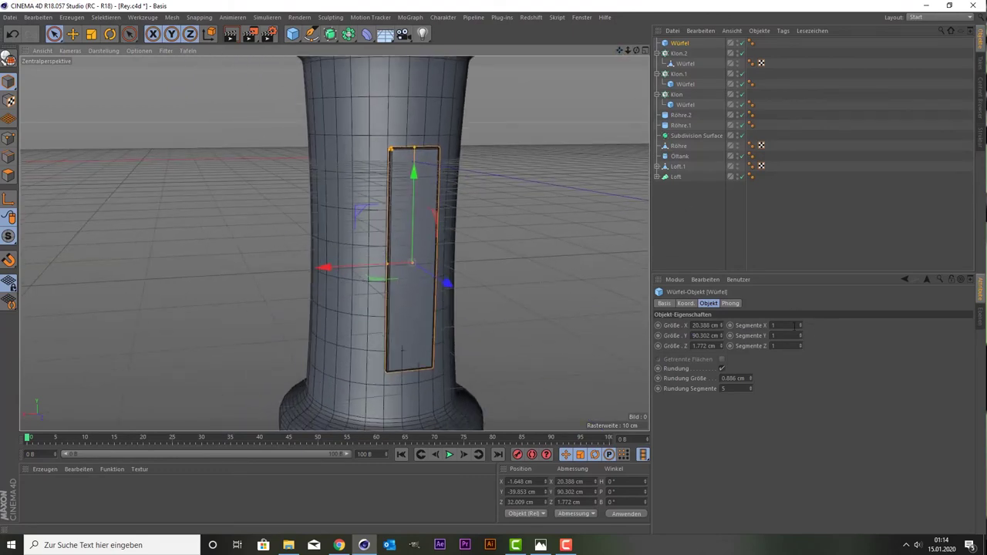
Set the plate's Segmente Y count to 3.
double_click(774, 335)
text(4)
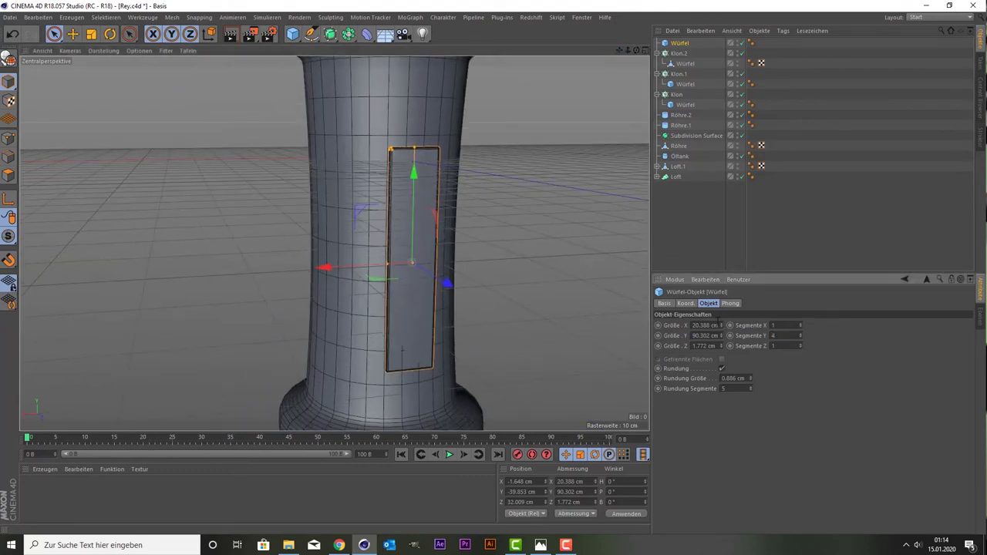
text(0)
key(Return)
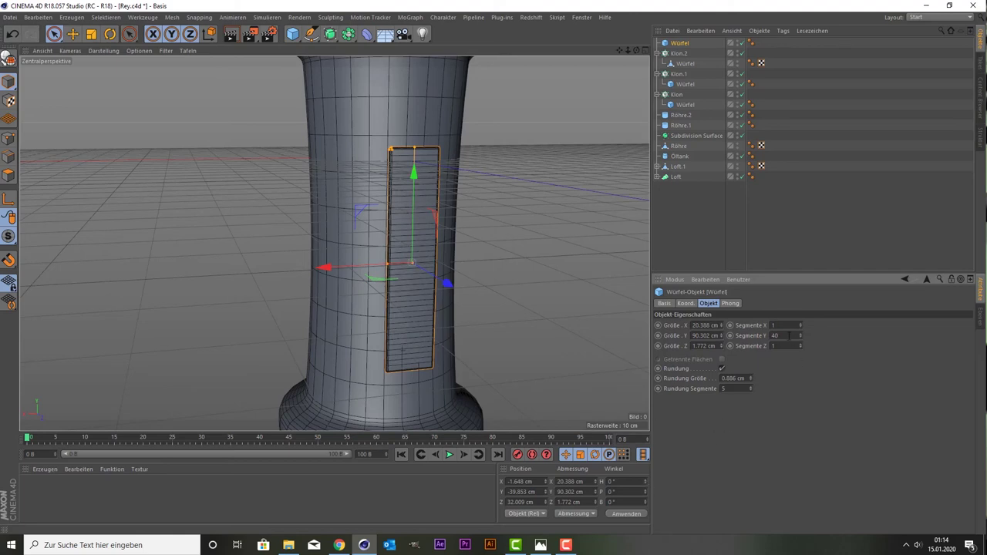
text(4)
key(Return)
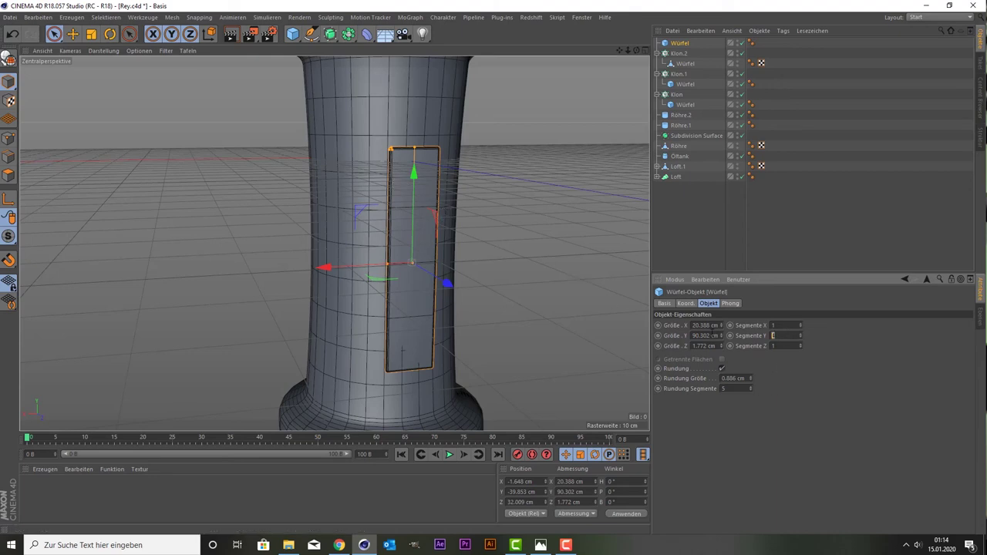
text(3)
key(Return)
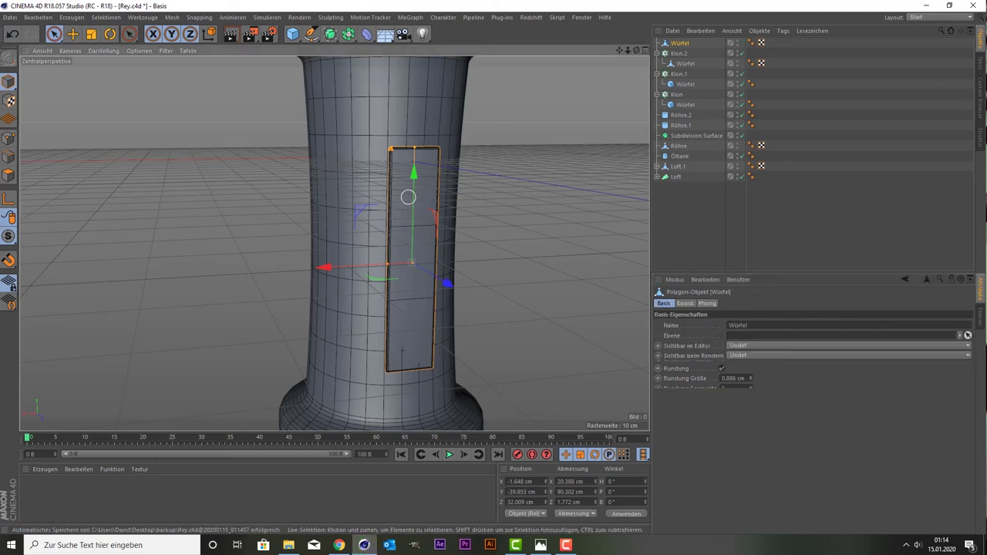
Make the plate editable and select the three faces of its front strip in Polygon mode.
key(c)
click(9, 175)
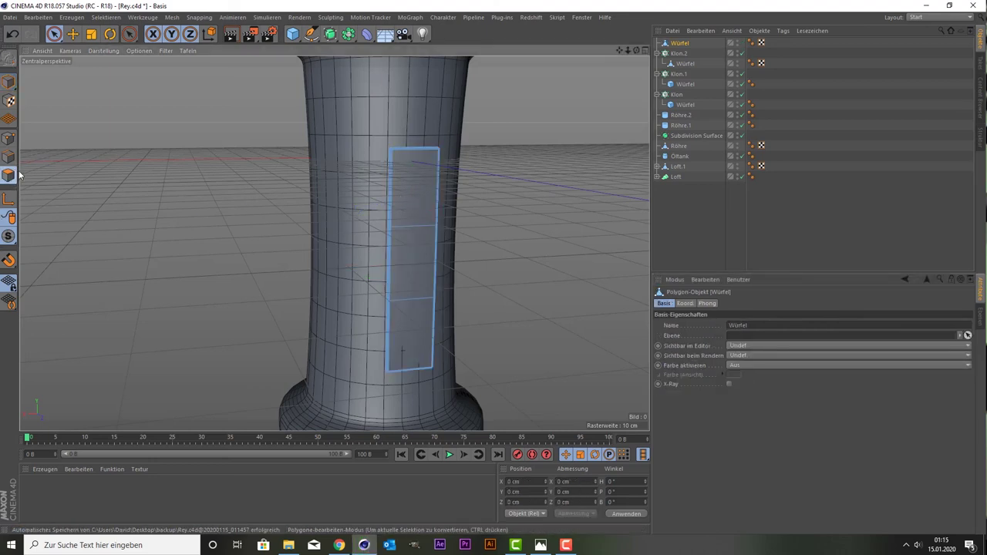
click(415, 206)
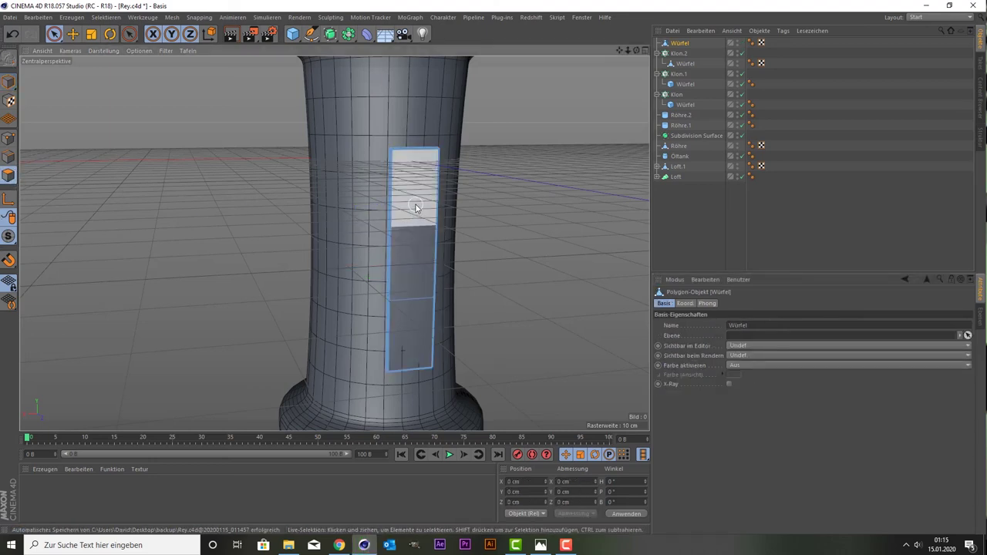
drag(415, 204, 417, 314)
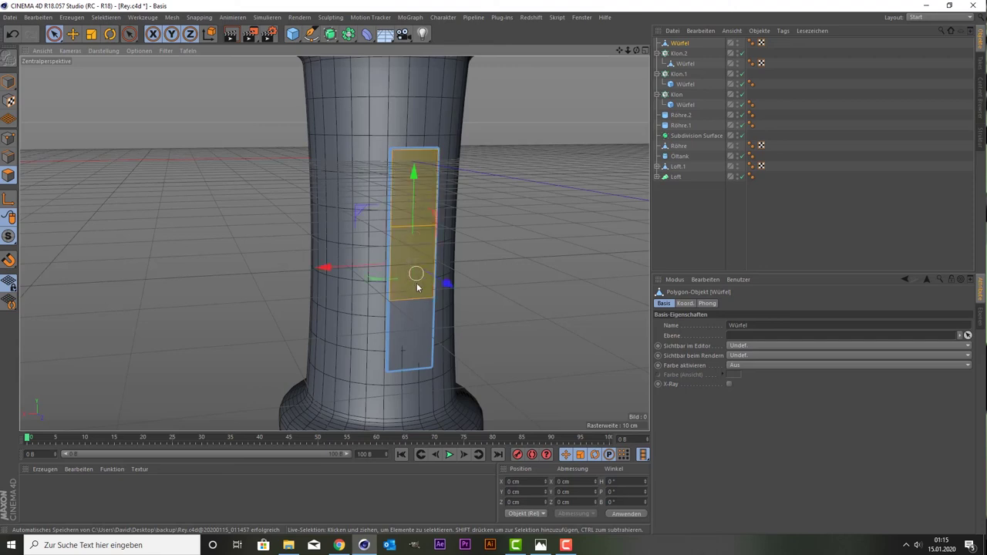
shift+click(412, 231)
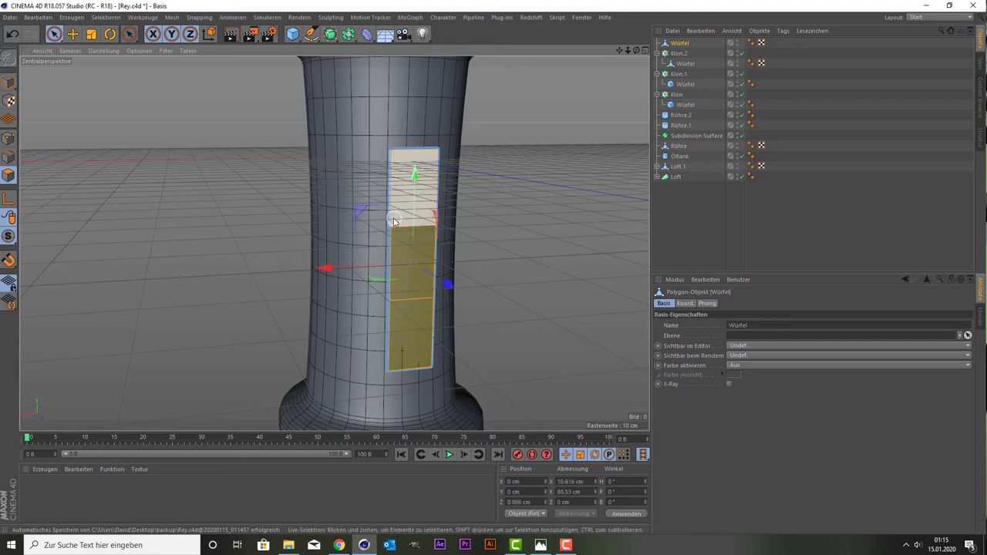
Try extruding the front faces outward with Gruppen erhalten off, then undo it.
right_click(339, 195)
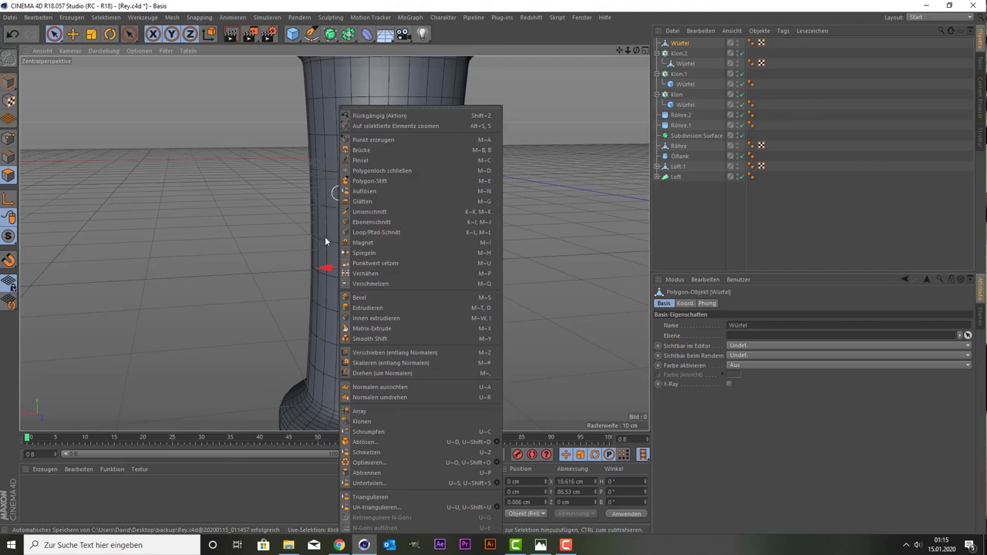
click(384, 308)
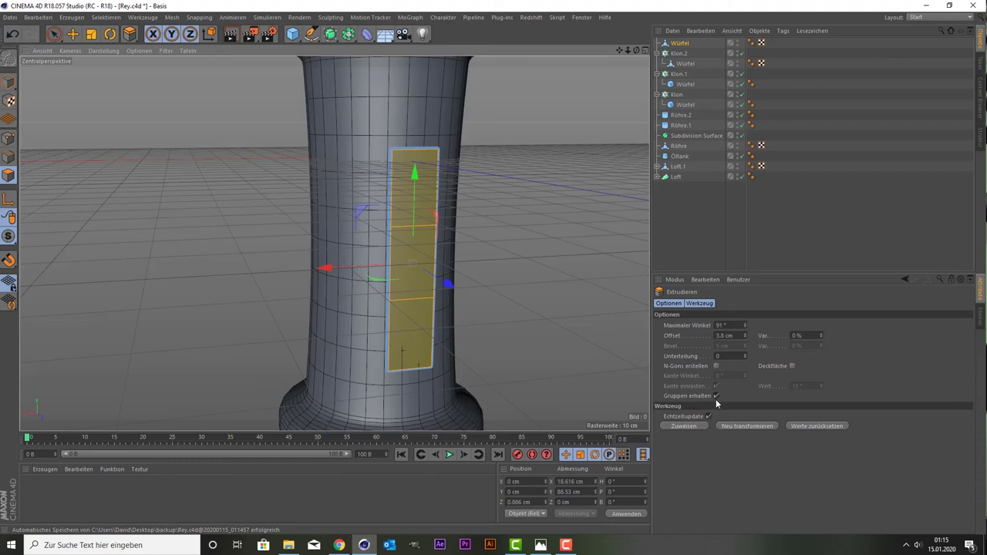
click(715, 395)
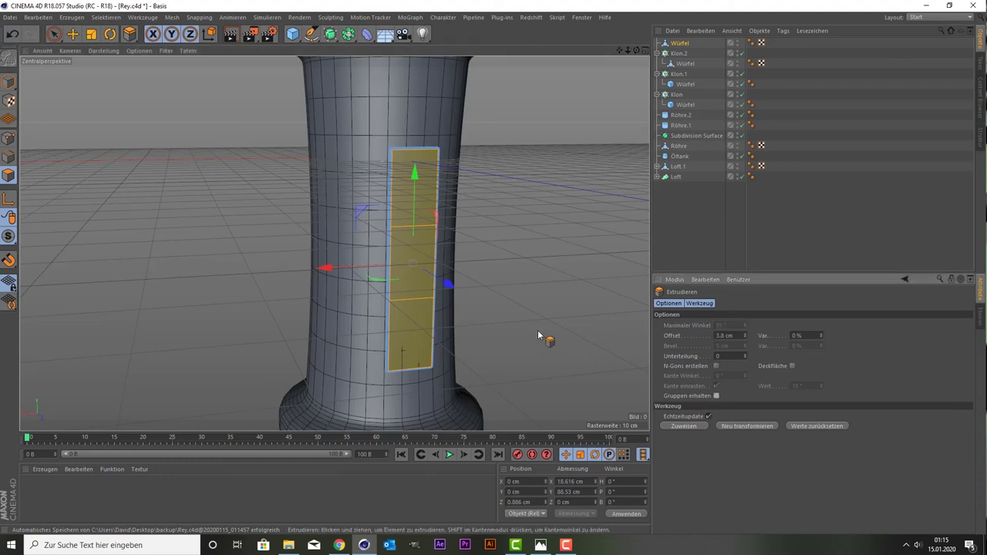
drag(540, 337, 575, 339)
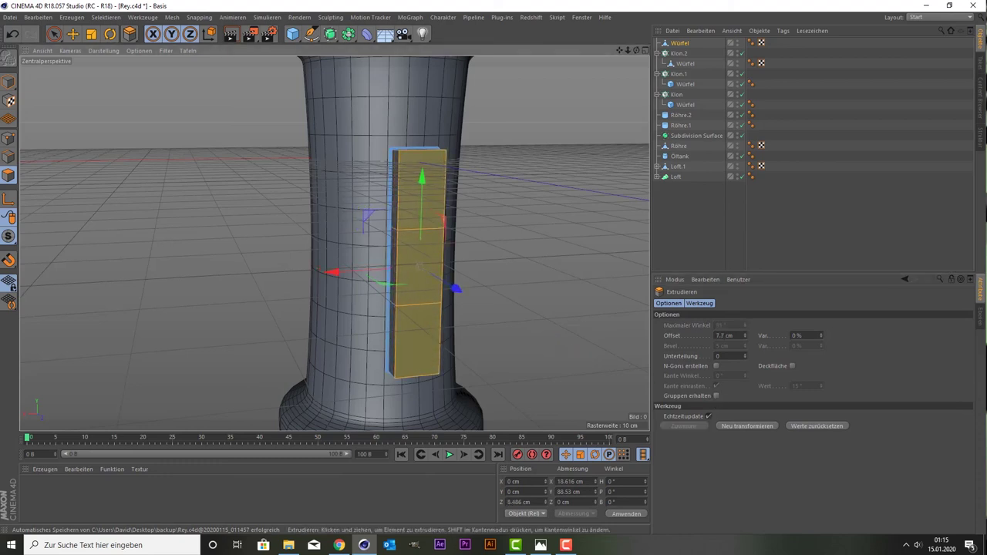
key(ctrl+z)
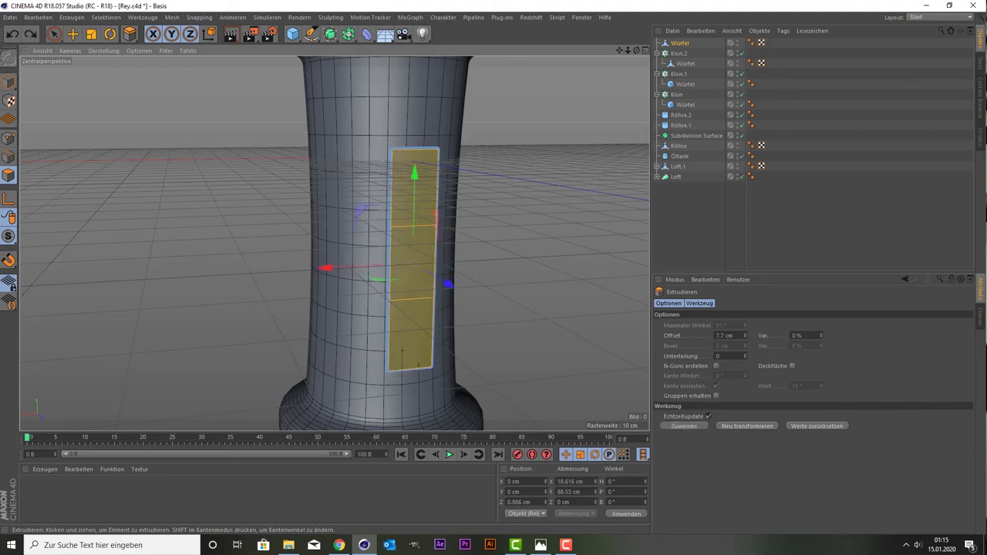
Inset each front face separately with Innen extrudieren at about a 3.1 cm offset.
right_click(230, 217)
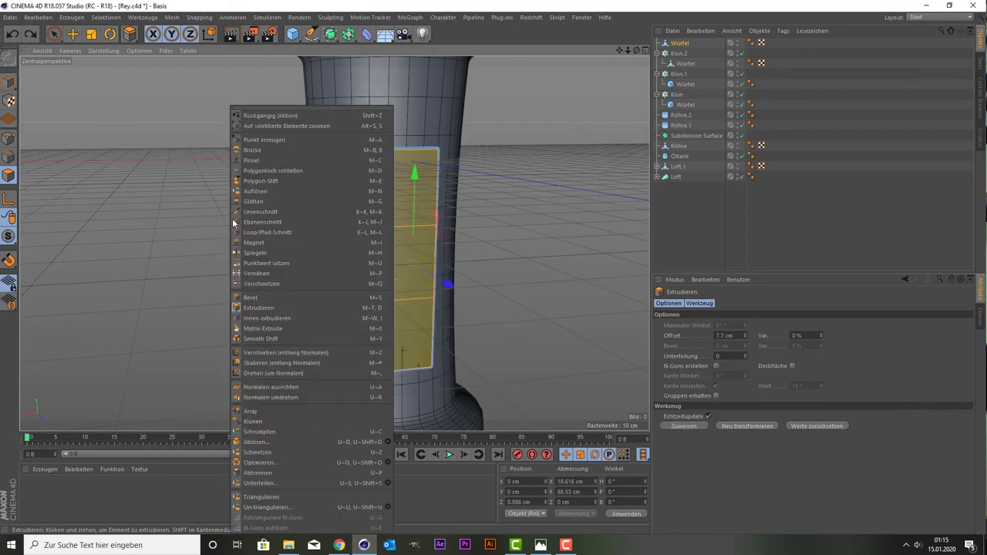
click(280, 319)
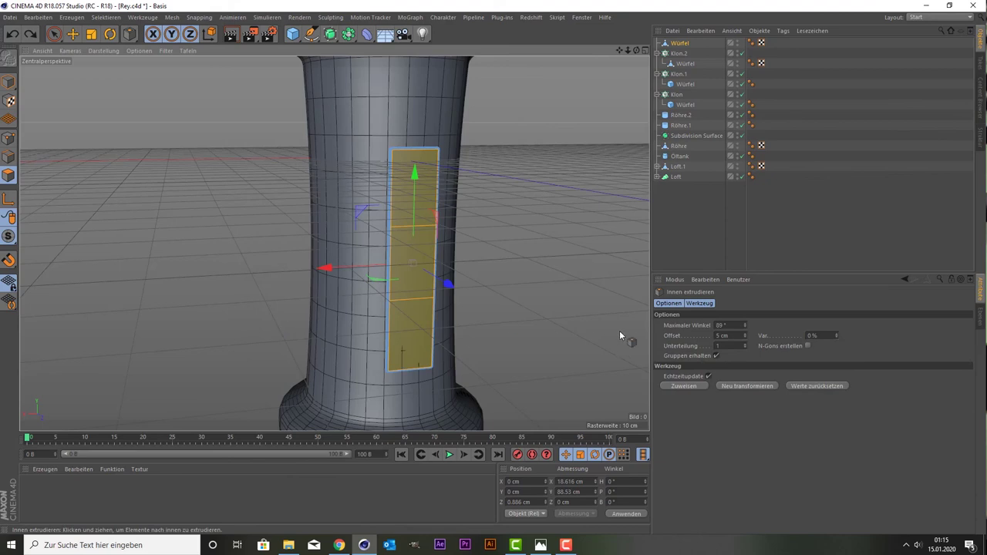
click(715, 355)
drag(574, 328, 559, 328)
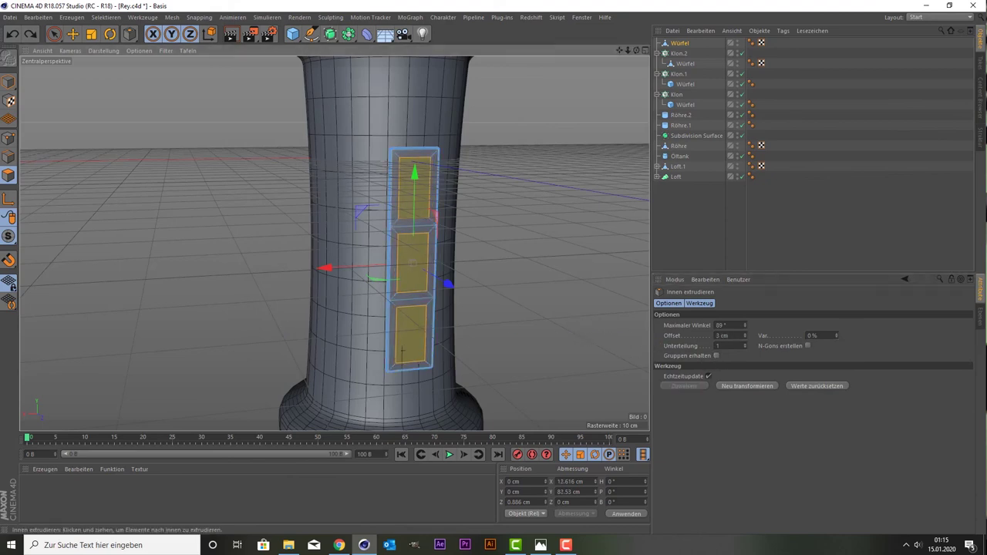
drag(402, 351, 401, 351)
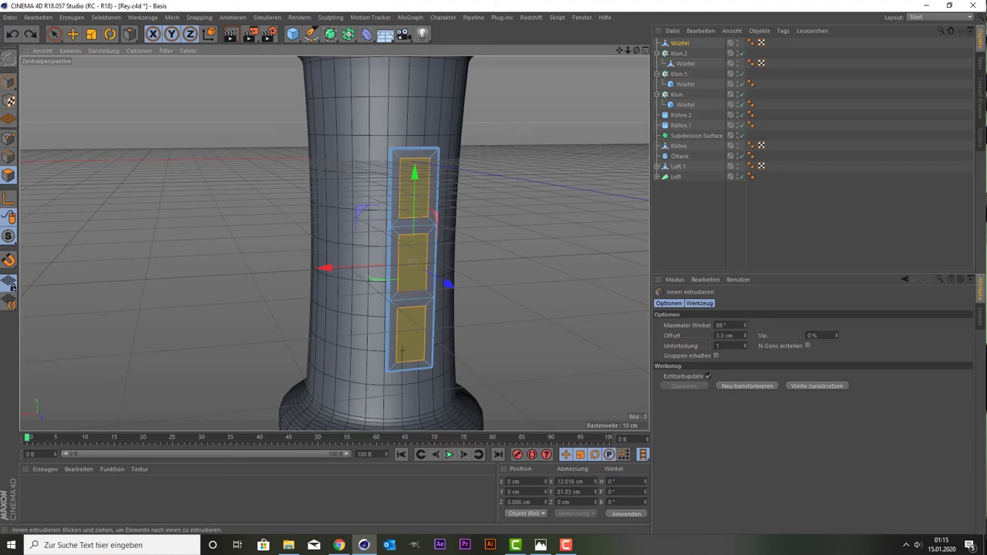
drag(402, 350, 401, 351)
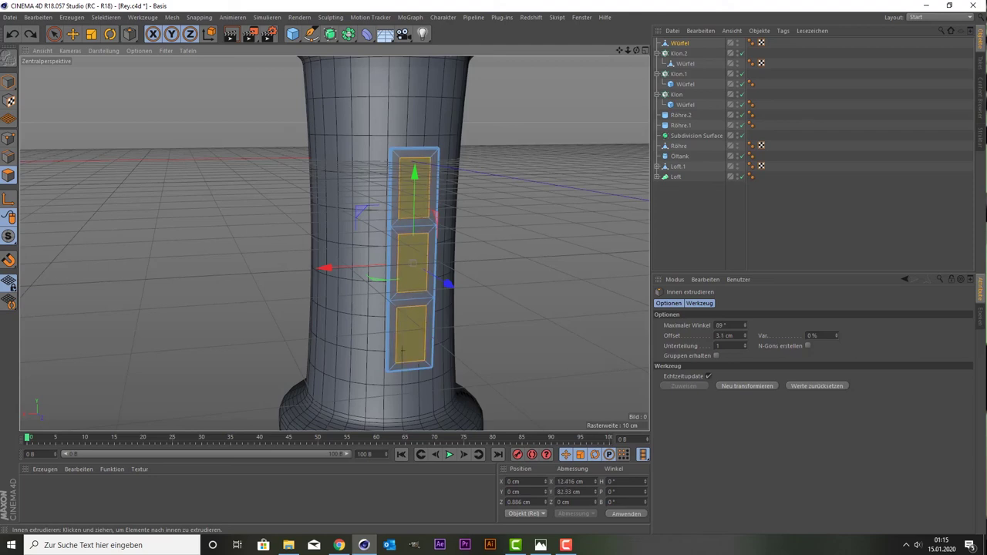
Extrude the three inset panel faces outward by 1.6 cm, then deselect them.
right_click(552, 276)
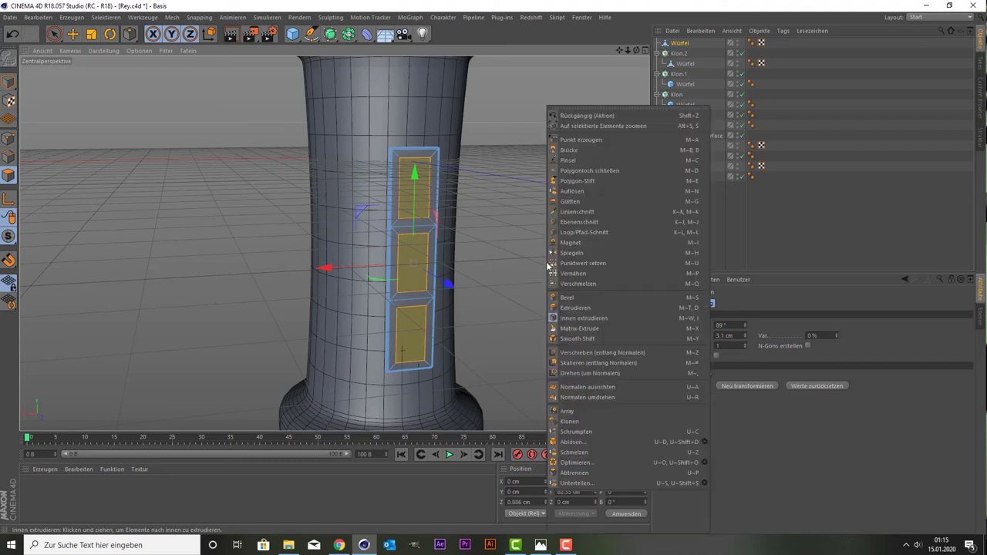
click(573, 308)
drag(538, 330, 566, 330)
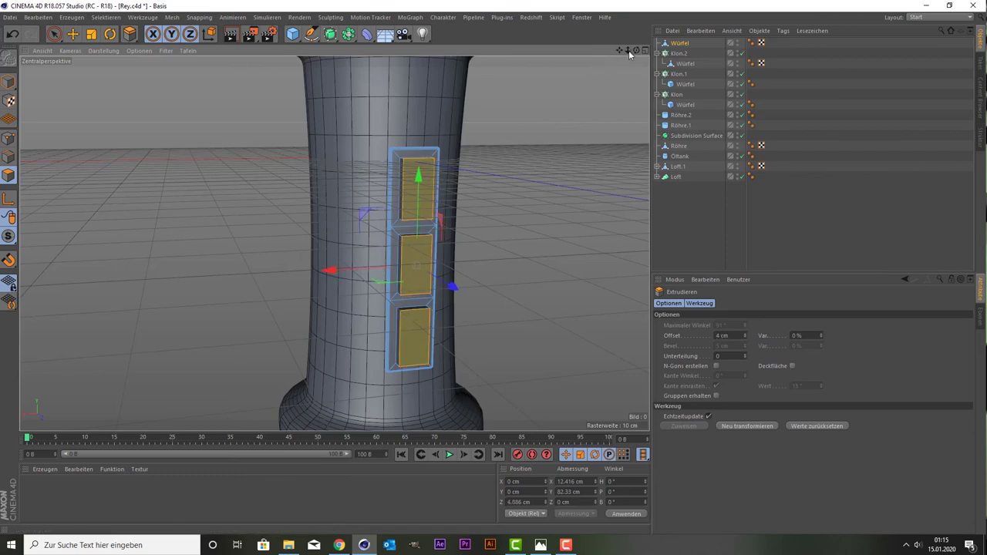
drag(637, 53, 334, 242)
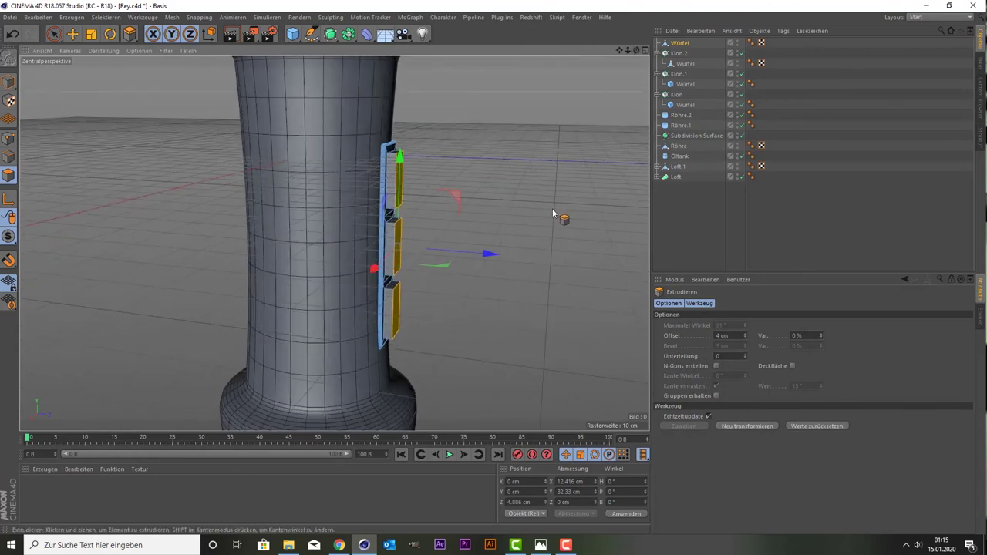
drag(557, 214, 509, 215)
key(ctrl+z)
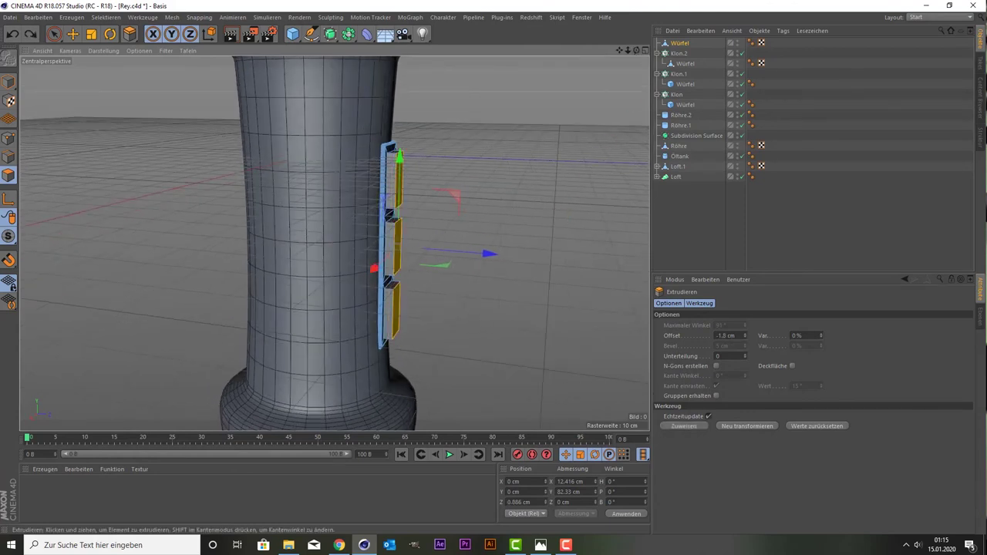
drag(547, 221, 580, 221)
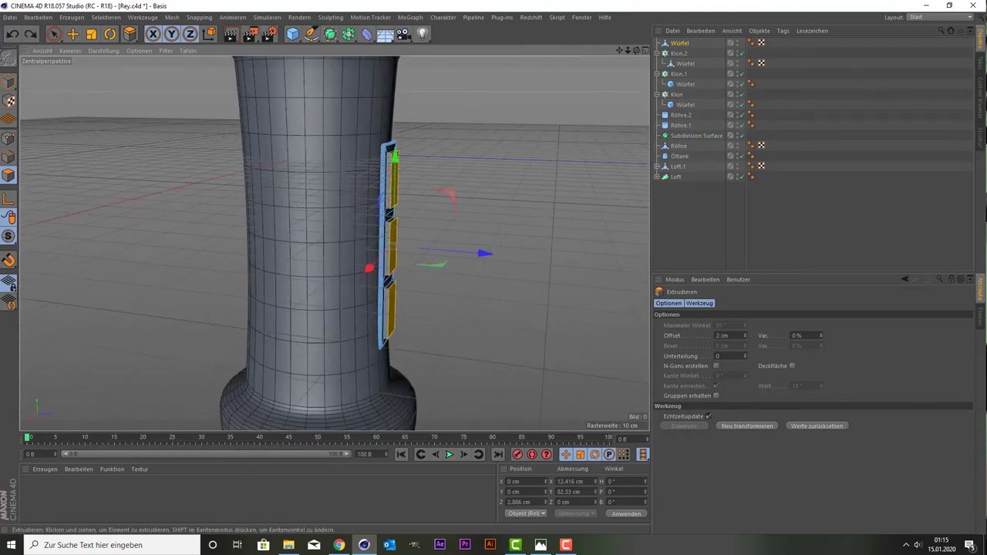
click(697, 217)
Duplicate the panelled Würfel strip and move the copy to the column's opposite side.
click(673, 44)
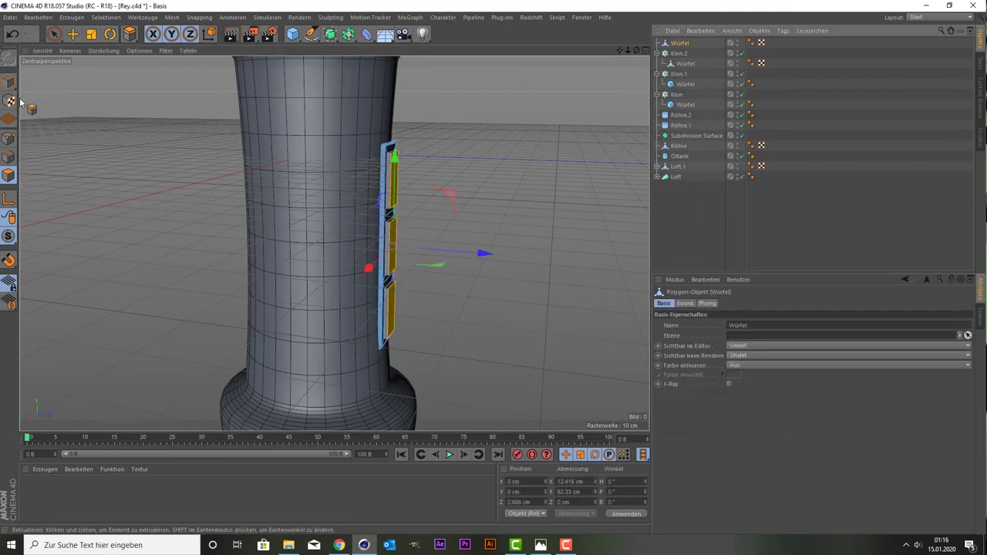
click(9, 82)
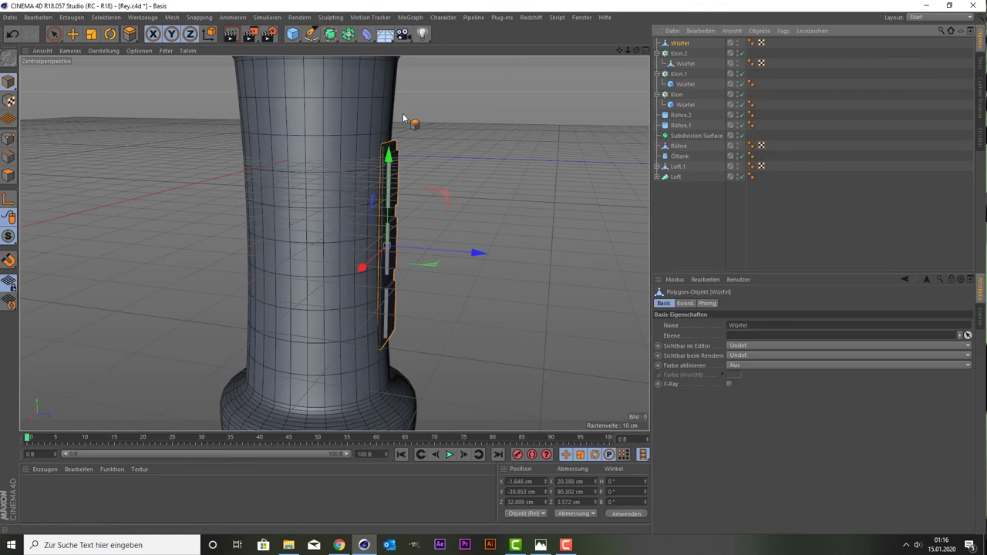
key(ctrl+c)
key(ctrl+v)
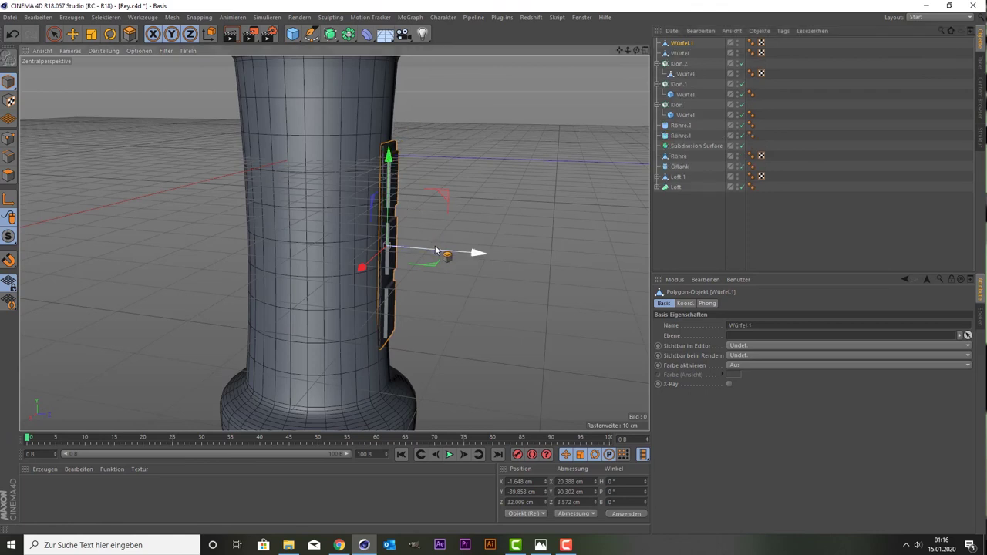
drag(434, 248, 292, 249)
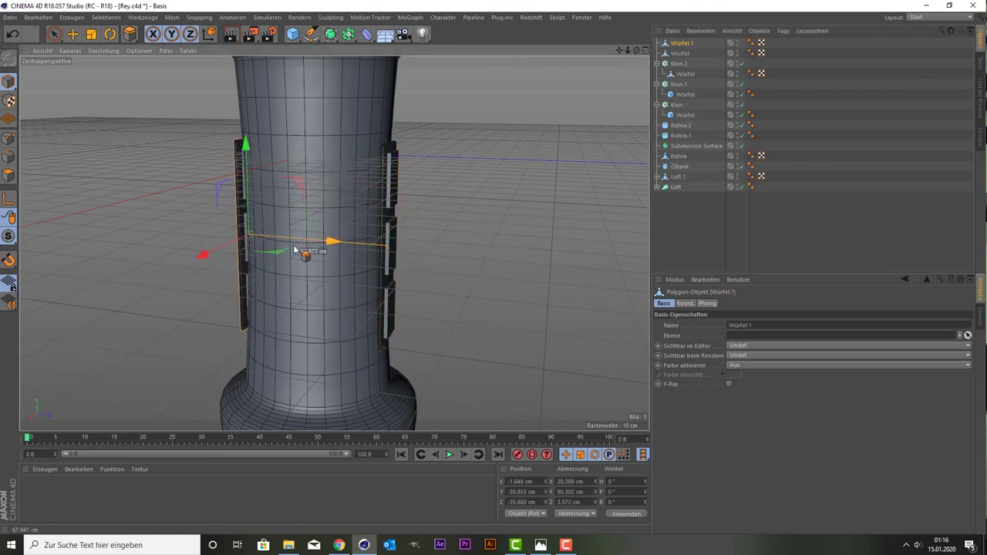
drag(291, 250, 331, 250)
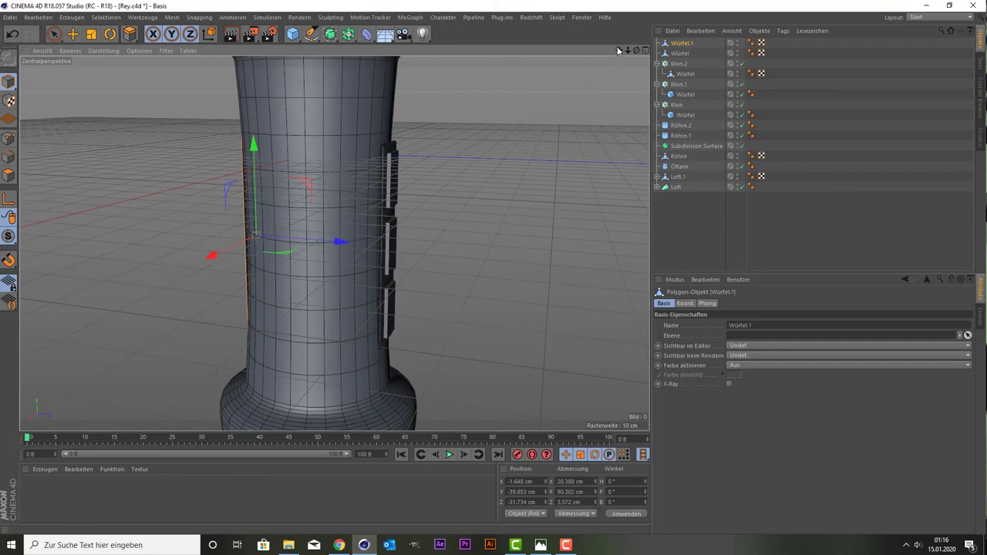
mouse_move(619, 50)
mouse_down()
mouse_move(632, 51)
mouse_move(334, 243)
mouse_move(415, 185)
mouse_up()
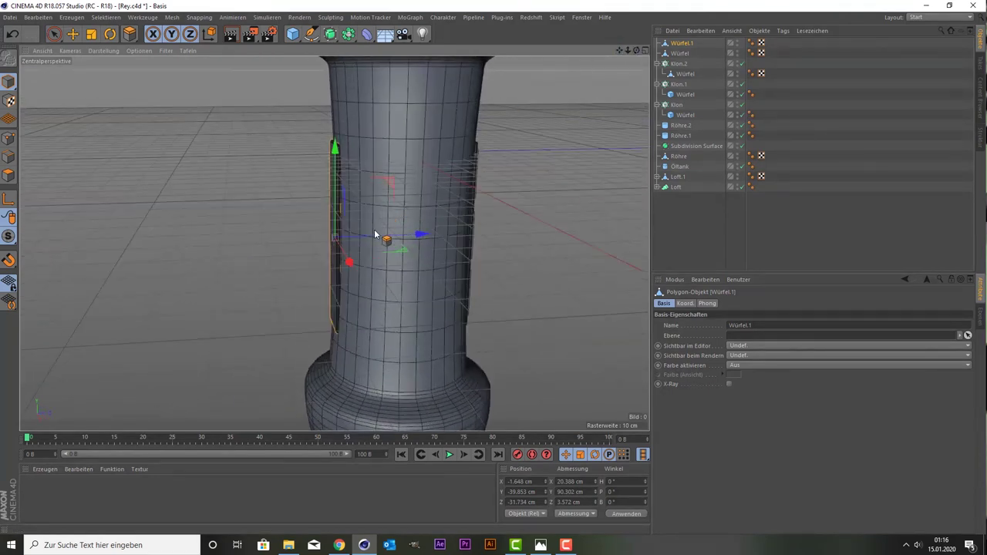
drag(379, 237, 364, 236)
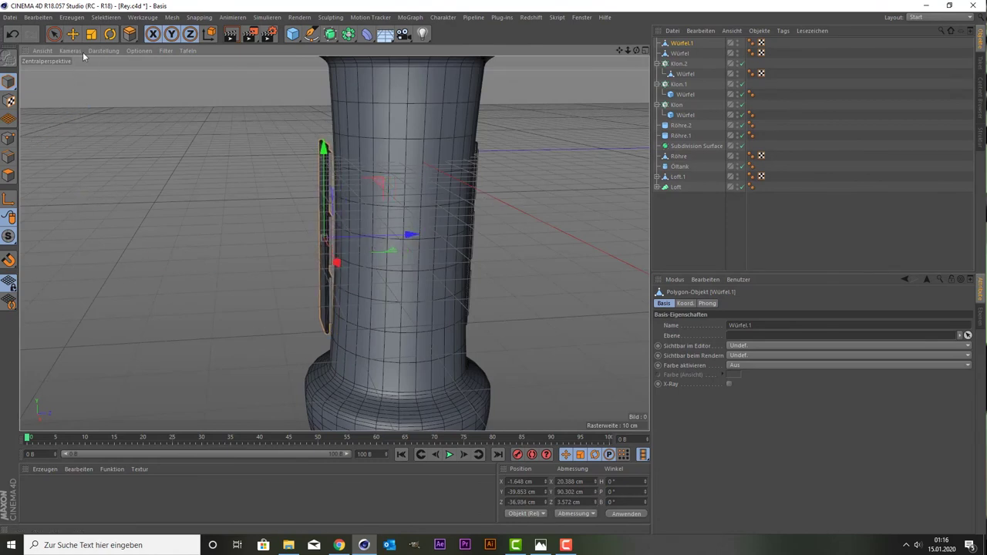
Rotate the copy to 180° heading and set it against the column at Z −29.906 cm.
click(110, 34)
drag(306, 257, 305, 255)
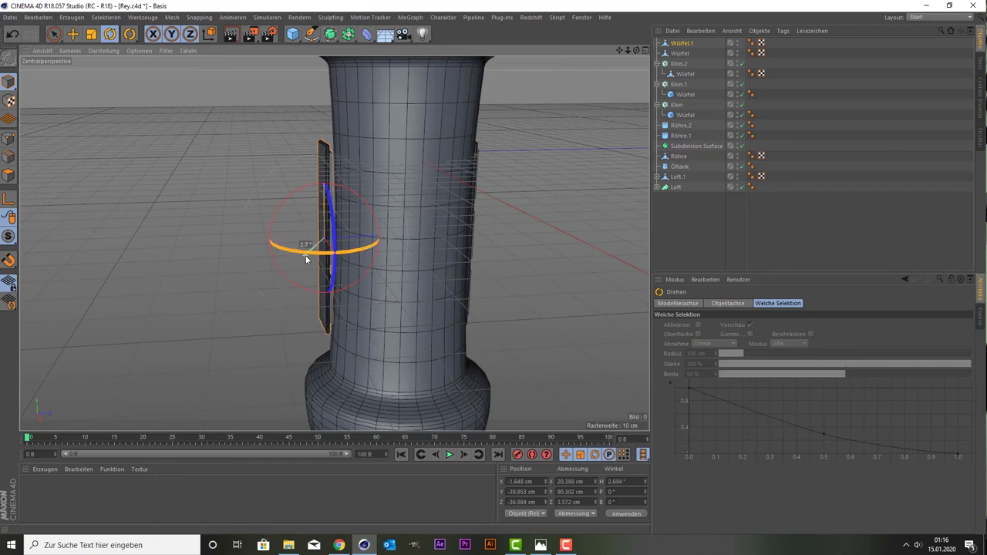
key(ctrl+z)
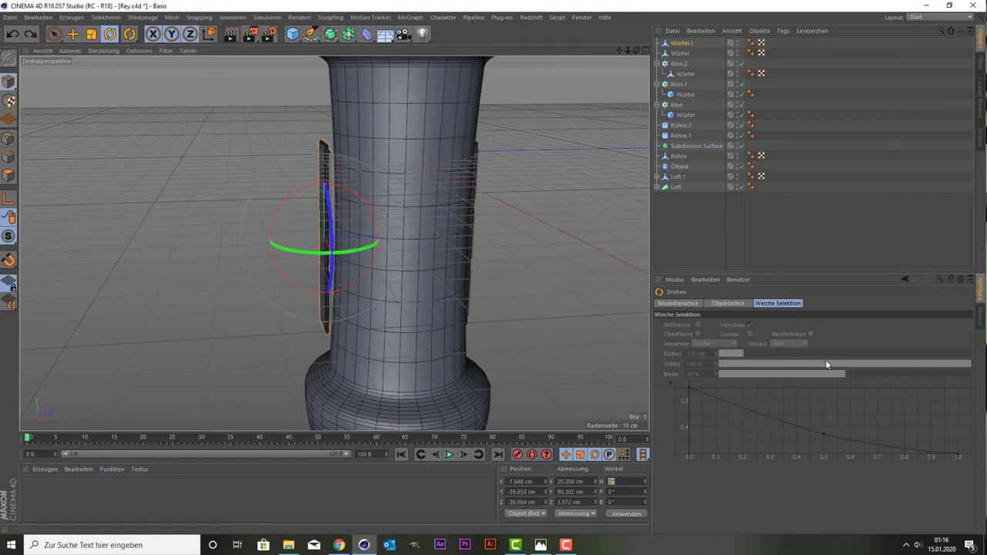
key(ctrl+y)
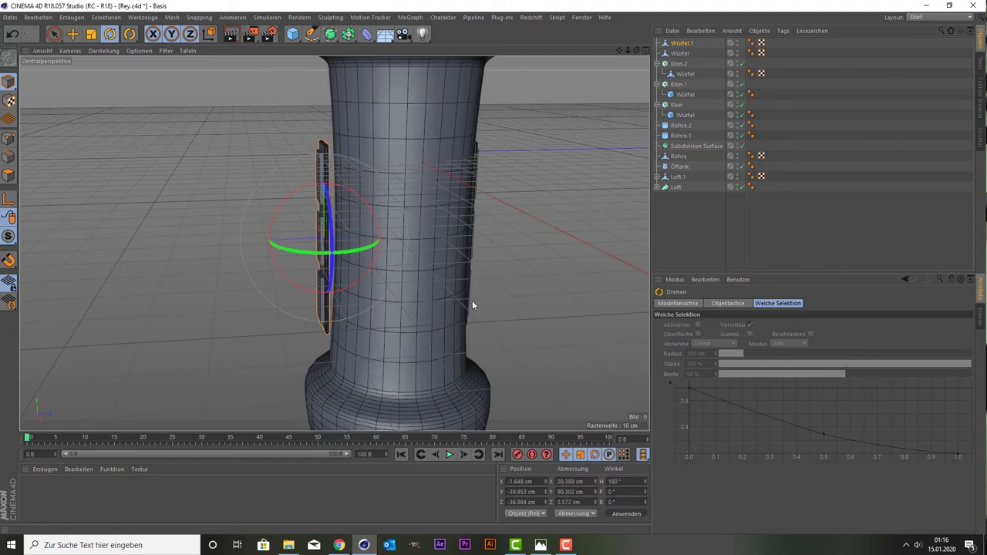
key(space)
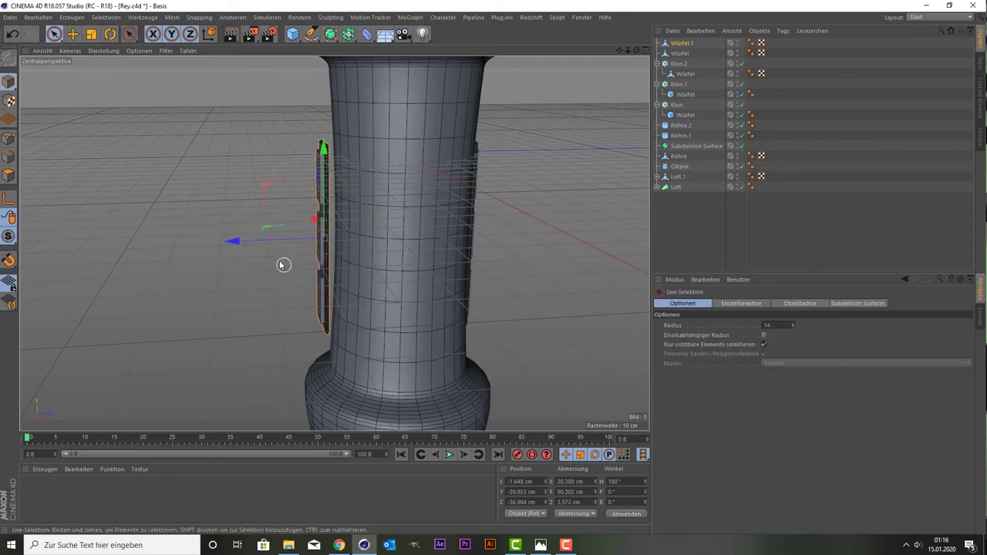
drag(271, 241, 286, 241)
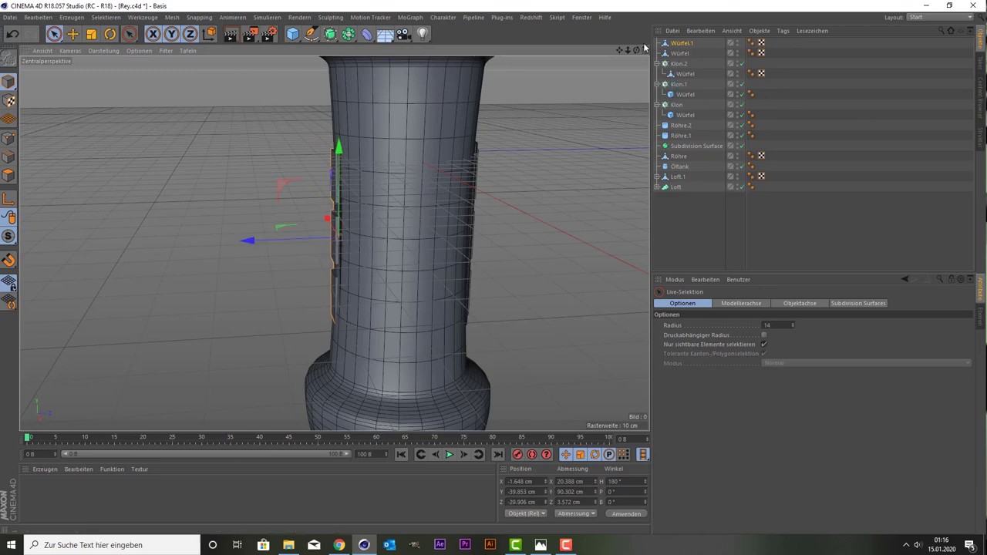
drag(636, 51, 603, 74)
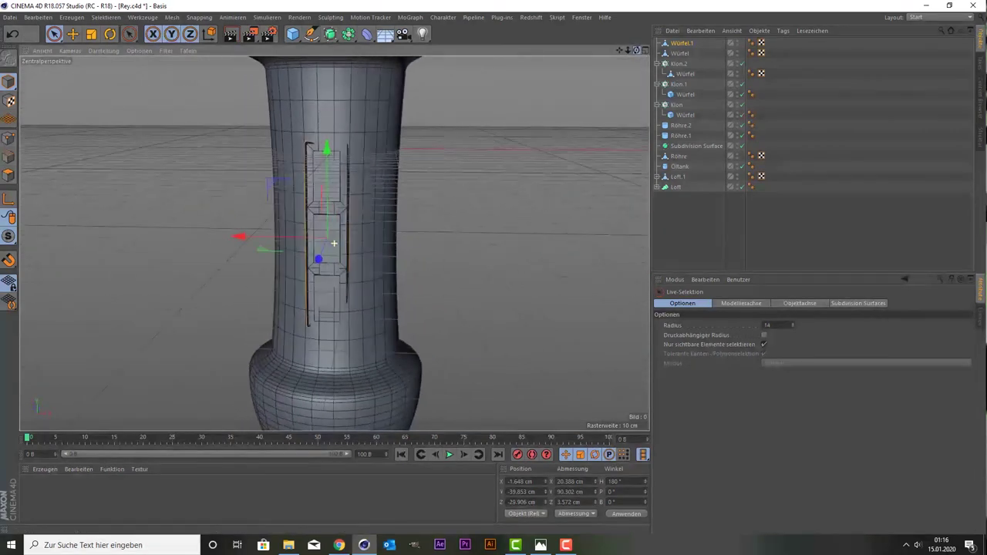
Shift Würfel.1 about 1 cm along Z and check its fit in the front and perspective views.
drag(266, 259, 308, 245)
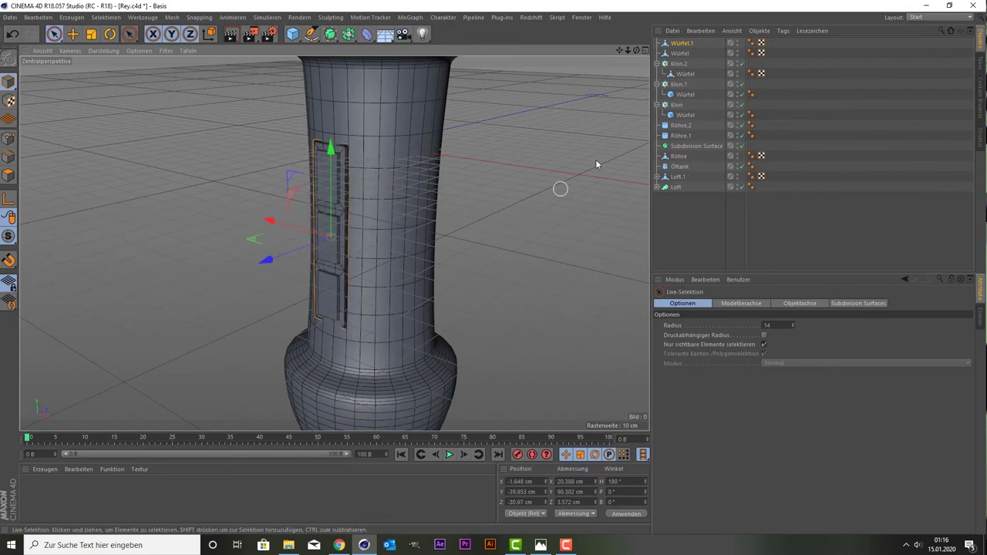
middle_click(529, 147)
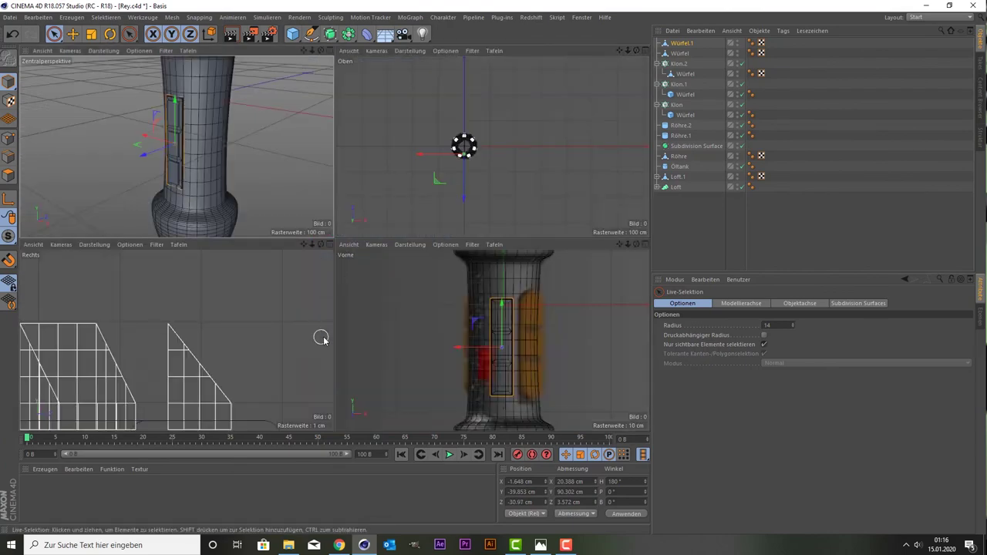
middle_click(401, 312)
scroll(435, 291, down, 5)
scroll(441, 266, down, 3)
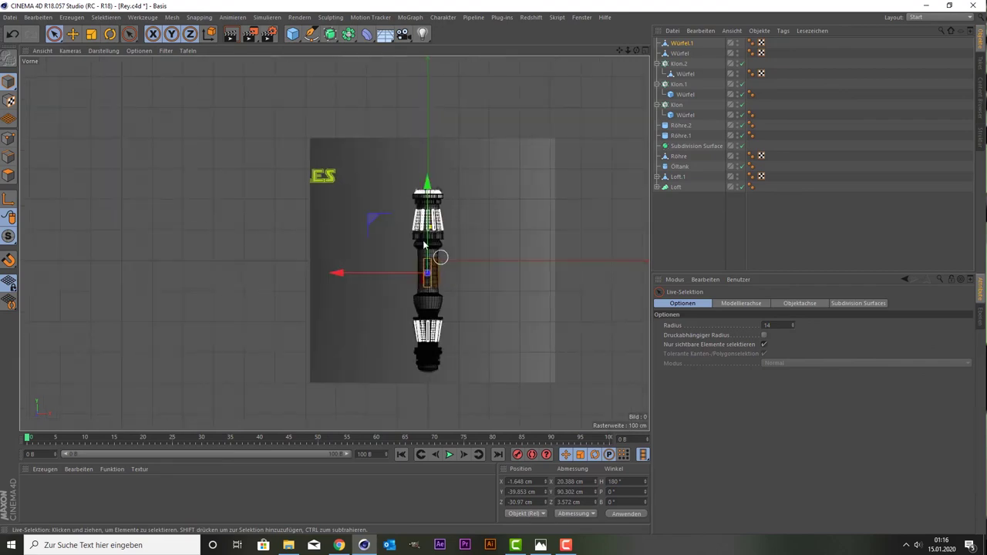
middle_click(205, 164)
middle_click(193, 154)
scroll(307, 158, down, 3)
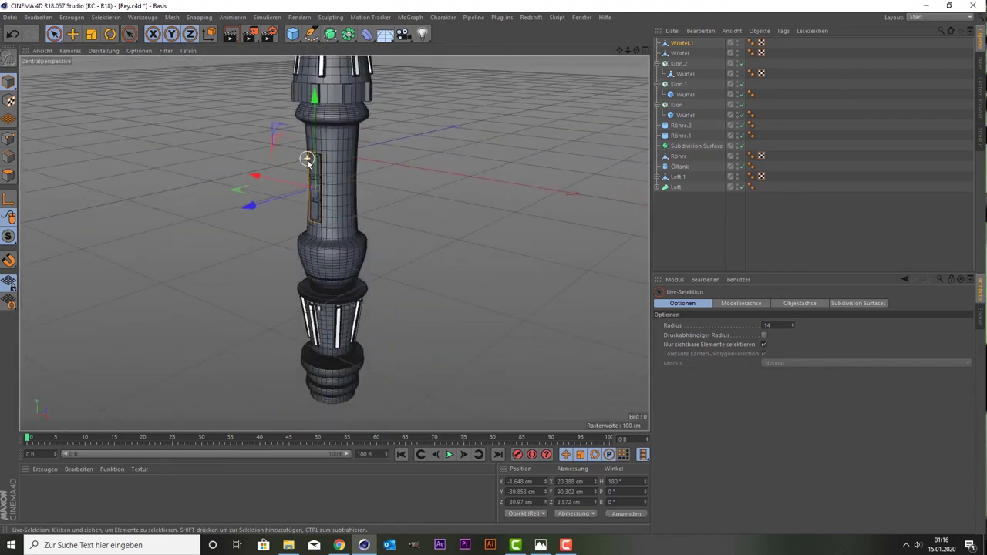
scroll(307, 159, down, 2)
Deselect the strip, look over the hilt, and select Loft.1 alone.
click(726, 234)
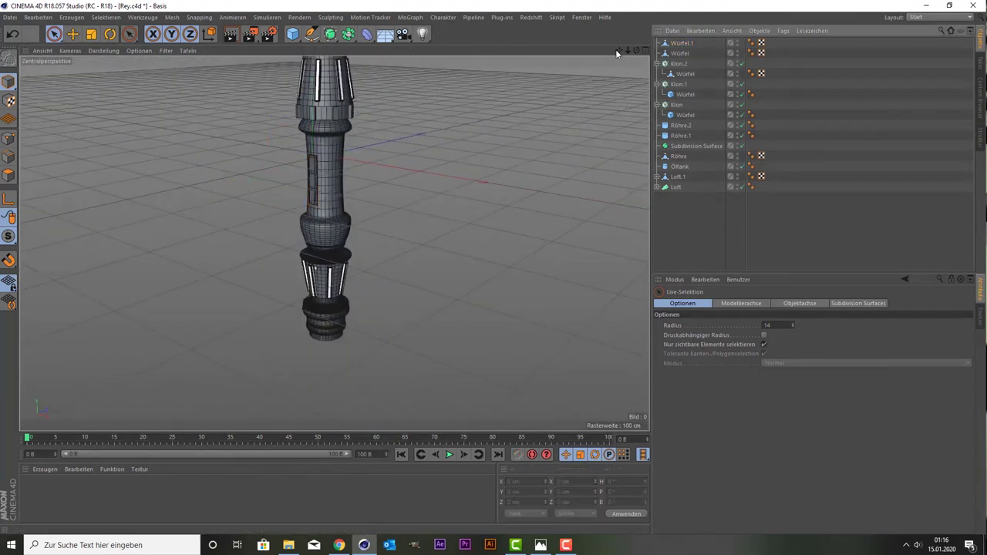
drag(618, 50, 622, 69)
drag(335, 244, 337, 220)
scroll(337, 220, up, 4)
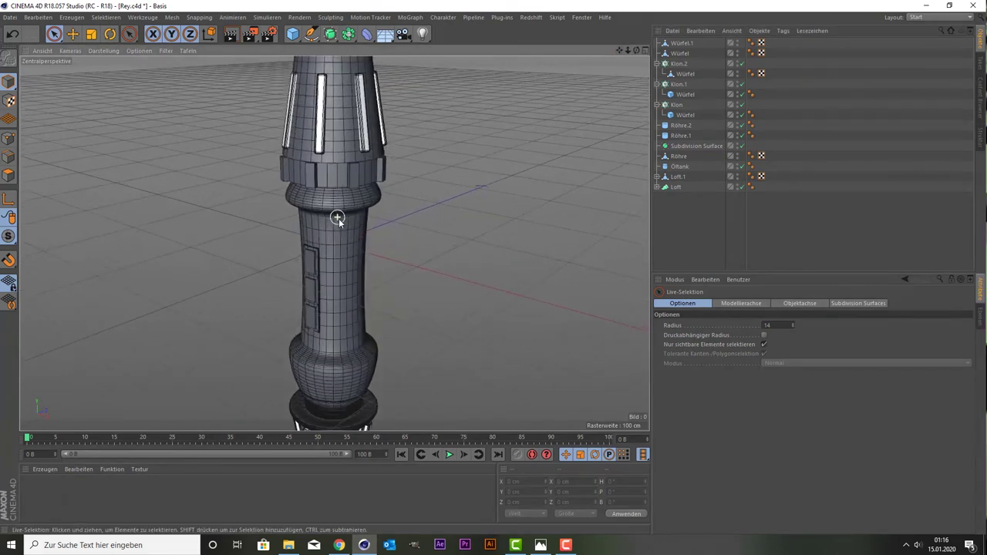
scroll(342, 202, down, 1)
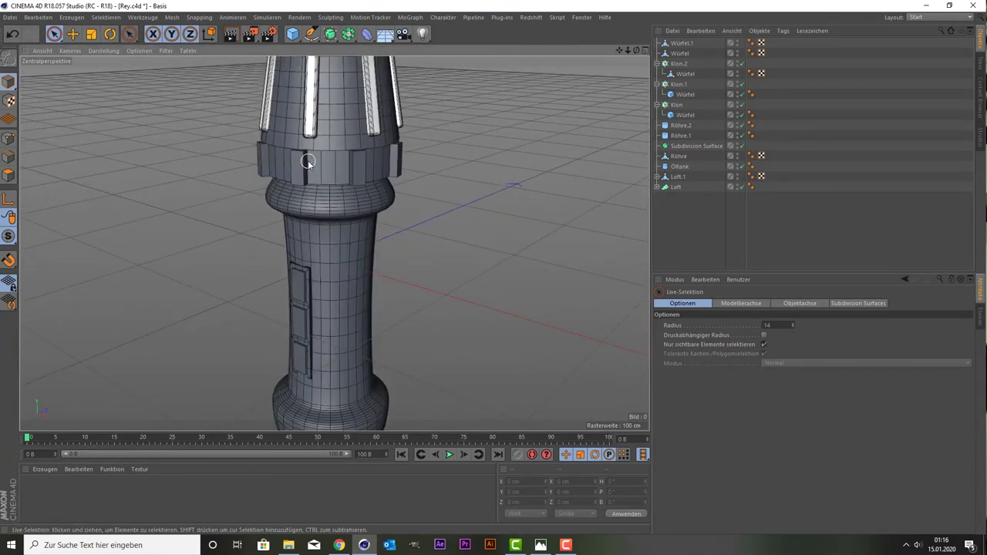
scroll(308, 161, down, 2)
scroll(307, 161, down, 2)
scroll(308, 160, up, 1)
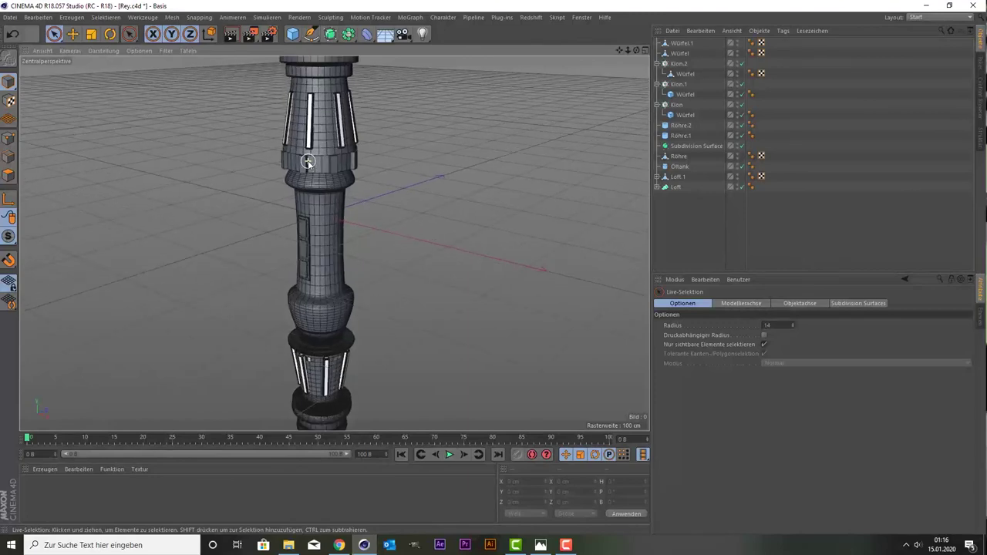
scroll(307, 160, up, 3)
scroll(308, 160, down, 1)
scroll(308, 160, down, 2)
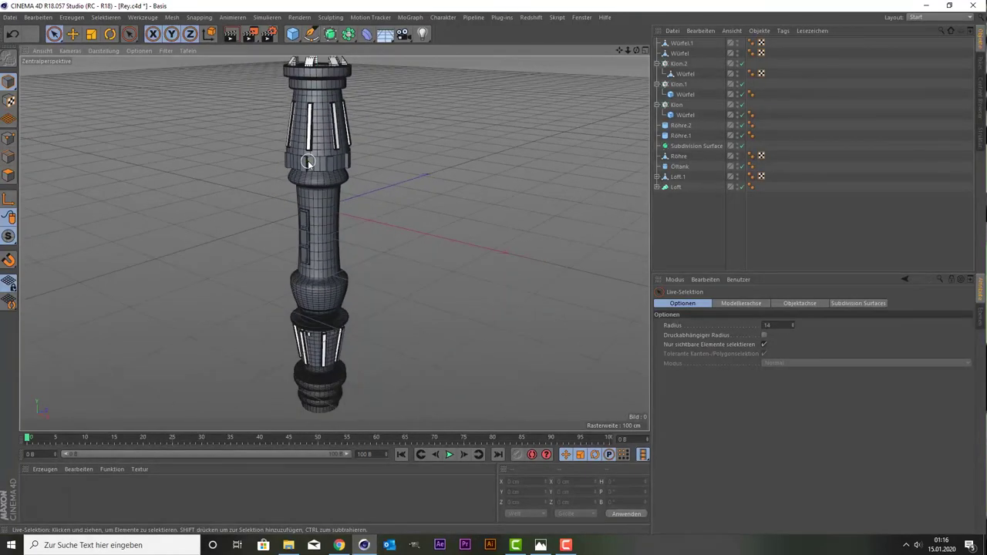
scroll(308, 160, up, 2)
click(328, 176)
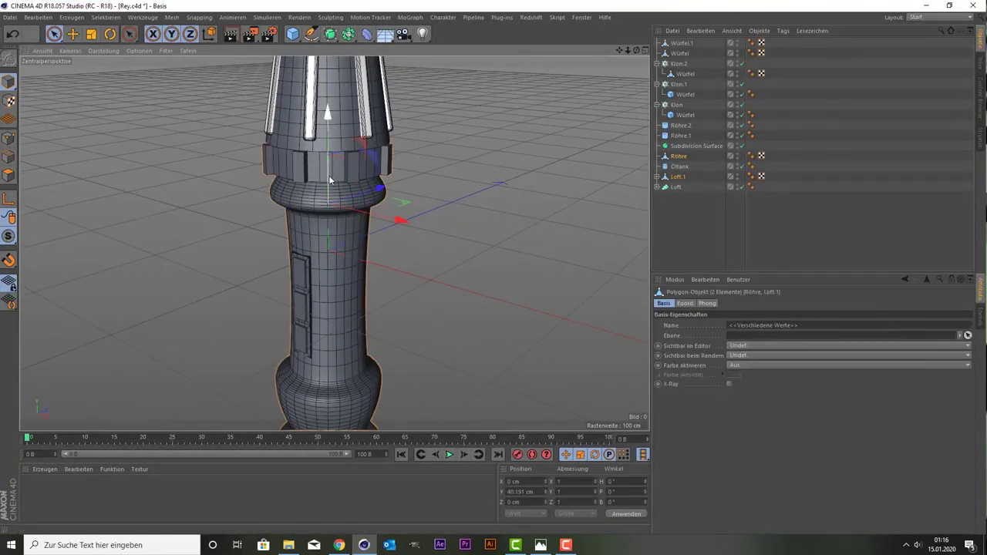
scroll(328, 175, down, 2)
scroll(328, 175, up, 2)
click(328, 179)
scroll(329, 179, up, 1)
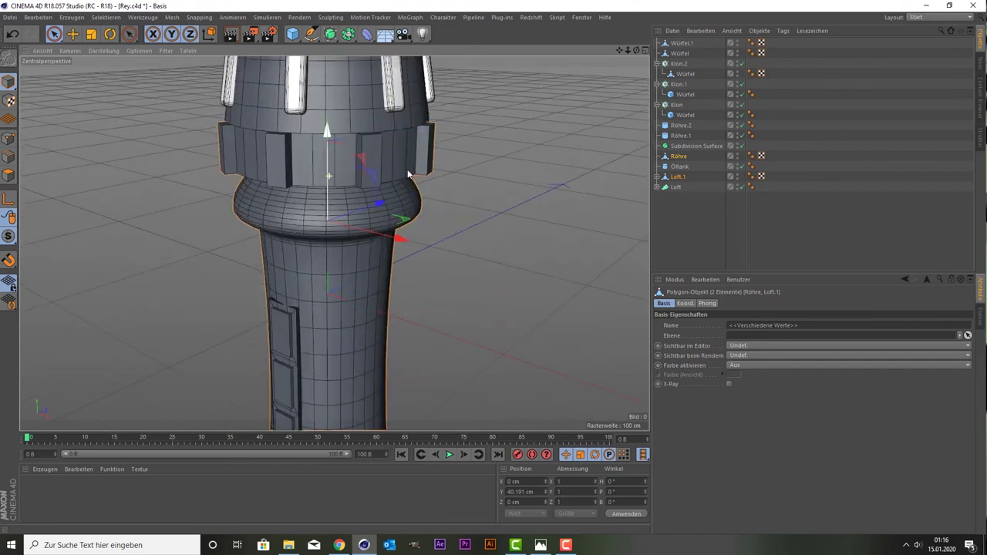
scroll(329, 179, up, 1)
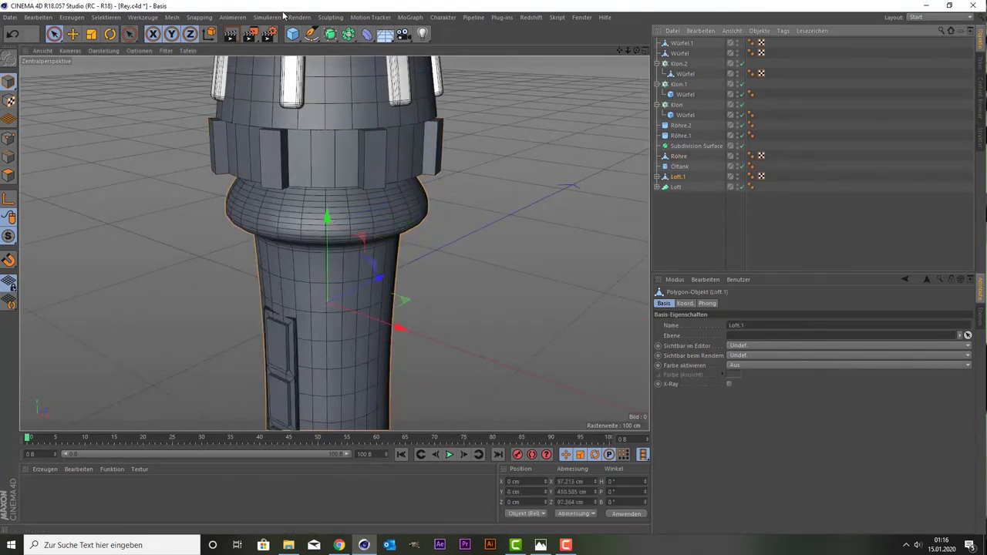
Add a Subdivision Surface generator and place the Röhre ring under it.
click(329, 34)
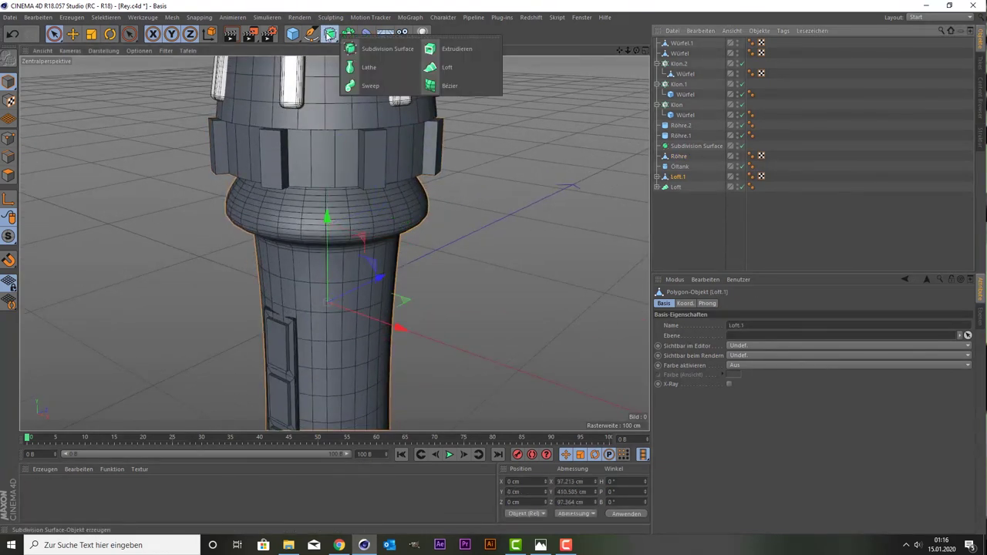
click(383, 48)
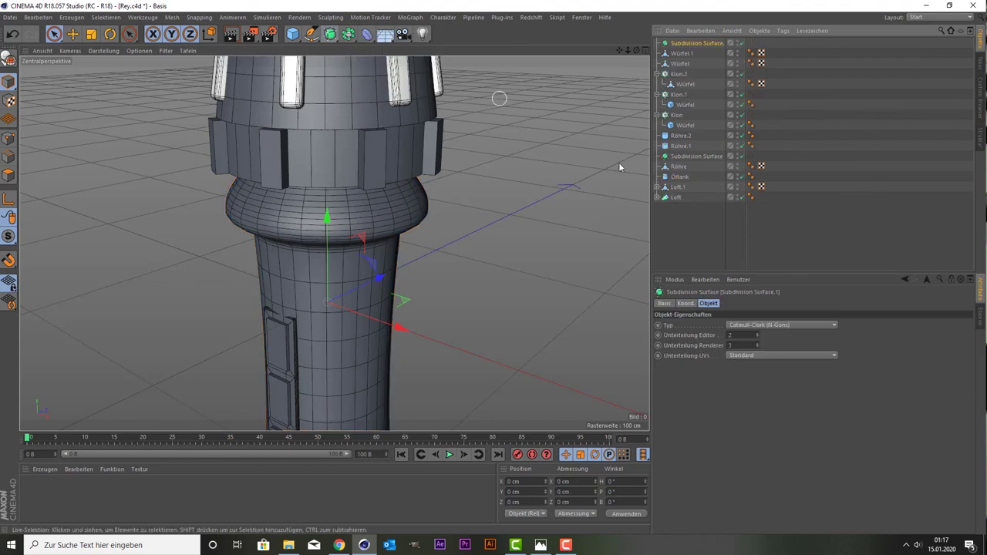
click(677, 187)
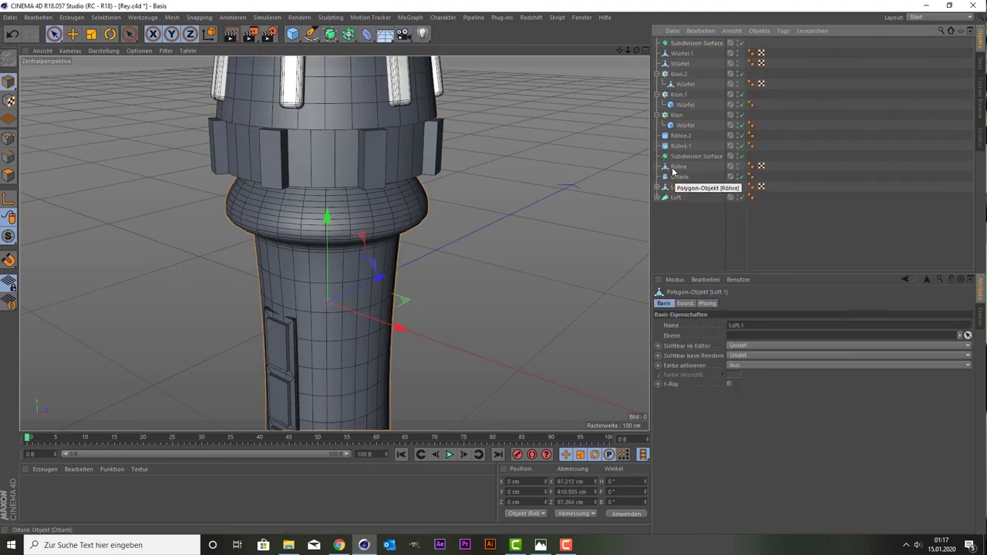
click(676, 167)
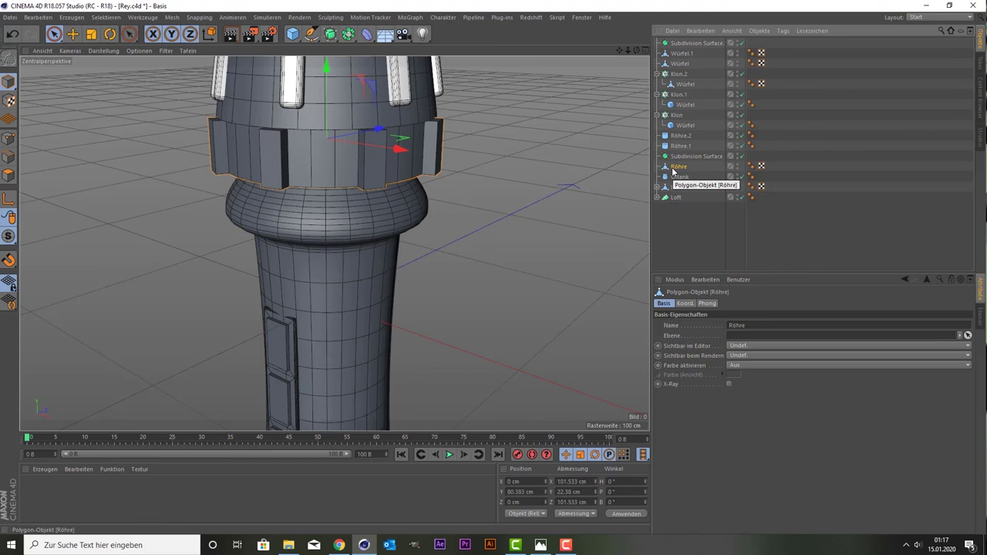
drag(674, 171, 692, 45)
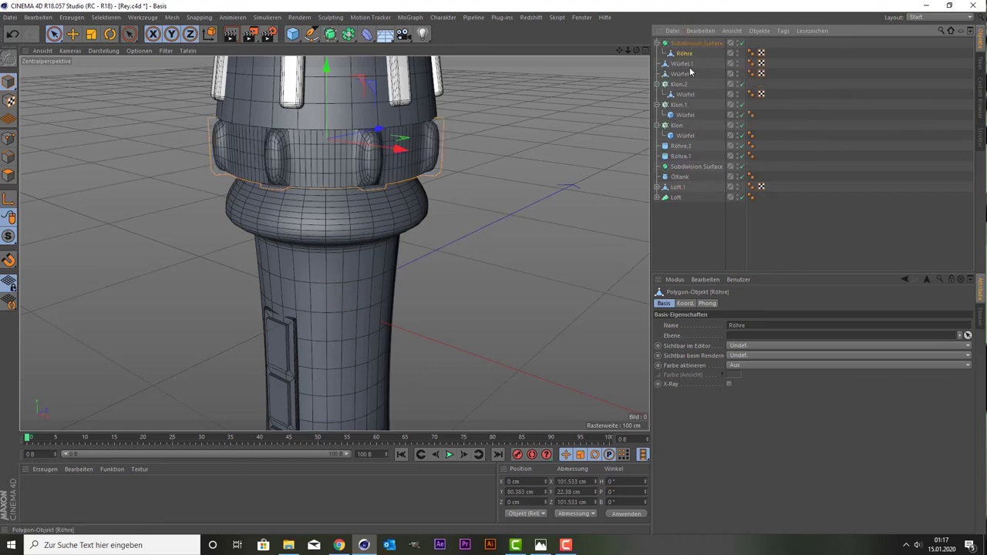
Move the Röhre ring back out of the Subdivision Surface to keep it sharp.
click(690, 231)
alt+drag(550, 223, 549, 199)
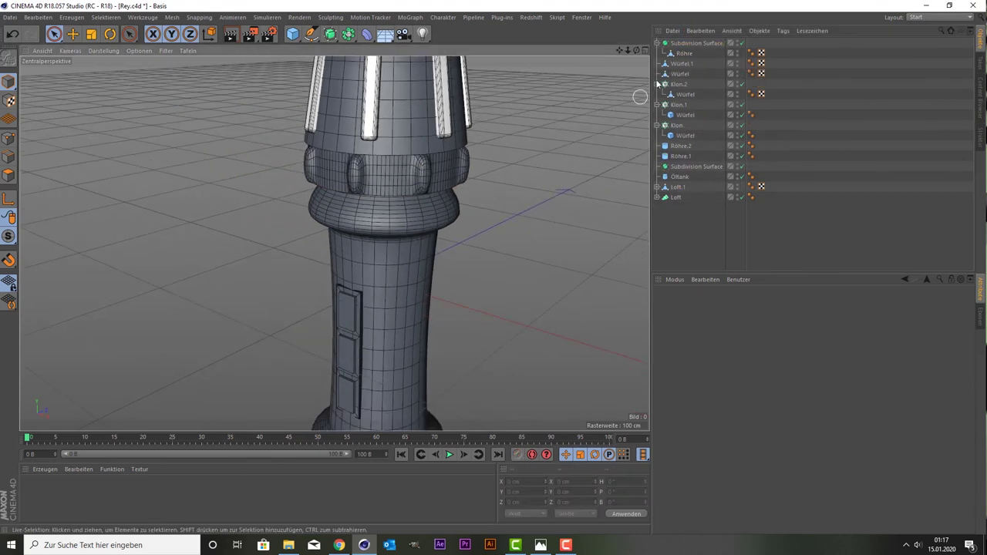
drag(622, 48, 335, 244)
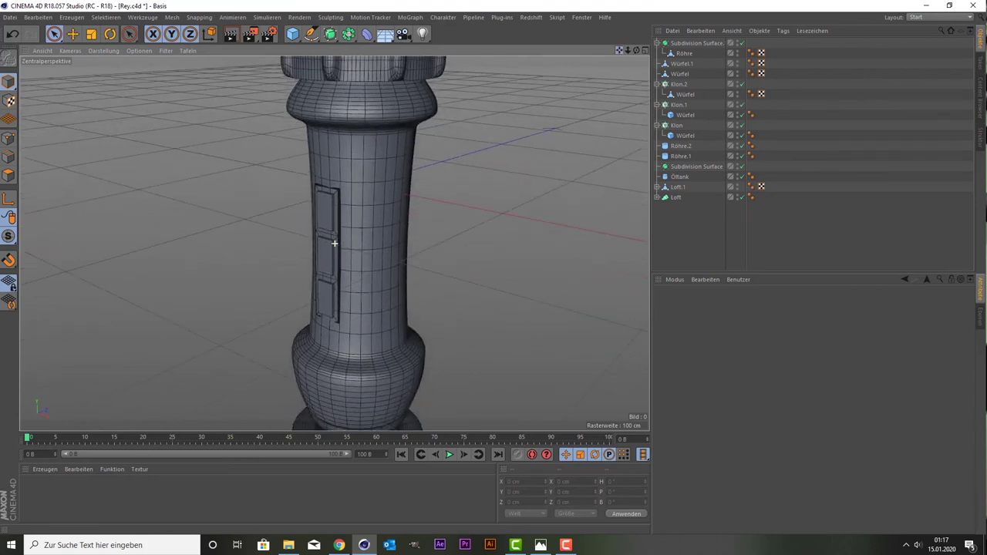
click(694, 43)
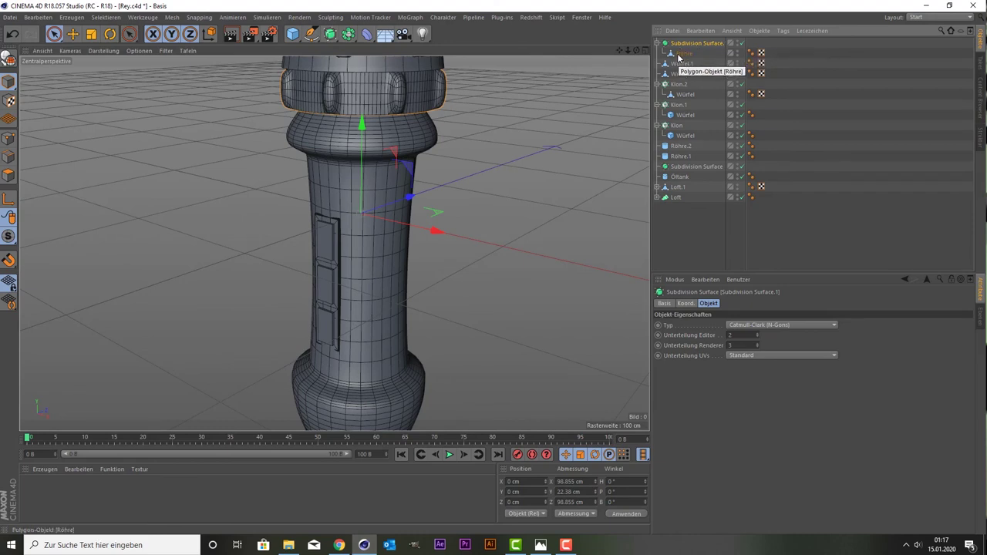
drag(685, 53, 682, 238)
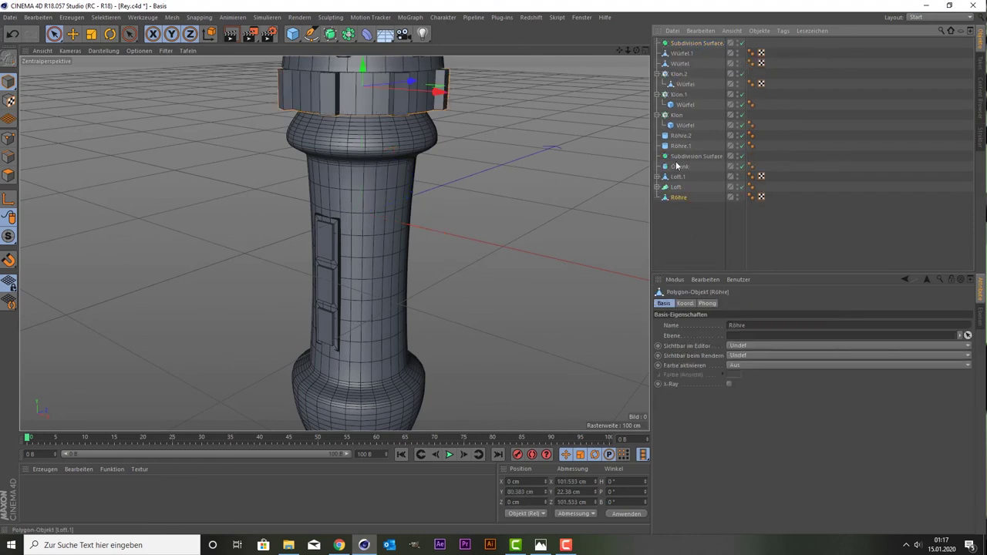
Put the Würfel.1 panel under the Subdivision Surface and preview-render the current view.
click(334, 278)
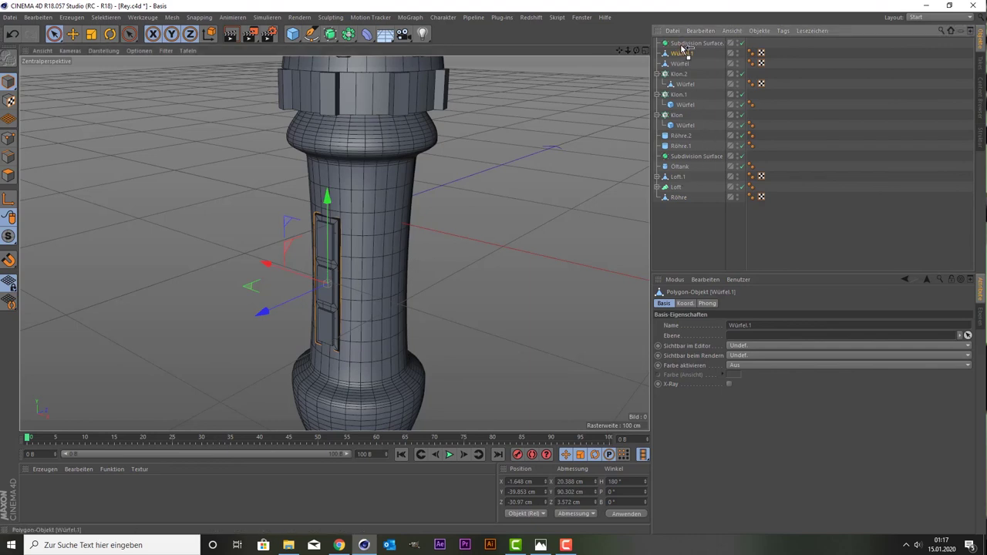
drag(681, 55, 683, 44)
click(718, 224)
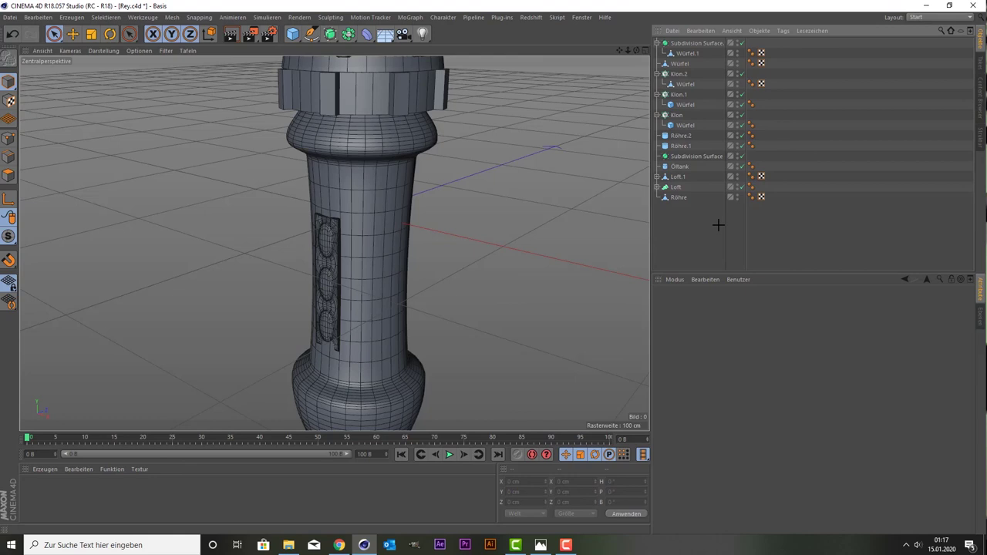
click(232, 34)
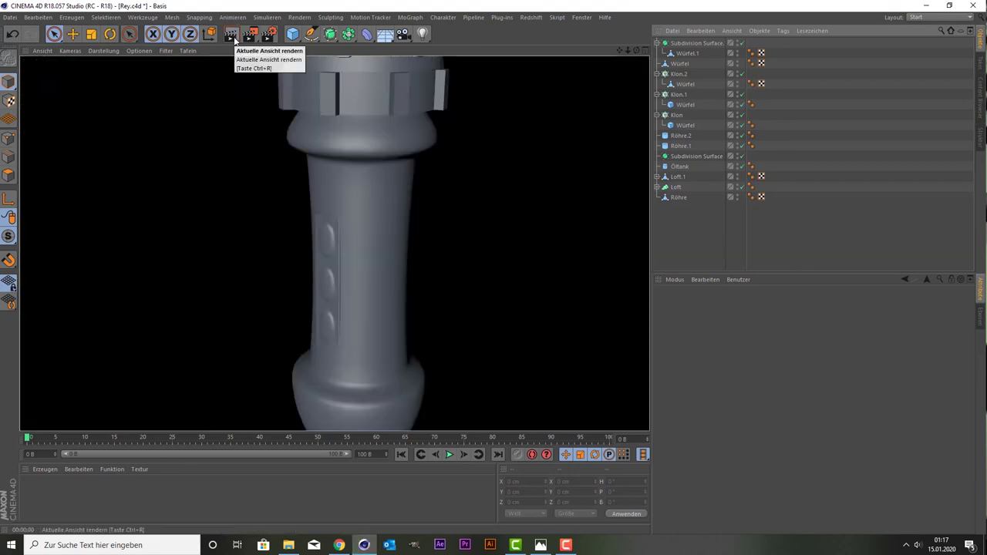
Move Würfel and Würfel.1 out of the Subdivision Surface to the bottom of the Object Manager.
click(686, 246)
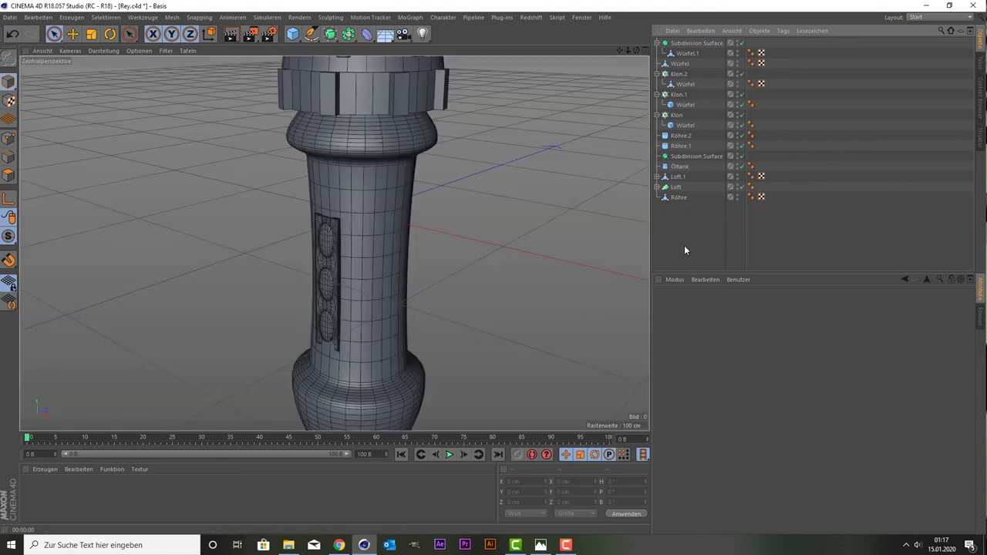
click(681, 63)
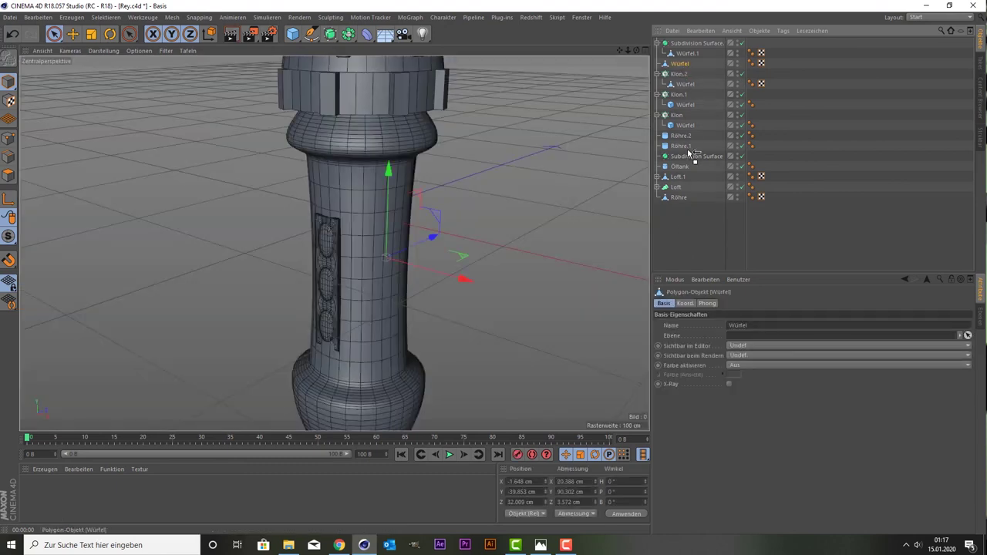
drag(697, 225, 690, 218)
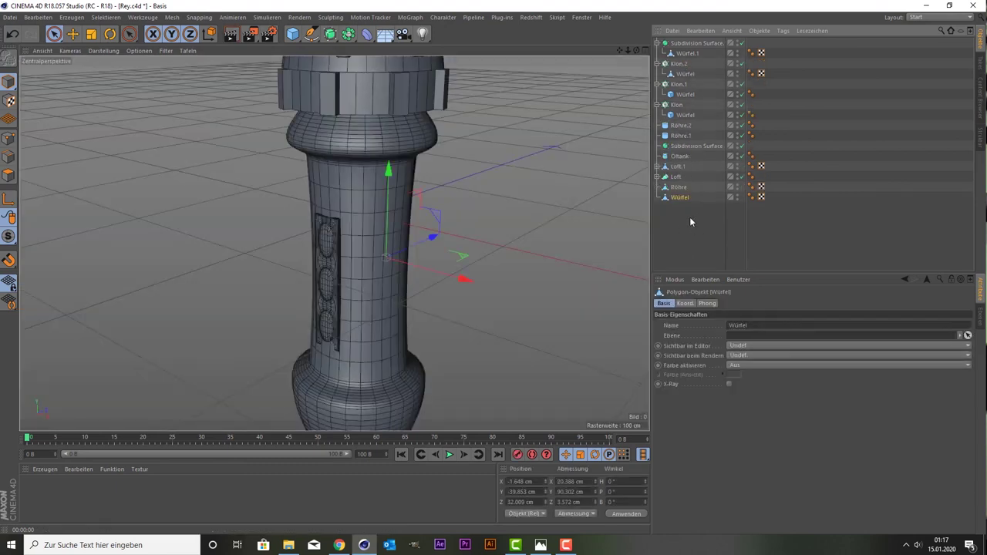
click(693, 55)
scroll(468, 146, down, 3)
scroll(468, 146, up, 3)
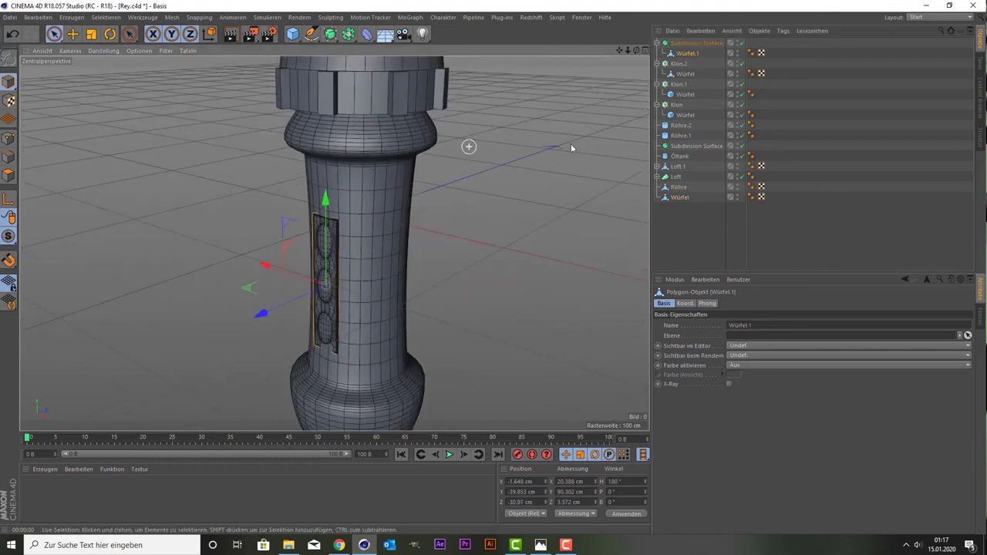
drag(698, 56, 681, 199)
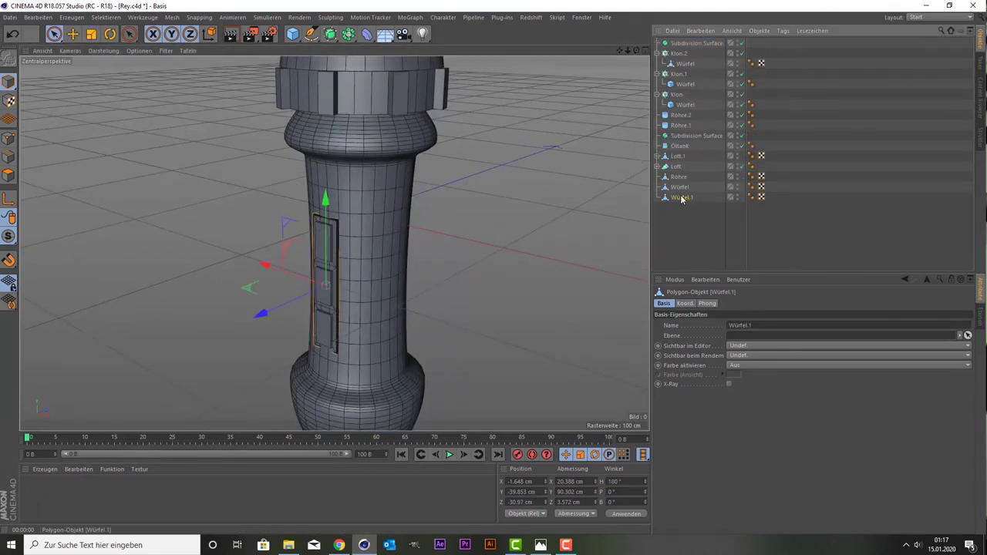
Select Röhre, Würfel and Würfel.1 together in the Object Manager.
click(679, 187)
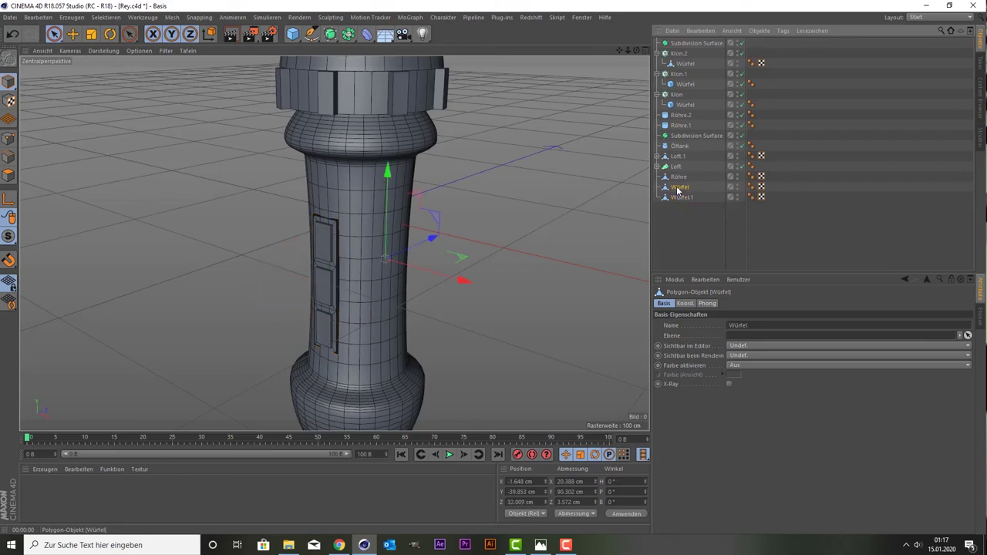
click(679, 177)
scroll(524, 152, down, 3)
scroll(518, 152, down, 3)
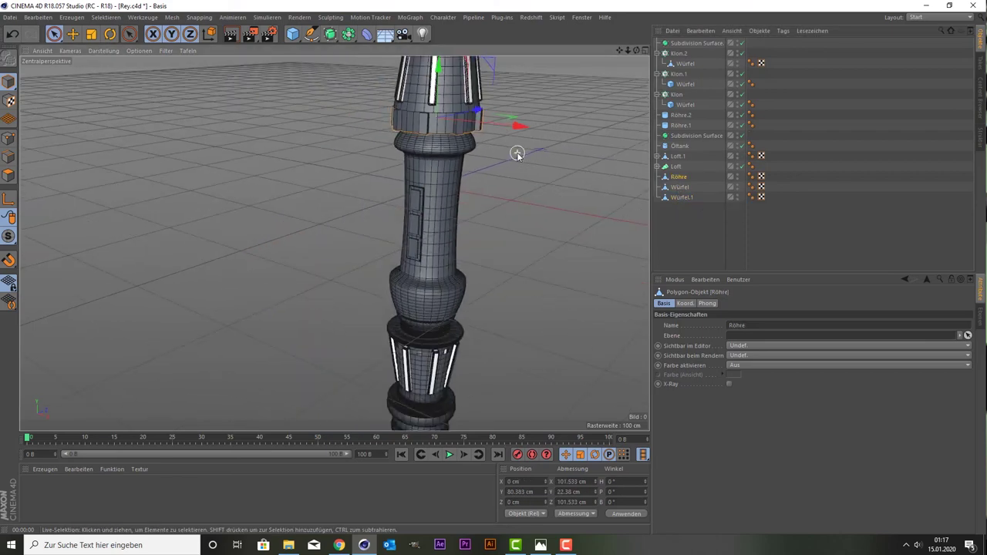
scroll(517, 154, down, 2)
scroll(517, 153, up, 3)
scroll(516, 153, down, 1)
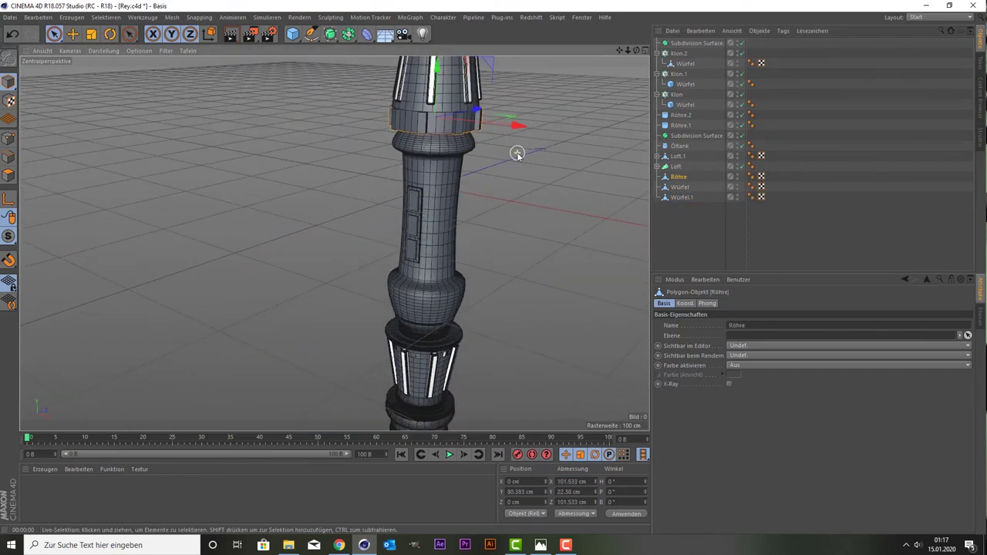
scroll(516, 153, up, 1)
scroll(517, 153, up, 2)
scroll(517, 153, up, 1)
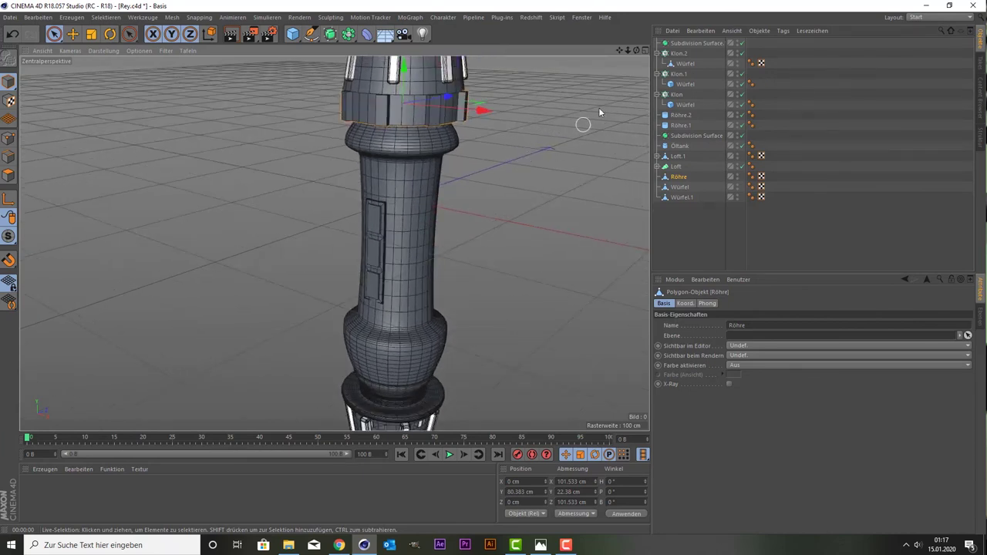
drag(617, 51, 628, 124)
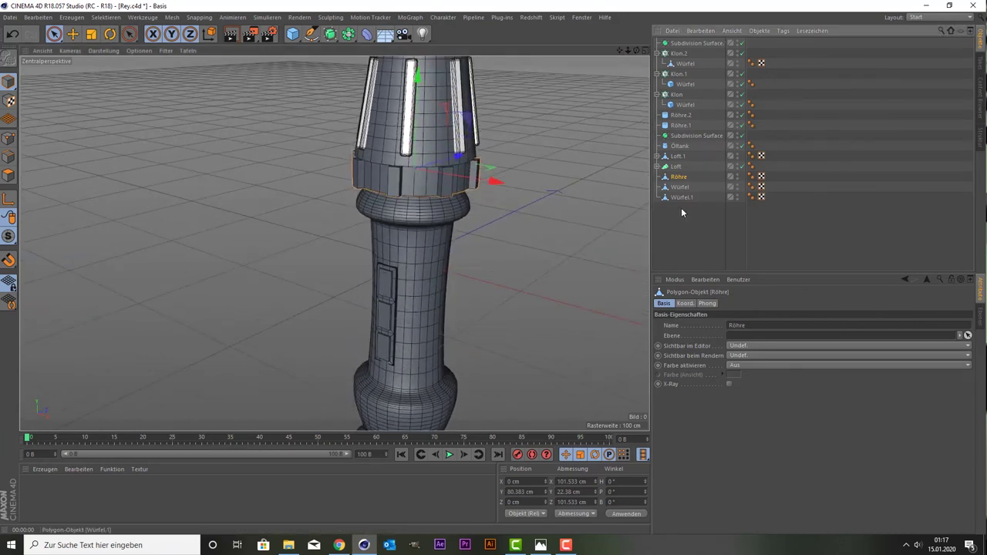
shift+click(682, 197)
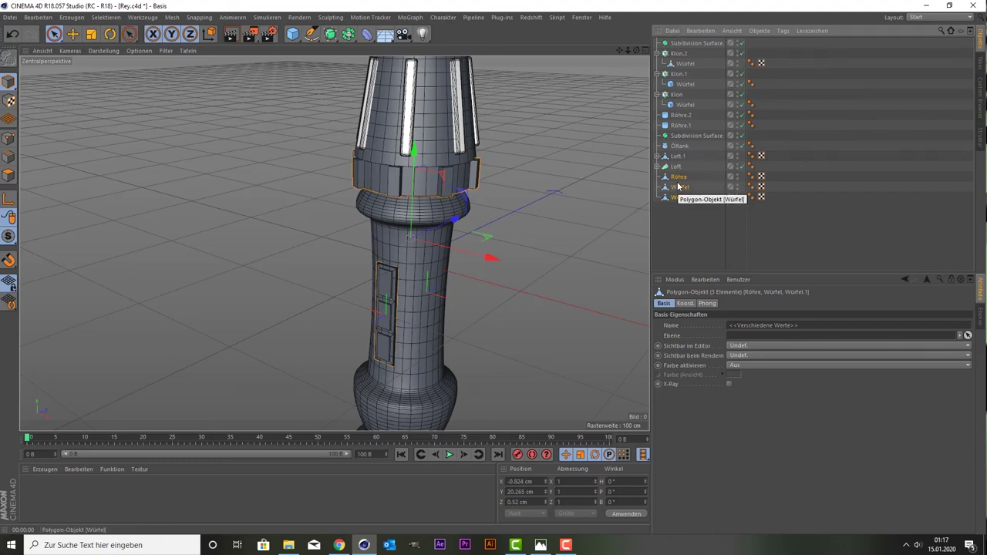
Group Röhre, Würfel and Würfel.1 into a Null with Alt+G and nest it under Subdivision Surface.
key(alt+g)
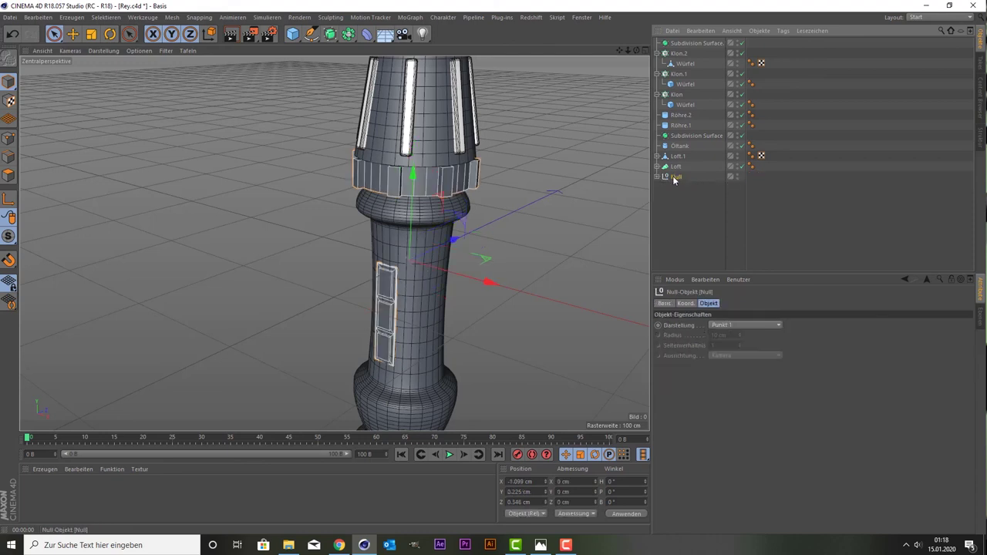
drag(674, 179, 682, 46)
click(671, 228)
mouse_move(632, 247)
alt+mouse_down()
mouse_move(495, 207)
mouse_move(514, 151)
alt+mouse_up()
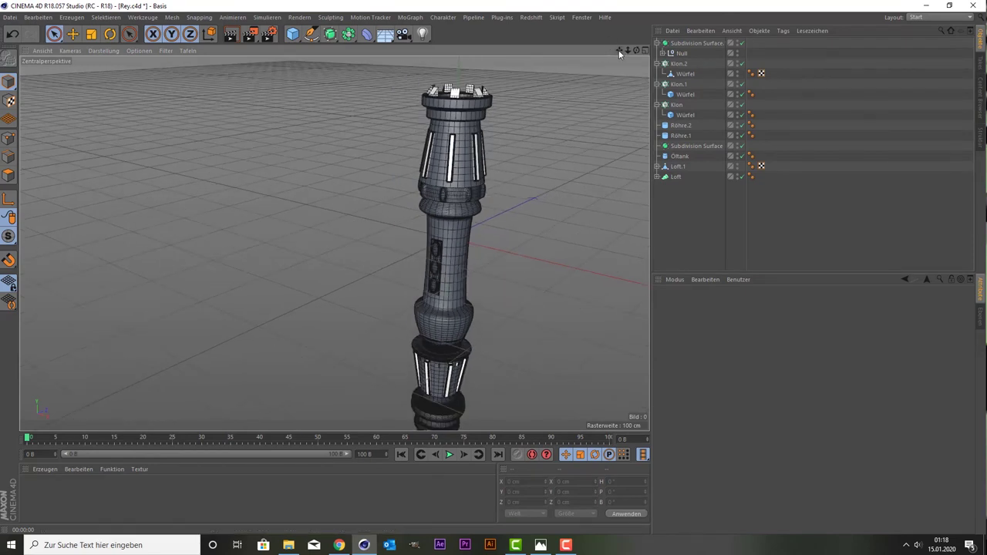
drag(620, 53, 646, 56)
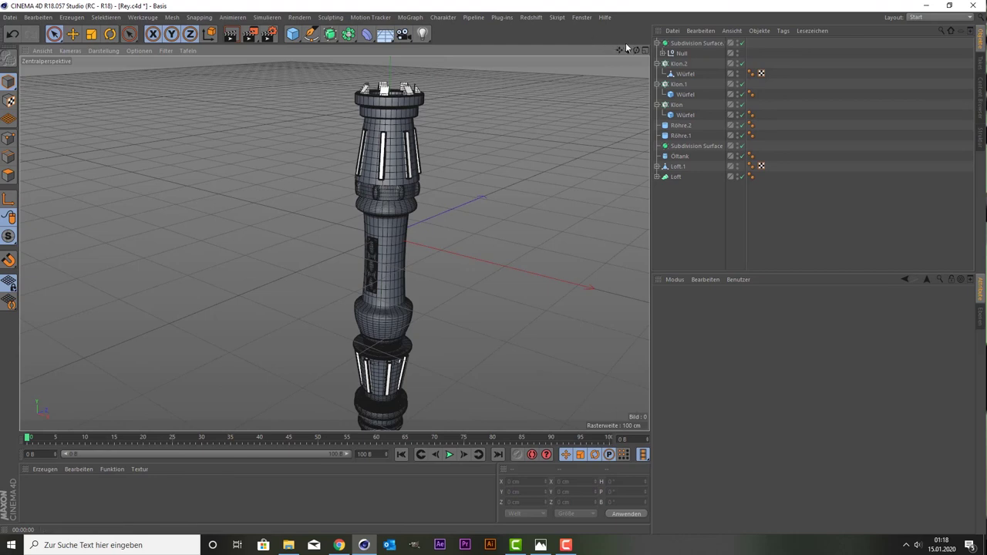
drag(623, 52, 632, 68)
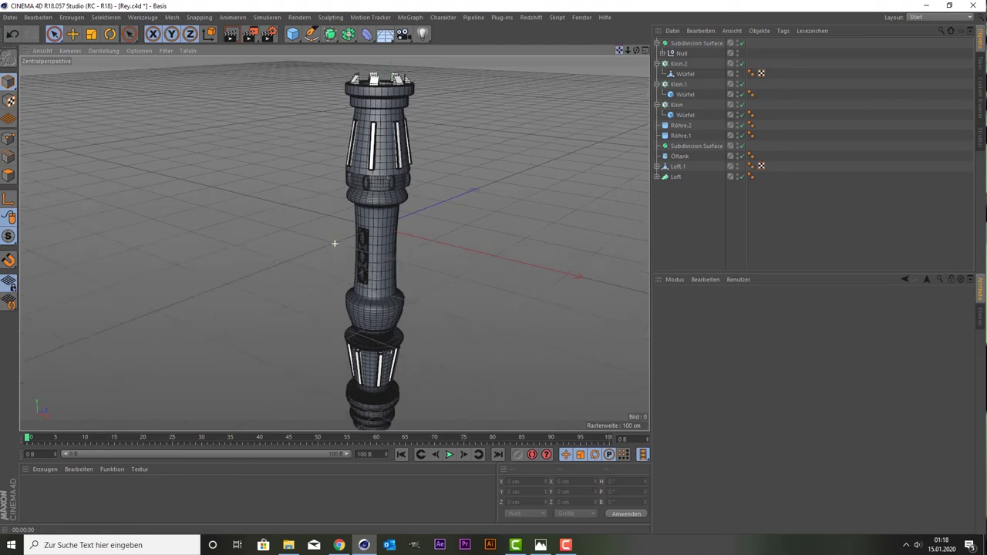
click(230, 35)
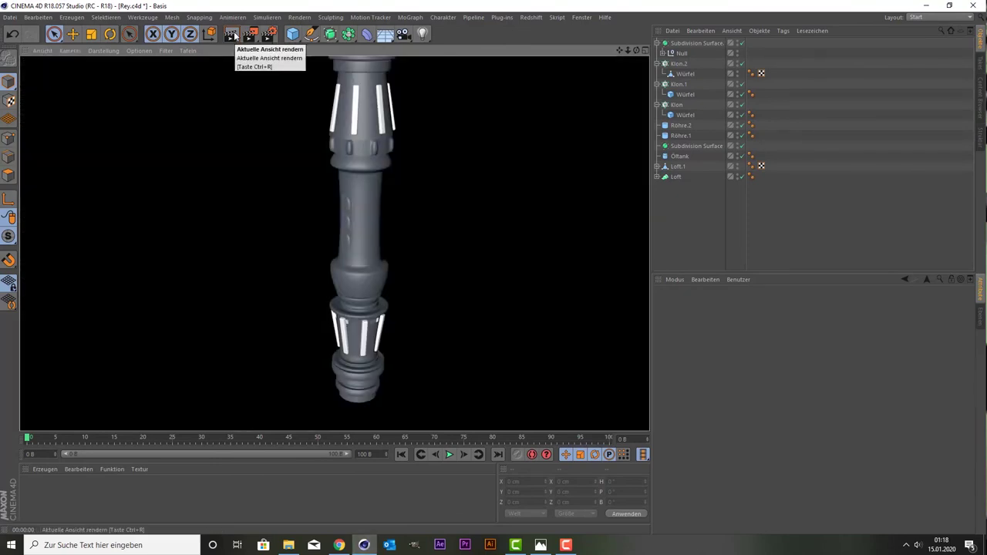
click(539, 545)
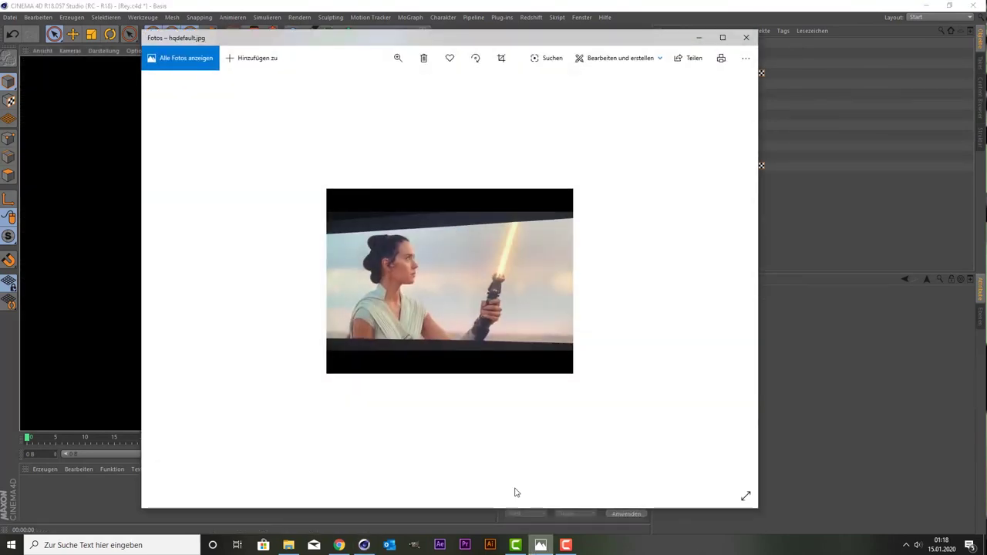
click(540, 544)
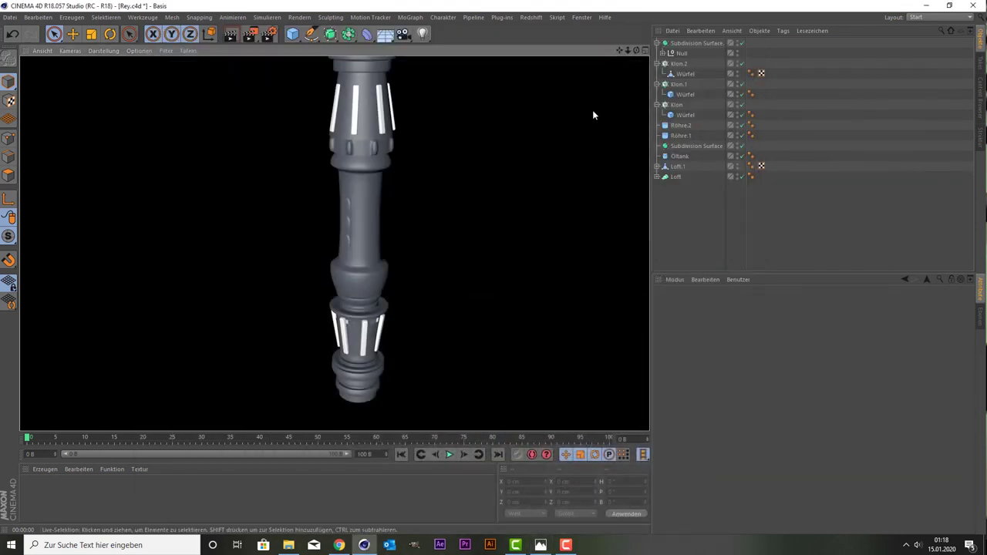
drag(619, 51, 557, 221)
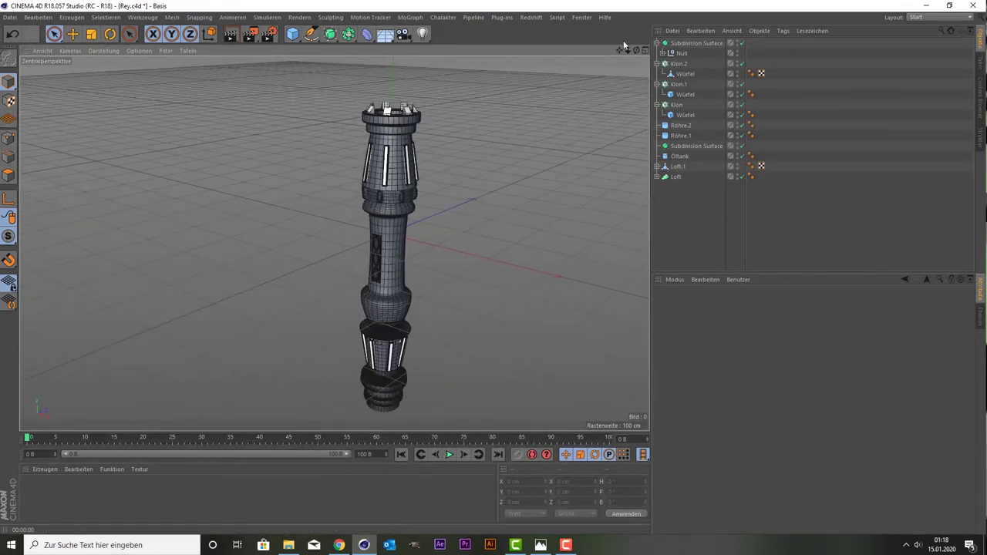
drag(619, 51, 601, 46)
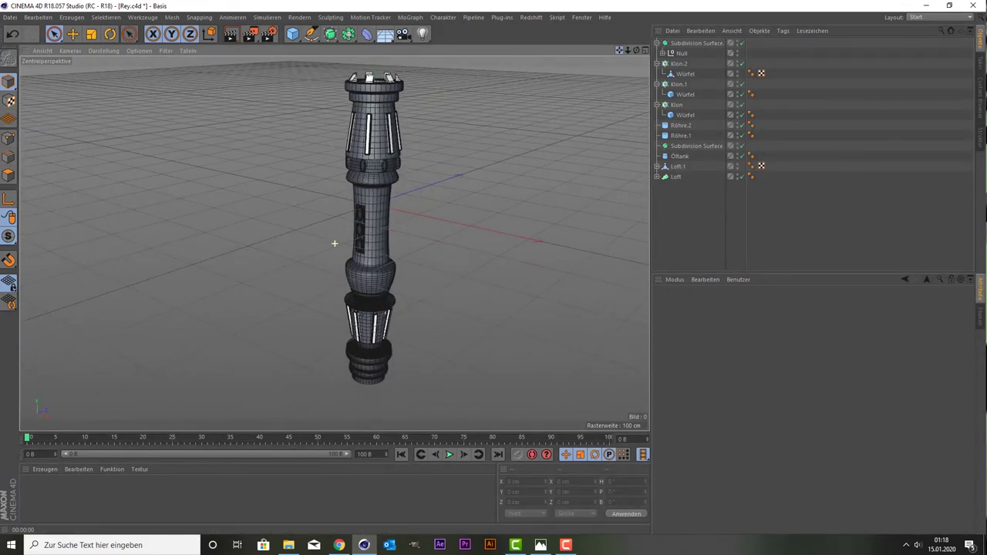